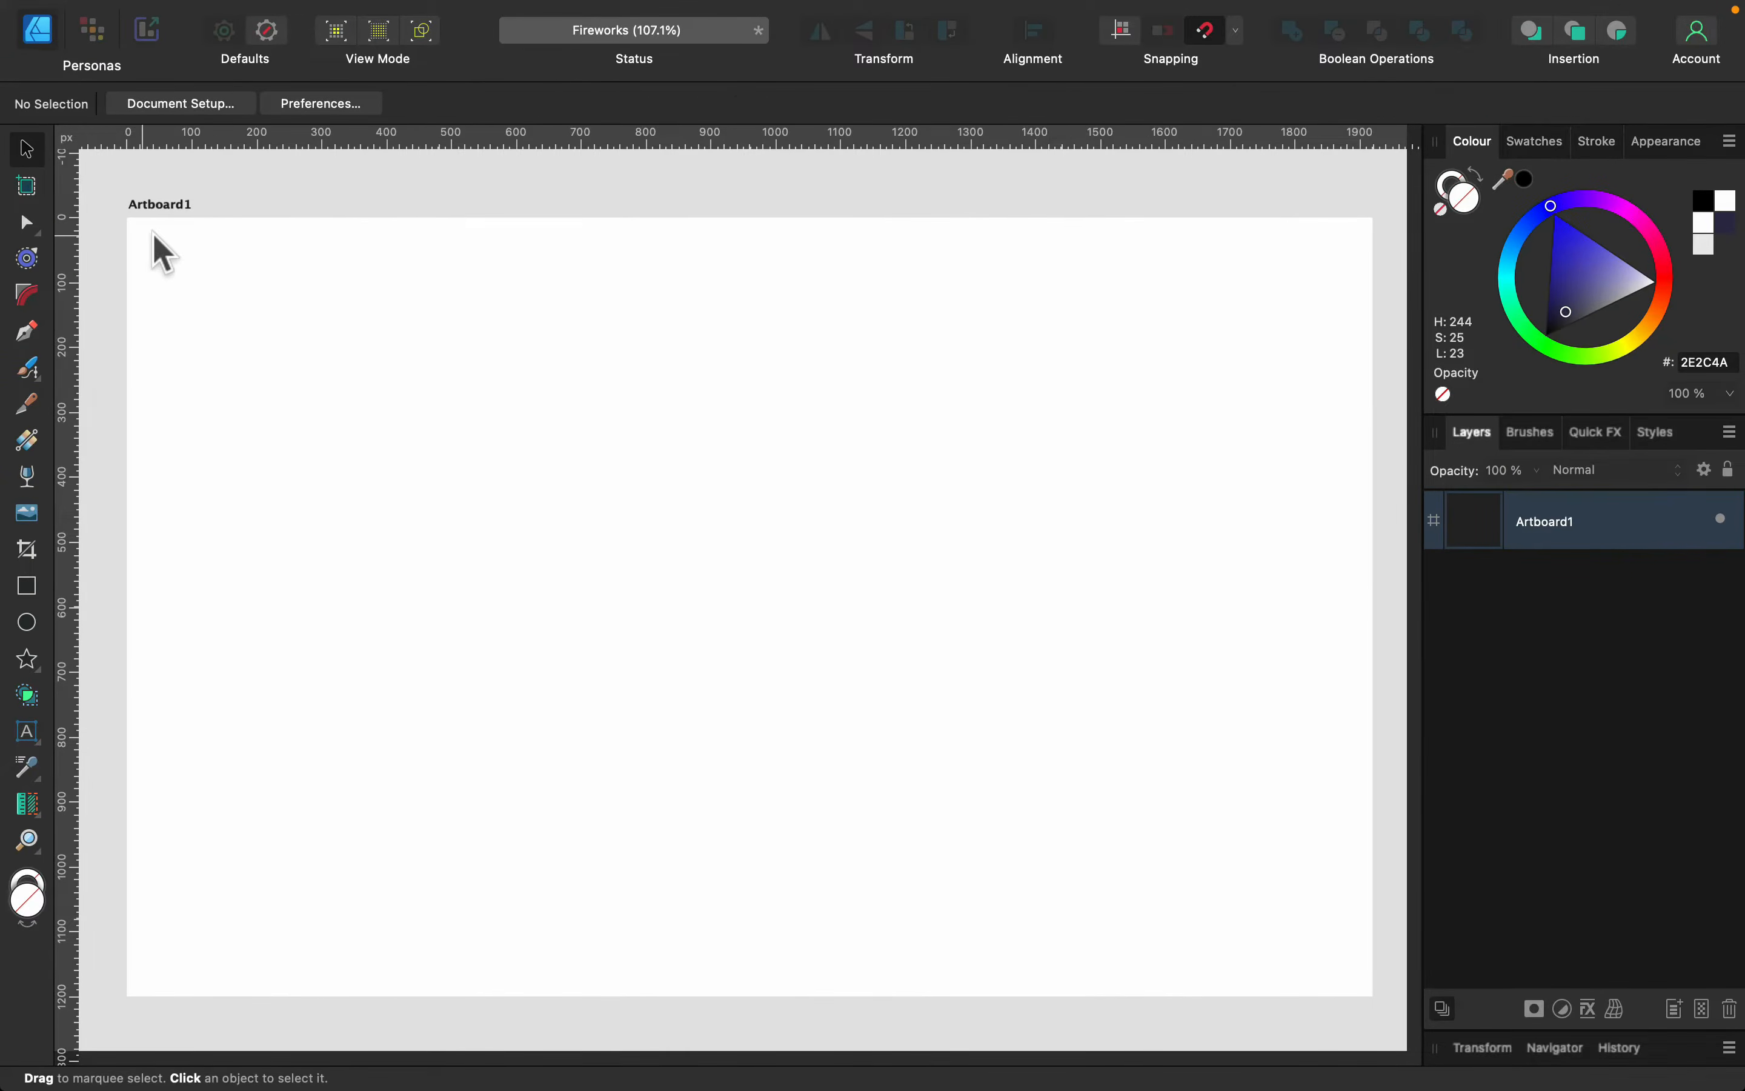
Fill the artboard background with black (000000)
left_click(153, 233)
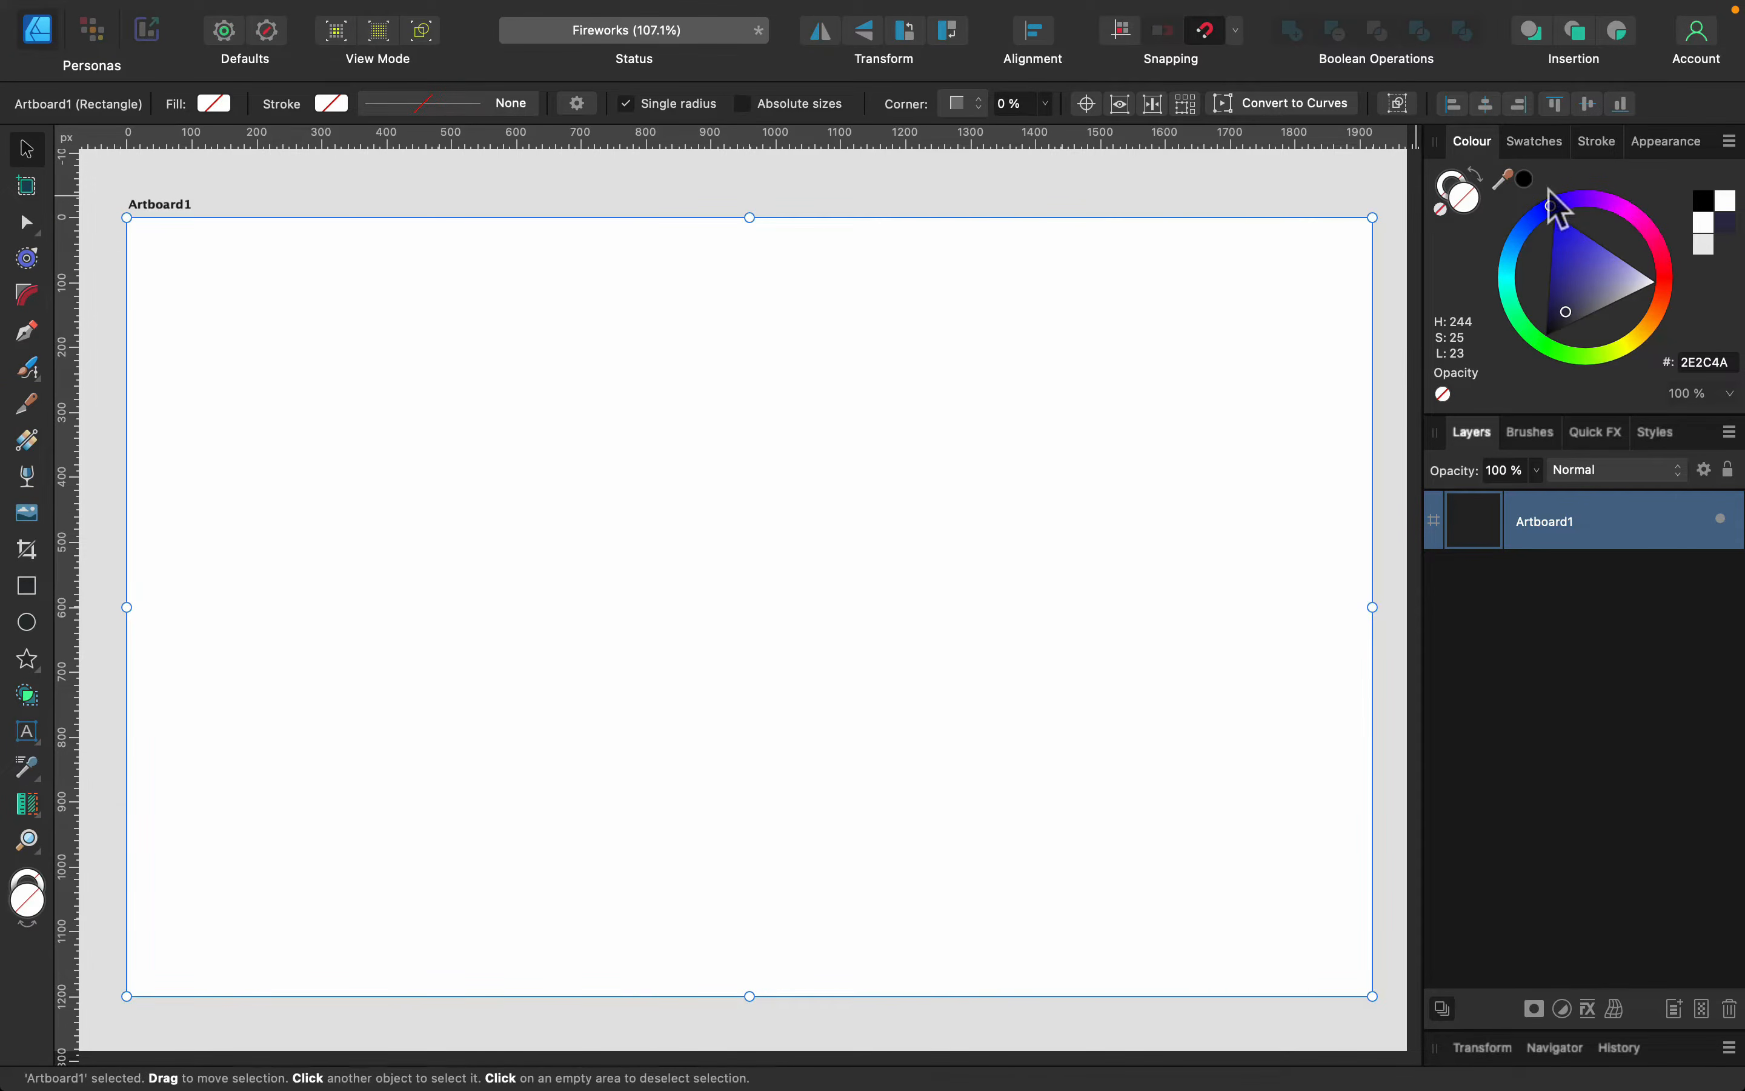
left_click_drag(1585, 294, 1533, 363)
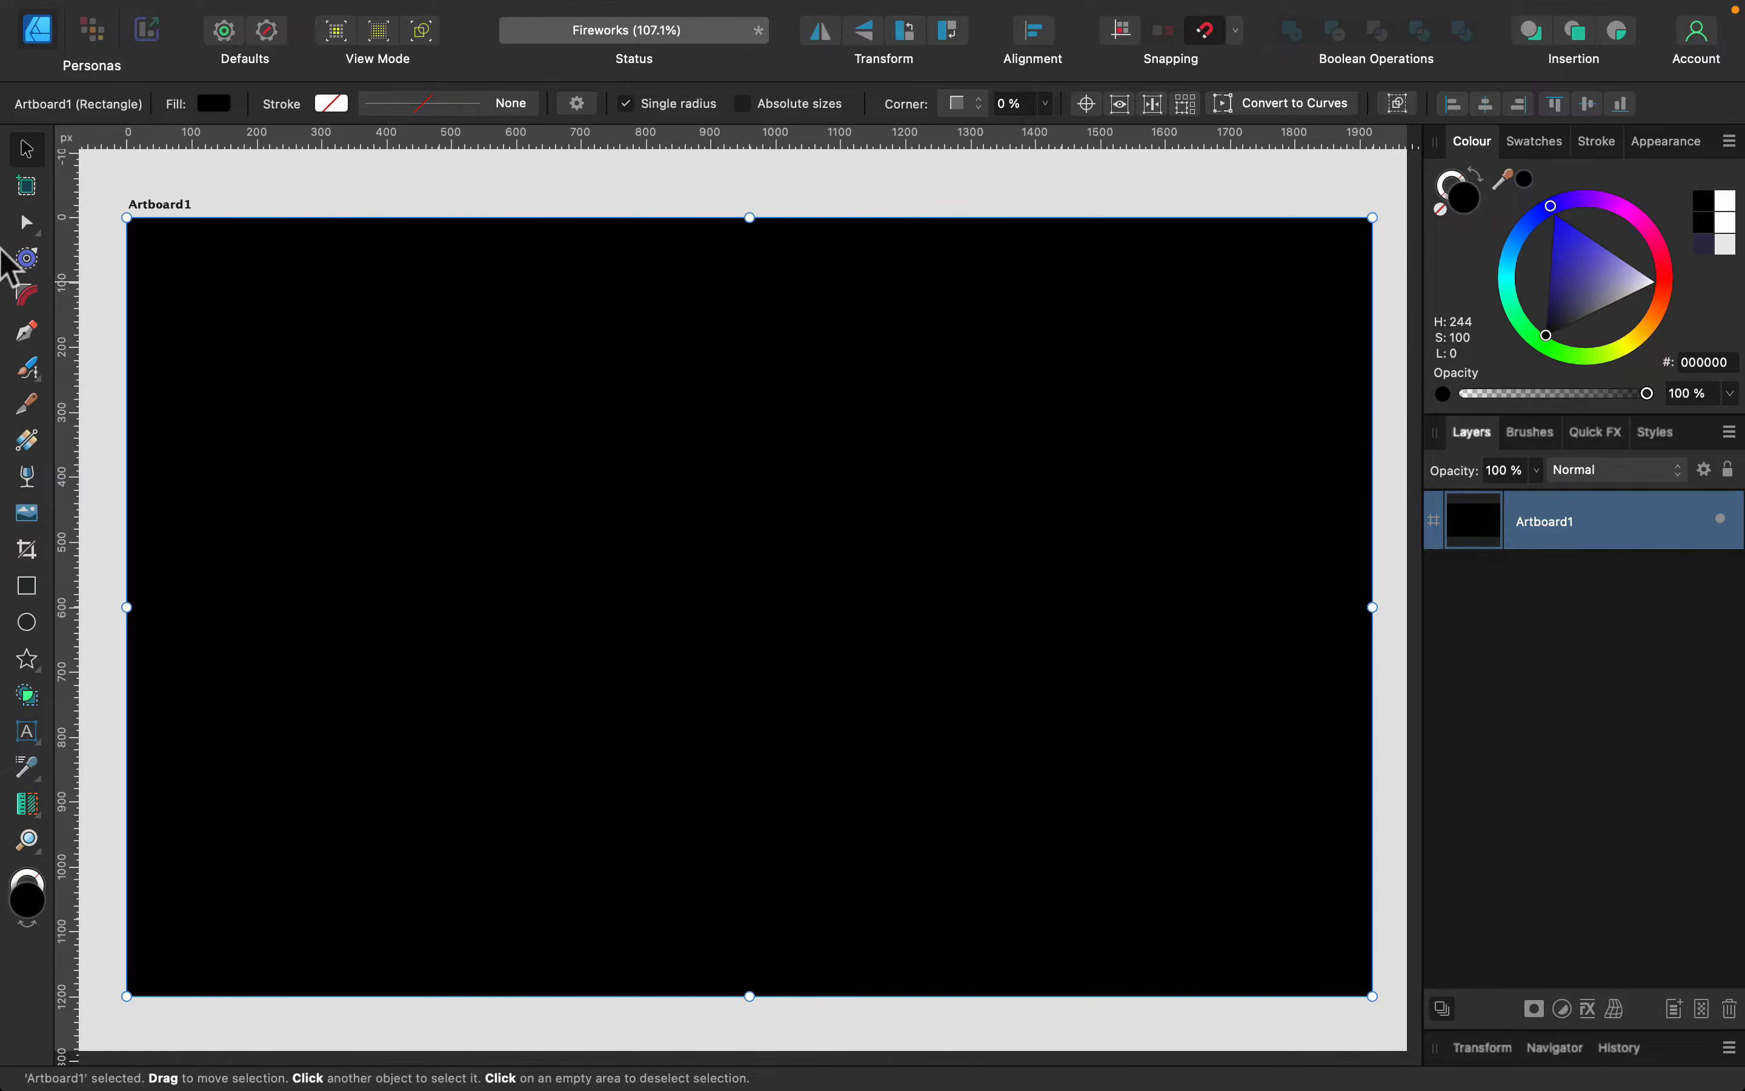
left_click(261, 181)
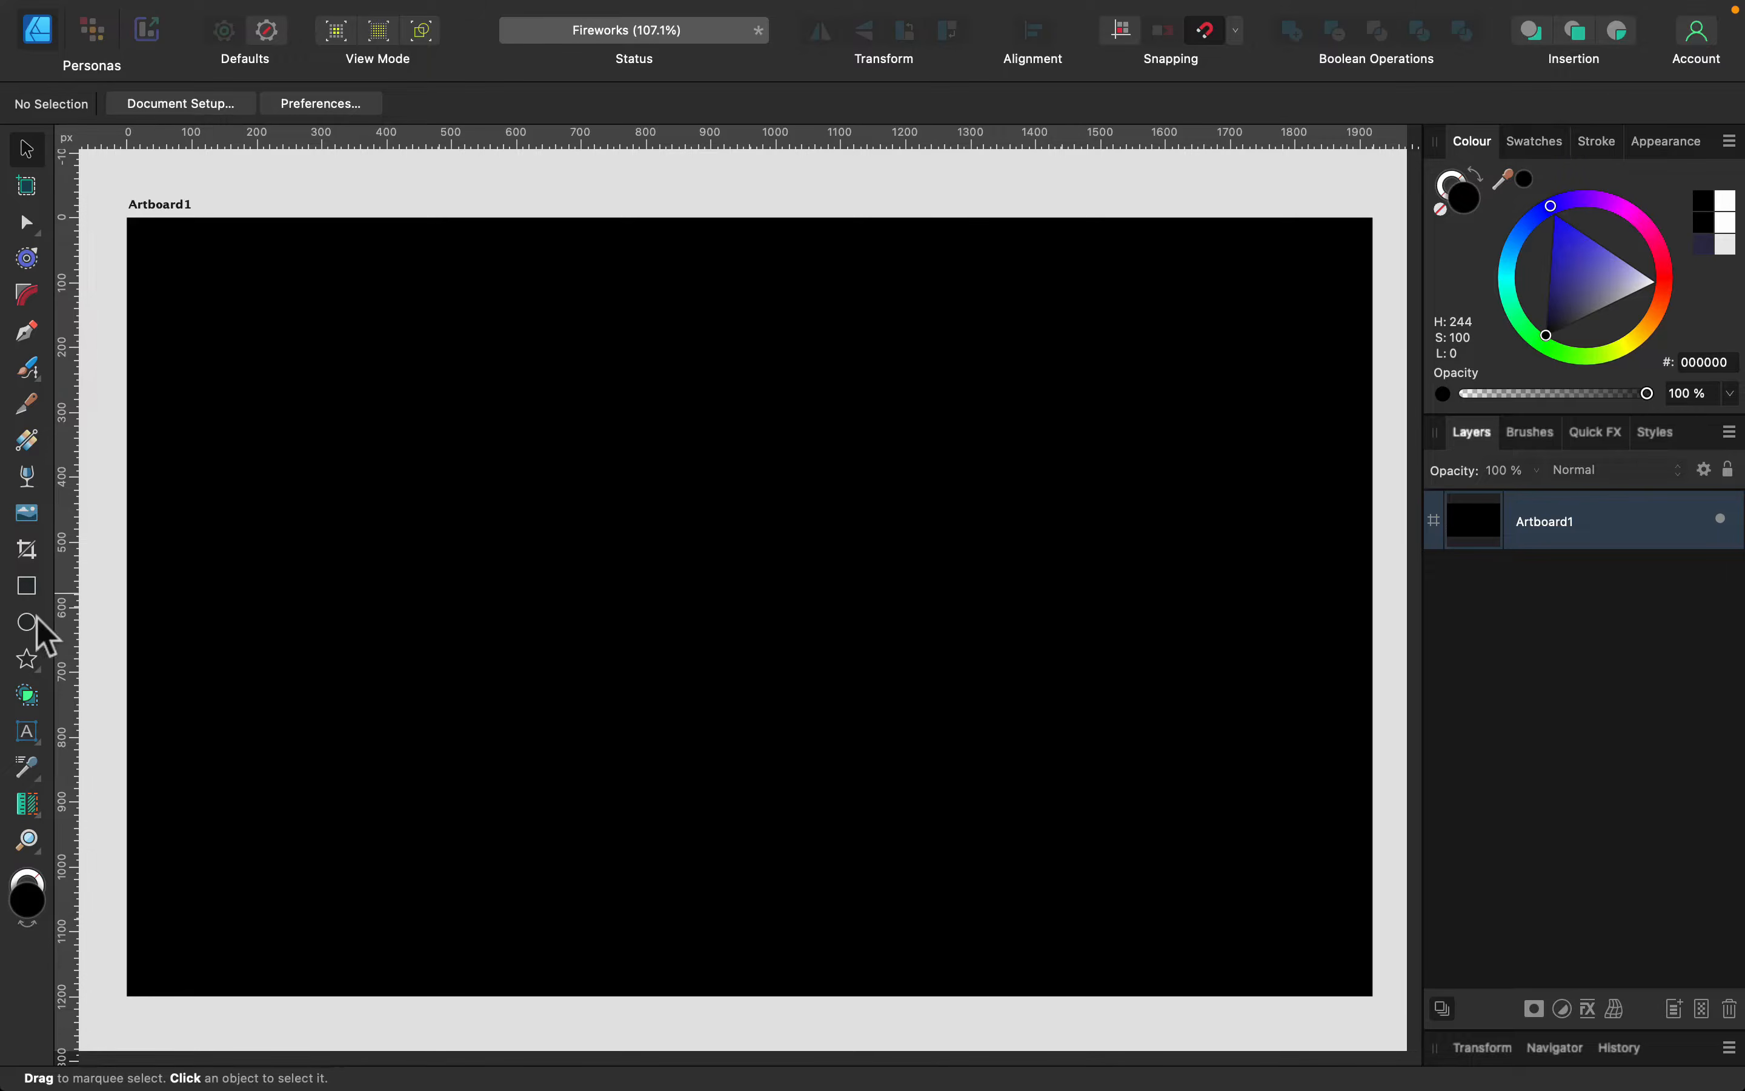
Draw a five-pointed star about 550 px wide in the middle of the artboard and fill it with purple DC52FF
left_click(19, 658)
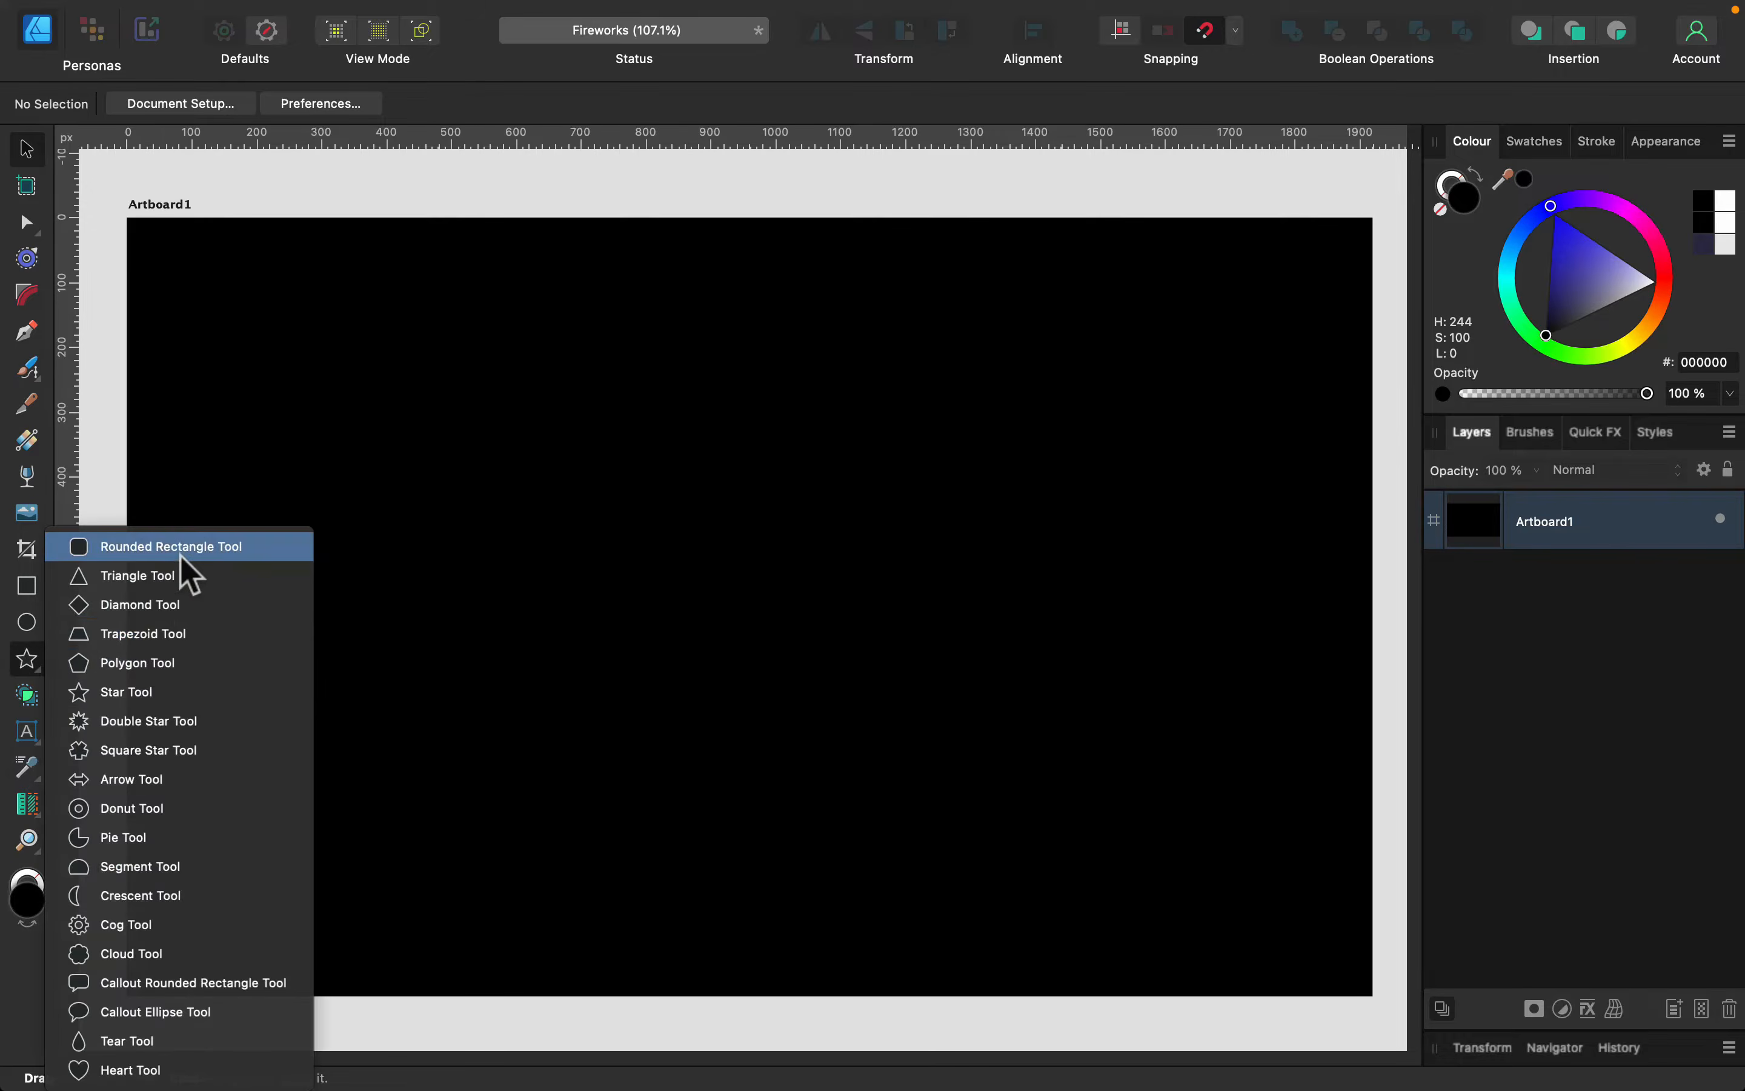
left_click(167, 692)
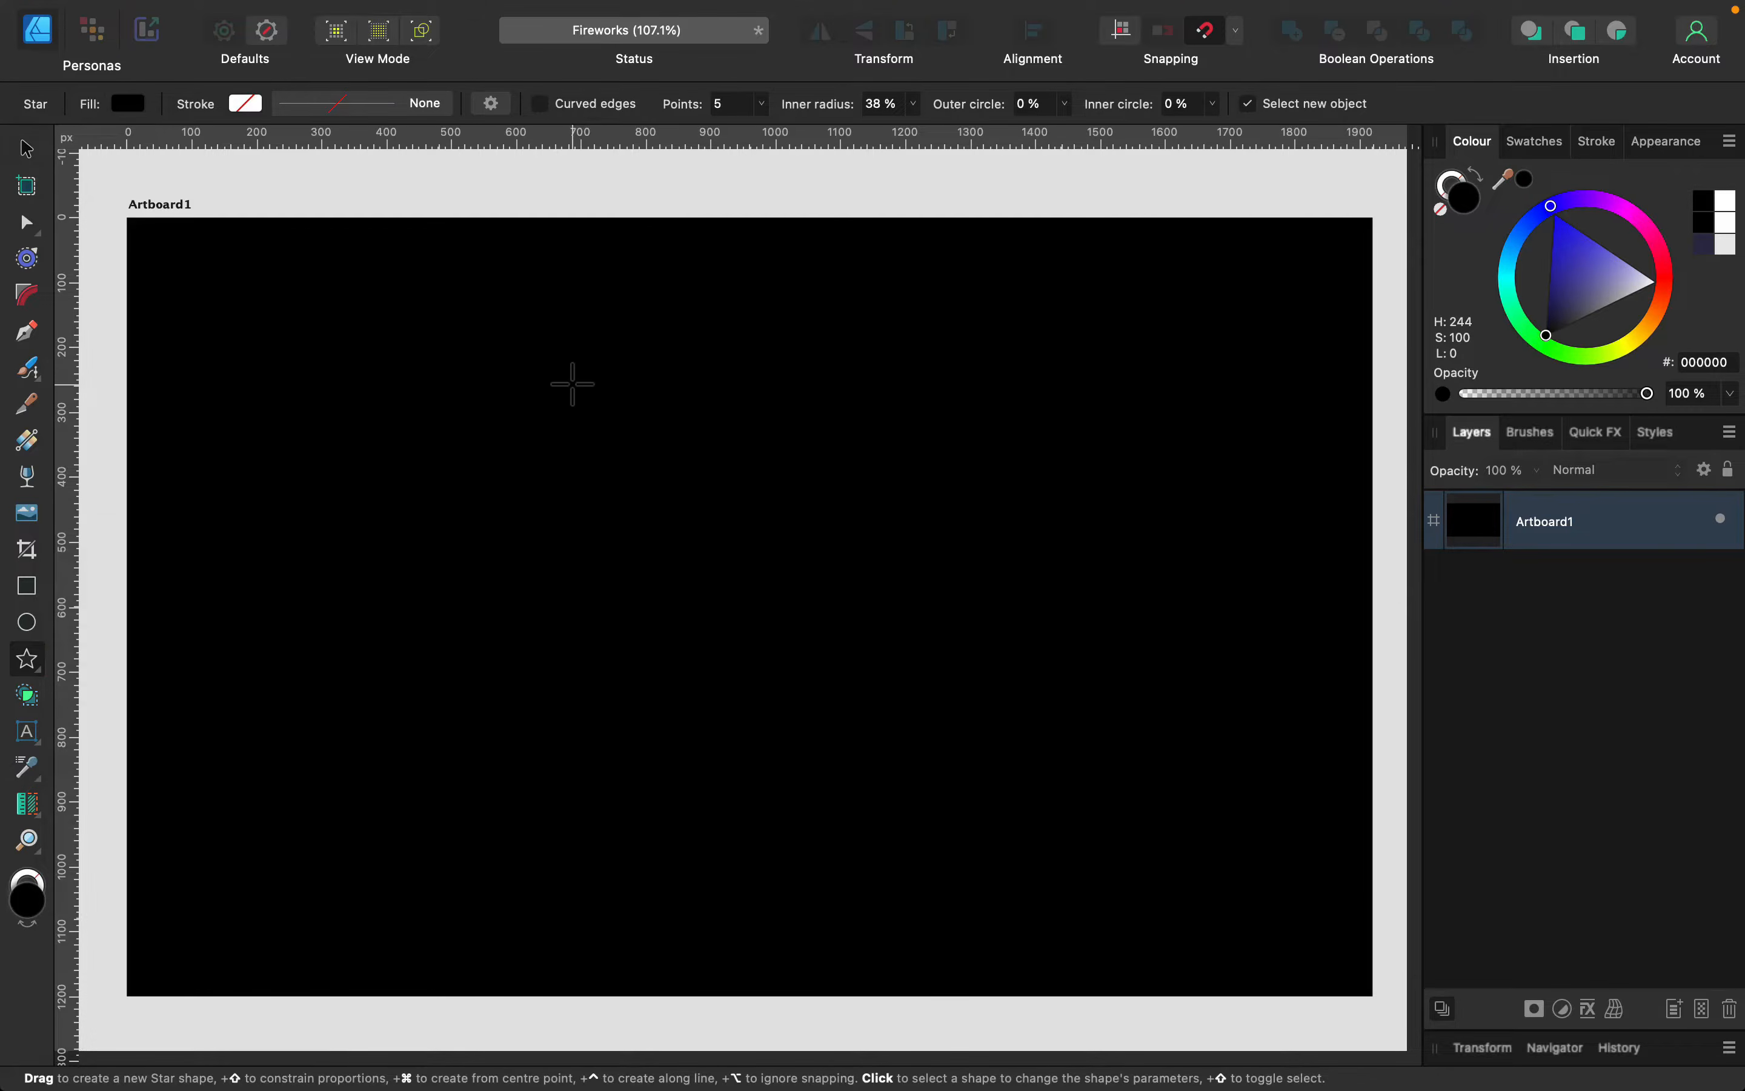
left_click_drag(571, 383, 929, 698)
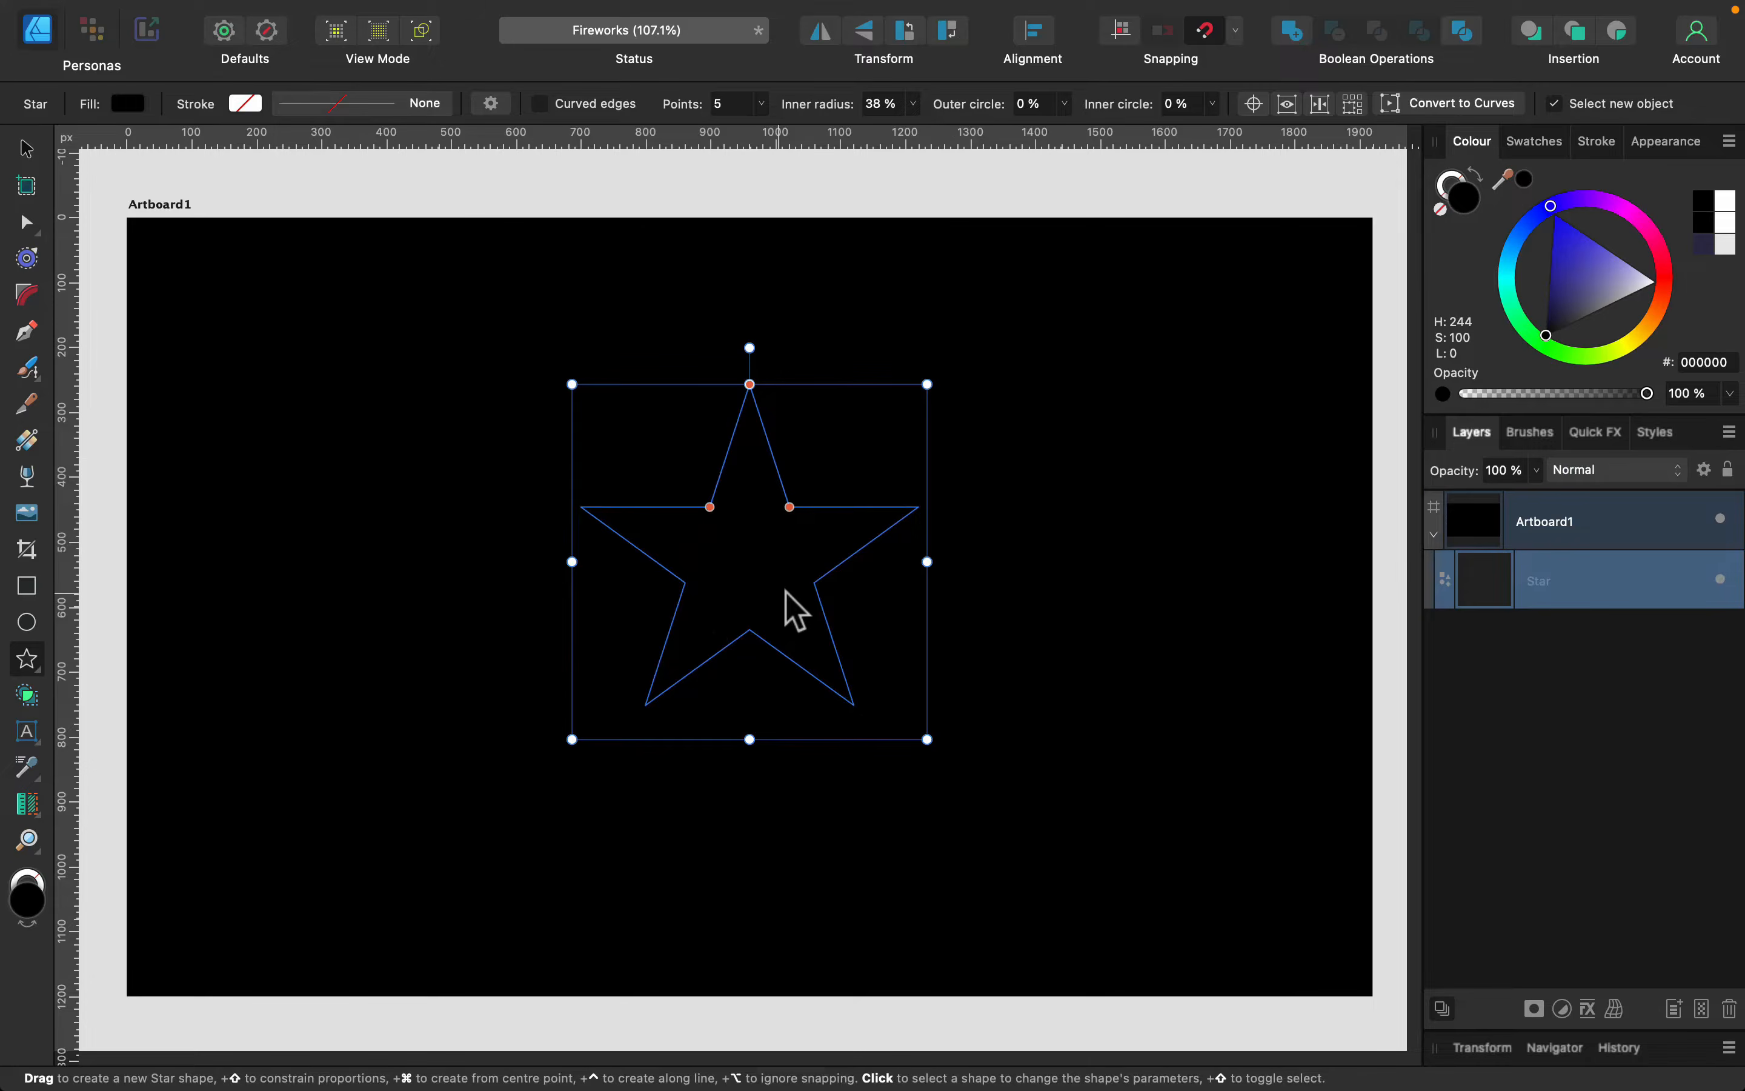
left_click(1609, 201)
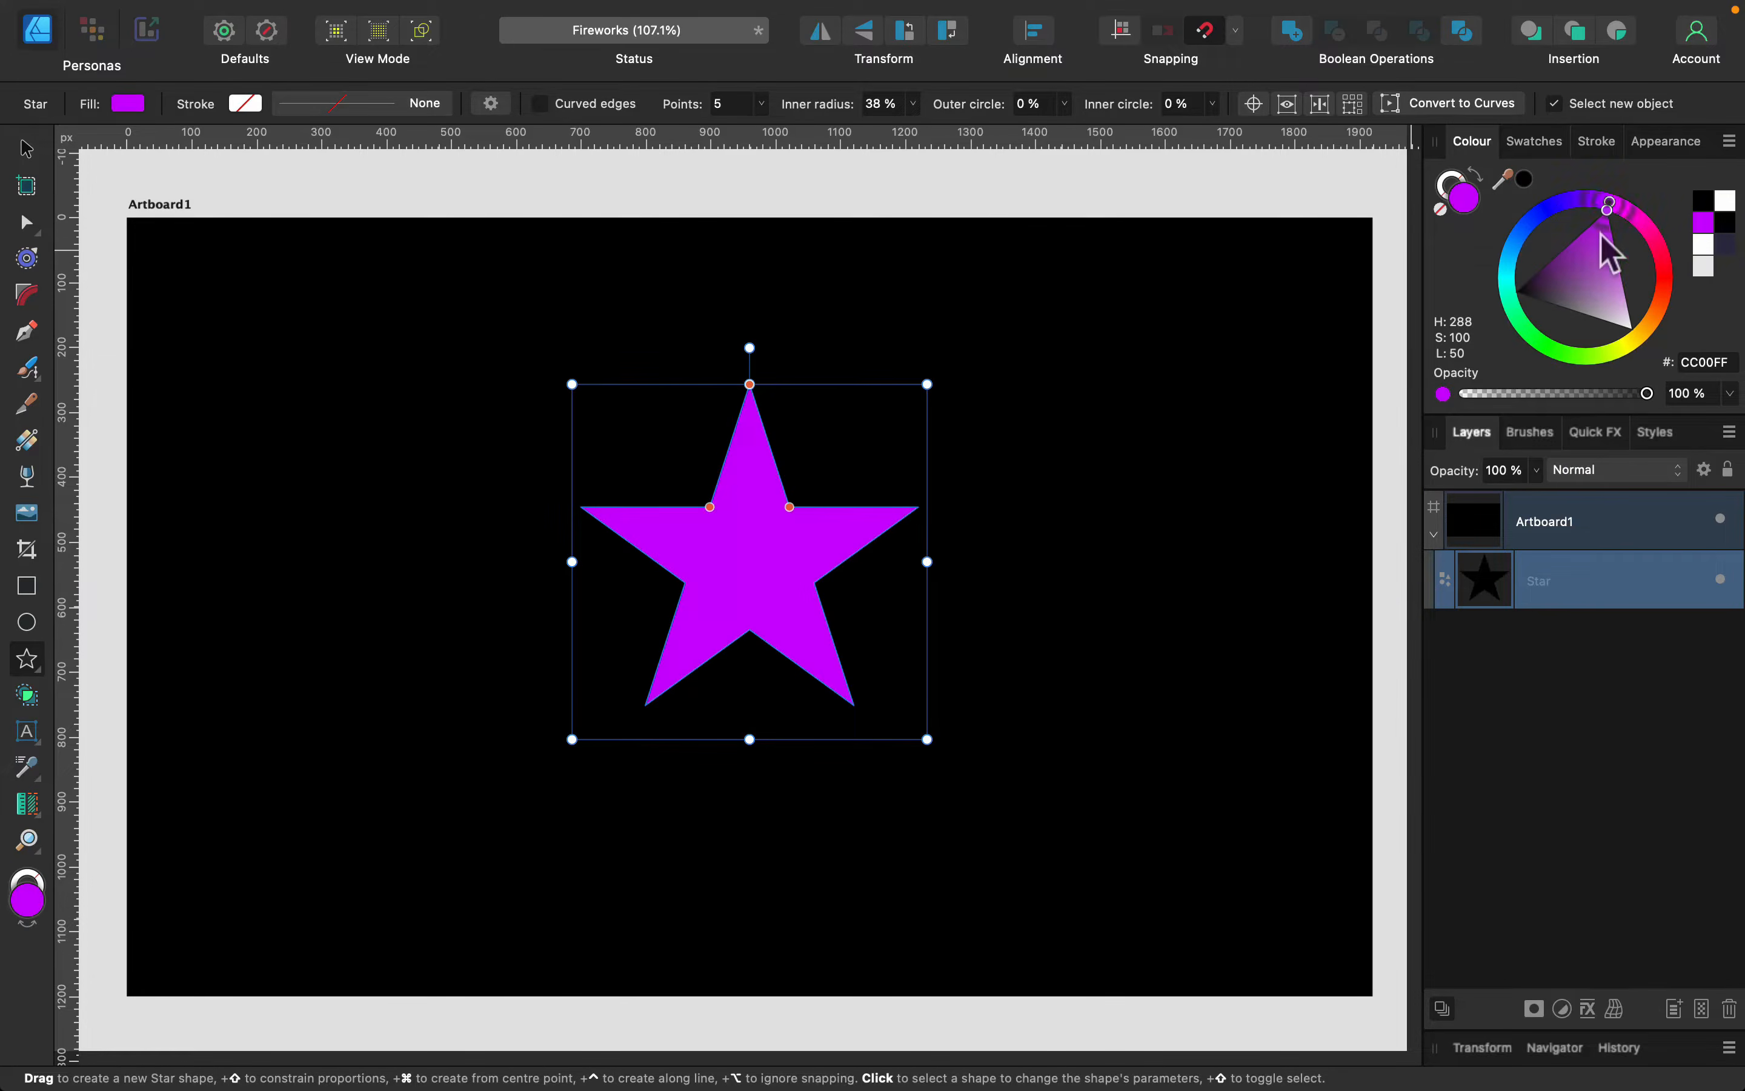
left_click_drag(1602, 247, 1630, 251)
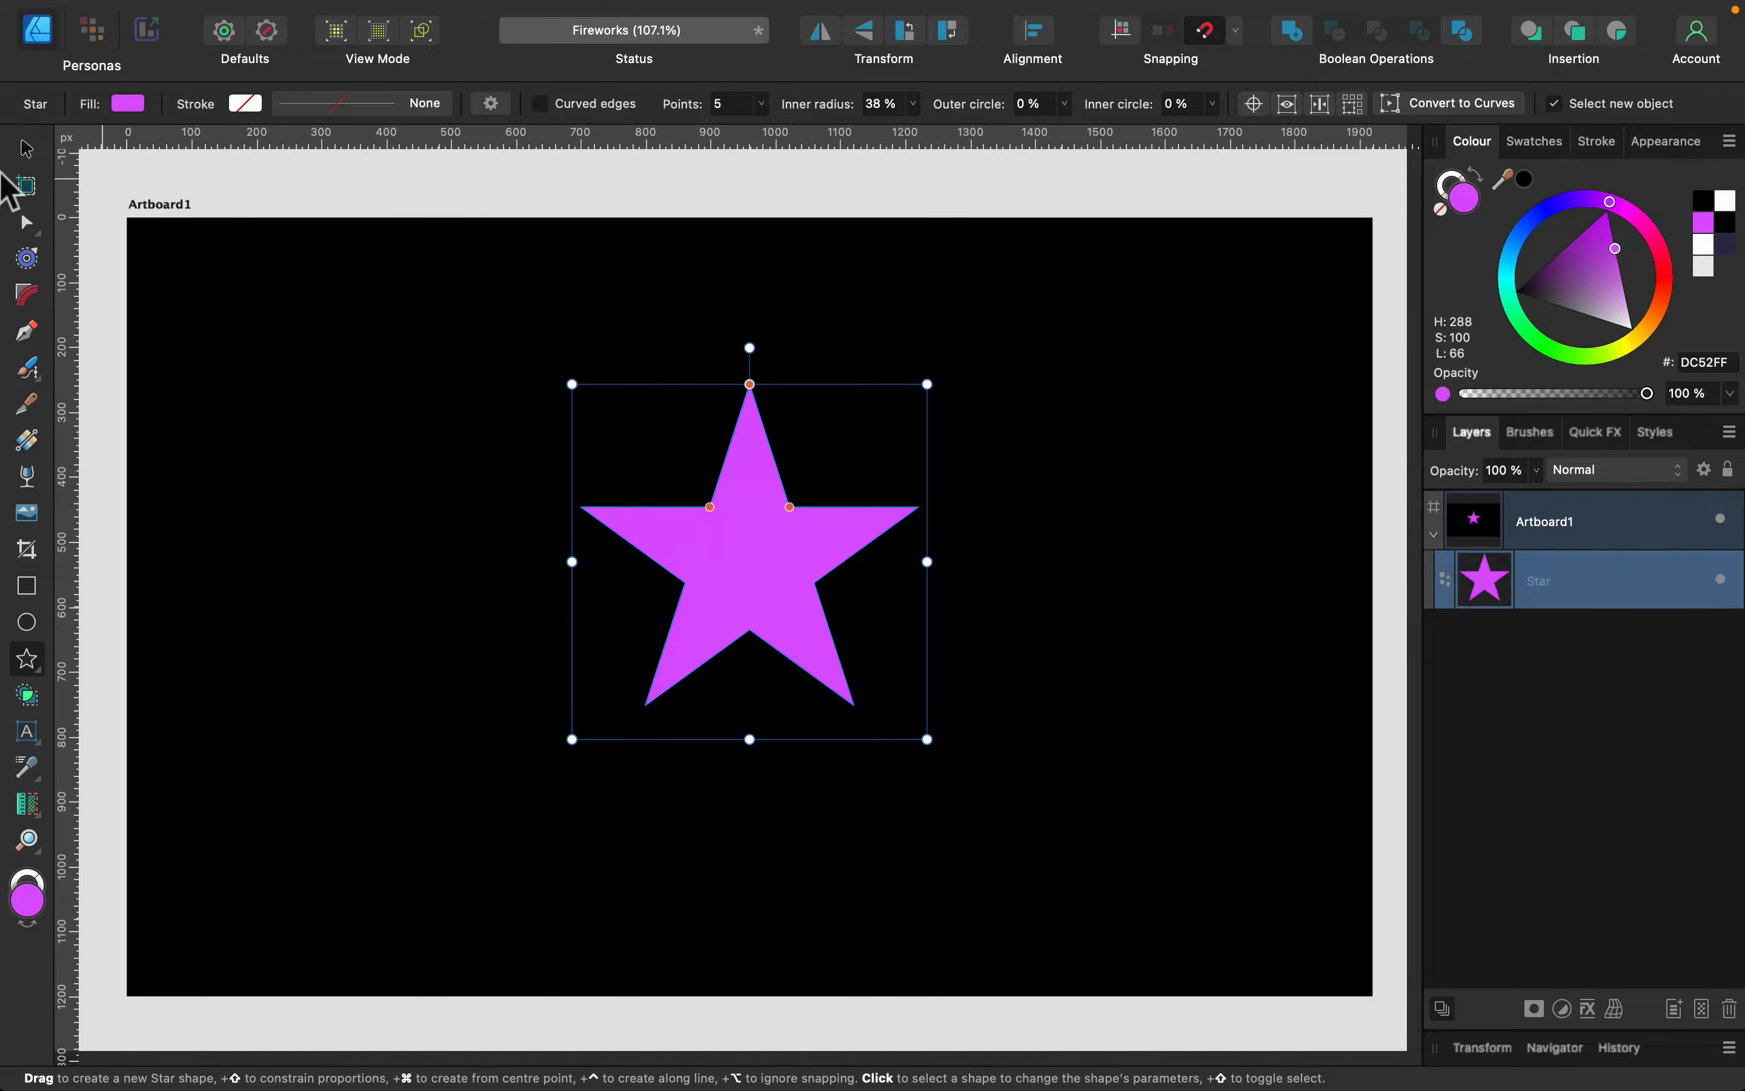
Set the star to 15 points with a 5% inner radius to form thin radiating spikes
left_click(761, 103)
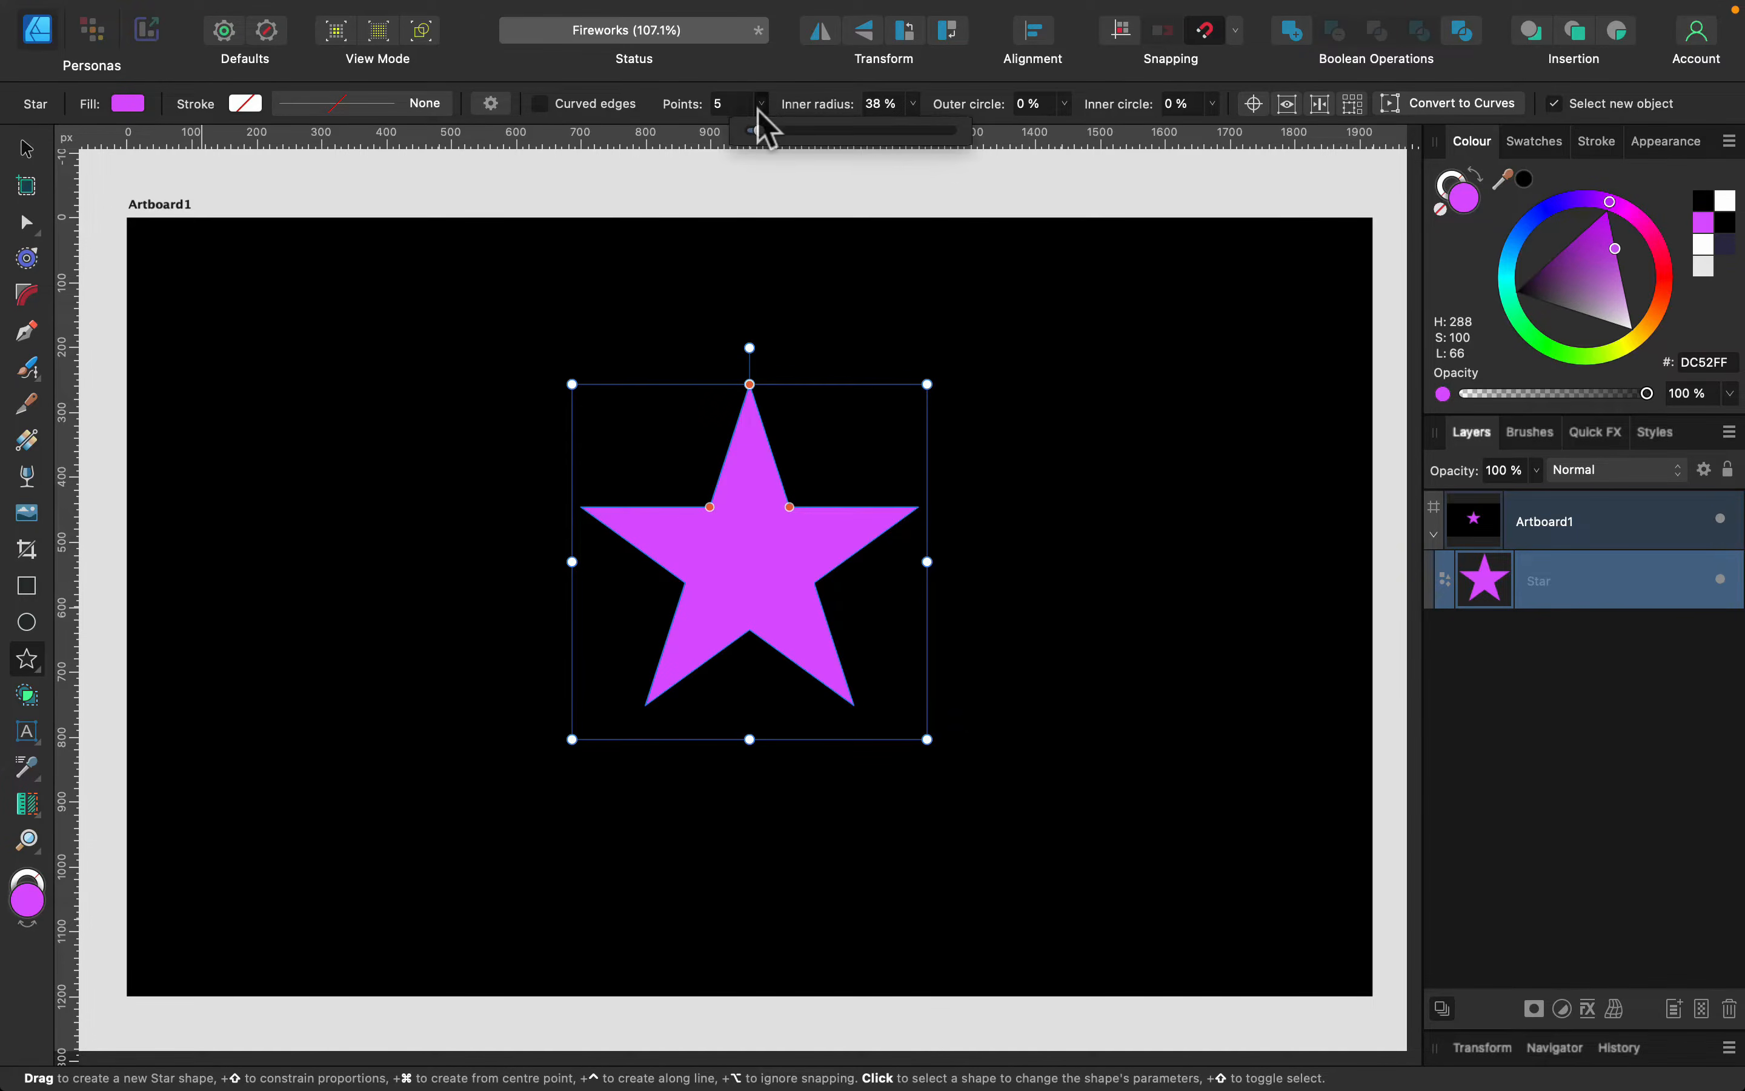
left_click_drag(755, 130, 805, 131)
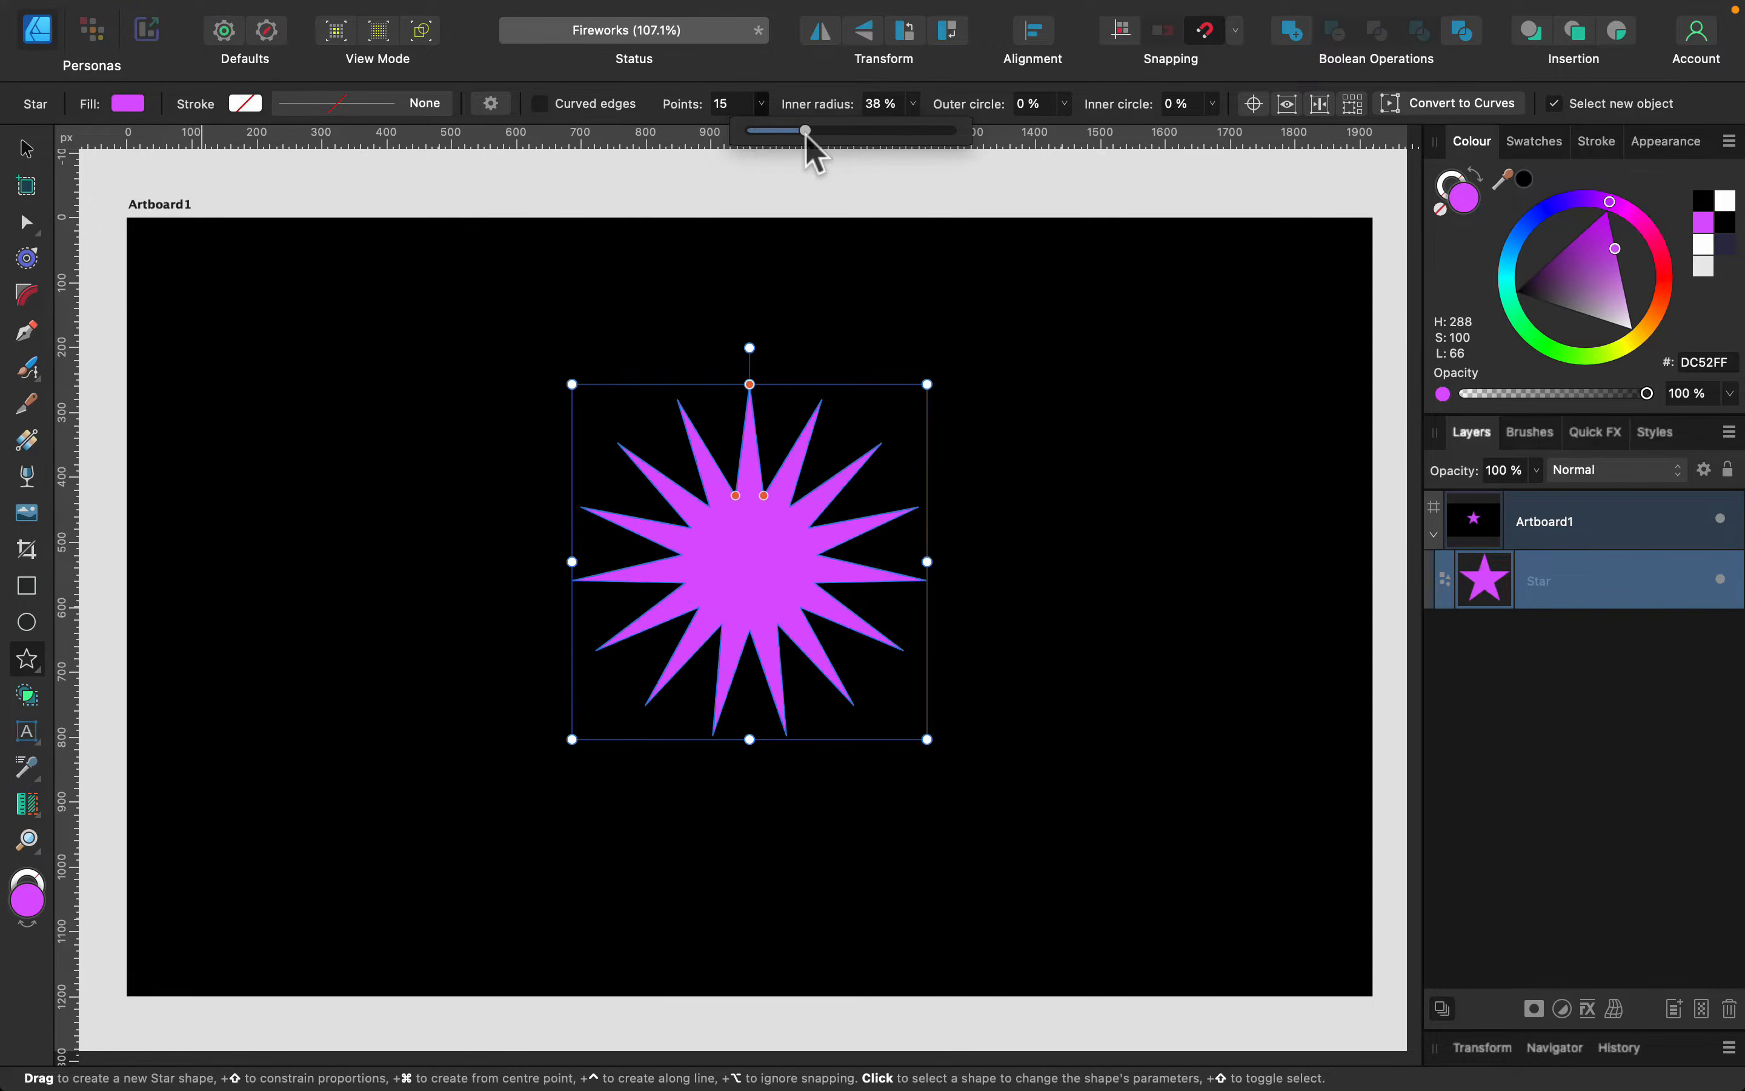
left_click(914, 104)
left_click_drag(910, 130, 845, 134)
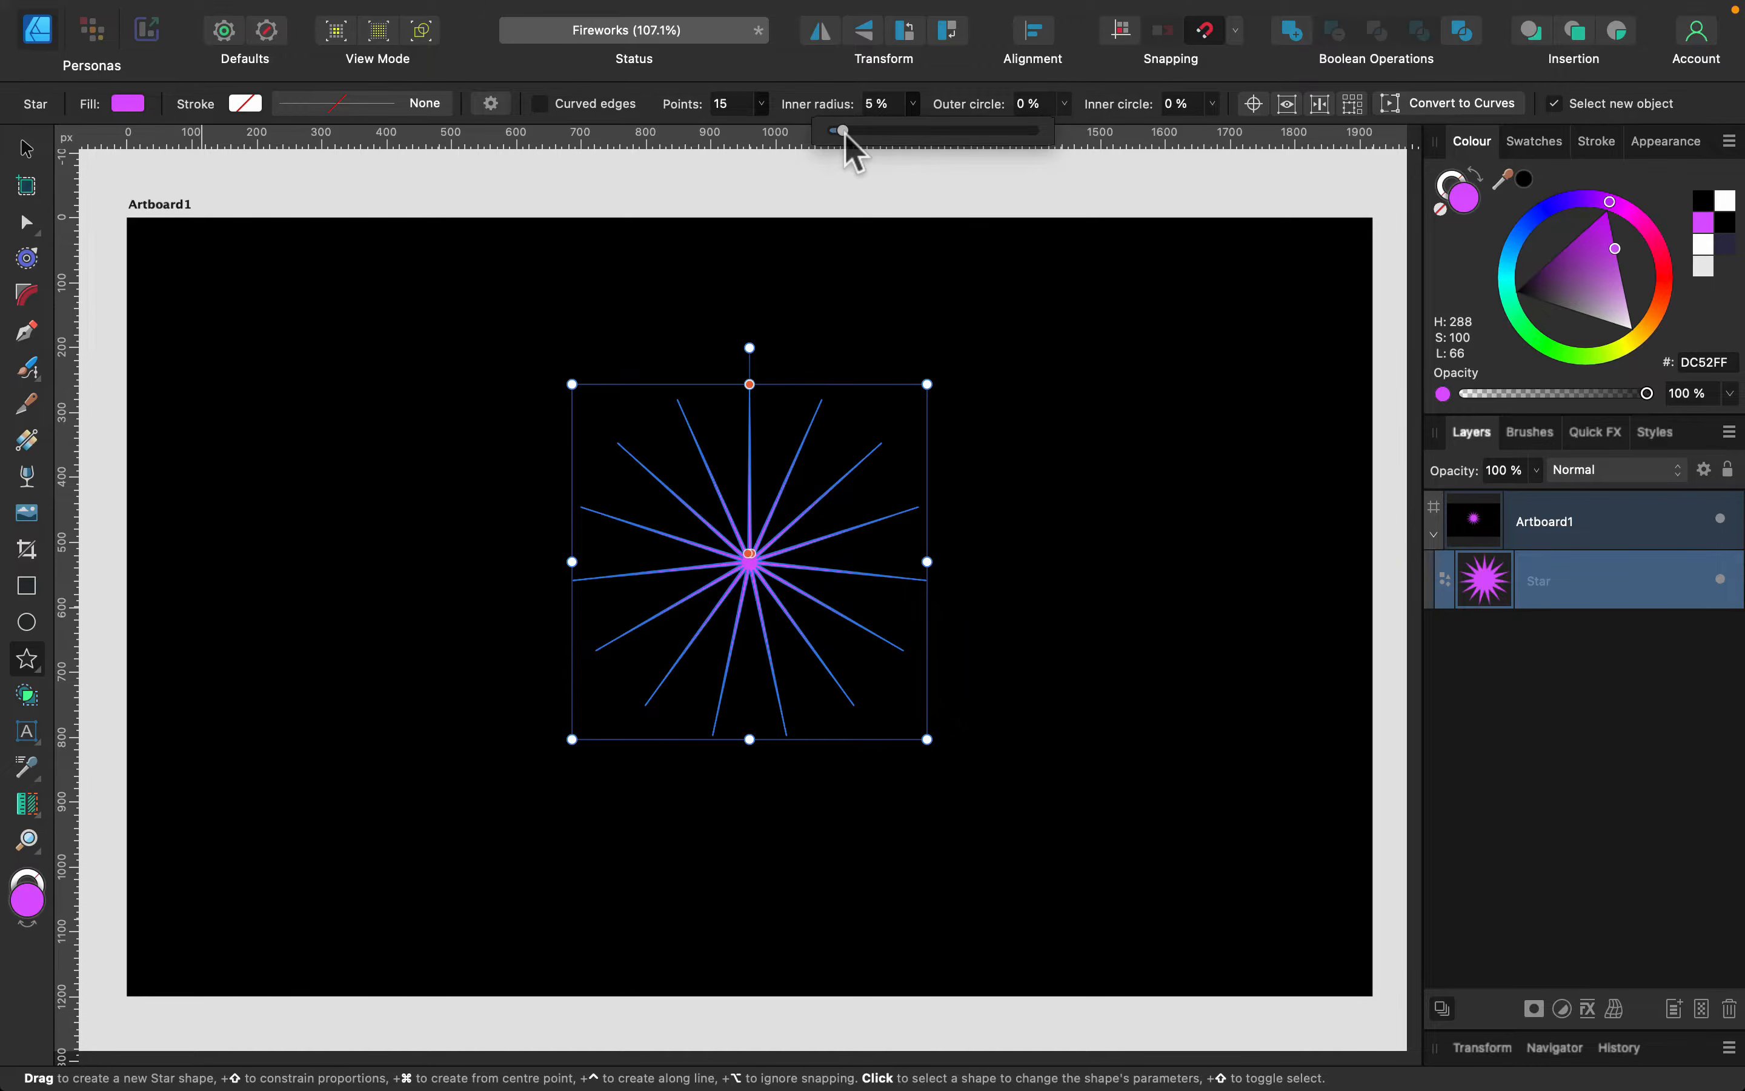
Round the star's ray ends with a 25% outer circle and its centre with a 14% inner circle
left_click(1064, 104)
left_click_drag(1069, 124, 1114, 137)
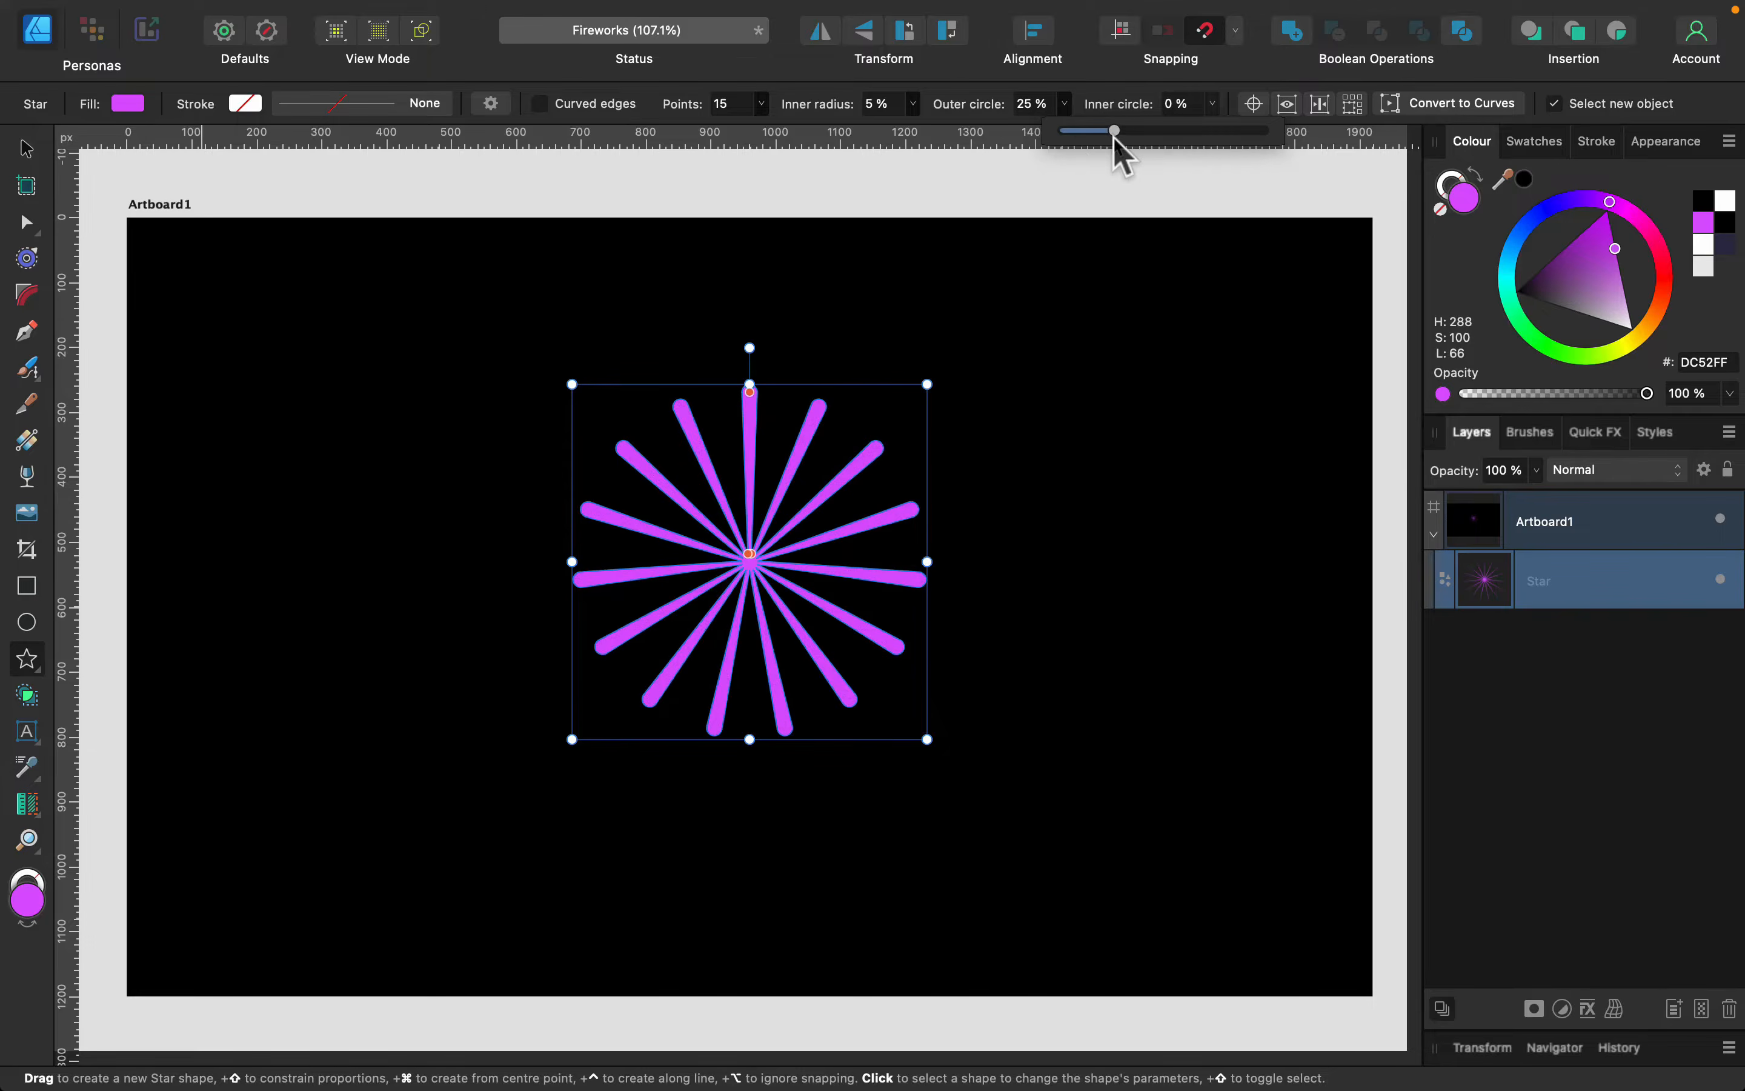
left_click(1213, 104)
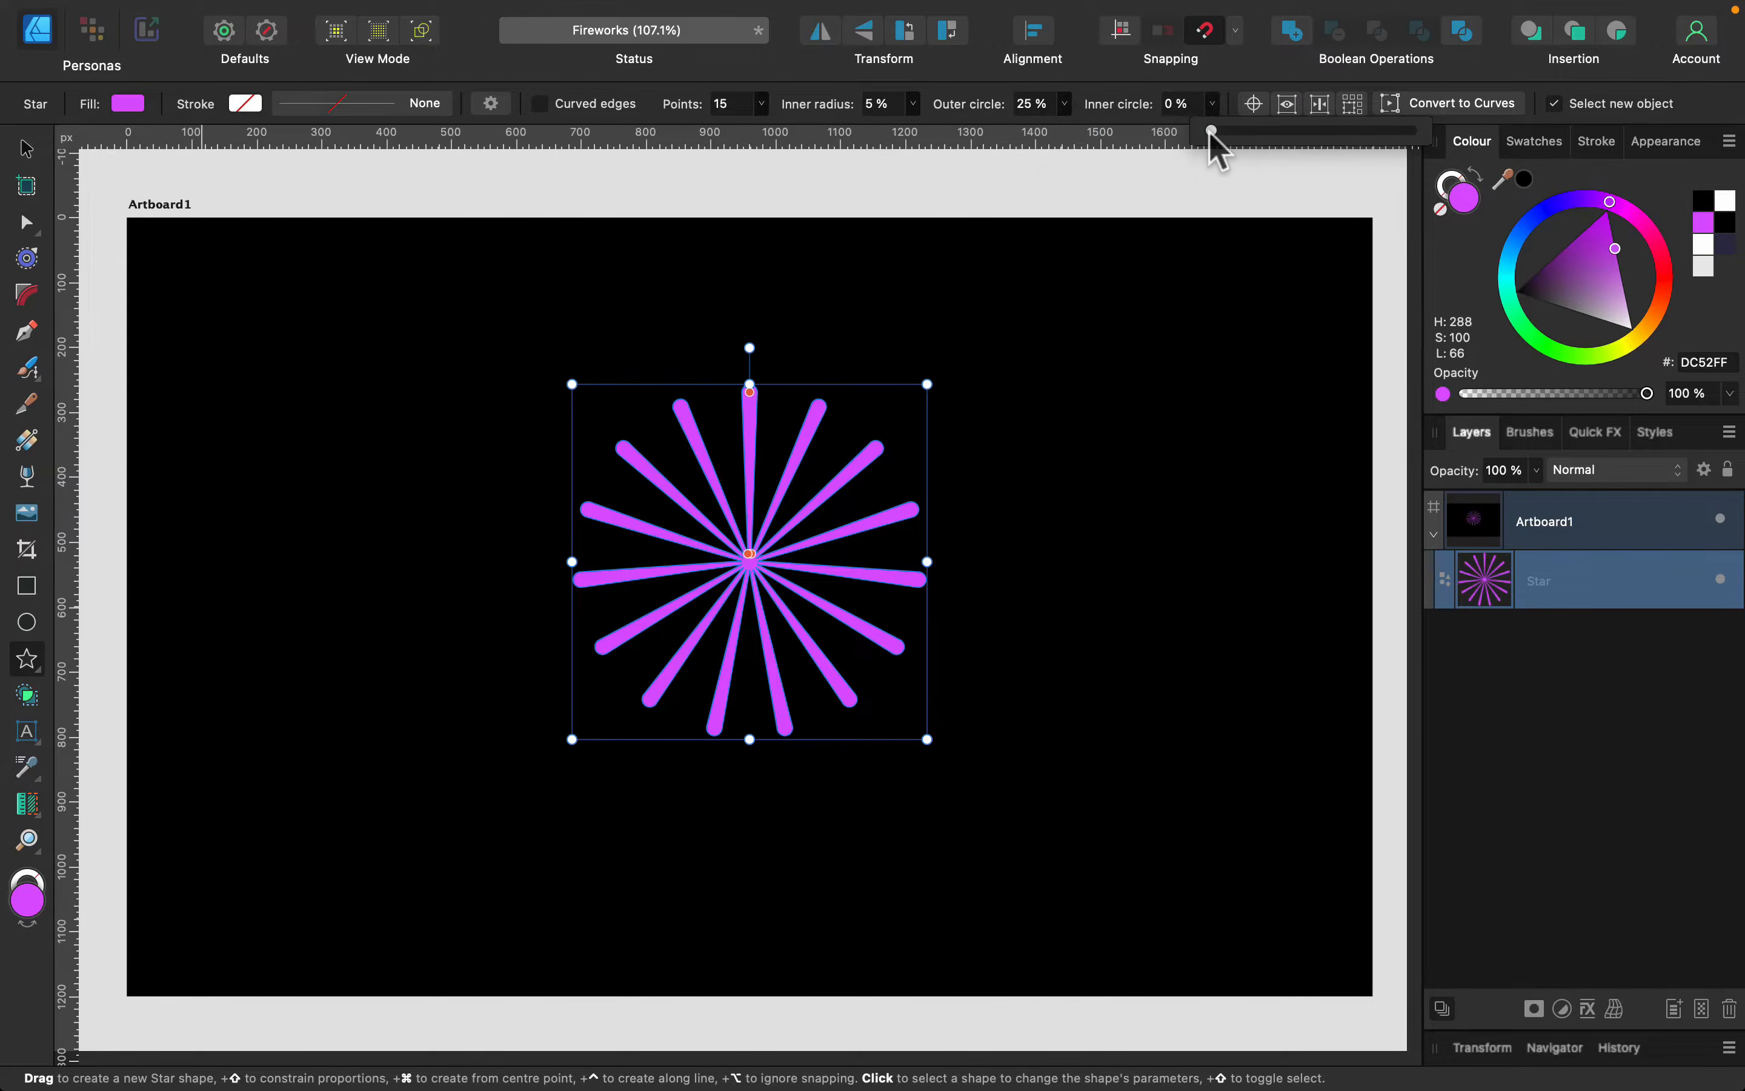
mouse_move(1212, 133)
left_mouse_down()
mouse_move(1266, 130)
mouse_move(1148, 135)
mouse_move(1240, 130)
left_mouse_up()
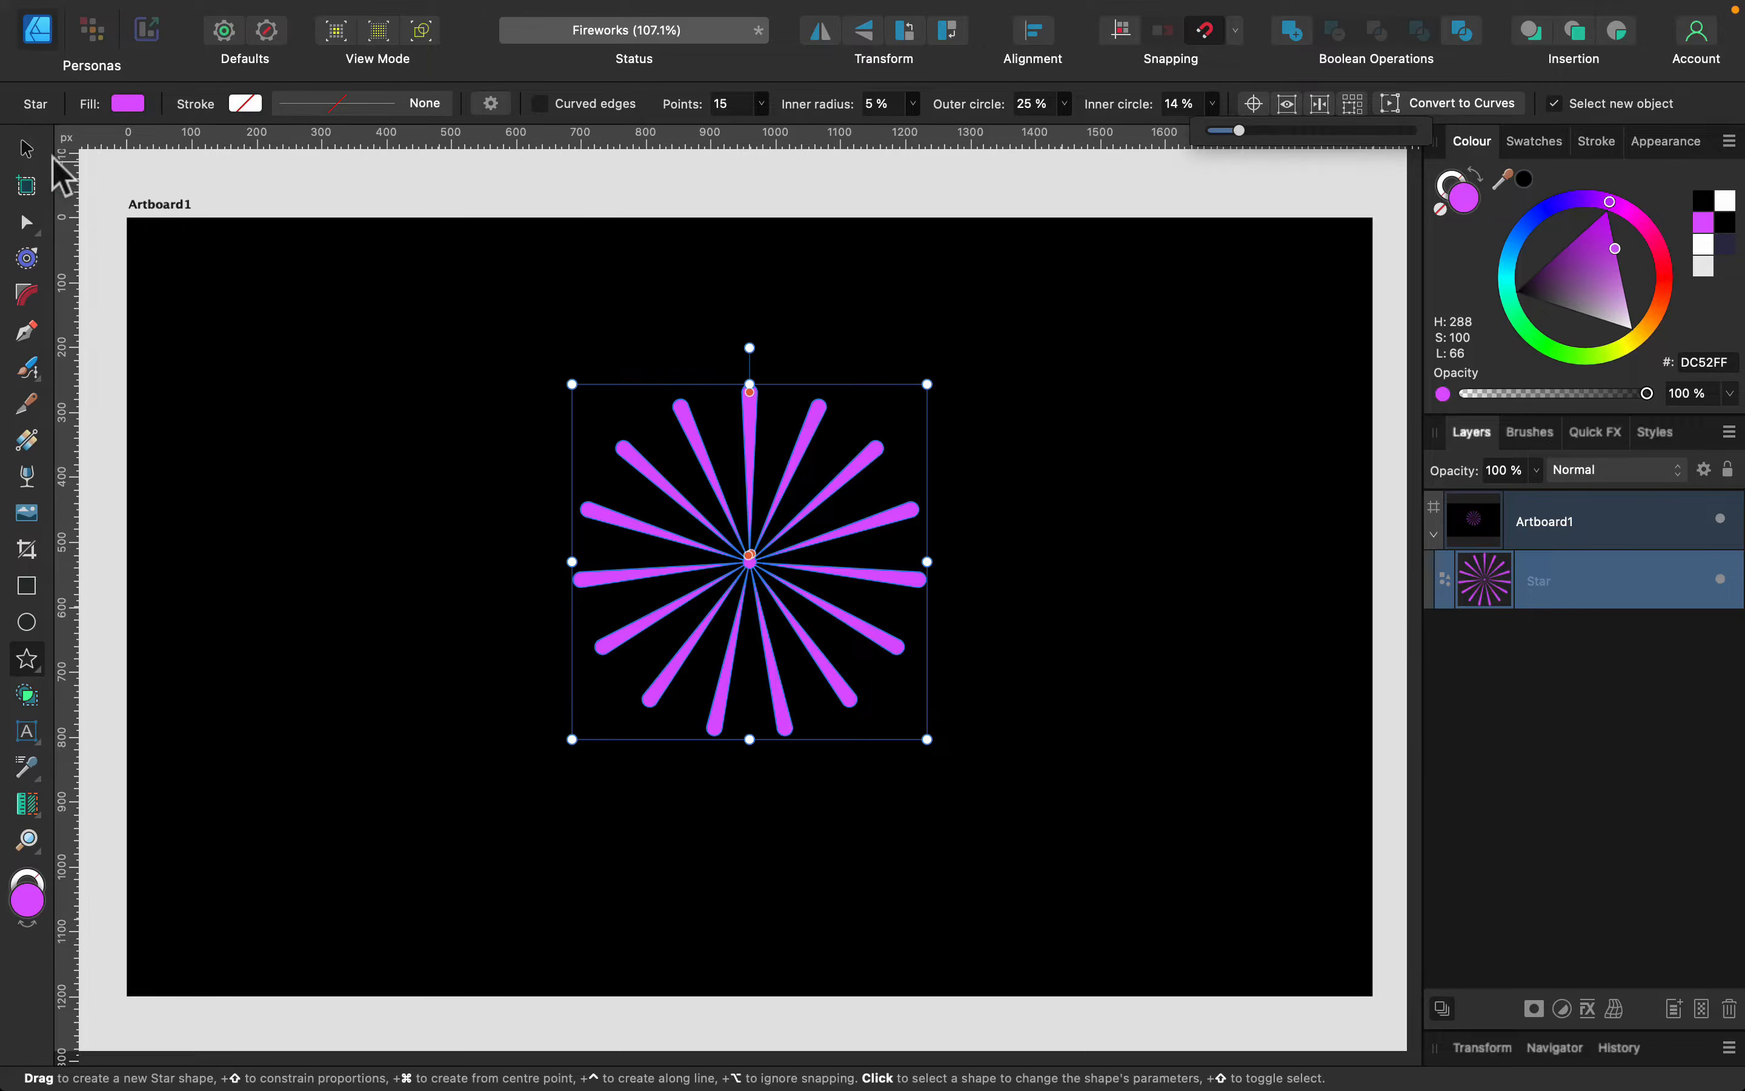
left_click(27, 149)
left_click(467, 303)
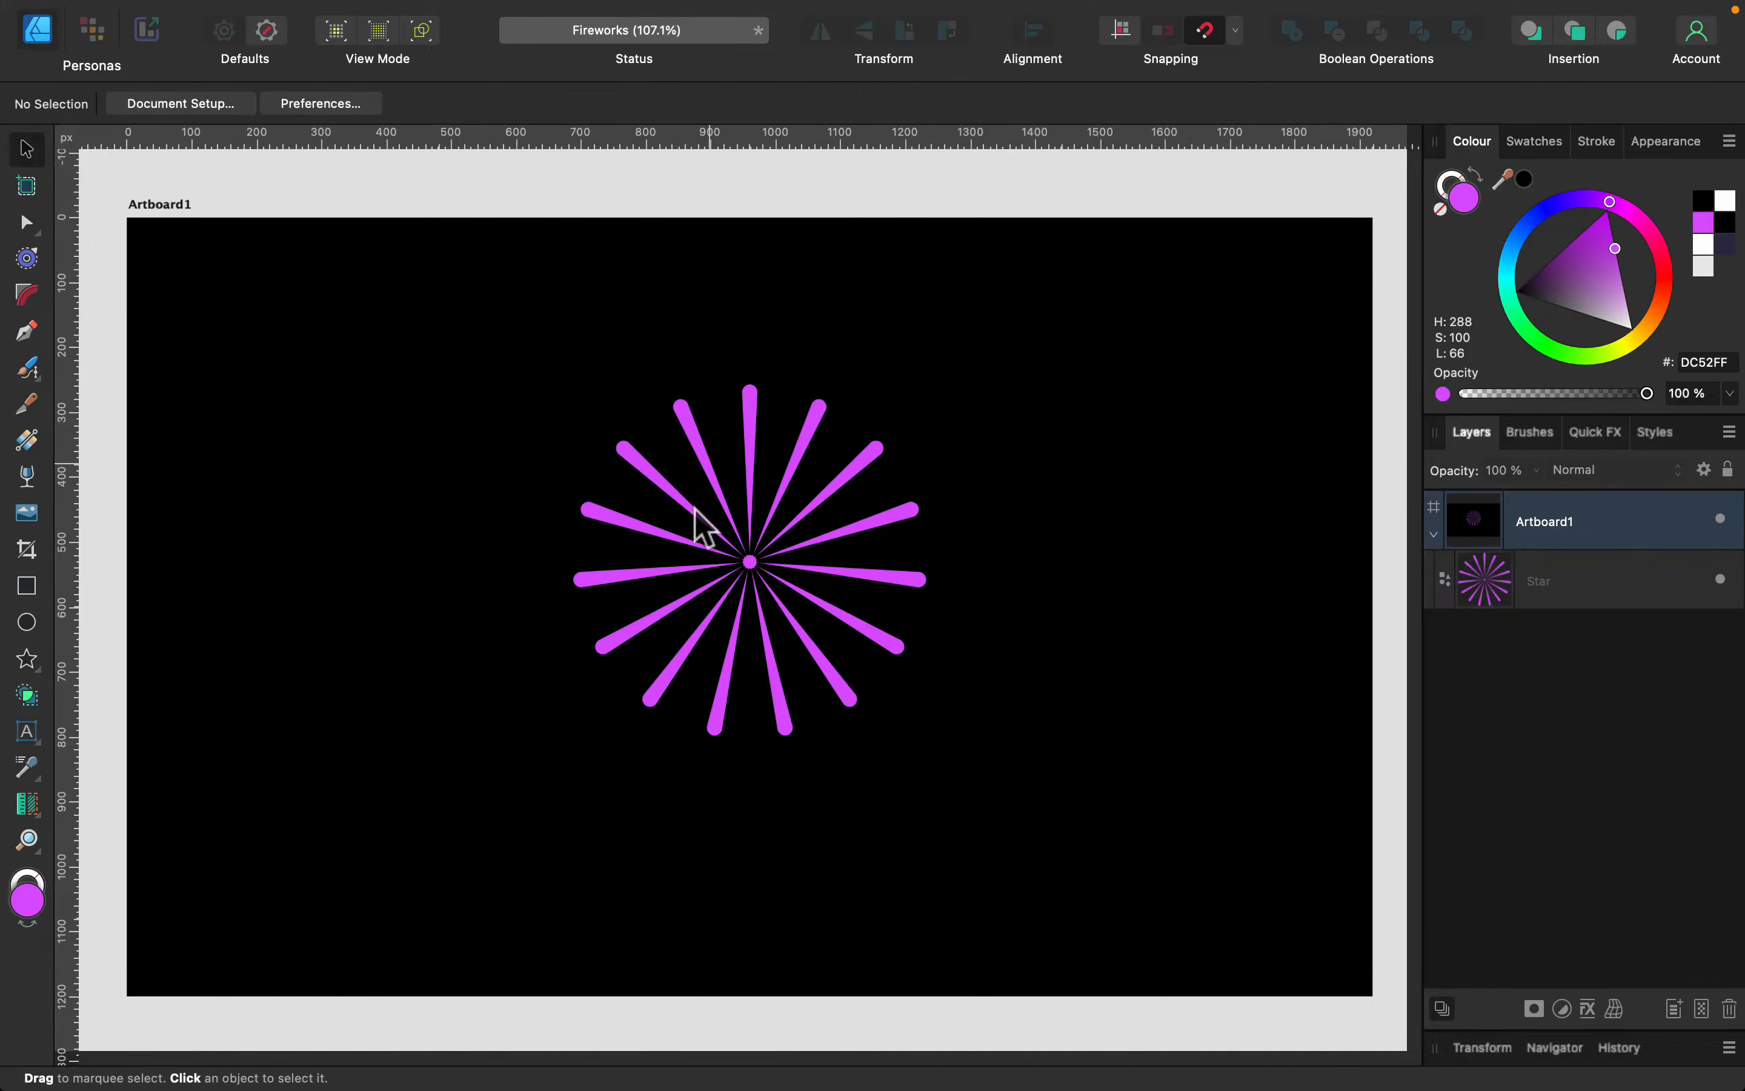
Move the starburst about 230 px left and 50 px up on the artboard
left_click(848, 550)
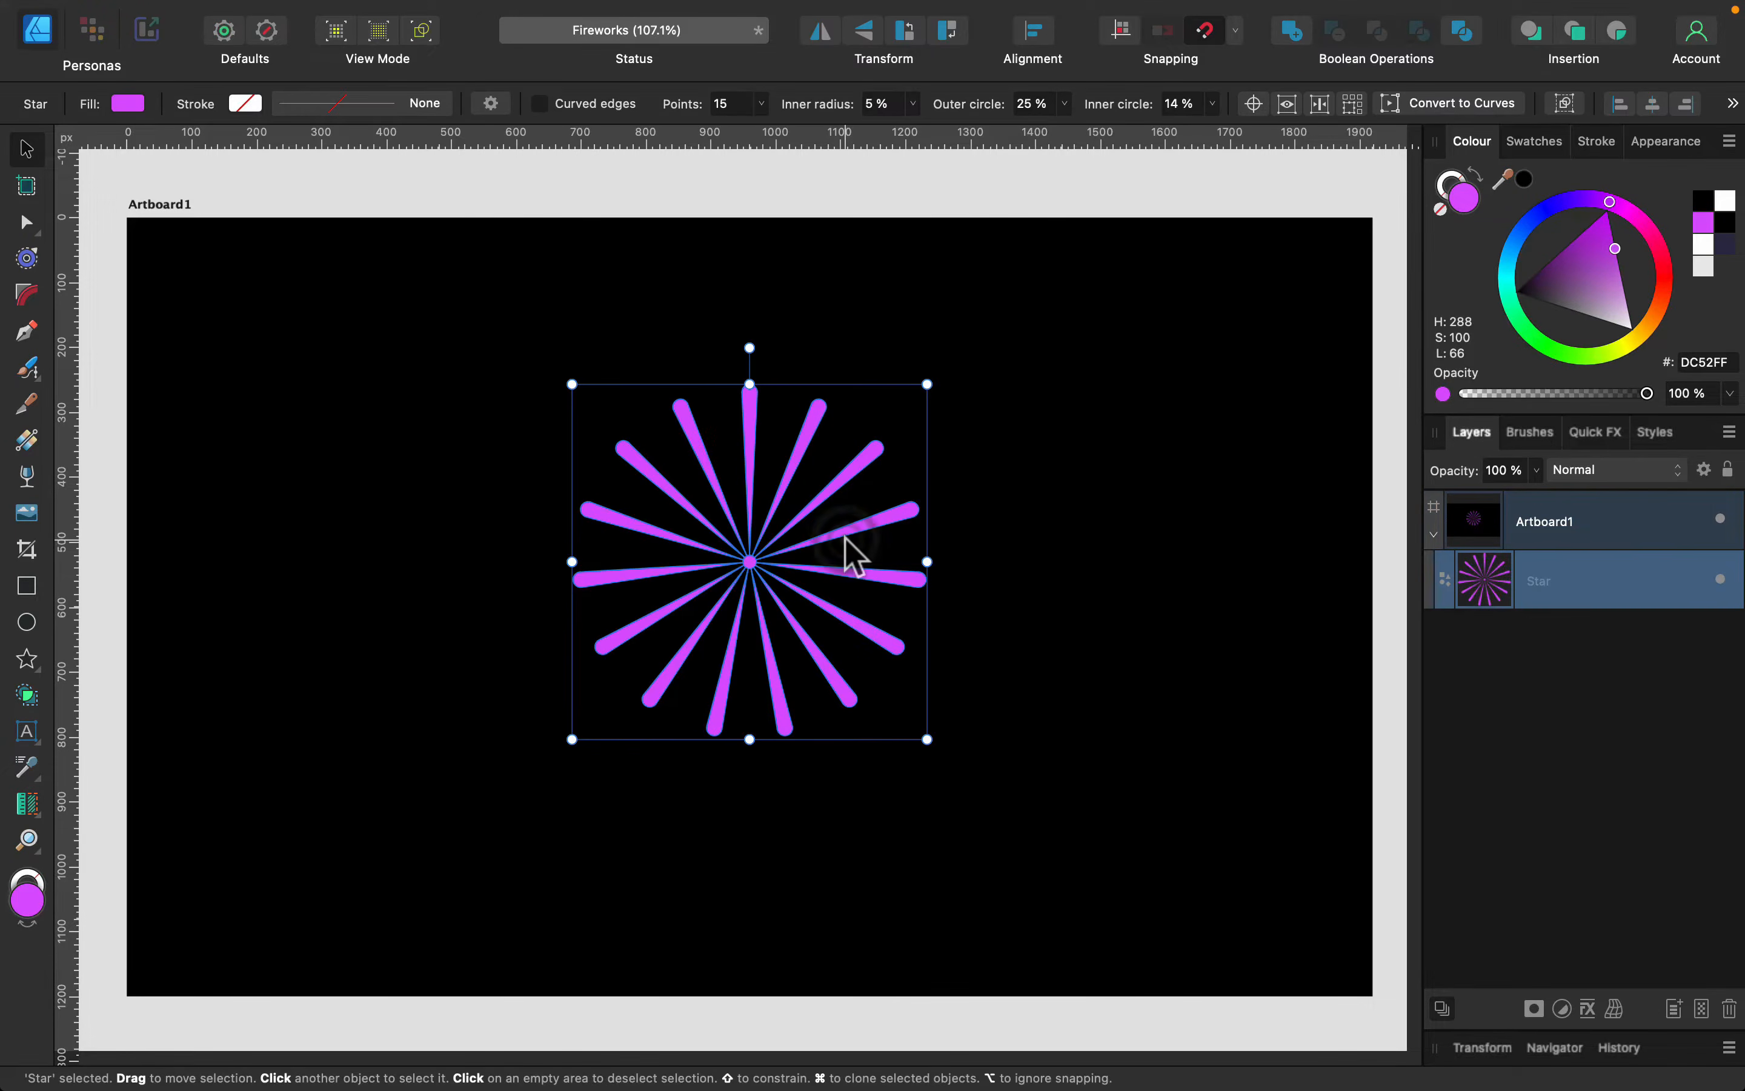
left_click_drag(857, 528, 705, 492)
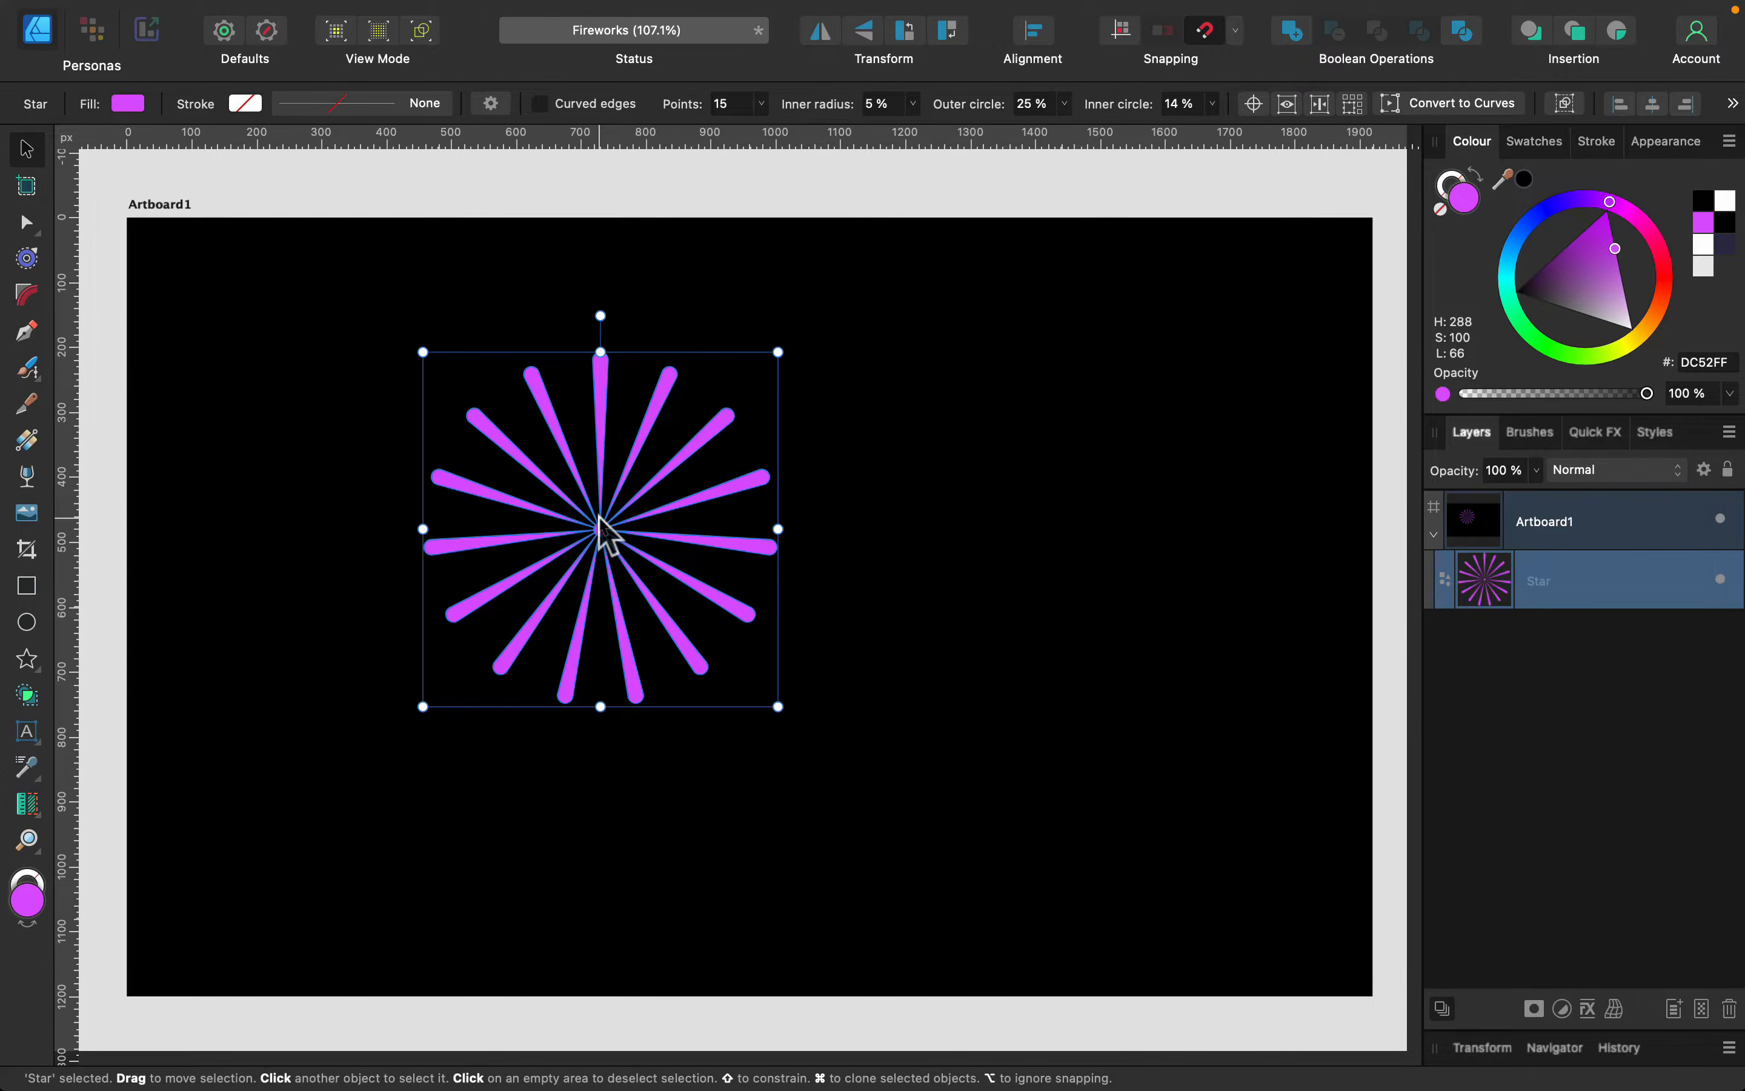
left_click_drag(599, 530, 600, 530)
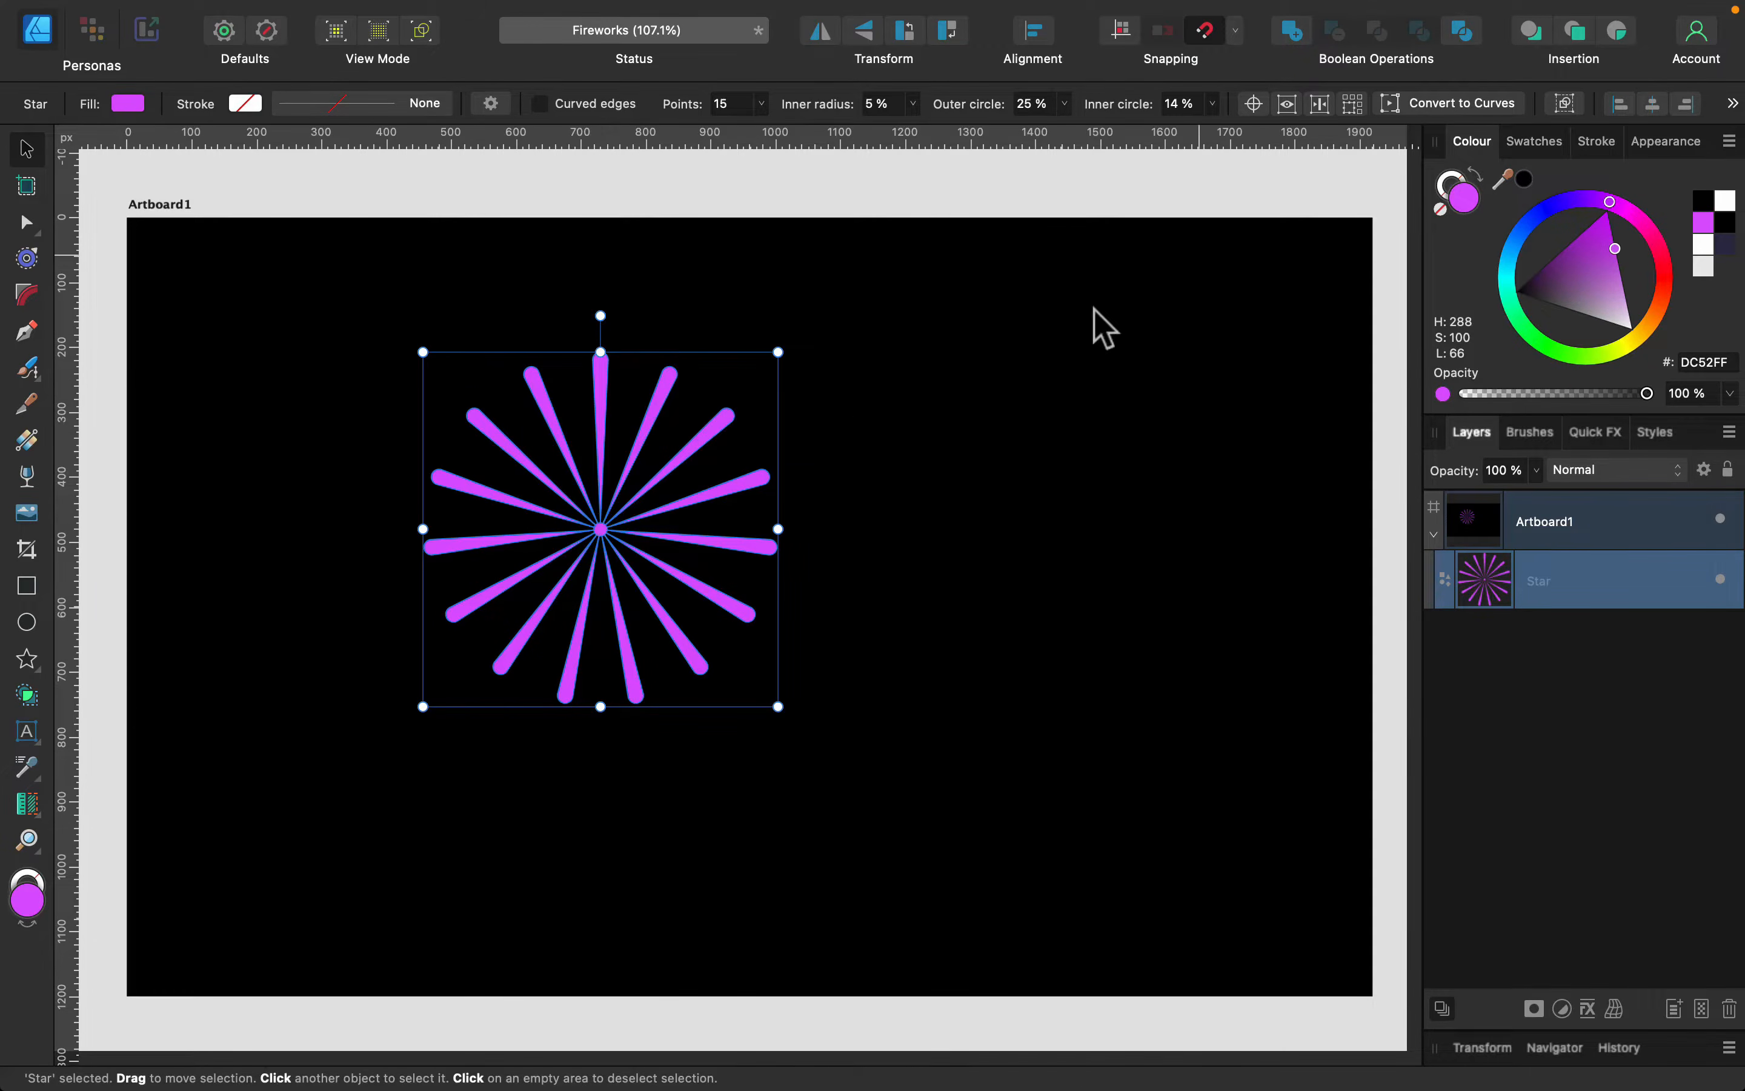
Convert the starburst to curves, then vary three right-hand rays by lengthening the upper and lower ones and shortening the one between
left_click(1502, 103)
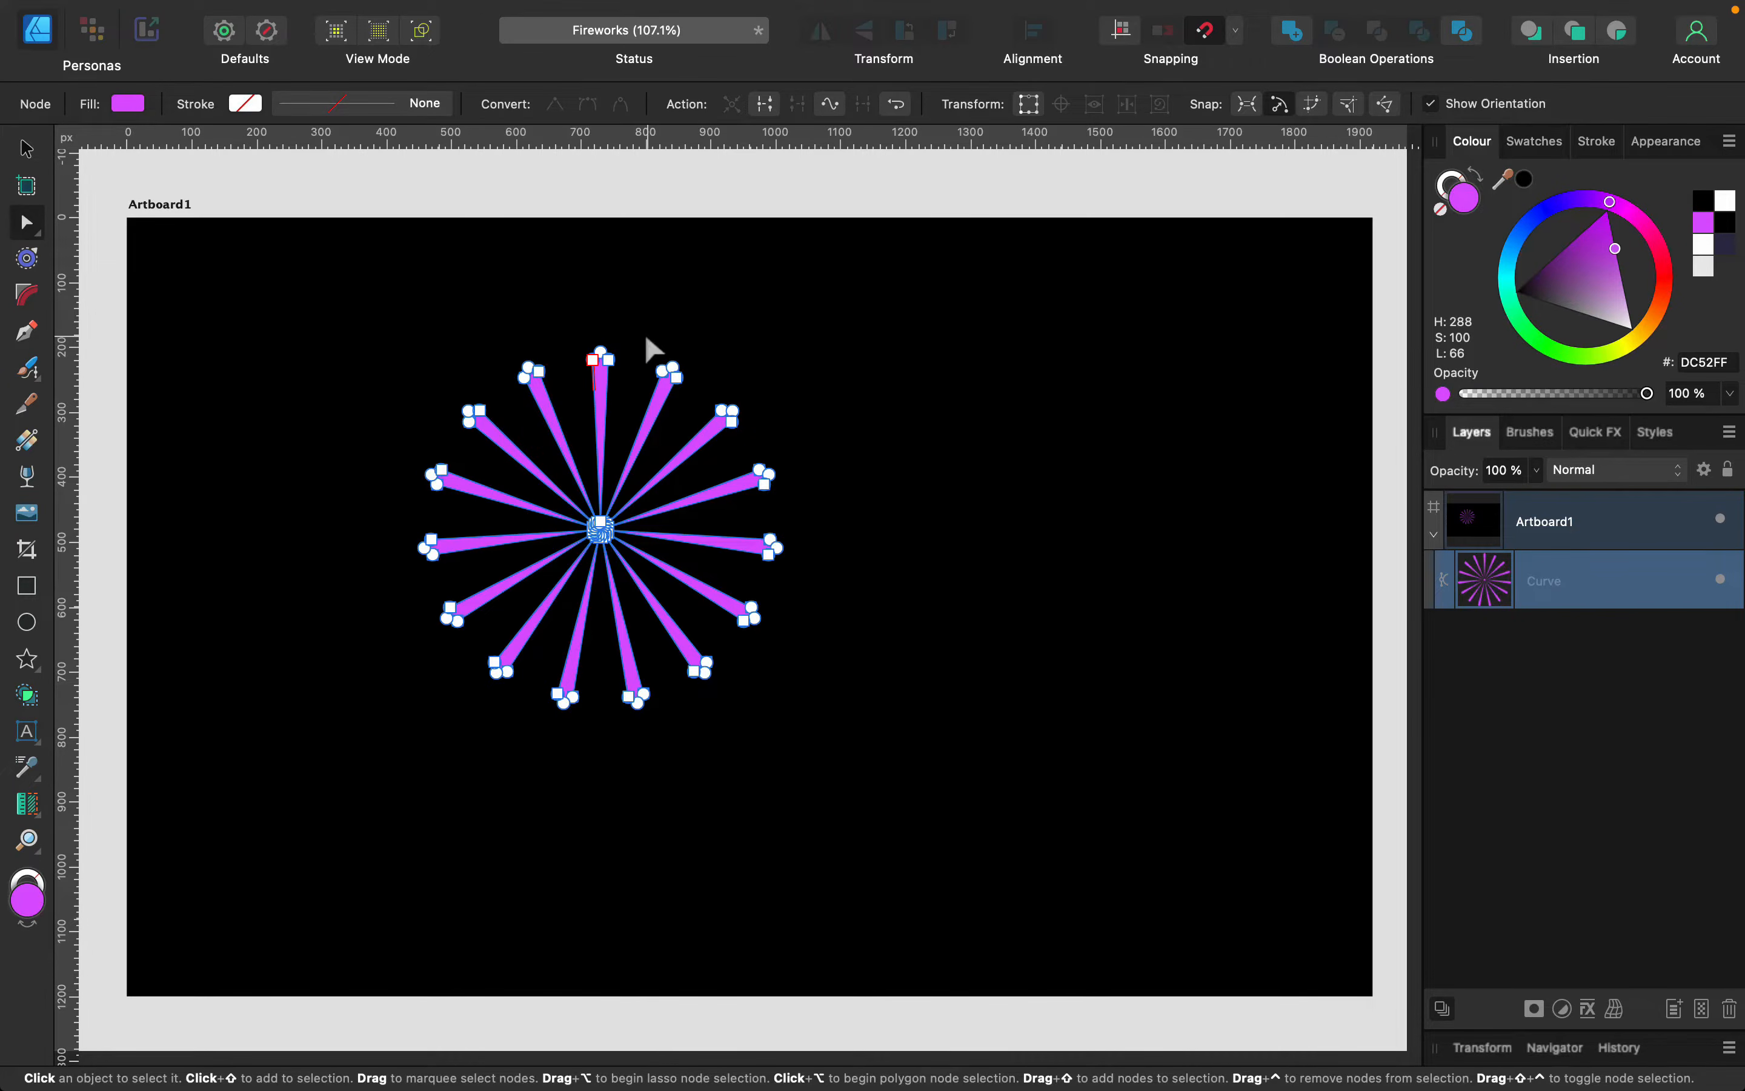
left_click(670, 371)
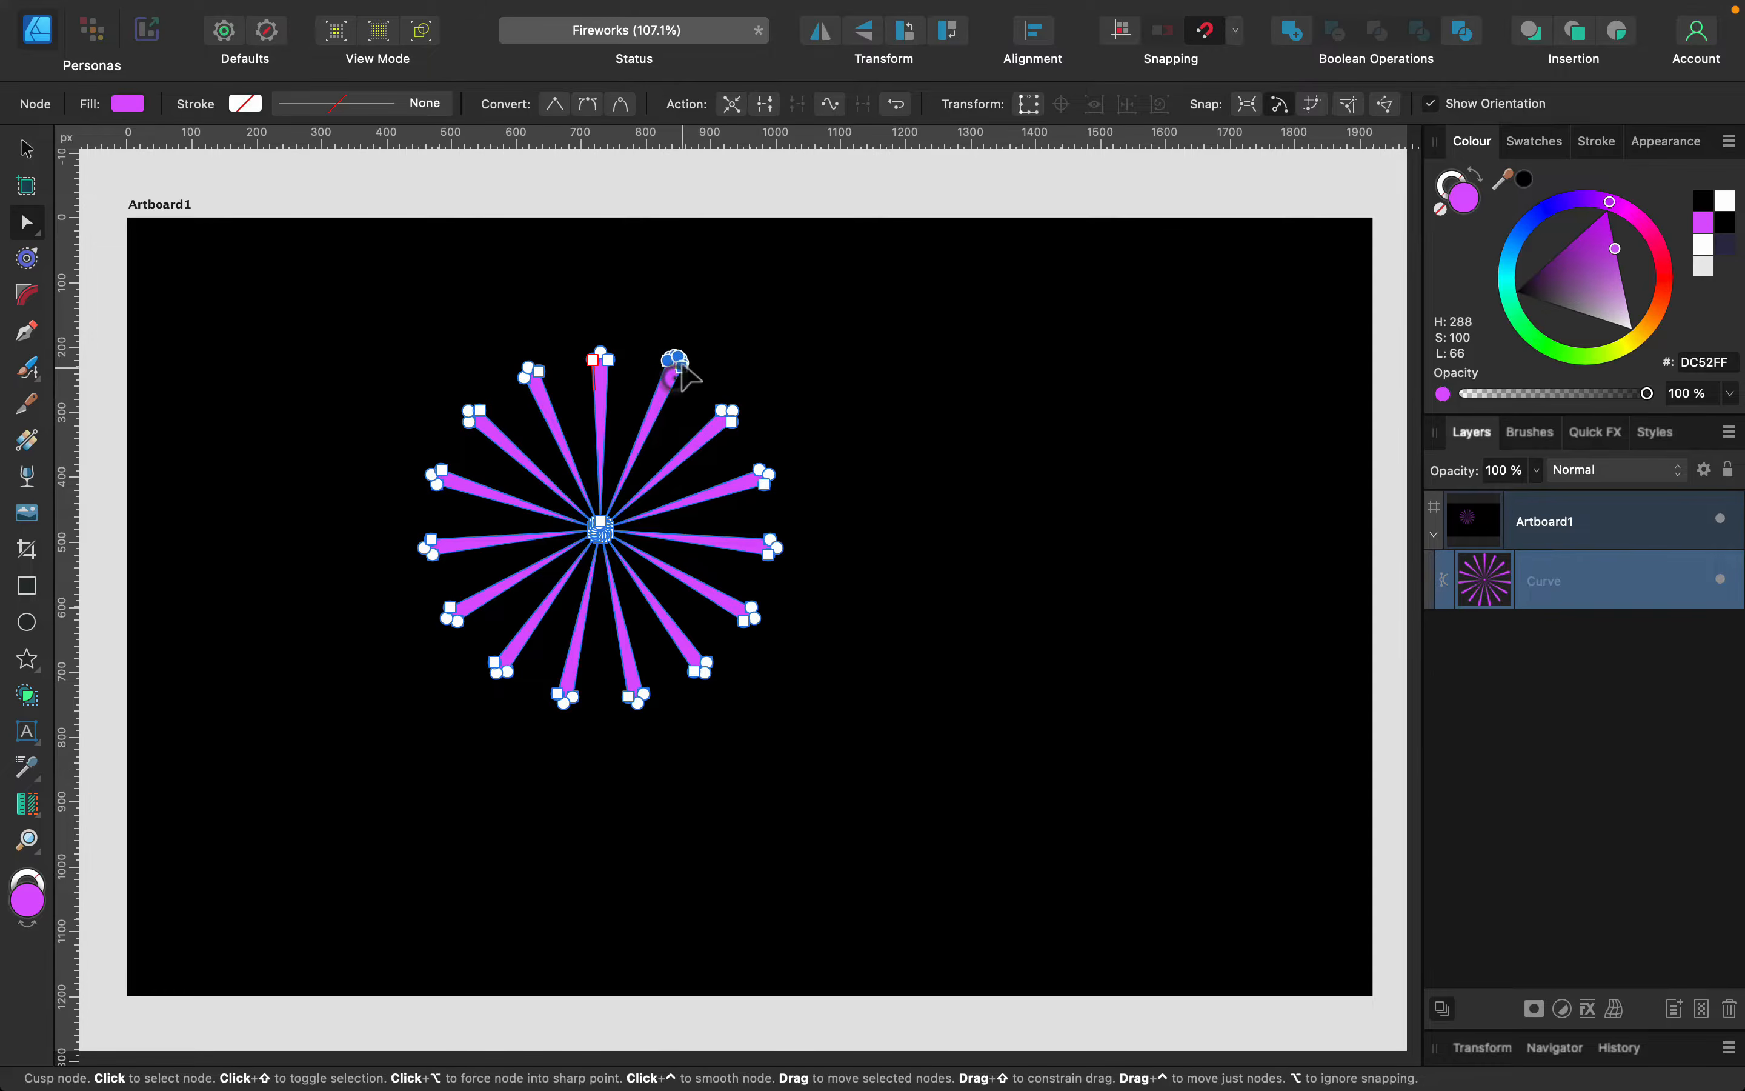
left_click_drag(681, 366, 687, 358)
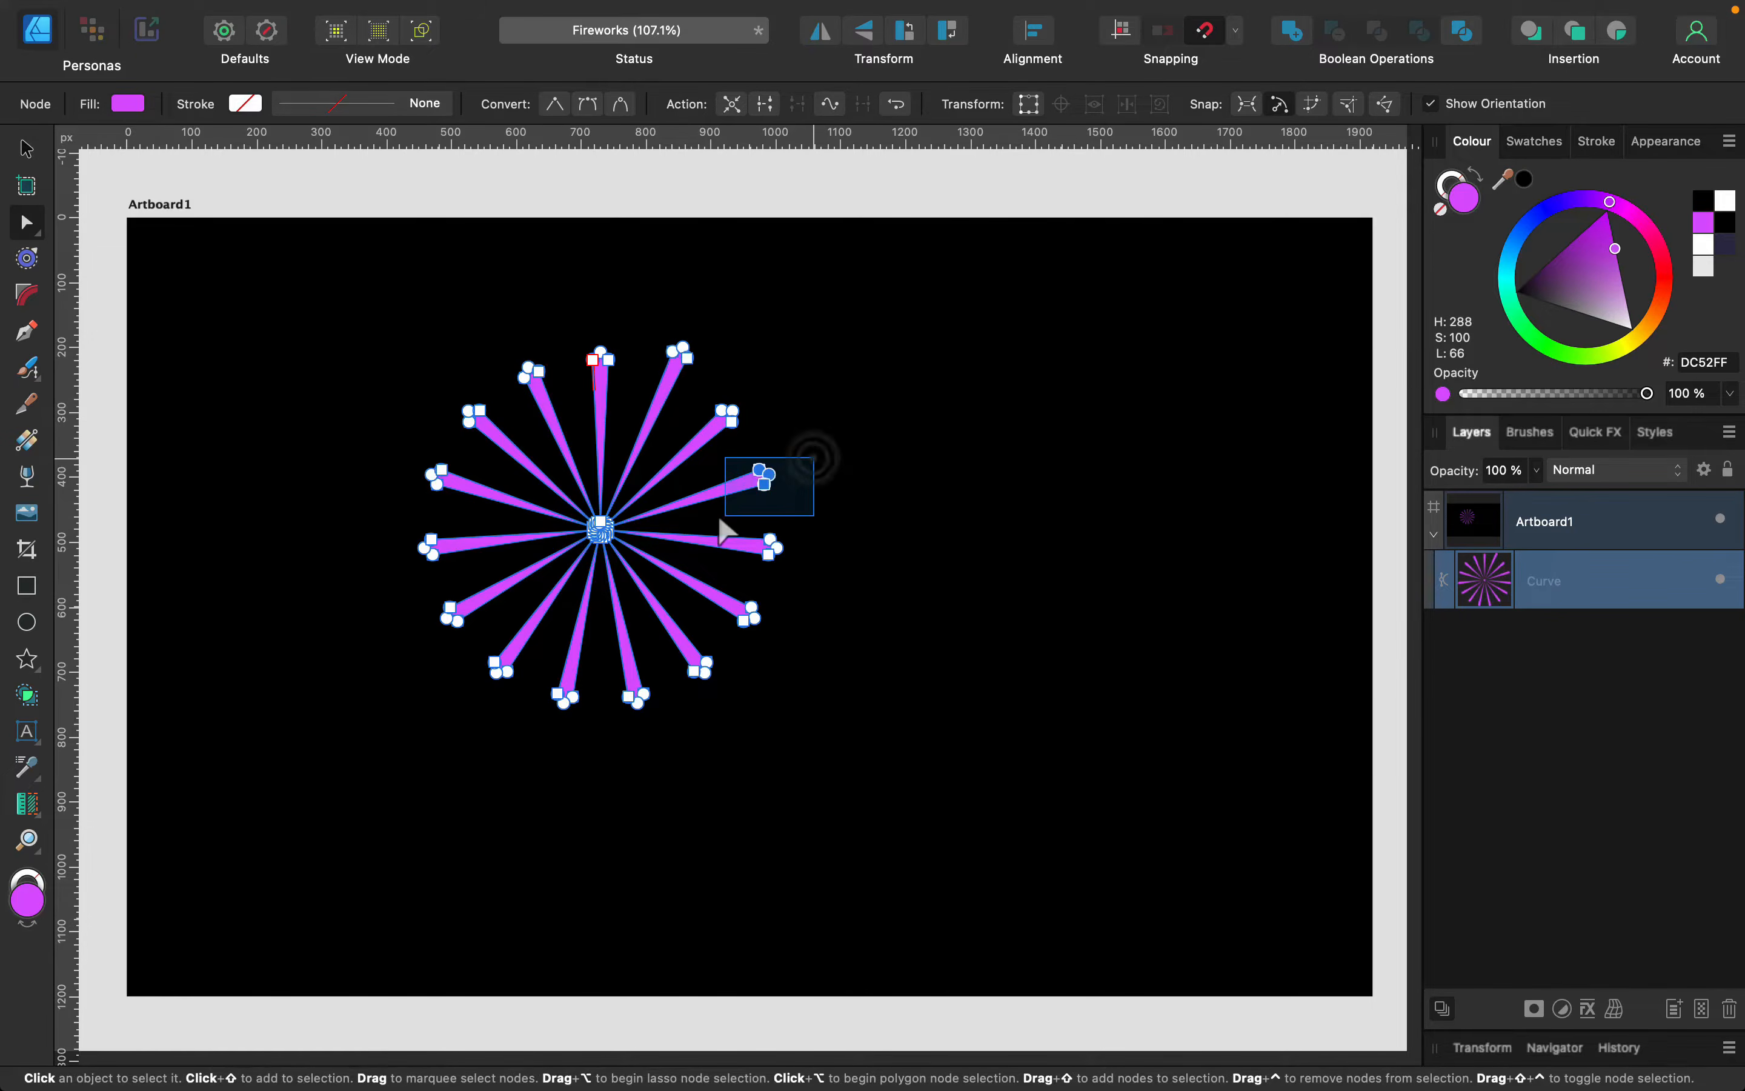
left_click_drag(719, 518, 751, 492)
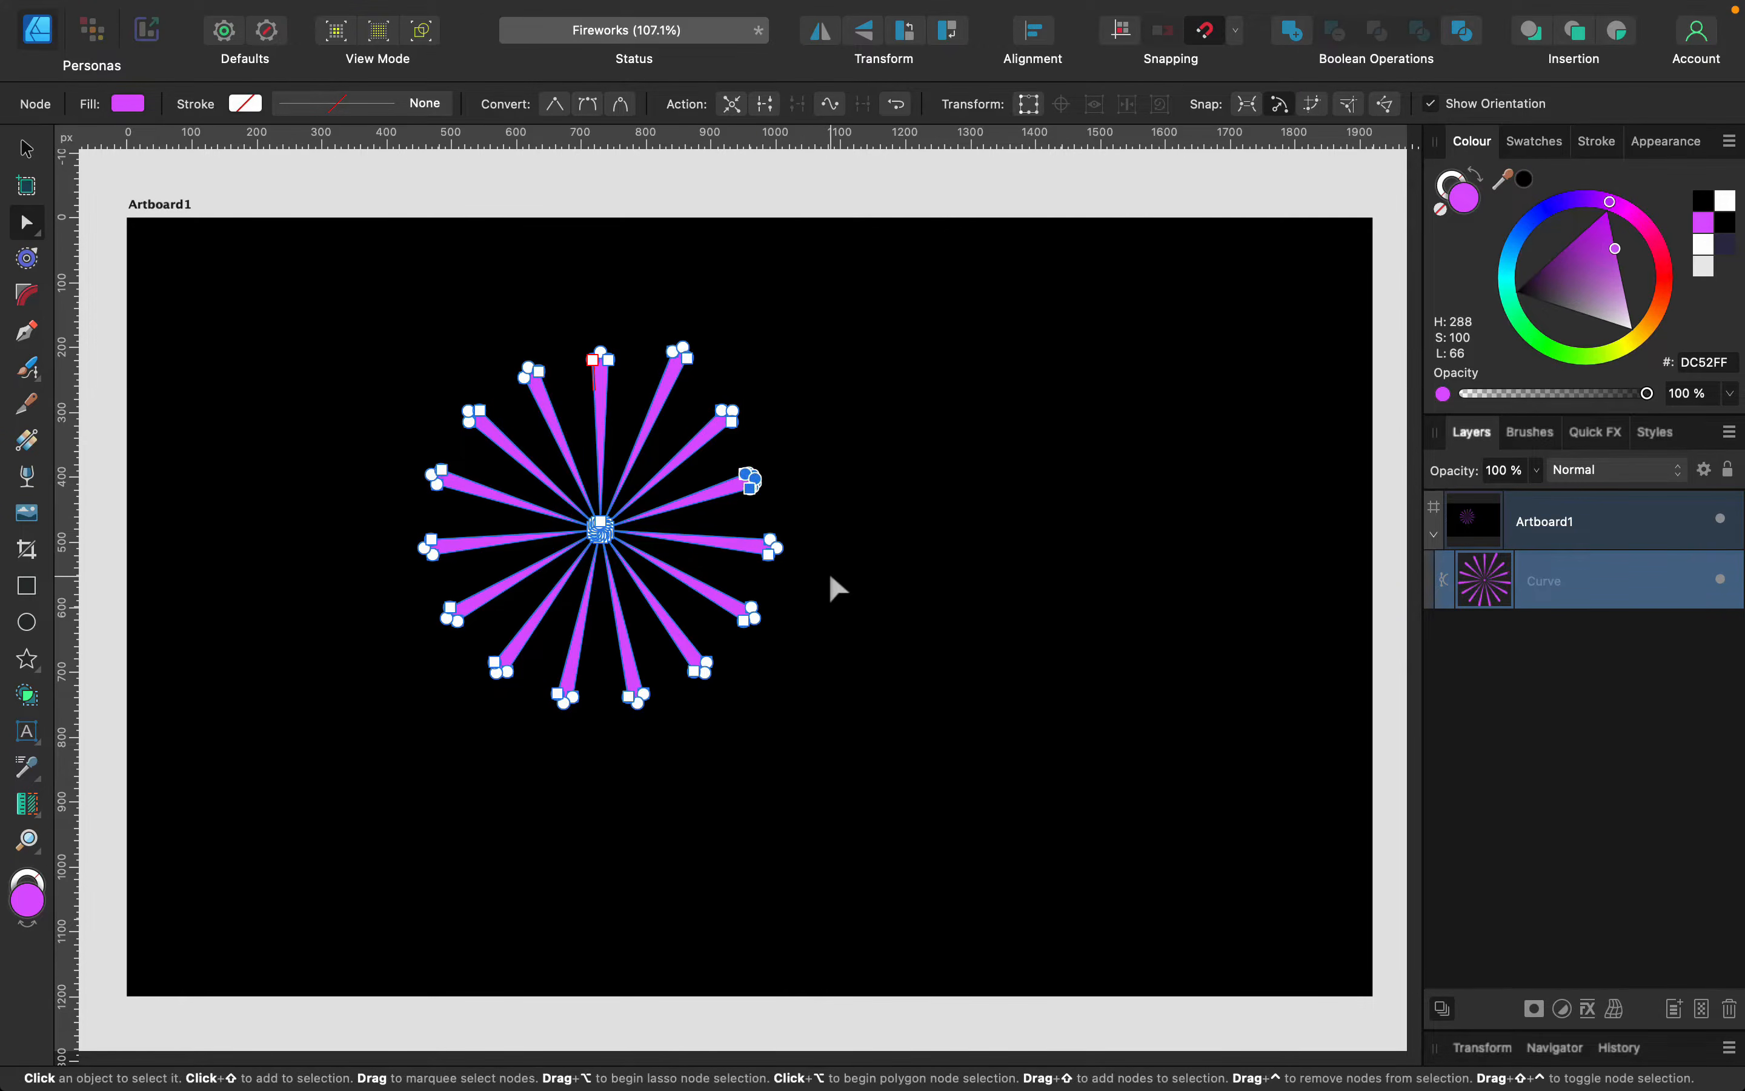
left_click_drag(827, 574, 790, 552)
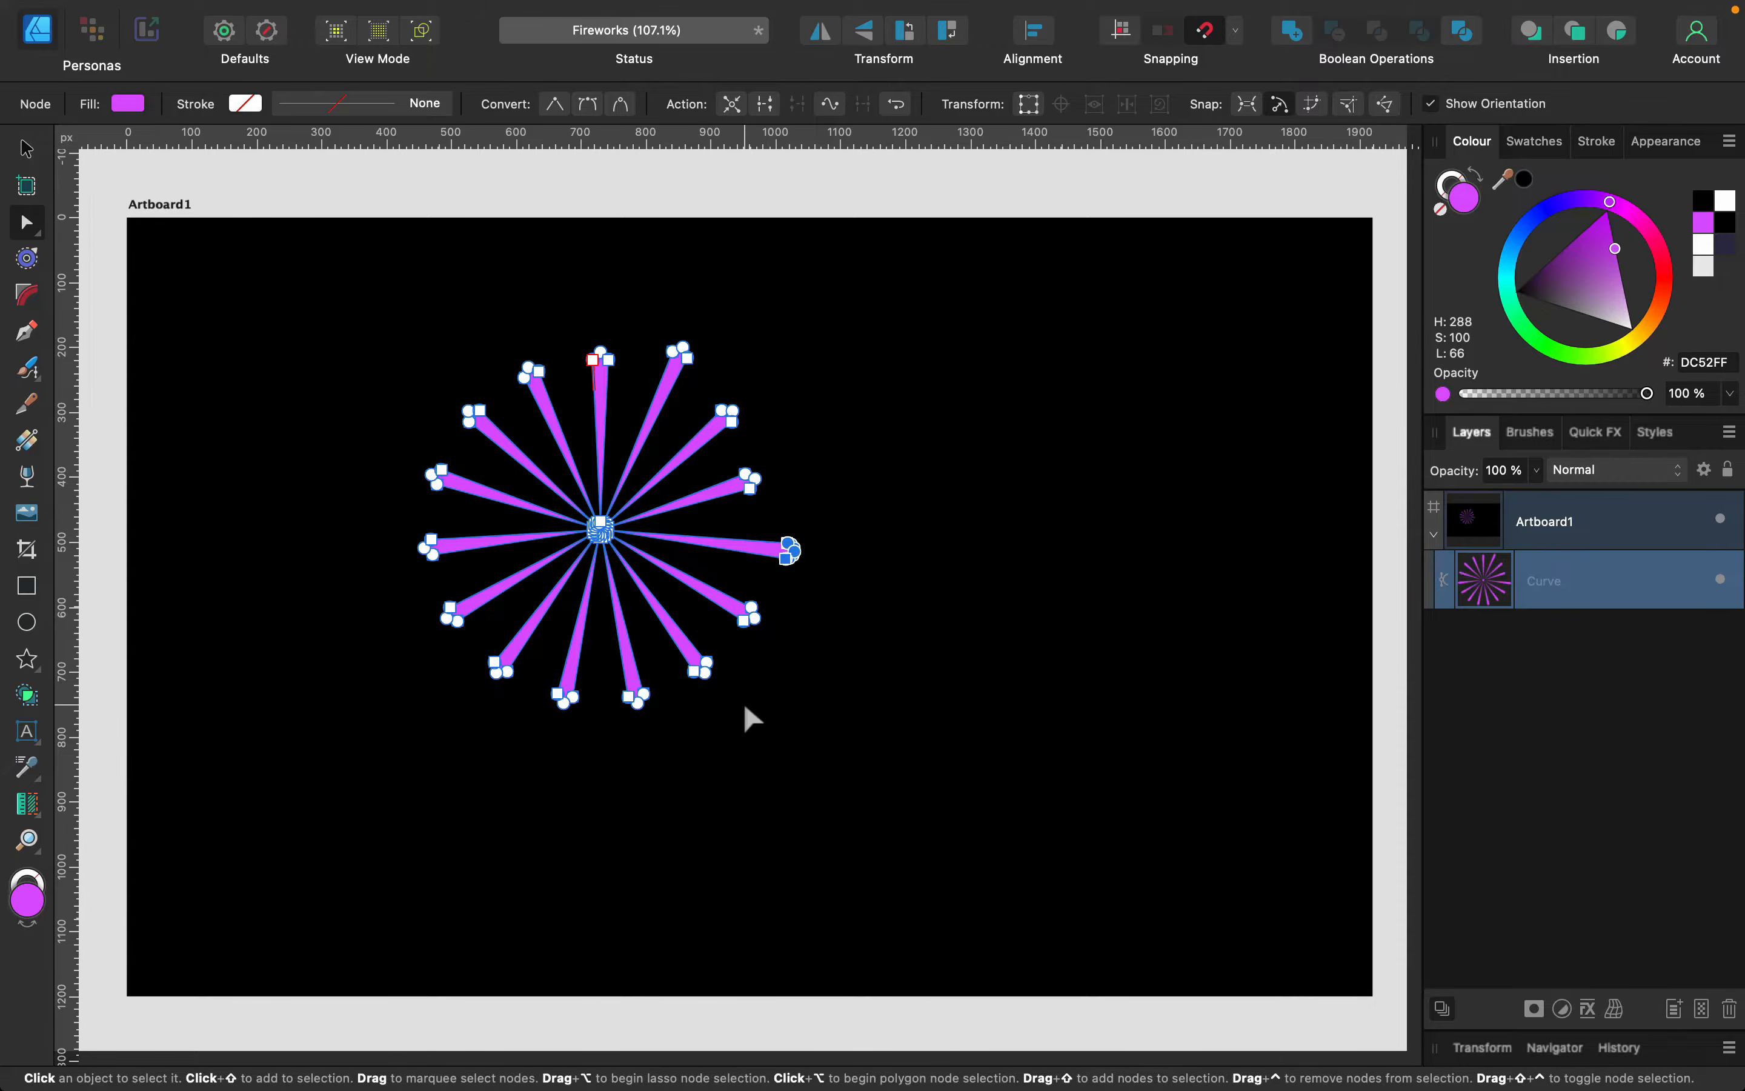
Shorten the two lower-right rays and the upper-left ray, and lengthen the lower-left, left and top rays by moving their tip nodes
left_click_drag(742, 704, 634, 685)
left_click(683, 660)
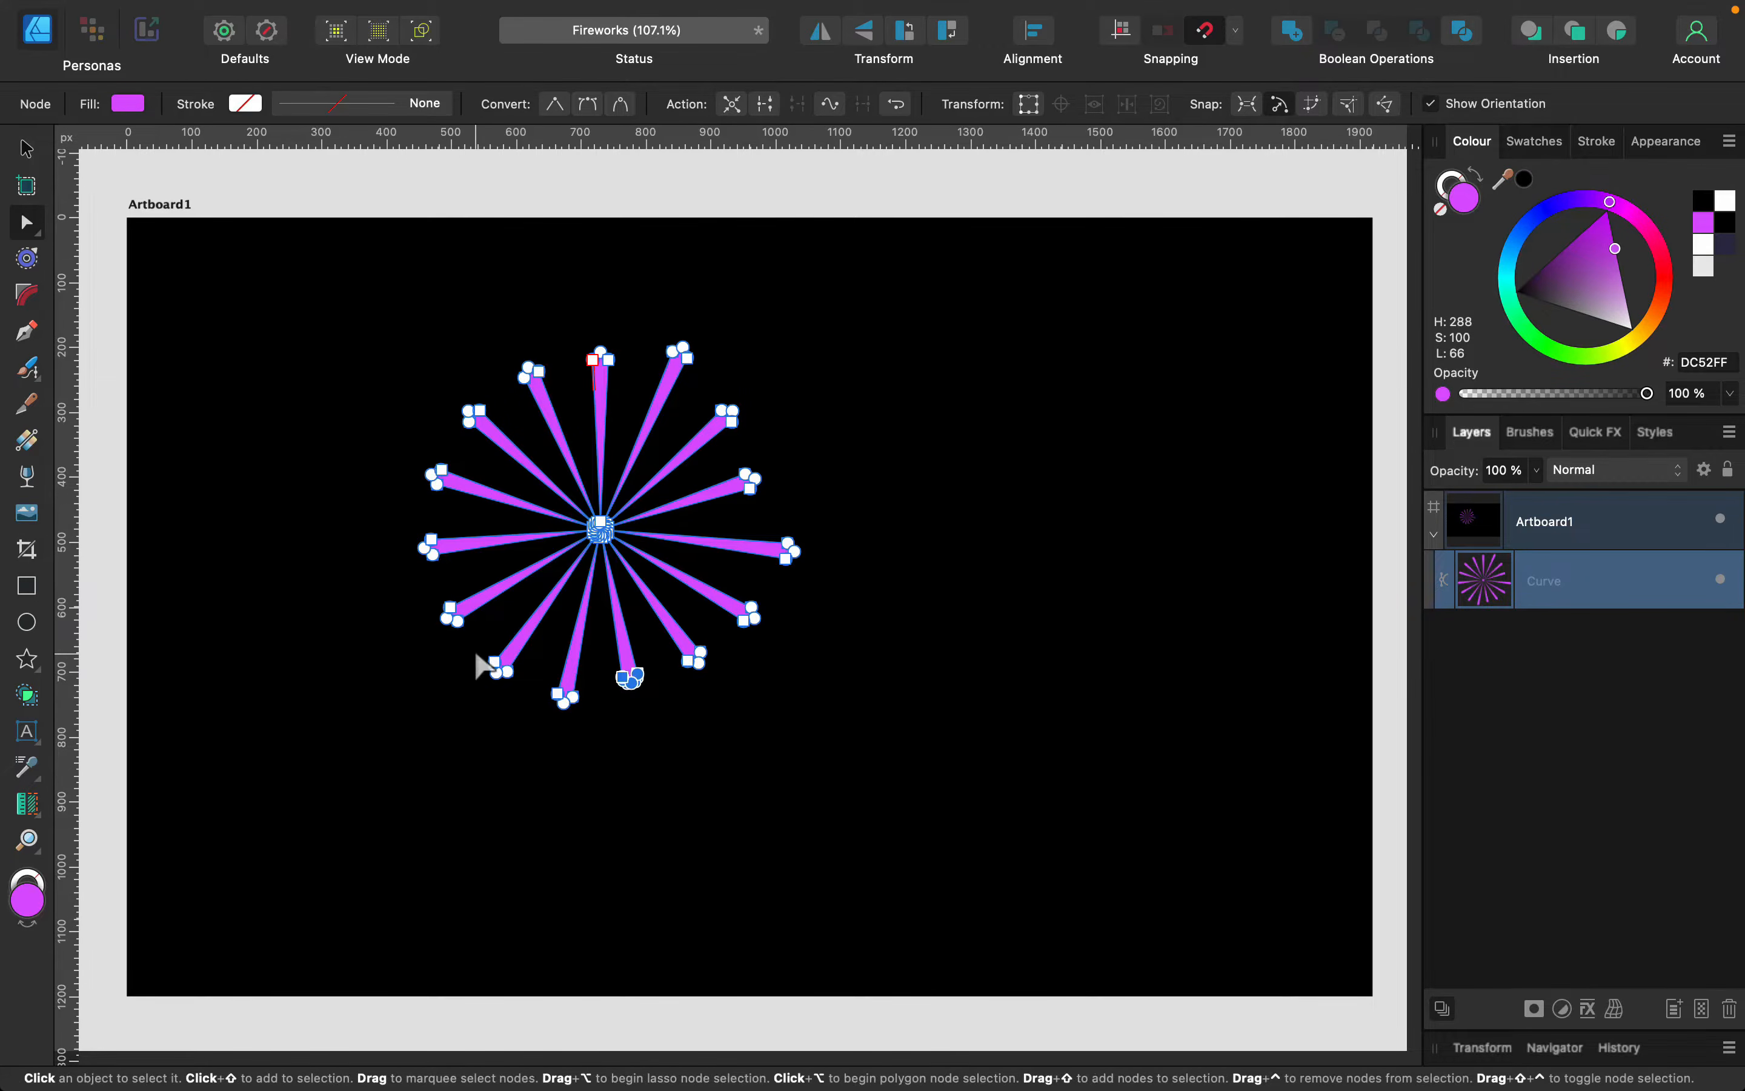
left_click_drag(442, 618, 496, 701)
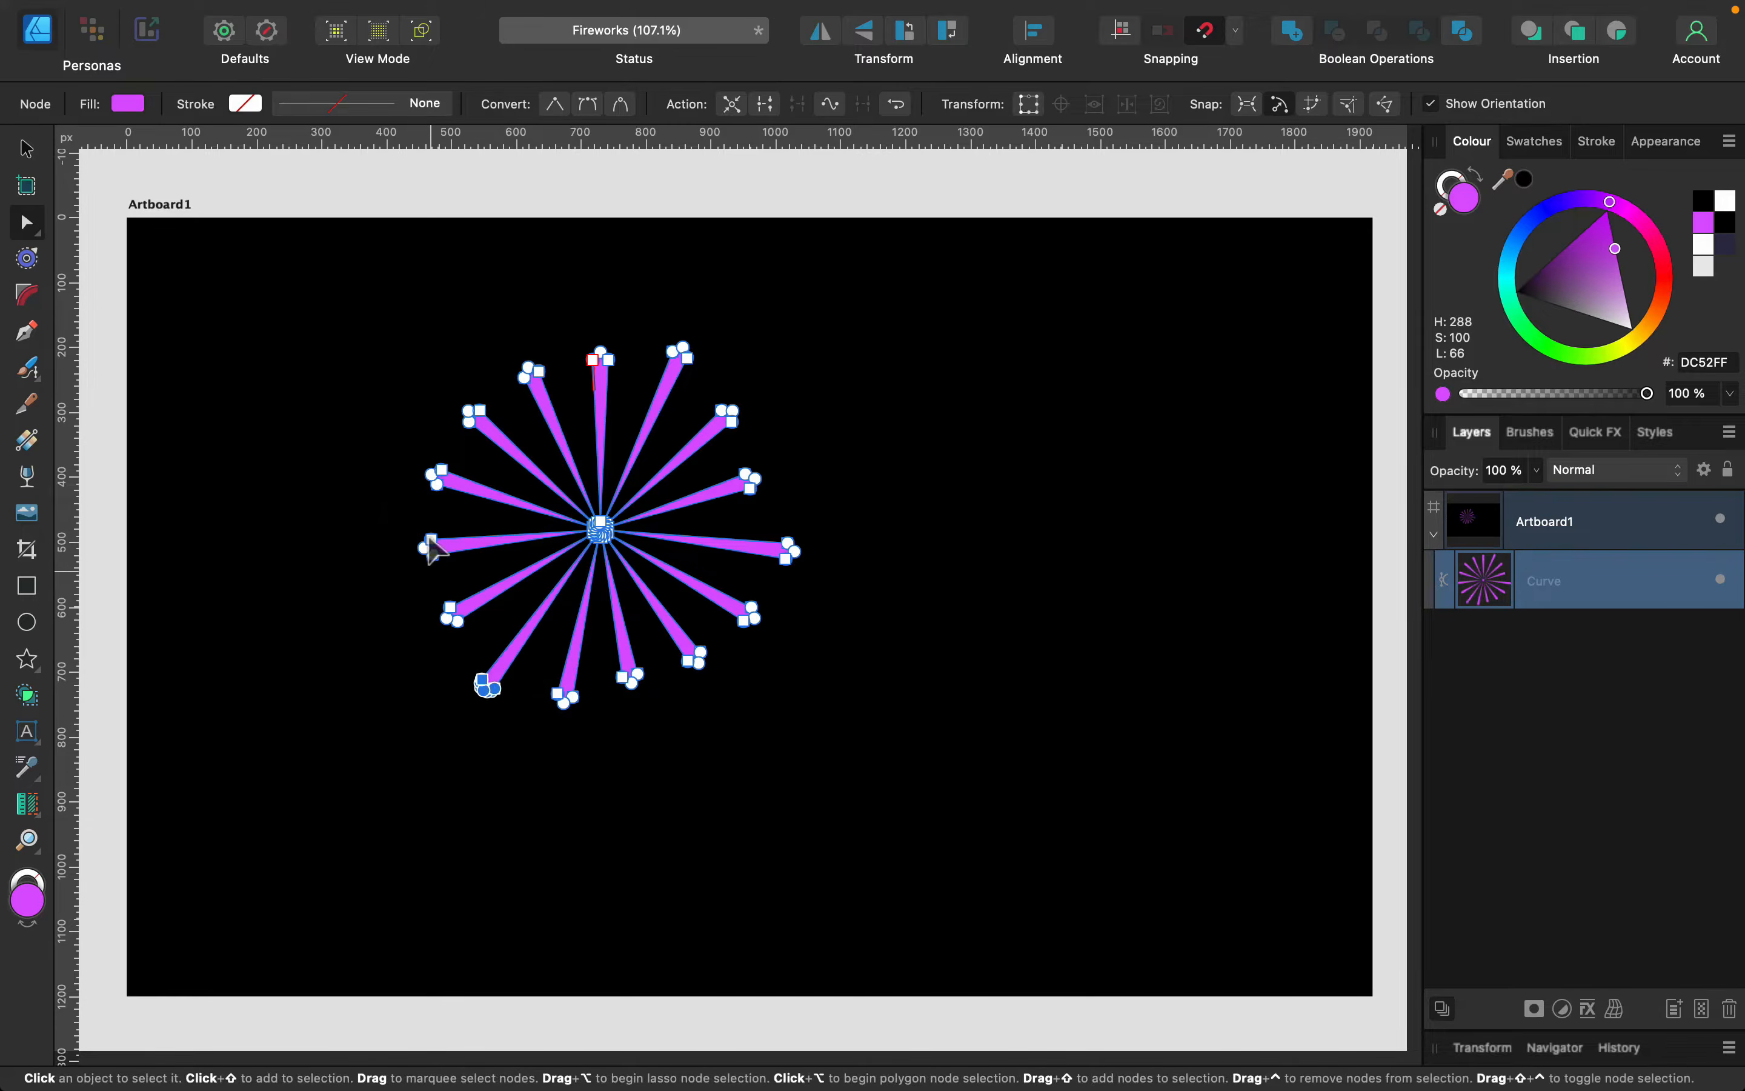
left_click_drag(372, 489, 415, 549)
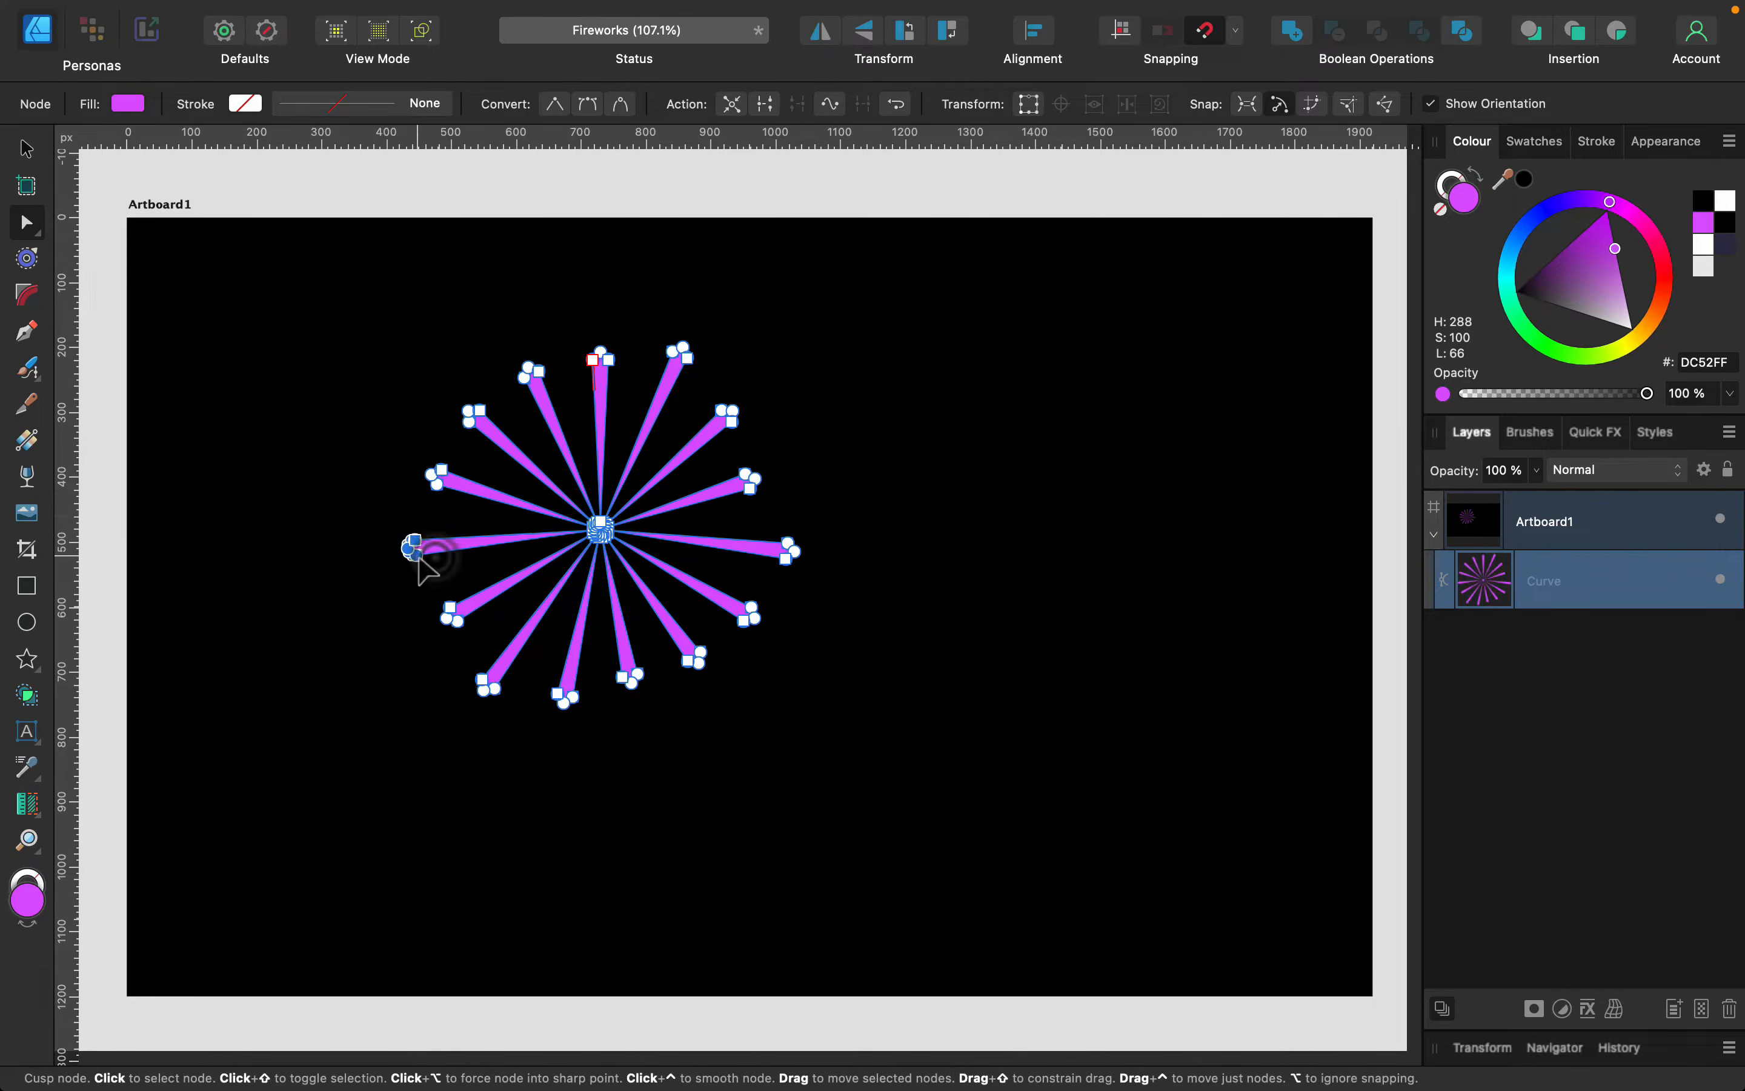
left_click_drag(508, 446, 480, 432)
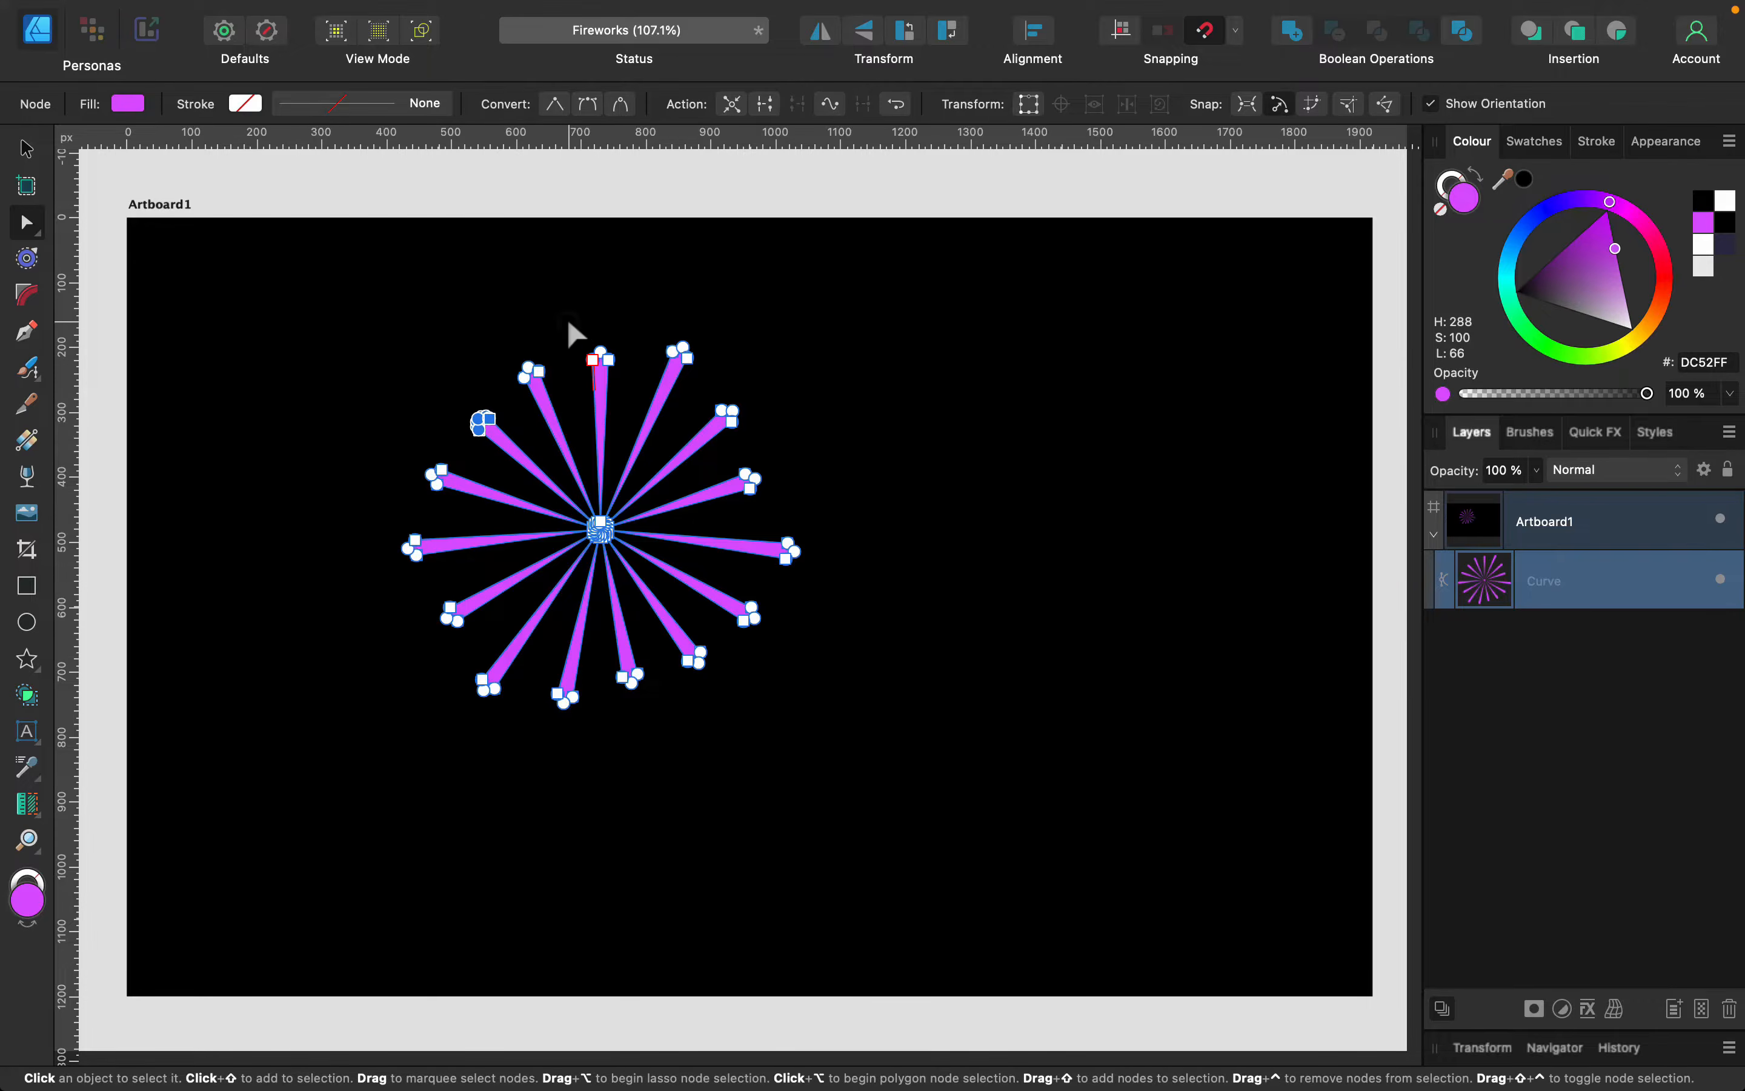
left_click_drag(604, 357, 597, 349)
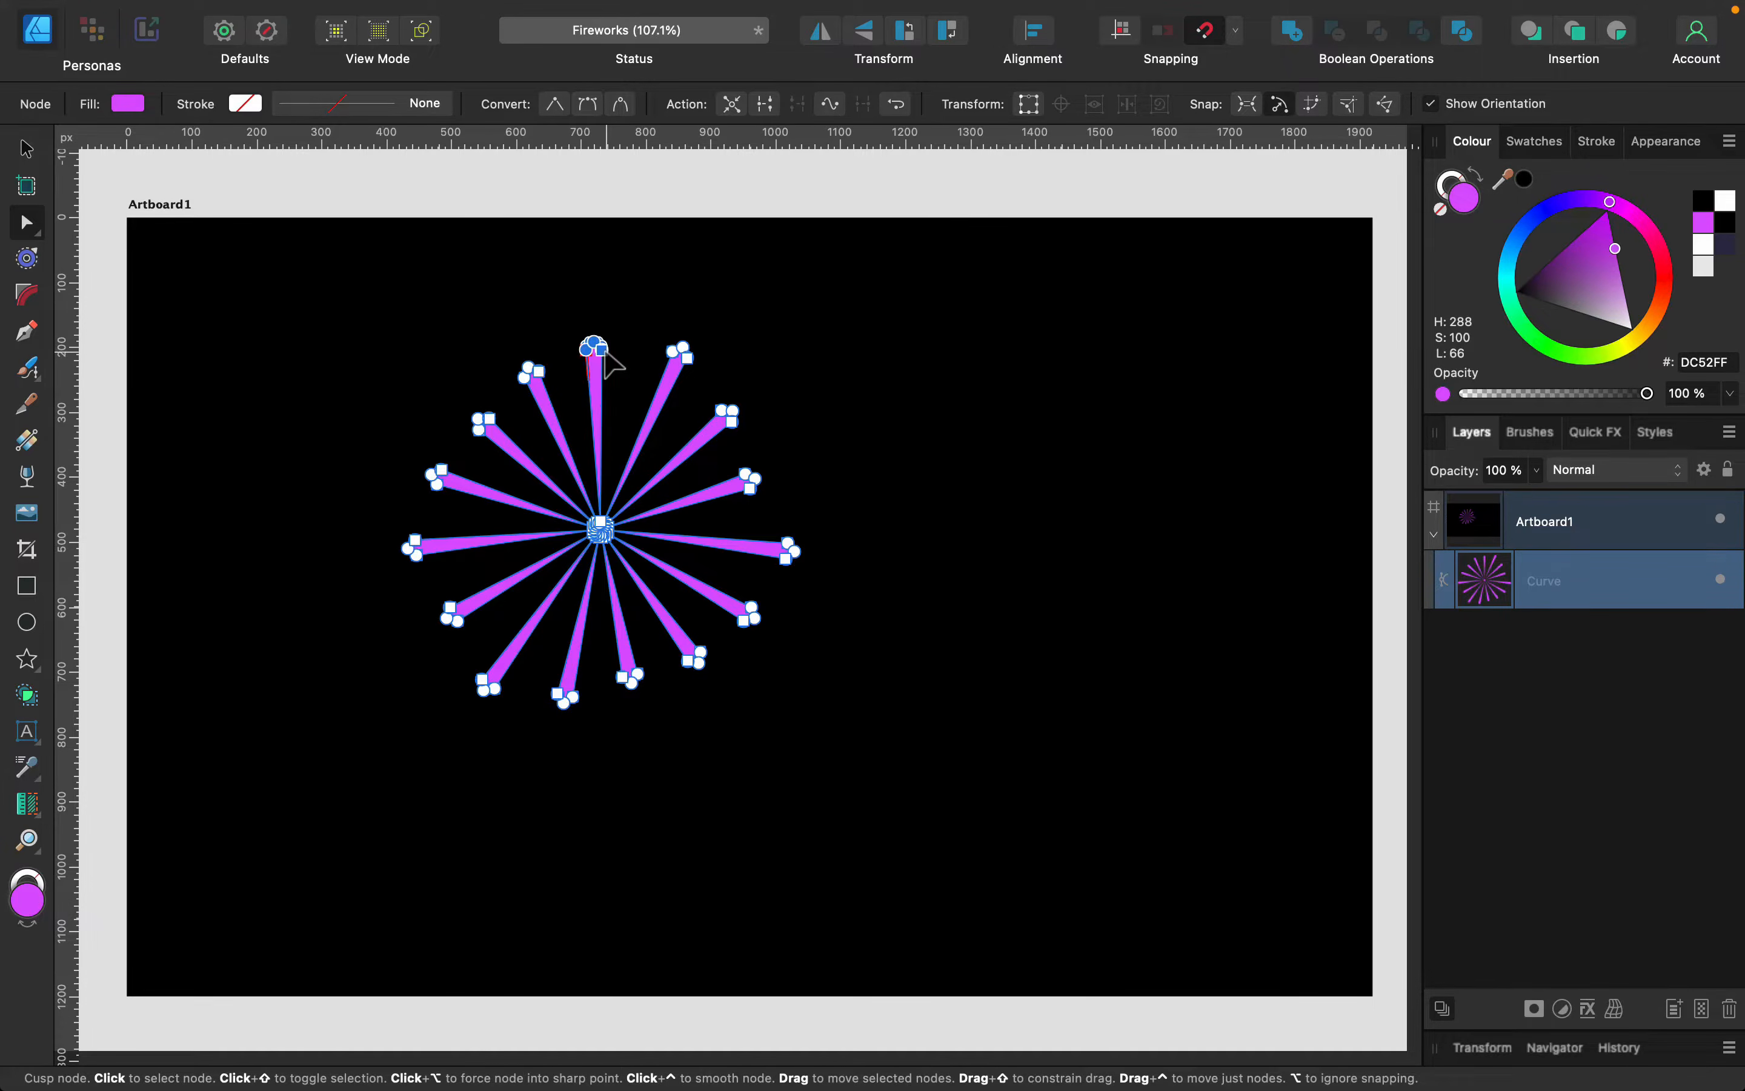
left_click(861, 405)
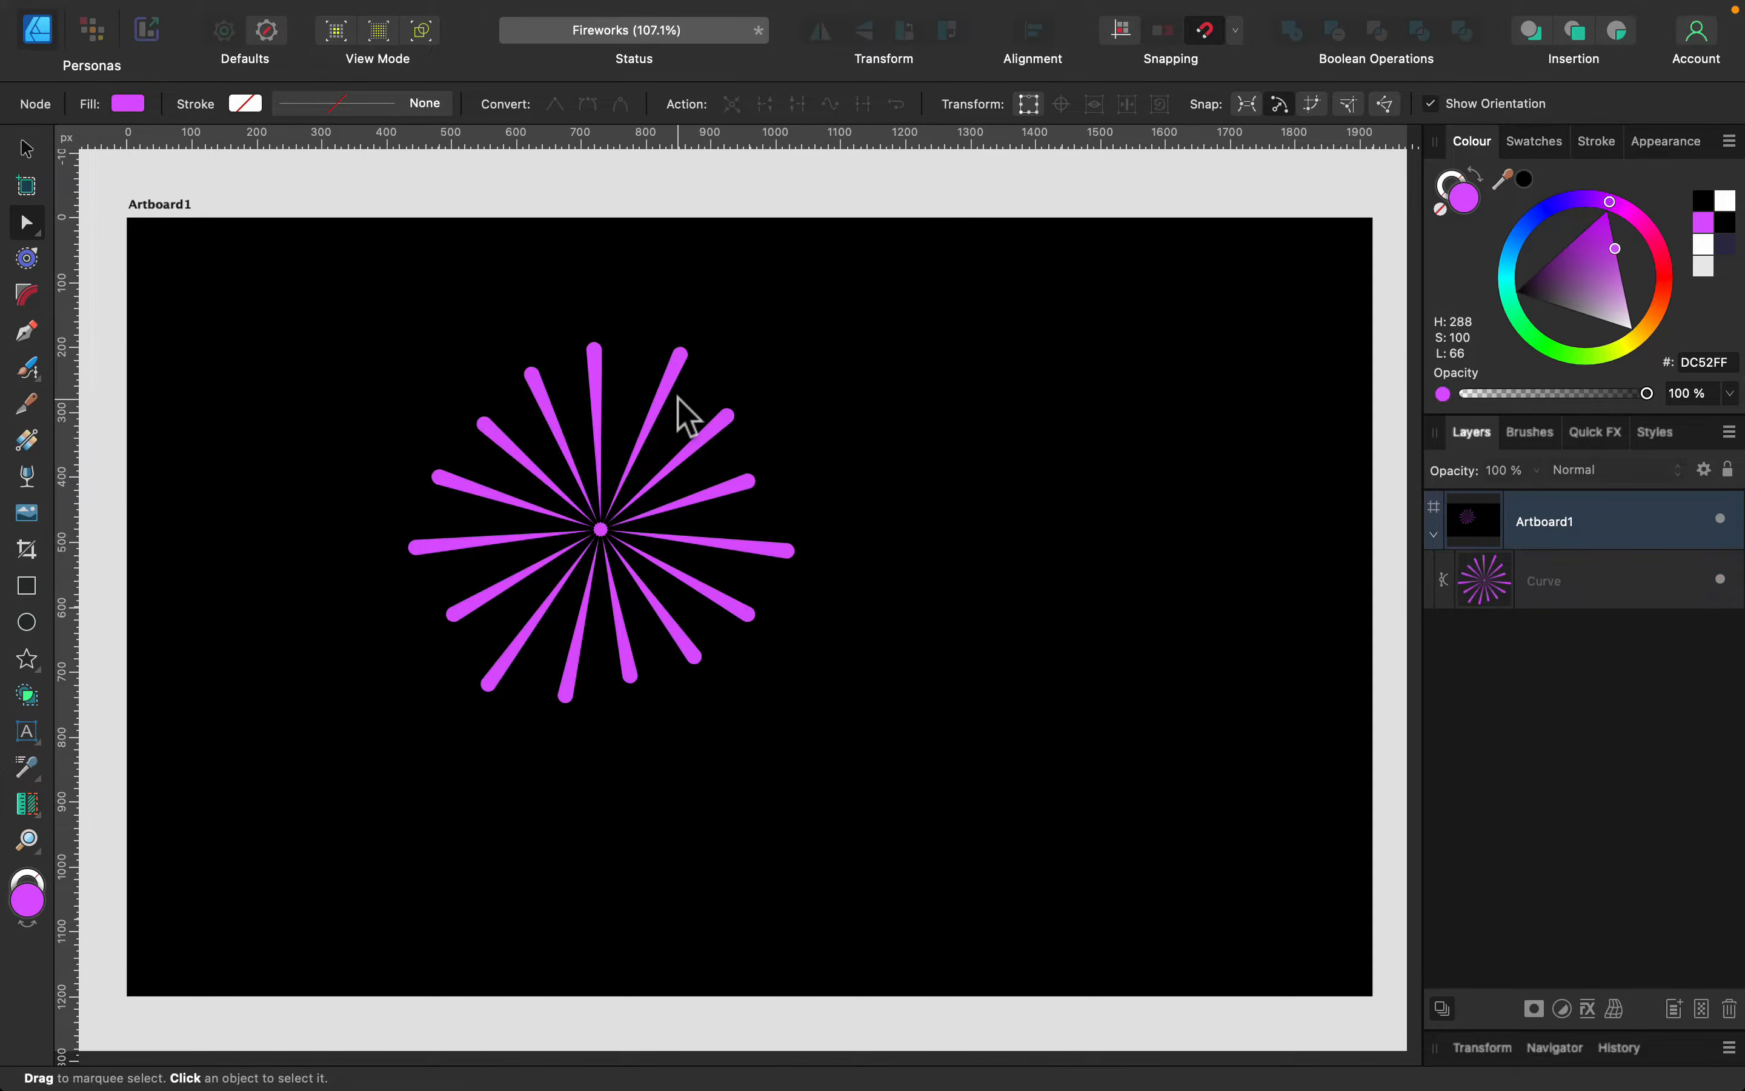
Shorten the starburst's far-left ray by moving its tip nodes towards the centre
left_click(413, 543)
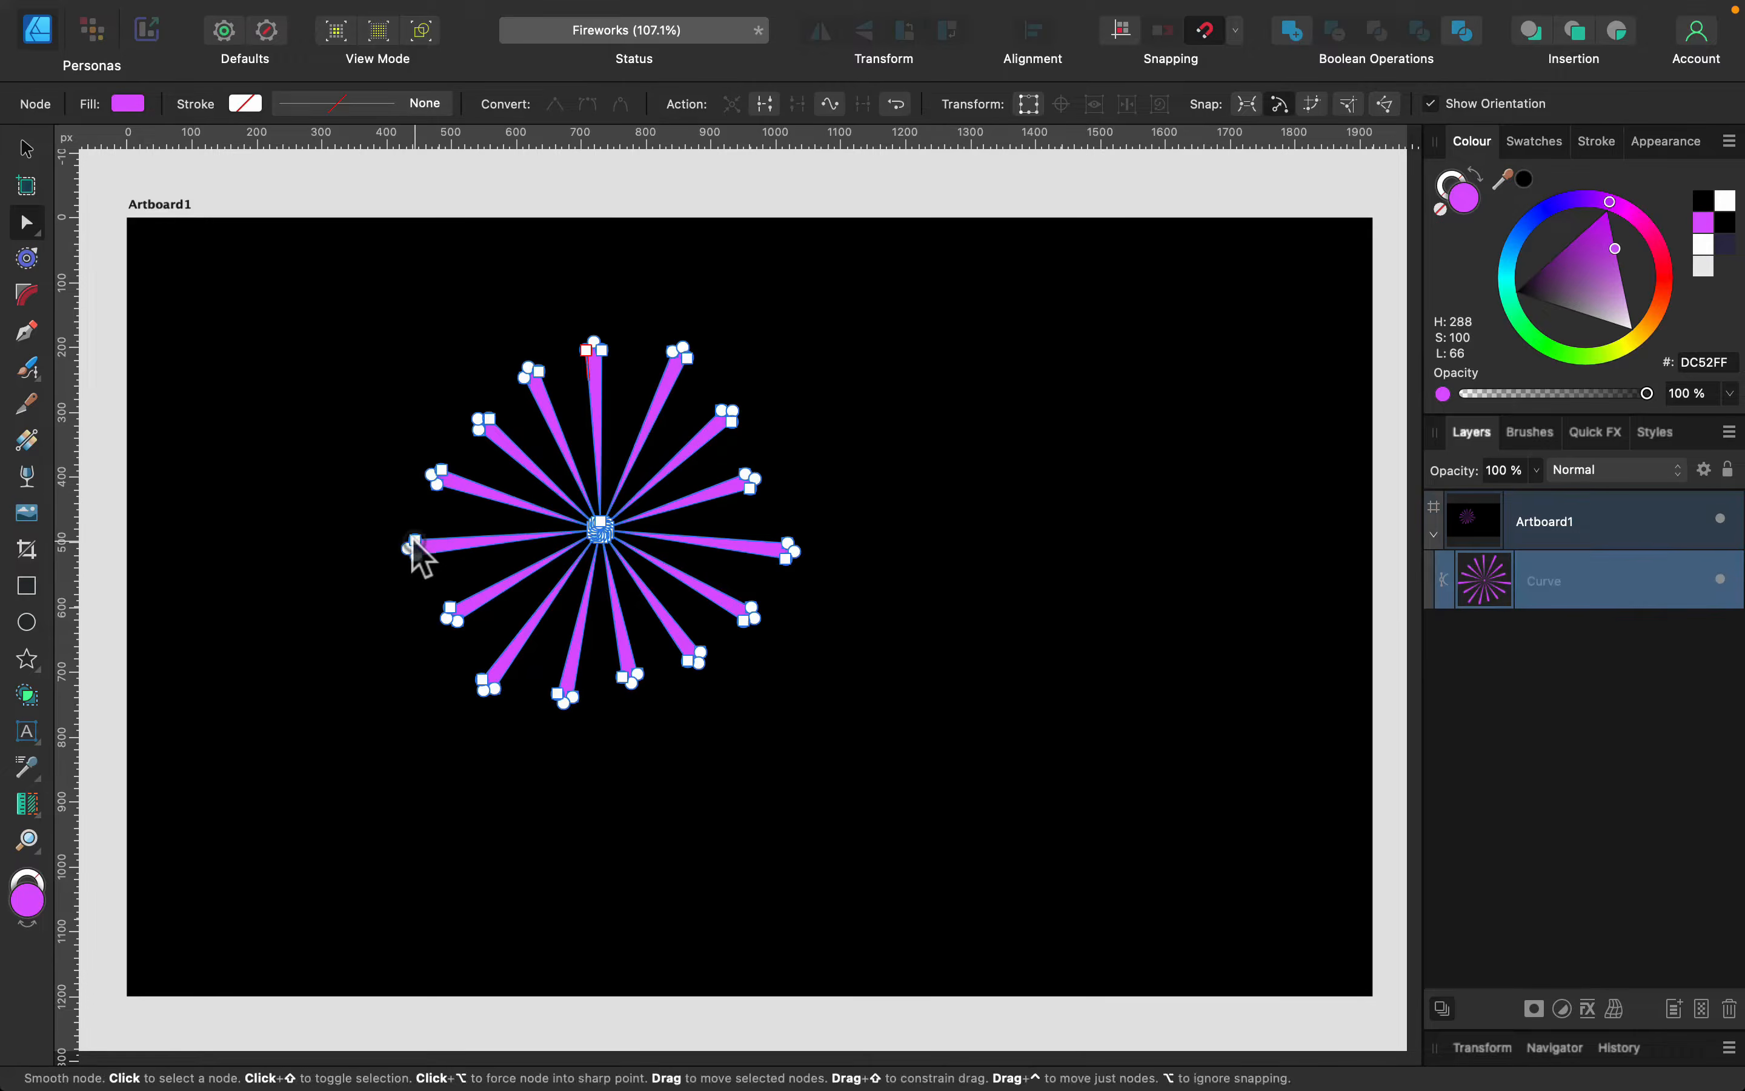
left_click_drag(370, 519, 460, 557)
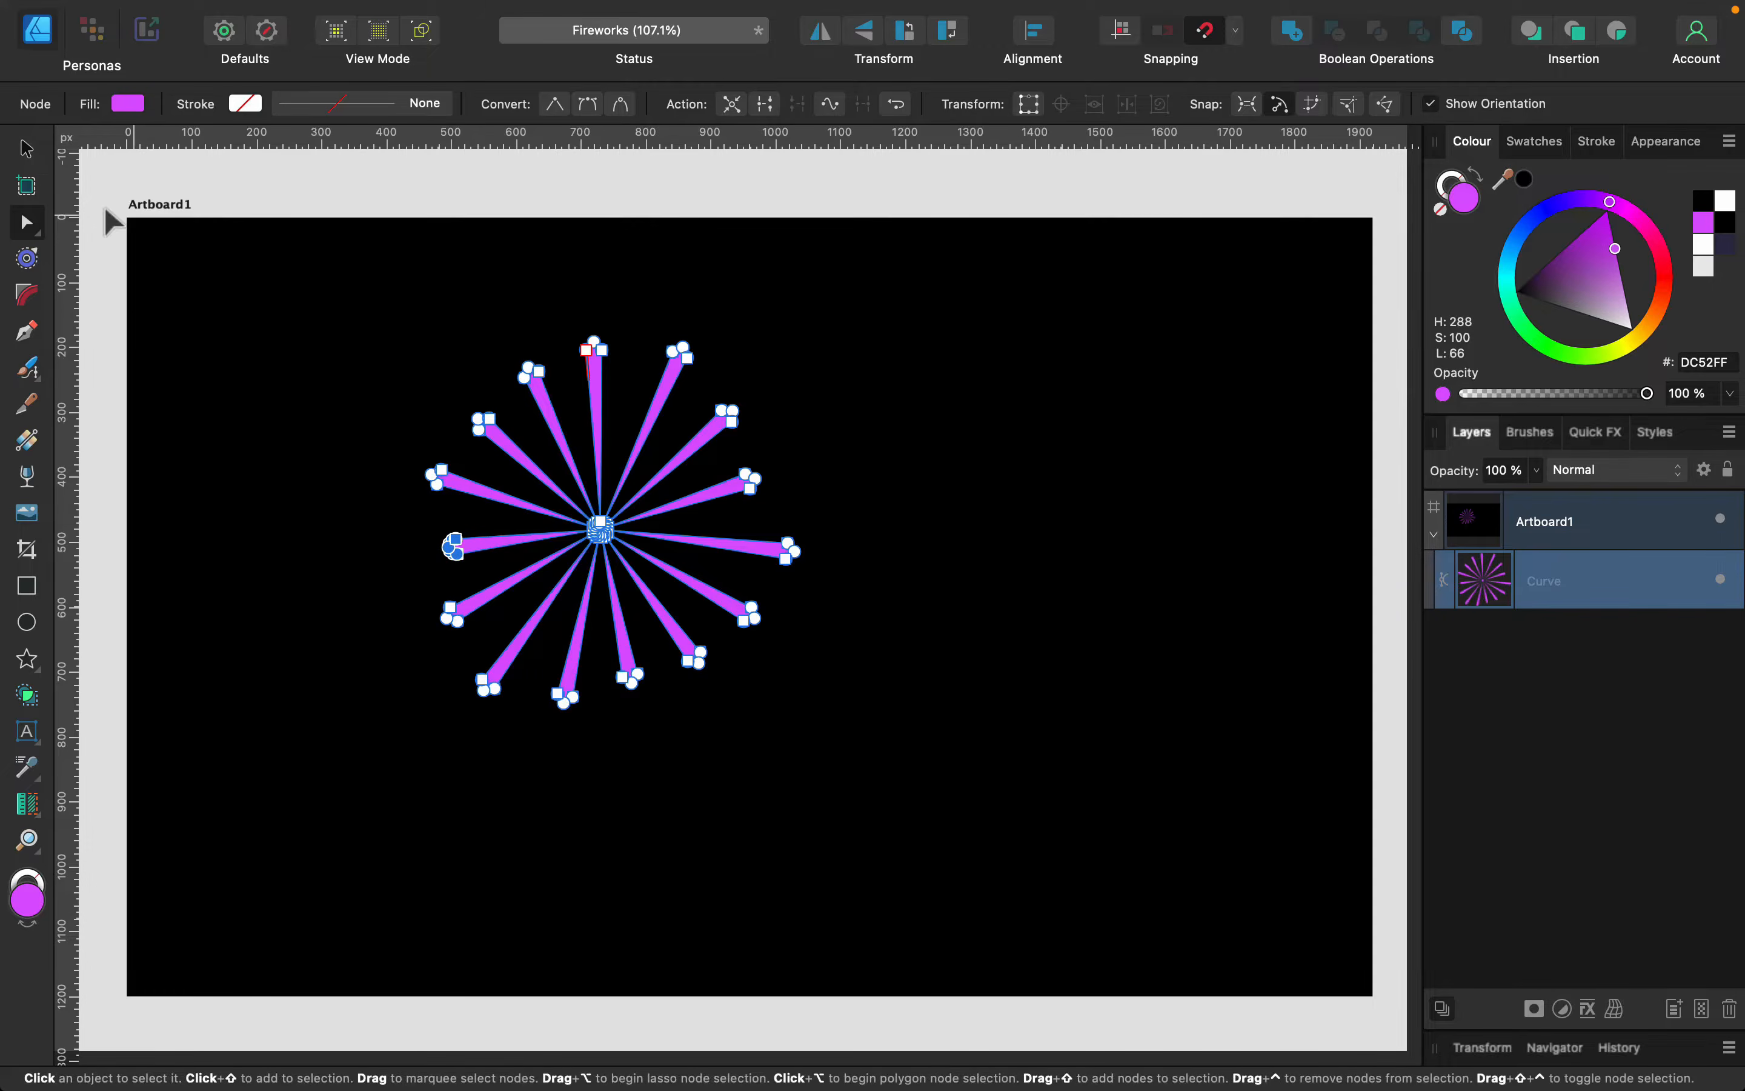
left_click(29, 149)
left_click(292, 317)
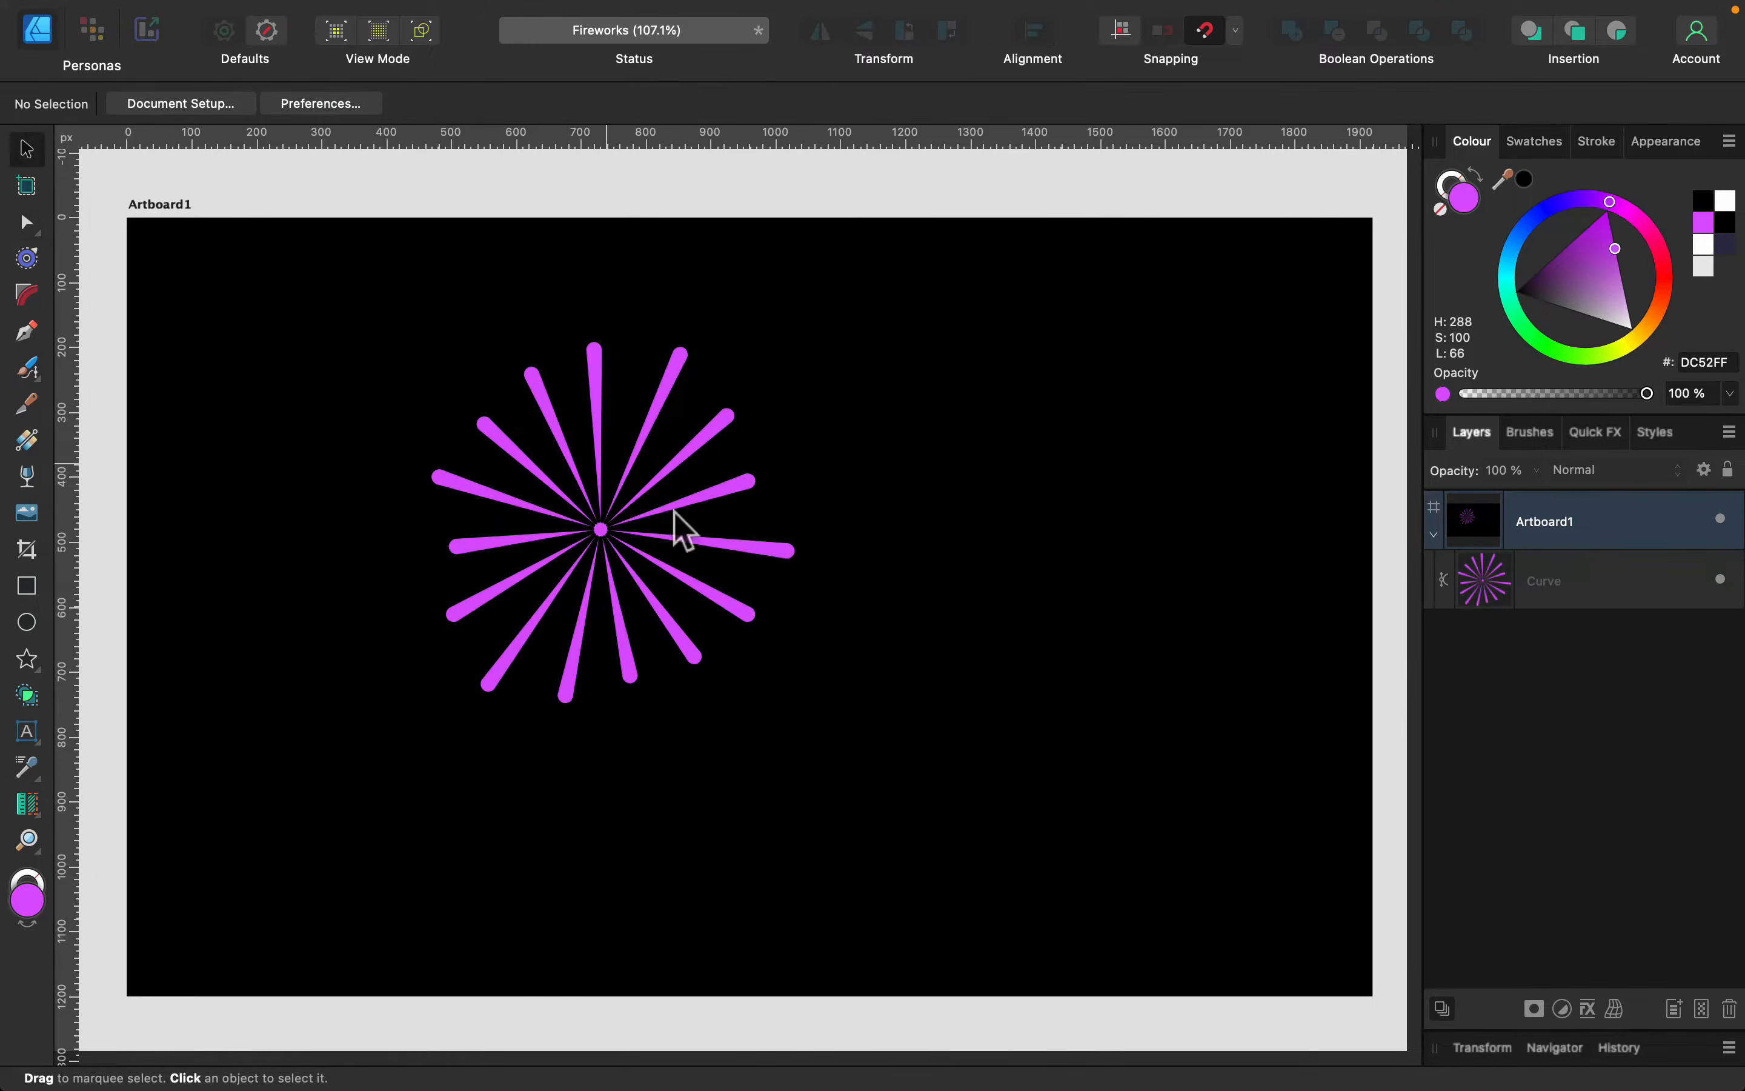
Nudge the starburst about 20 px right and 25 px down, and change its fill to pink FF4CBC
mouse_move(678, 508)
left_mouse_down()
mouse_move(662, 505)
mouse_move(701, 537)
mouse_move(692, 525)
left_mouse_up()
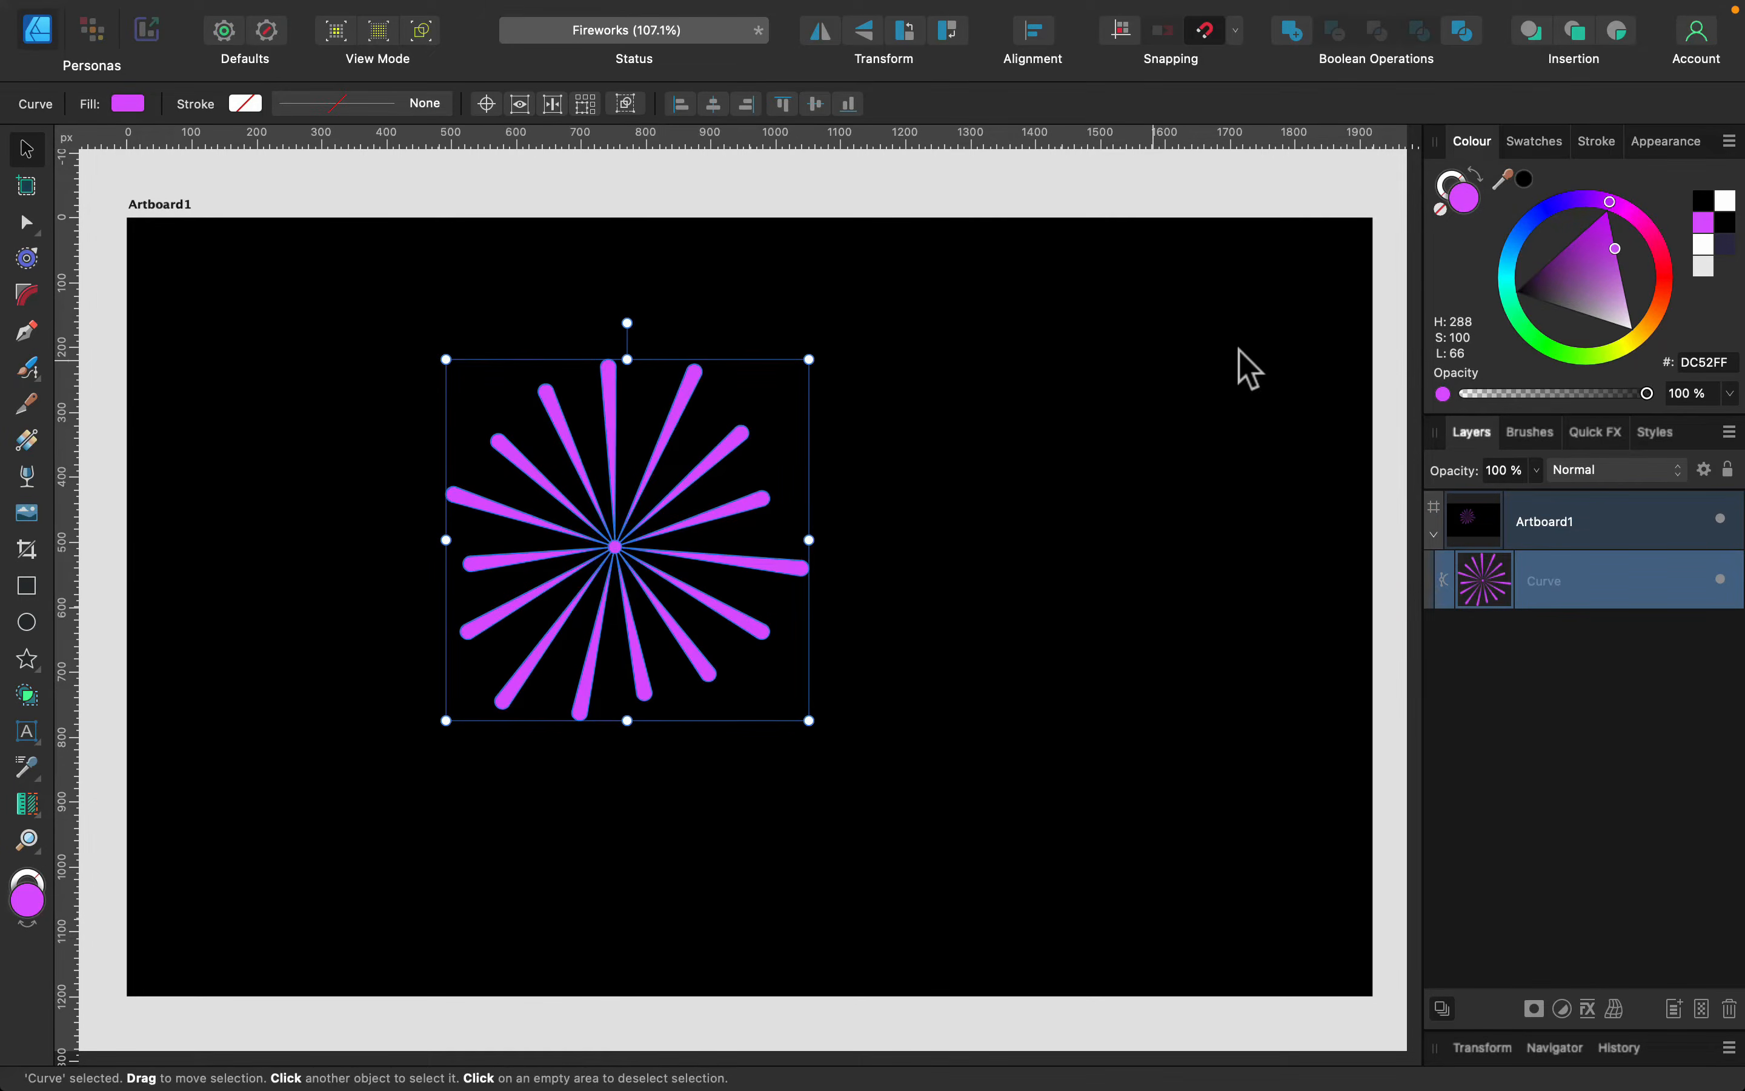
left_click_drag(1622, 211, 1645, 292)
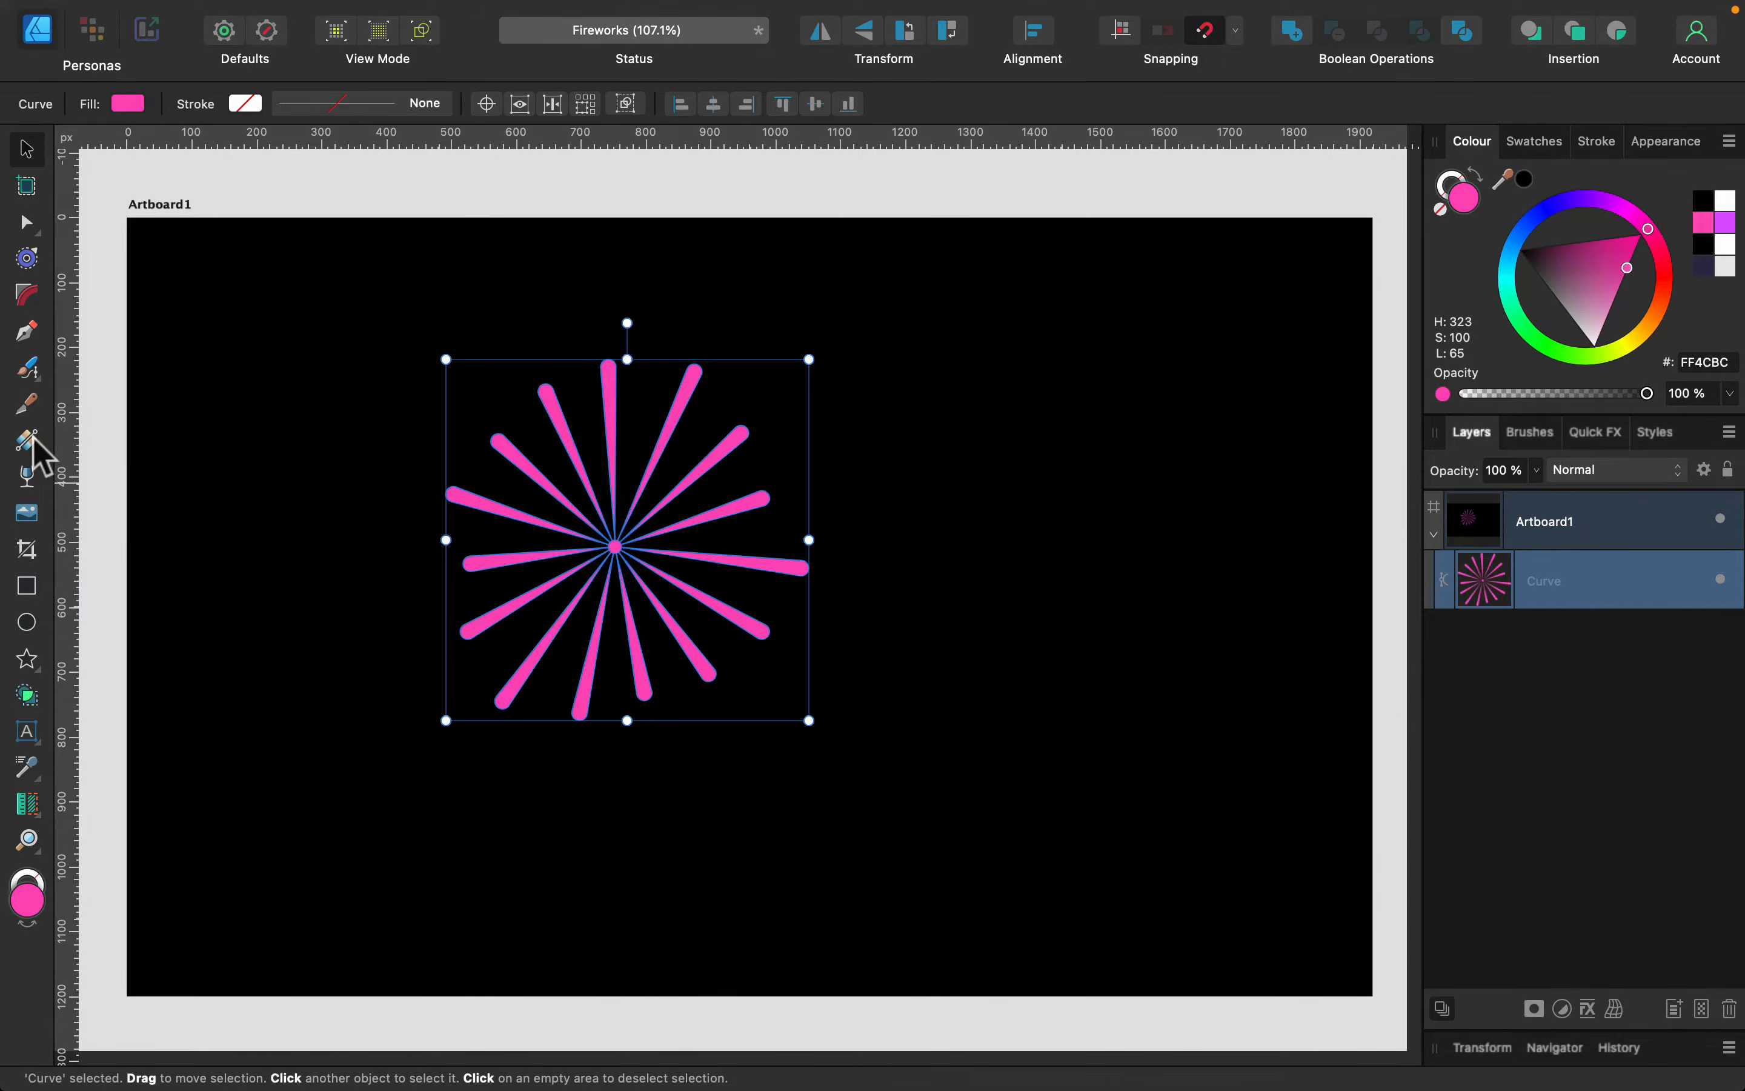
Give the pink starburst a radial transparency of about 230 px radius from its middle, reversed so the rays fade towards the centre
left_click(29, 478)
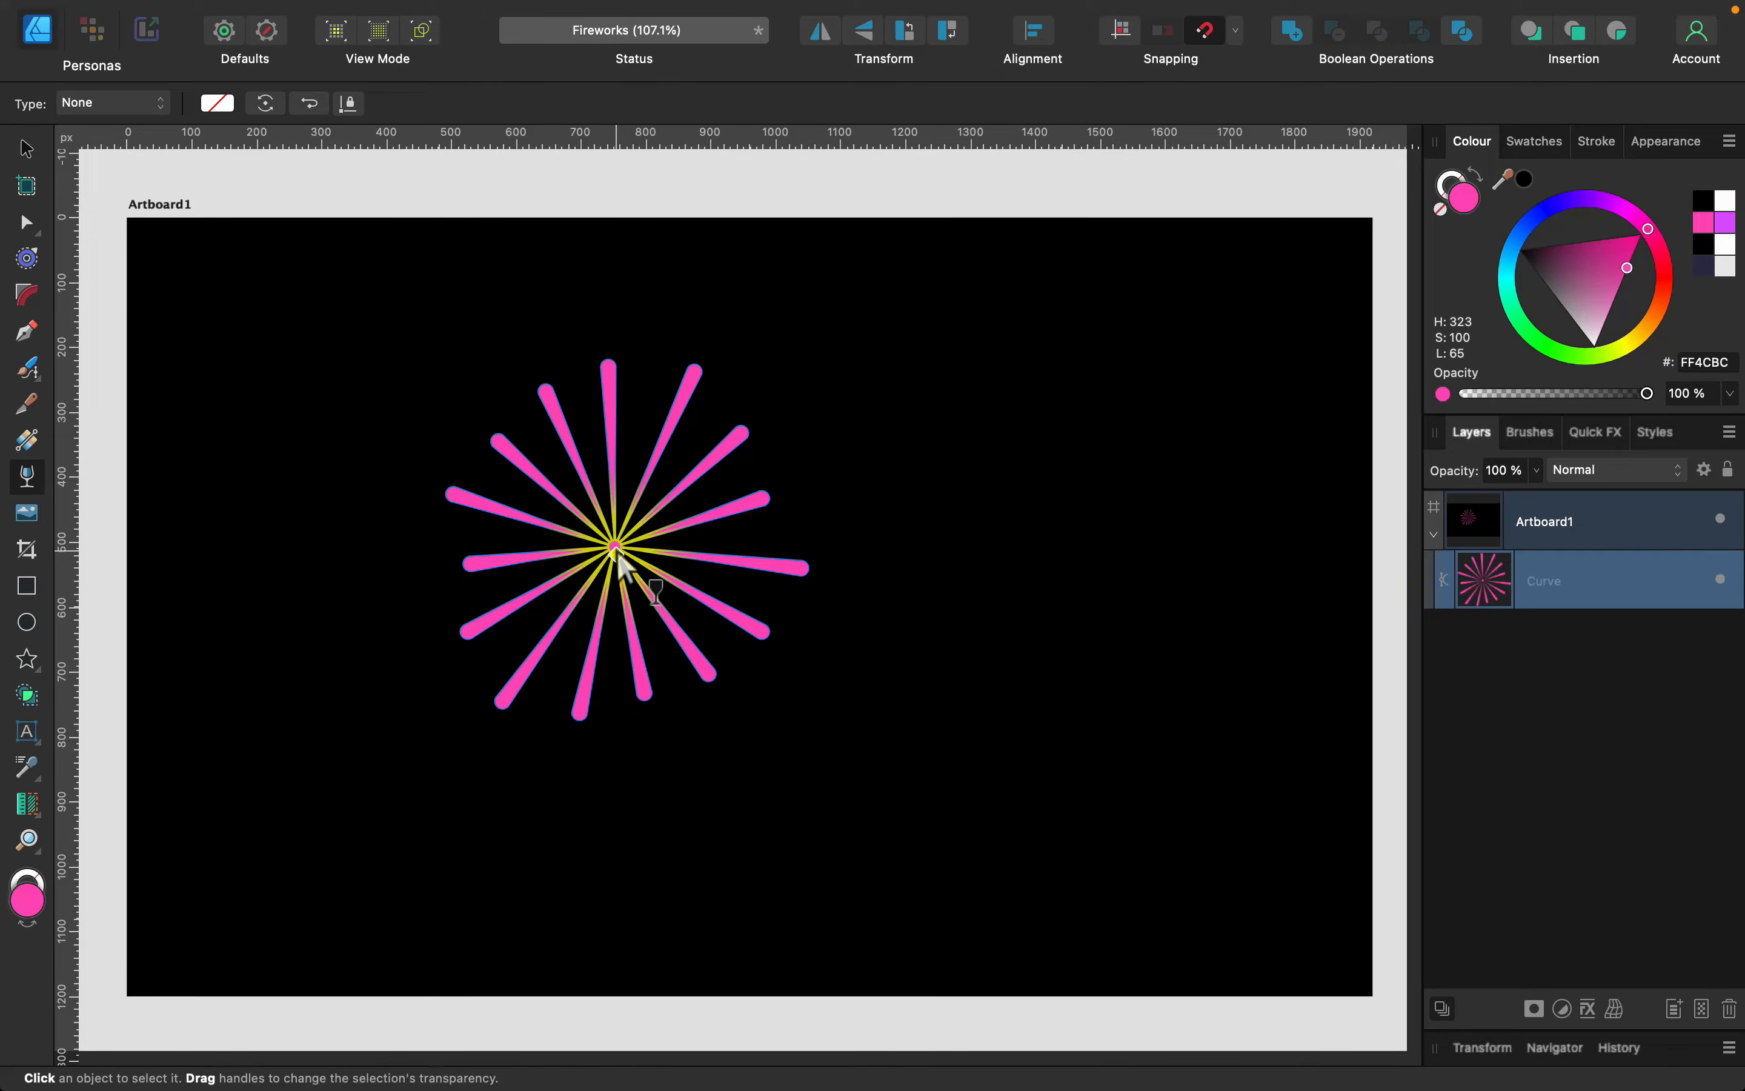
left_click_drag(615, 544, 725, 506)
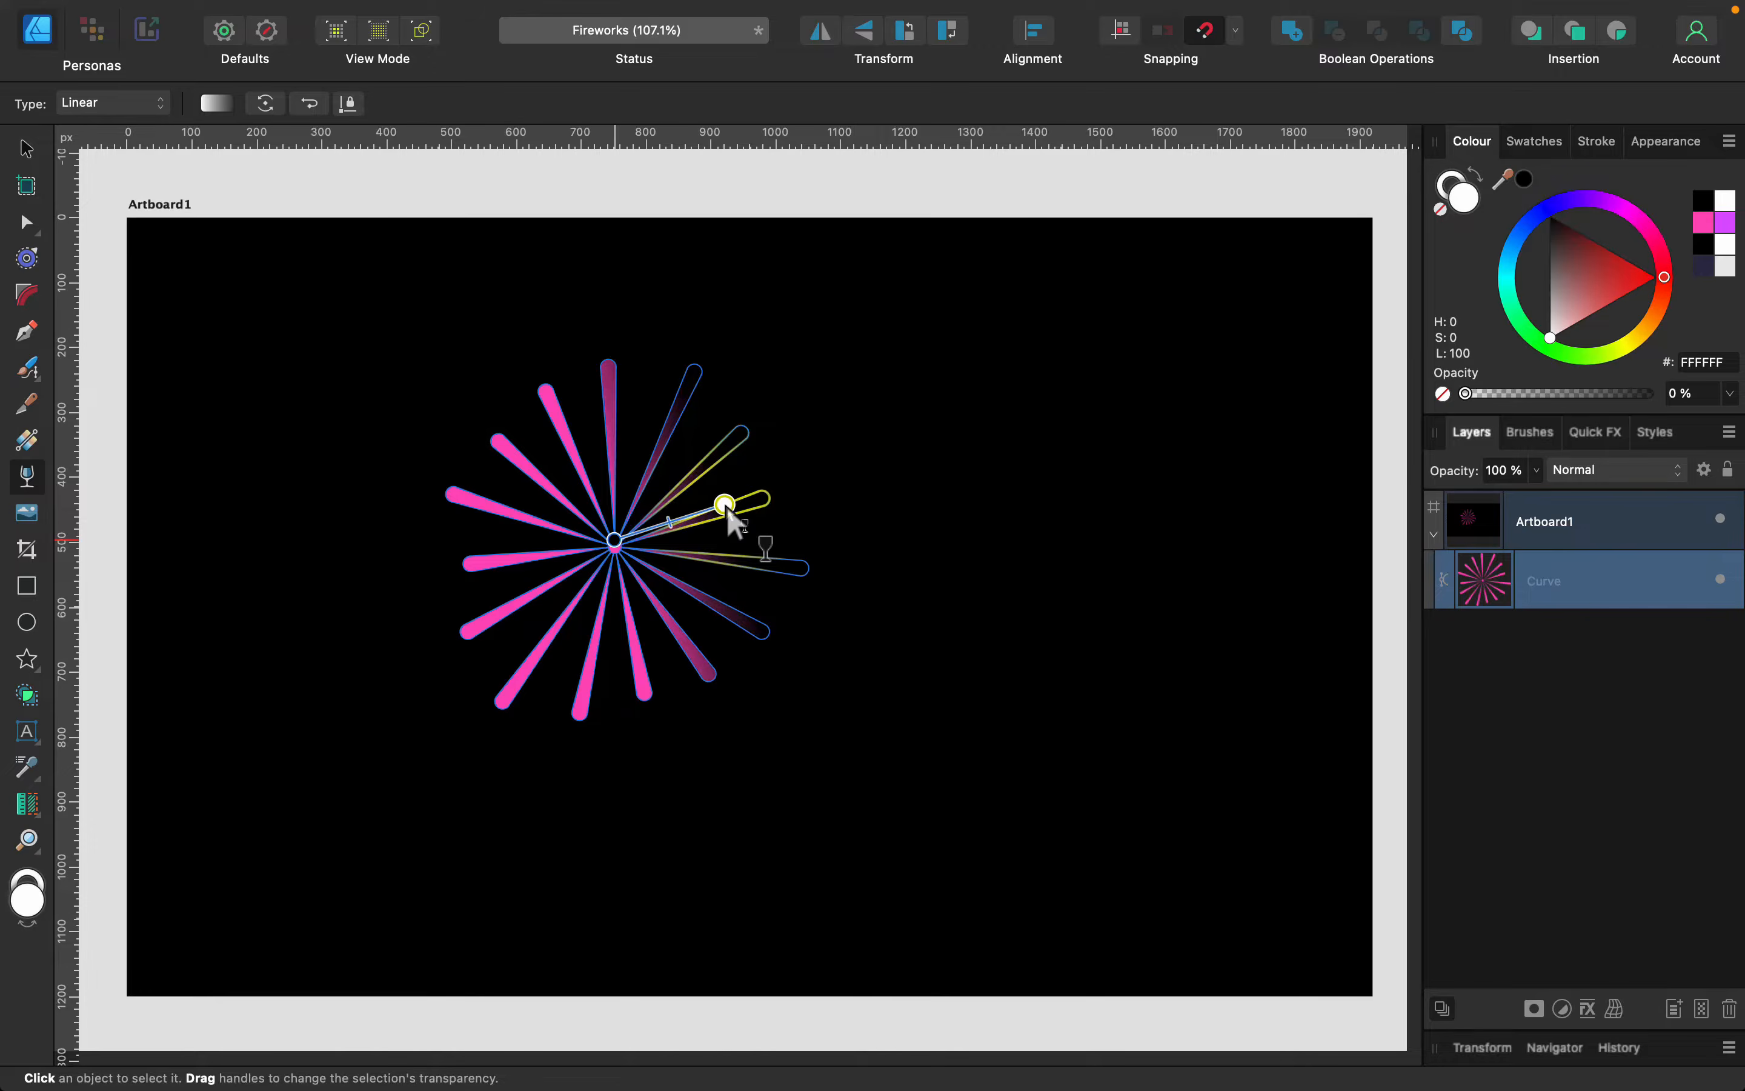
left_click(137, 103)
left_click(68, 153)
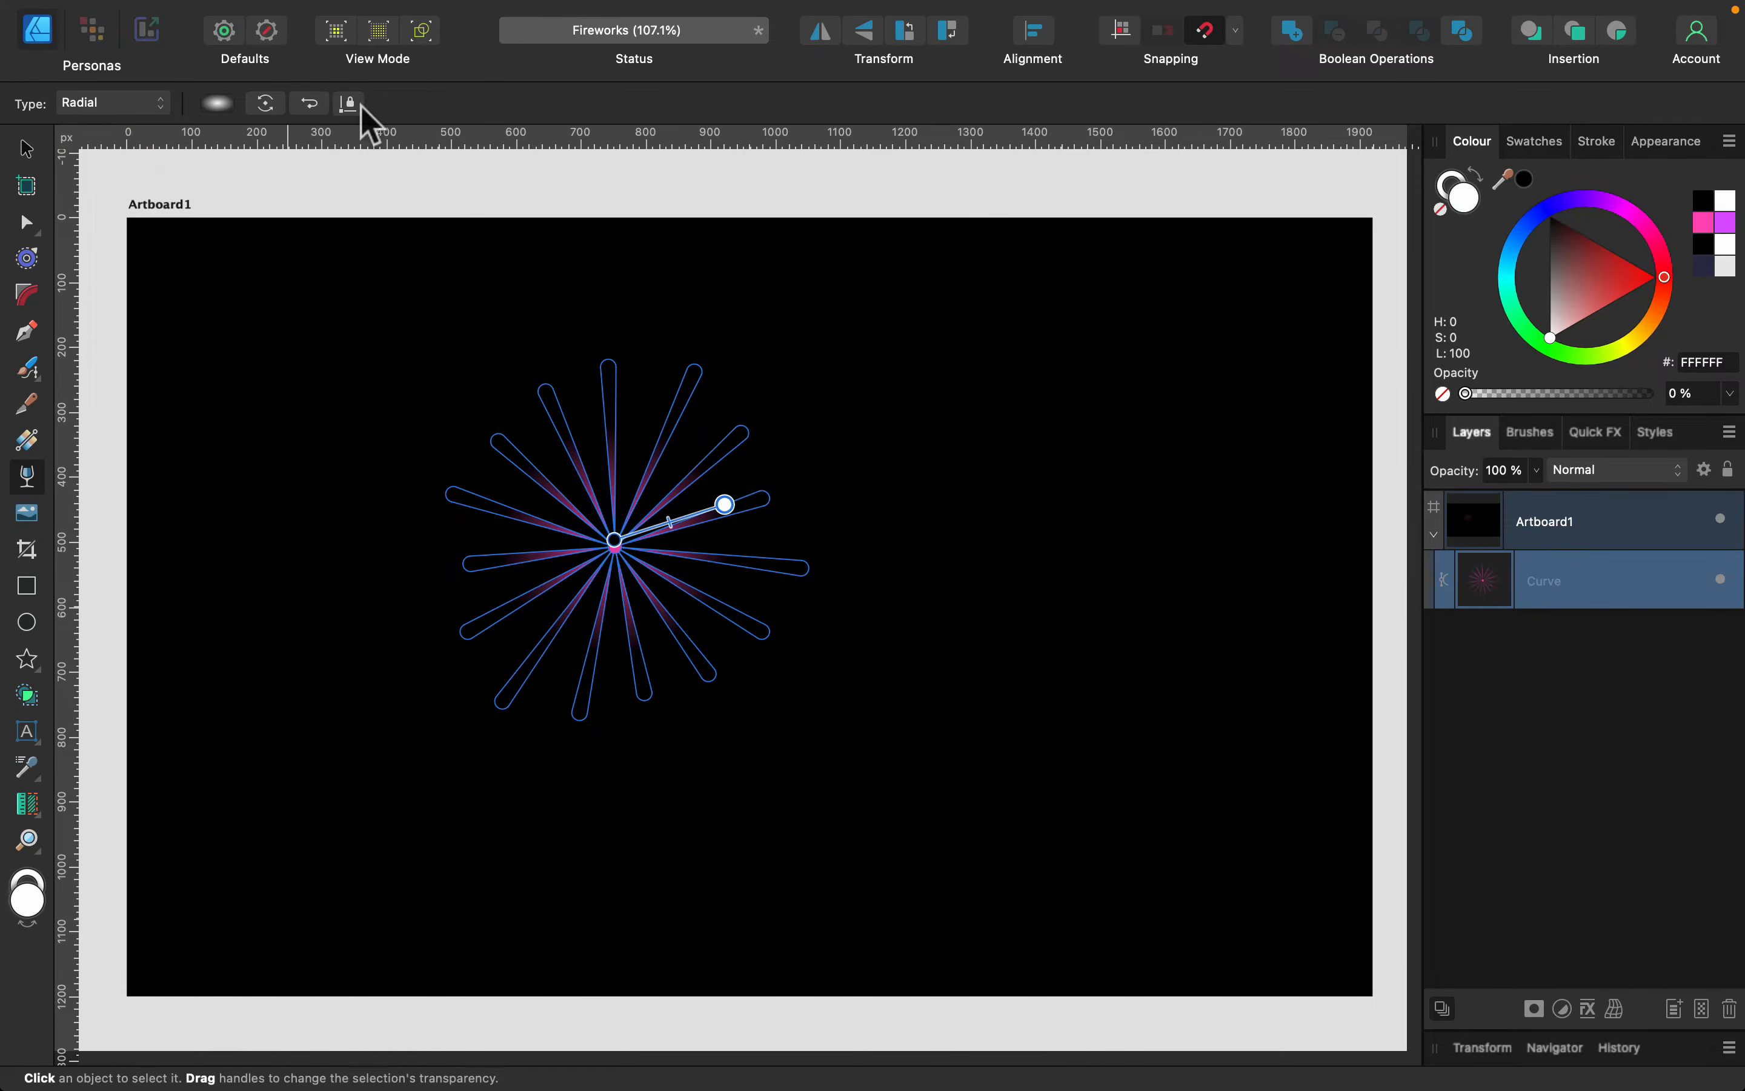
left_click(312, 105)
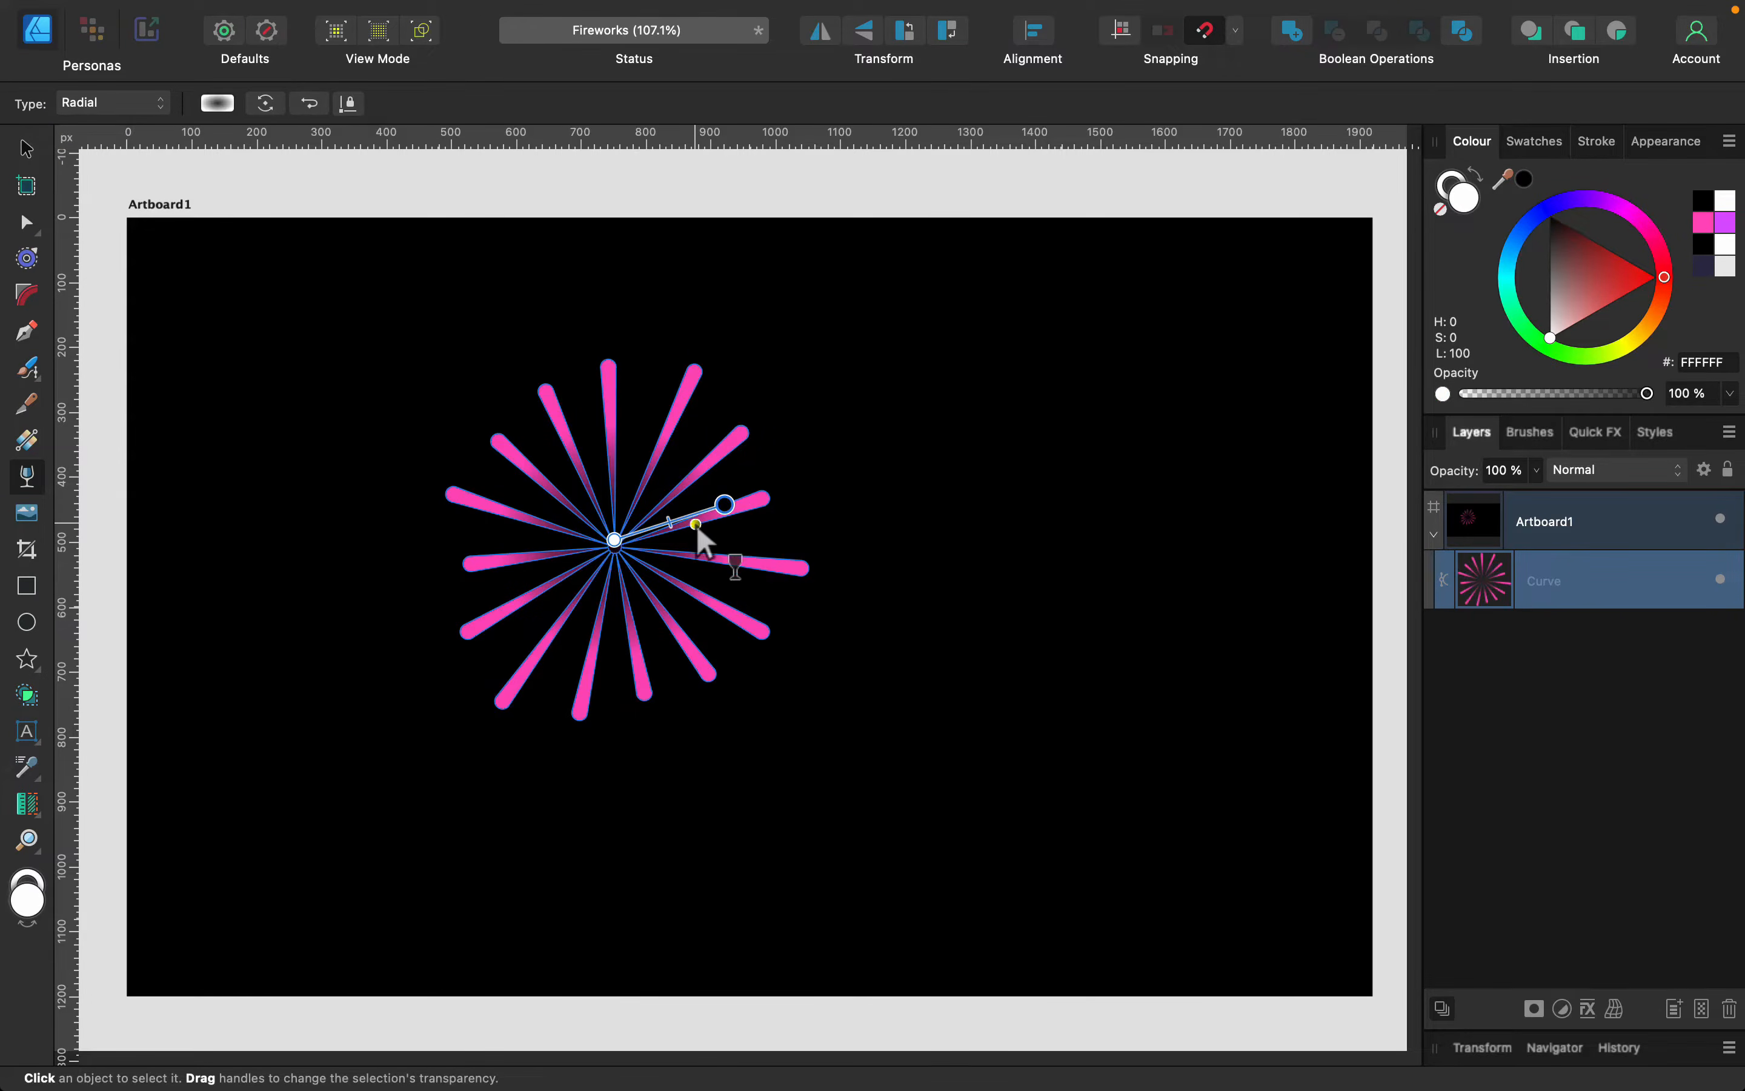
mouse_move(724, 507)
left_mouse_down()
mouse_move(790, 478)
mouse_move(732, 456)
mouse_move(759, 491)
mouse_move(667, 521)
left_mouse_up()
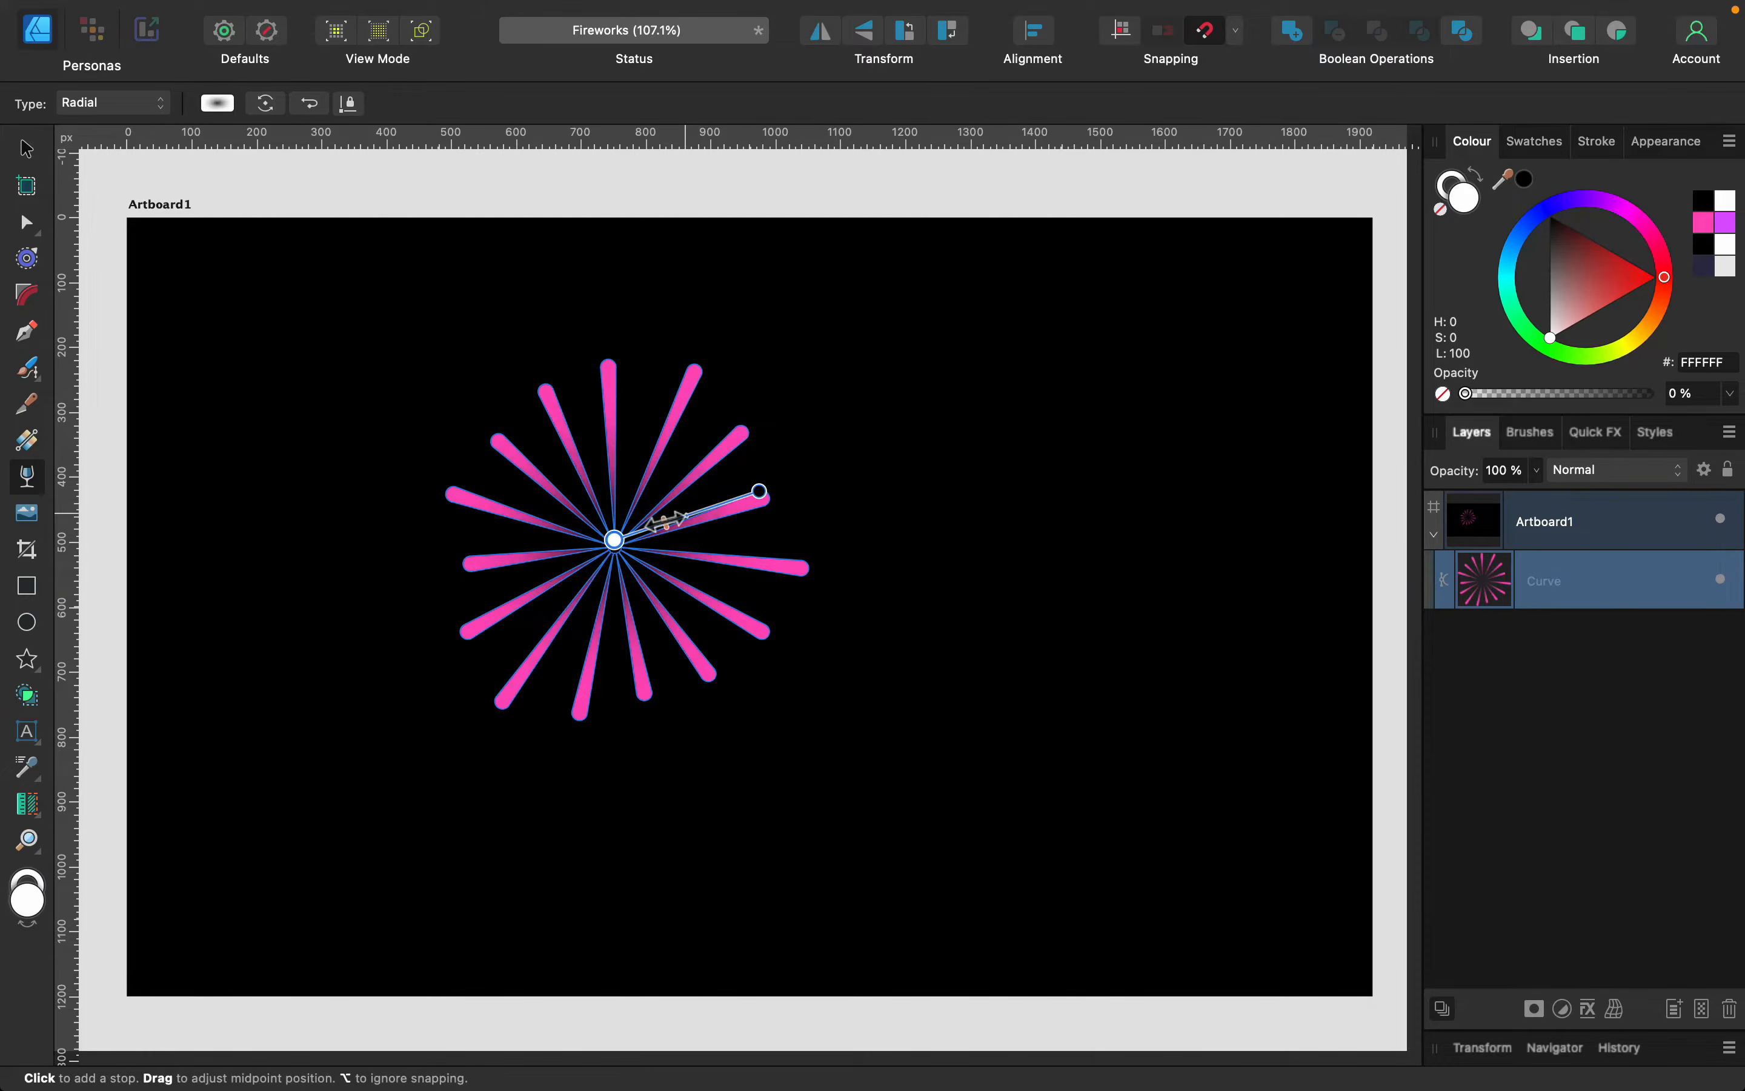
left_click(26, 149)
left_click(322, 290)
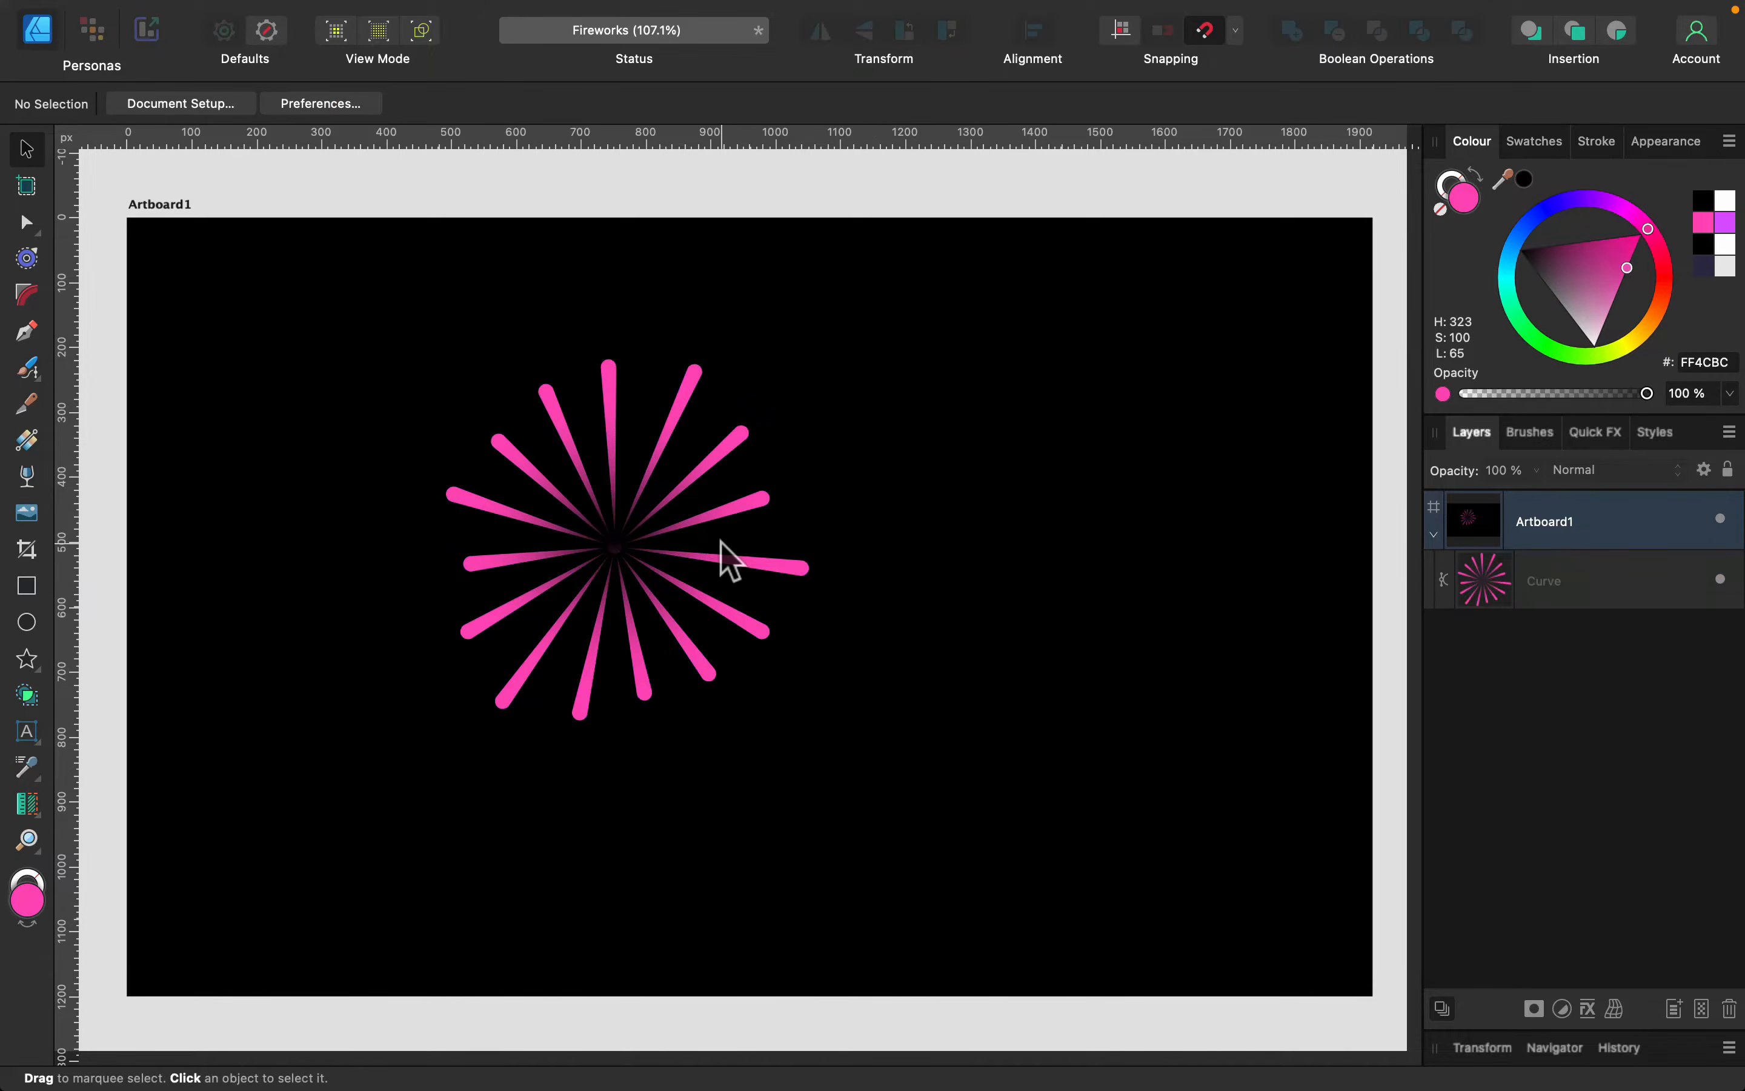
Move the pink starburst to the artboard's upper-left corner and scale it down proportionally to about 430 px wide
left_click_drag(743, 567, 504, 451)
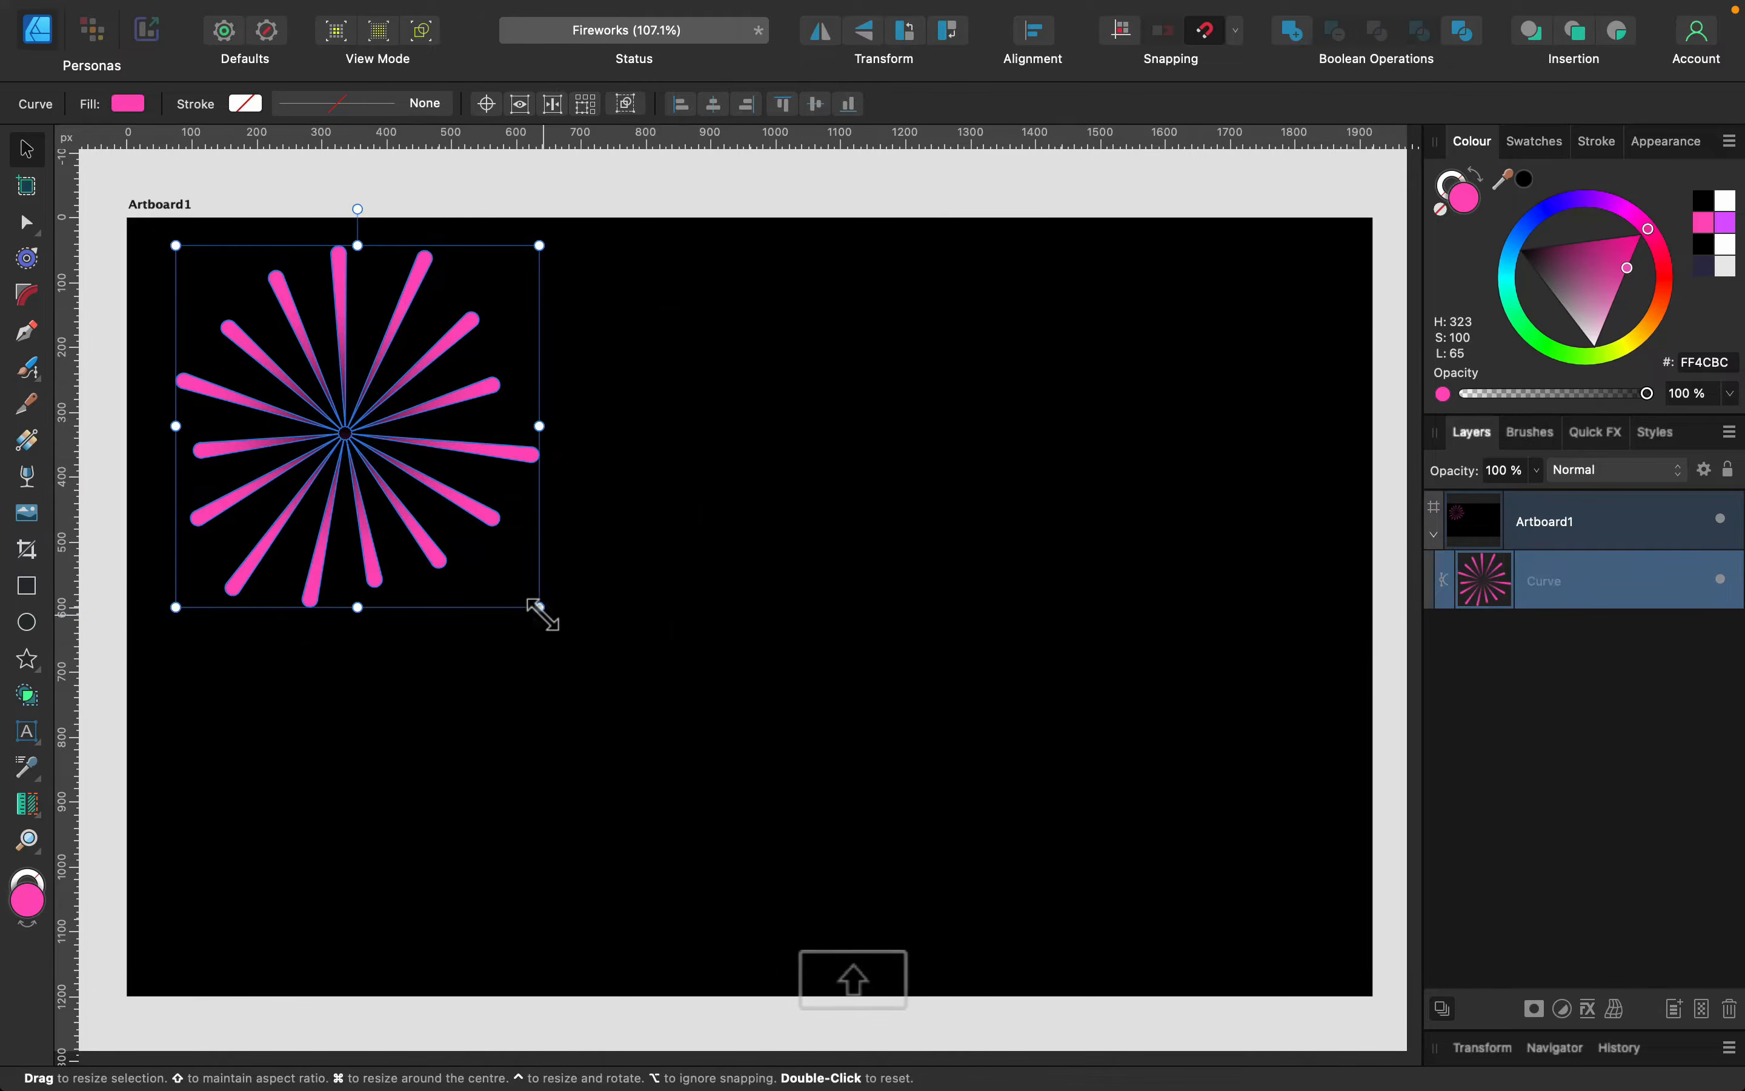
left_click_drag(539, 607, 464, 534)
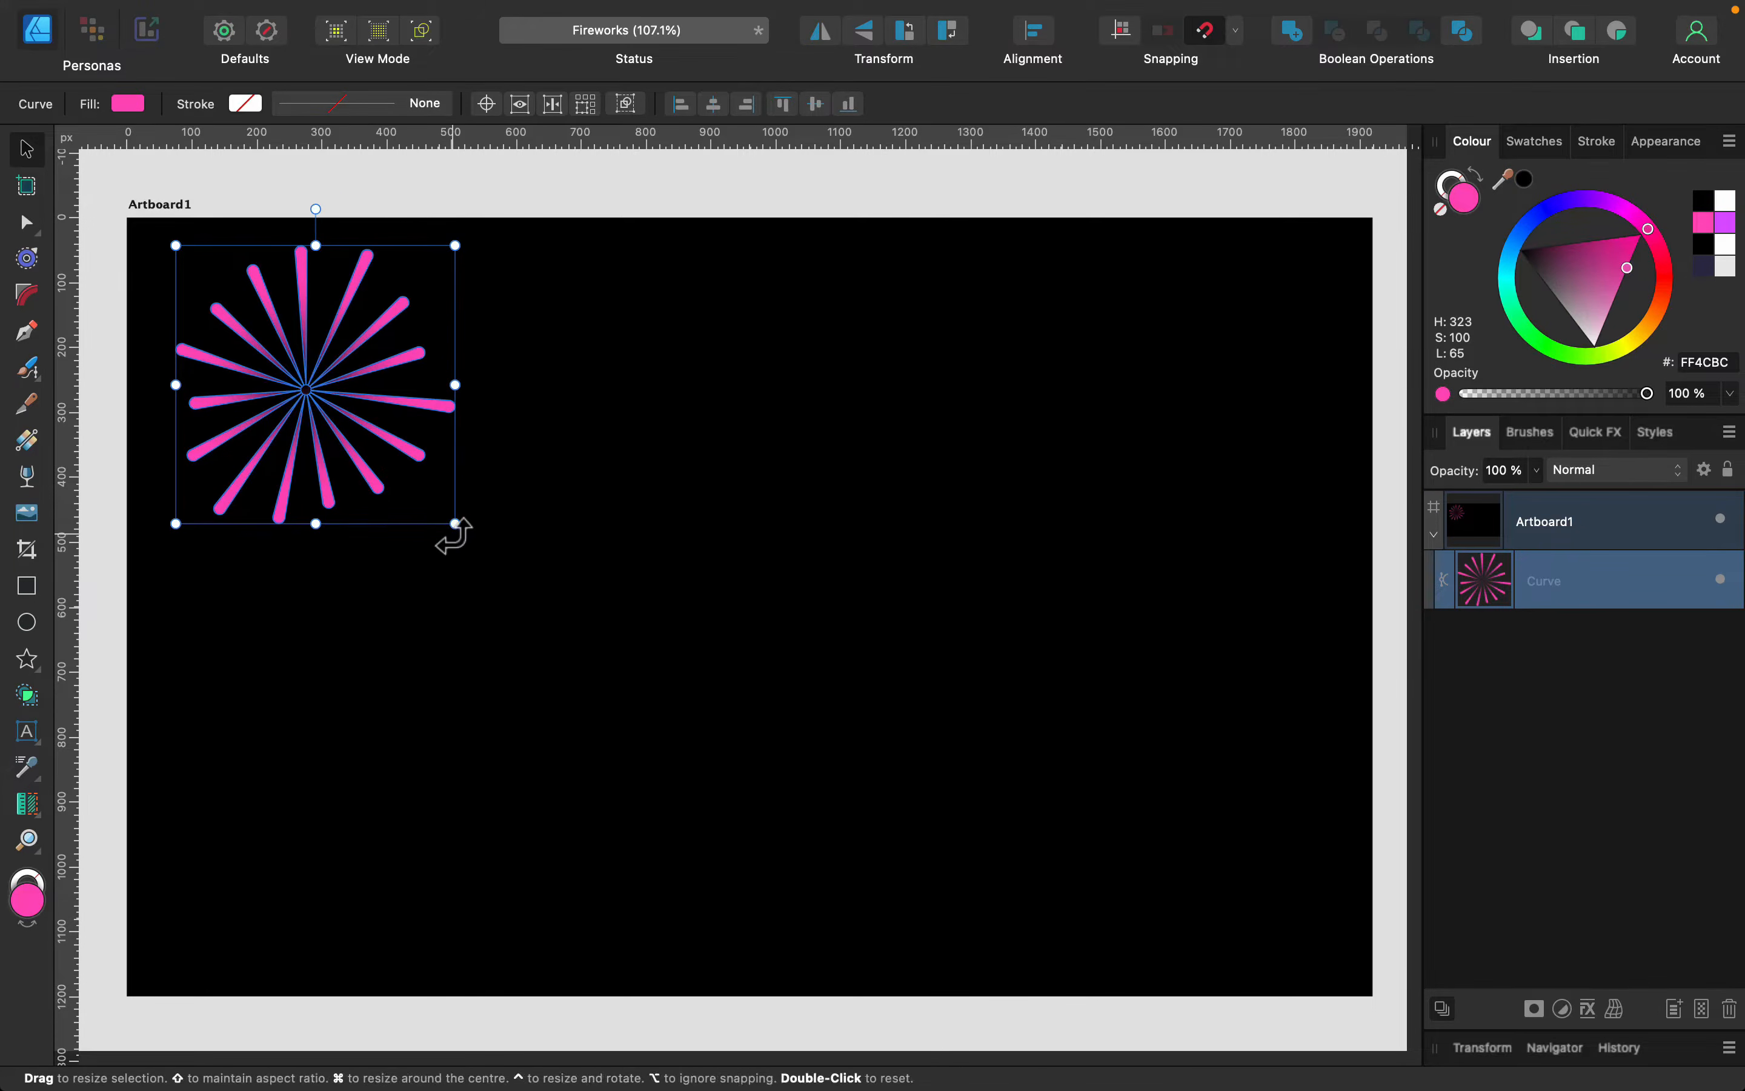
left_click(655, 474)
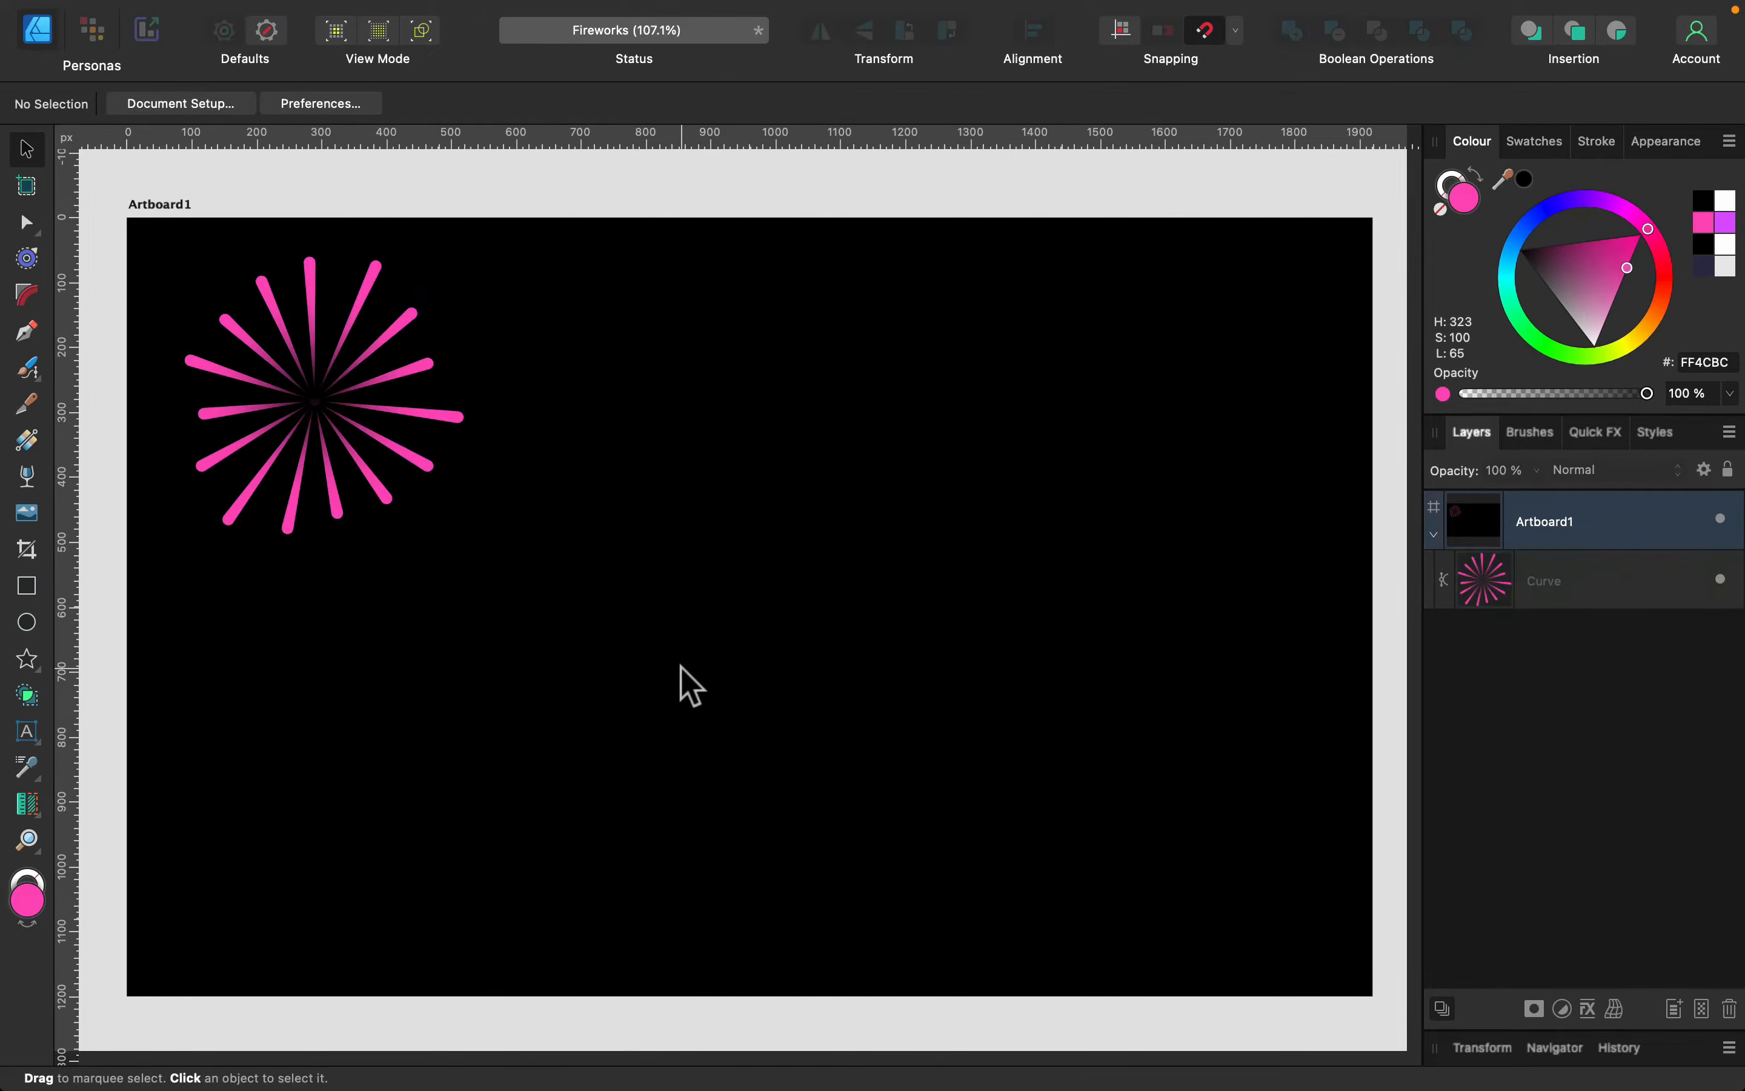
Draw a double star about 540 px wide near the artboard's centre and fill it with orange FF774C
left_click(27, 658)
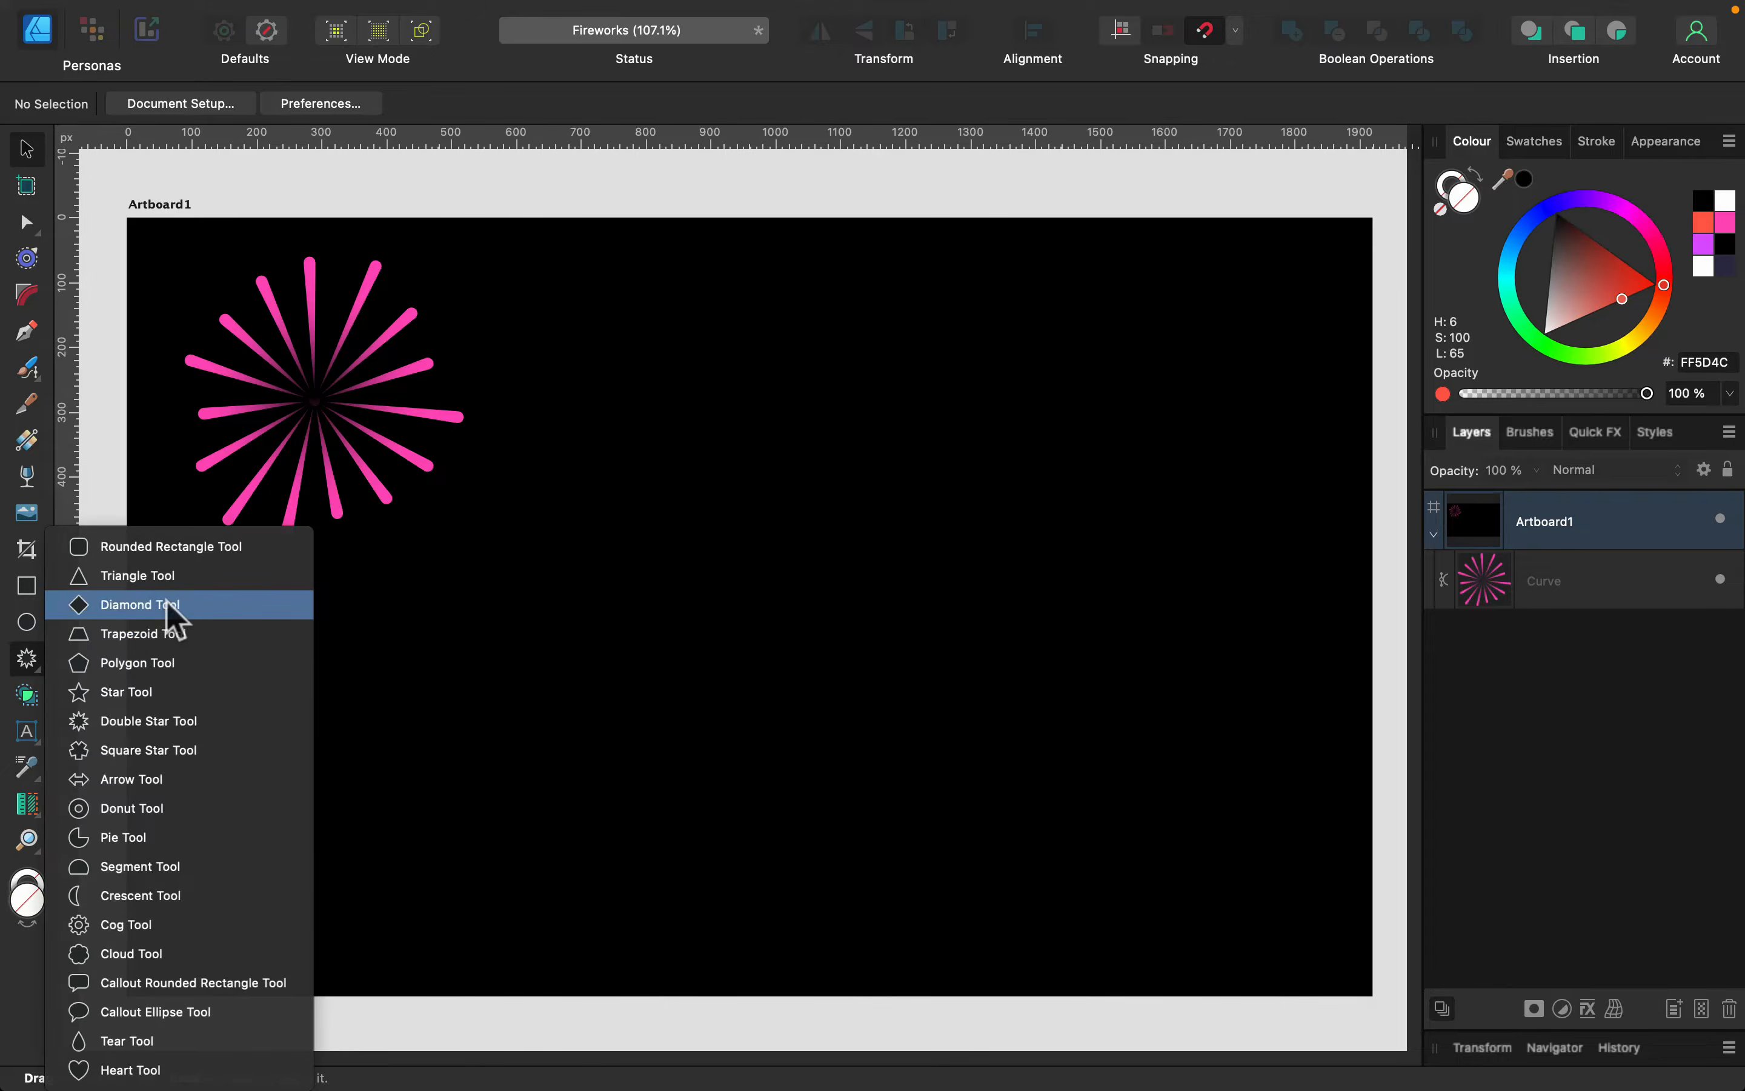
left_click(198, 721)
left_click_drag(553, 484, 903, 833)
left_click(1664, 295)
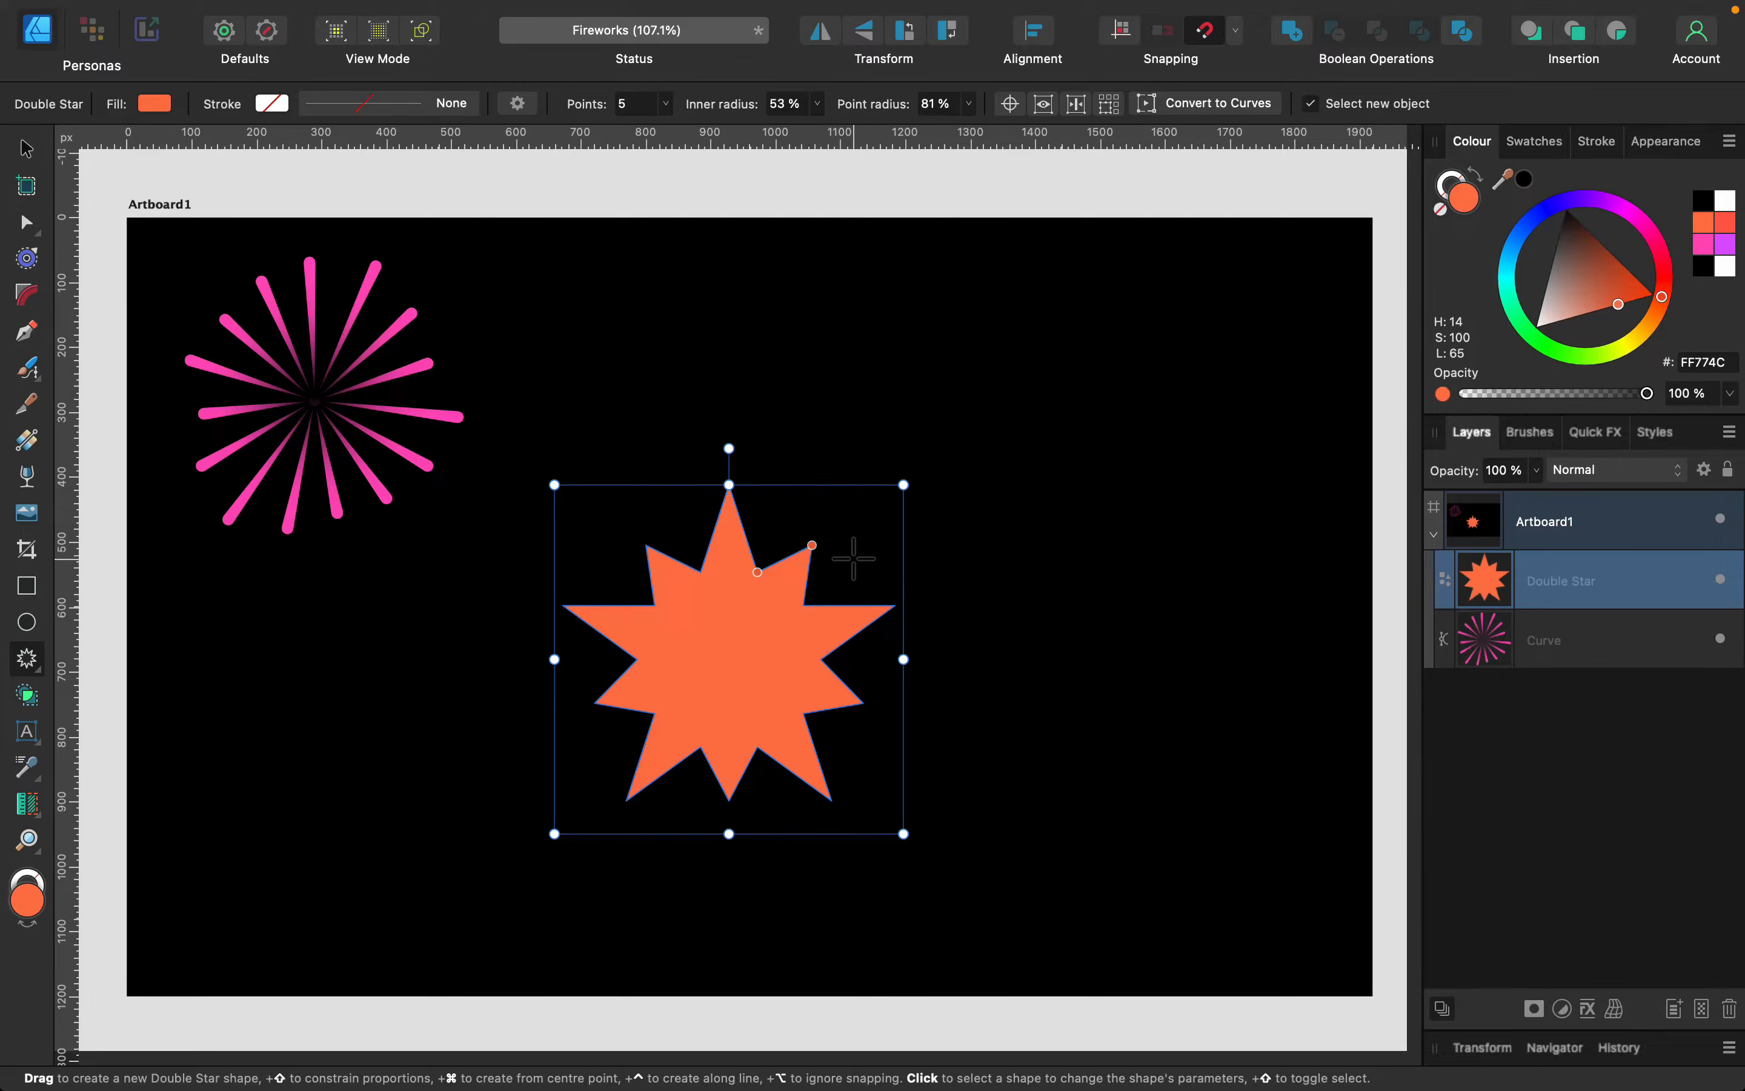
Give the double star 10 points, a 9% inner radius and a 79% point radius, and move it about 220 px up
left_click(665, 103)
left_click_drag(663, 131, 686, 141)
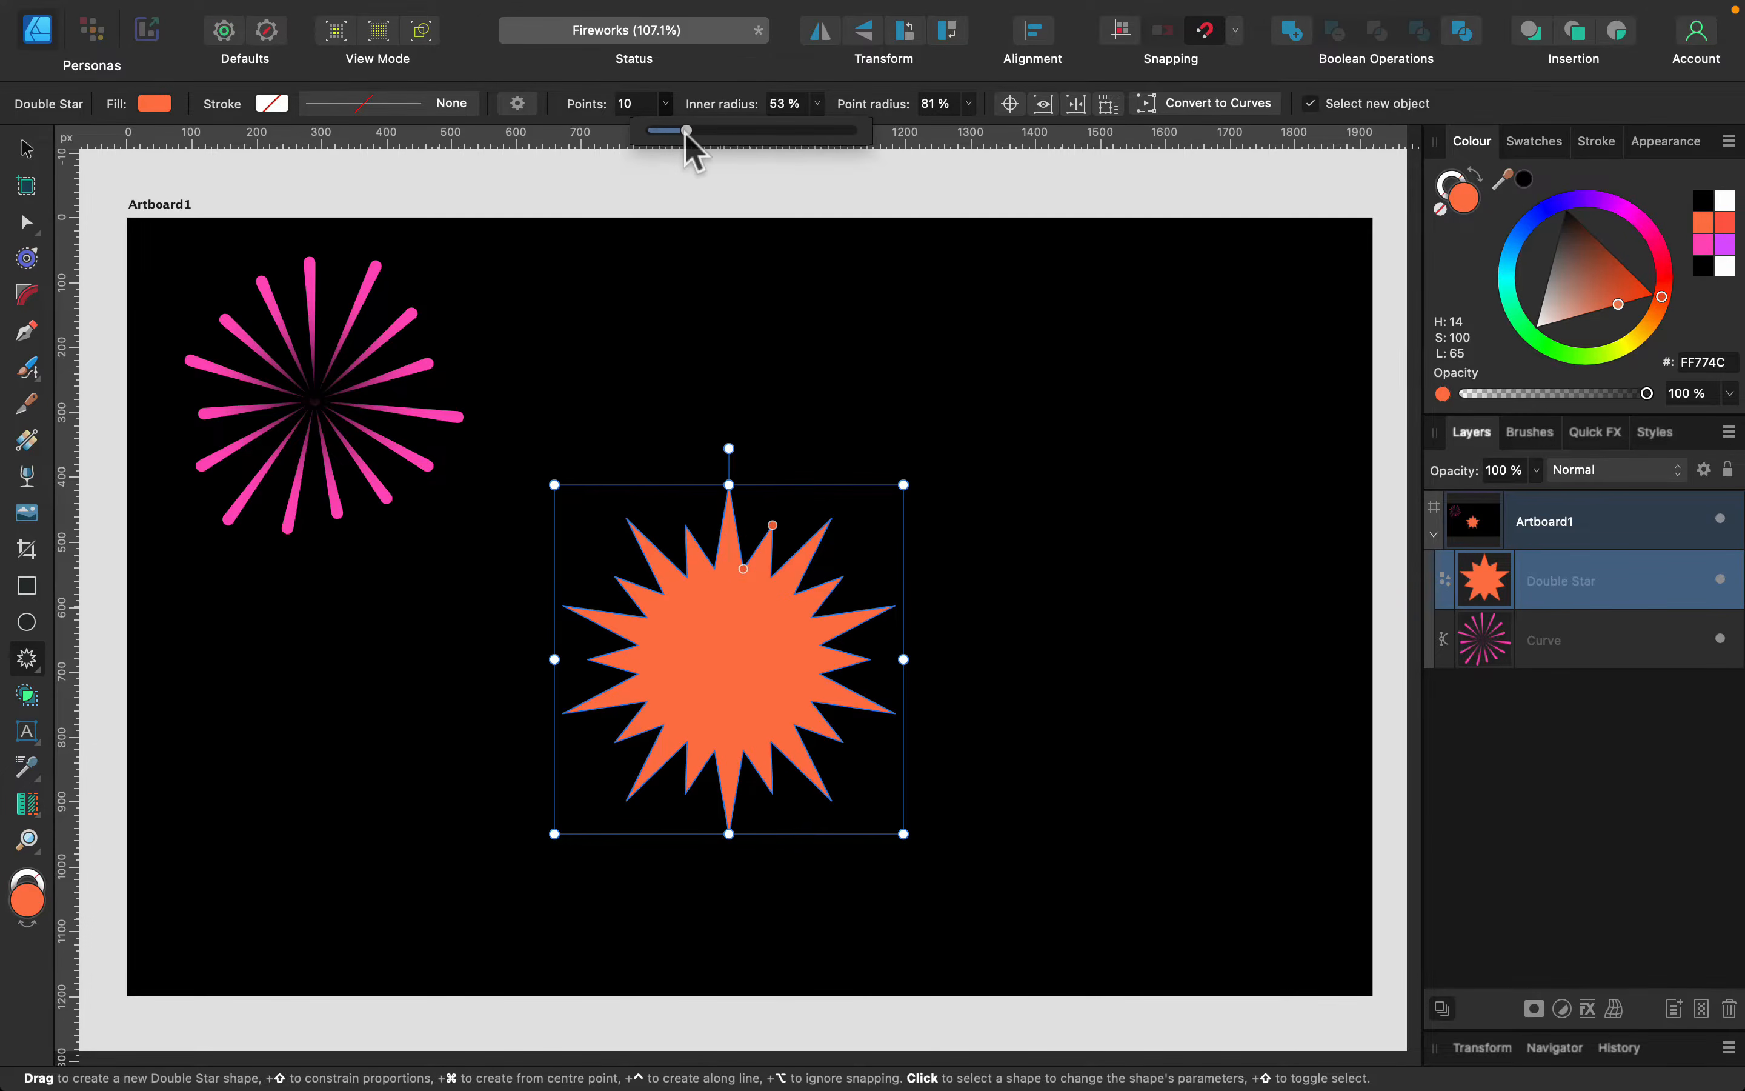
left_click_drag(744, 567, 739, 598)
mouse_move(772, 525)
left_mouse_down()
mouse_move(790, 471)
mouse_move(775, 518)
left_mouse_up()
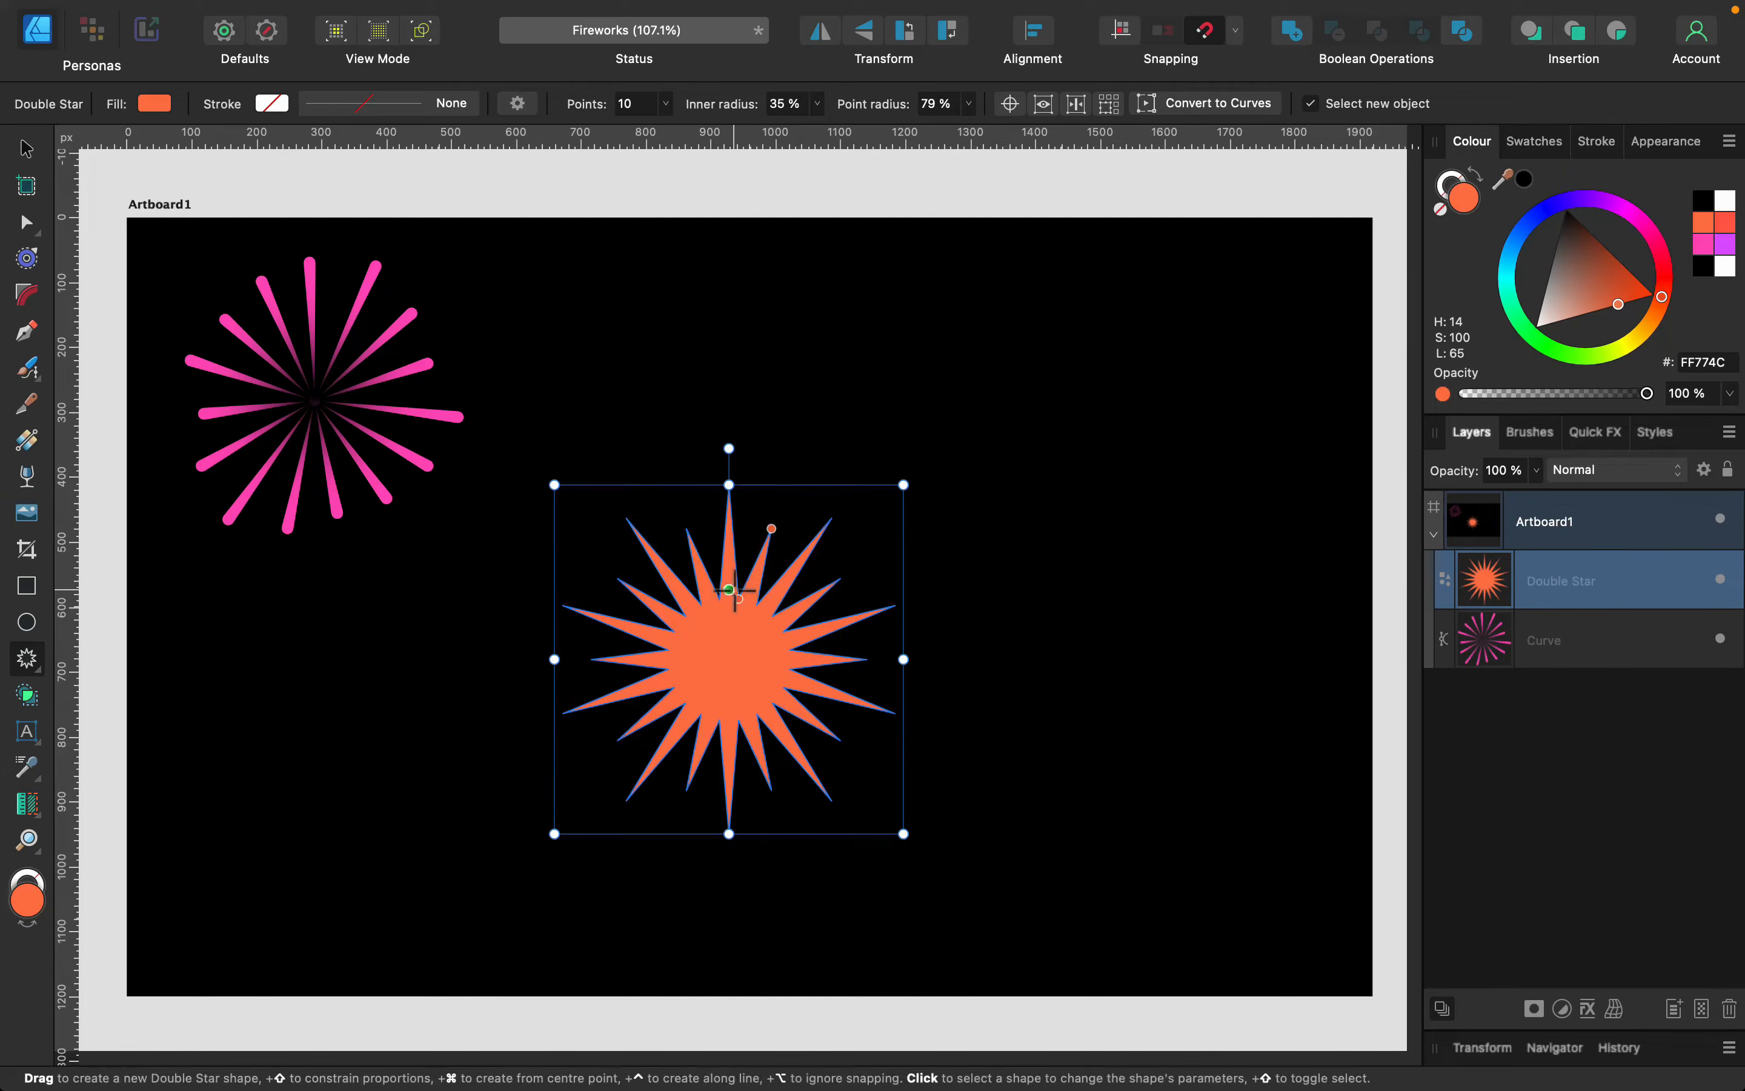
left_click_drag(739, 598, 763, 505)
key("v")
left_click(638, 359)
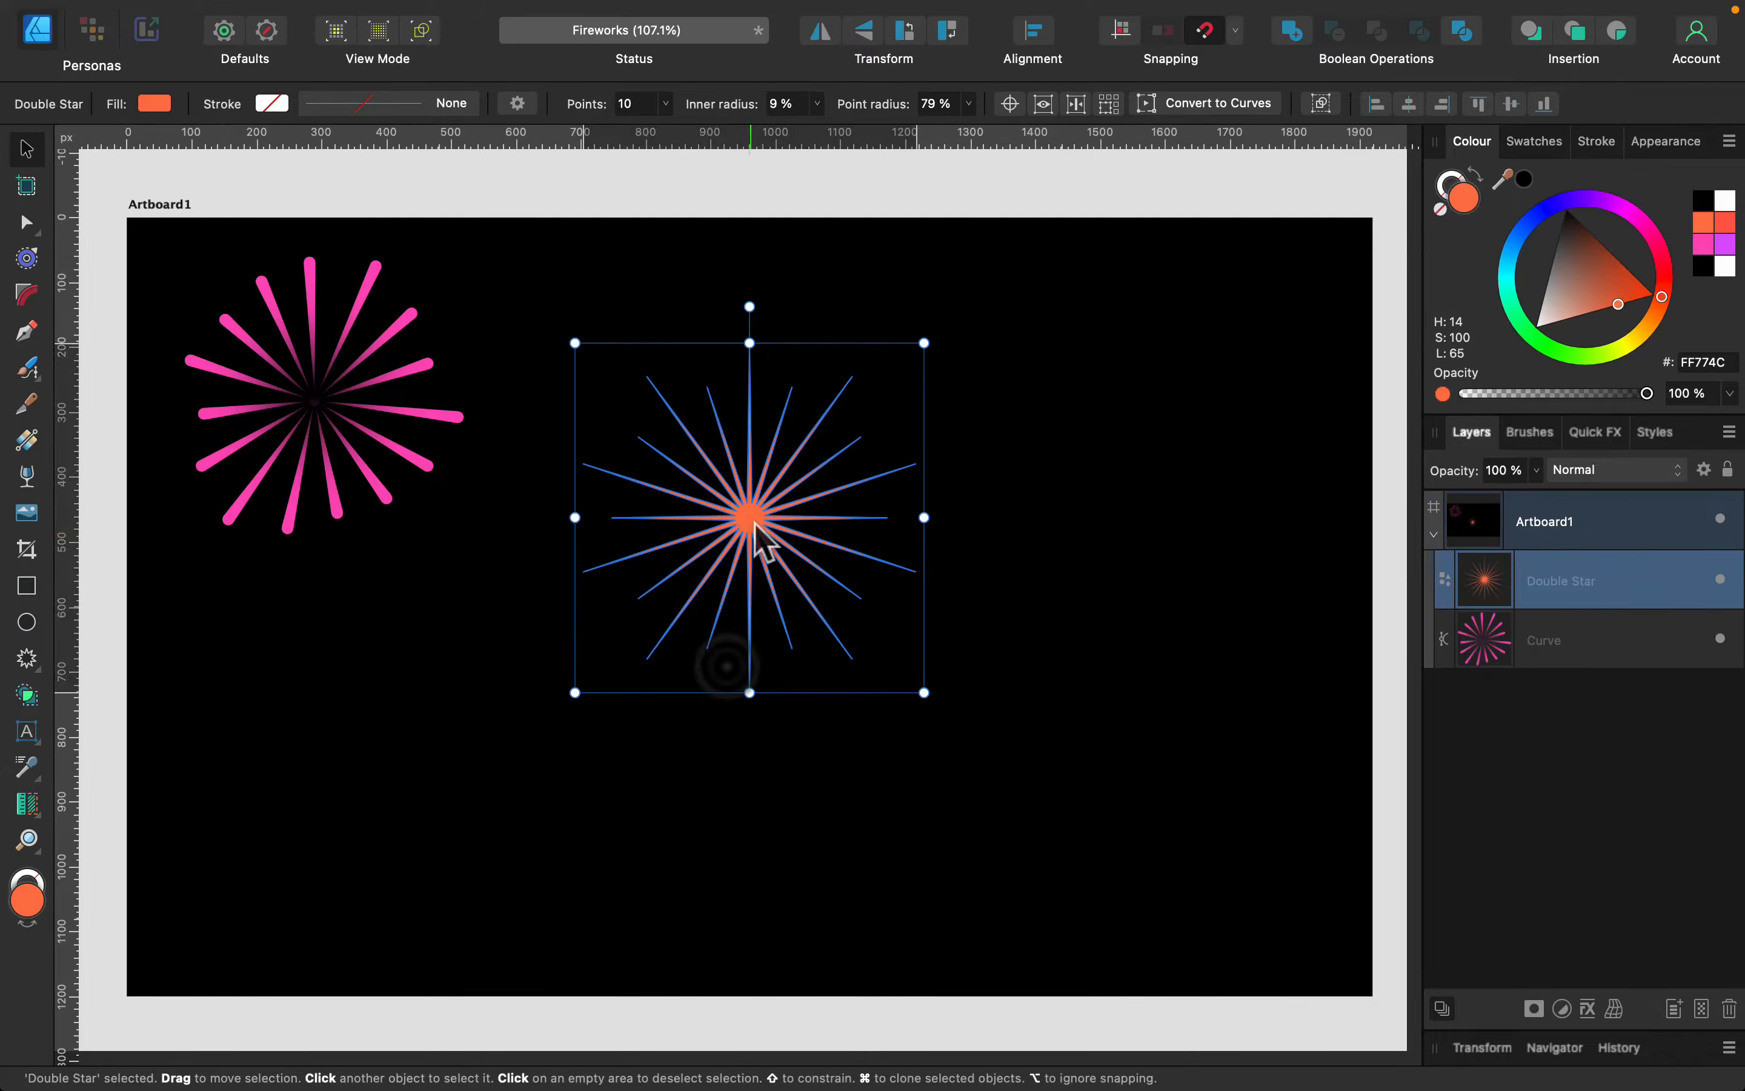
Apply a Mesh warp to the double star, bow its middle grid lines upwards and pull the upper-right corner node outwards and down
left_click(1615, 1009)
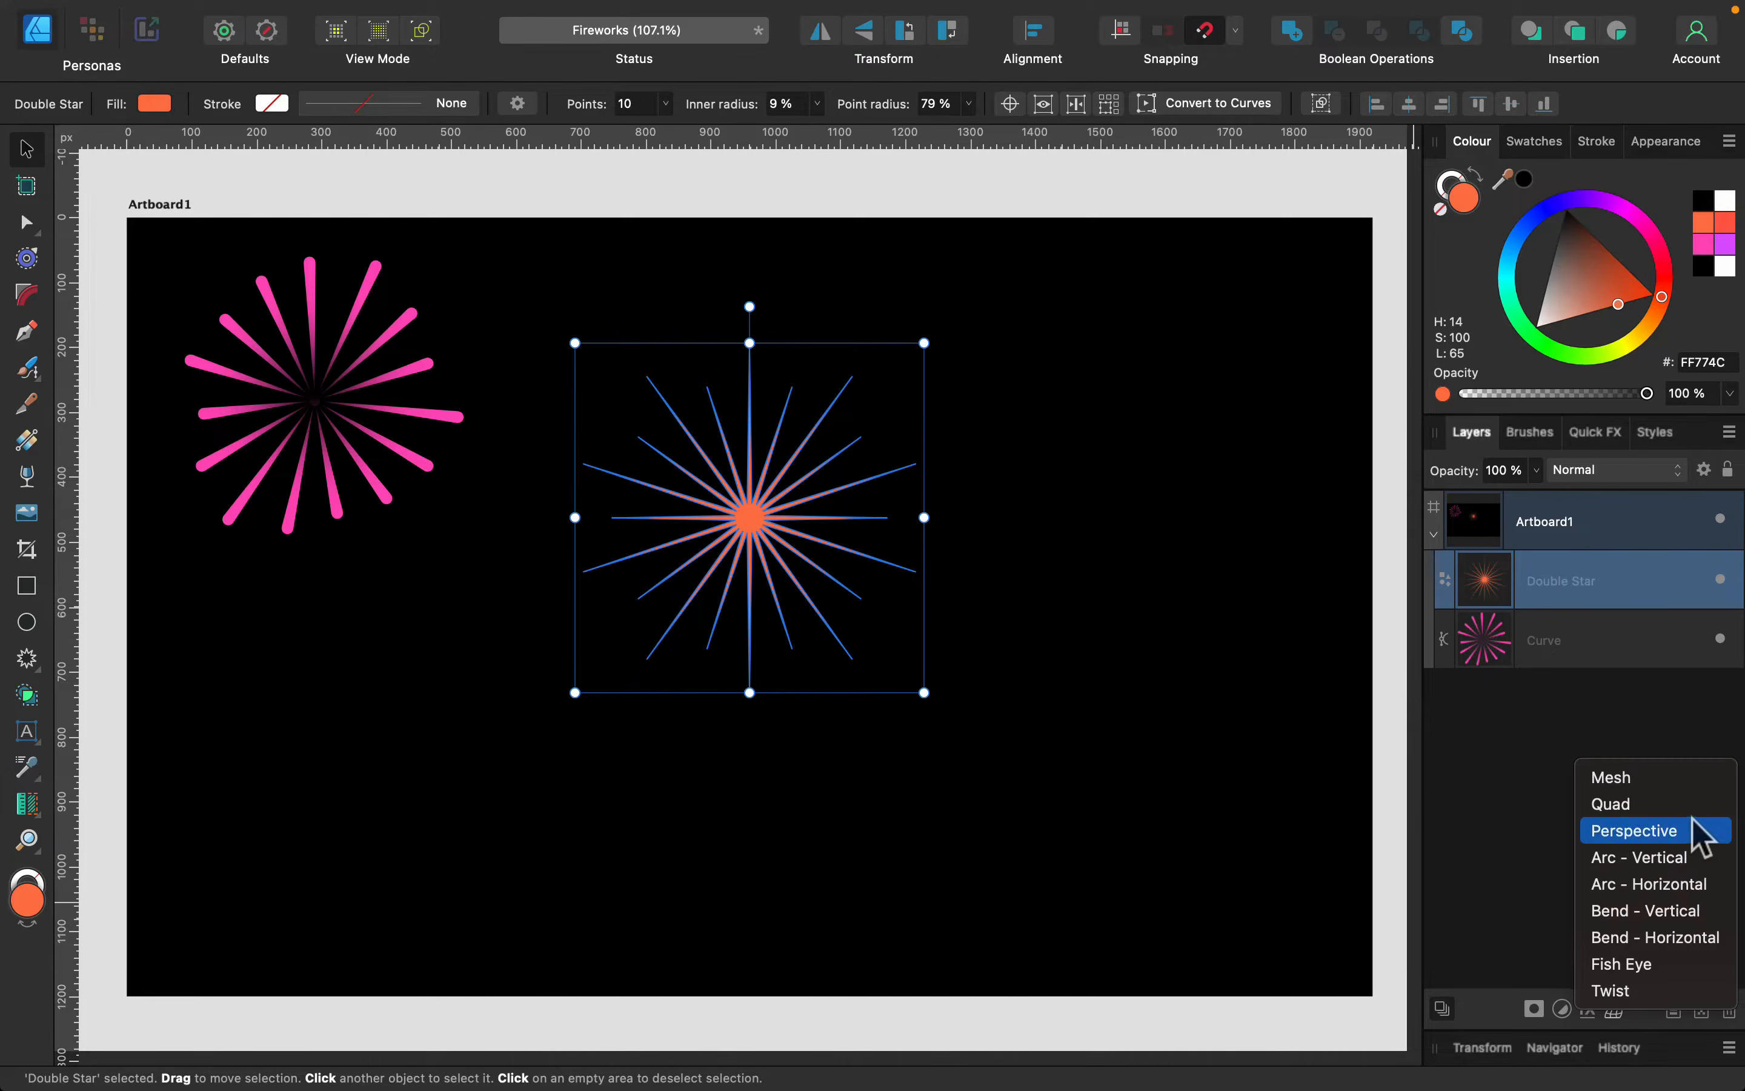
left_click(1666, 787)
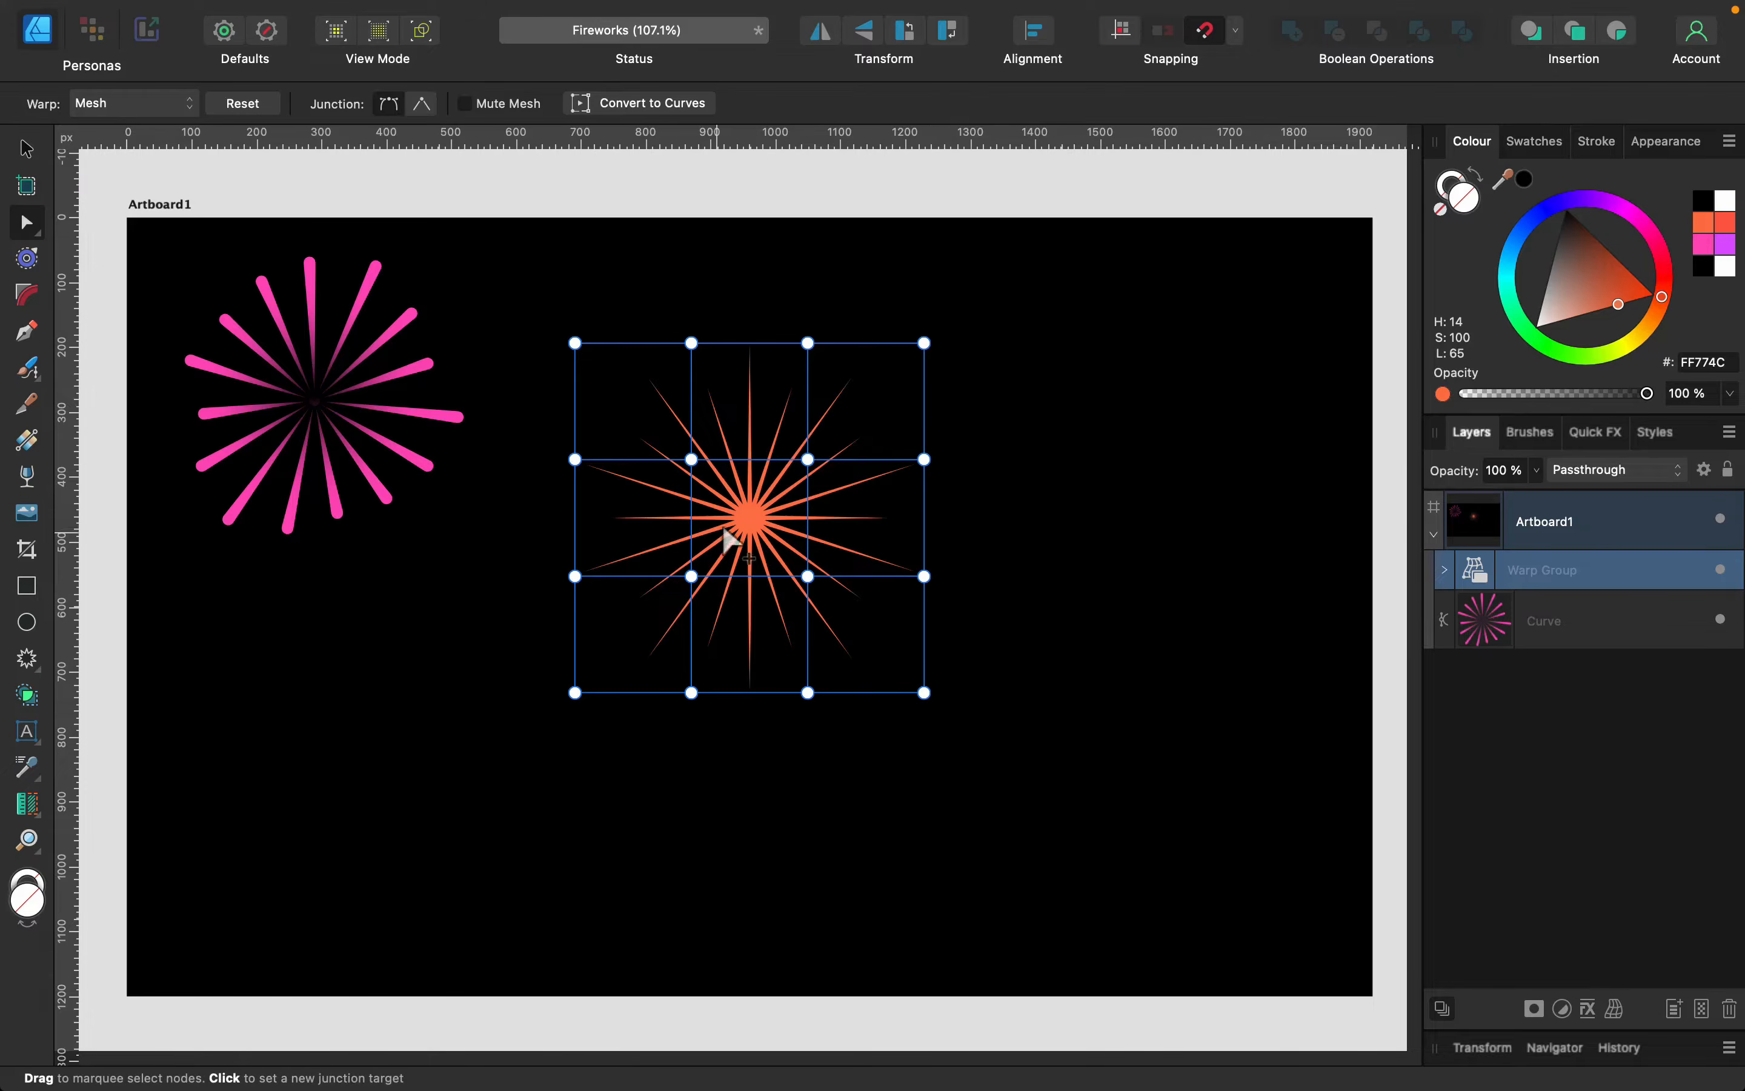
mouse_move(751, 575)
left_mouse_down()
mouse_move(751, 541)
mouse_move(752, 565)
left_mouse_up()
left_click_drag(739, 453, 744, 431)
left_click_drag(924, 343, 986, 408)
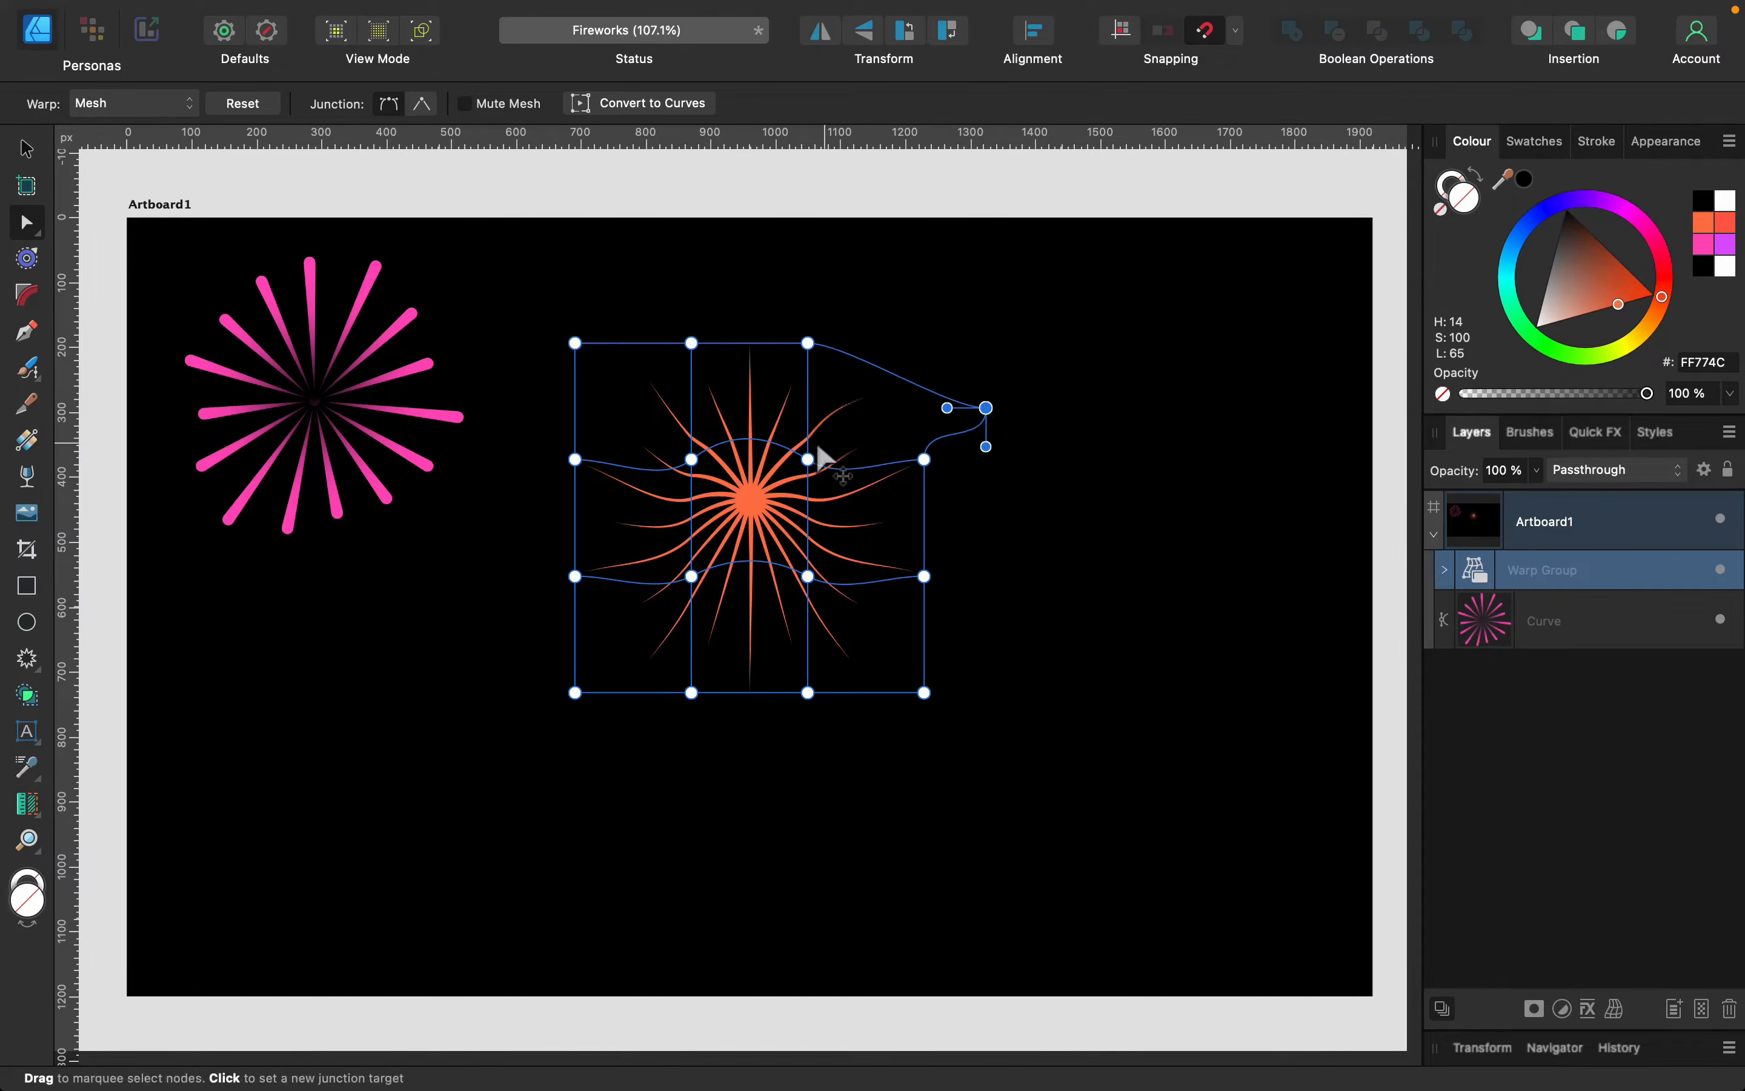
Delete the mesh's inner grid nodes so that only the four corner nodes remain
left_click(808, 460)
key("BackSpace")
left_click(691, 577)
key("BackSpace")
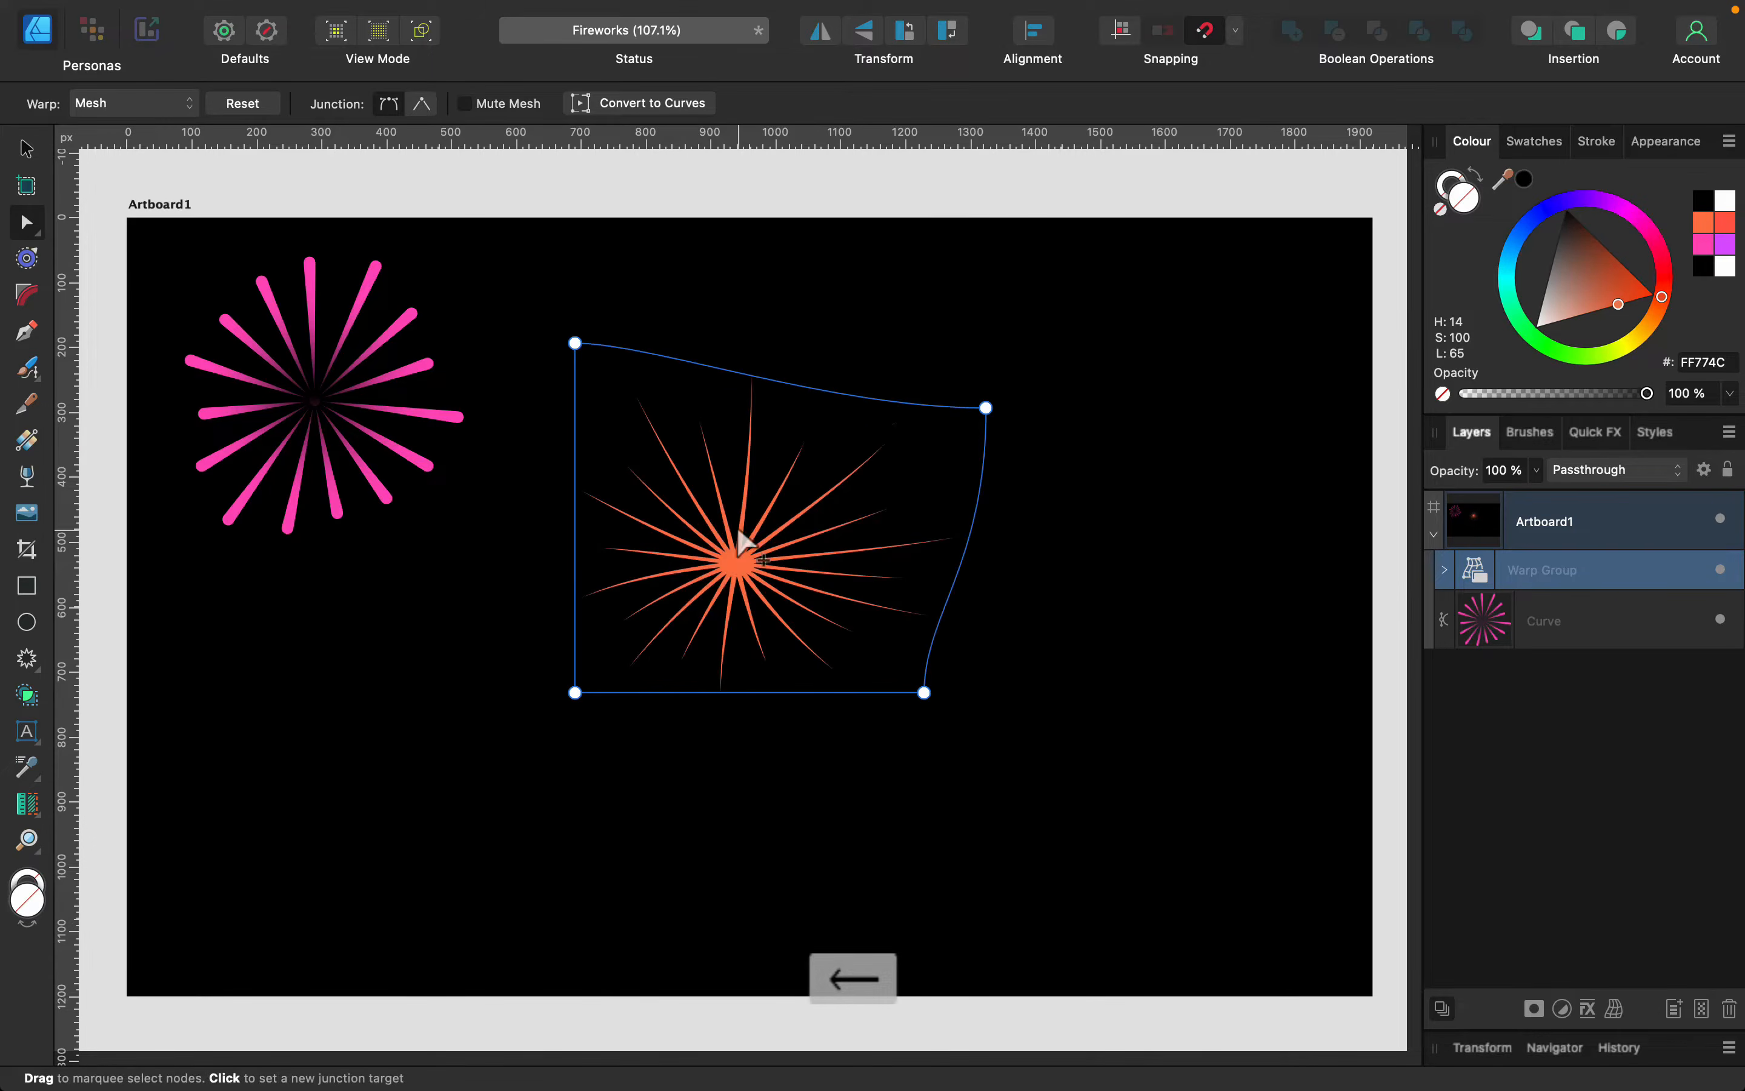
Pull the mesh's upper-right corner inwards, add a junction near the star's centre, and move the upper-left corner outwards and down
left_click_drag(986, 408, 958, 428)
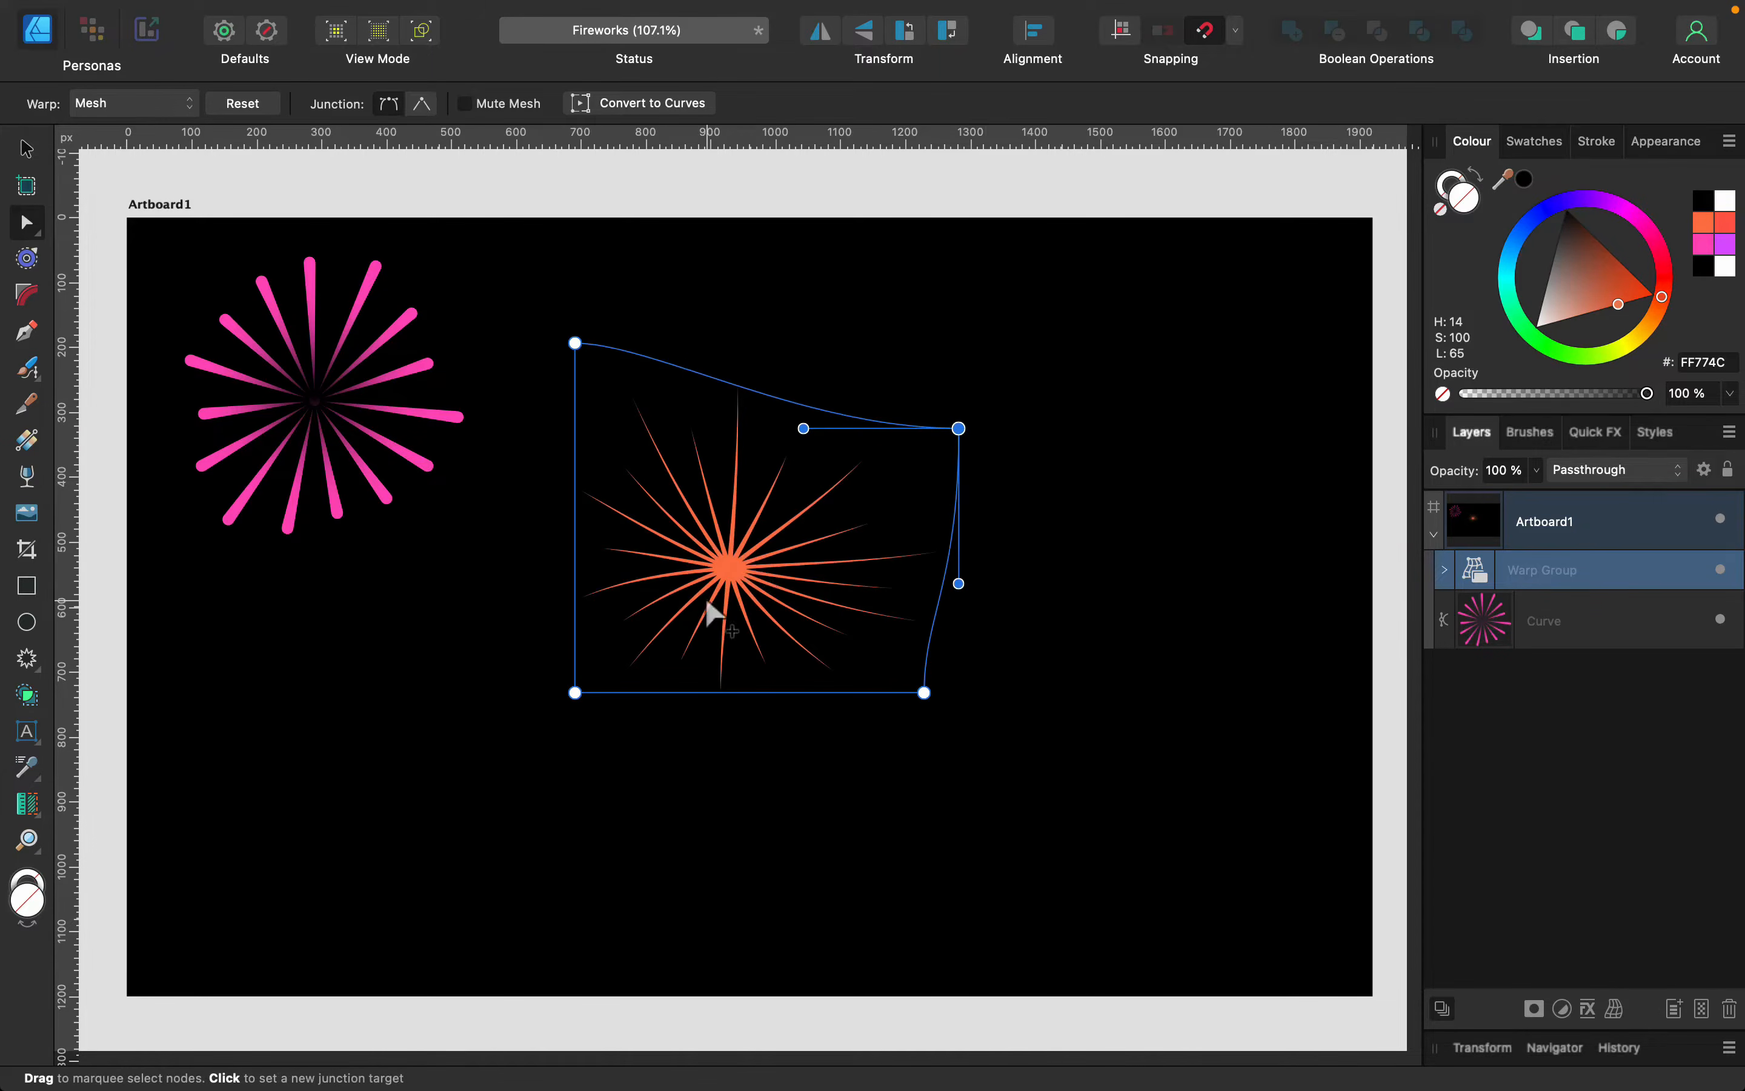
left_click(726, 565)
left_click_drag(575, 343, 509, 467)
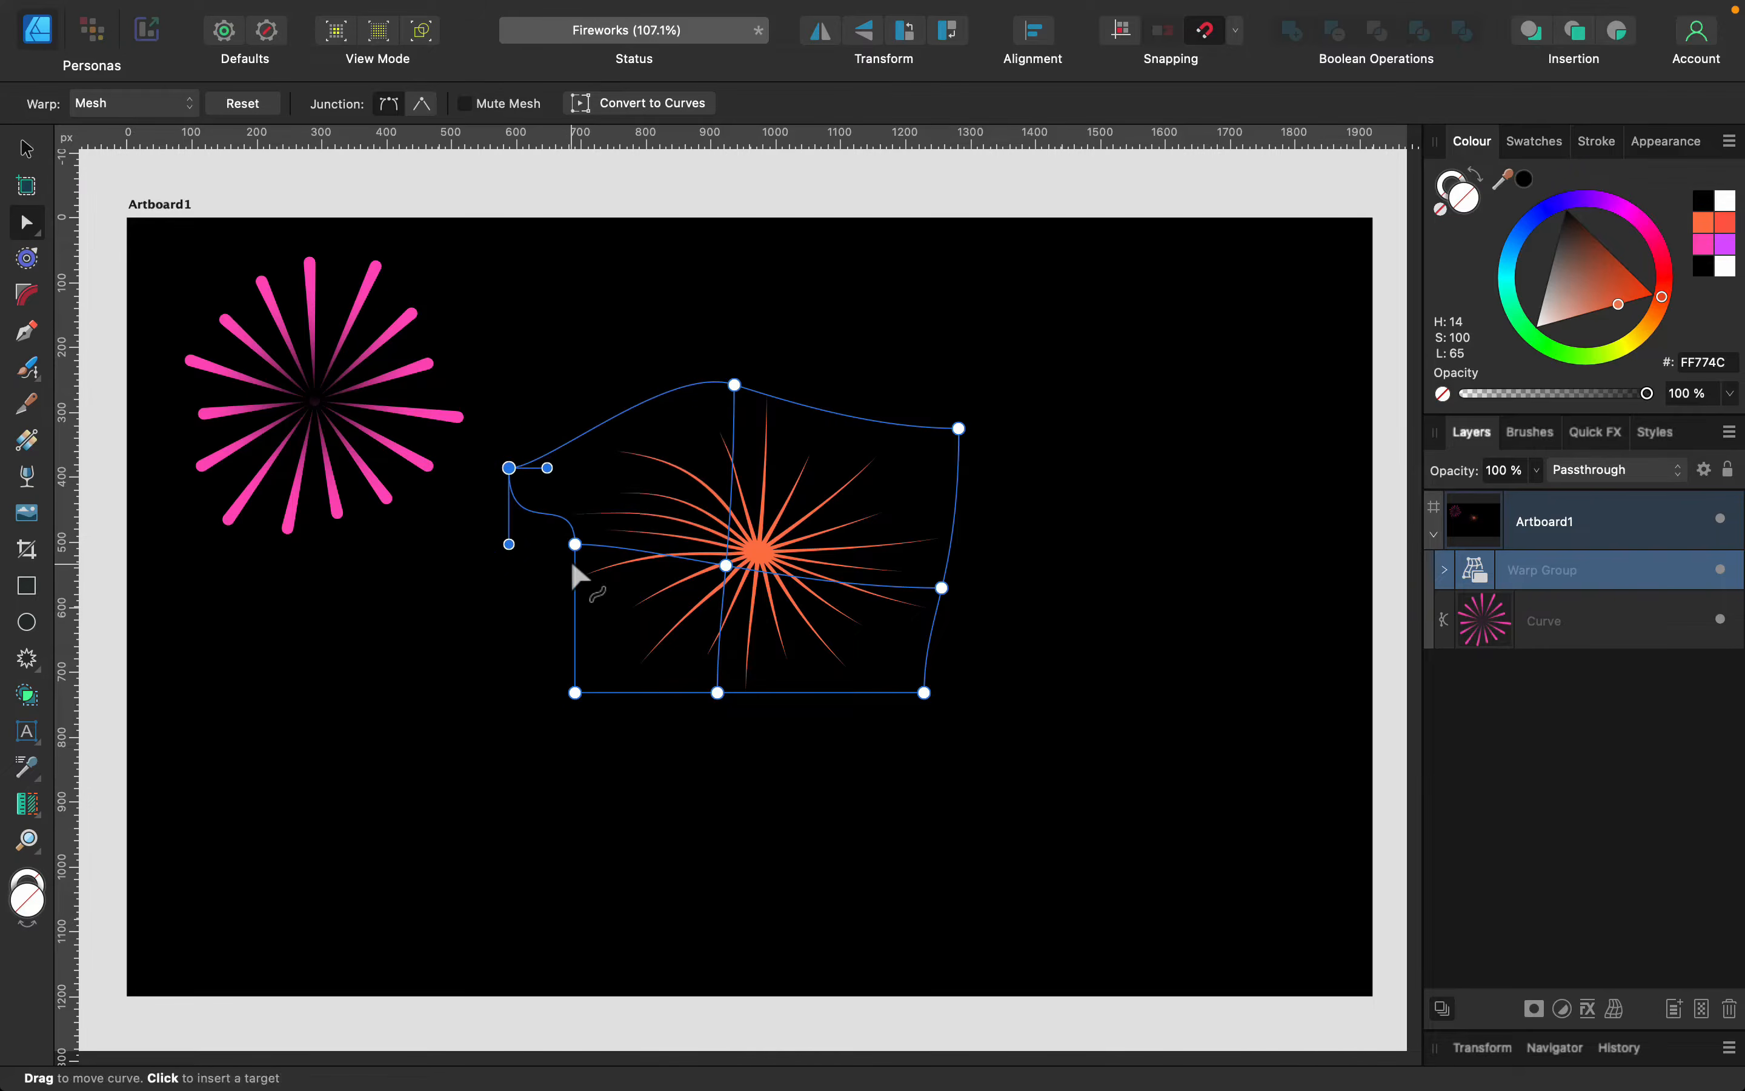
Reshape the mesh by lowering the left middle node and pulling the right middle, lower-right and upper-right nodes inwards
left_click_drag(575, 544, 551, 611)
left_click_drag(923, 693, 856, 696)
left_click_drag(942, 587, 911, 601)
left_click_drag(959, 429, 848, 362)
left_click(509, 467)
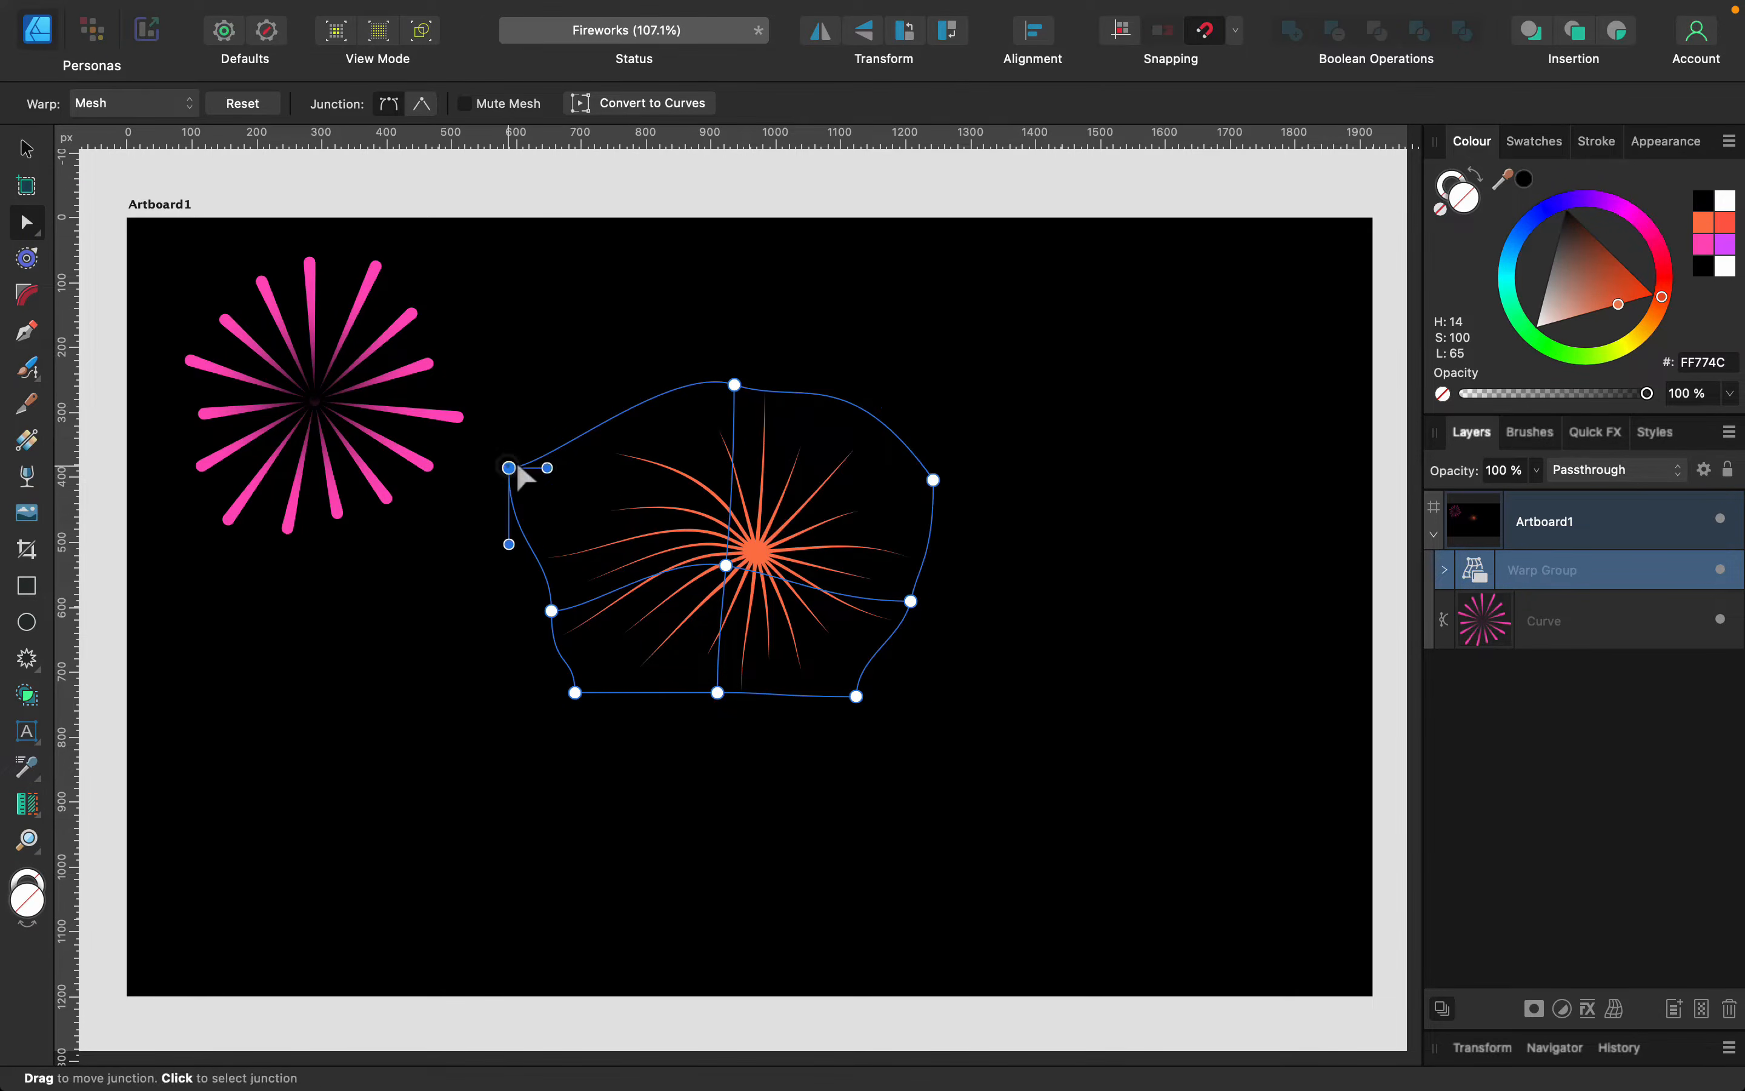
Round the mesh's upper-left edge by raising the corner node's curve handle, and deselect the warp group
left_click_drag(548, 467, 580, 393)
key("Escape")
left_click(552, 610)
left_click(550, 546)
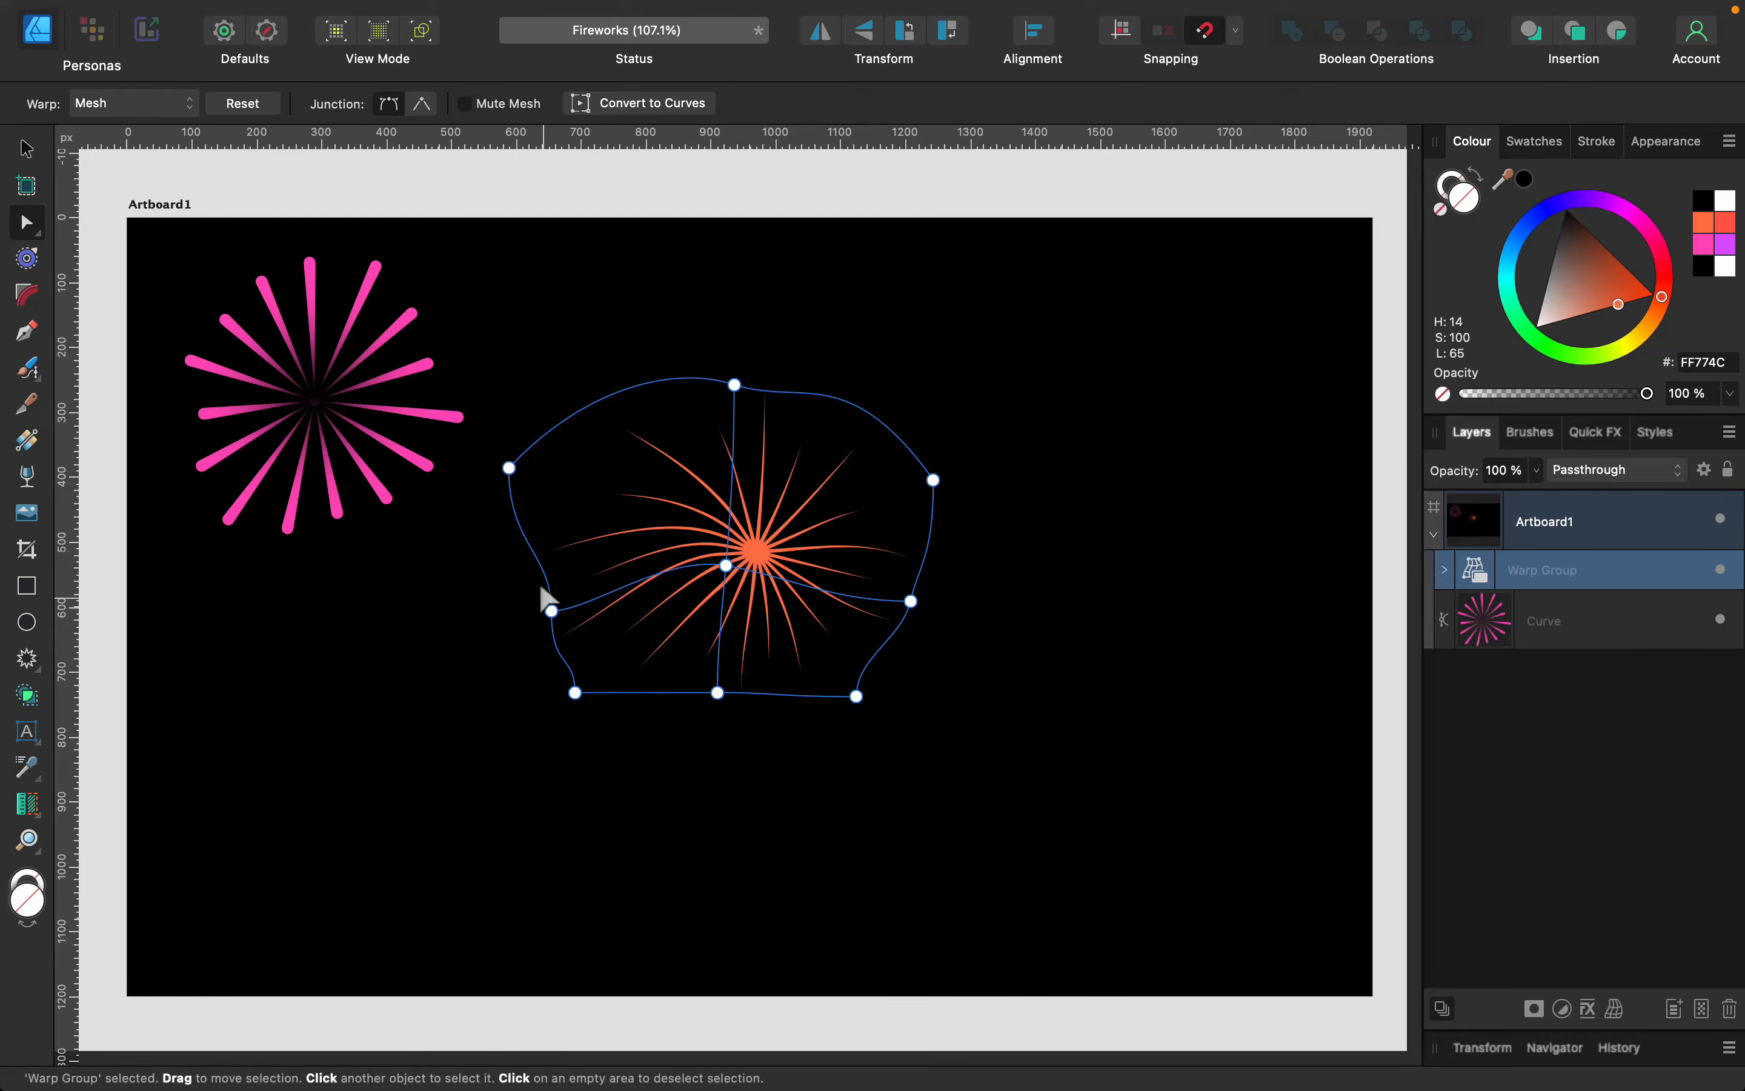
left_click(574, 718)
scroll(574, 718, "down", 1)
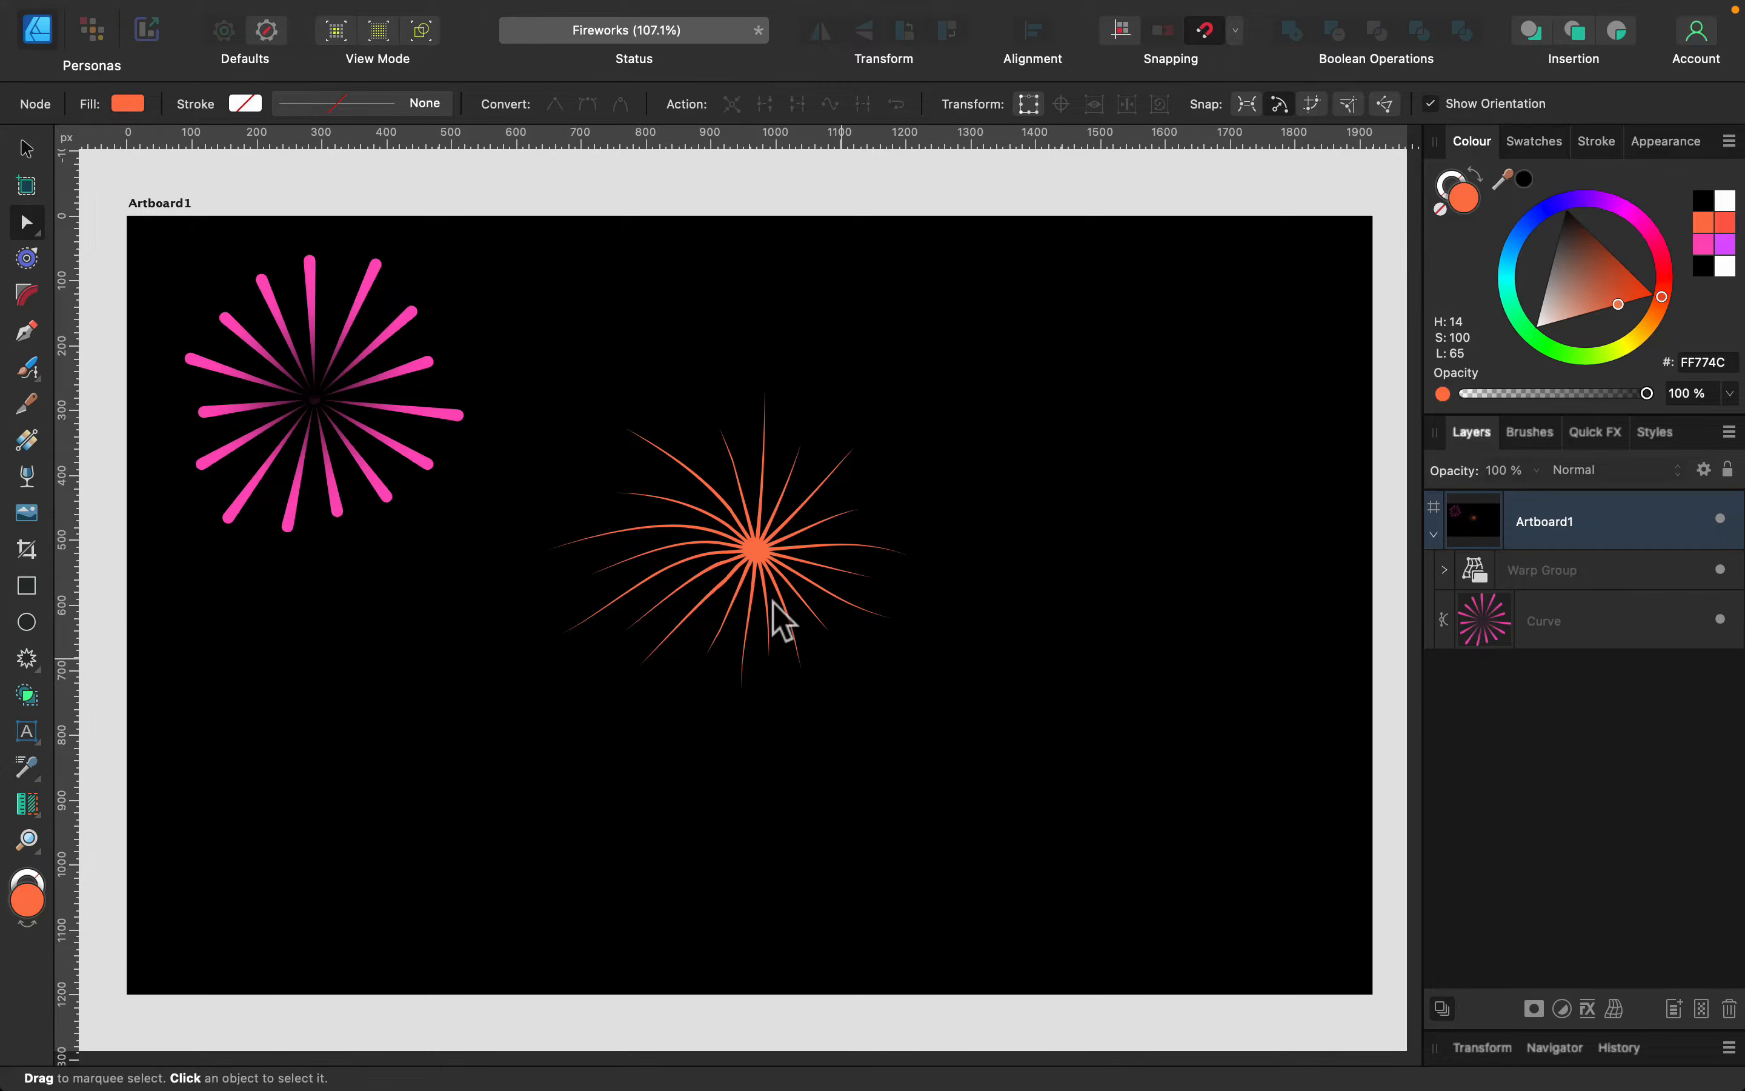
Convert the orange starburst's warp group to curves
key("v")
left_click(726, 557)
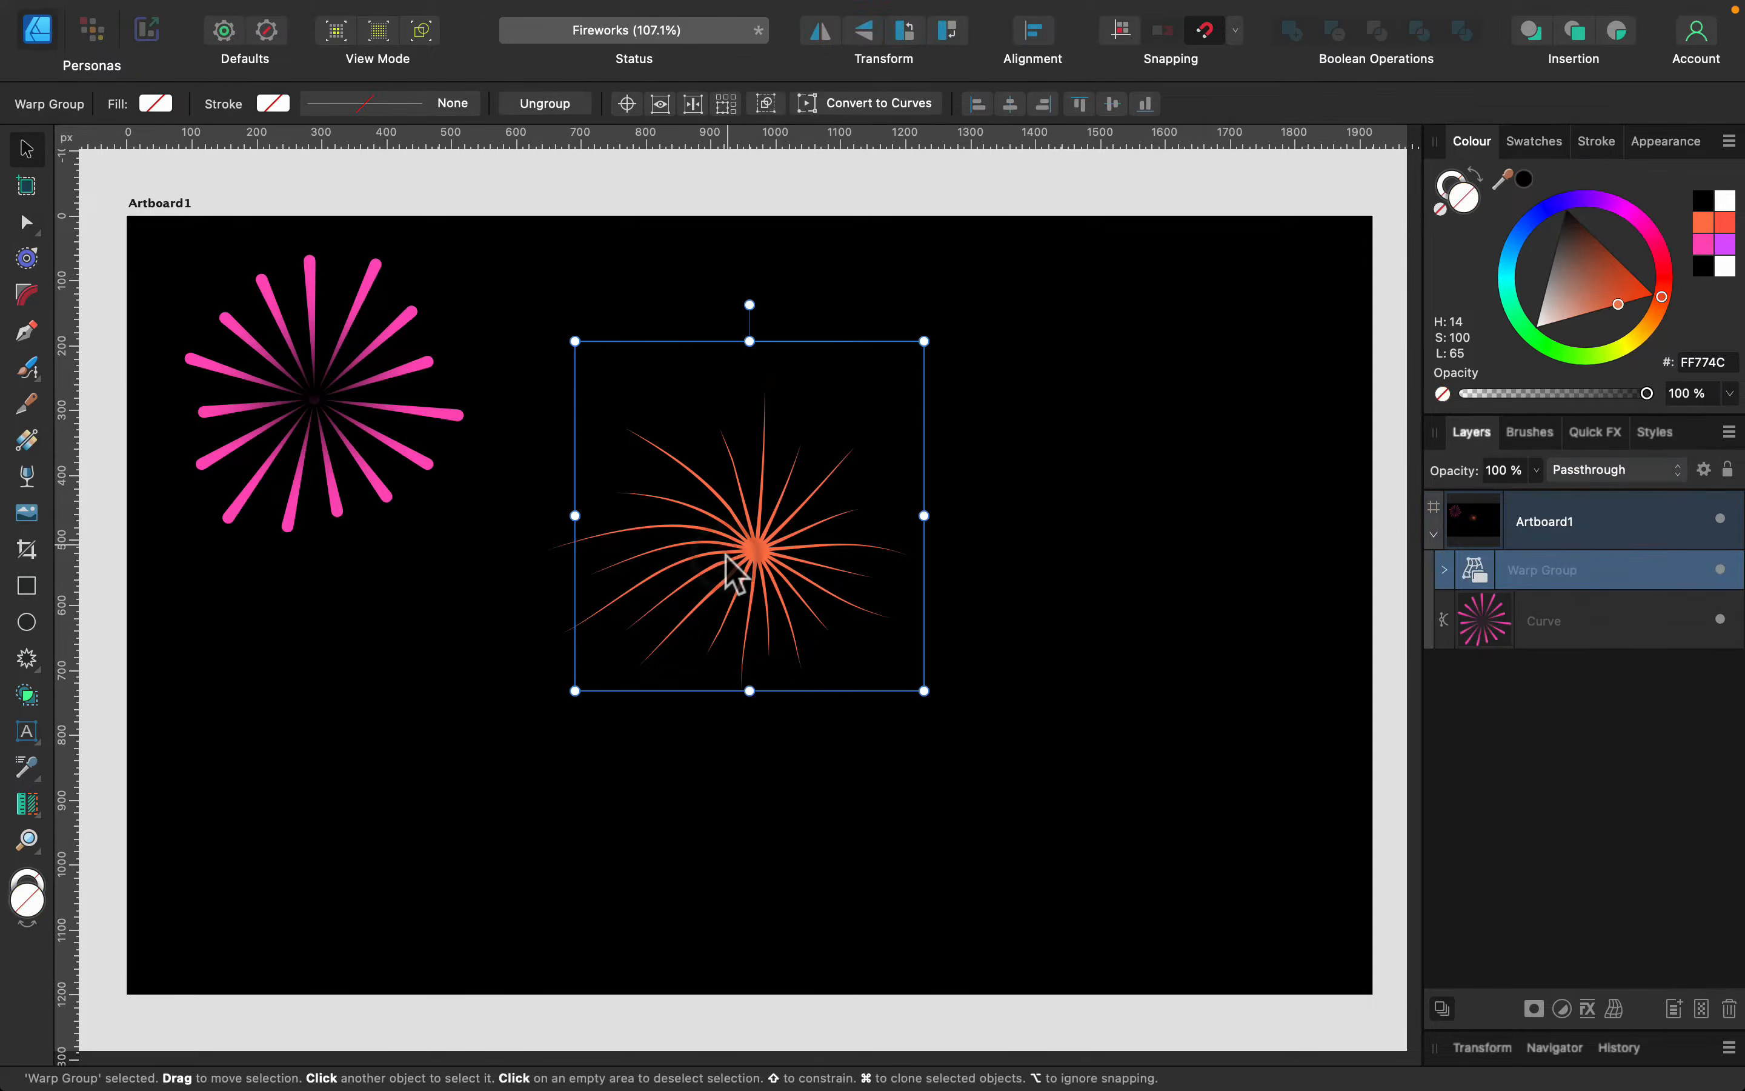
left_click(858, 105)
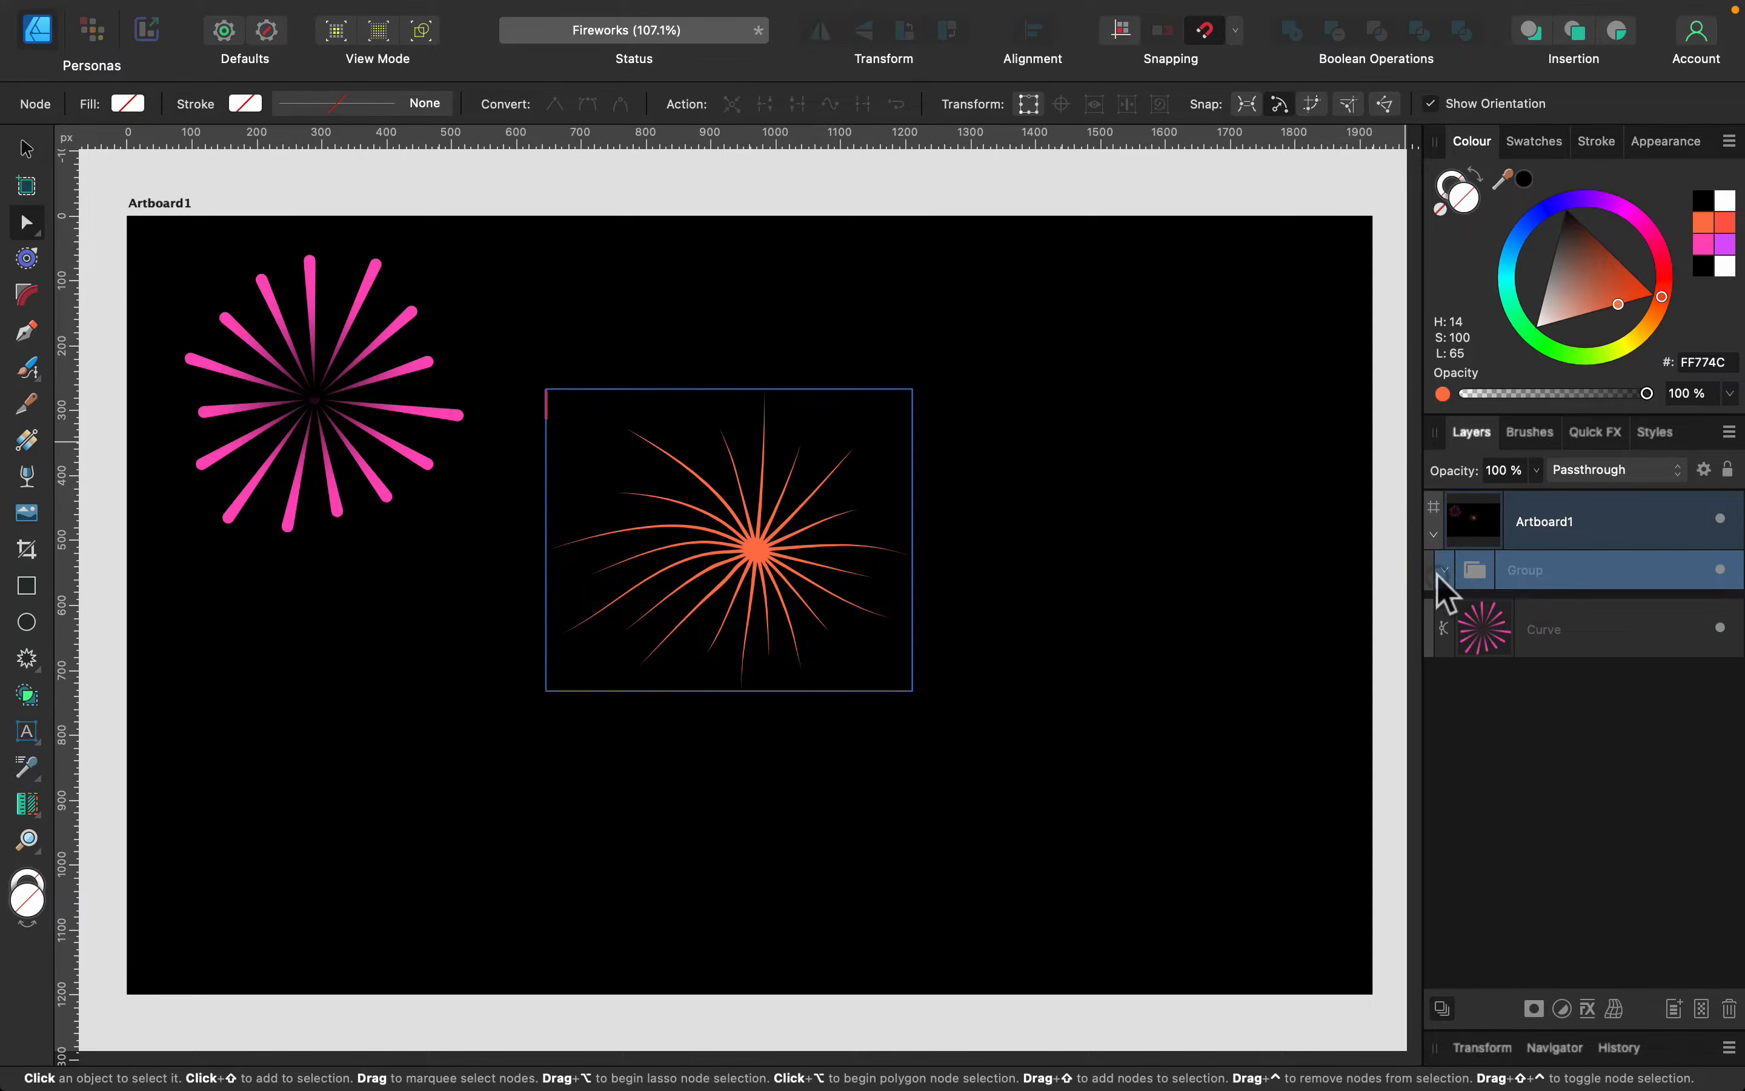
Take the orange curve out of its group, delete the empty group, and put the curve back inside Artboard1 above the pink one
left_click_drag(1579, 620, 1577, 755)
left_click(1576, 570)
key("BackSpace")
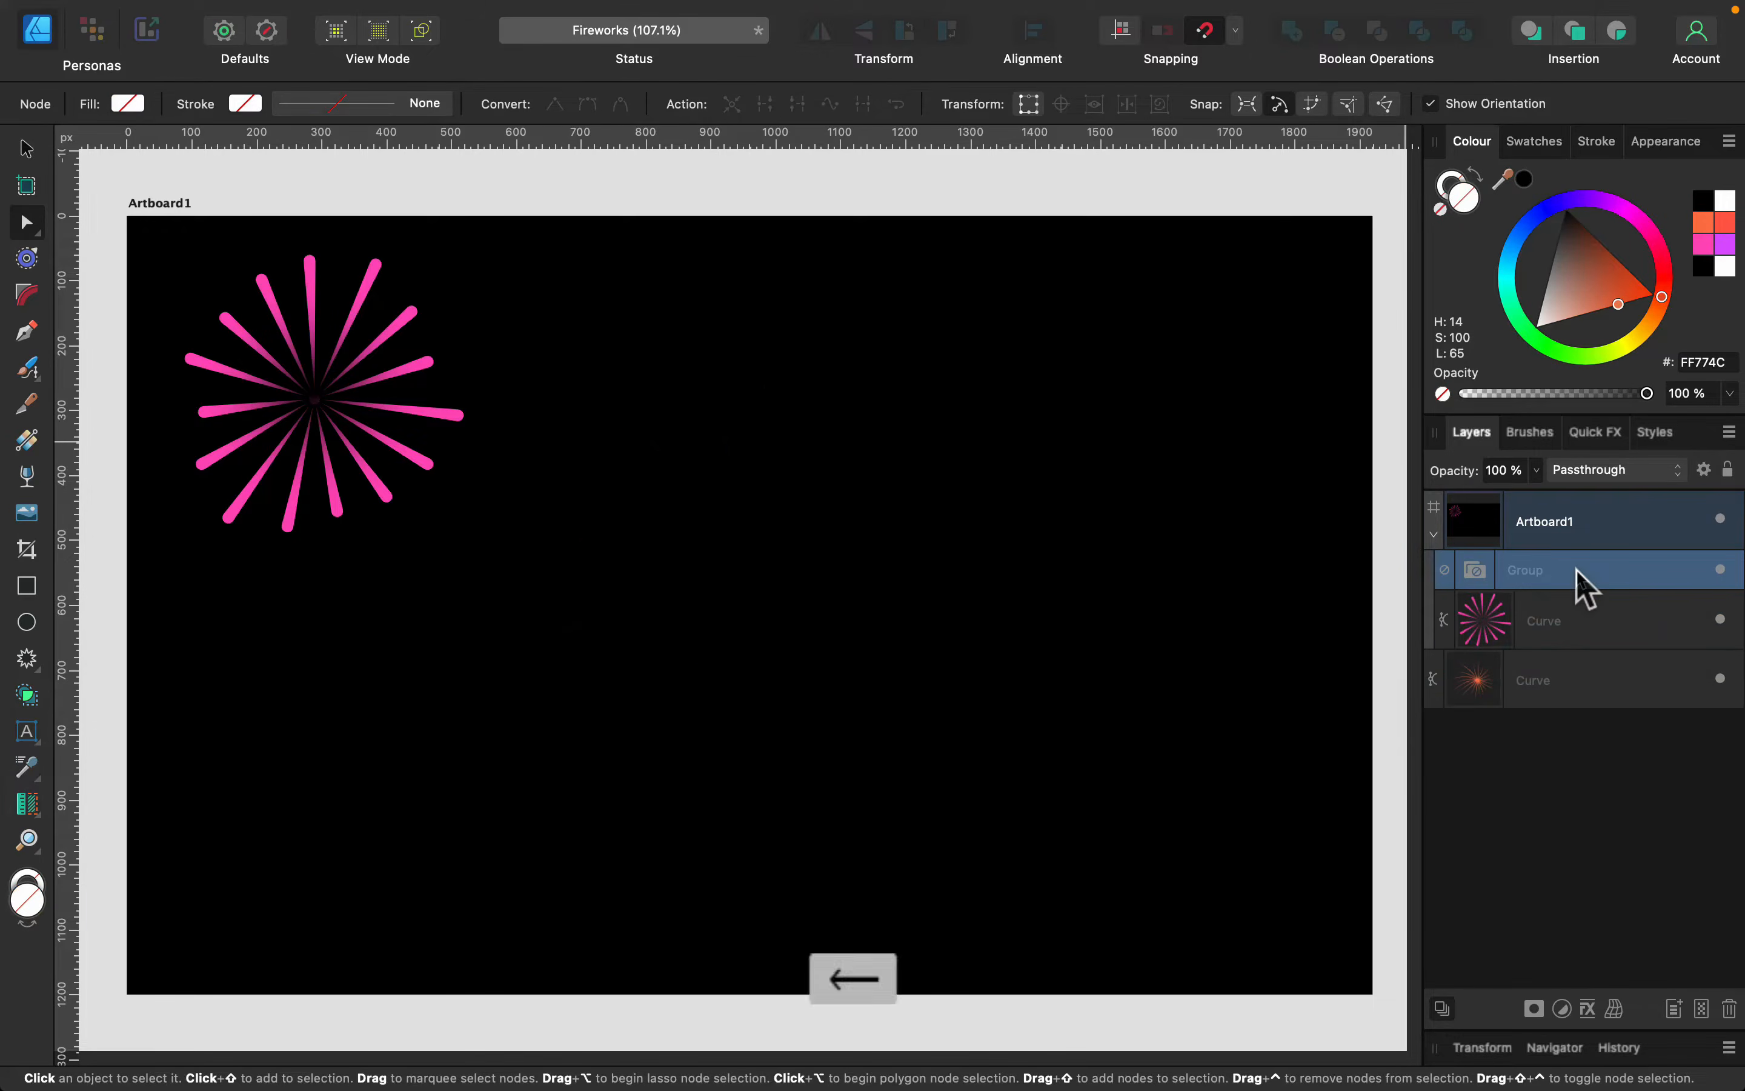
left_click(1576, 653)
left_click_drag(1577, 653, 1583, 548)
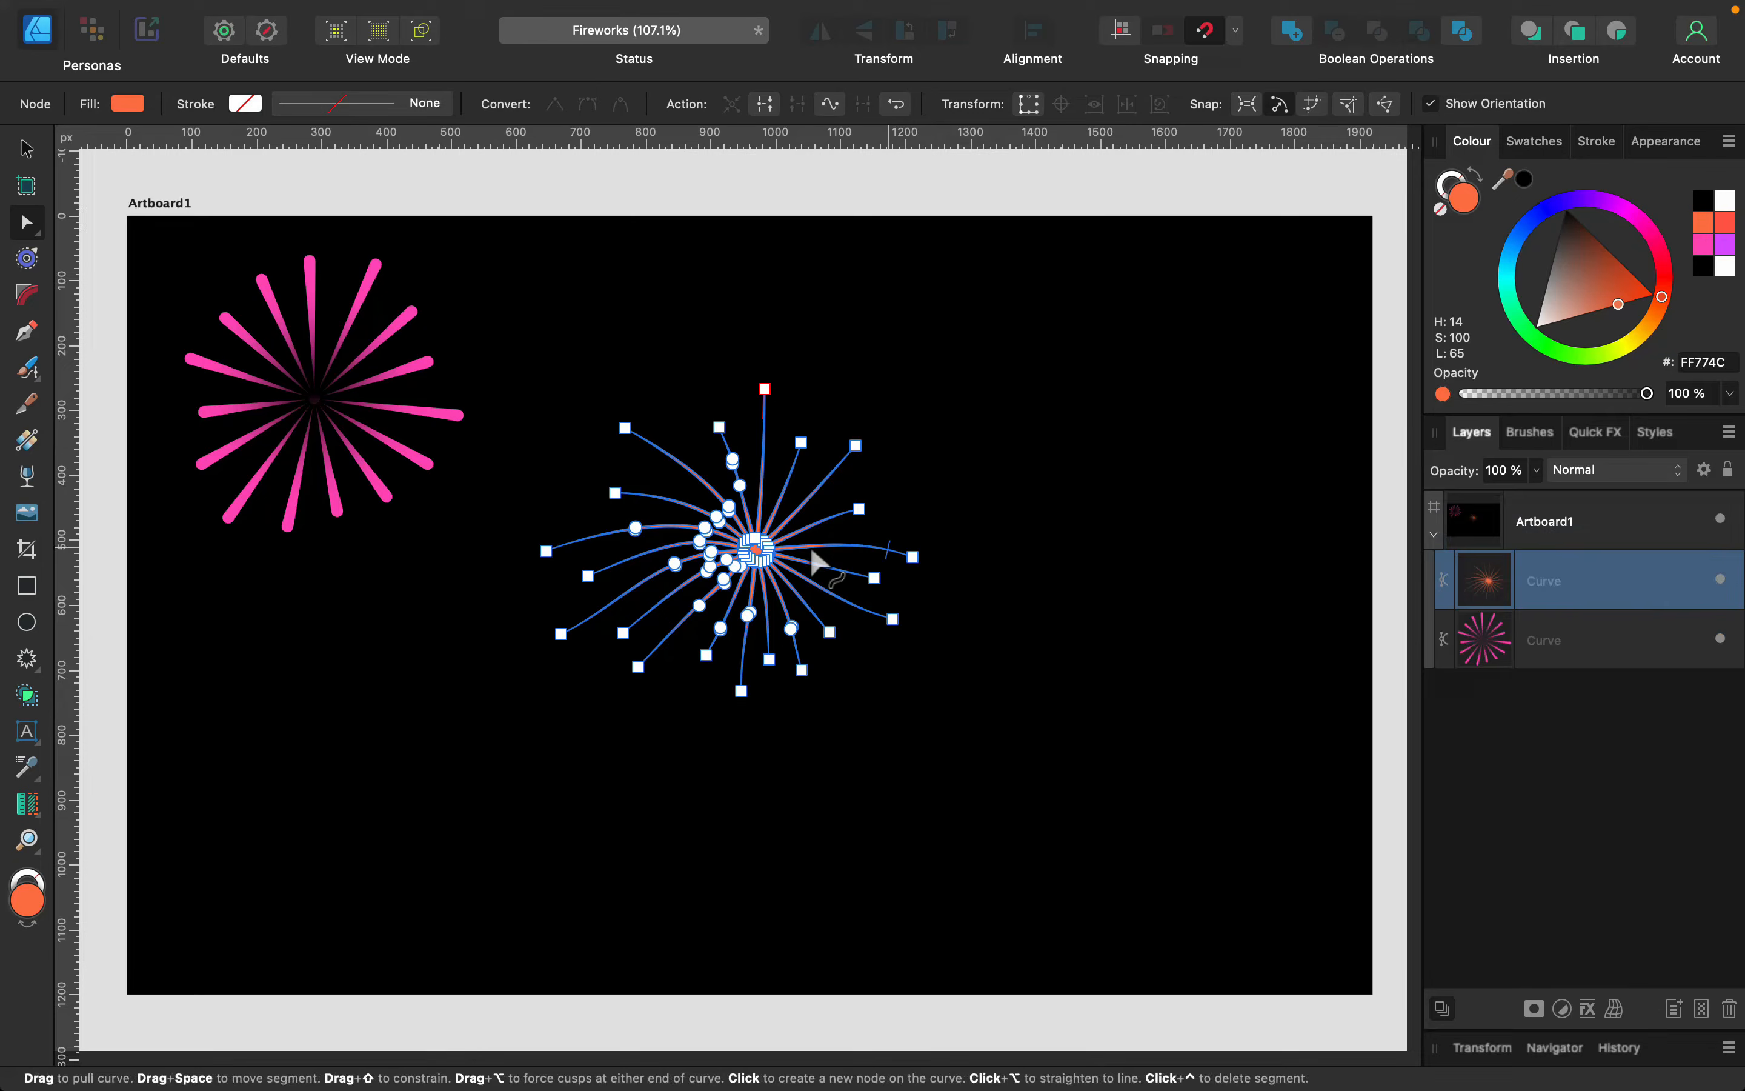
Move the orange starburst about 175 px up and 25 px left, beside the pink one
left_click(26, 150)
left_click_drag(786, 546, 769, 431)
left_click(633, 592)
left_click(766, 431)
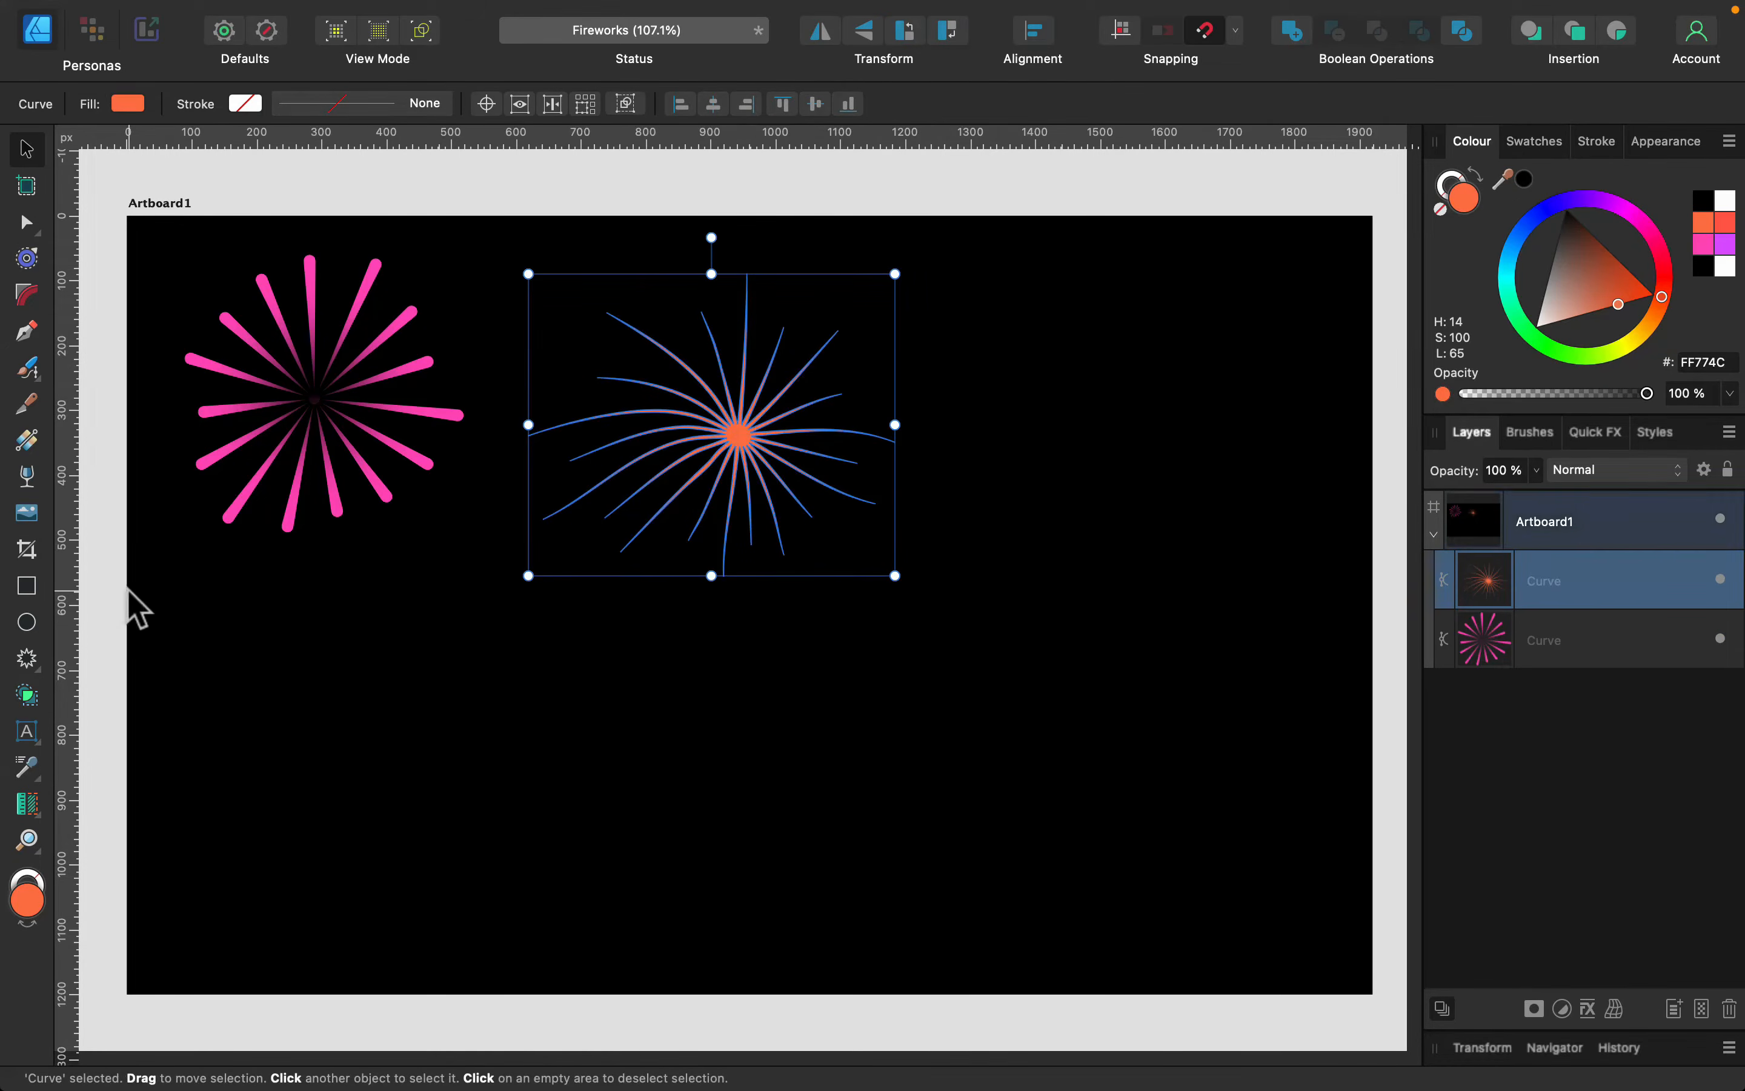
Give the orange starburst a reversed radial transparency fading towards its centre, and move it about 60 px left and 30 px up
key("y")
left_click_drag(738, 435, 696, 439)
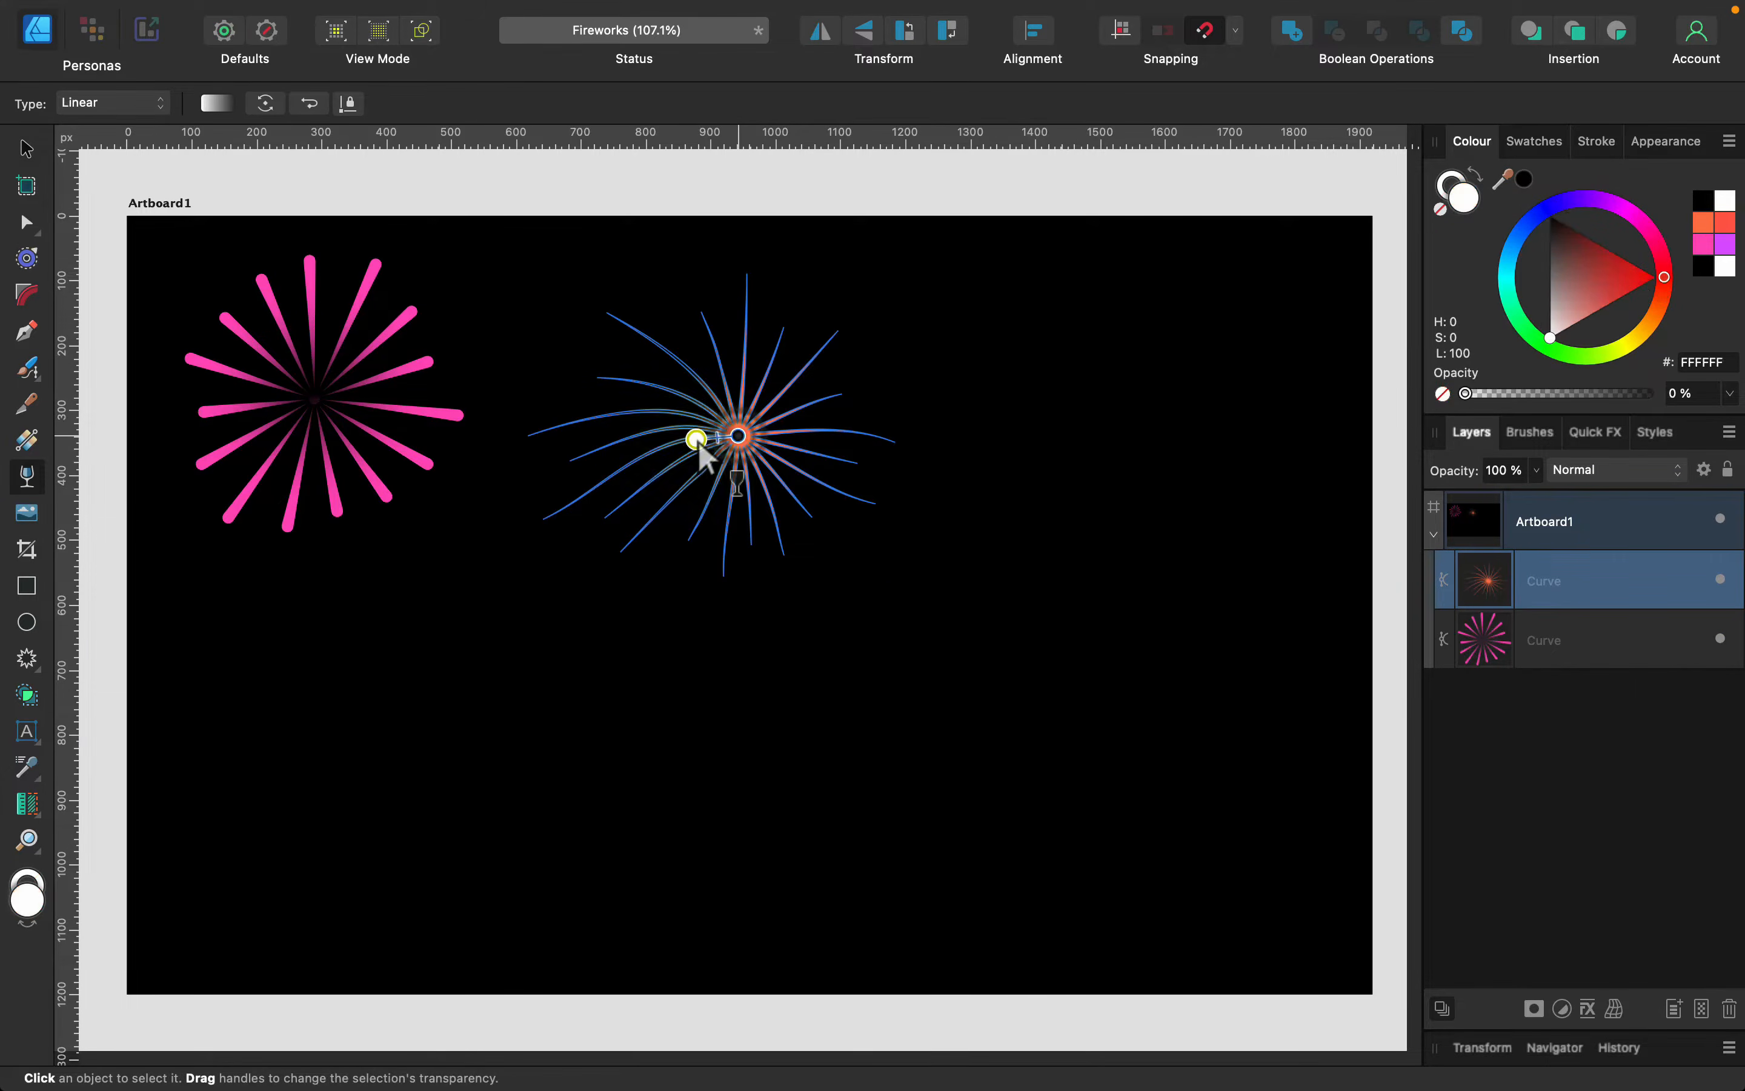
left_click(140, 122)
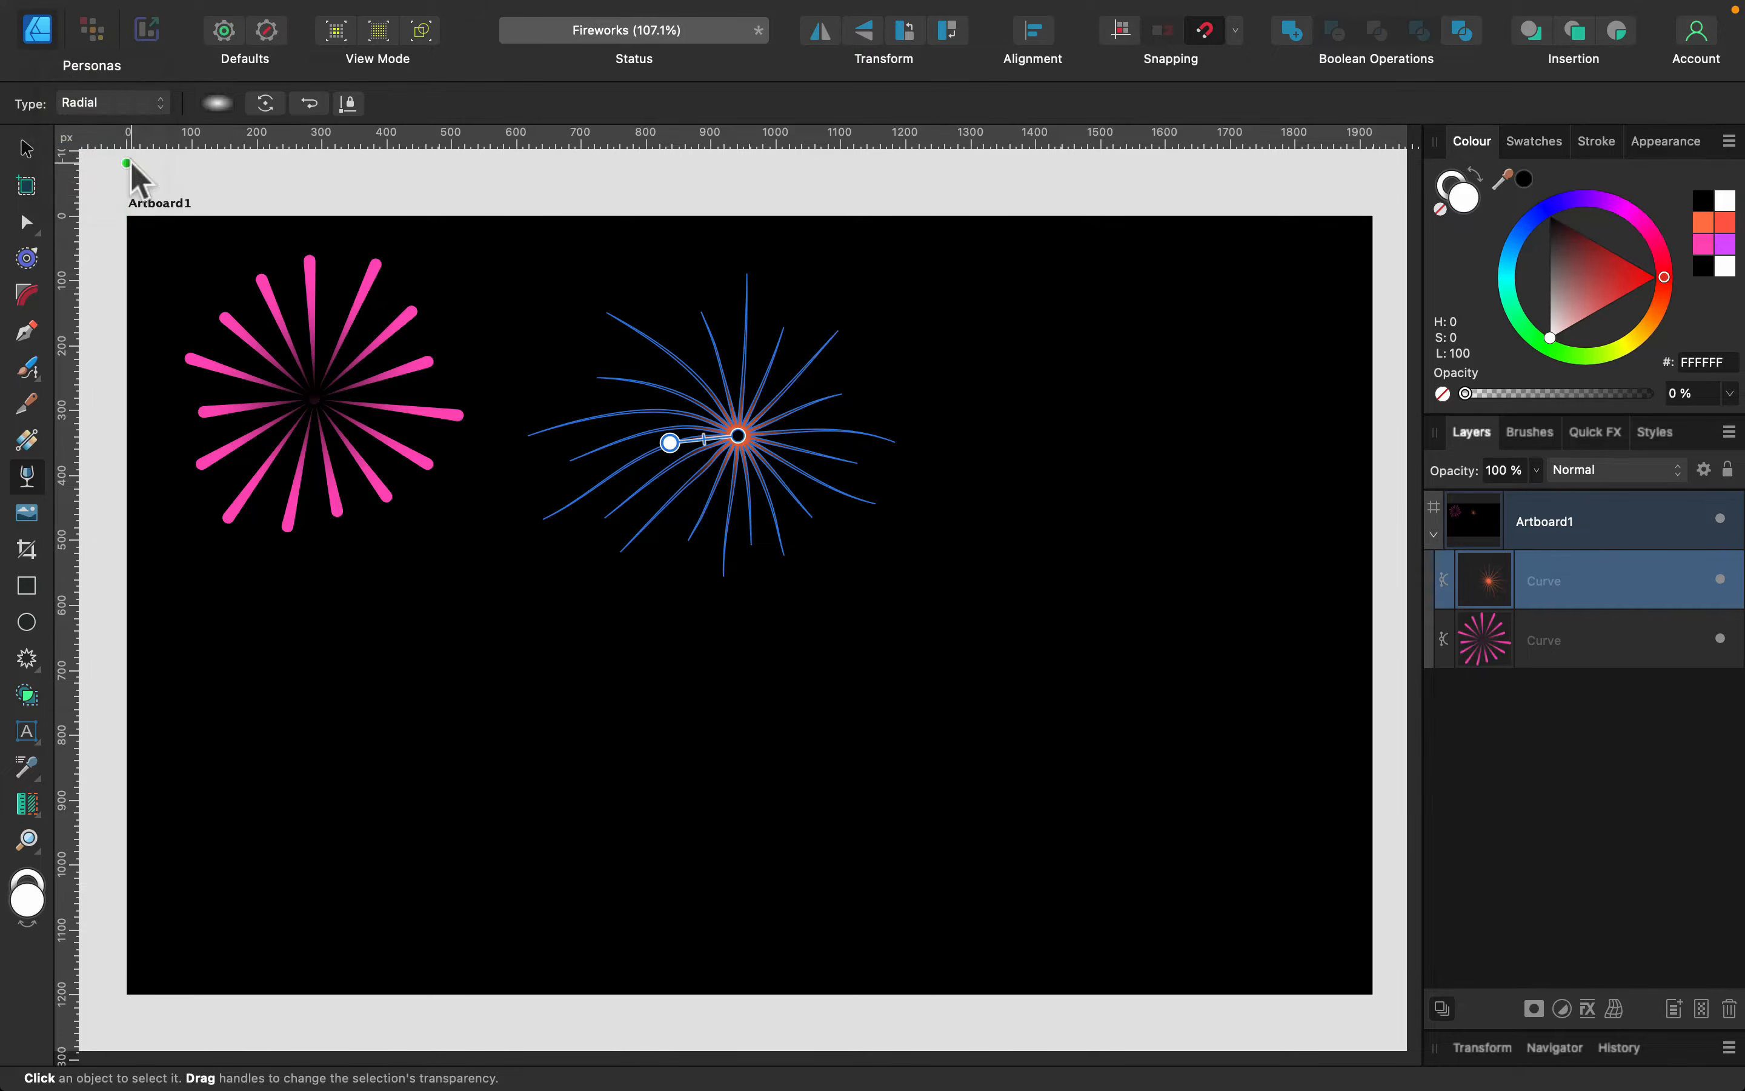
left_click(46, 148)
left_click(486, 251)
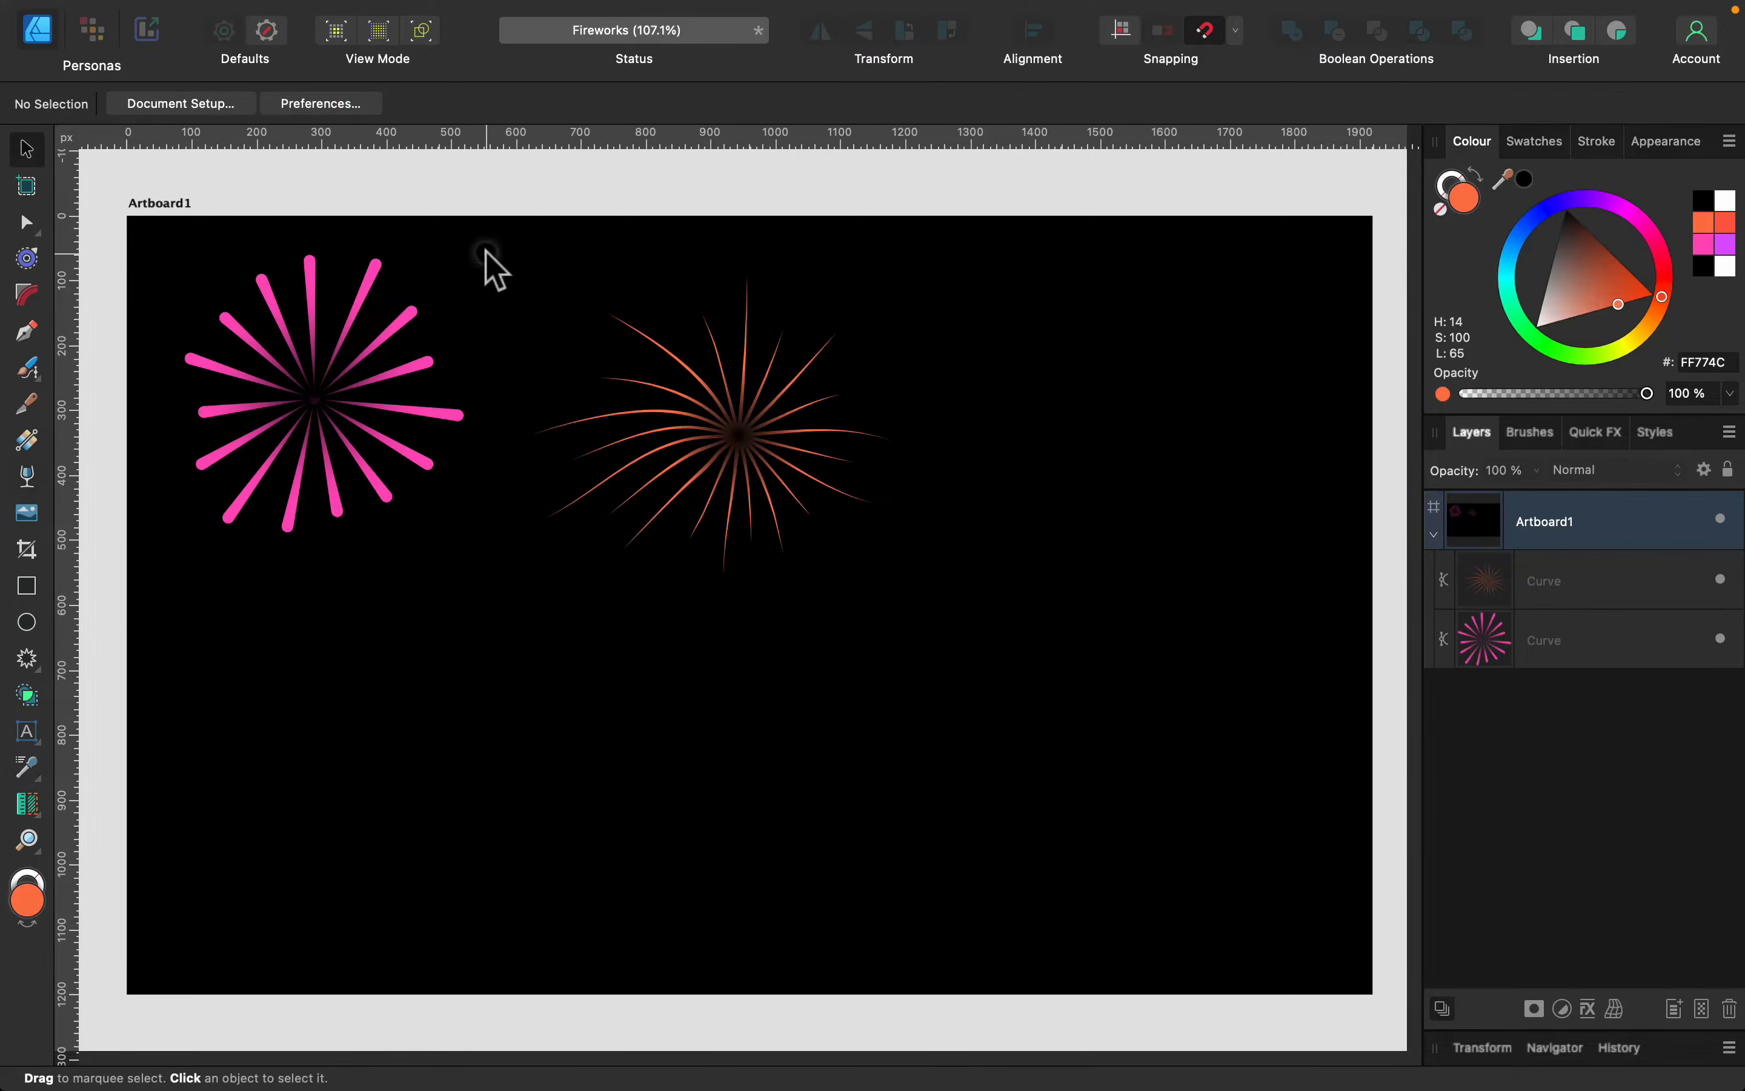
left_click_drag(757, 491, 702, 455)
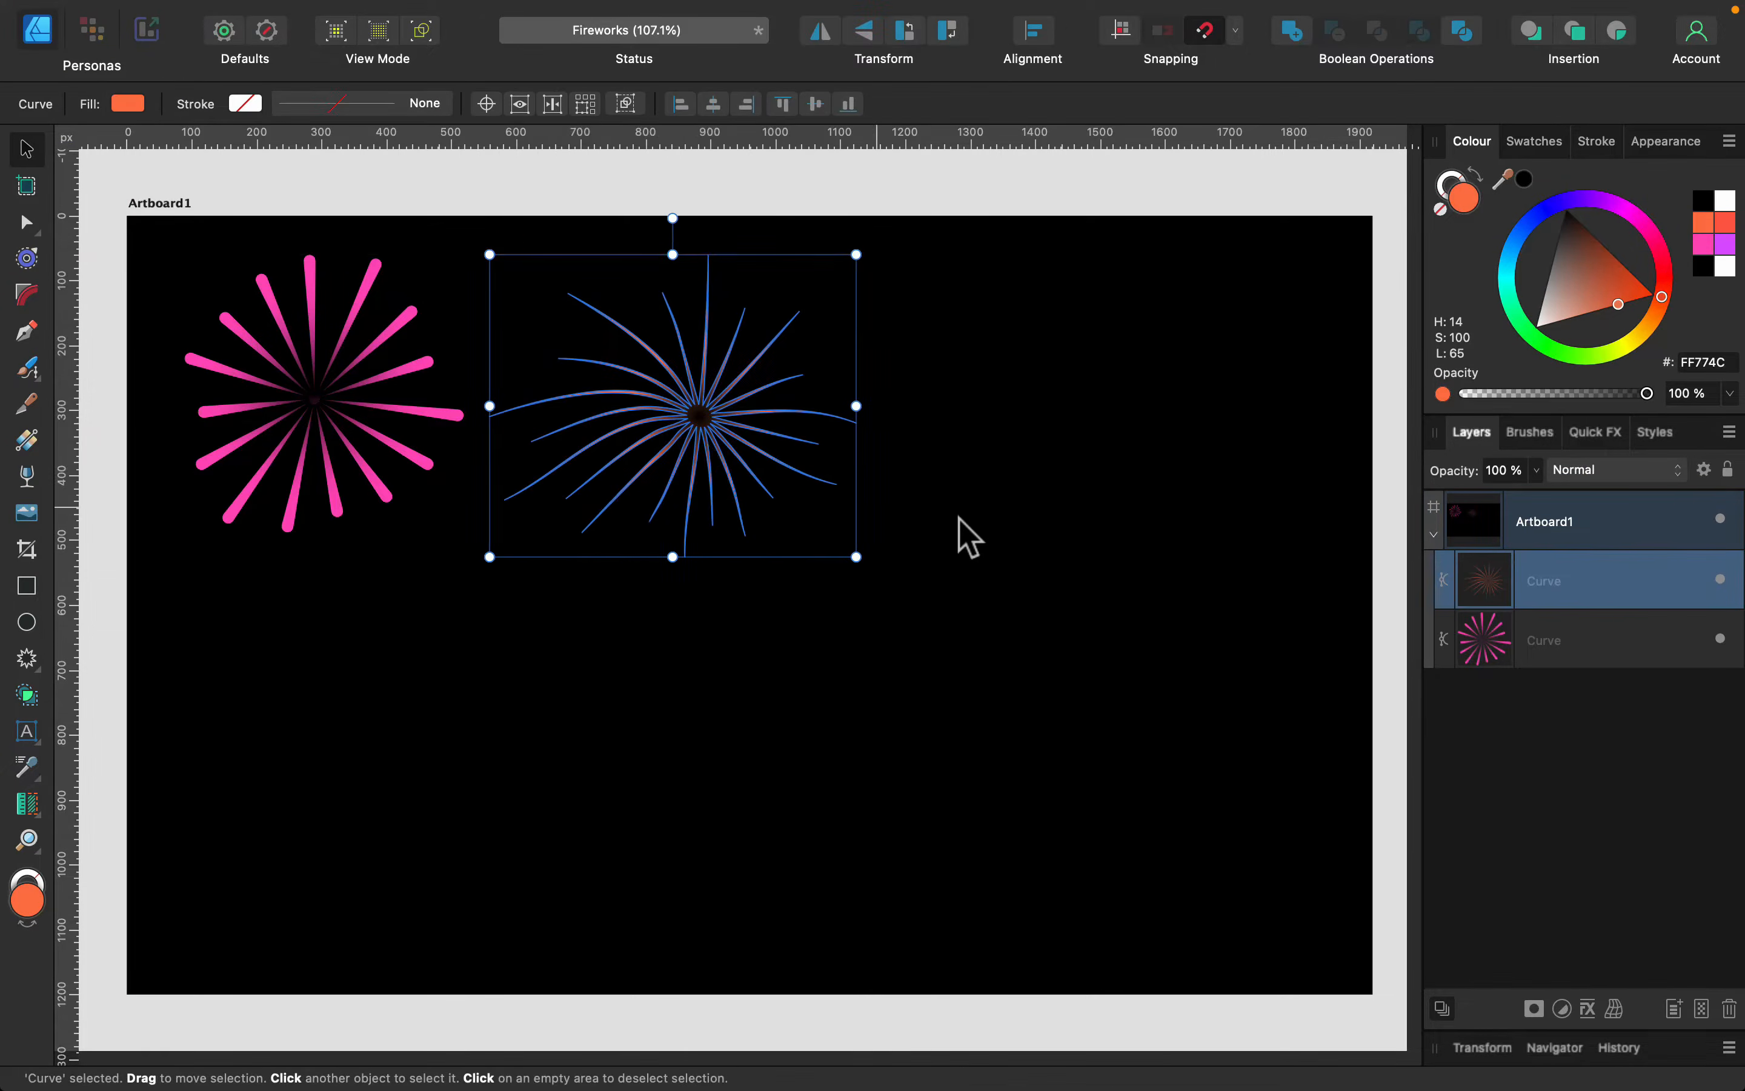
left_click(912, 634)
Draw a star about 400 px wide below the orange starburst and fill it with yellow-orange FFAF4C
left_click(45, 659)
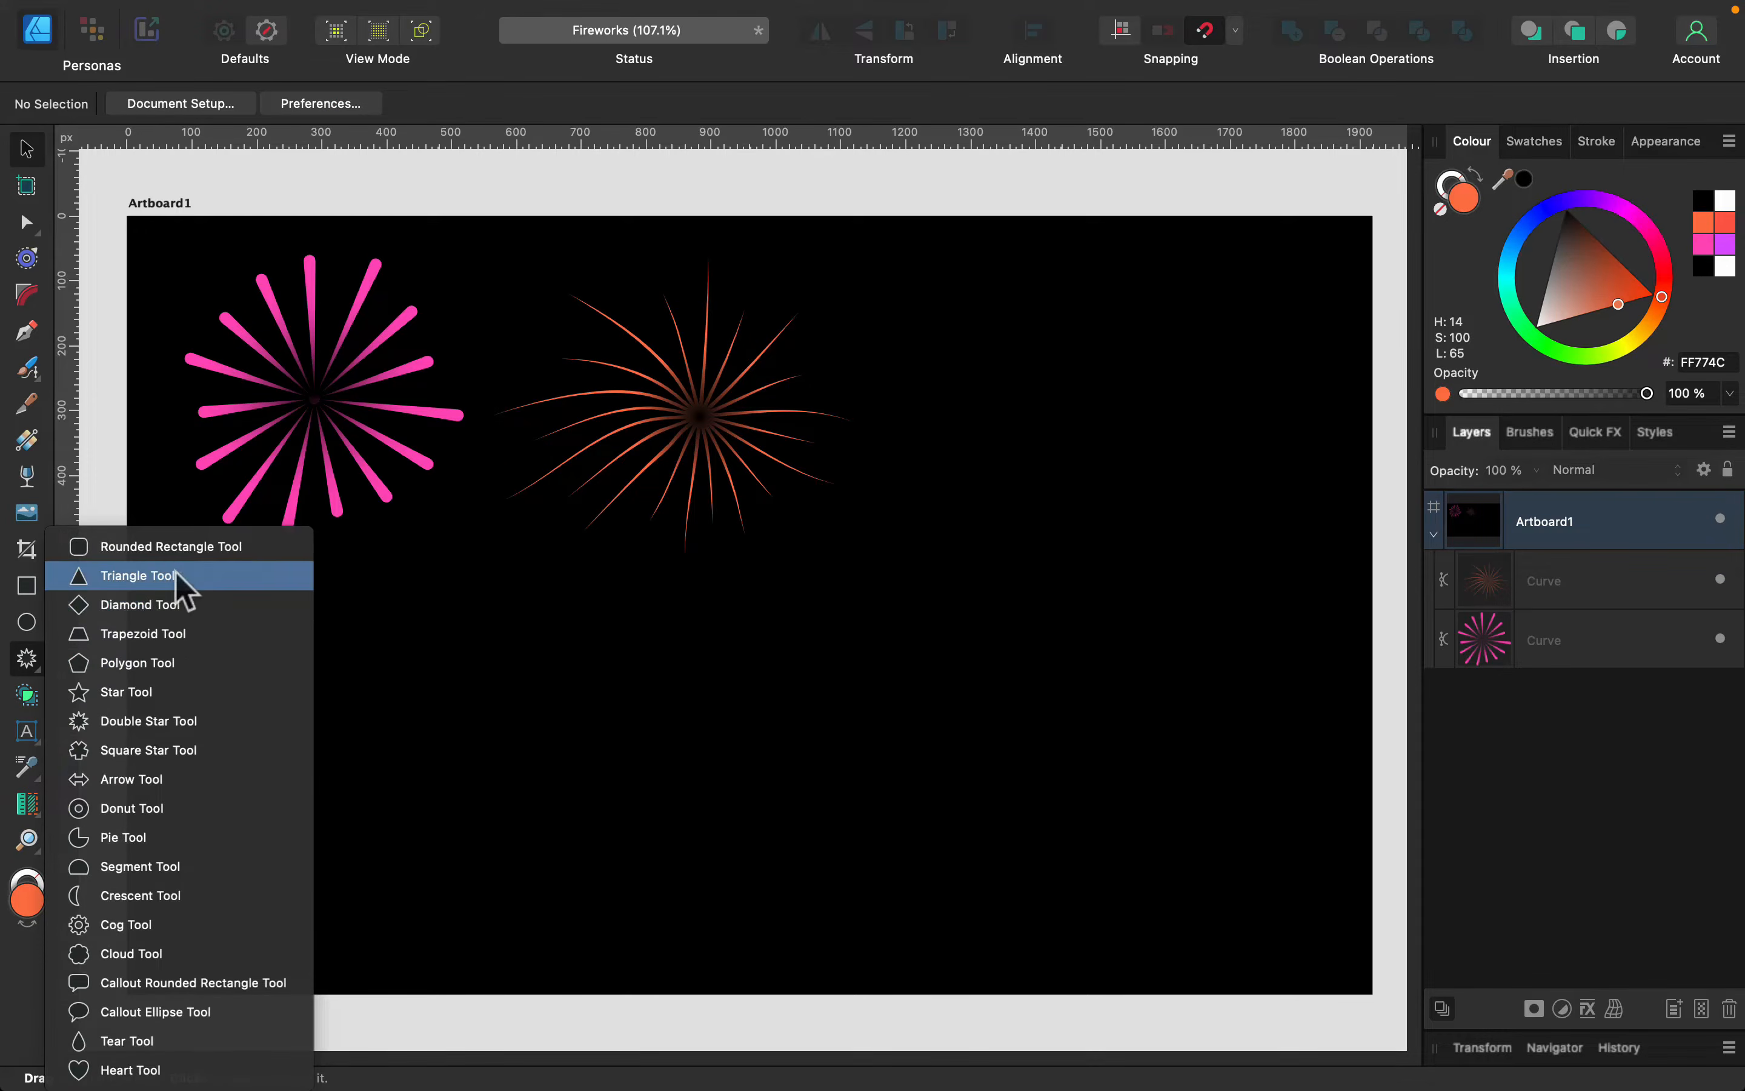
left_click(126, 691)
left_click_drag(581, 630, 839, 889)
left_click_drag(1663, 304, 1651, 320)
Give the new star 13 points and an inner radius of 8%
left_click(761, 103)
left_click_drag(759, 130, 796, 130)
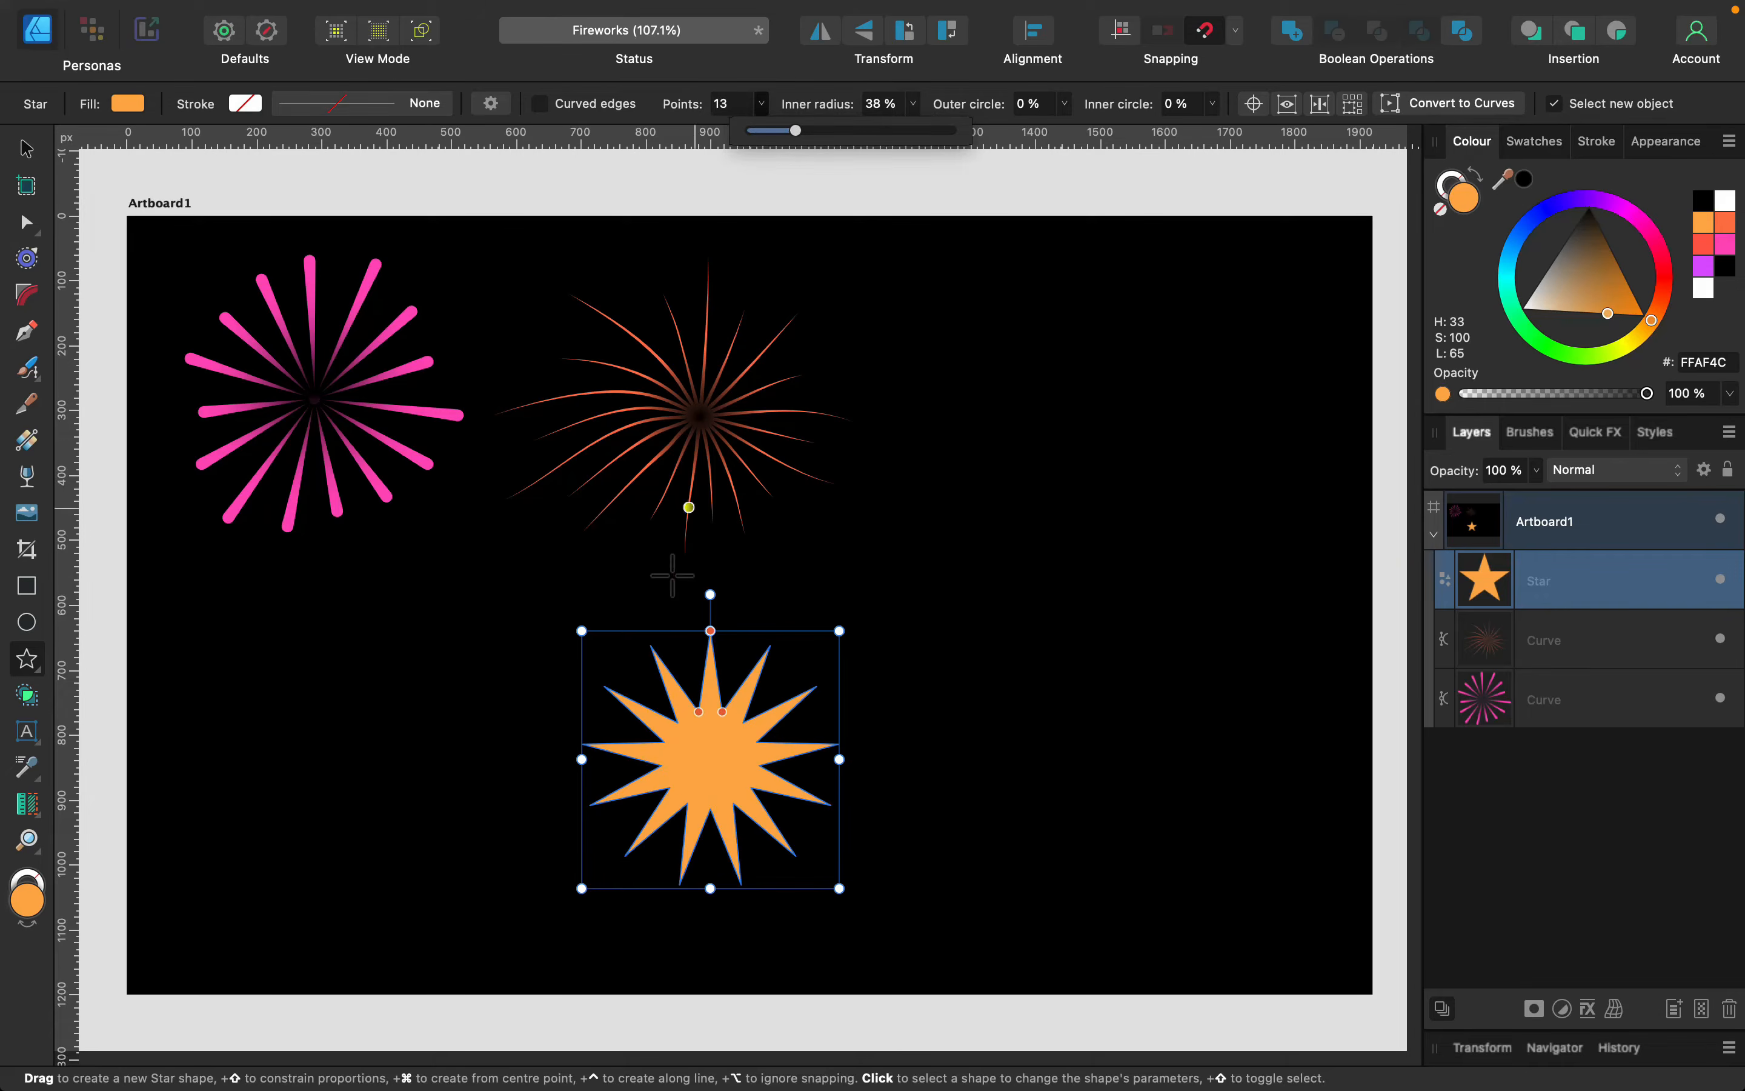
left_click_drag(729, 719, 710, 749)
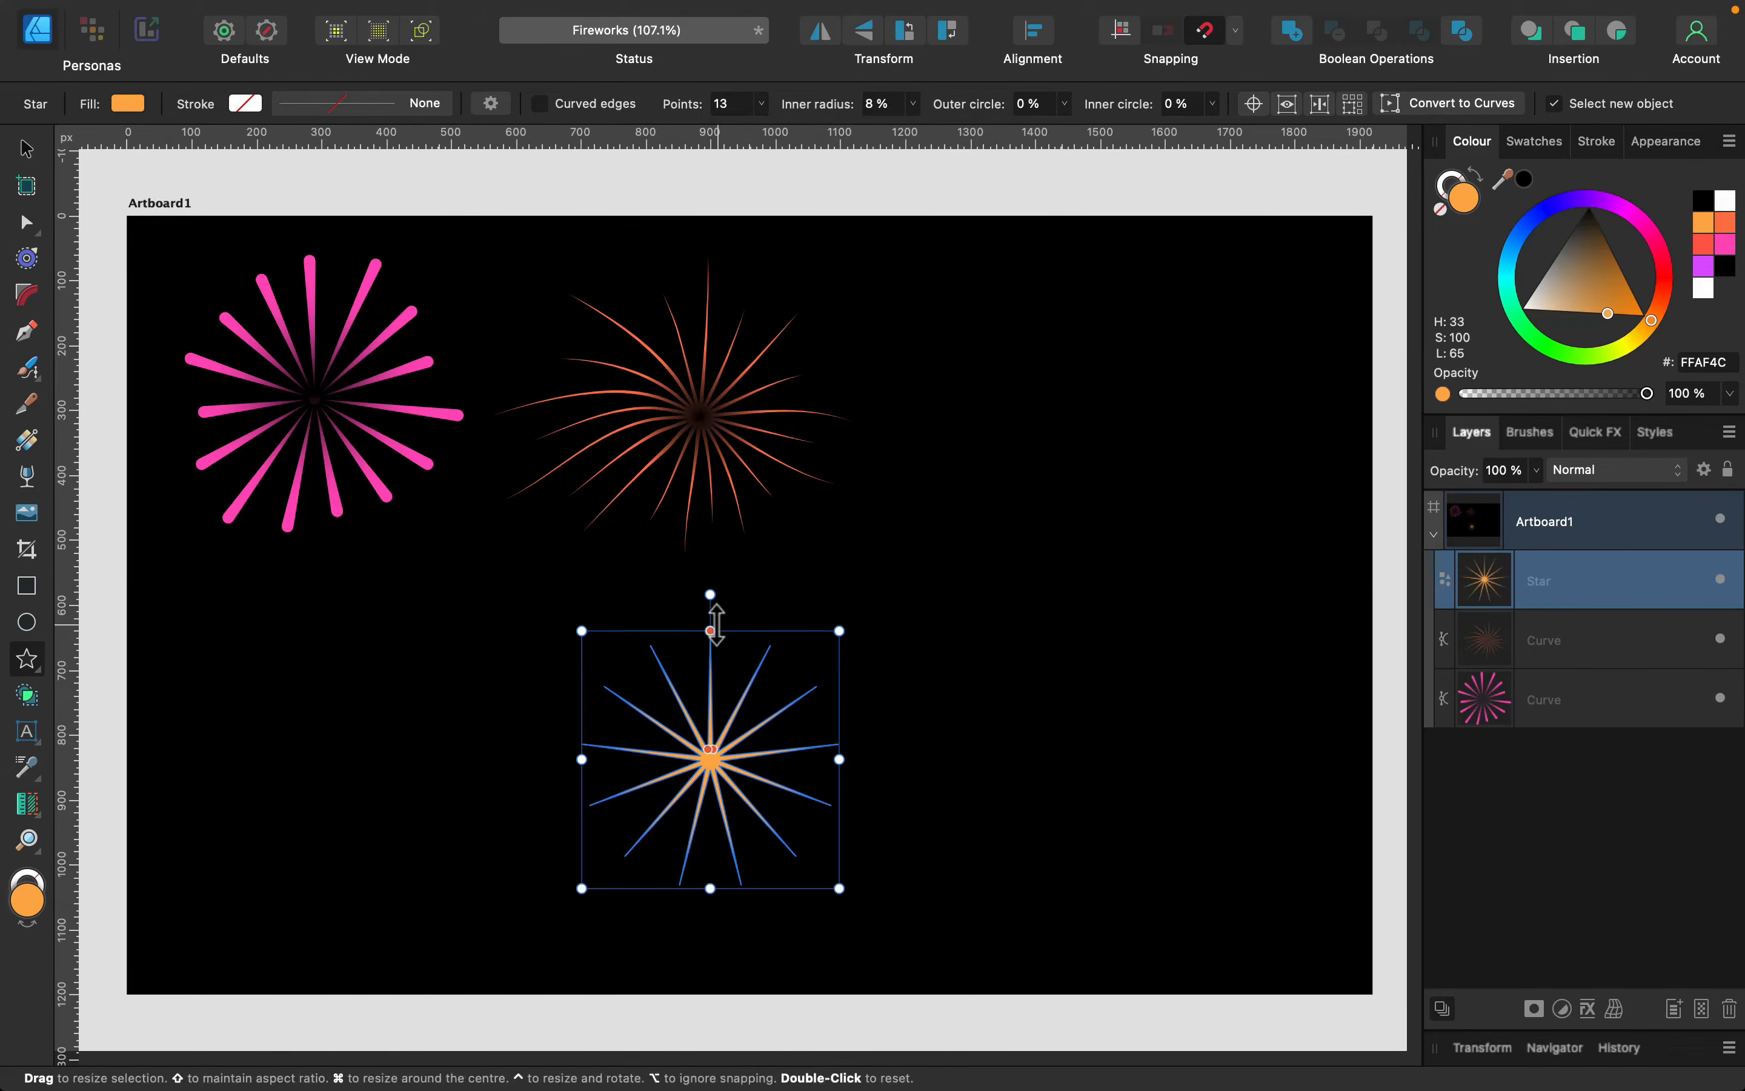
Set the new star's outer circle to 30% and inner radius to 0%, and enlarge it to about 550 px wide
left_click_drag(713, 628, 710, 633)
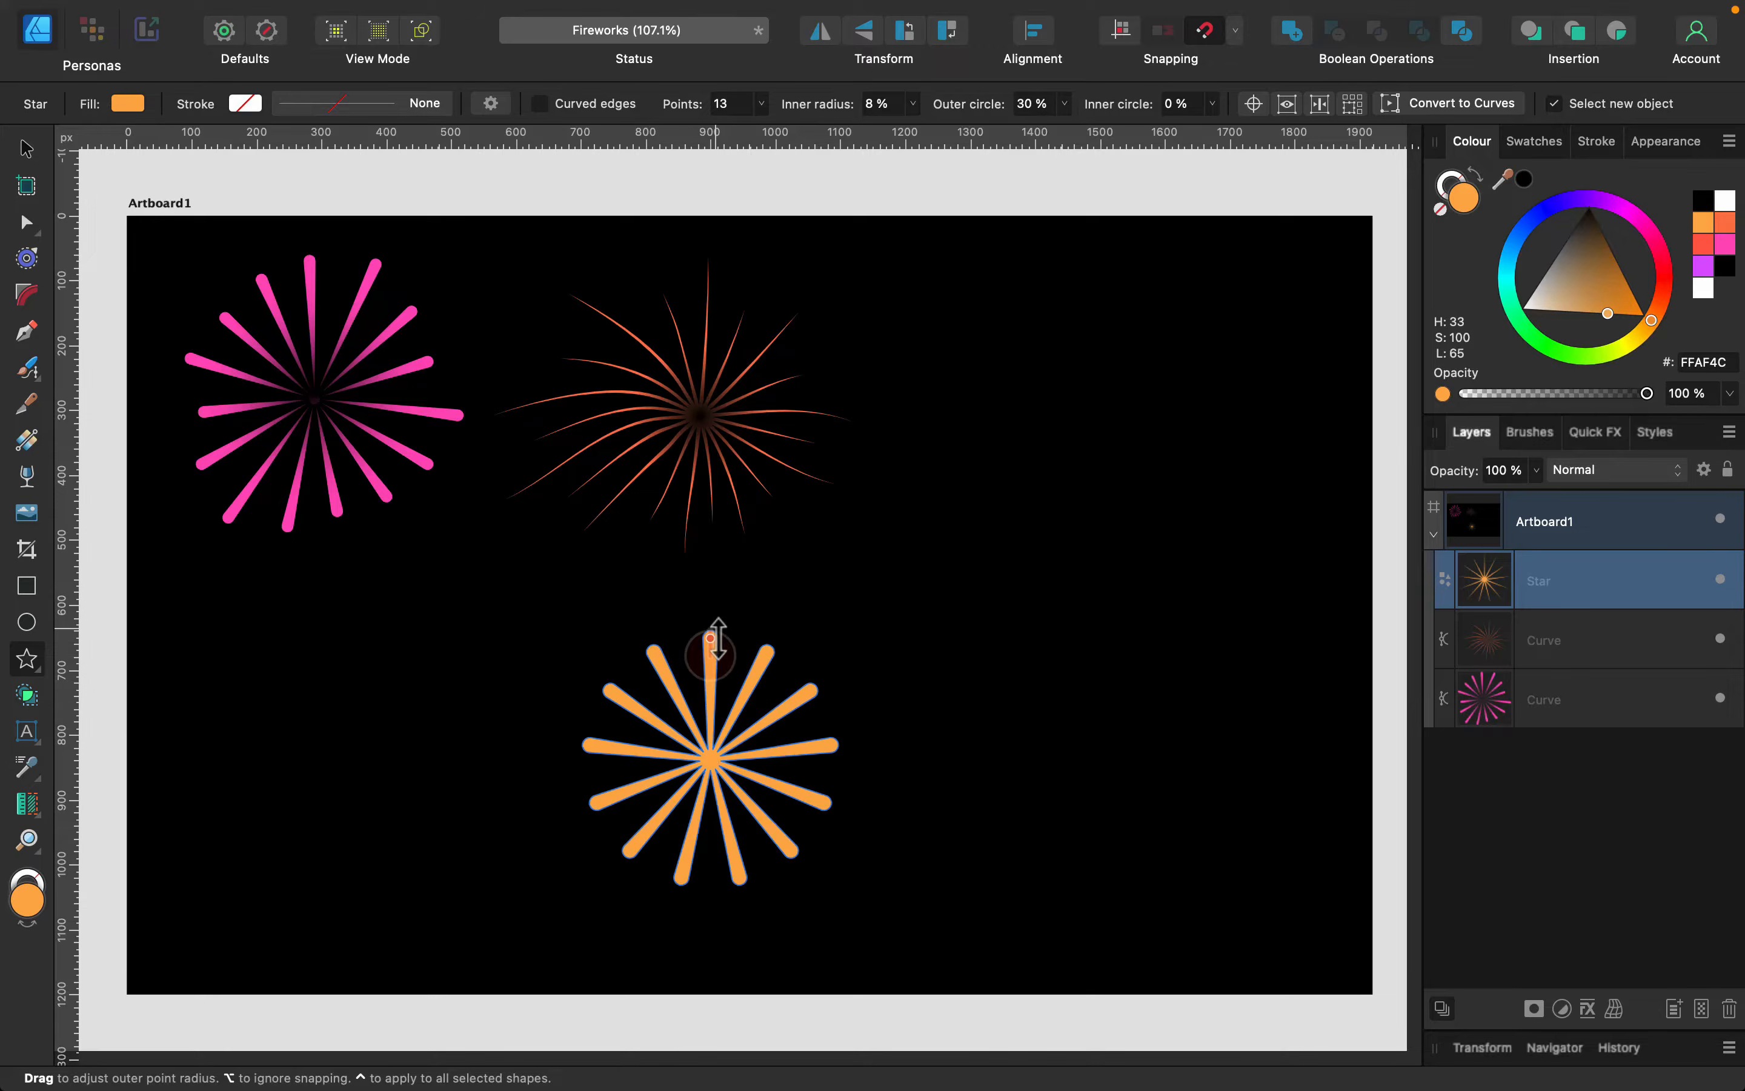
left_click_drag(714, 742, 710, 757)
key("v")
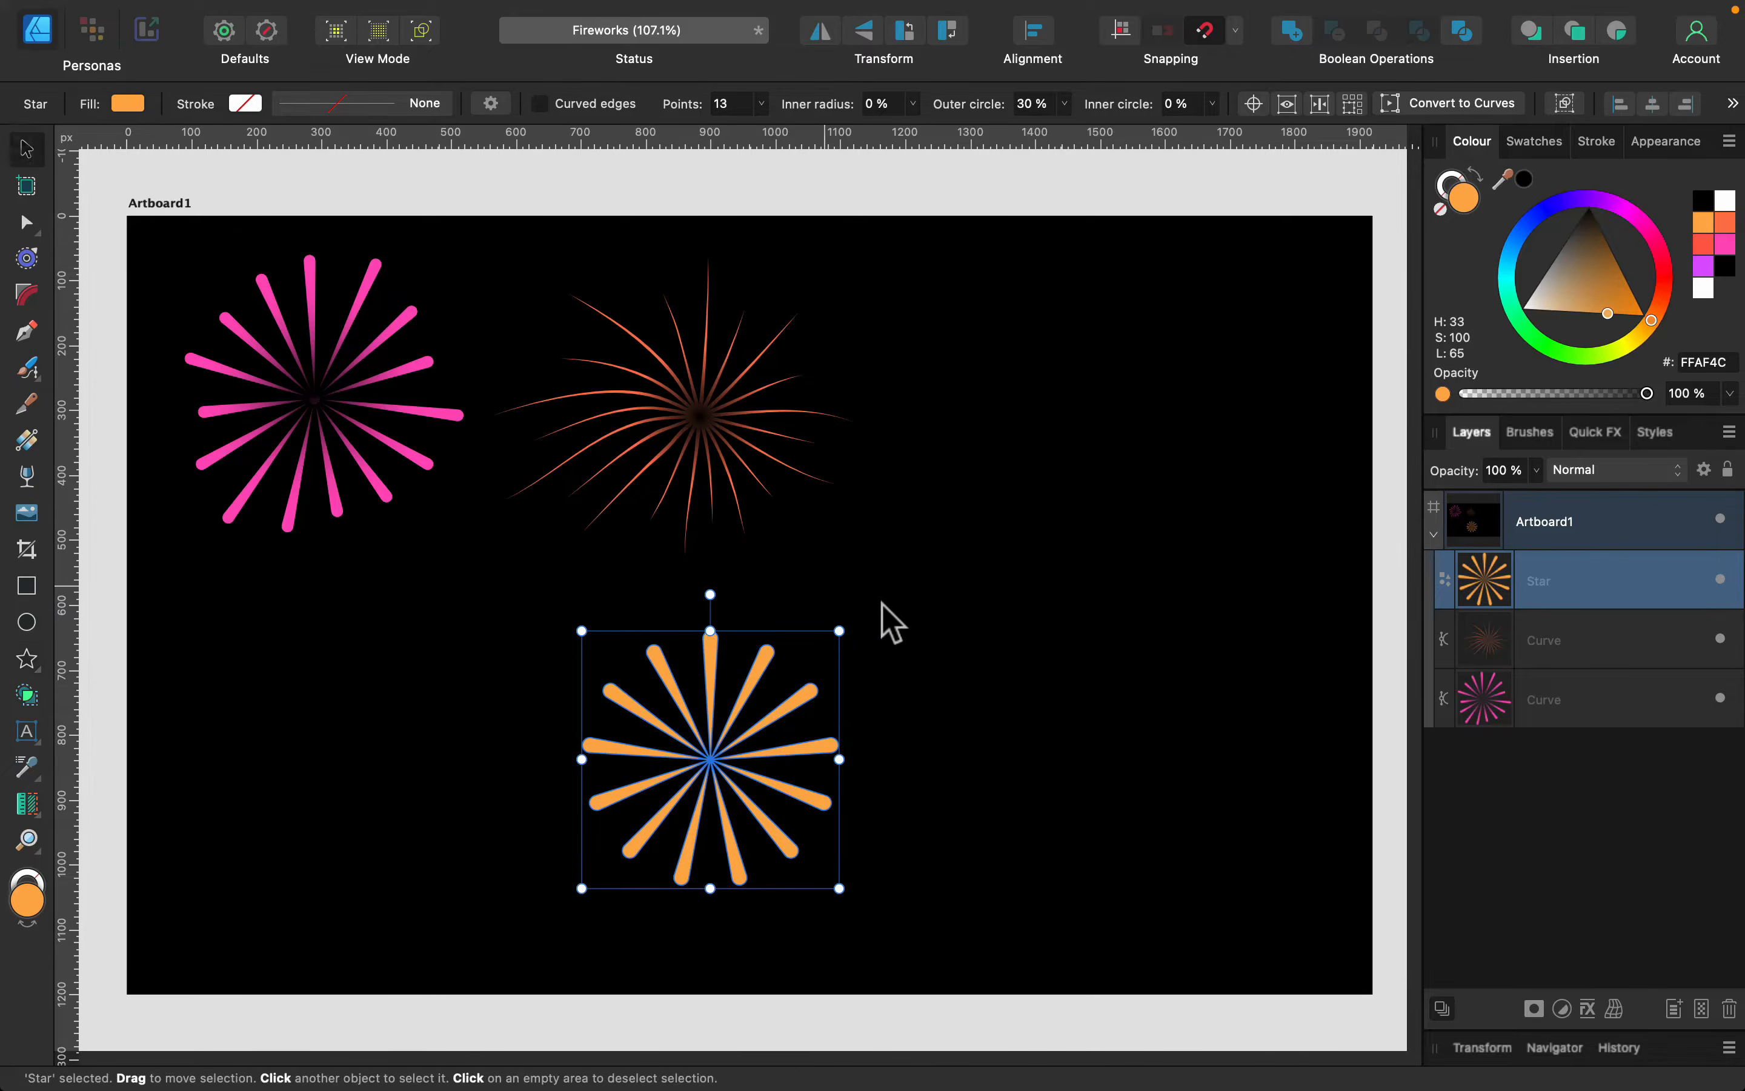
left_click_drag(839, 632, 938, 533)
Duplicate the enlarged star, and give the copy 11 points and an orange FF764C fill
mouse_move(861, 704)
left_mouse_down()
mouse_move(1145, 610)
mouse_move(990, 718)
mouse_move(832, 701)
left_mouse_up()
left_click(759, 103)
left_click_drag(757, 132, 748, 131)
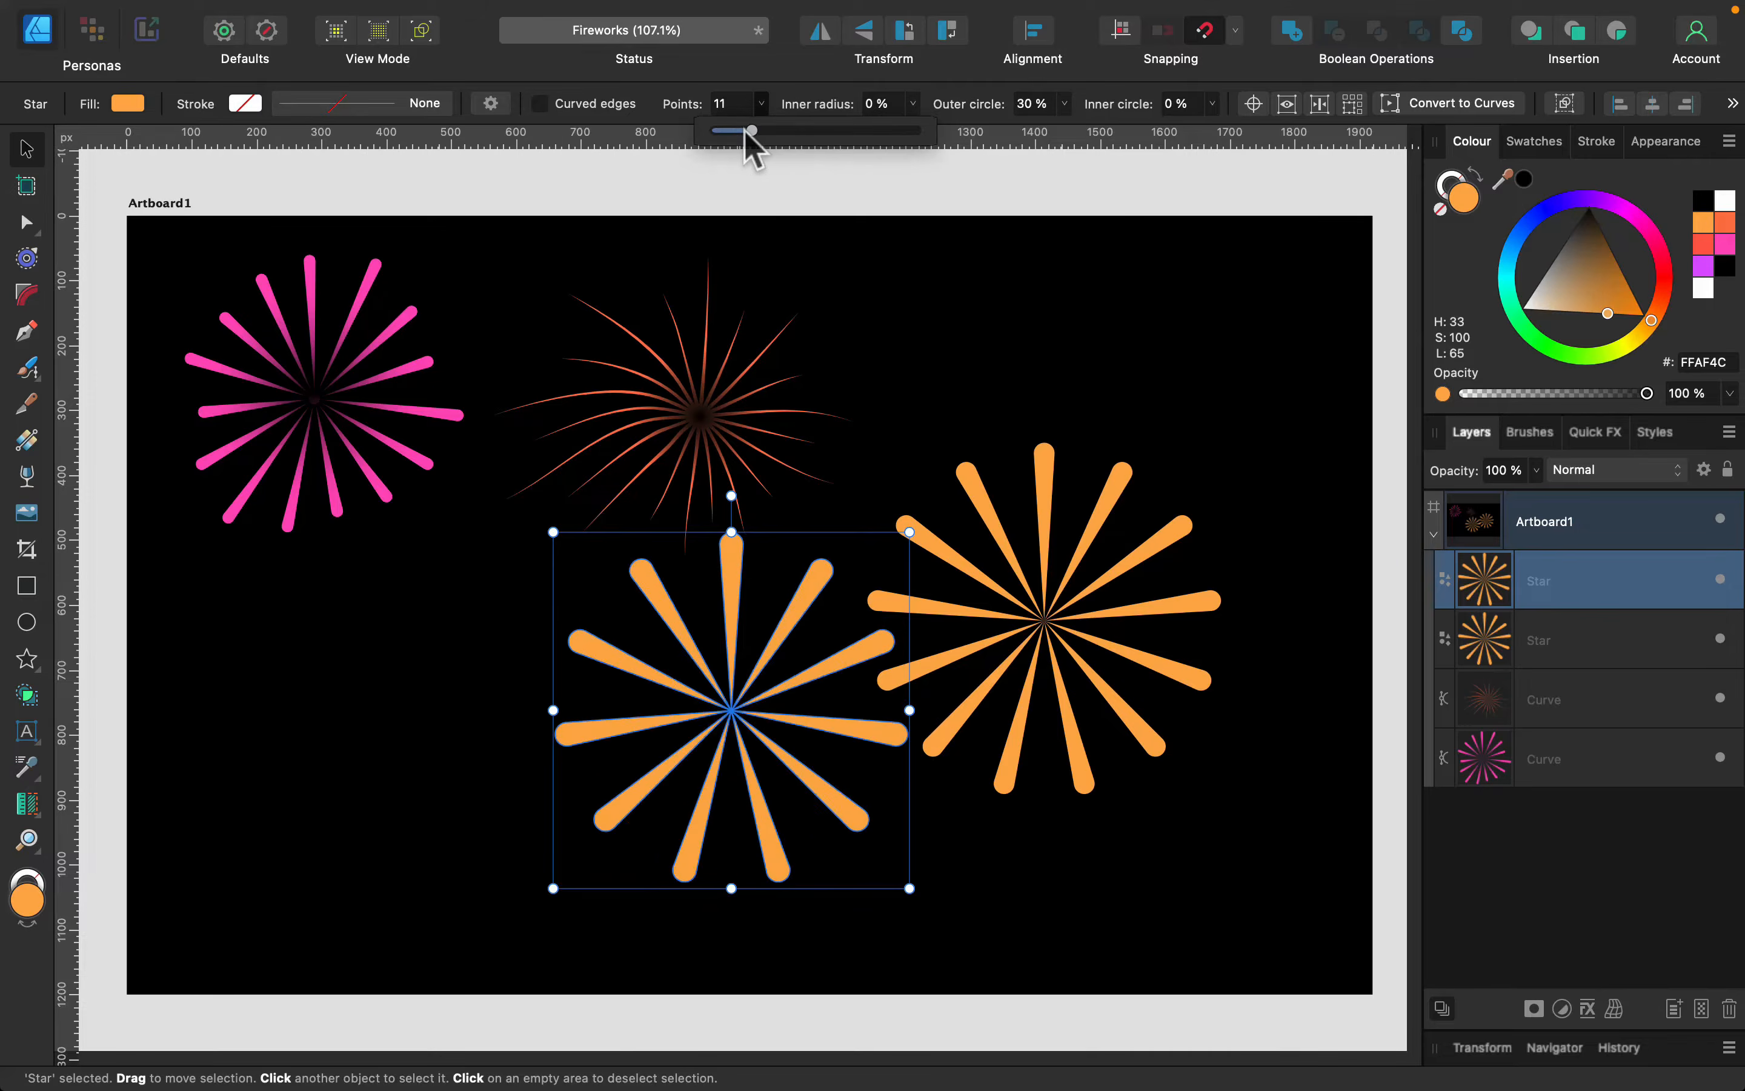
left_click_drag(1651, 319, 1662, 295)
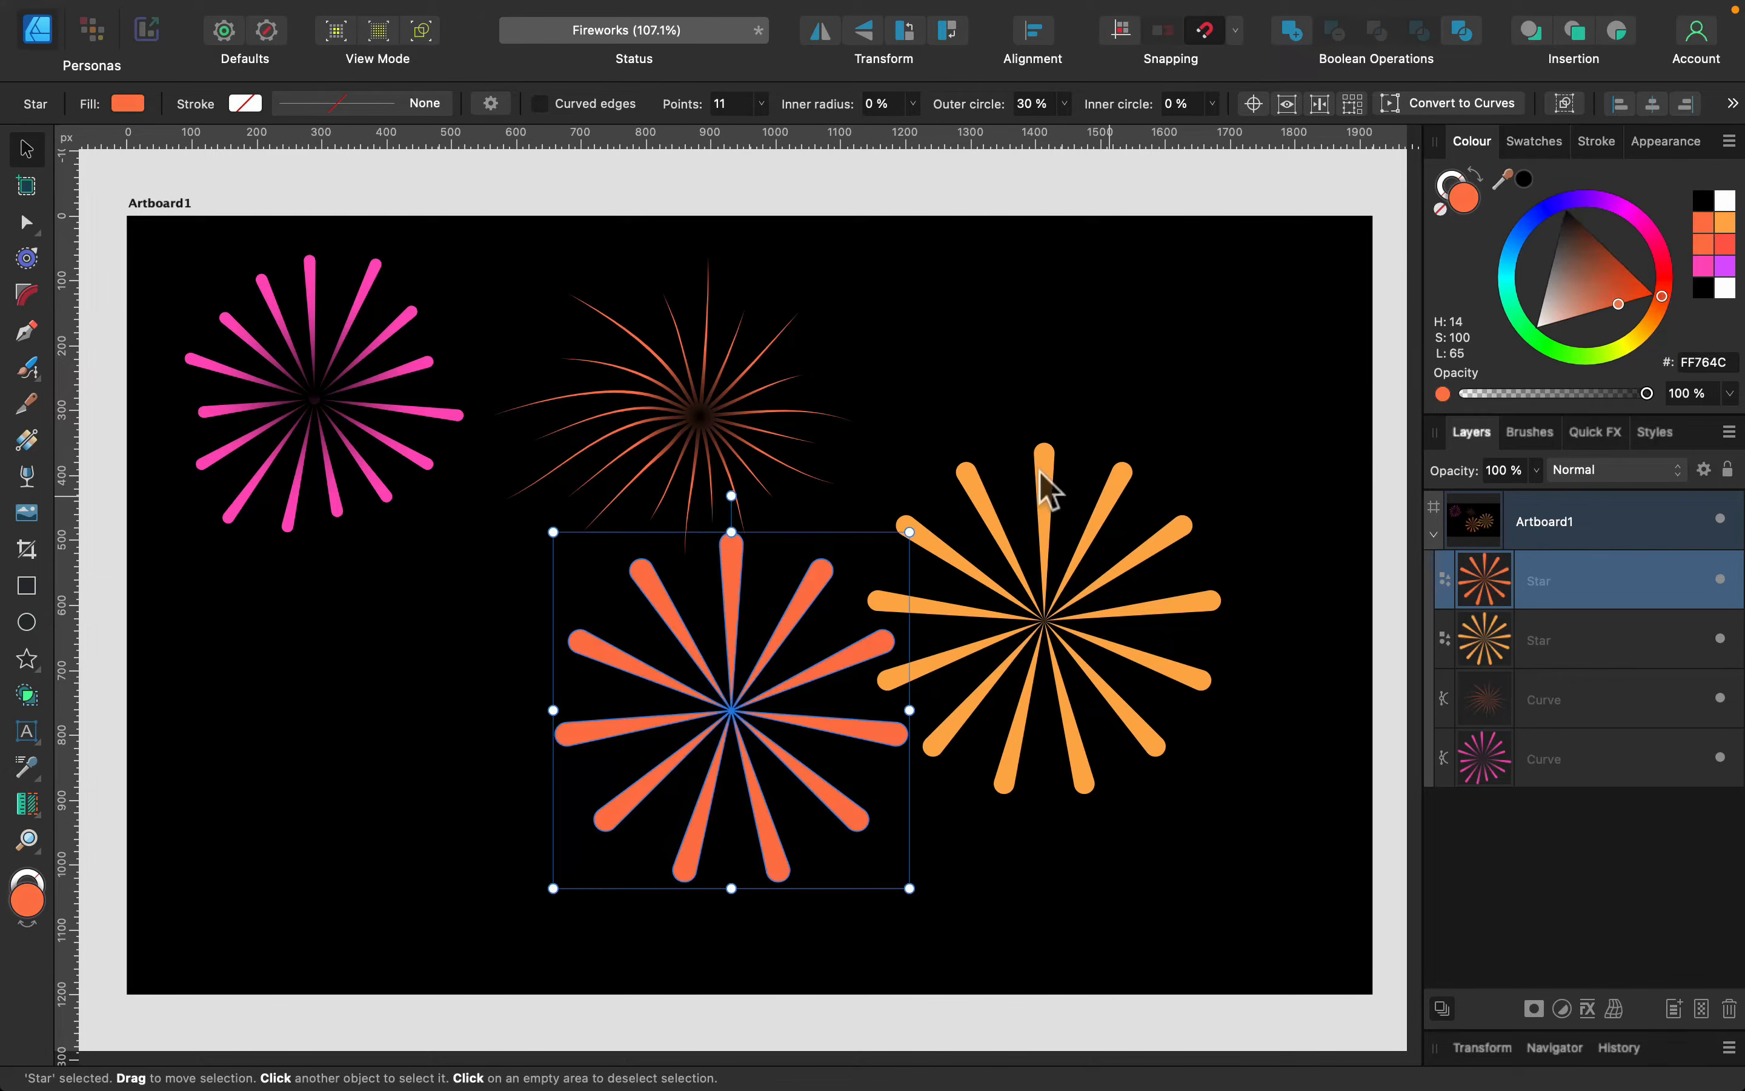
Centre the orange star over the yellow-orange one at about 465 px wide, and rotate it by -7.1°
left_click_drag(819, 667, 1147, 587)
left_click_drag(1236, 451, 1183, 504)
left_click_drag(1120, 621, 1142, 582)
left_click_drag(1206, 459, 1242, 468)
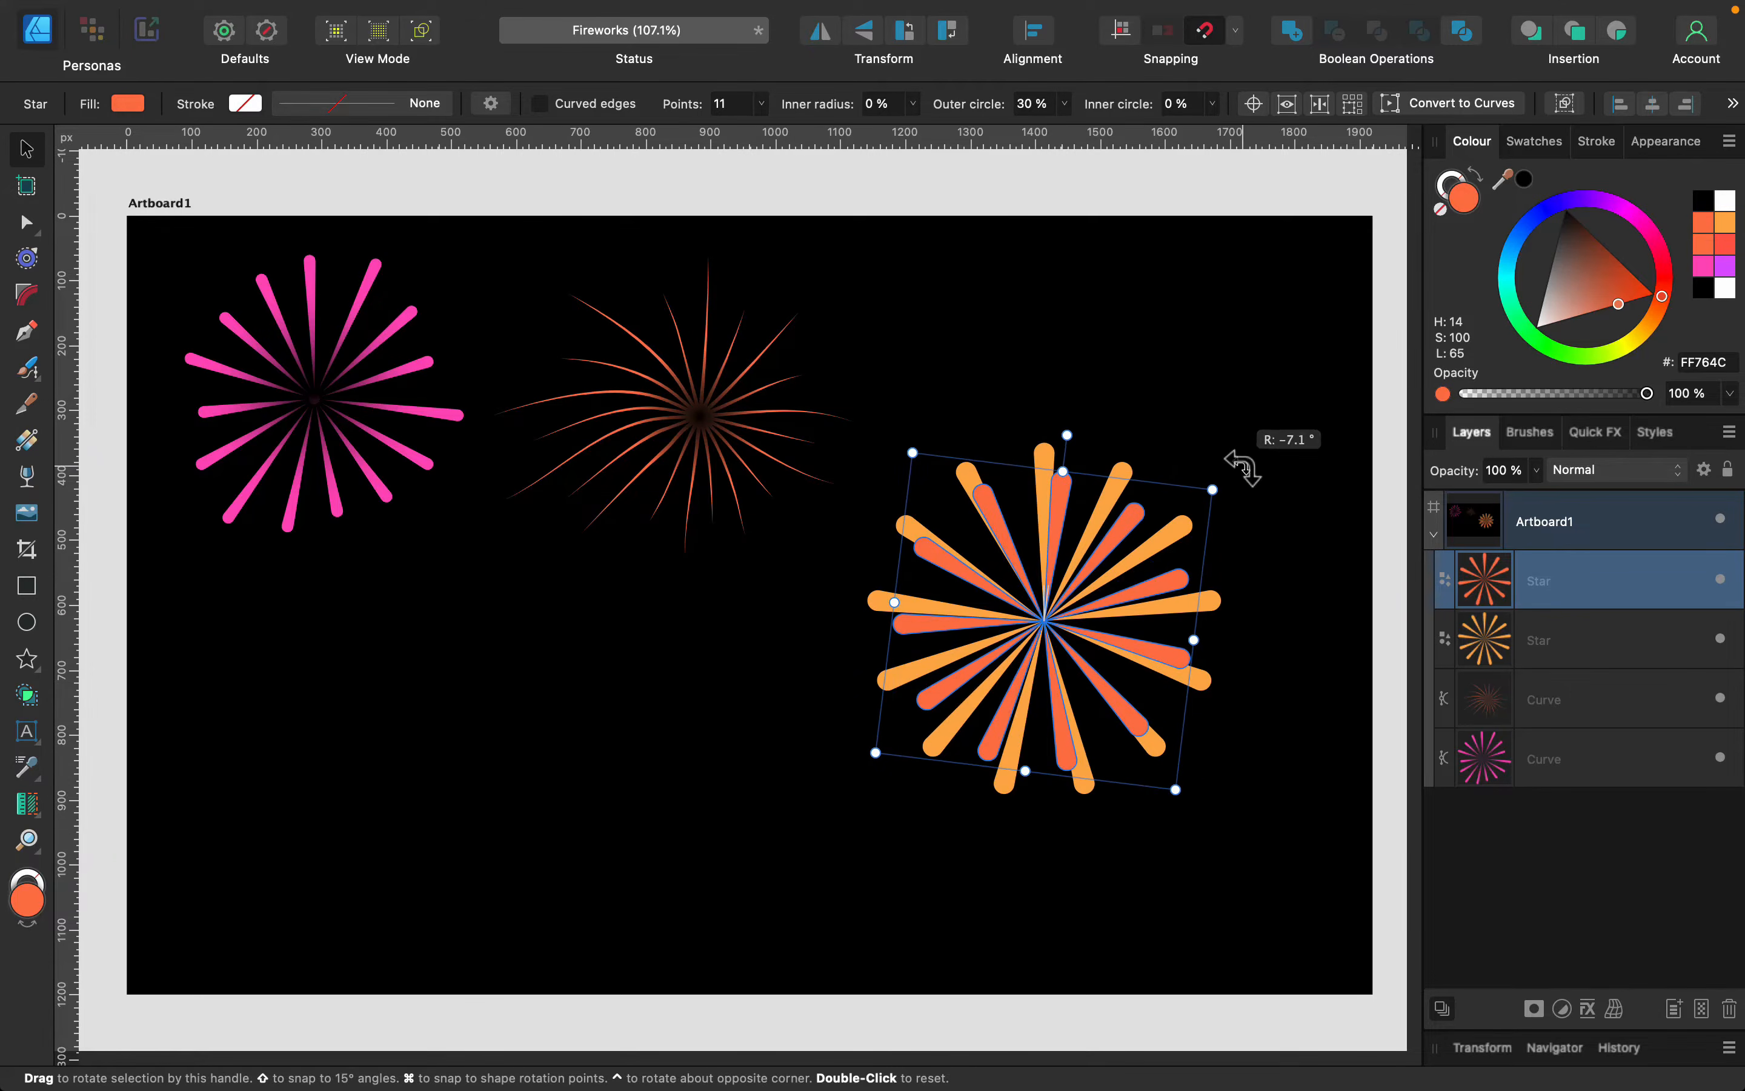
Convert both overlapping stars to curves so their ray tips can be edited as nodes
left_click(958, 479, "shift")
left_click(490, 105)
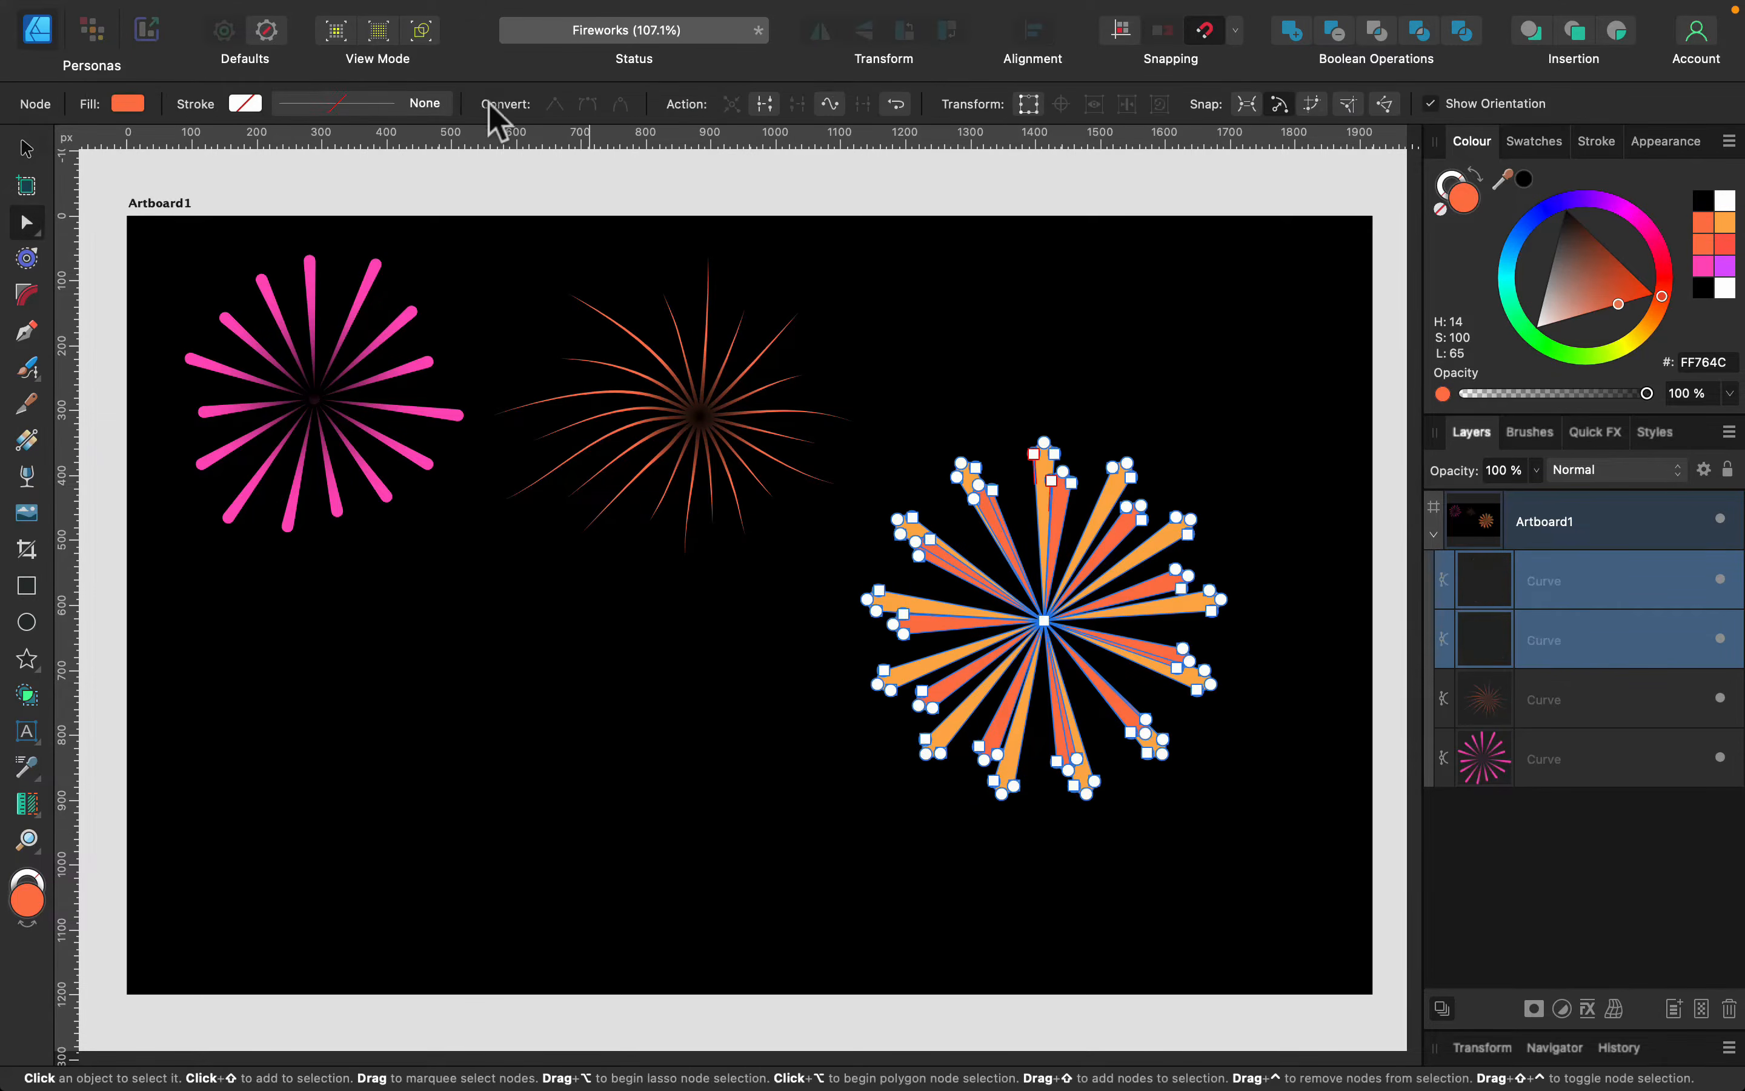
key("super+equal")
key("super+equal")
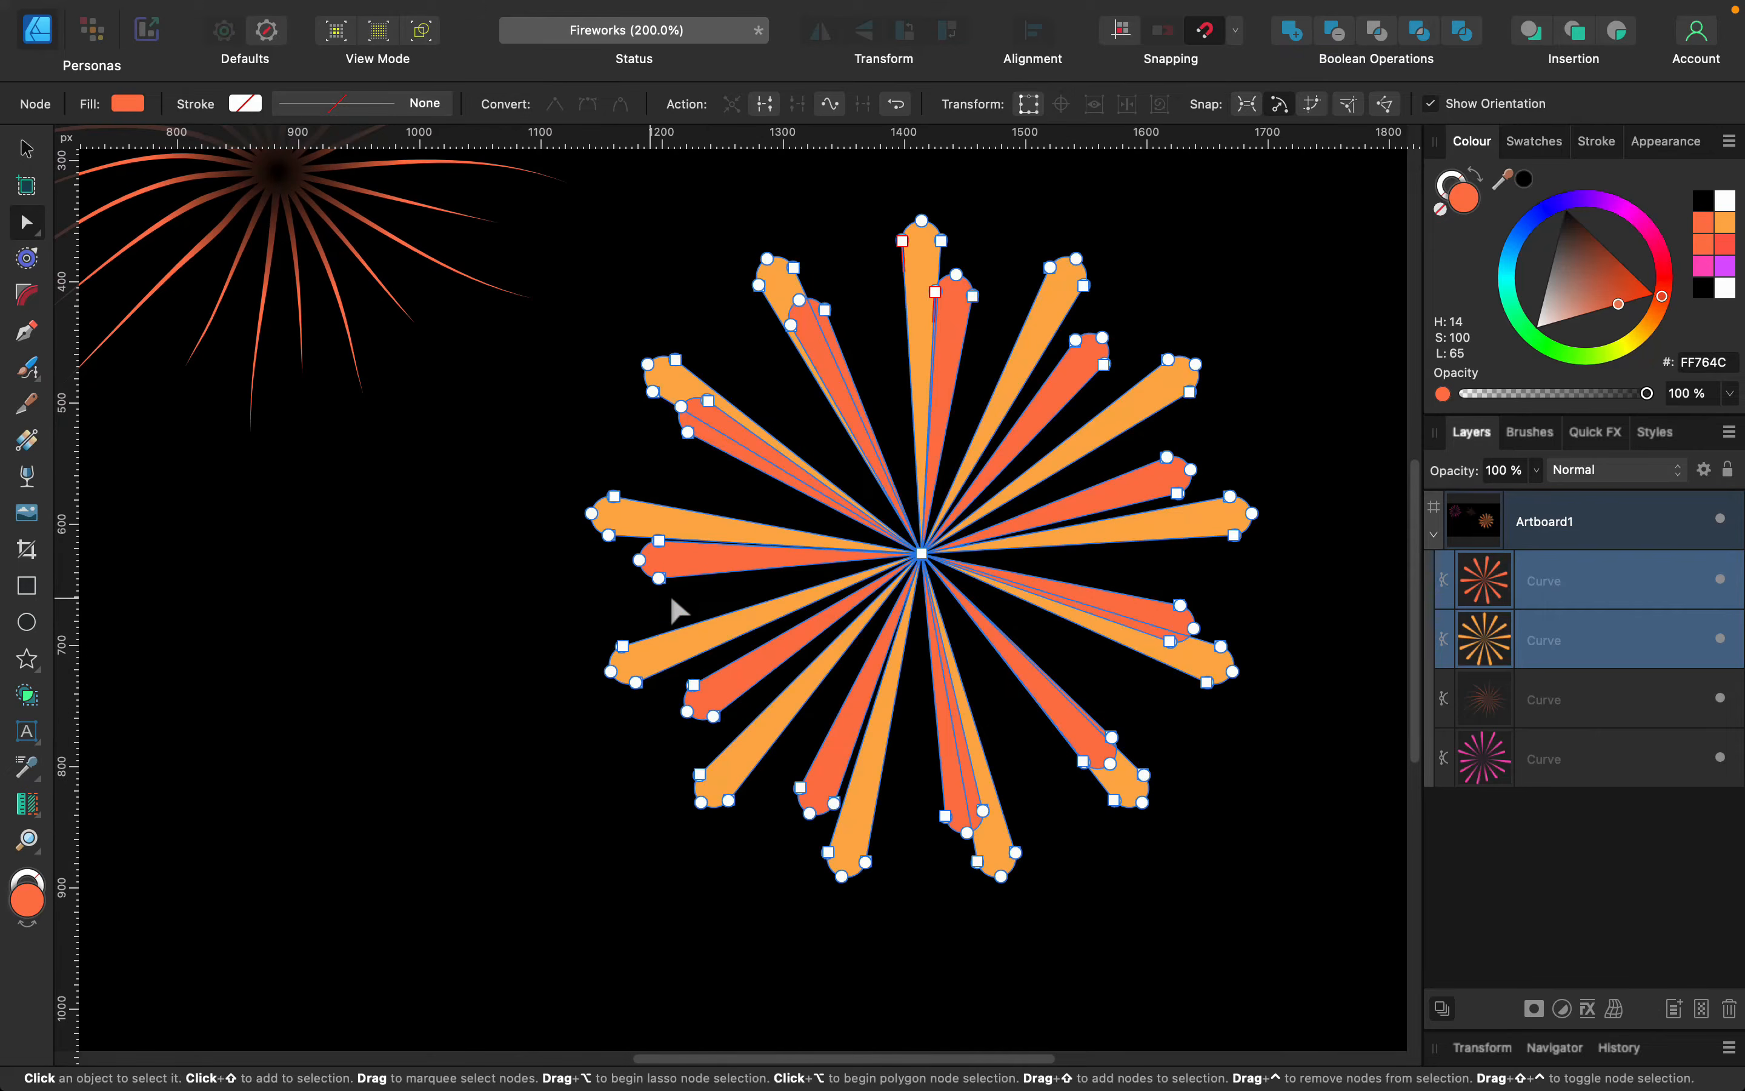
Lengthen the orange rays at the burst's left and upper left, and shorten the neighbouring yellow-orange rays to separate them
left_click_drag(634, 542, 499, 592)
left_click_drag(573, 482, 649, 570)
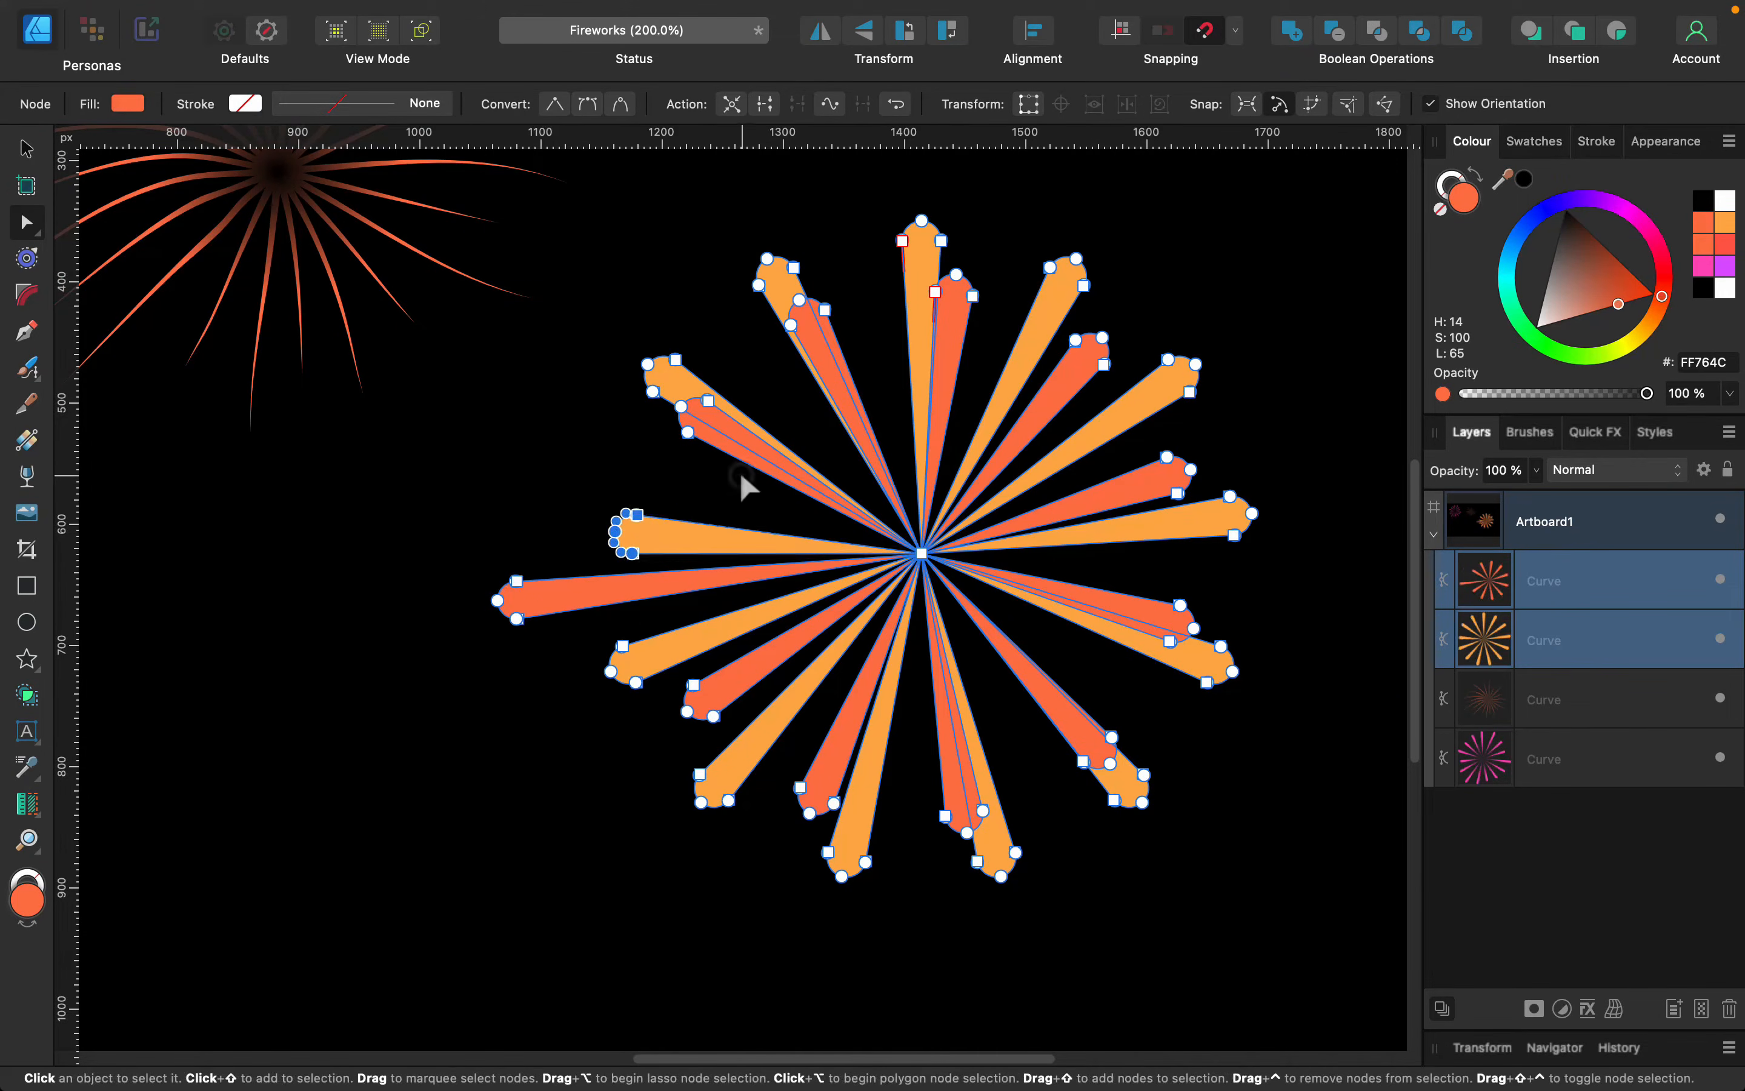
left_click_drag(674, 394, 674, 393)
left_click_drag(682, 405, 667, 284)
left_click_drag(690, 433, 690, 433)
left_click_drag(652, 383, 688, 448)
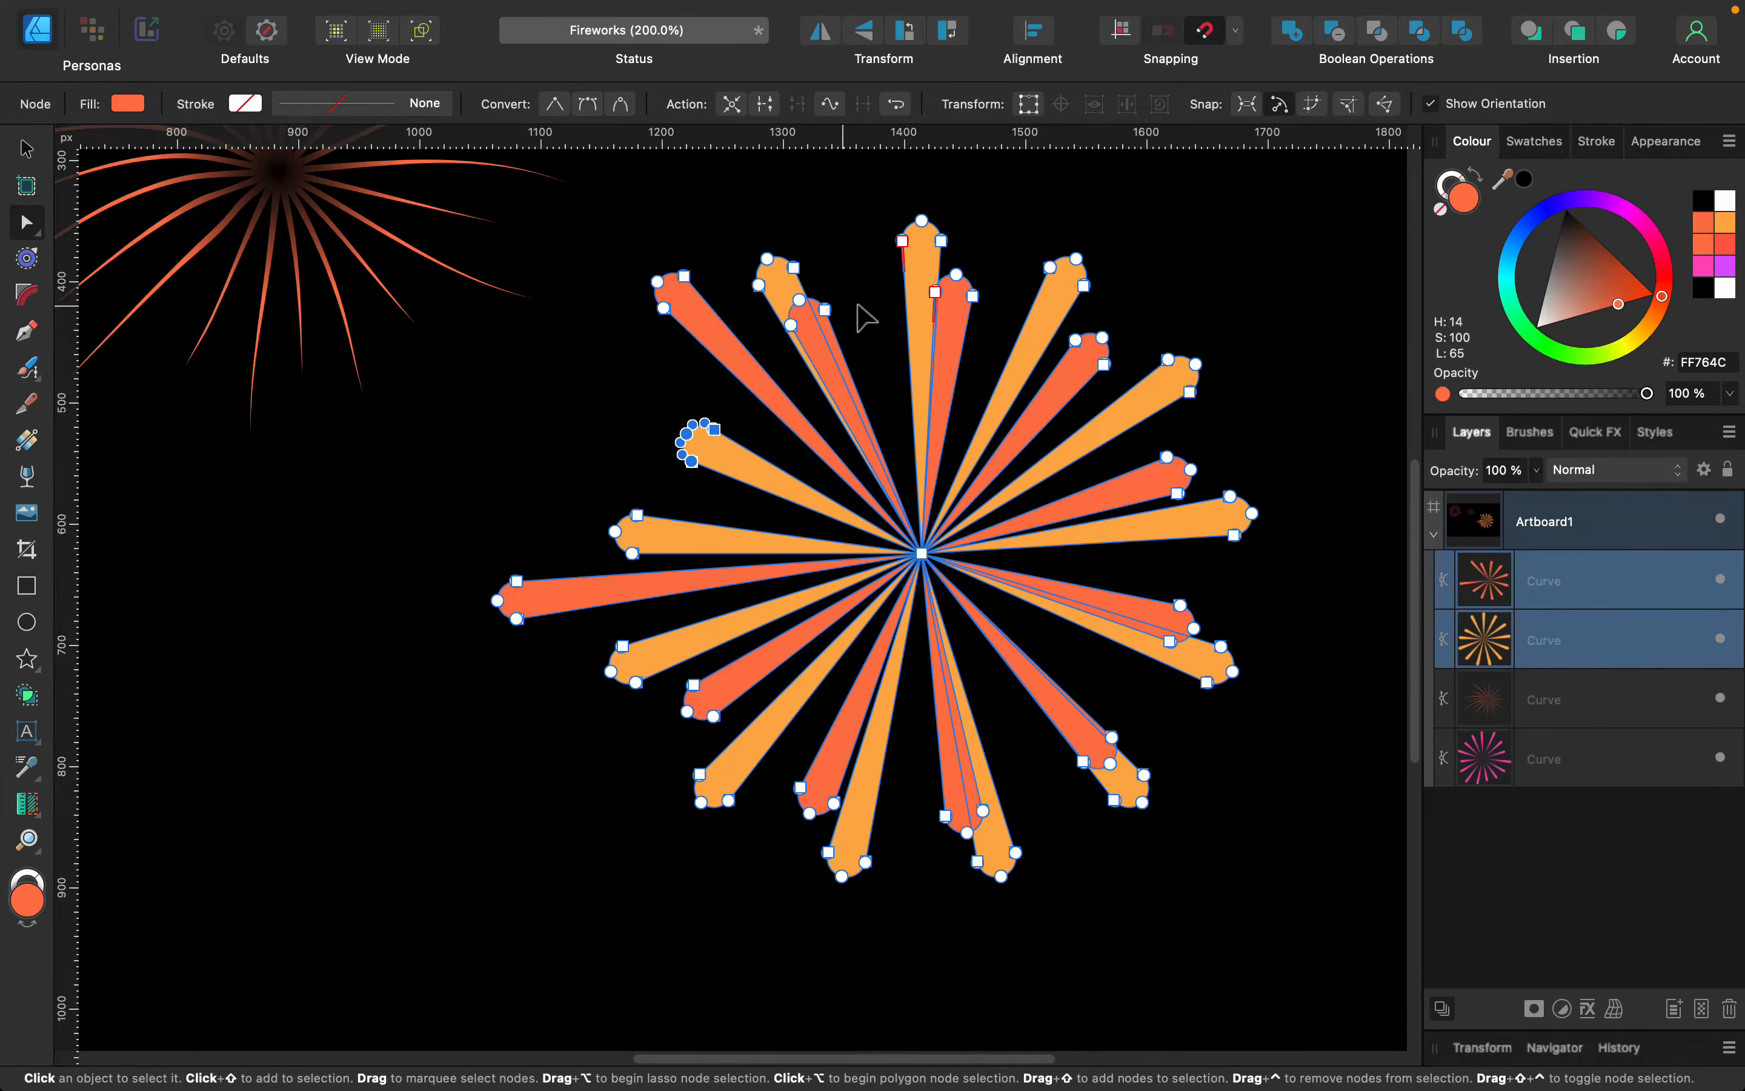
Shorten the orange ray just left of the burst's top, lengthen the one right of it, and adjust the upper-right yellow-orange rays
left_click_drag(766, 364, 876, 400)
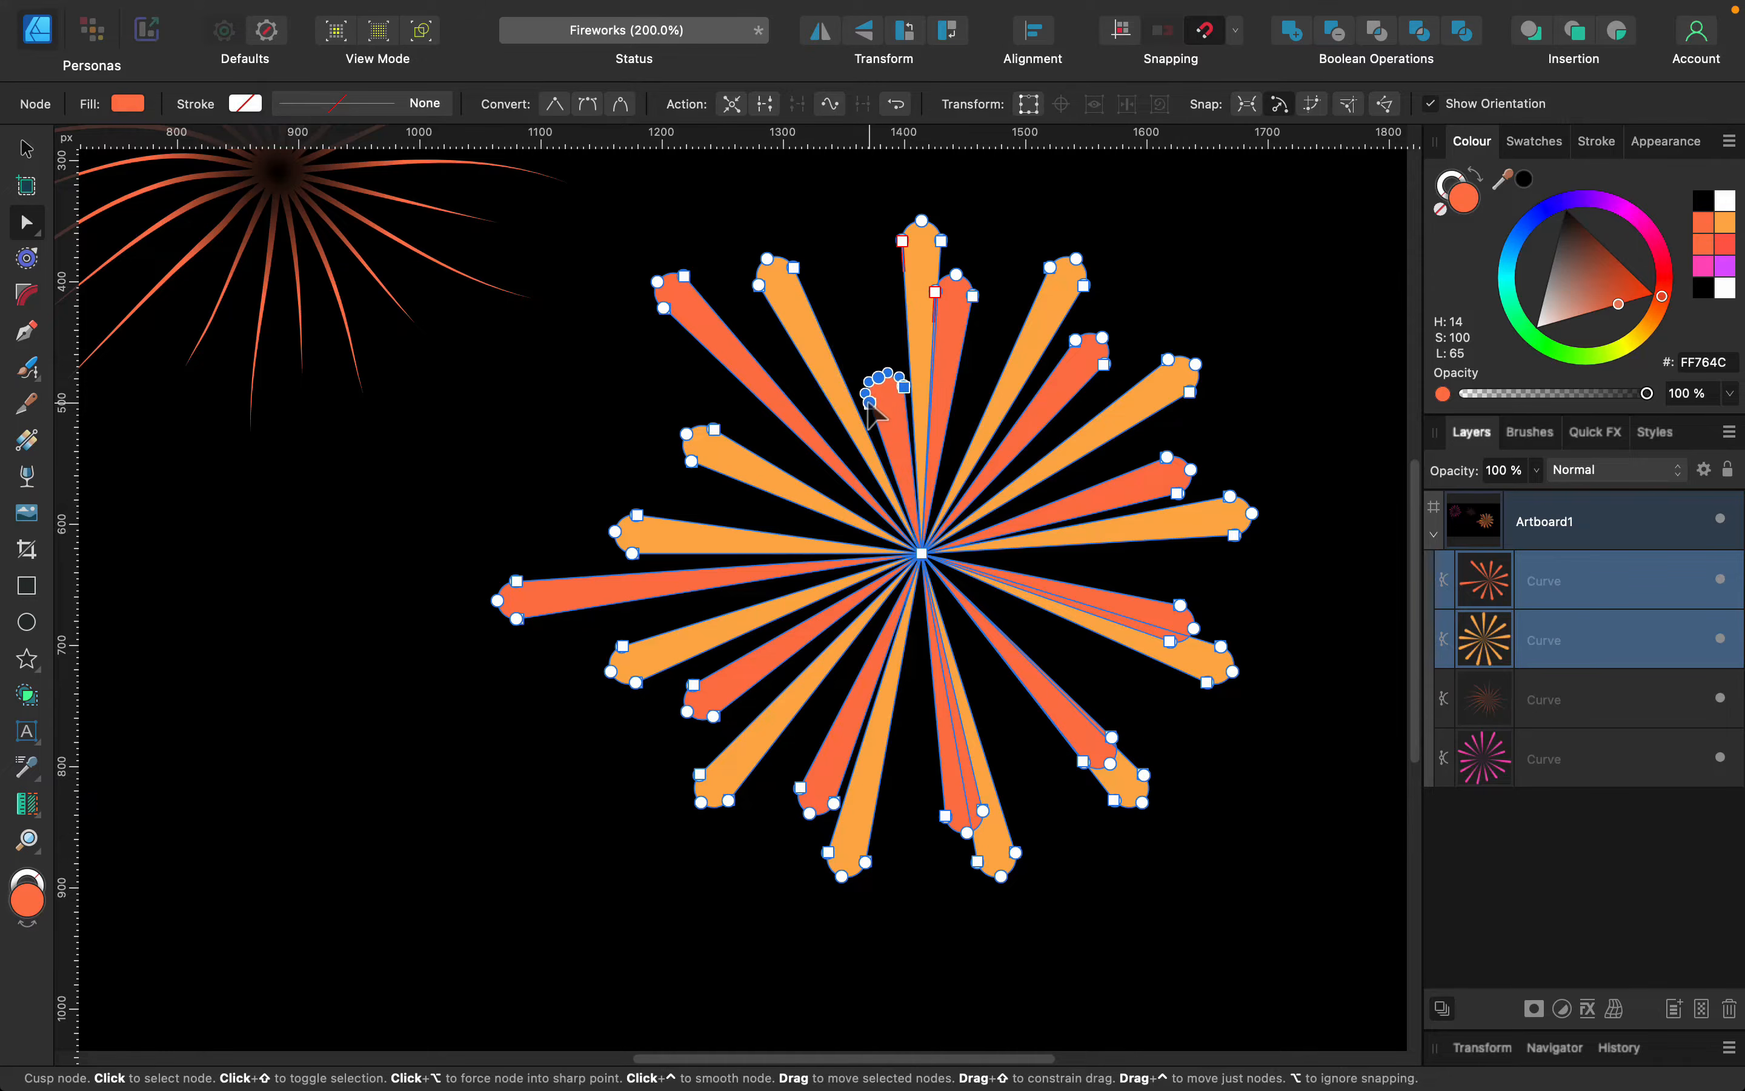
left_click_drag(1023, 264, 975, 220)
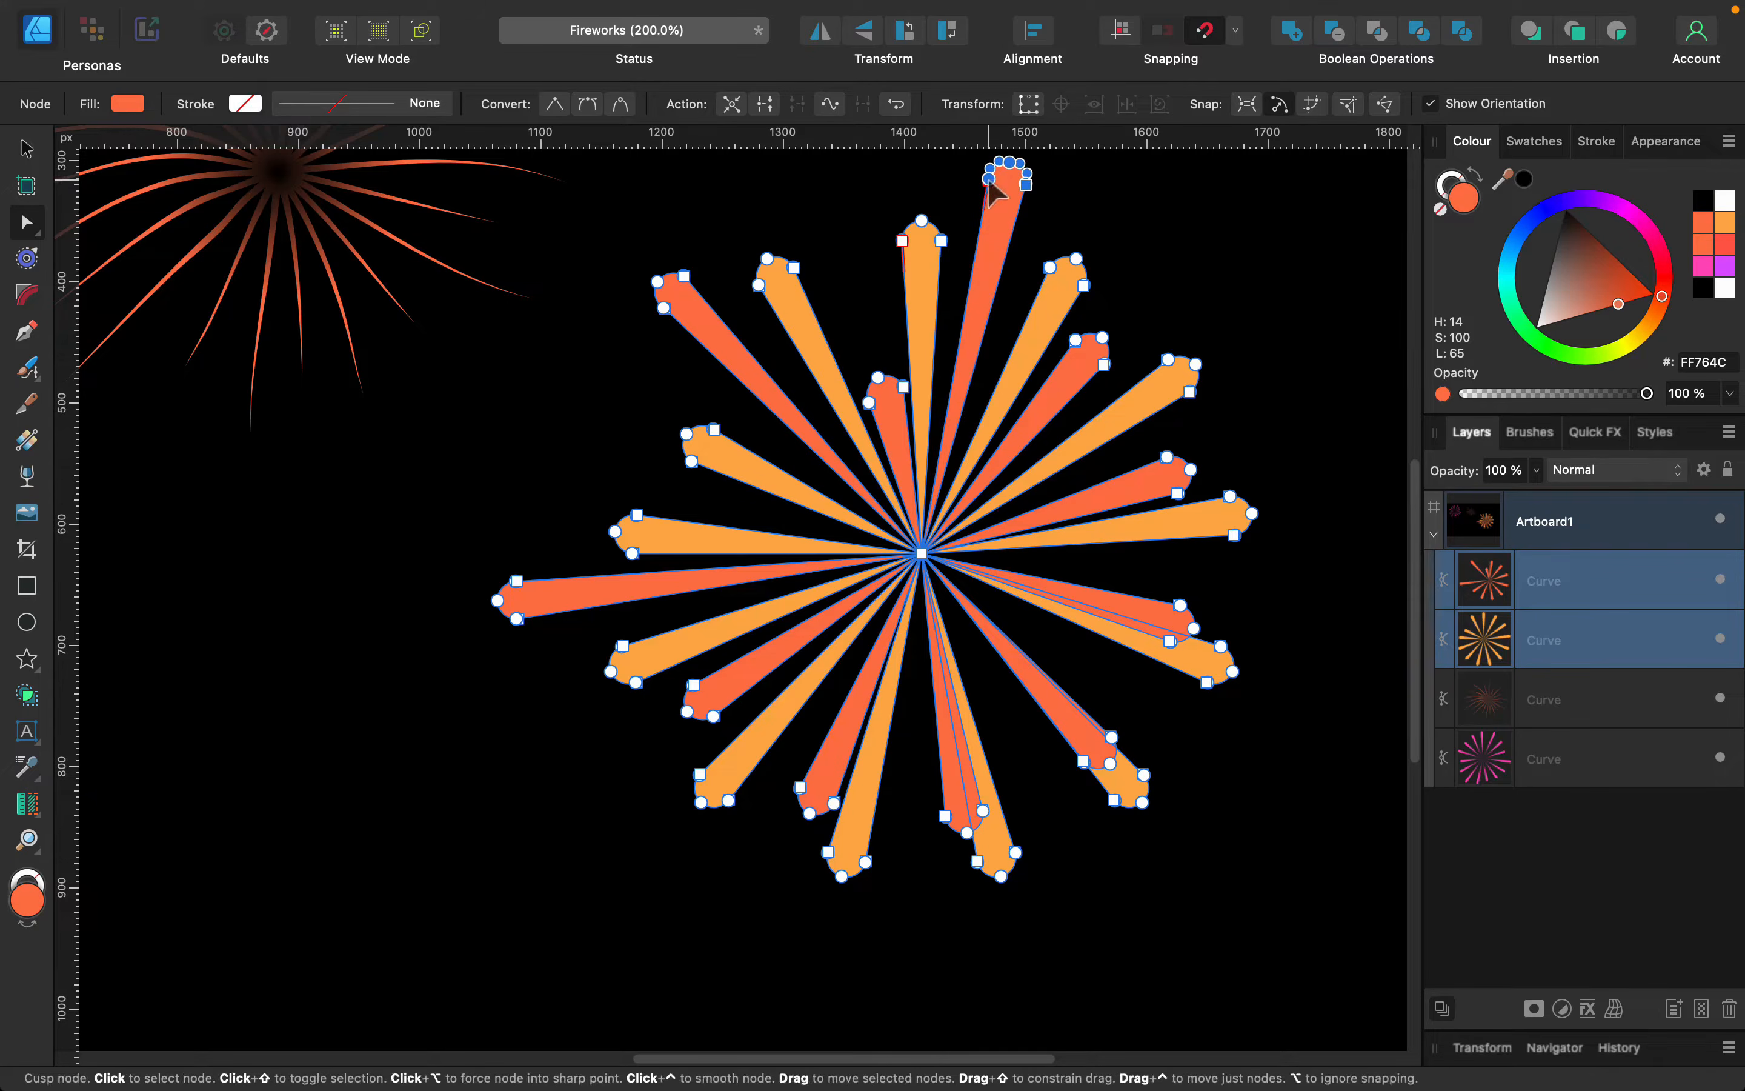
left_click_drag(1154, 220, 1018, 326)
left_click_drag(1074, 261, 1053, 277)
left_click_drag(1158, 347, 1129, 503)
Spread the ray tips on the burst's right side, pushing two orange rays outward and pulling the yellow-orange ray up and inward
left_click(1253, 441)
left_click(1133, 478)
left_click_drag(1174, 494, 1247, 599)
left_click(1245, 515)
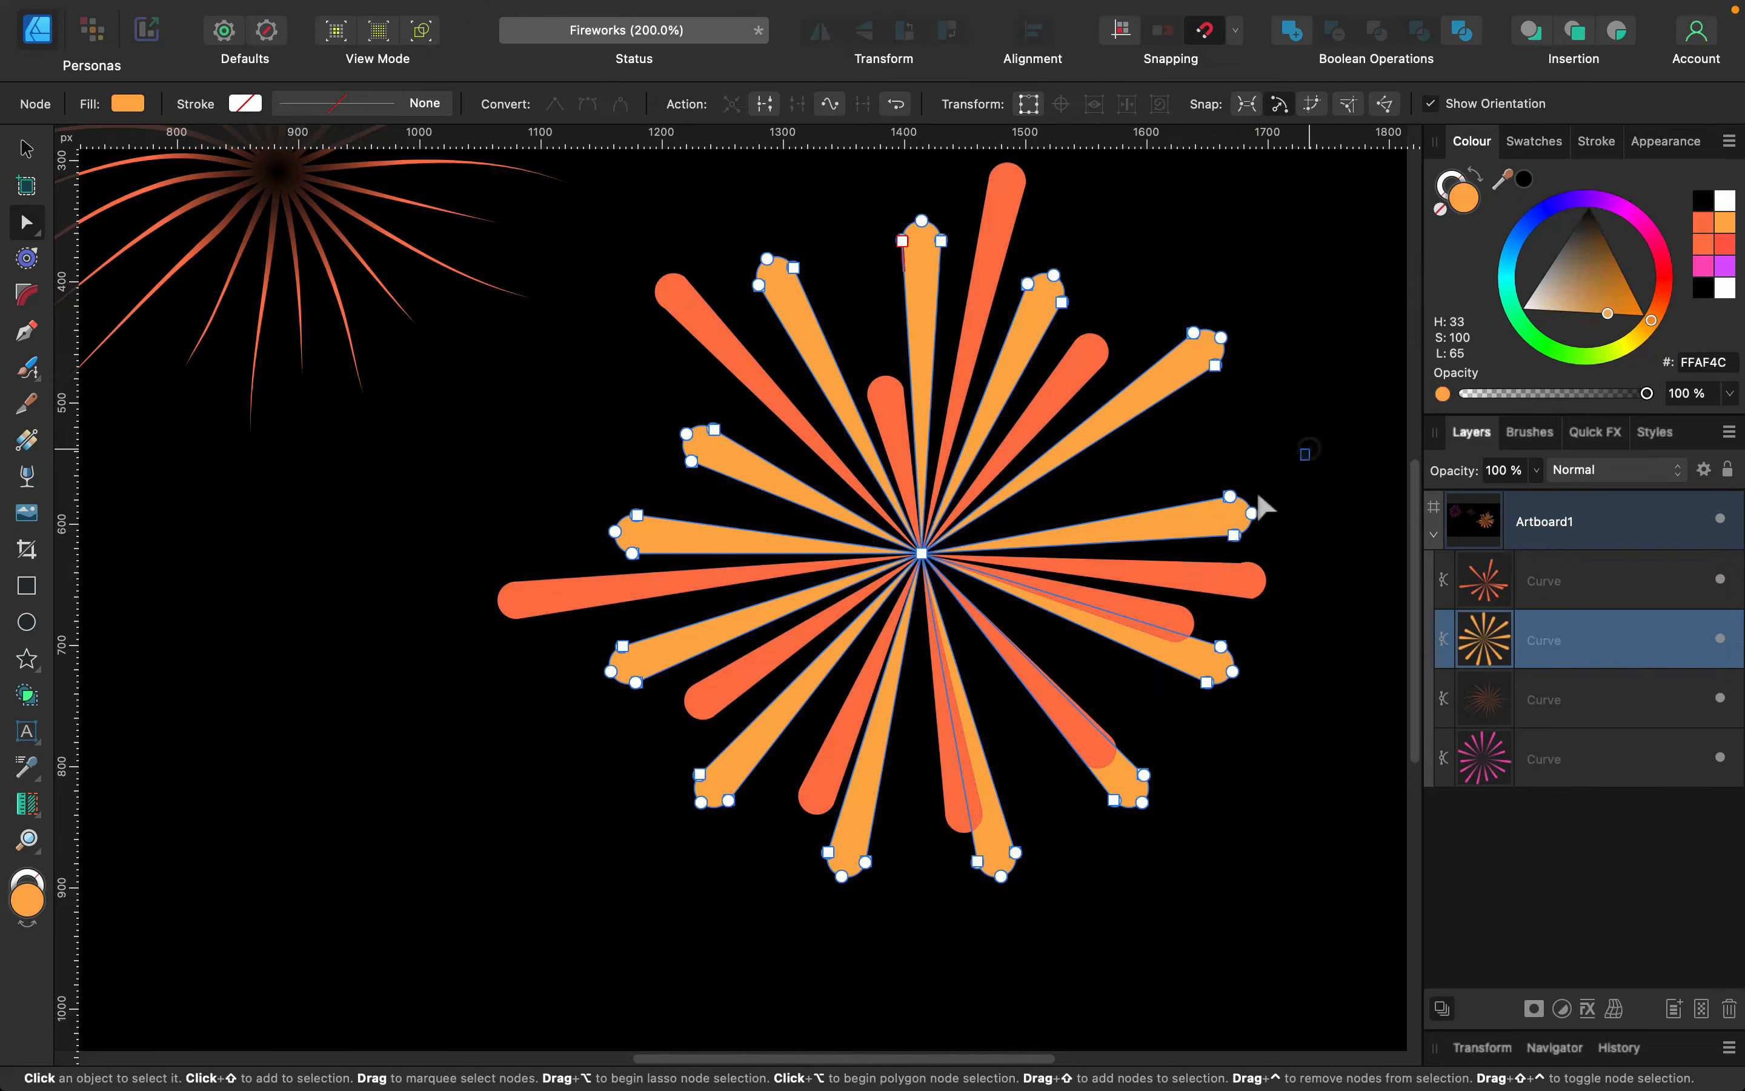
left_click_drag(1283, 480, 1162, 478)
left_click(1252, 579)
left_click_drag(1336, 533, 1229, 526)
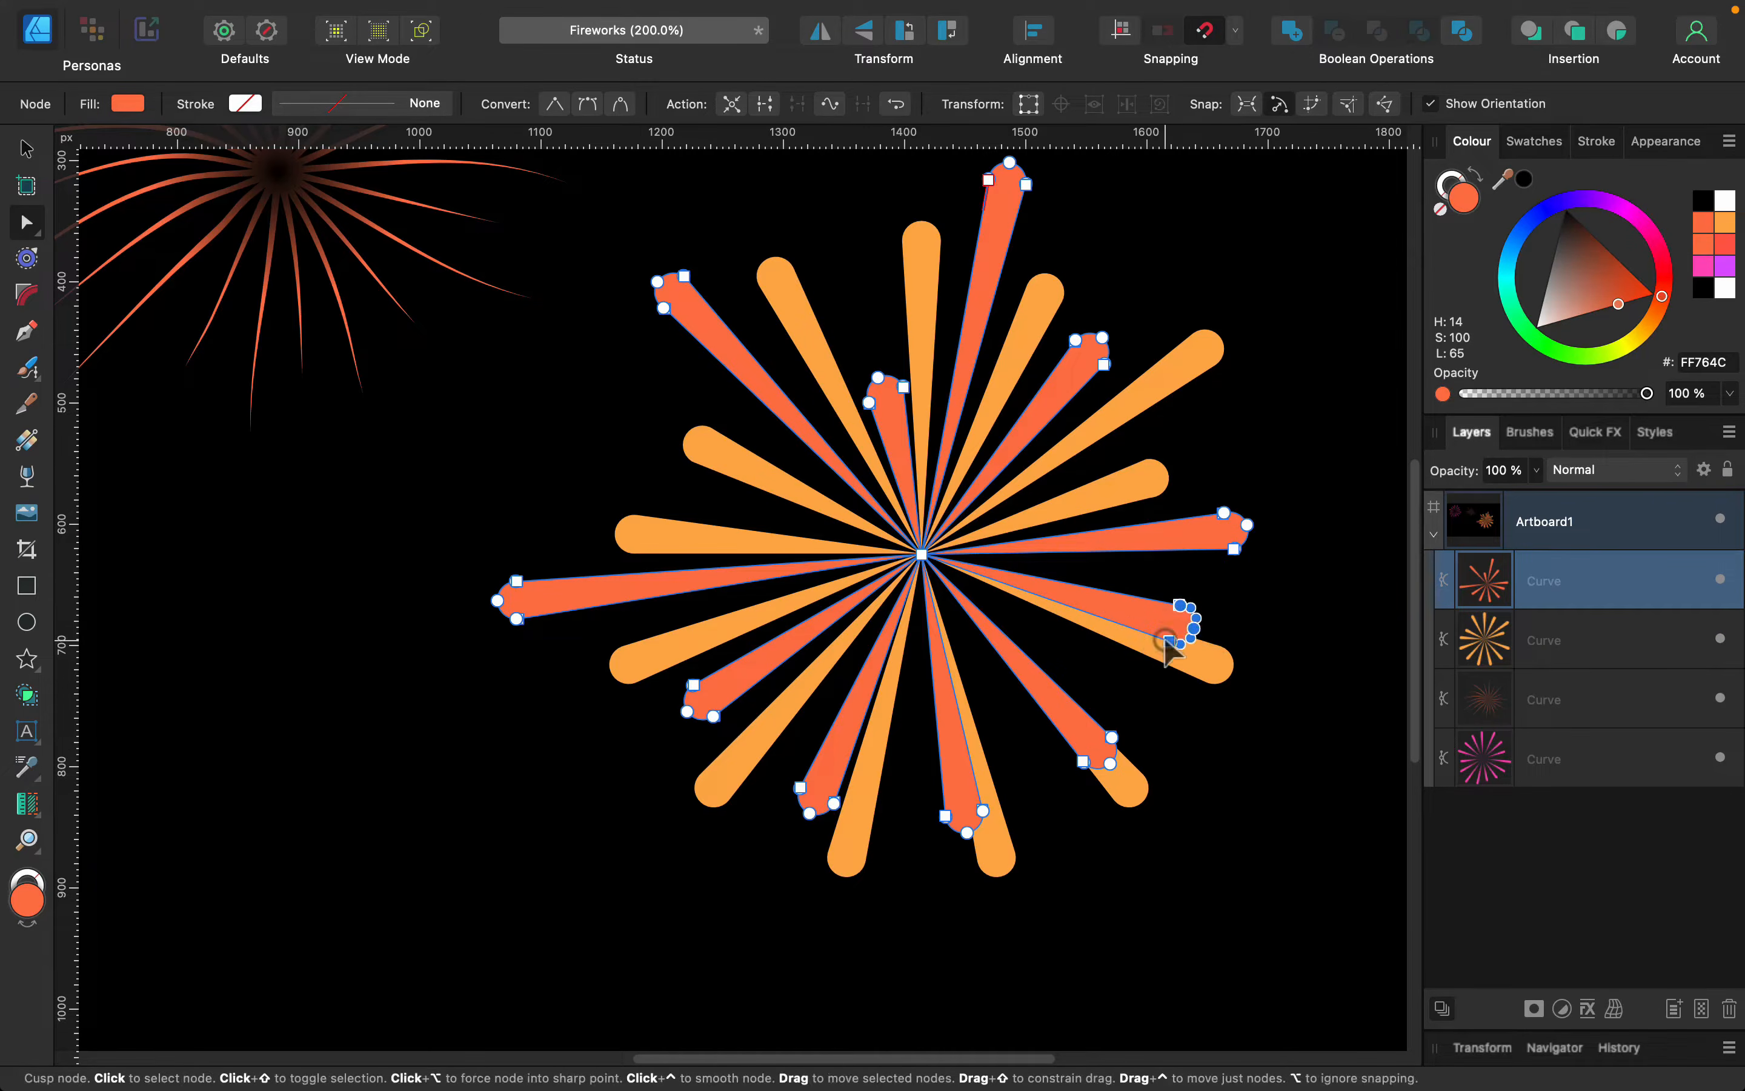
left_click_drag(1176, 624, 1287, 602)
Separate the overlapping rays at the burst's lower right by repositioning the orange and yellow-orange tips to different lengths
left_click(1202, 663)
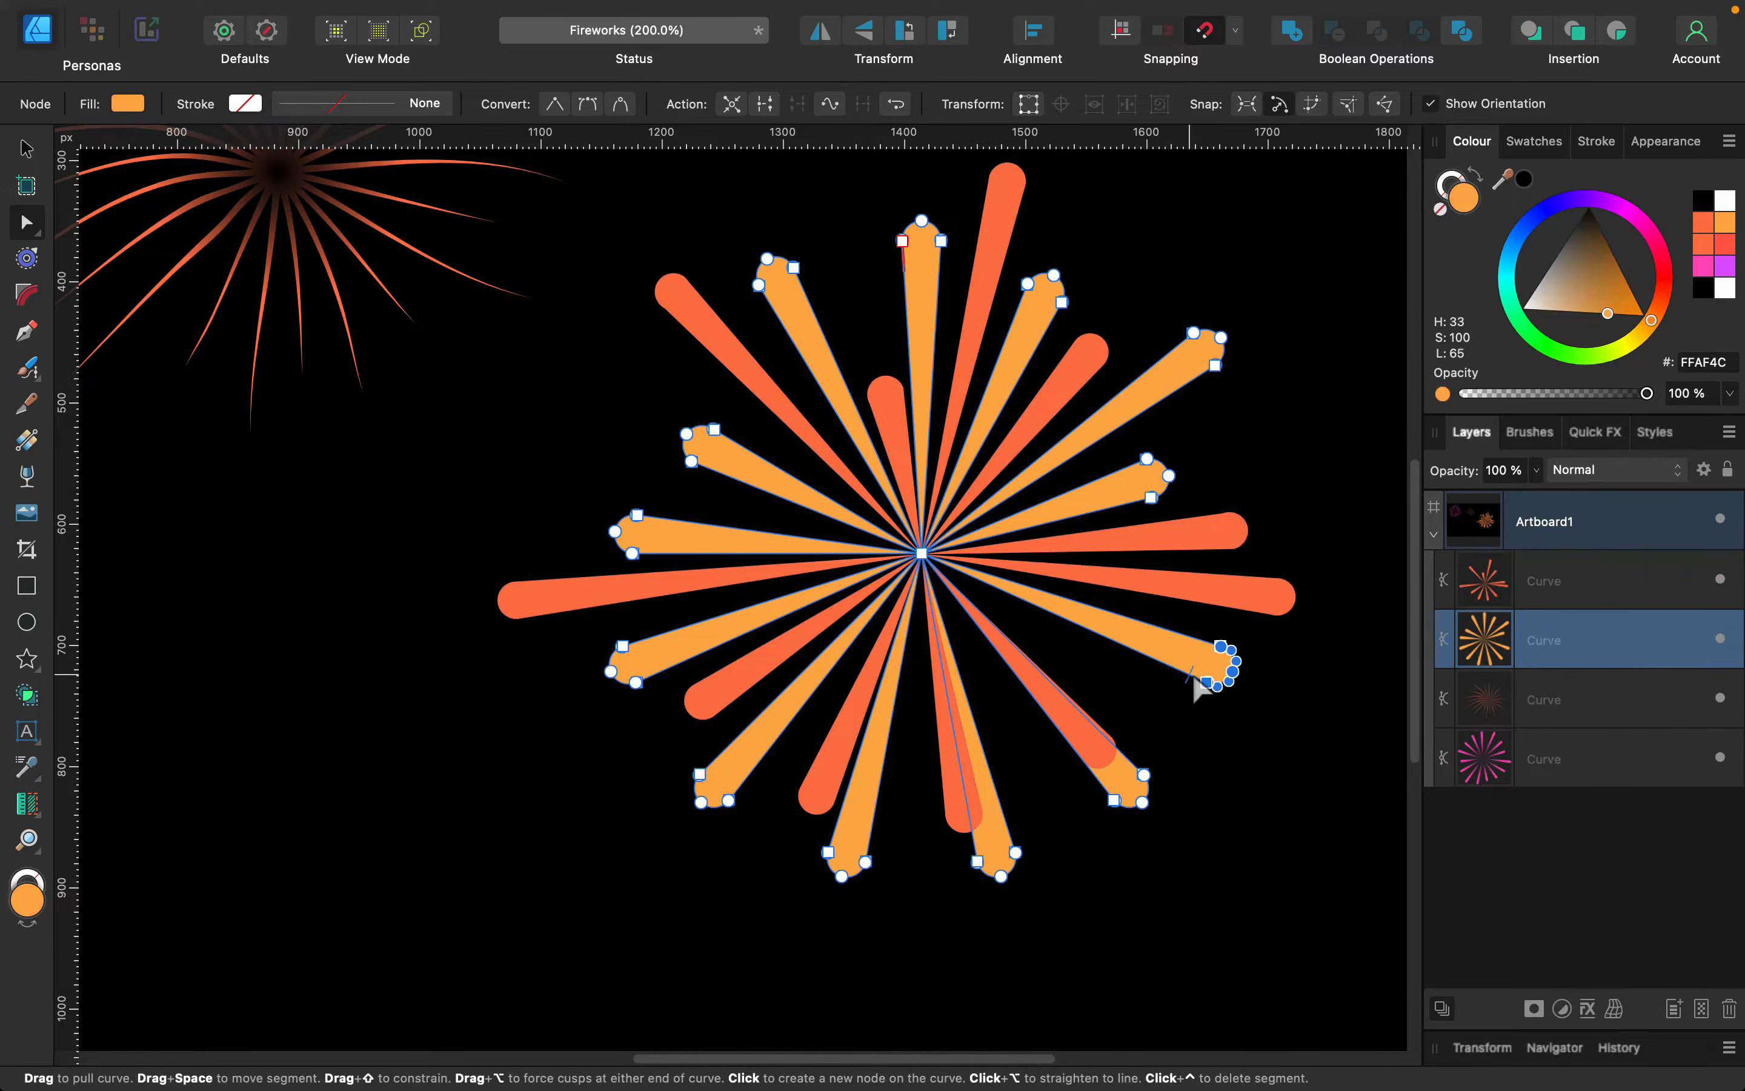
left_click(1097, 750)
left_click_drag(1165, 705, 1105, 814)
left_click(1125, 778)
left_click_drag(1114, 800, 1055, 839)
Lengthen the yellow-orange ray at the bottom of the burst and swing it slightly right, clear of the neighbouring orange ray
left_click(968, 804)
left_click(853, 850)
left_click_drag(924, 920, 805, 852)
left_click_drag(824, 850, 860, 818)
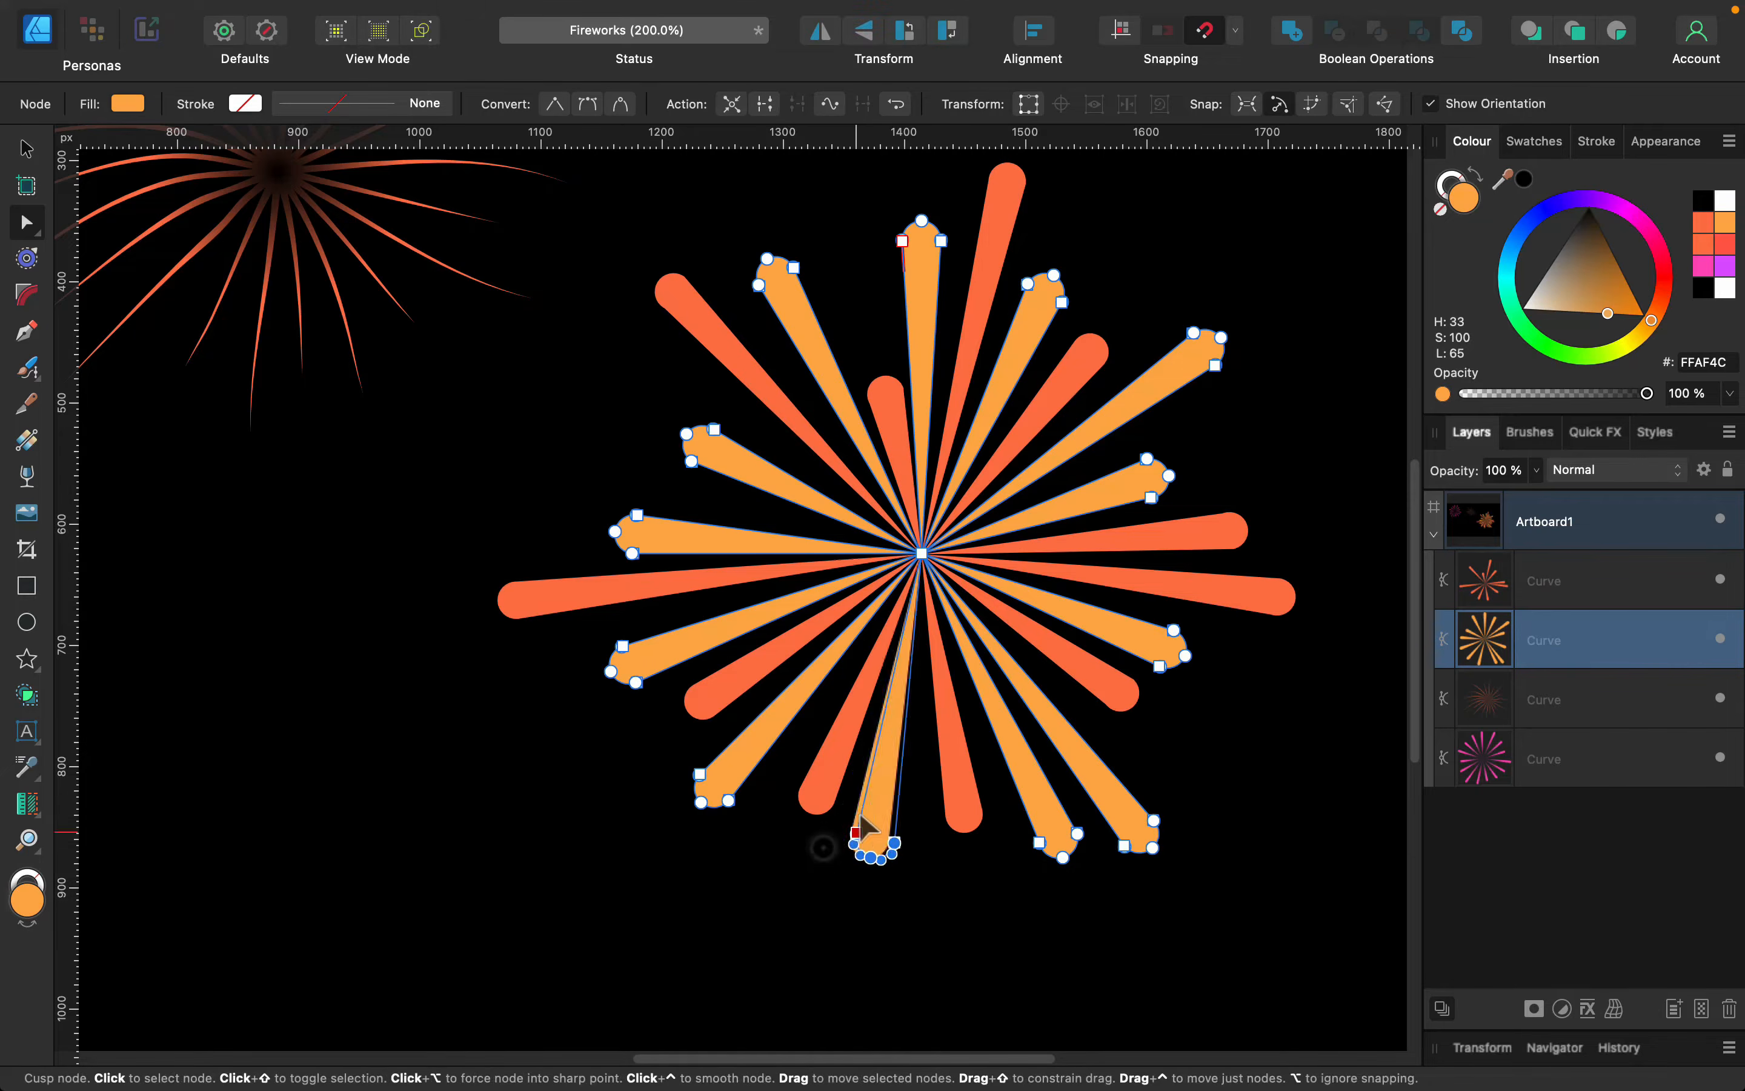
left_click(1025, 936)
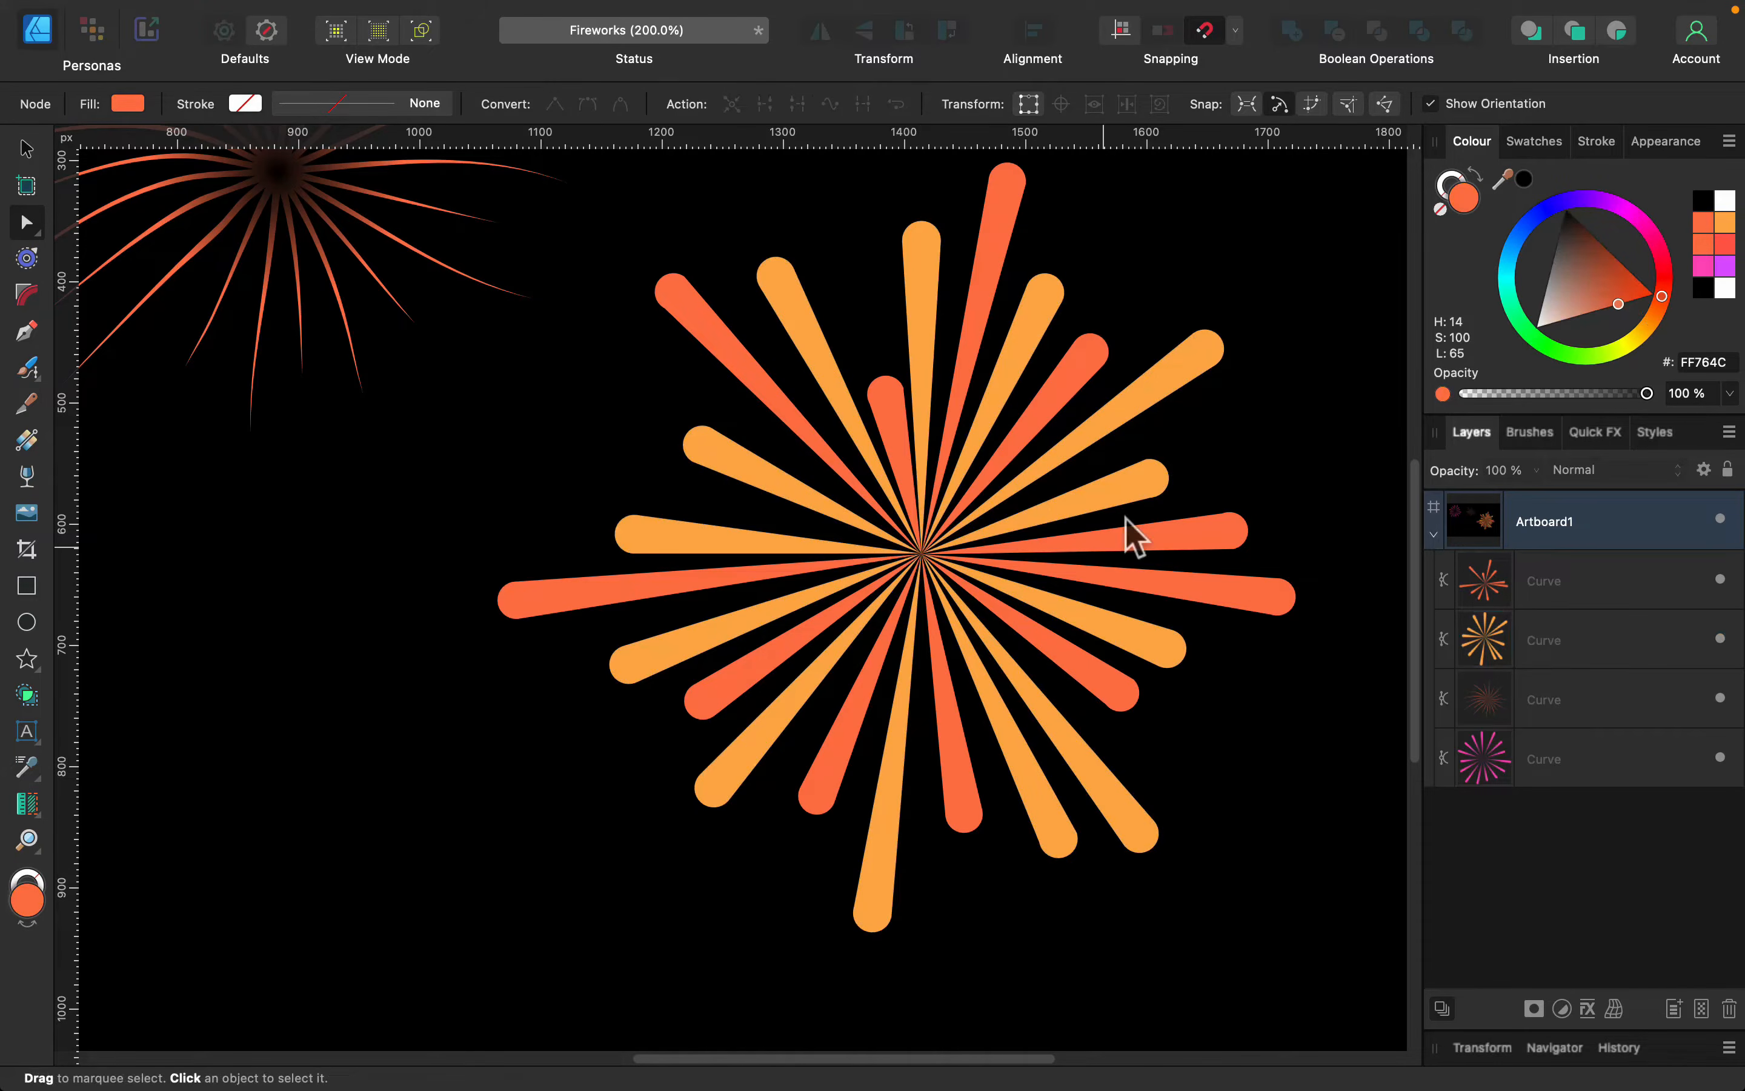
Give the orange rays a reversed radial transparency fading towards the centre, with its midpoint shifted closer to the centre
key("v")
left_click(1008, 204)
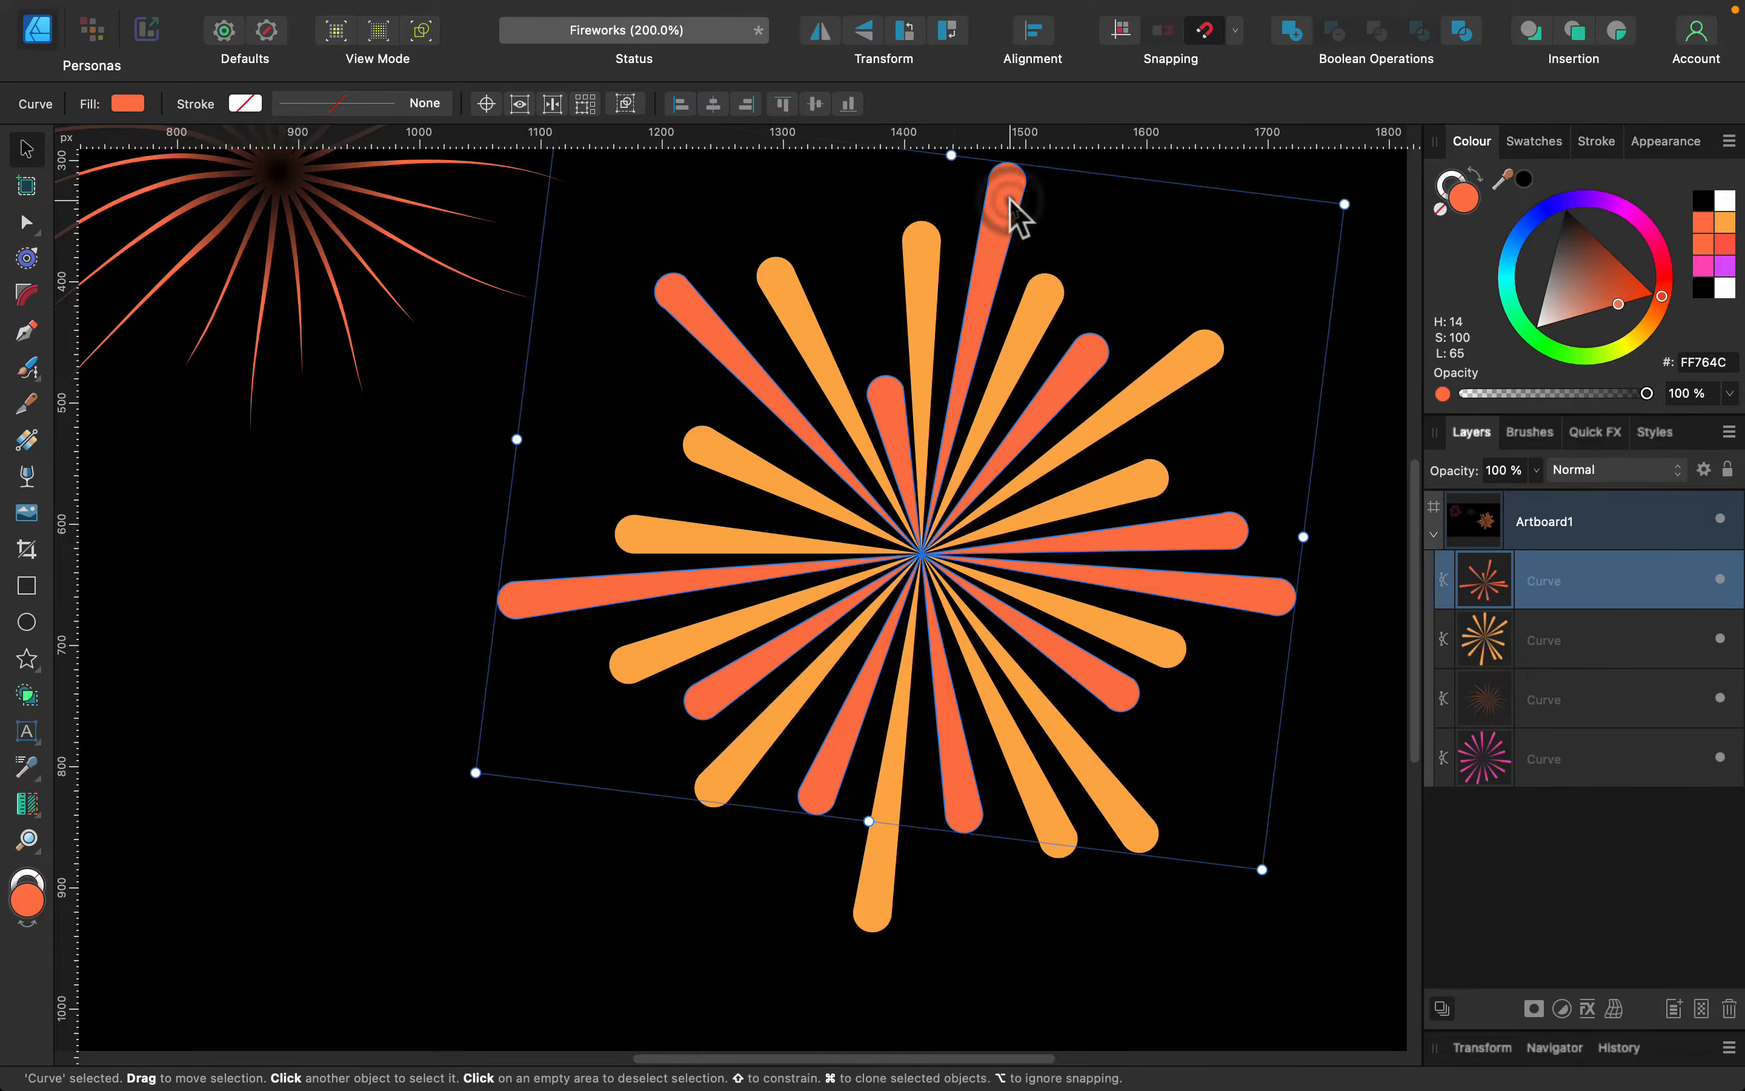
left_click(22, 476)
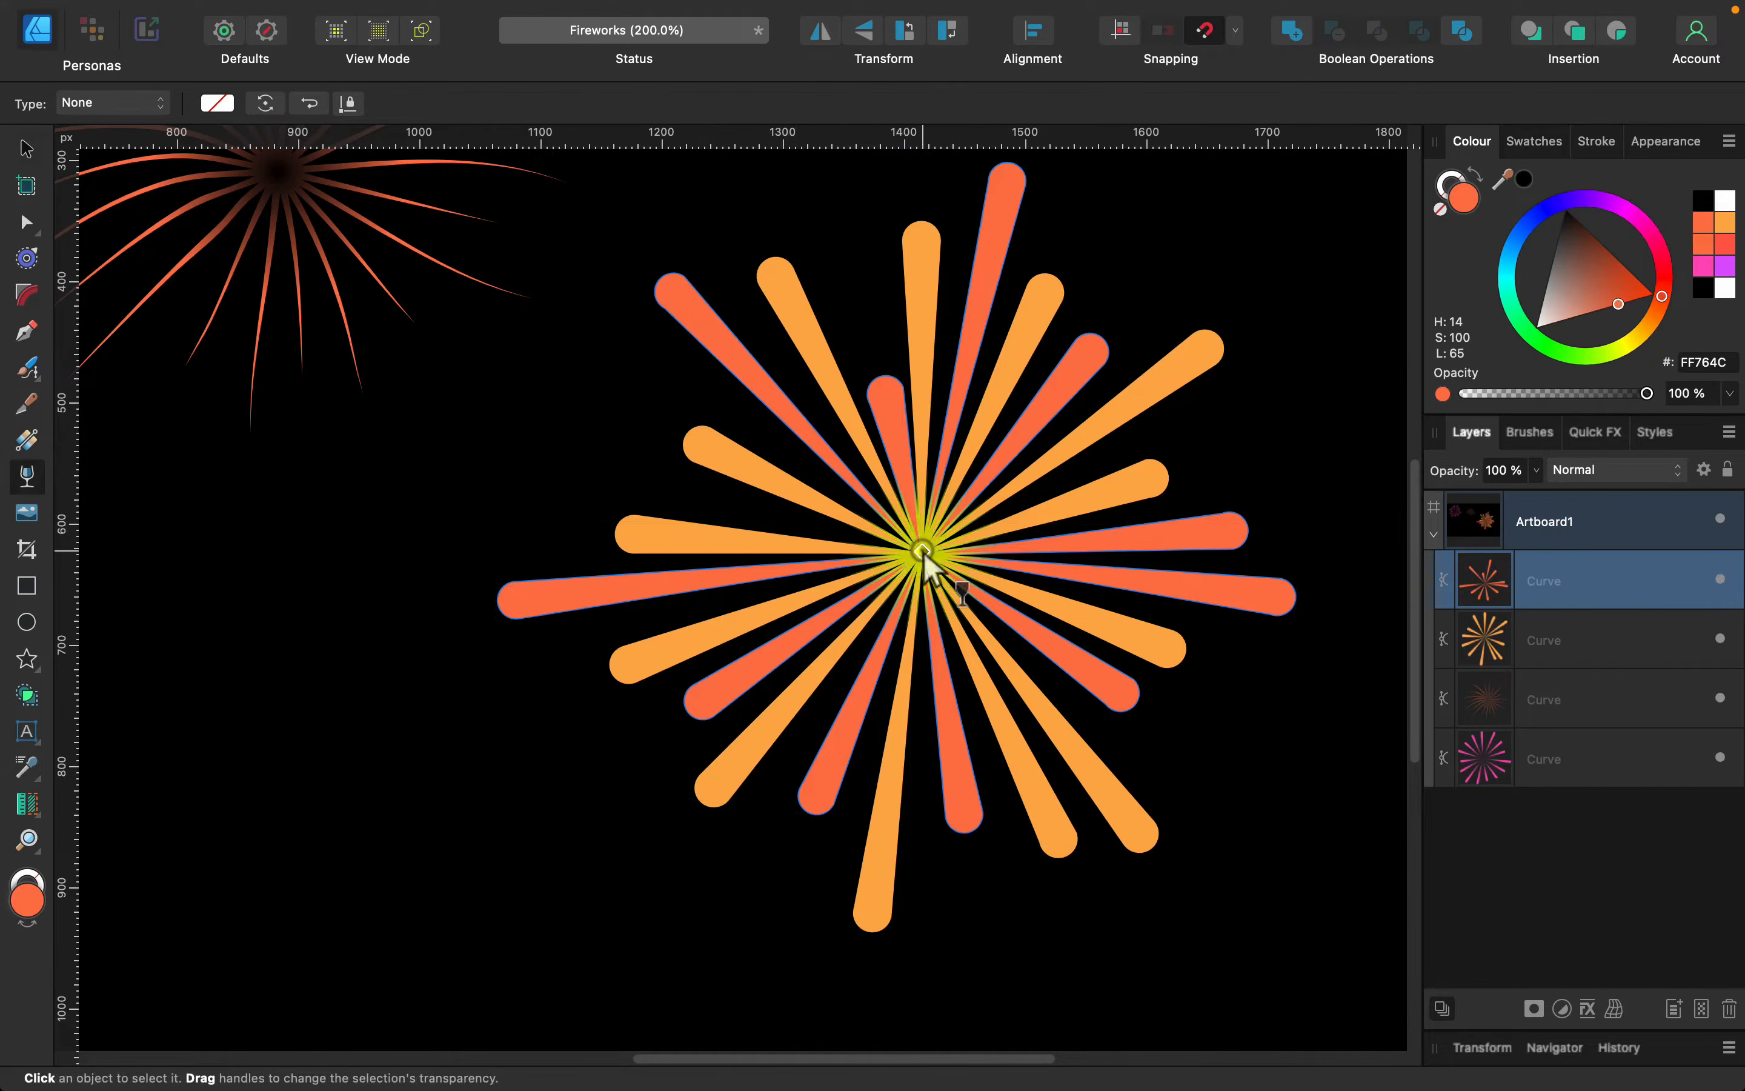
left_click_drag(922, 552, 1193, 550)
left_click(94, 104)
left_click(102, 154)
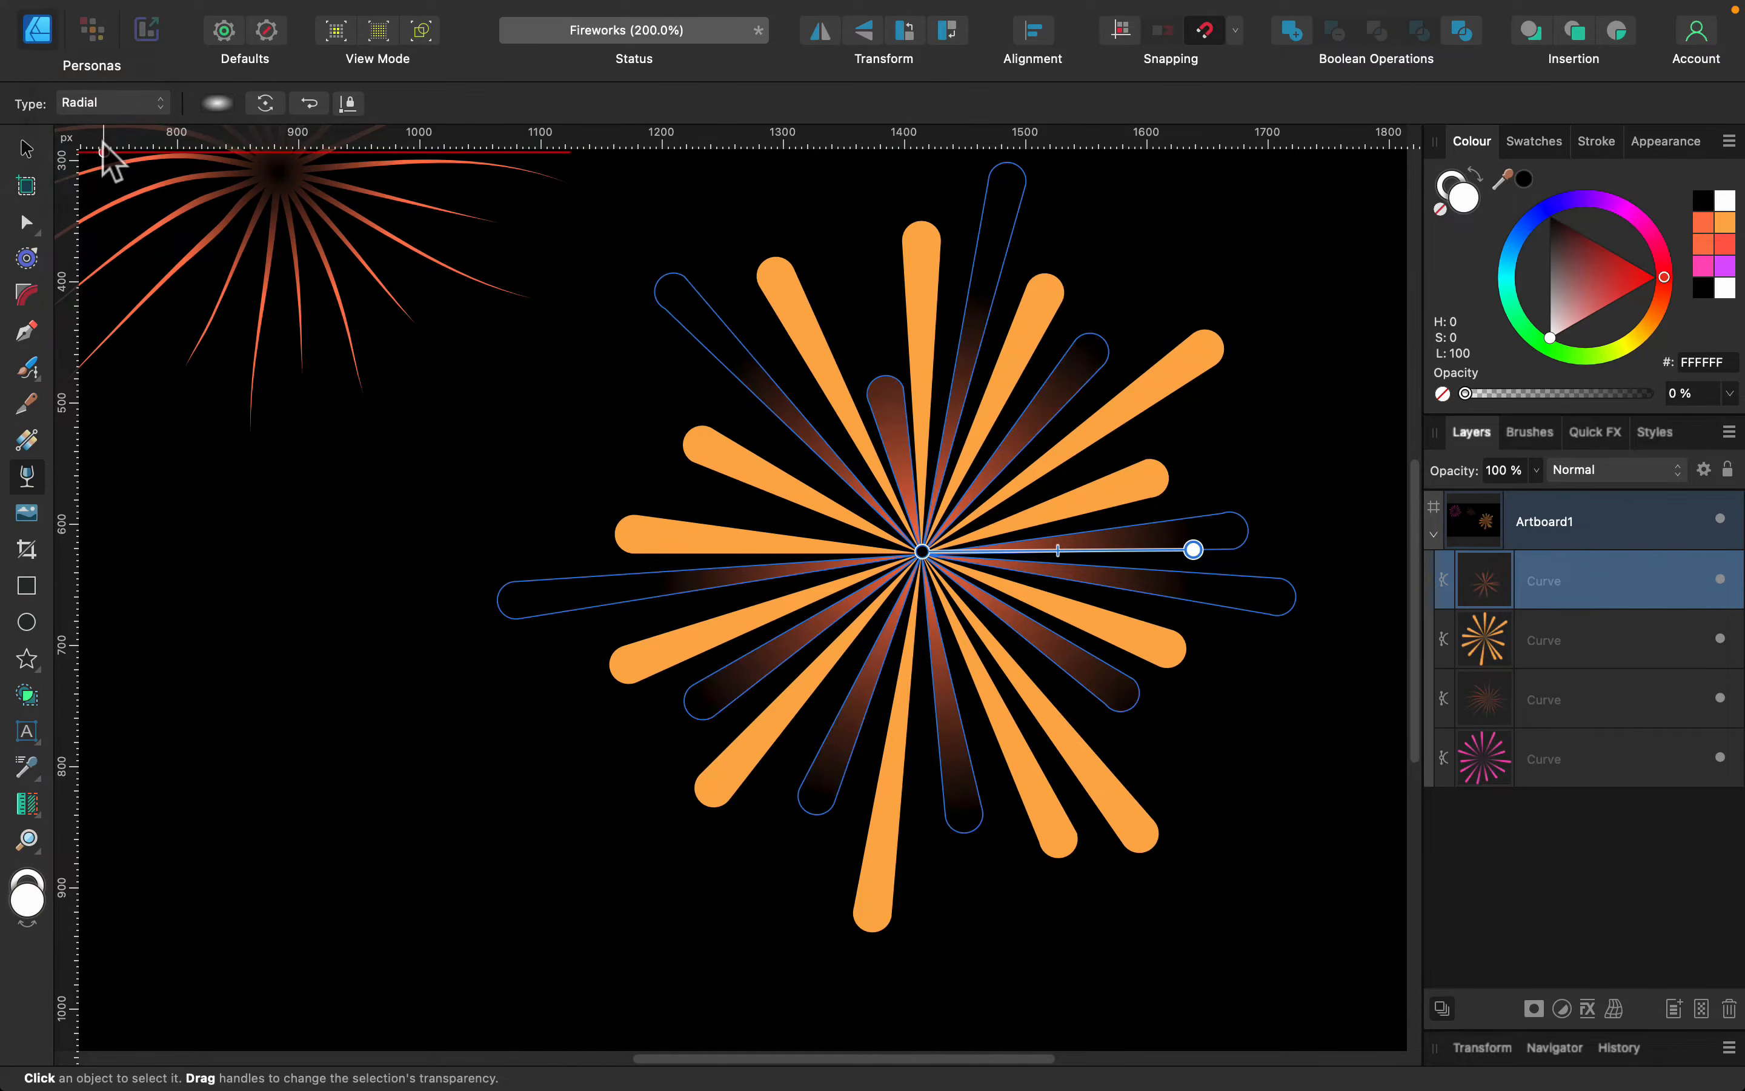
left_click(311, 103)
left_click_drag(1059, 550, 986, 549)
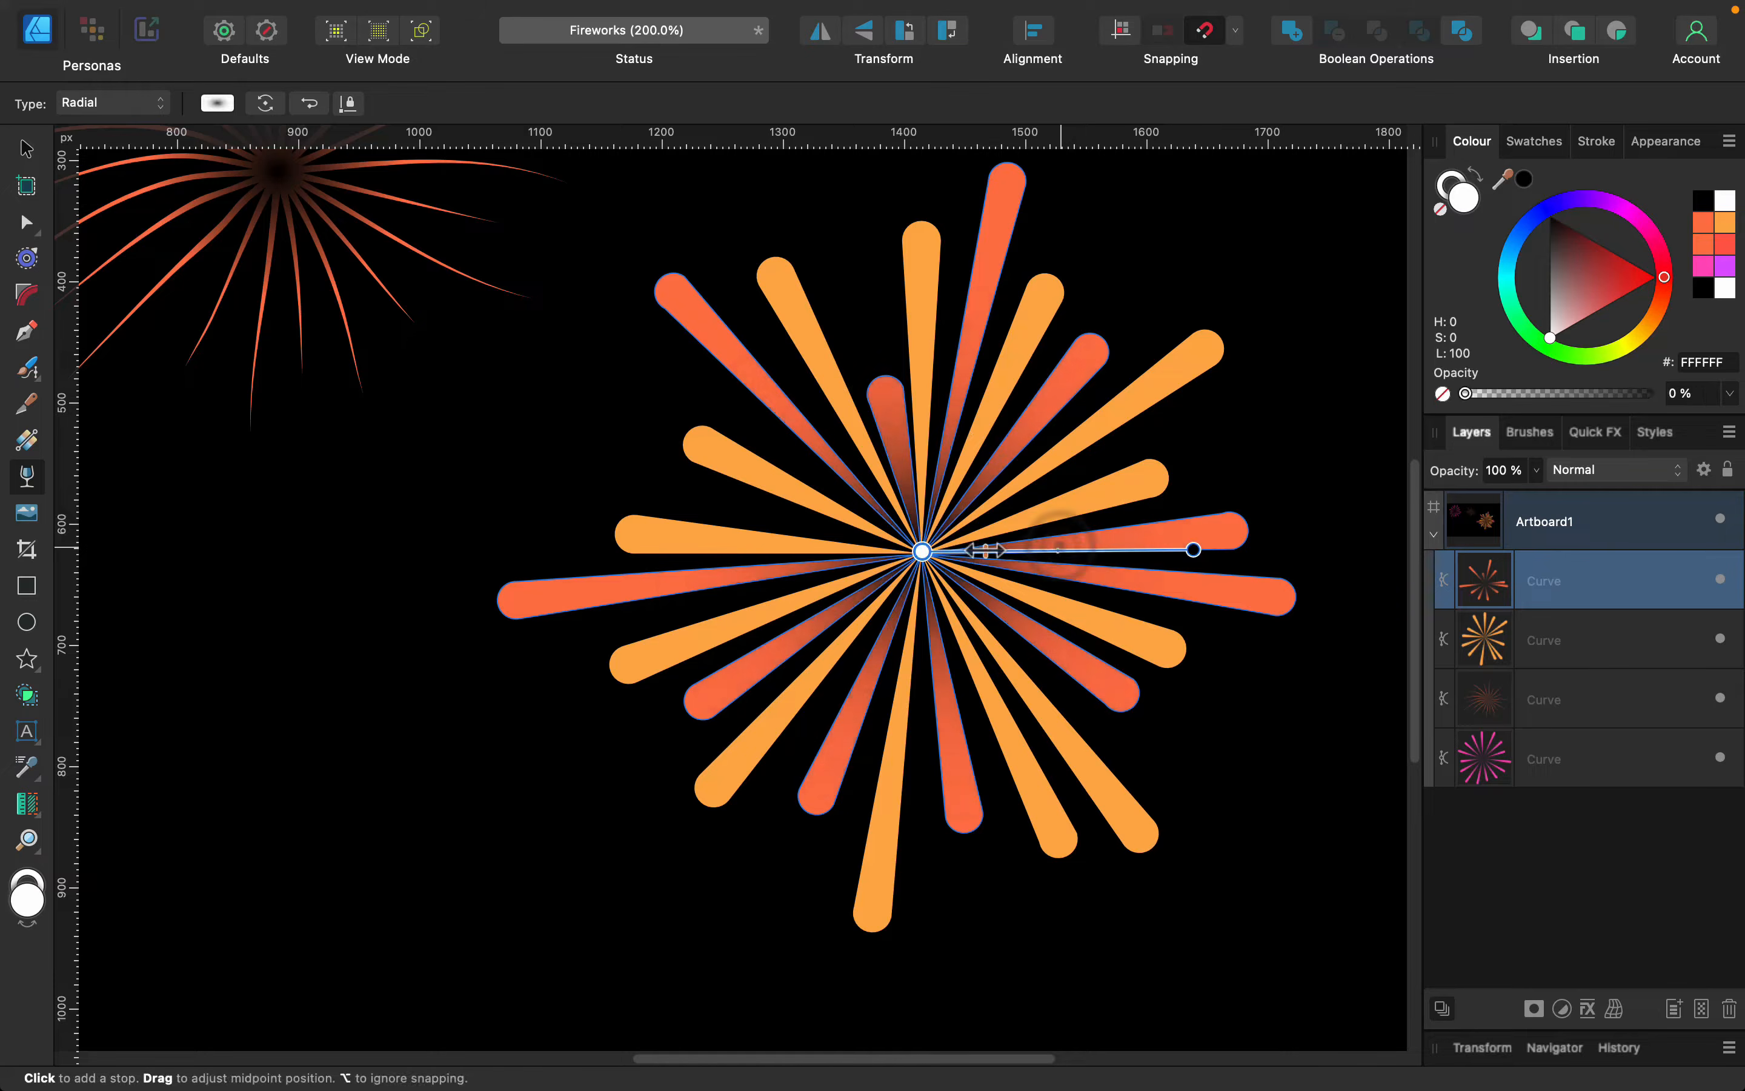
Give the yellow-orange rays a reversed radial transparency fading from their tips towards the centre
left_click(36, 147)
left_click(920, 246)
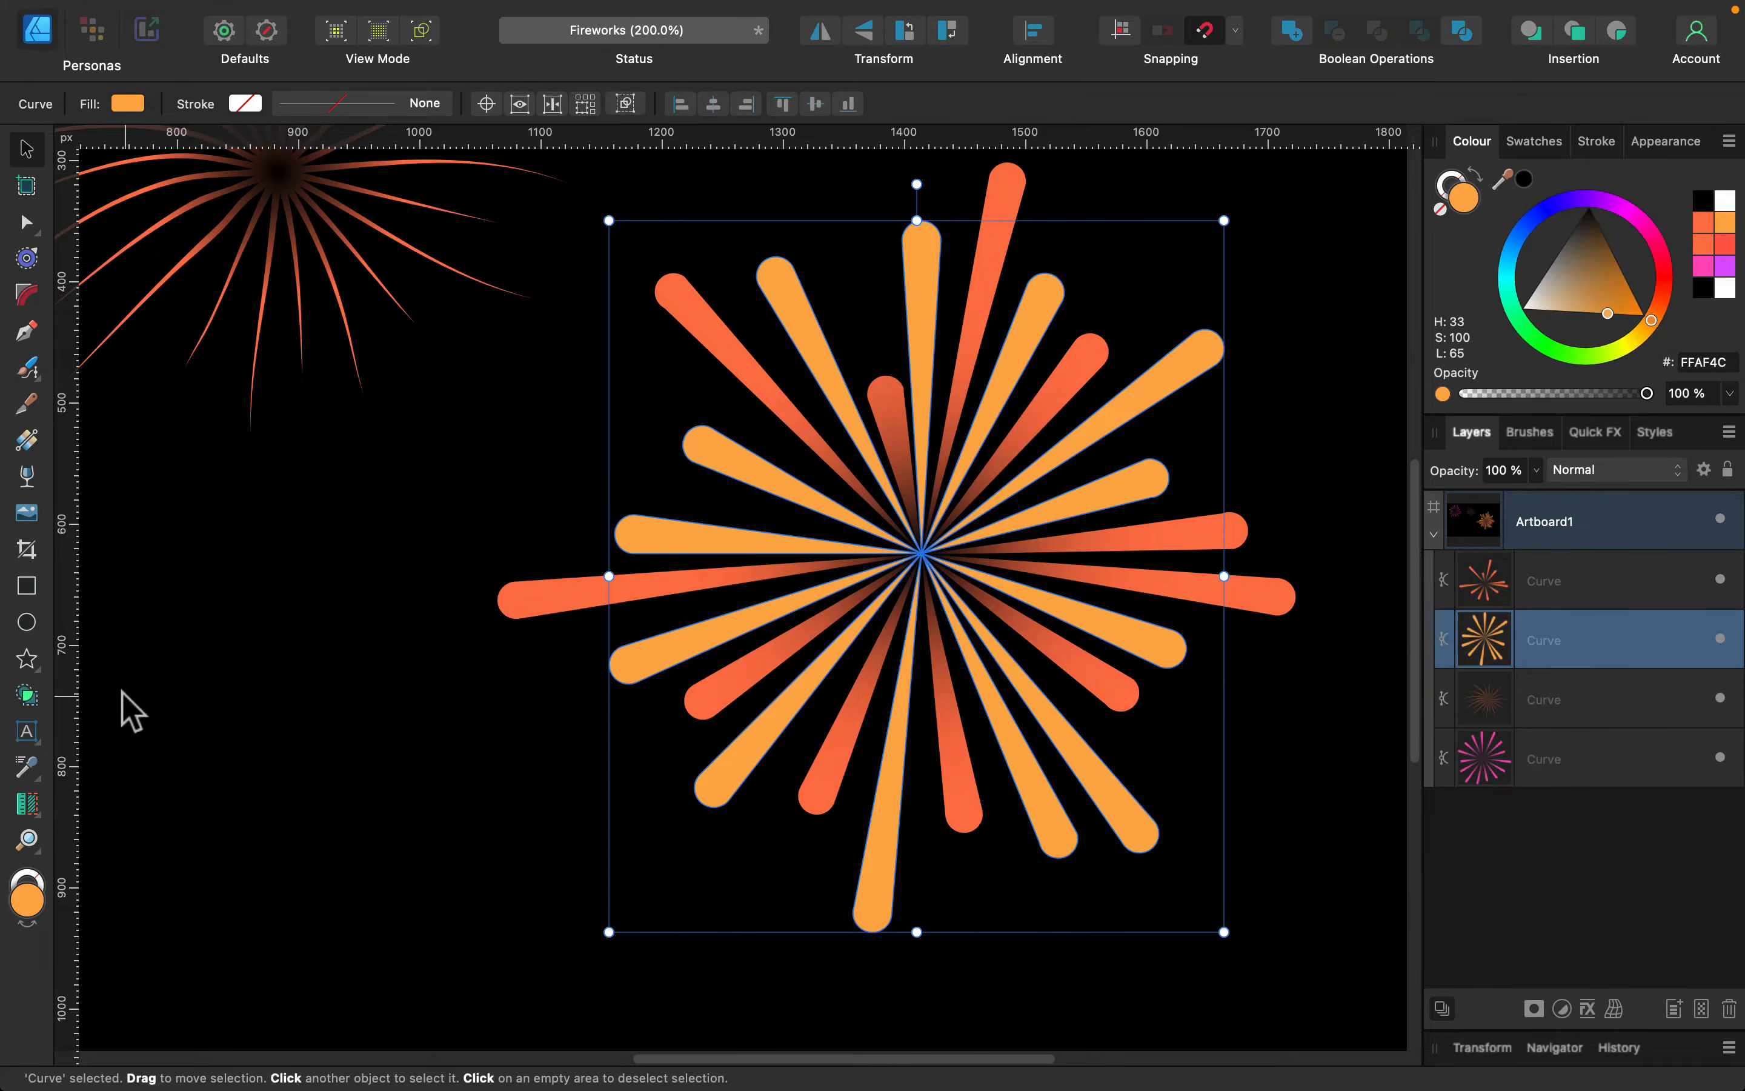
left_click(27, 474)
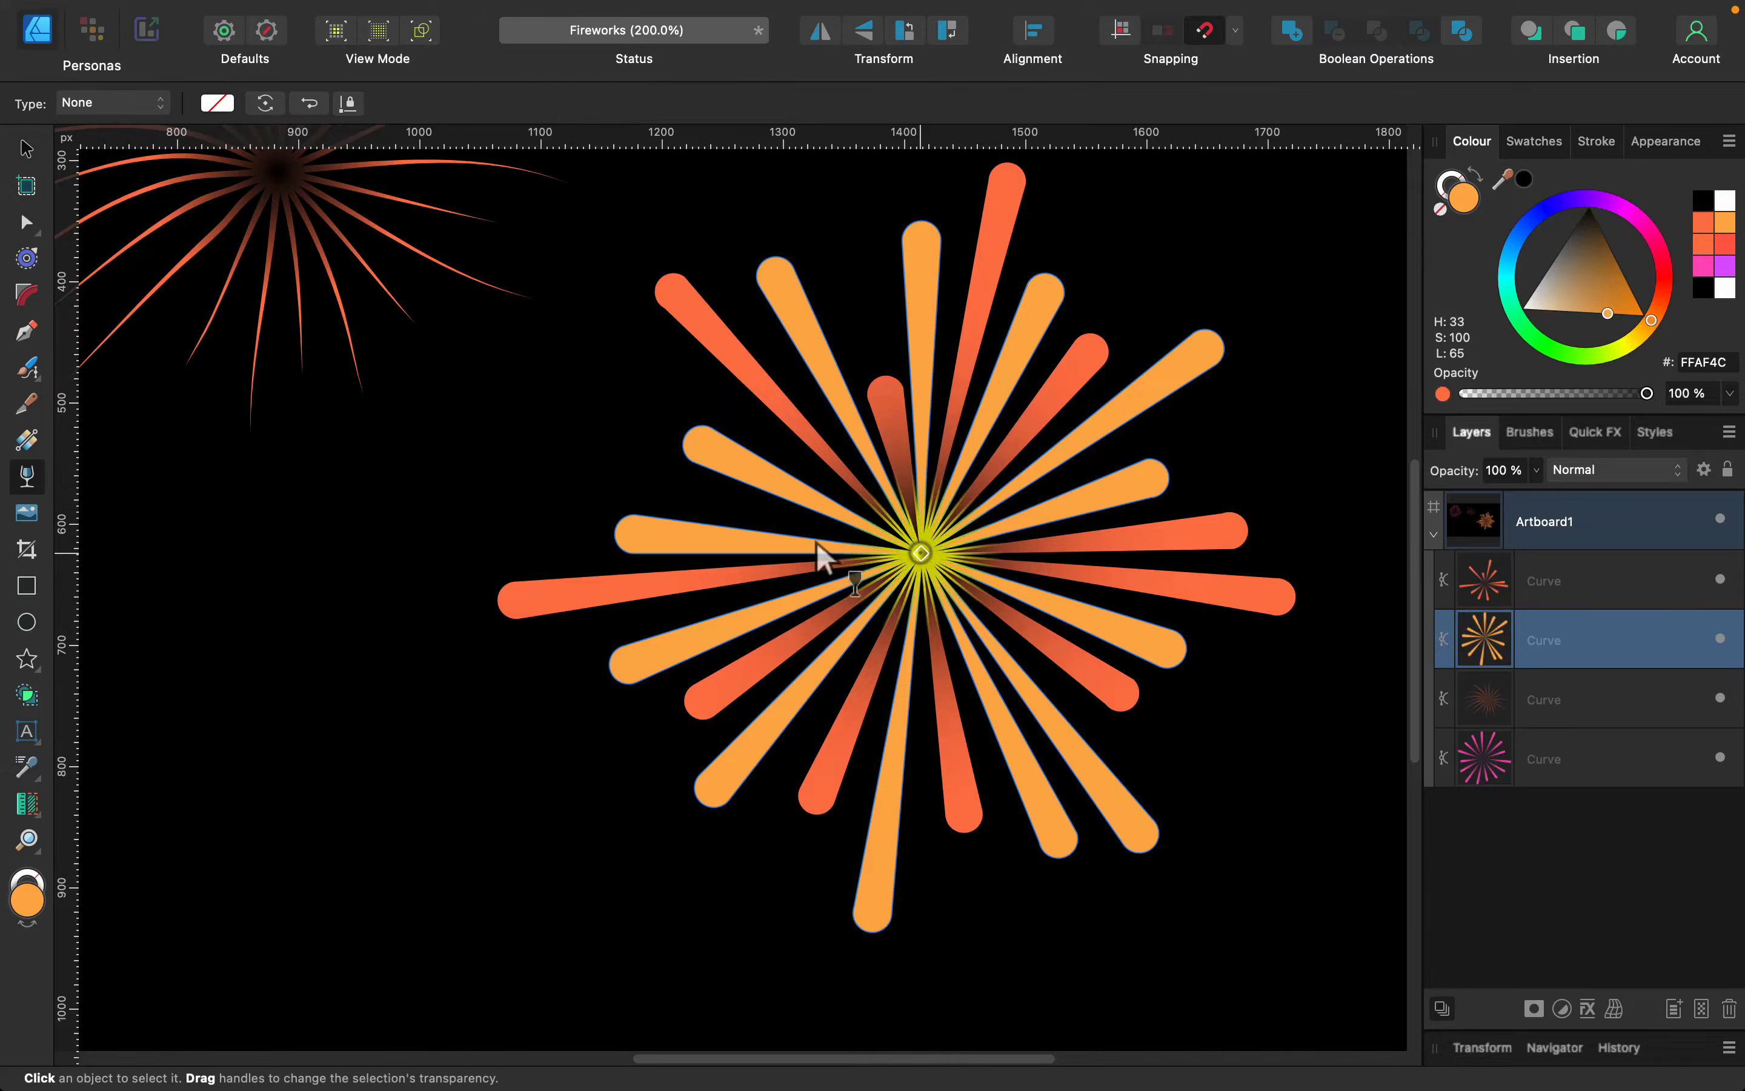
left_click_drag(920, 553, 618, 525)
left_click(129, 104)
left_click(84, 154)
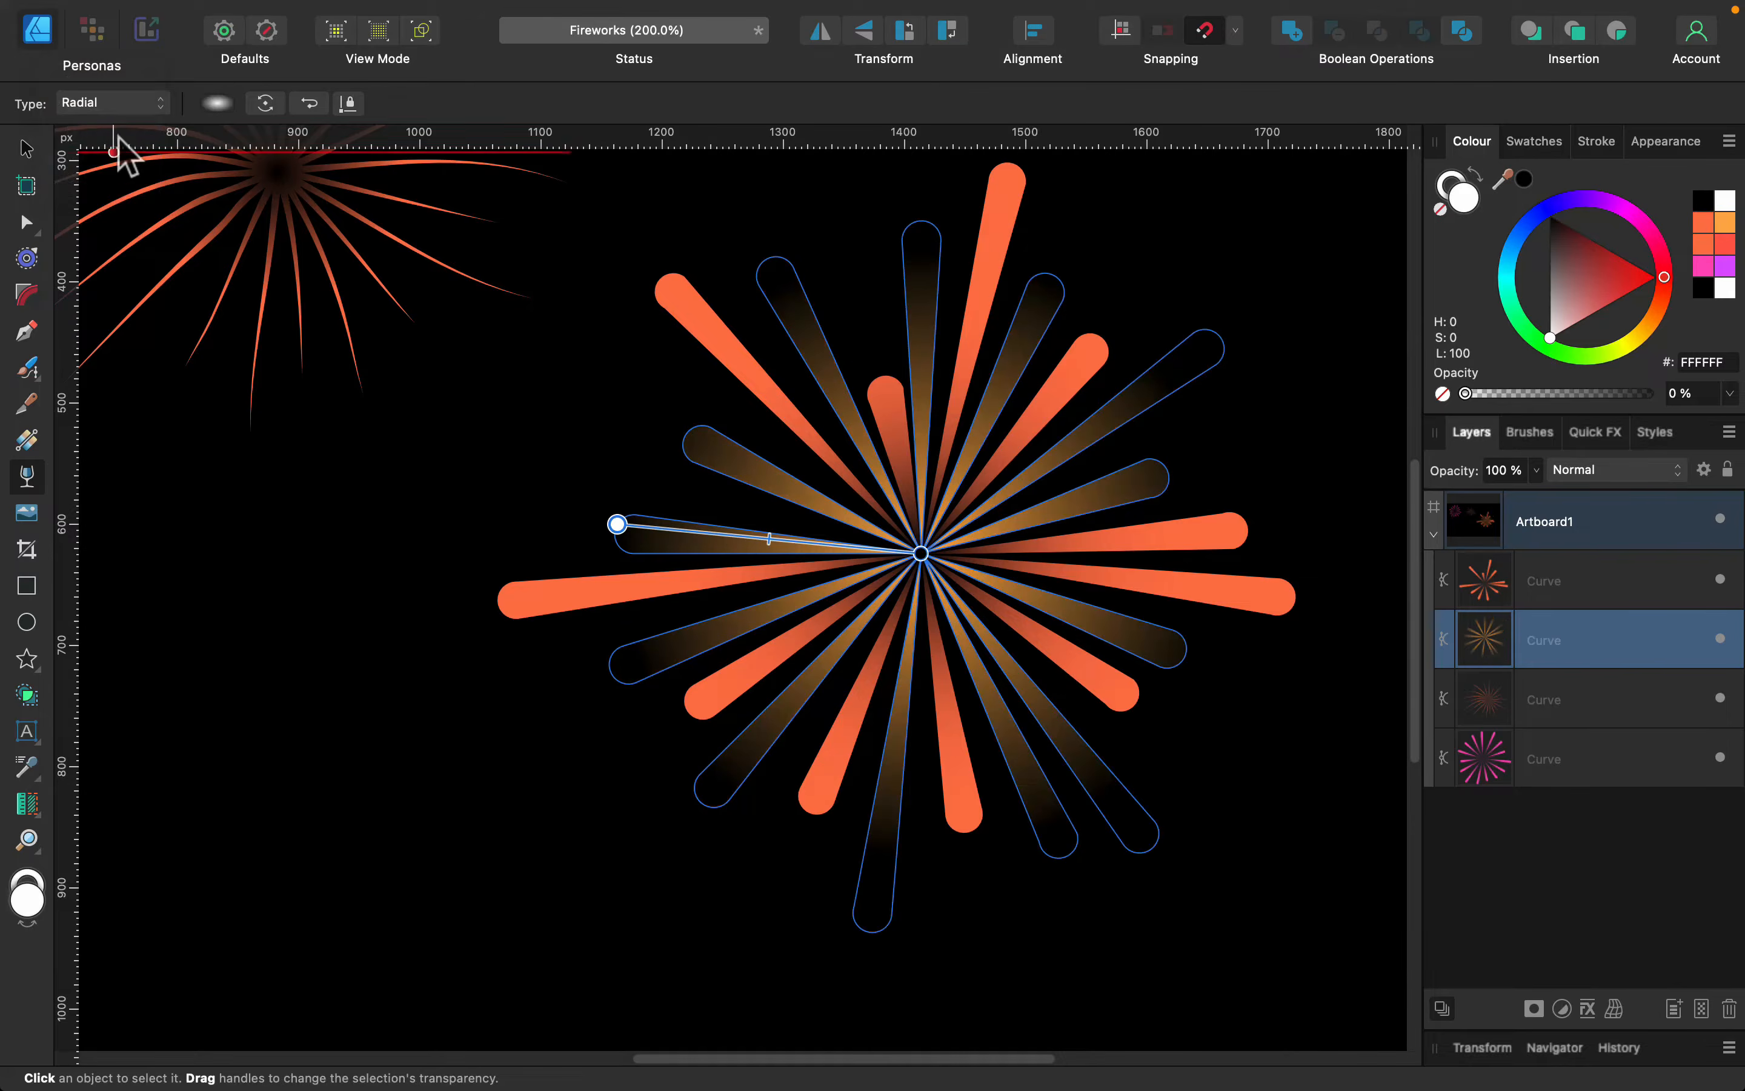
left_click(316, 103)
key("v")
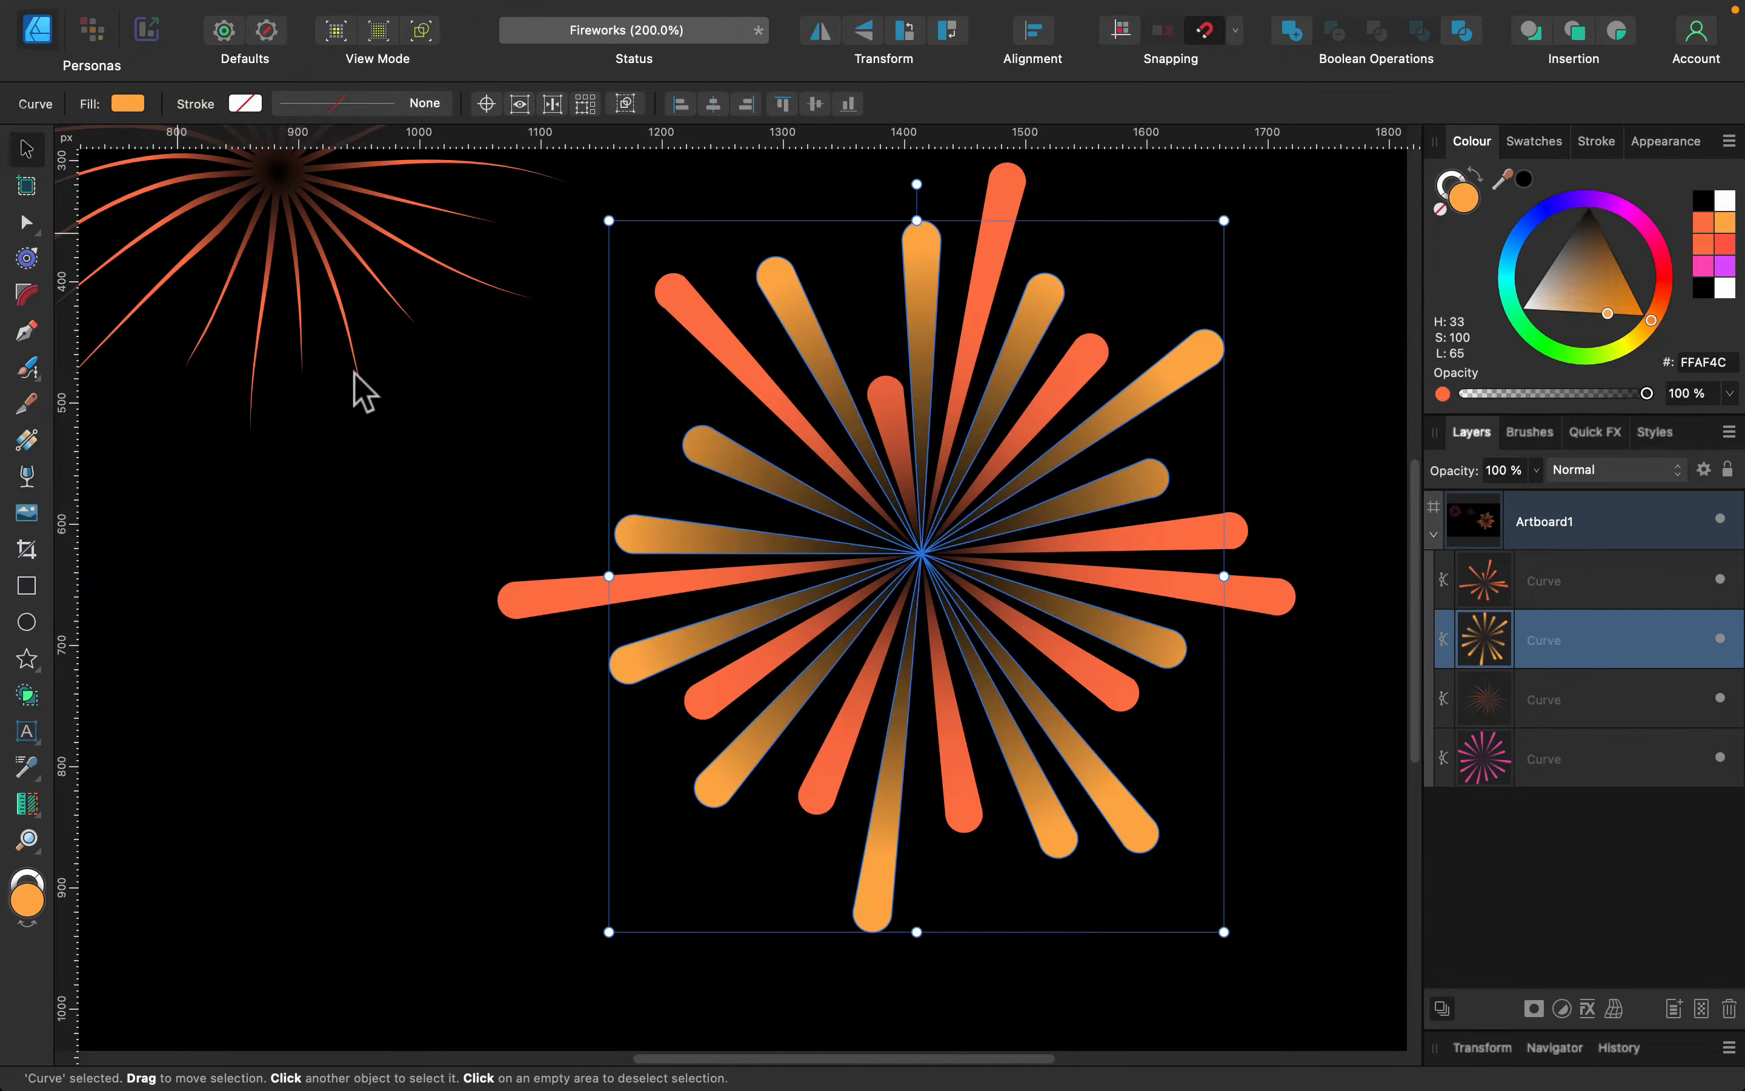
left_click(376, 457)
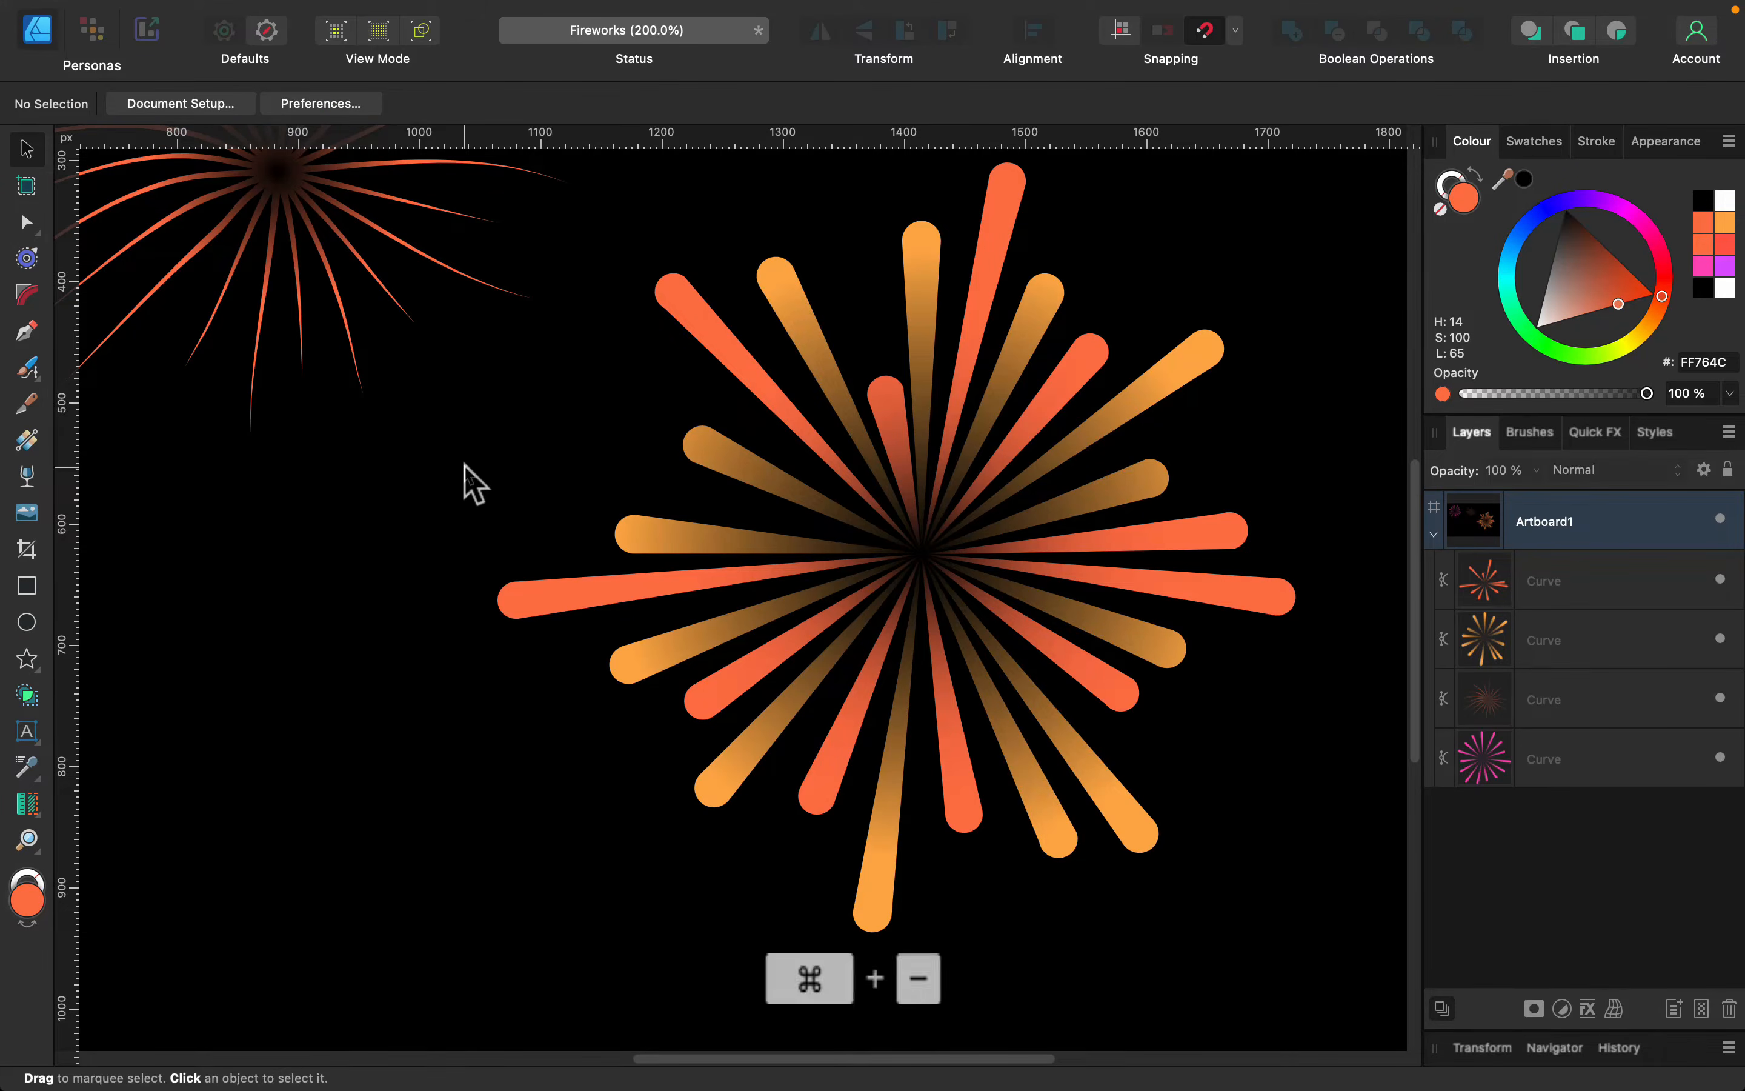
Group the orange and yellow-orange rays, shrink the group to about 450 px wide, and place it in line with the other bursts
key("super+minus")
key("super+minus")
left_click_drag(1159, 364, 593, 807)
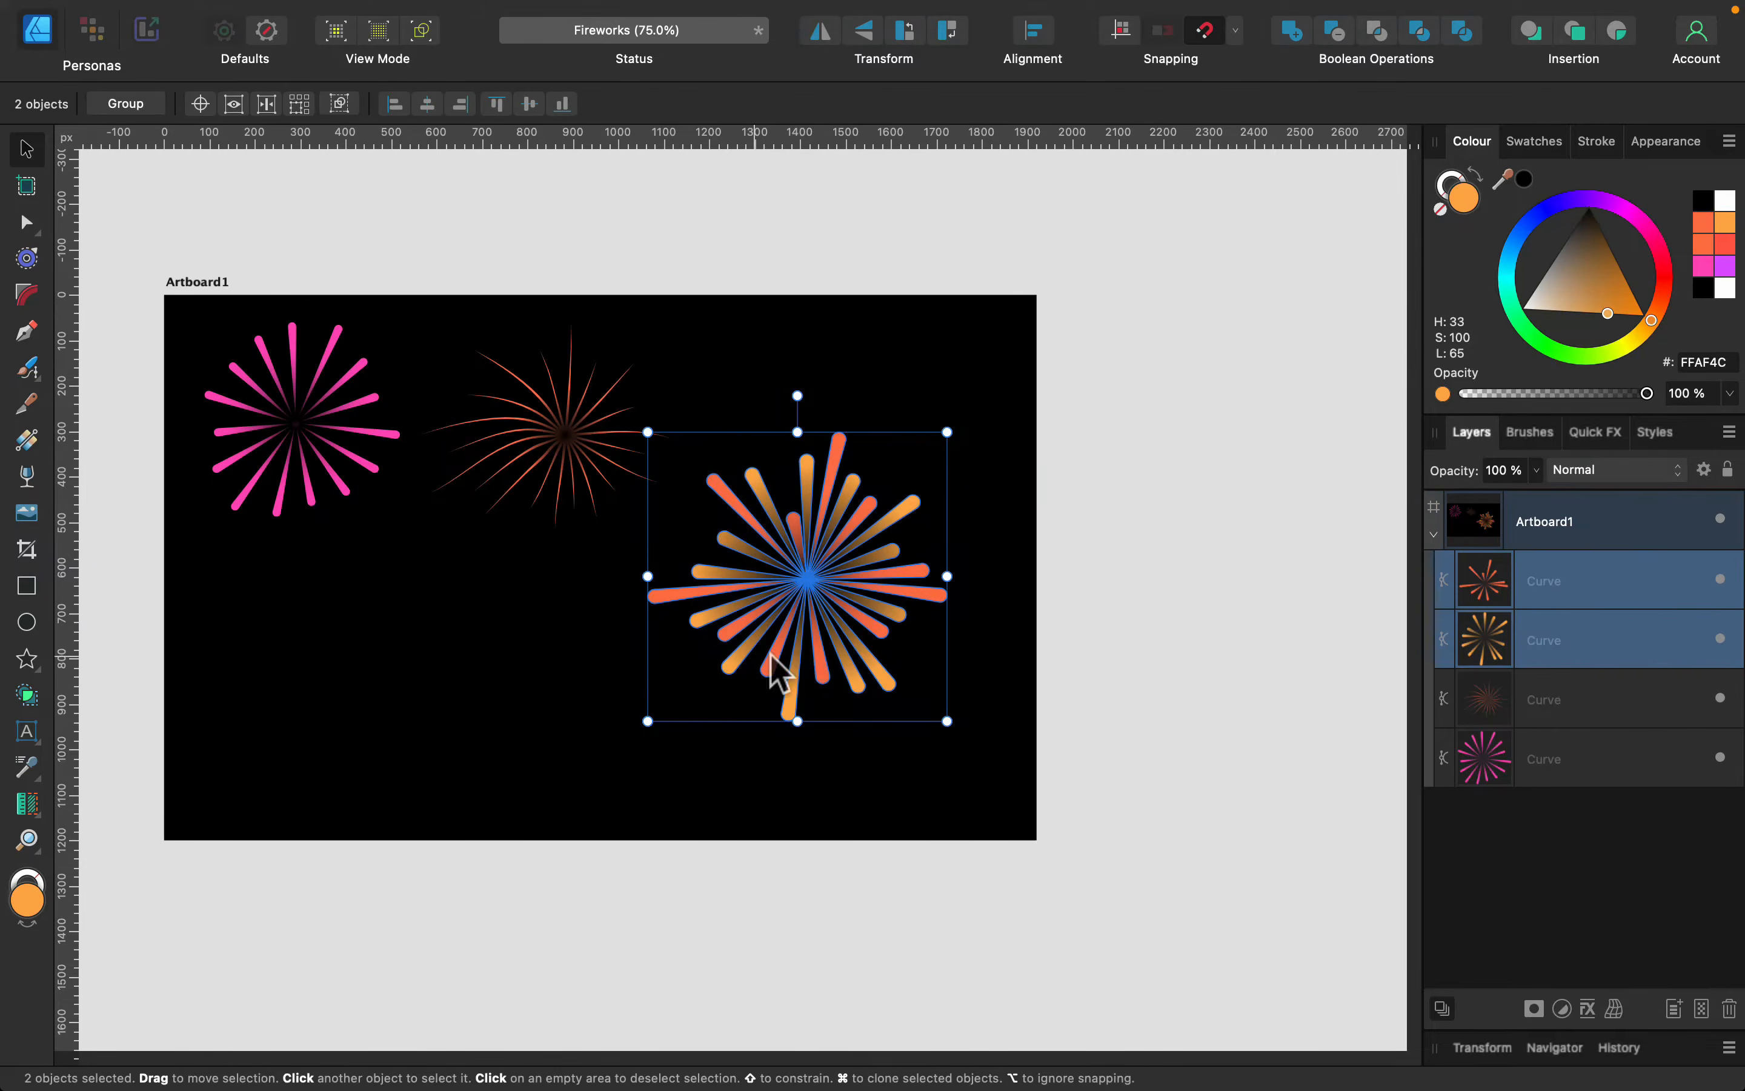
key("super+g")
left_click_drag(805, 663, 804, 526)
left_click_drag(945, 585, 864, 507)
left_click_drag(728, 418, 807, 439)
Space the three bursts evenly in a horizontal row and align them on their vertical middles
left_click_drag(1047, 234, 102, 600)
left_click(1039, 35)
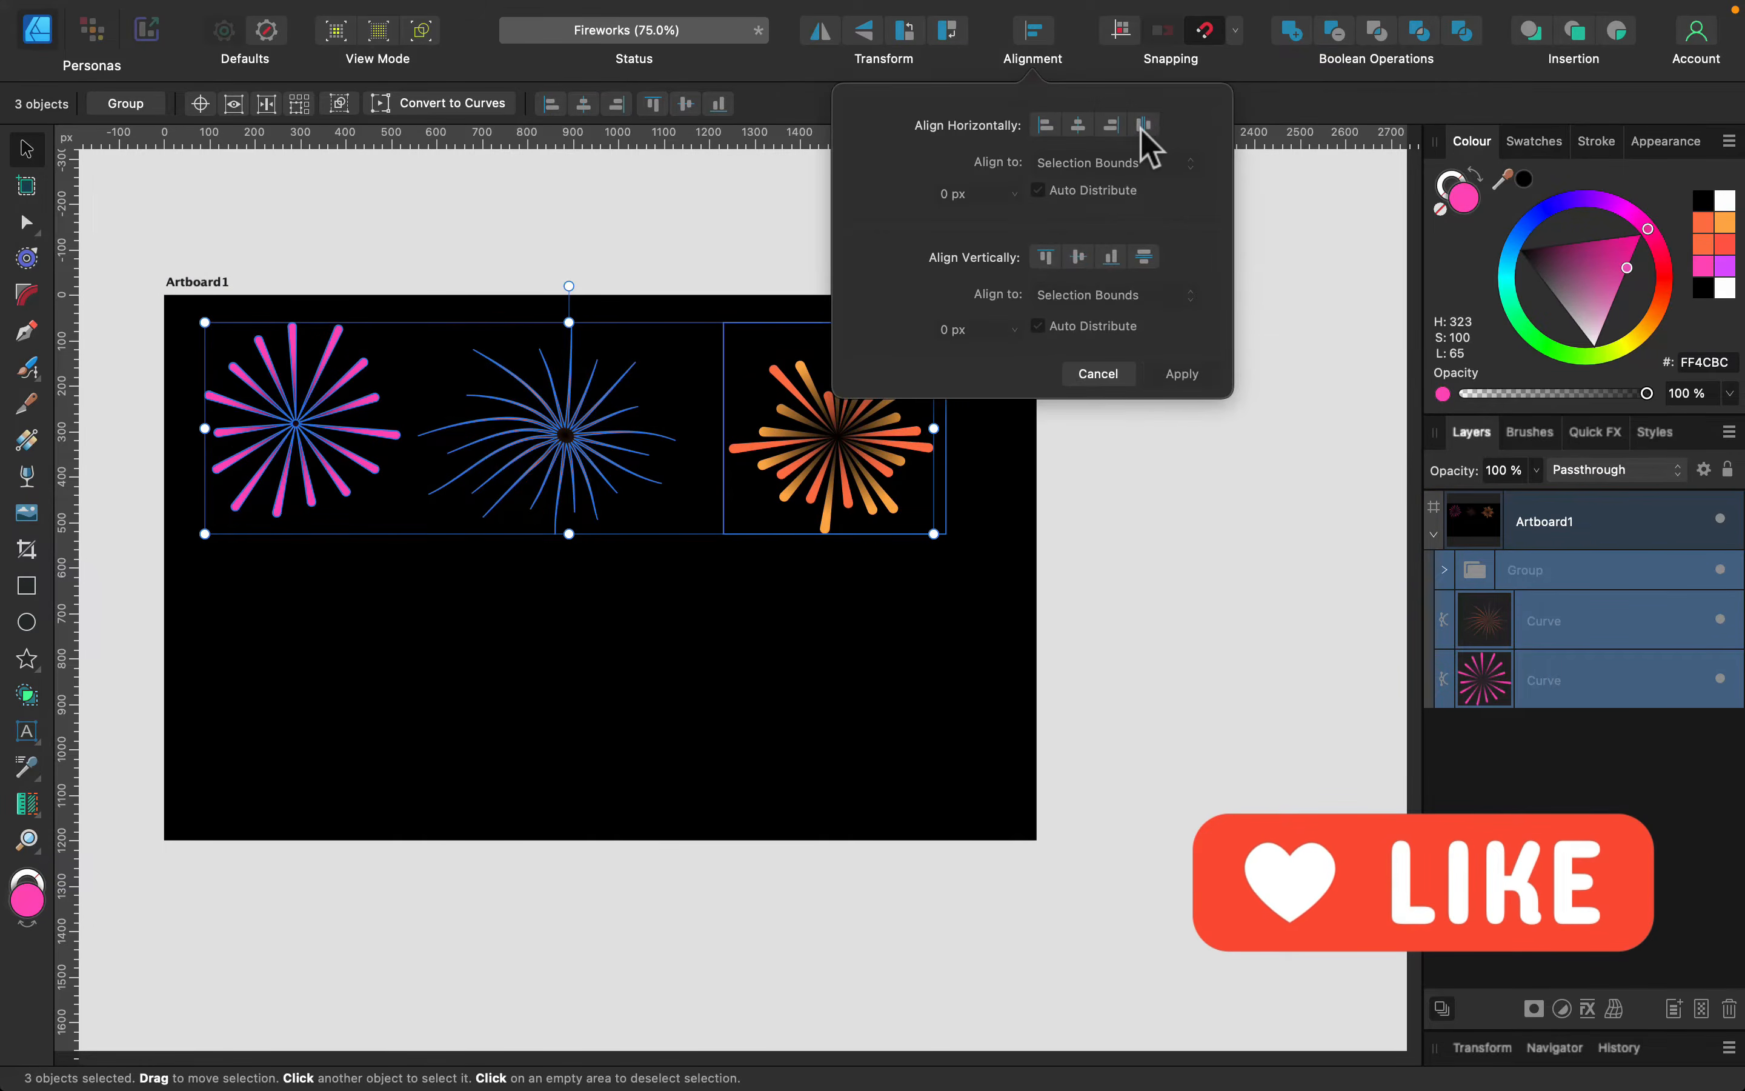
left_click(1141, 127)
left_click(1078, 257)
left_click(1172, 375)
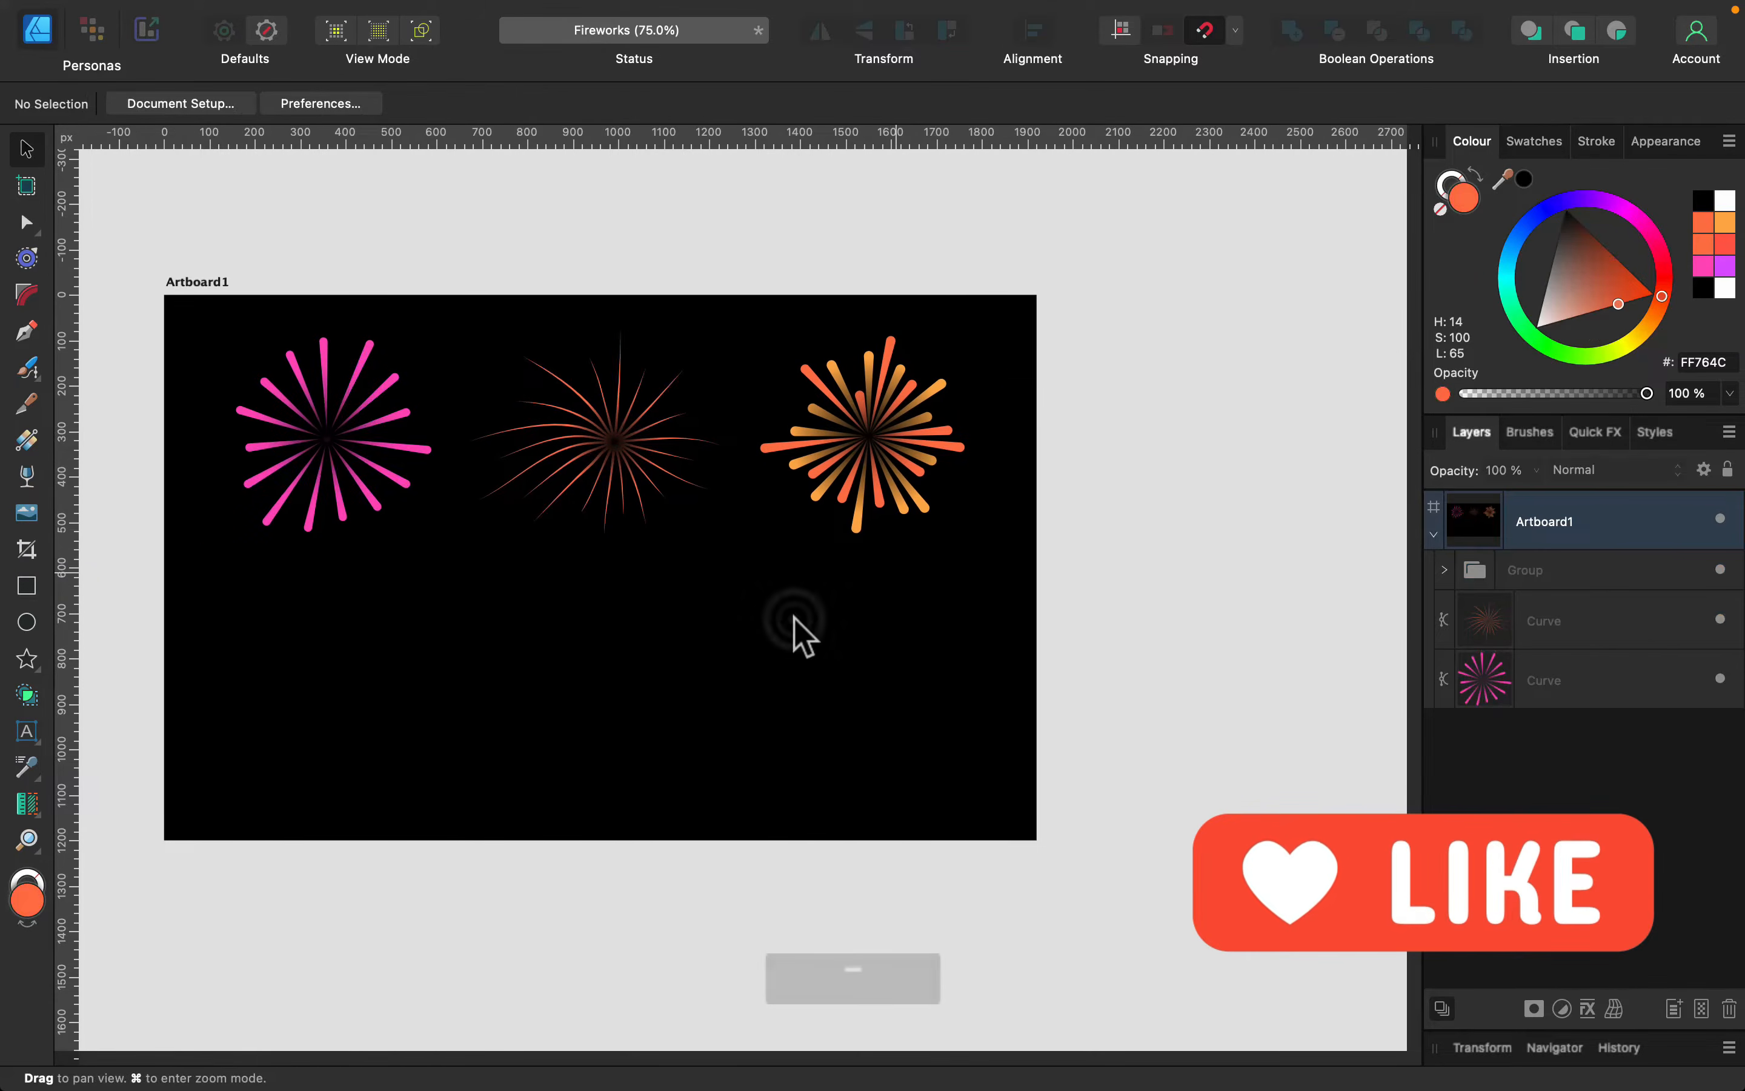
Draw a crescent about 440 by 410 px in the empty area below the bursts, and set its right curve to -90%
left_click_drag(793, 635, 993, 583)
key("super+1")
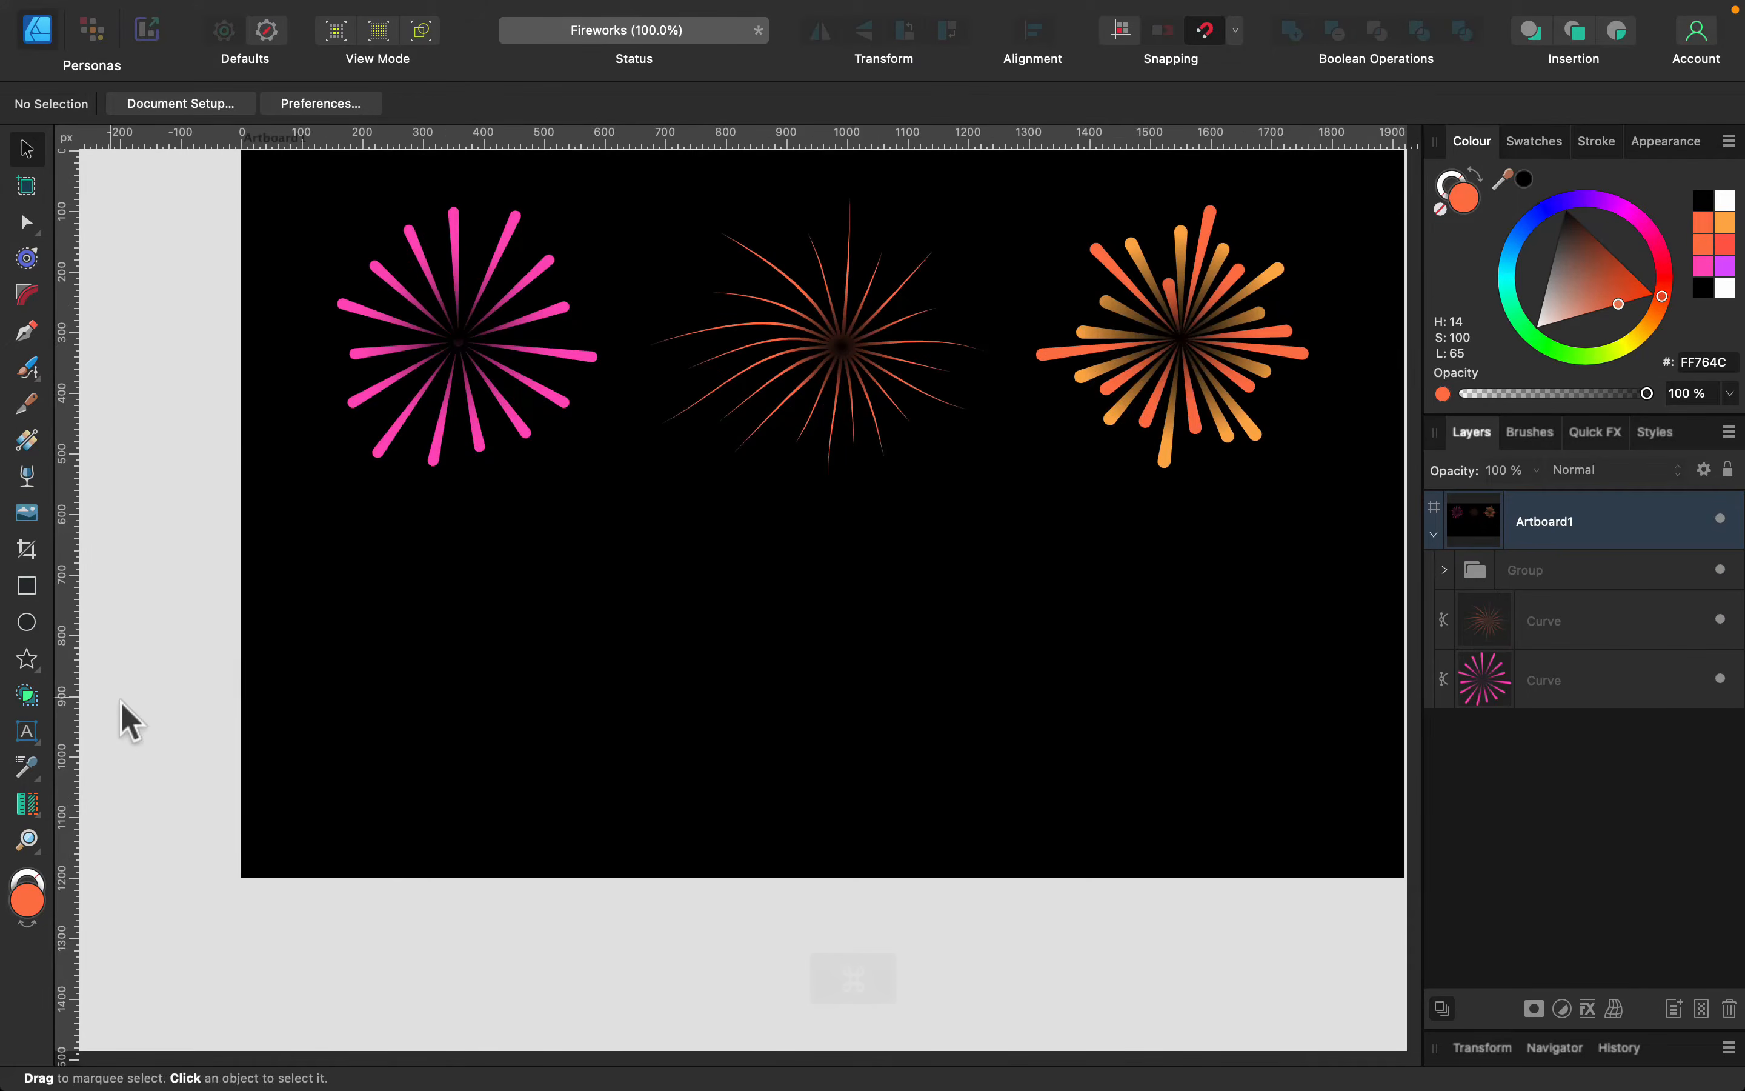
left_click(27, 657)
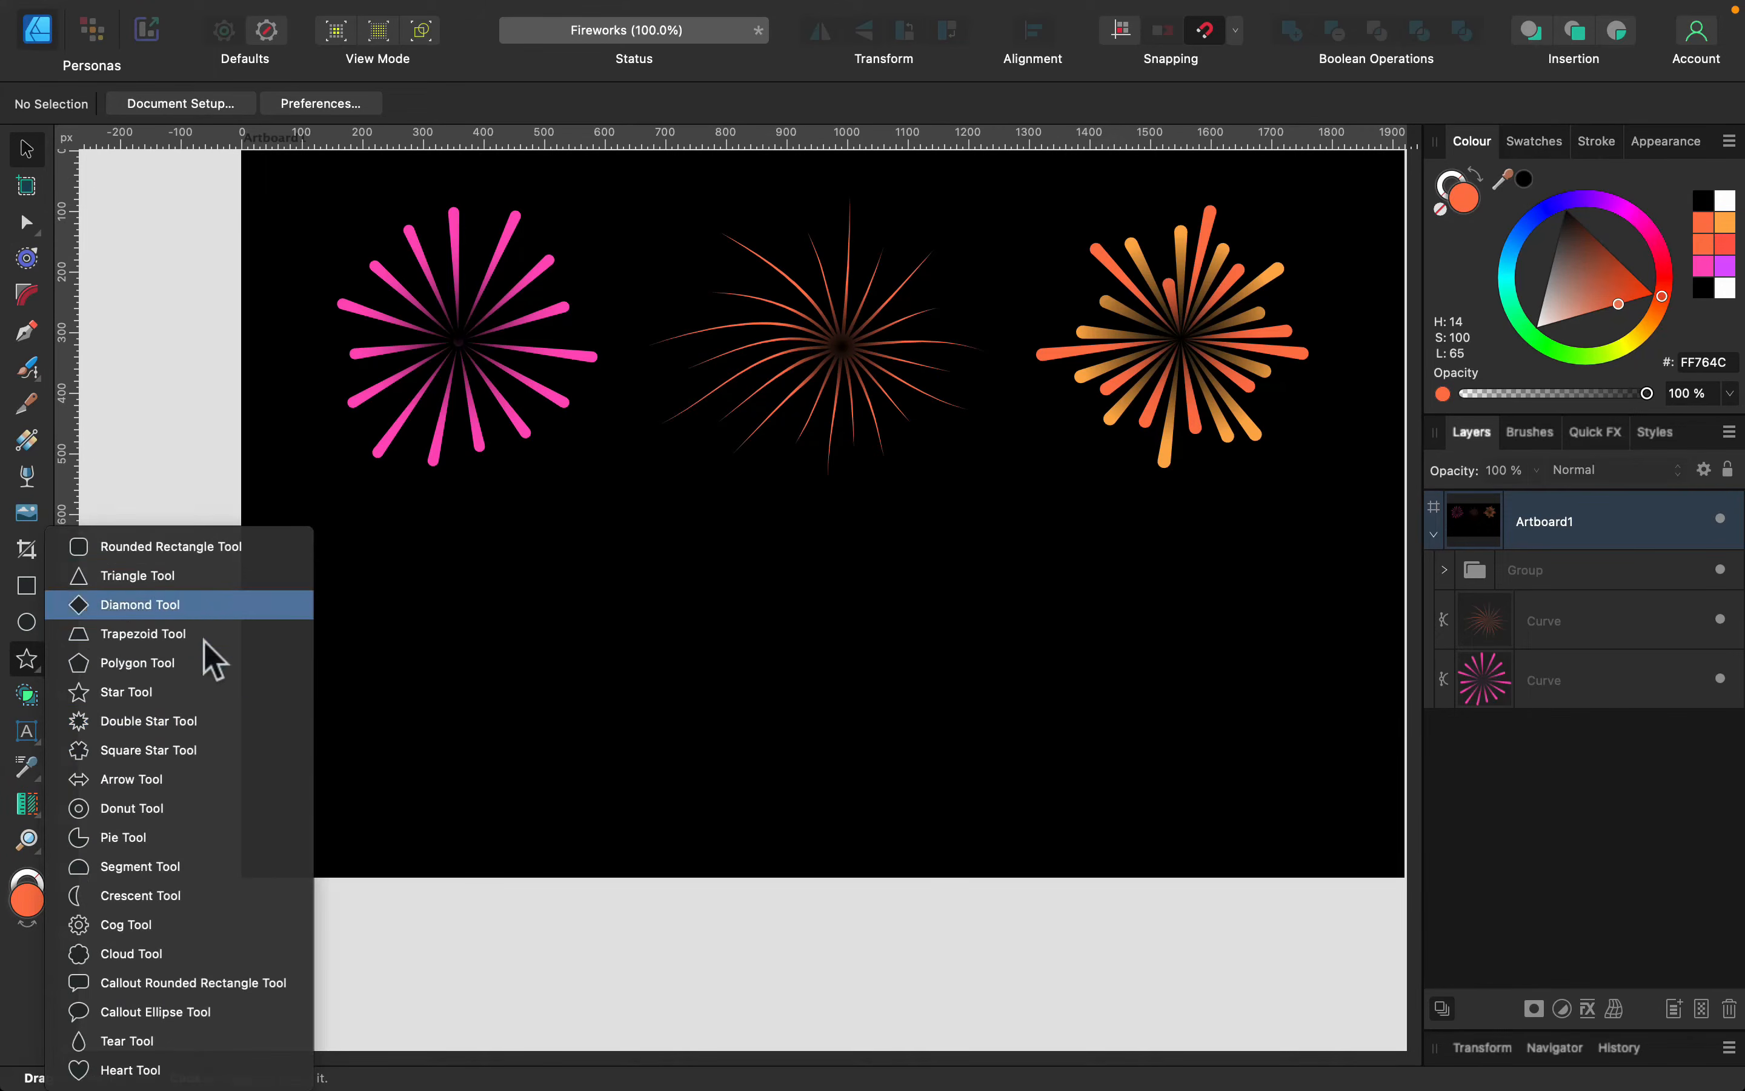
left_click(196, 689)
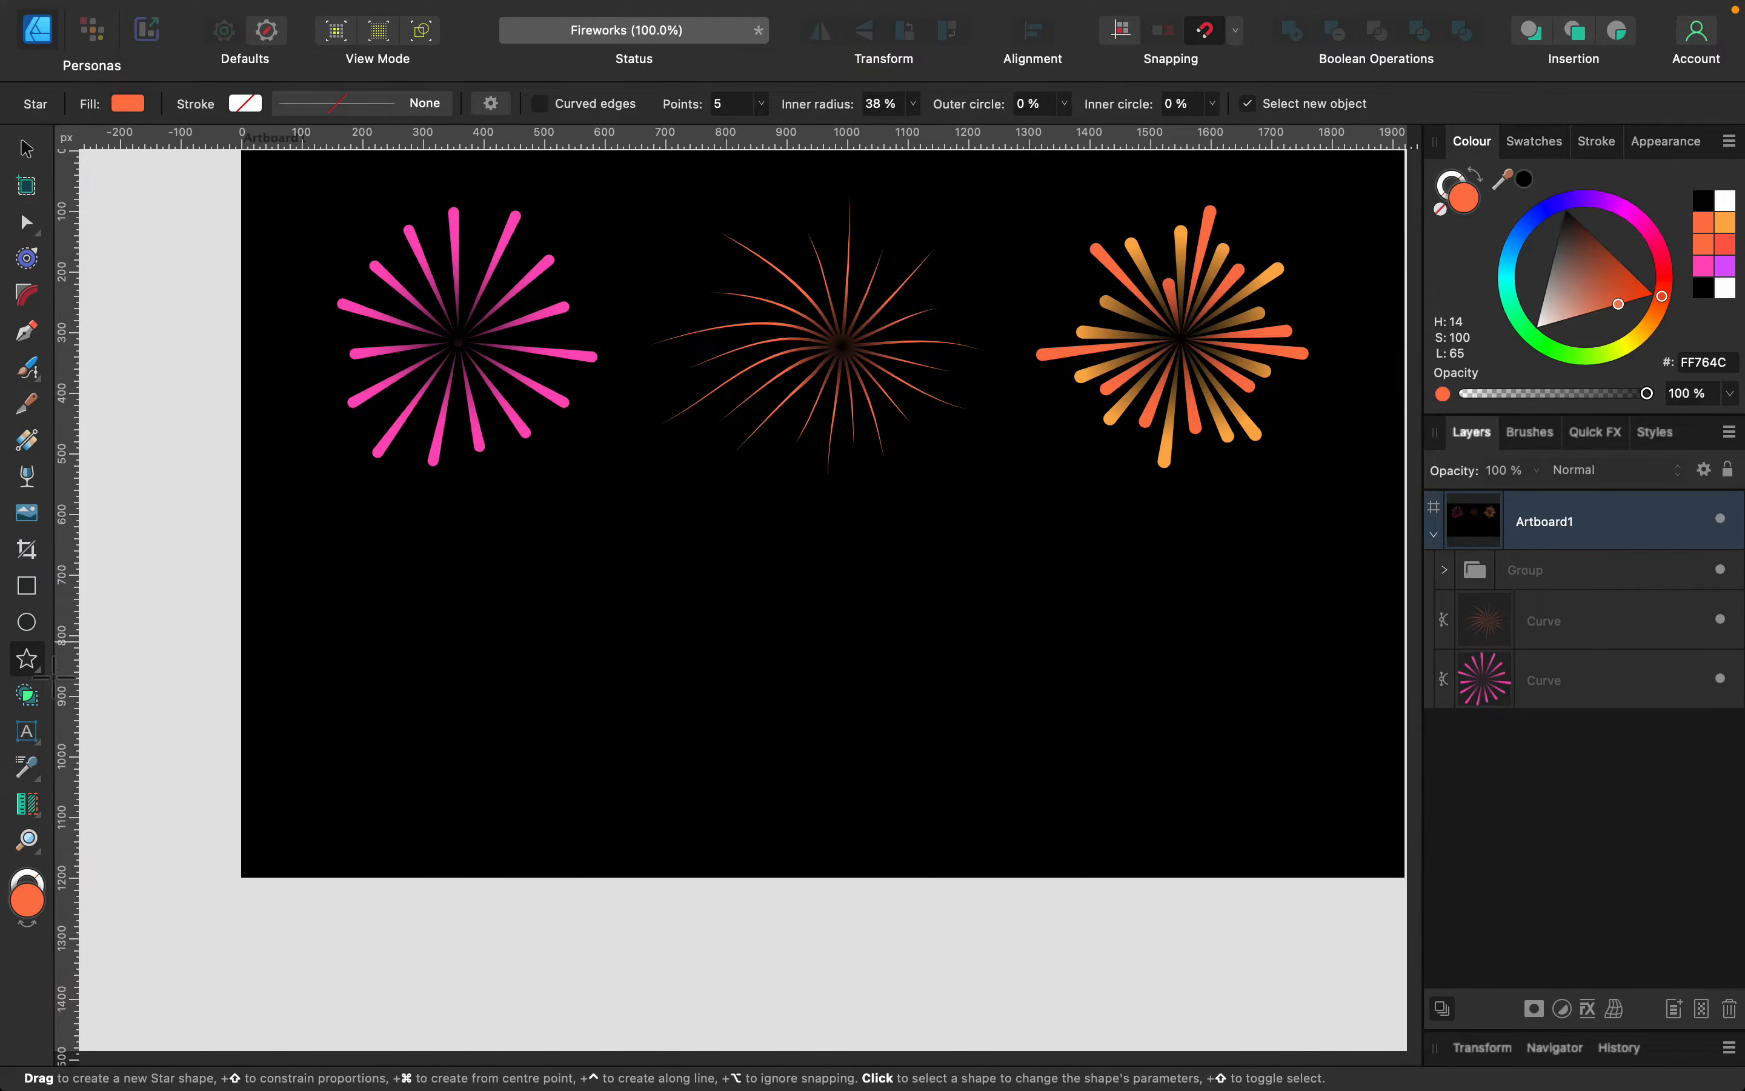
left_click(33, 663)
left_click(183, 902)
left_click_drag(536, 529, 804, 775)
left_click_drag(610, 652, 527, 652)
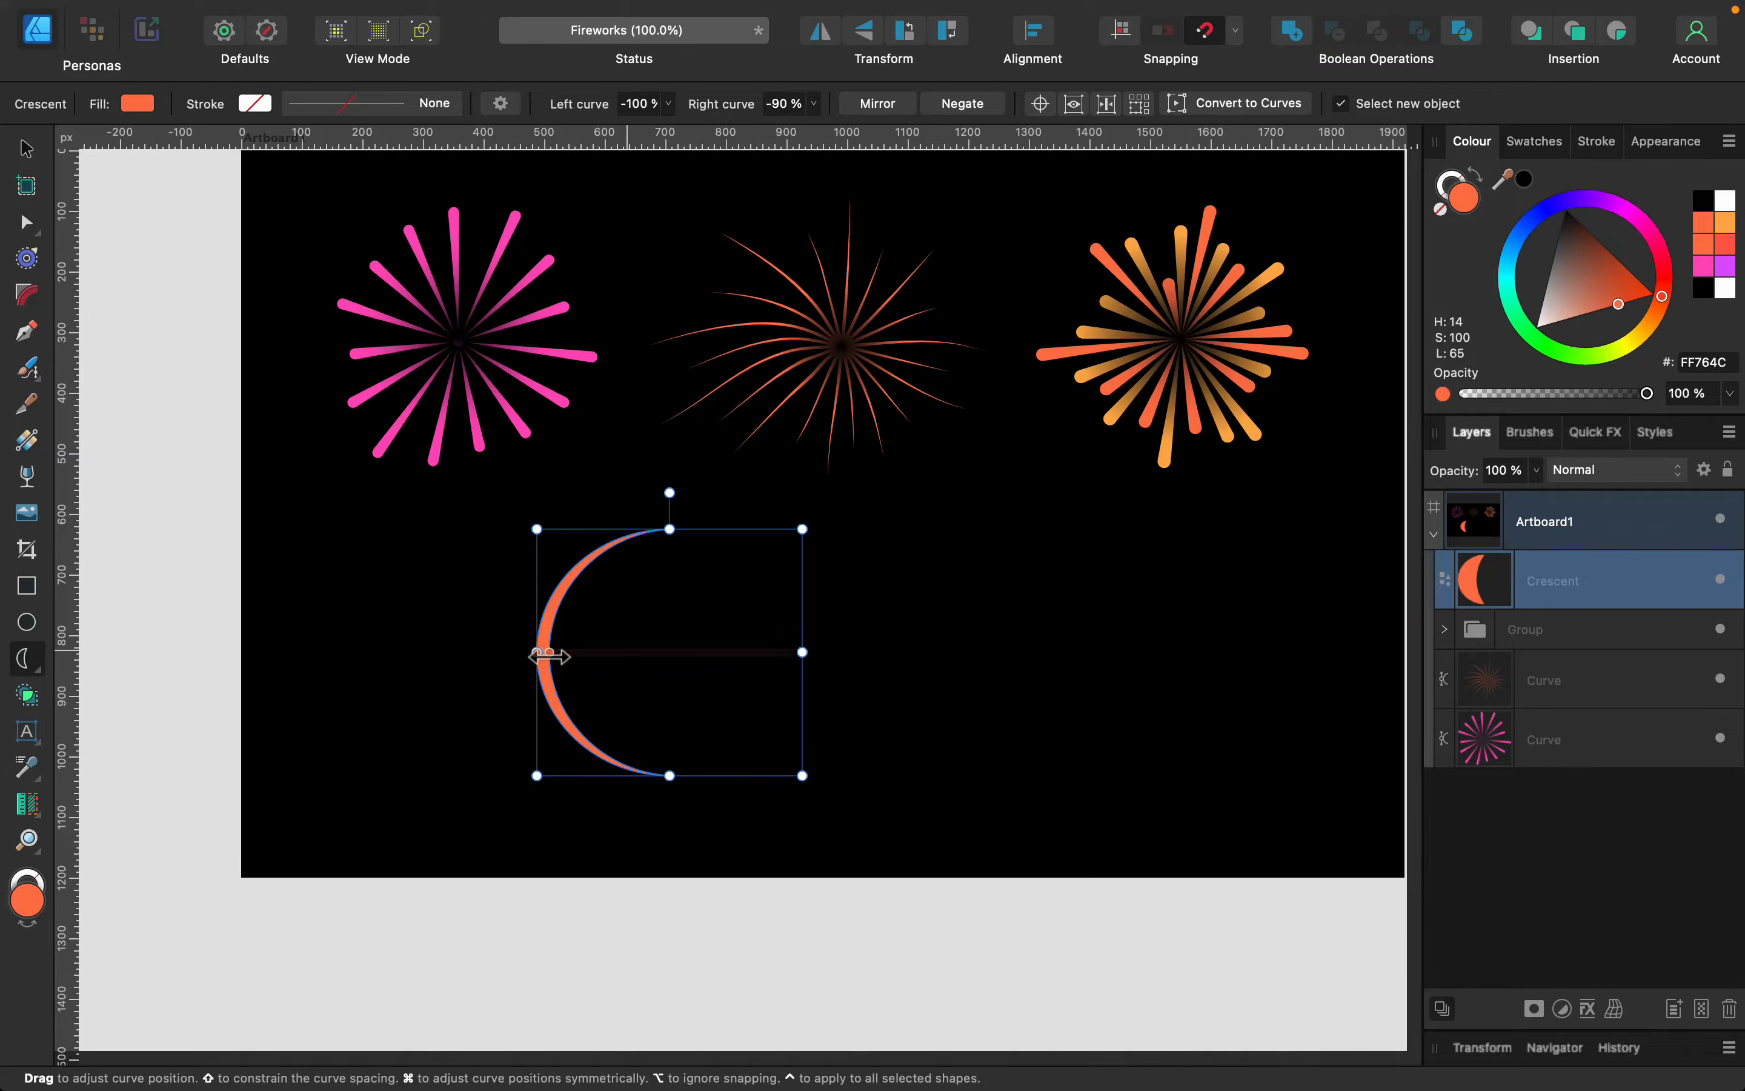
Round the crescent's two tips with a 2.8 px corner radius and convert the shape to curves
left_click(22, 148)
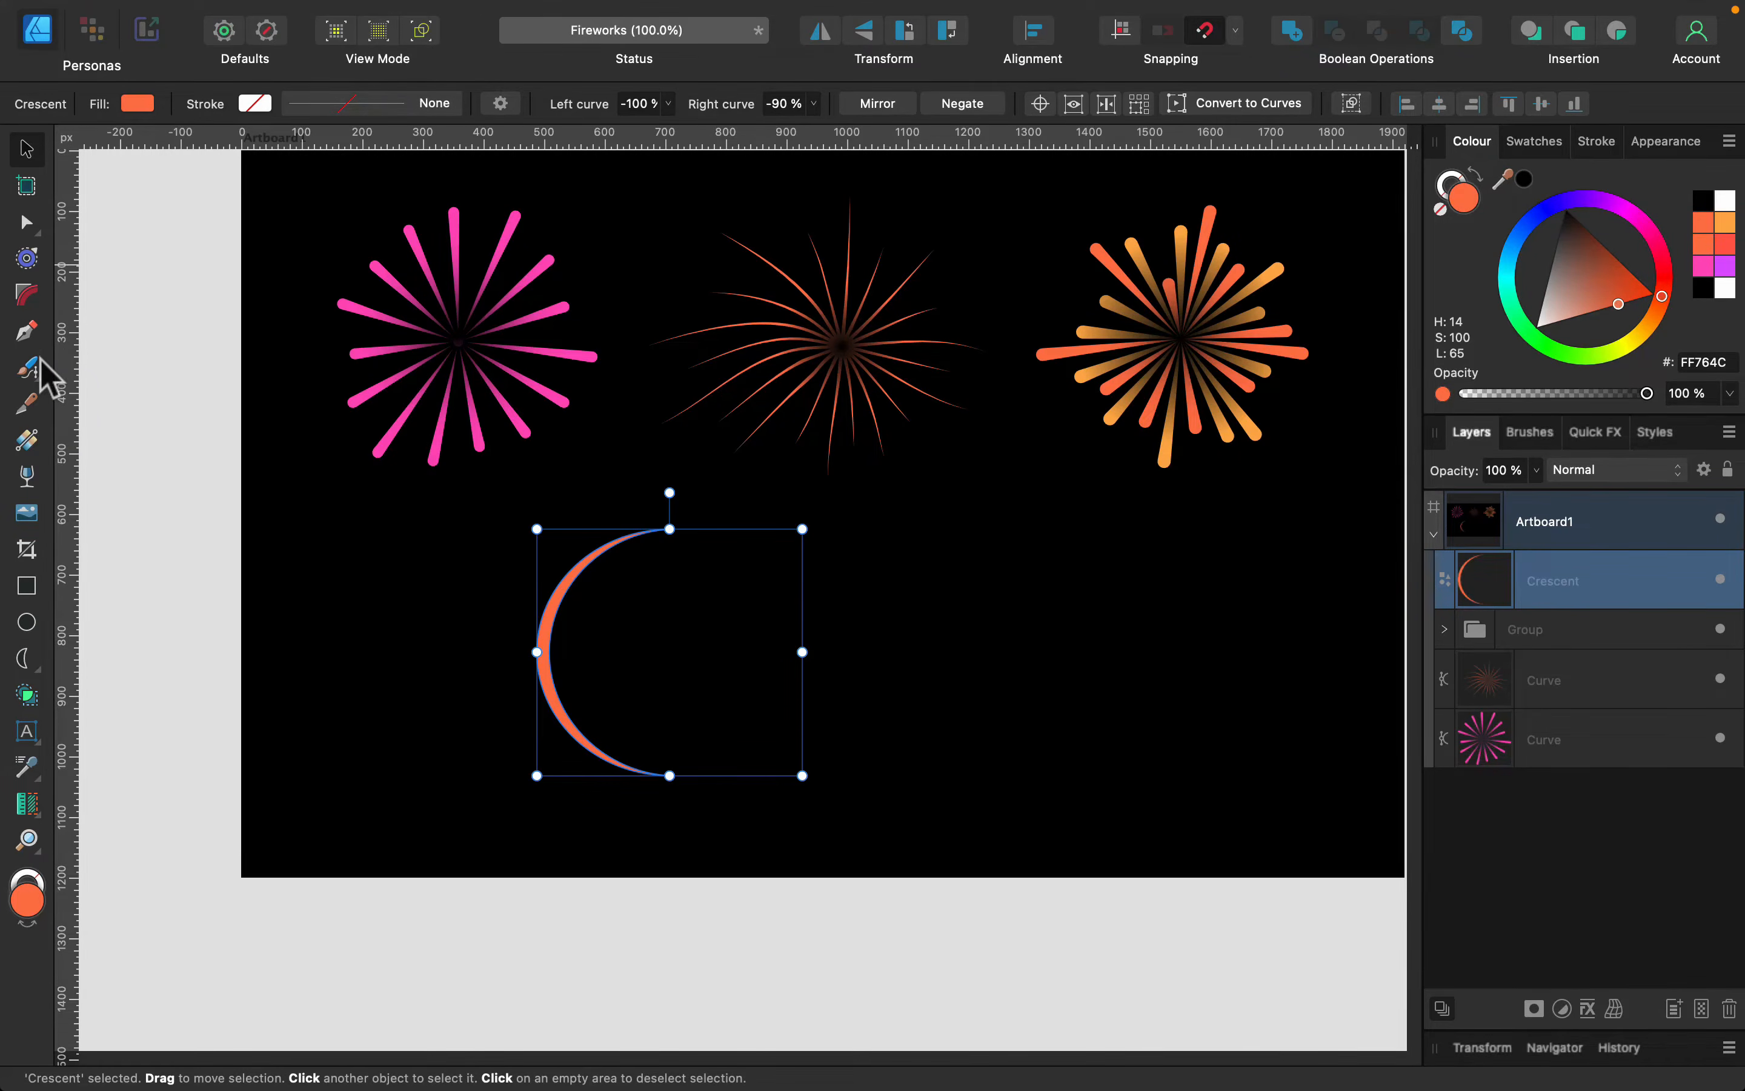
left_click(26, 295)
left_click_drag(766, 511, 626, 822)
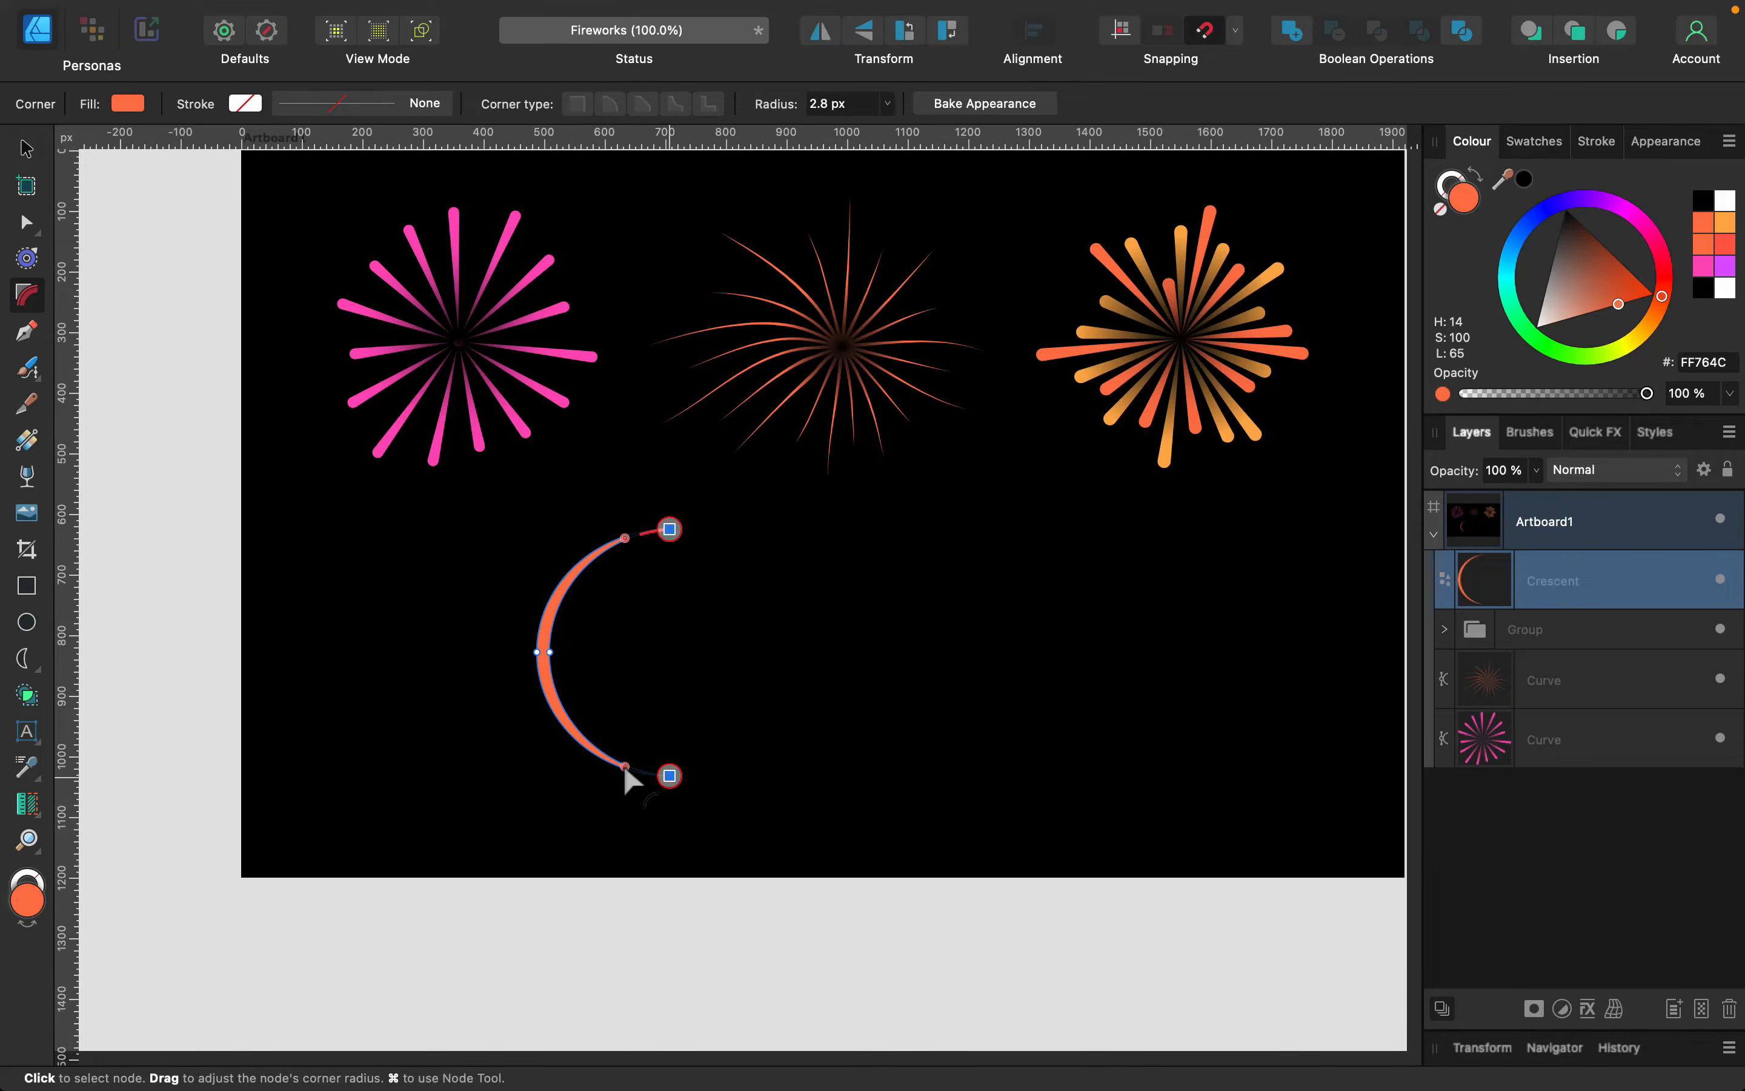
key("super+Return")
key("v")
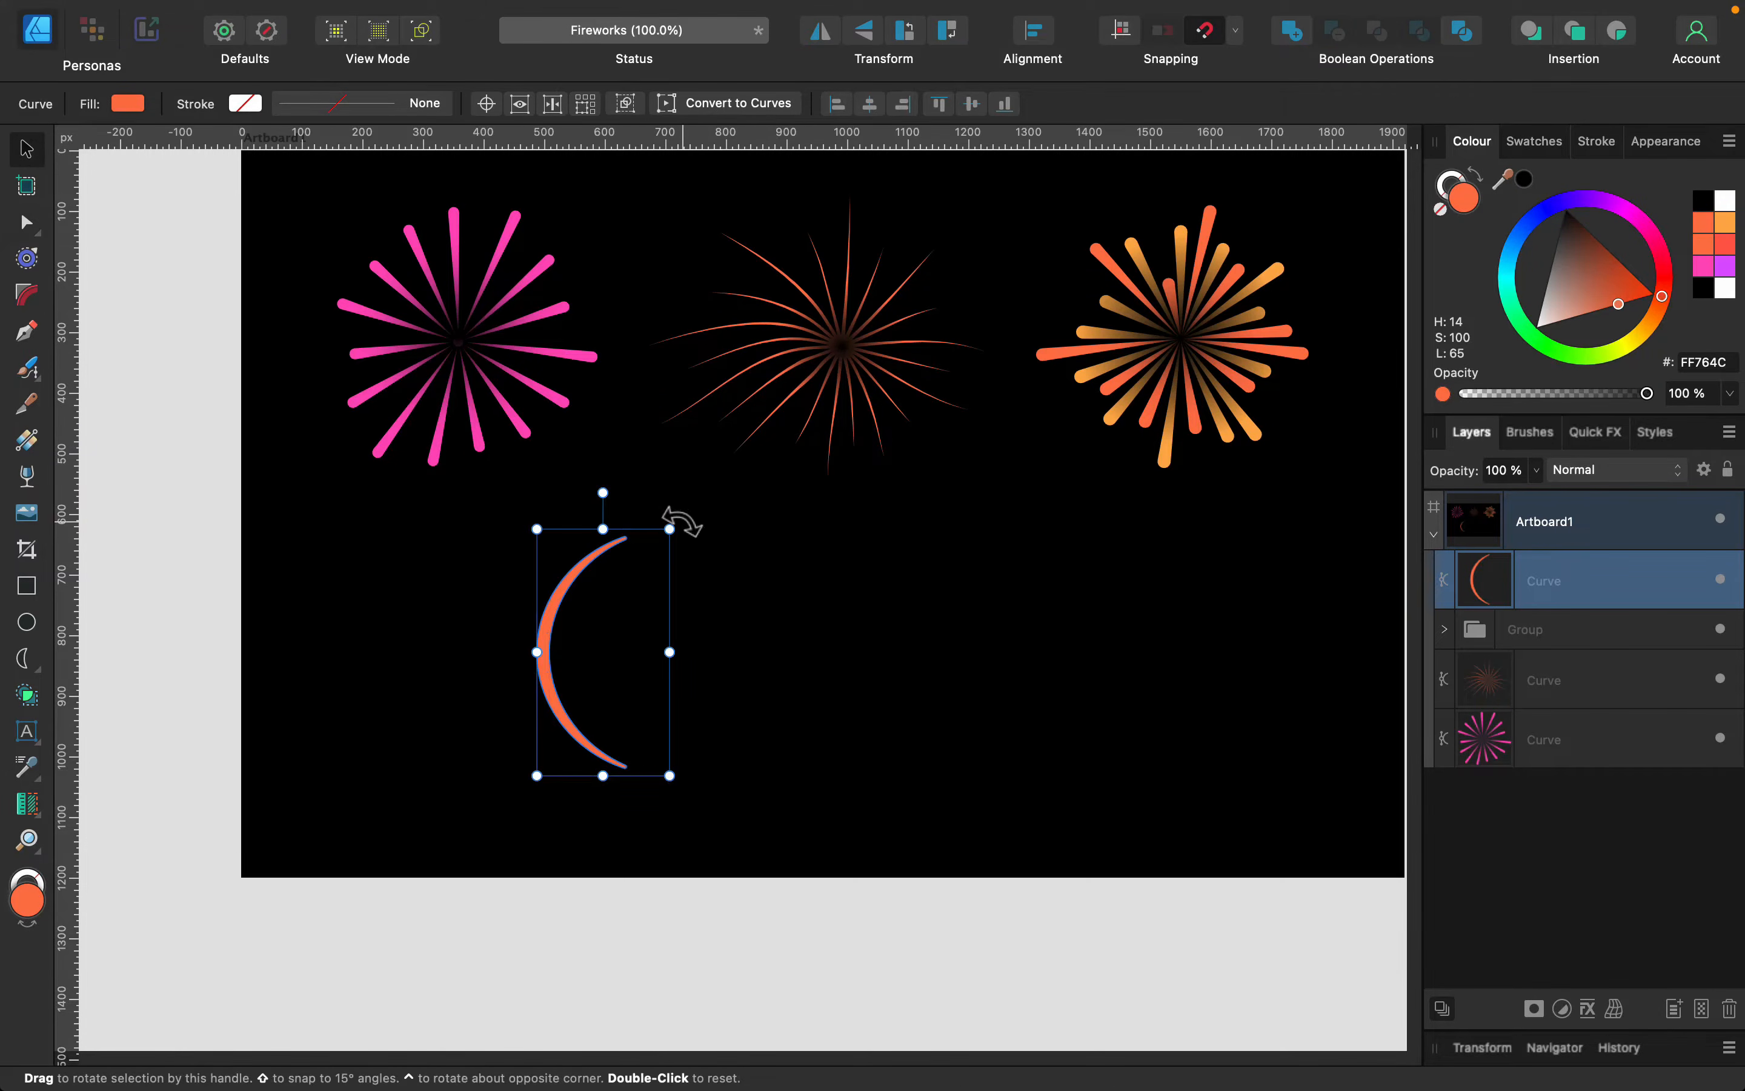
Rotate the crescent to arch to the right, then duplicate, mirror, resize and rotate copies as arcs on both sides of a shared centre
left_click_drag(682, 521, 799, 622)
left_click_drag(610, 586, 786, 576)
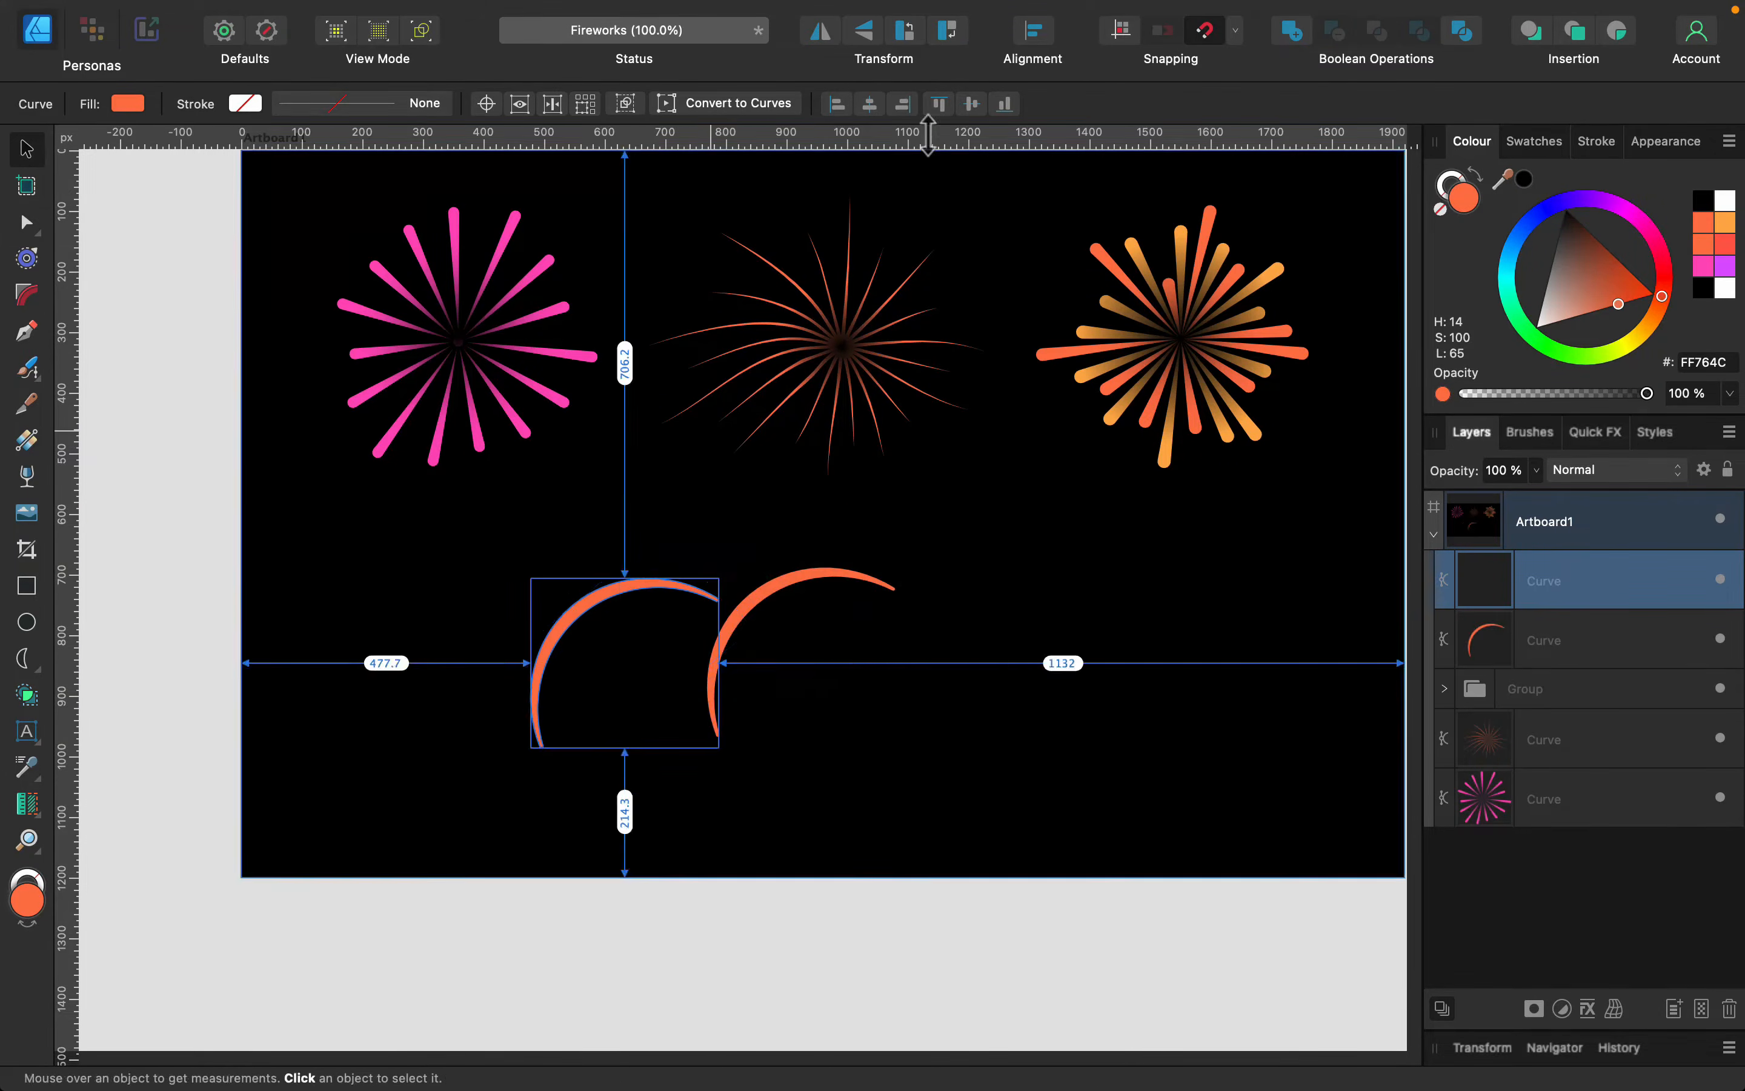
left_click(820, 30)
left_click_drag(803, 687, 686, 579)
left_click_drag(571, 515, 515, 499)
left_click_drag(678, 592, 1025, 787)
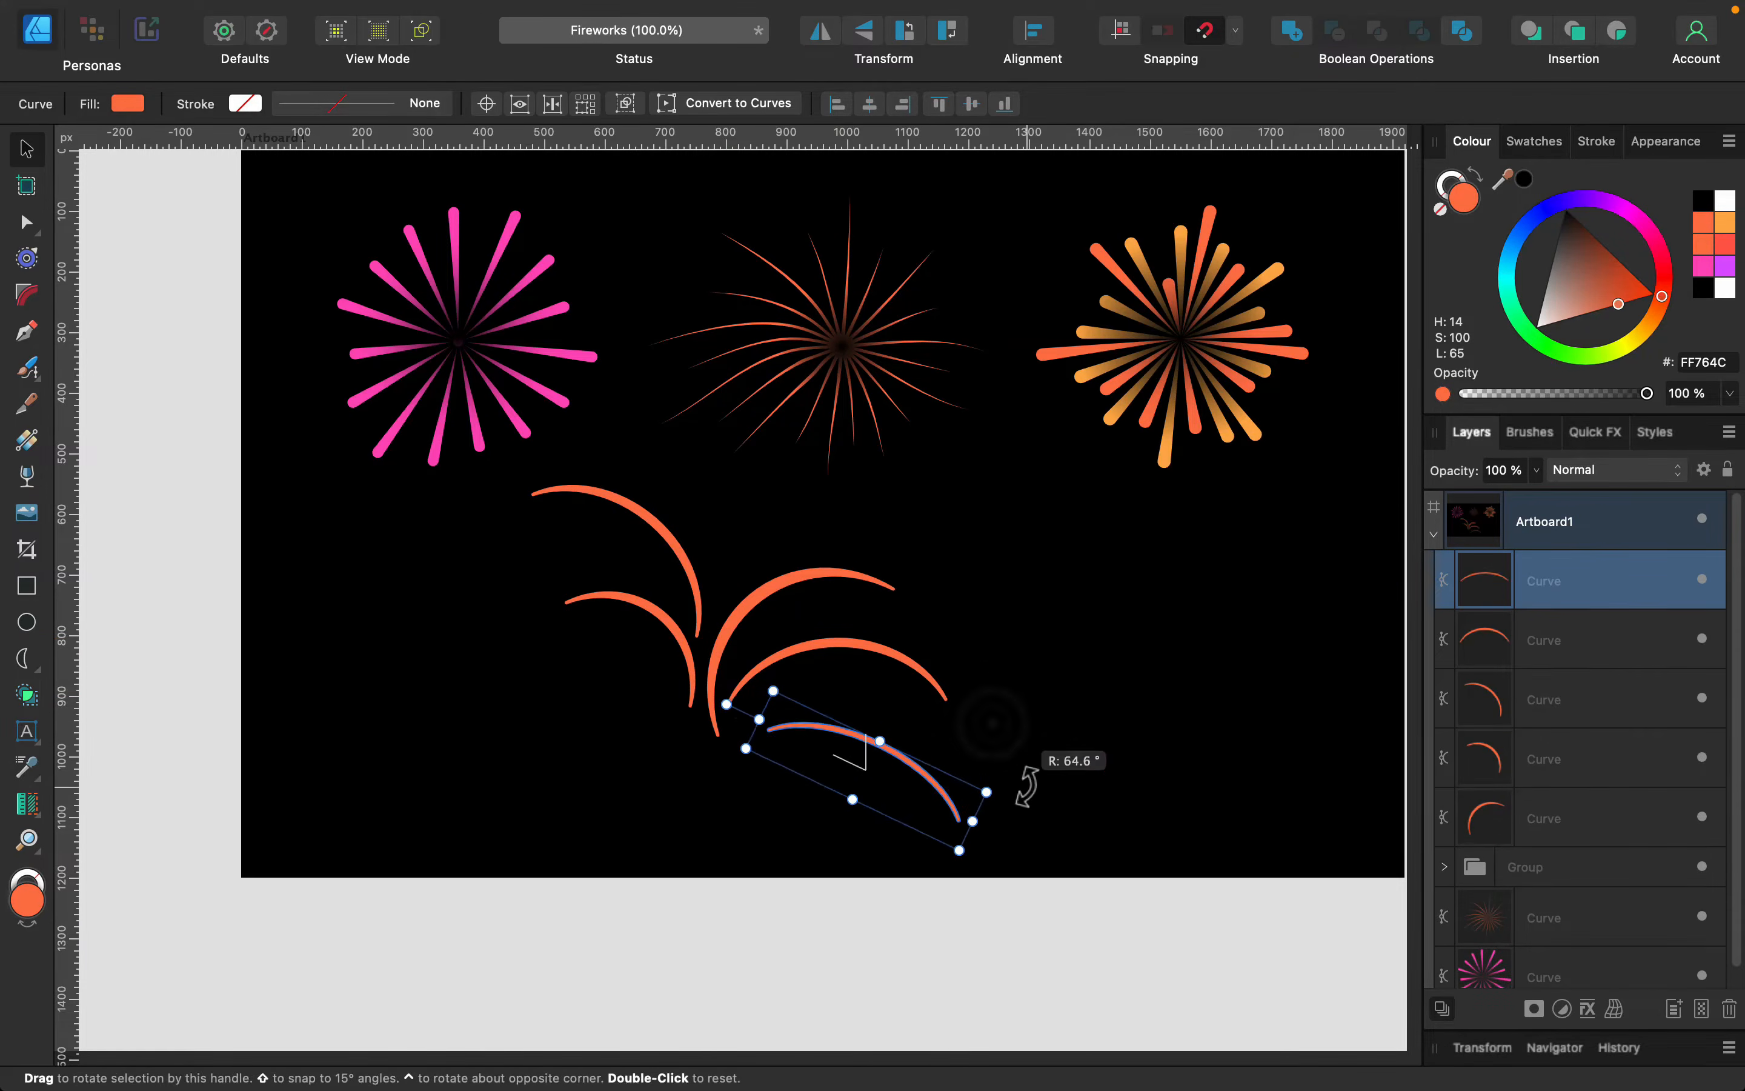
Add smaller crescent copies at the burst's lower right, lower left, left and top centre, rotated to radiate from the middle
left_click_drag(872, 761, 646, 640)
mouse_move(642, 712)
left_mouse_down()
mouse_move(672, 742)
mouse_move(615, 700)
left_mouse_up()
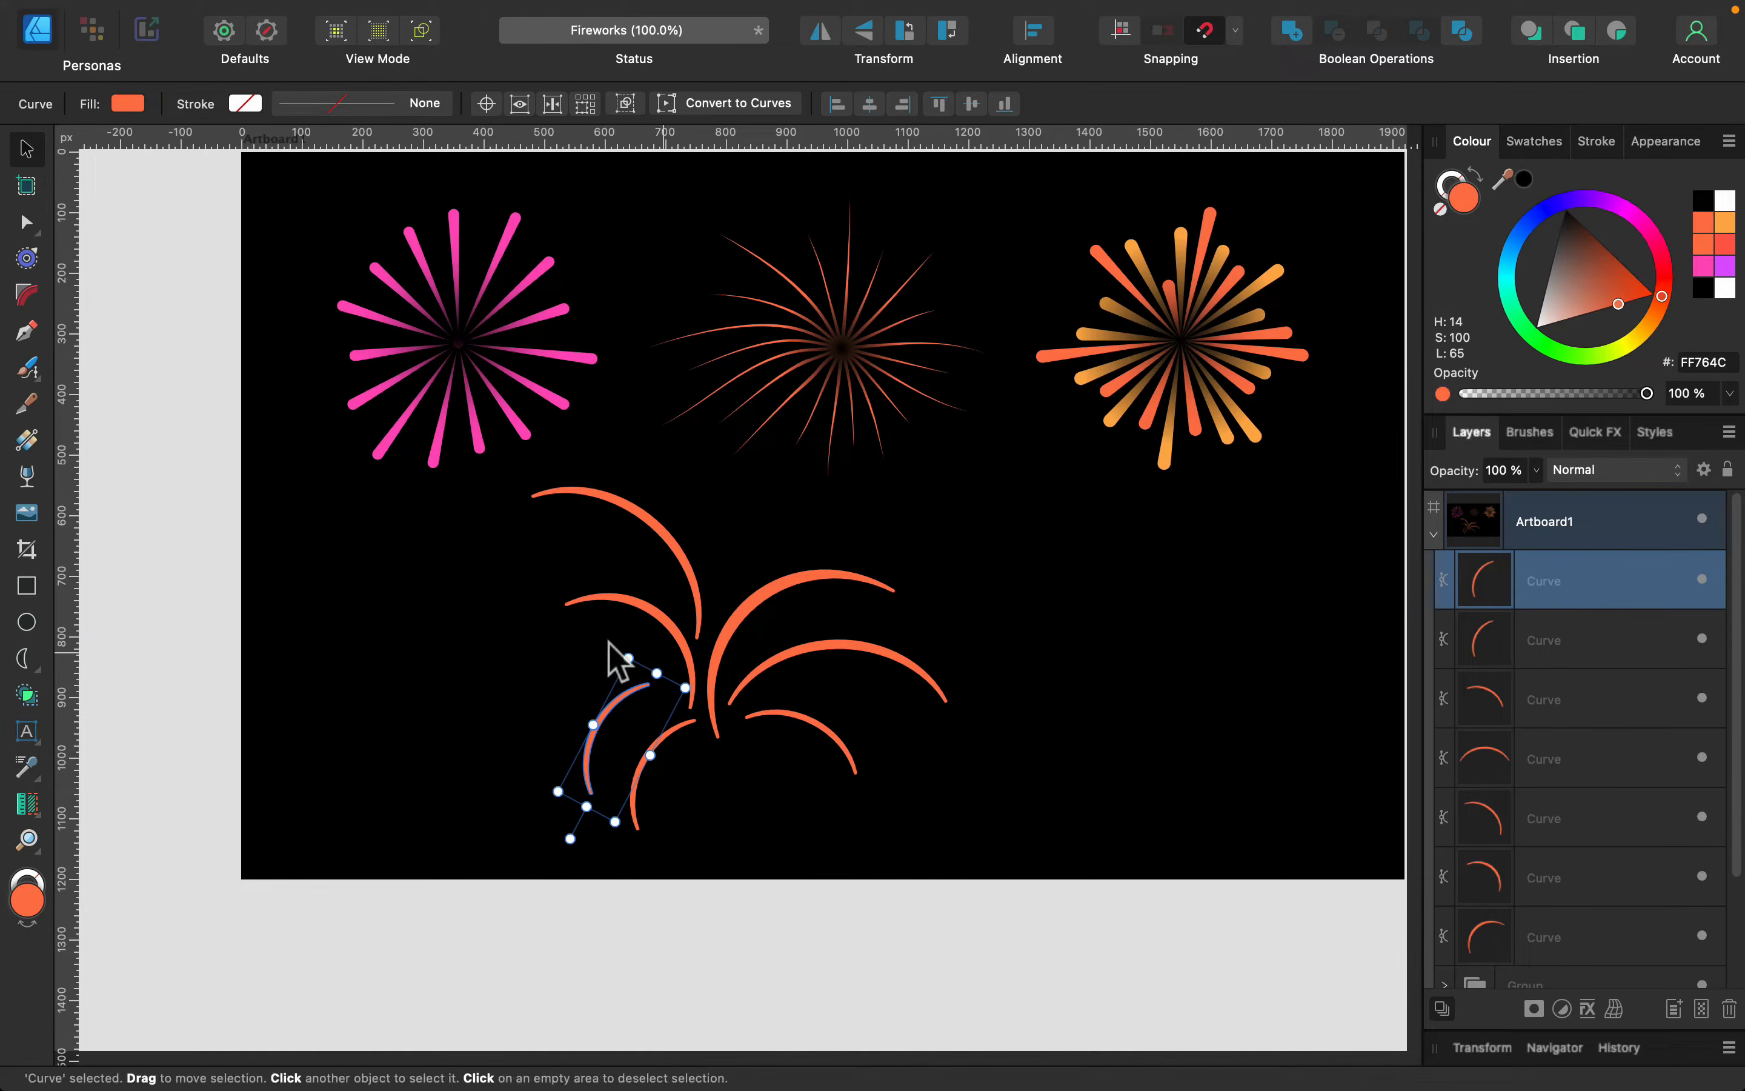
left_click_drag(622, 646, 674, 660)
left_click_drag(540, 748, 472, 751)
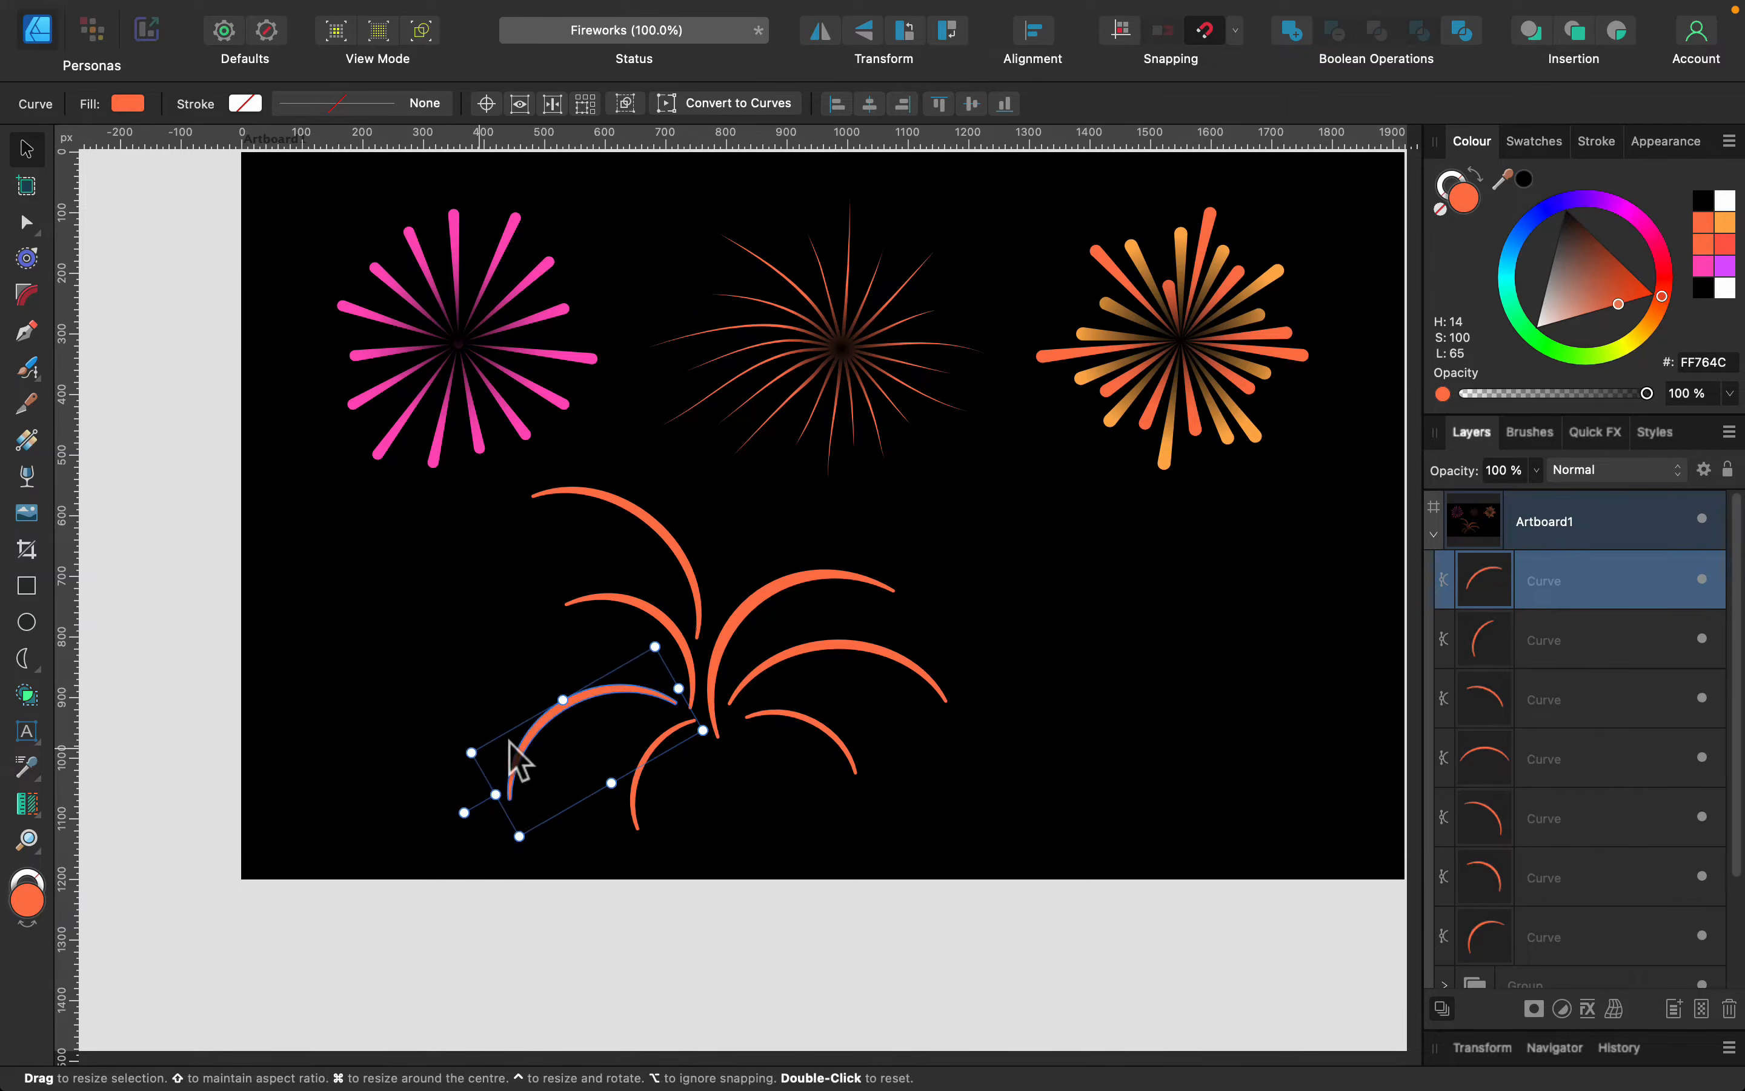
mouse_move(611, 689)
left_mouse_down()
mouse_move(817, 485)
mouse_move(806, 545)
mouse_move(813, 525)
left_mouse_up()
mouse_move(913, 557)
left_mouse_down()
mouse_move(819, 561)
mouse_move(849, 535)
mouse_move(842, 690)
mouse_move(946, 800)
mouse_move(932, 818)
left_mouse_up()
mouse_move(879, 716)
left_mouse_down()
mouse_move(599, 690)
mouse_move(610, 718)
left_mouse_up()
left_click(1031, 757)
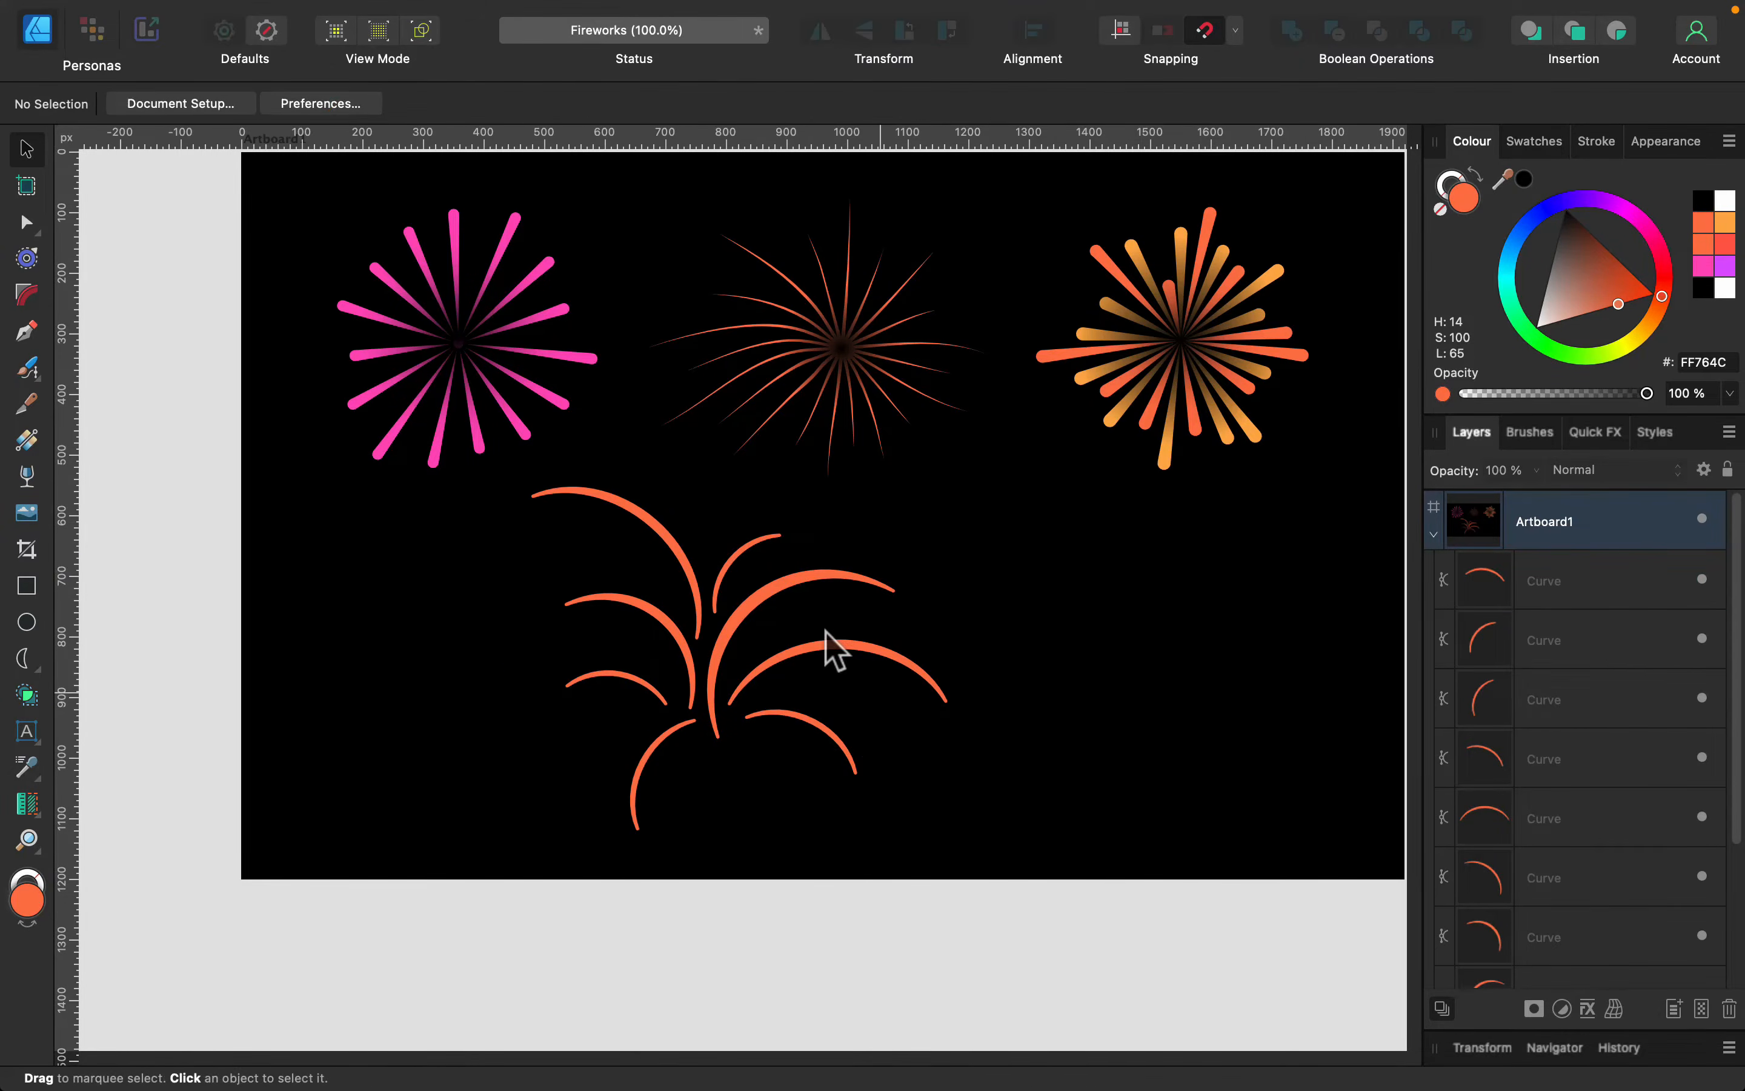
Add two small crescent copies, one above and one below the lower-right arc, rotated to follow its sweep
left_click(748, 544)
left_click_drag(735, 574, 880, 735)
left_click_drag(976, 710, 943, 809)
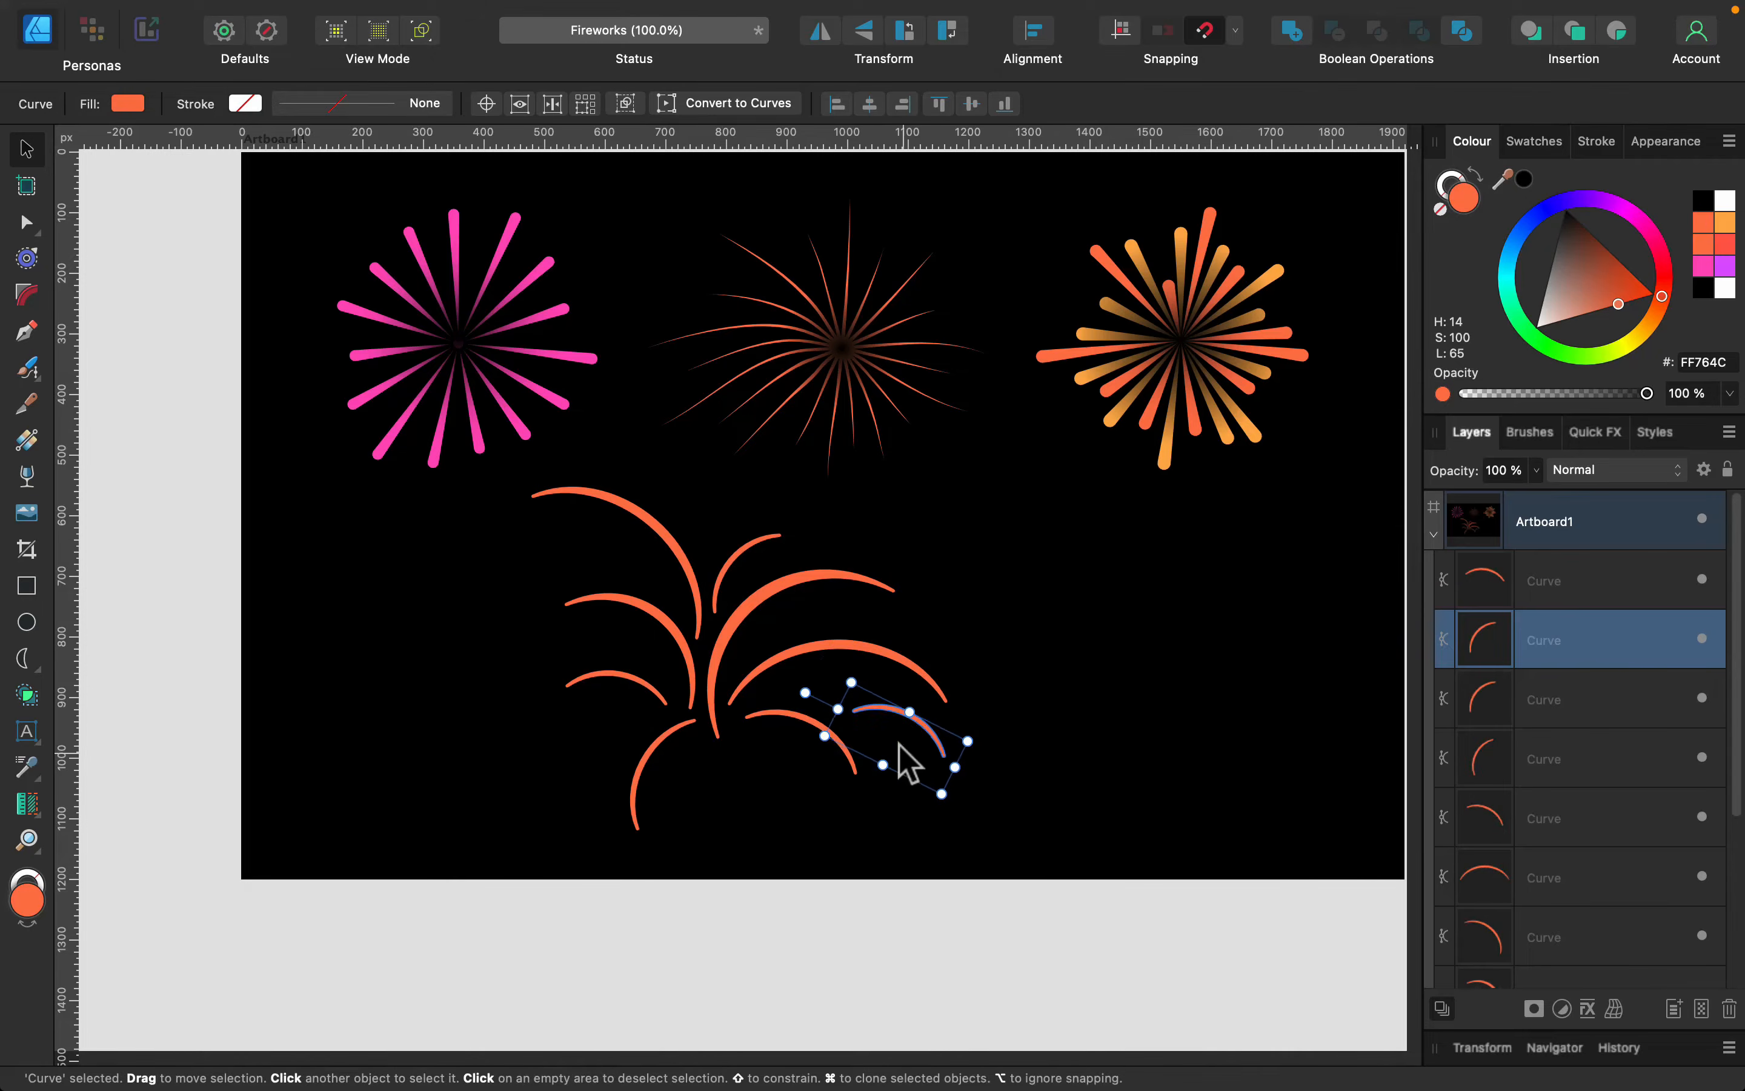
mouse_move(920, 723)
left_mouse_down()
mouse_move(849, 696)
mouse_move(822, 781)
left_mouse_up()
left_click(793, 795)
left_click(822, 725)
left_click_drag(836, 773, 832, 792)
double_click(792, 776)
left_click(1051, 775)
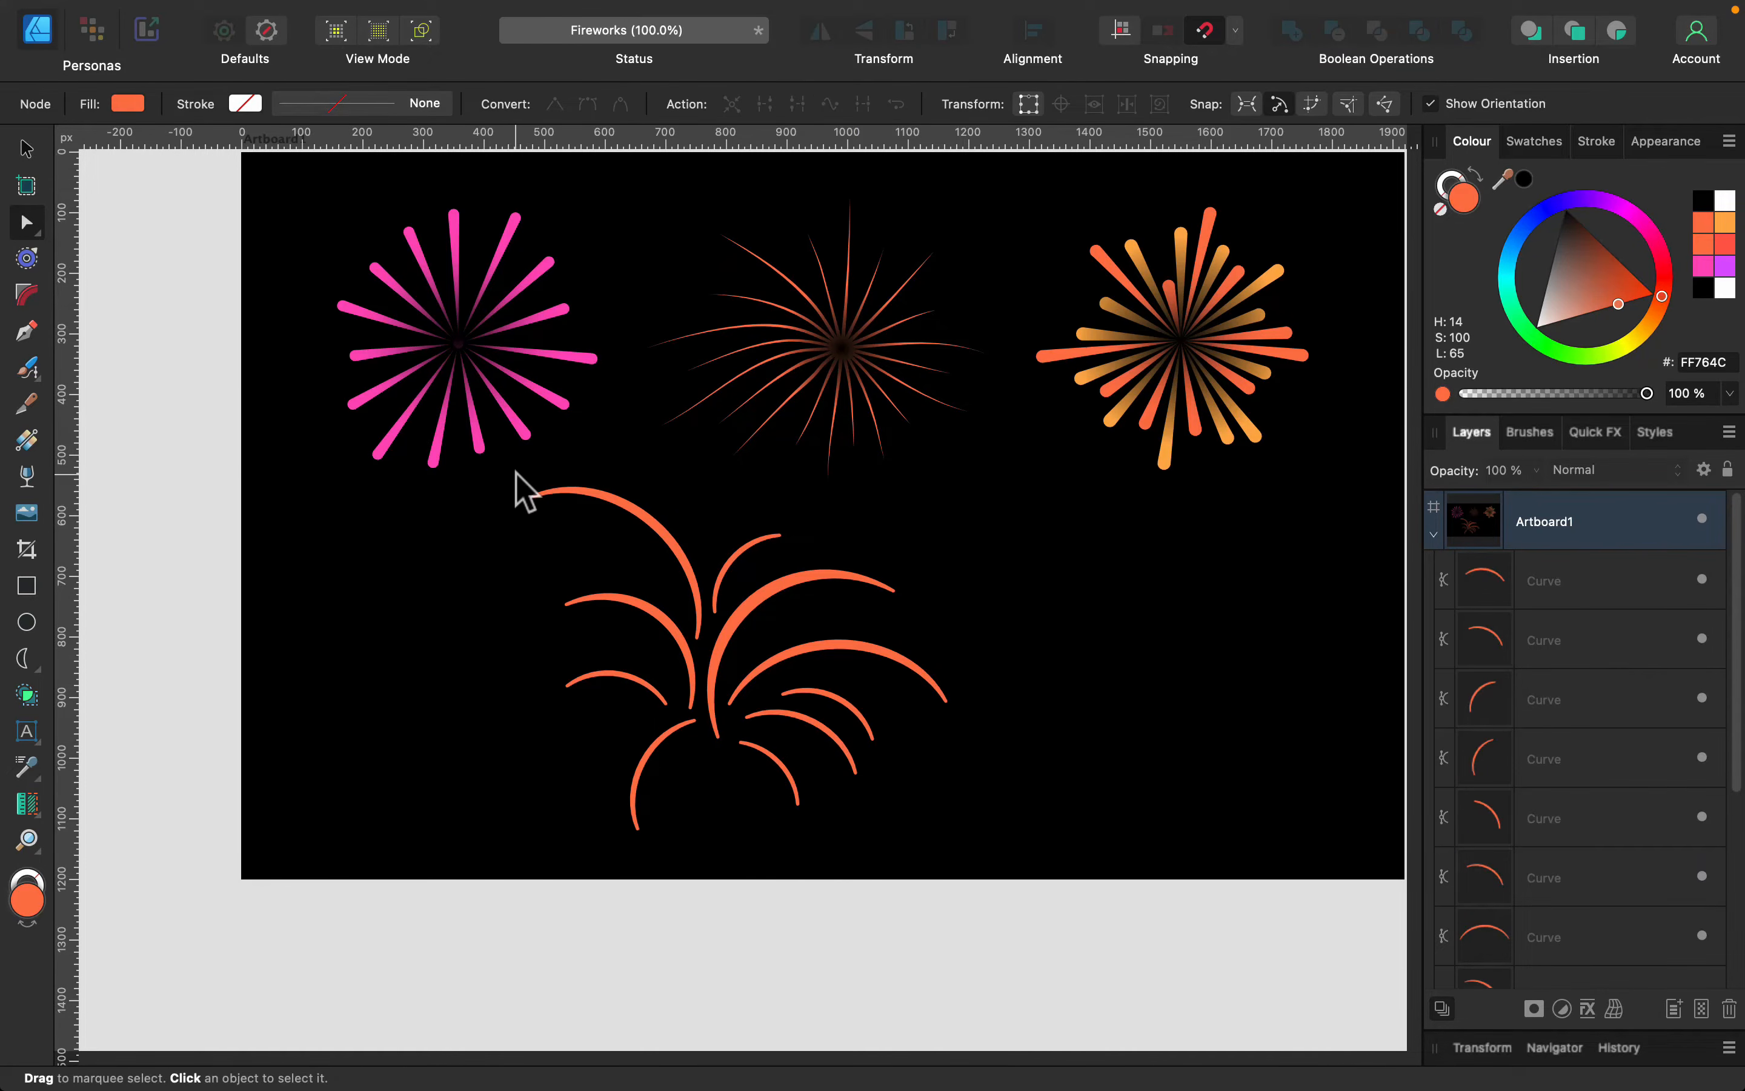
Select all ten crescents and change their fill to yellow #FFF44C
left_click(24, 152)
left_click_drag(483, 470, 1066, 922)
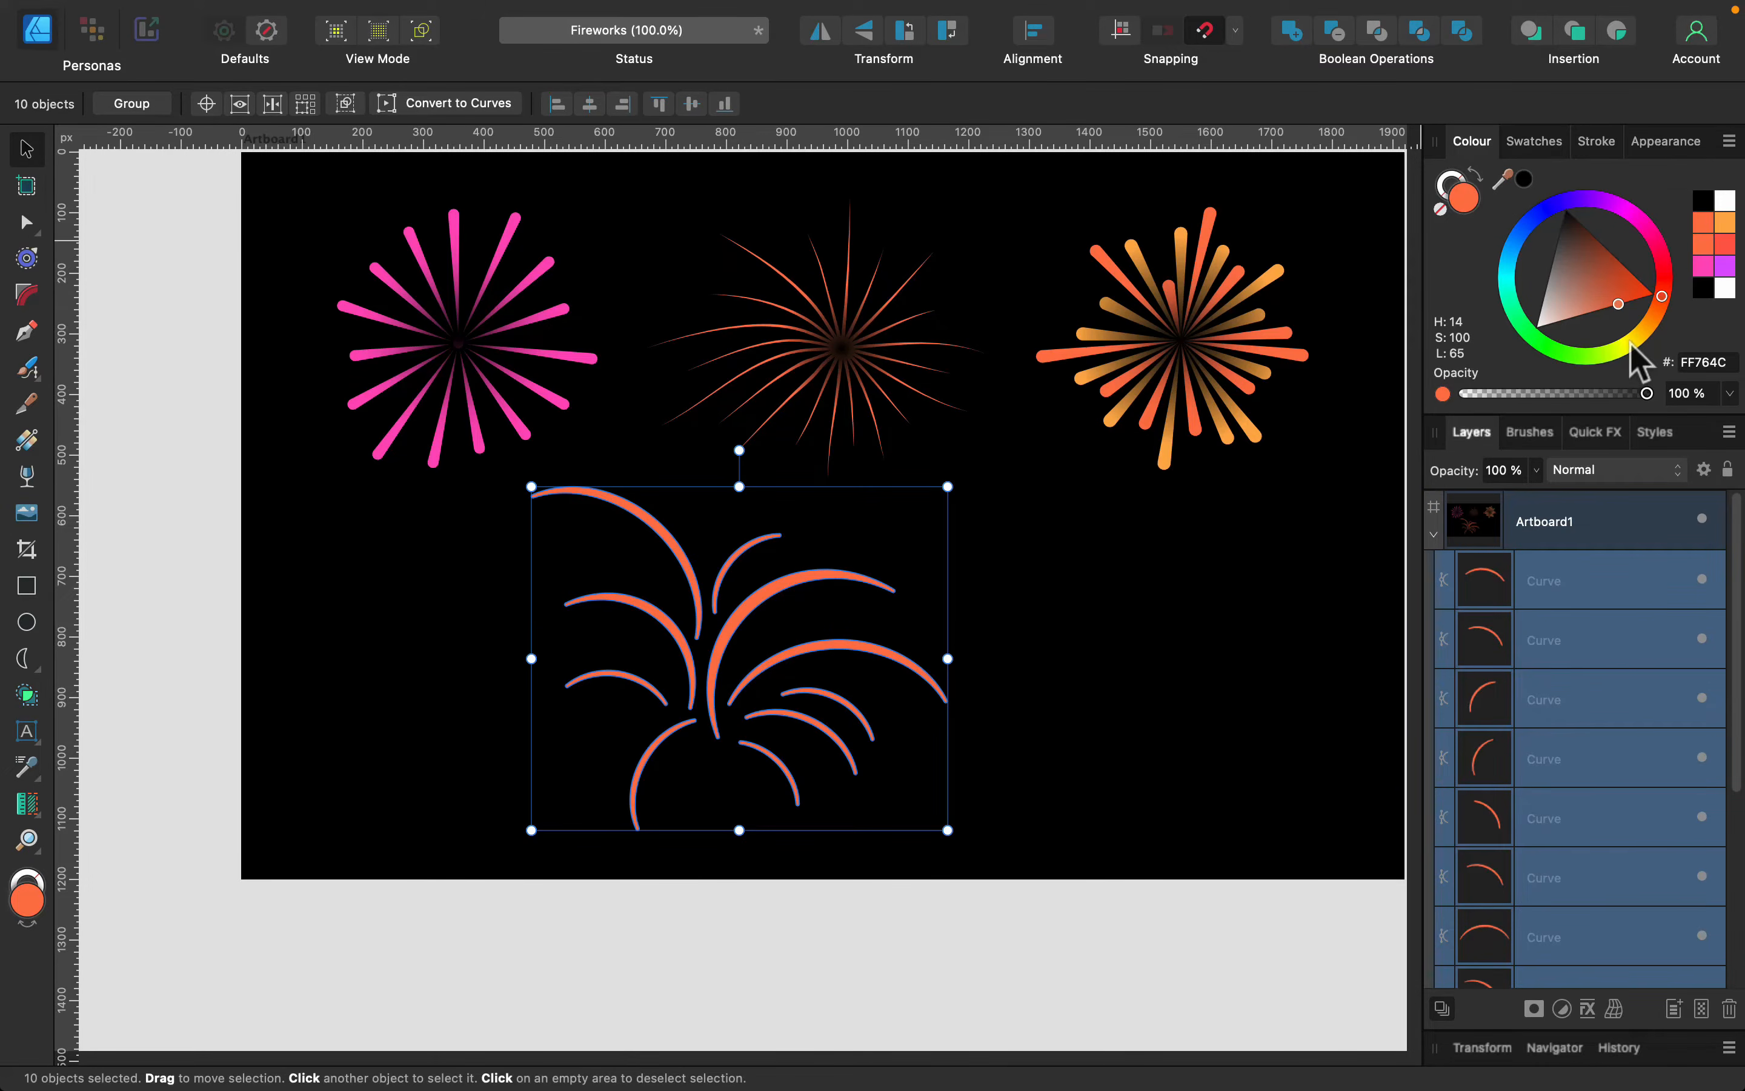
left_click(1630, 343)
Apply a radial transparency from the centre of the yellow crescents and reverse it so the arcs fade towards the centre
left_click(26, 476)
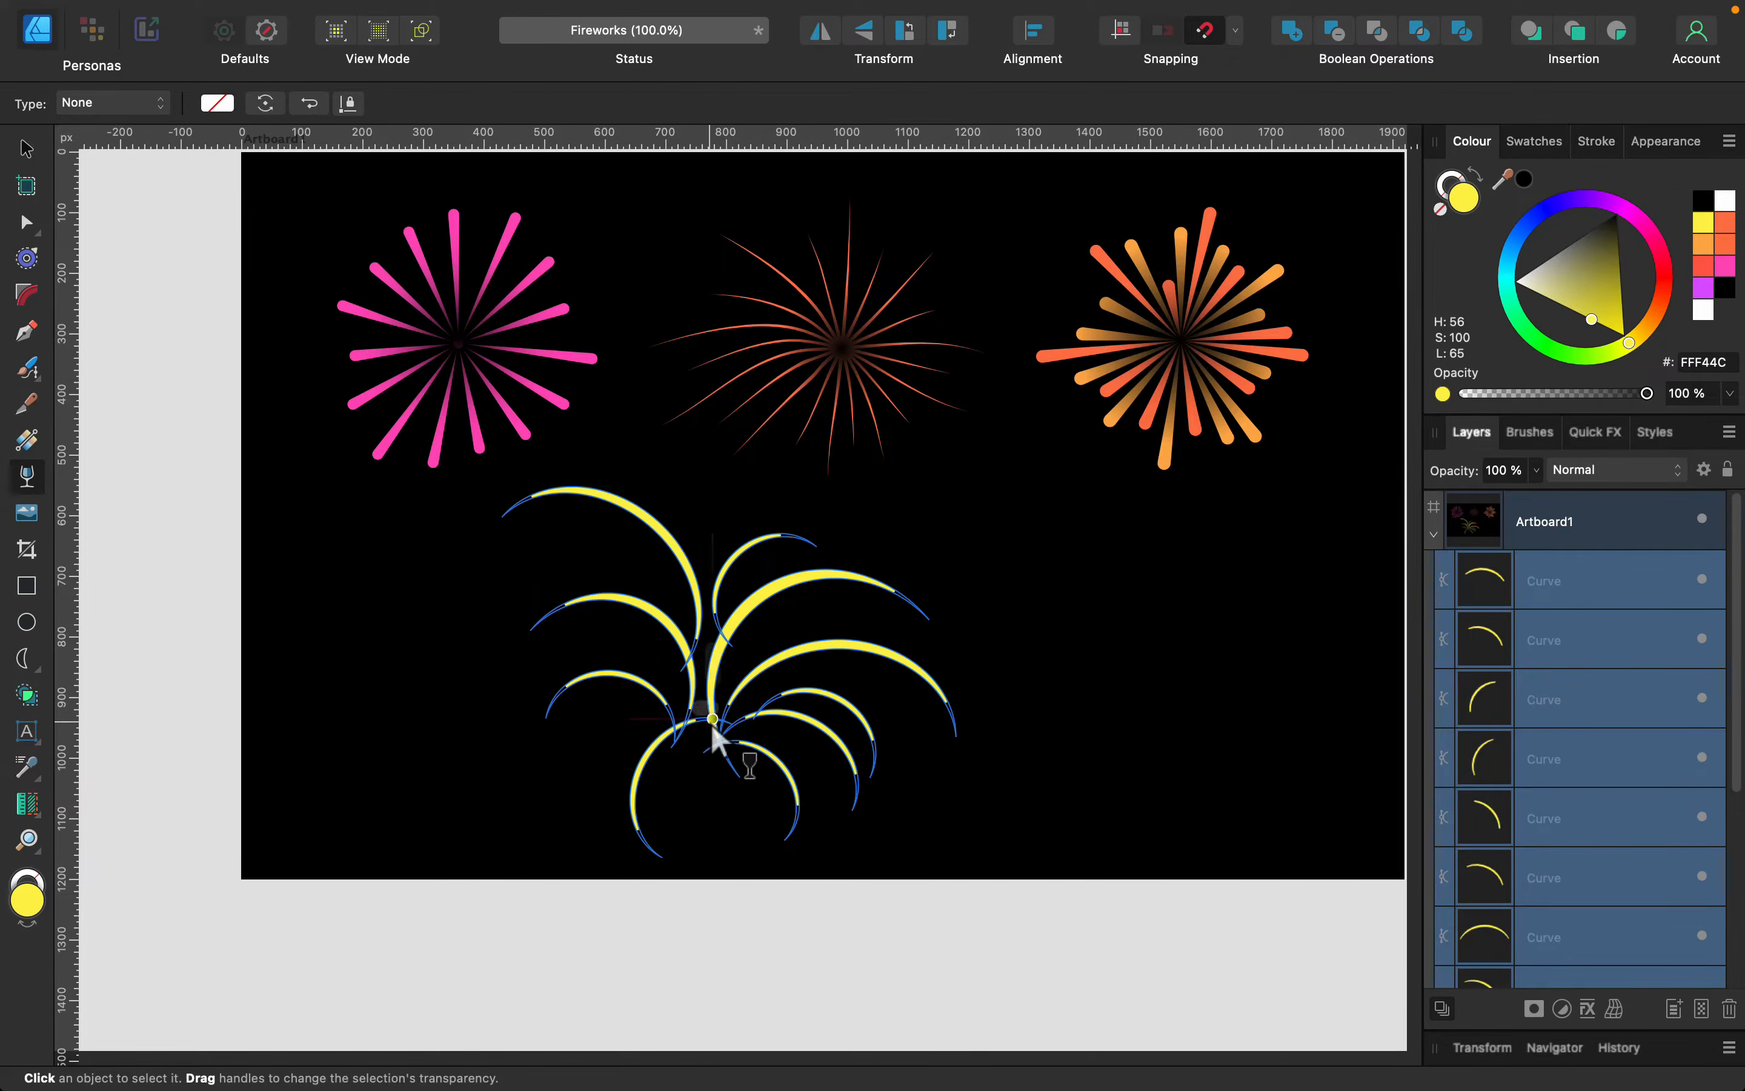
left_click_drag(712, 720, 755, 806)
left_click(111, 103)
left_click(132, 154)
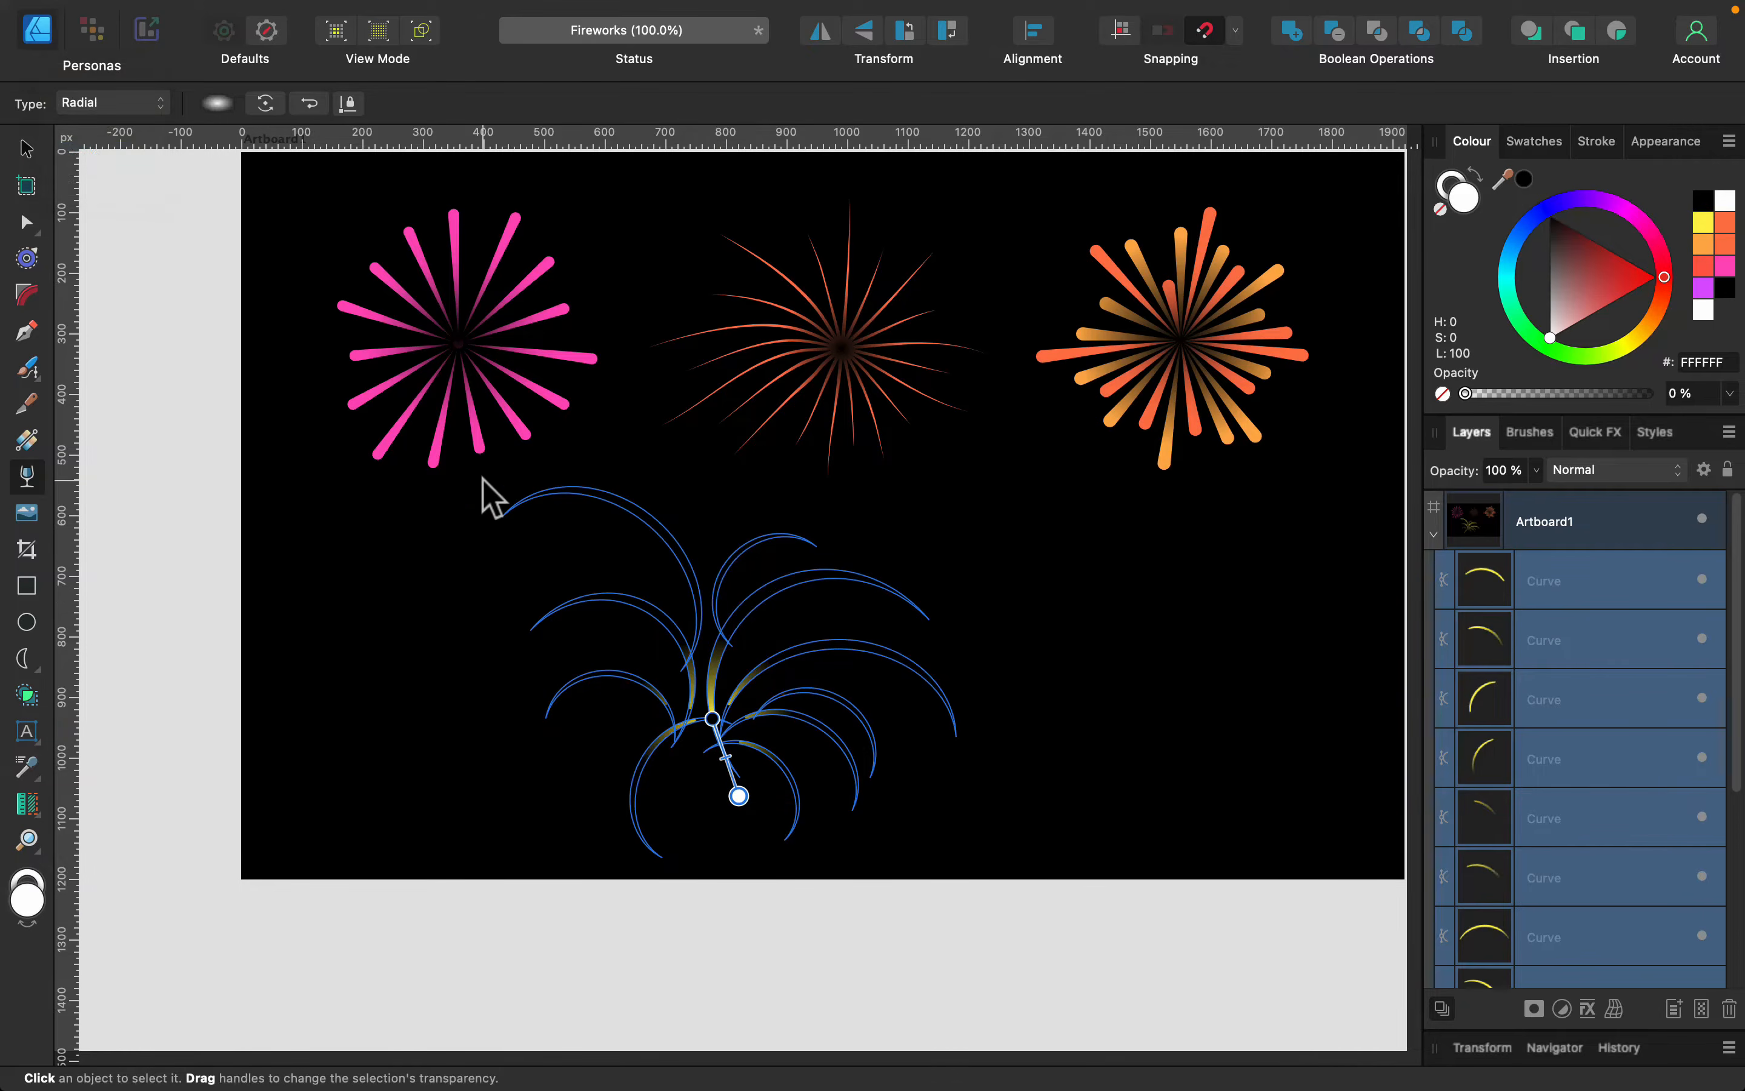
left_click(321, 103)
left_click(26, 148)
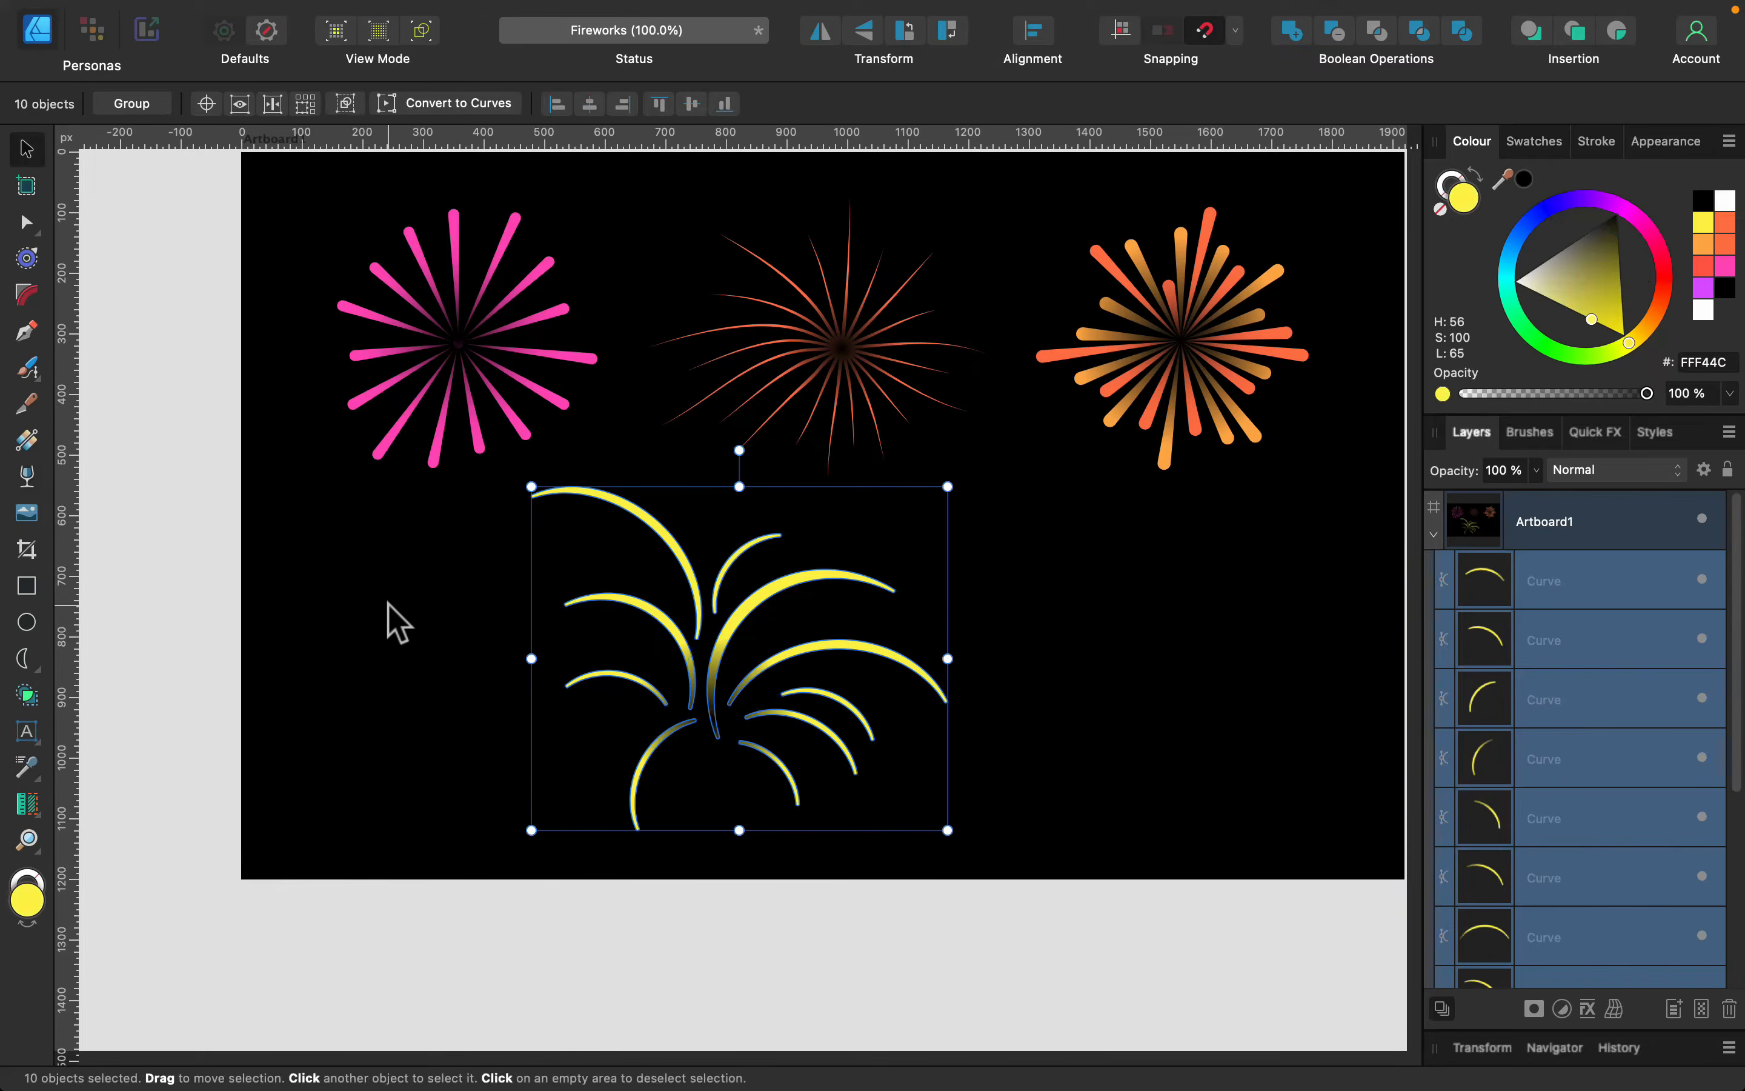
left_click(1264, 574)
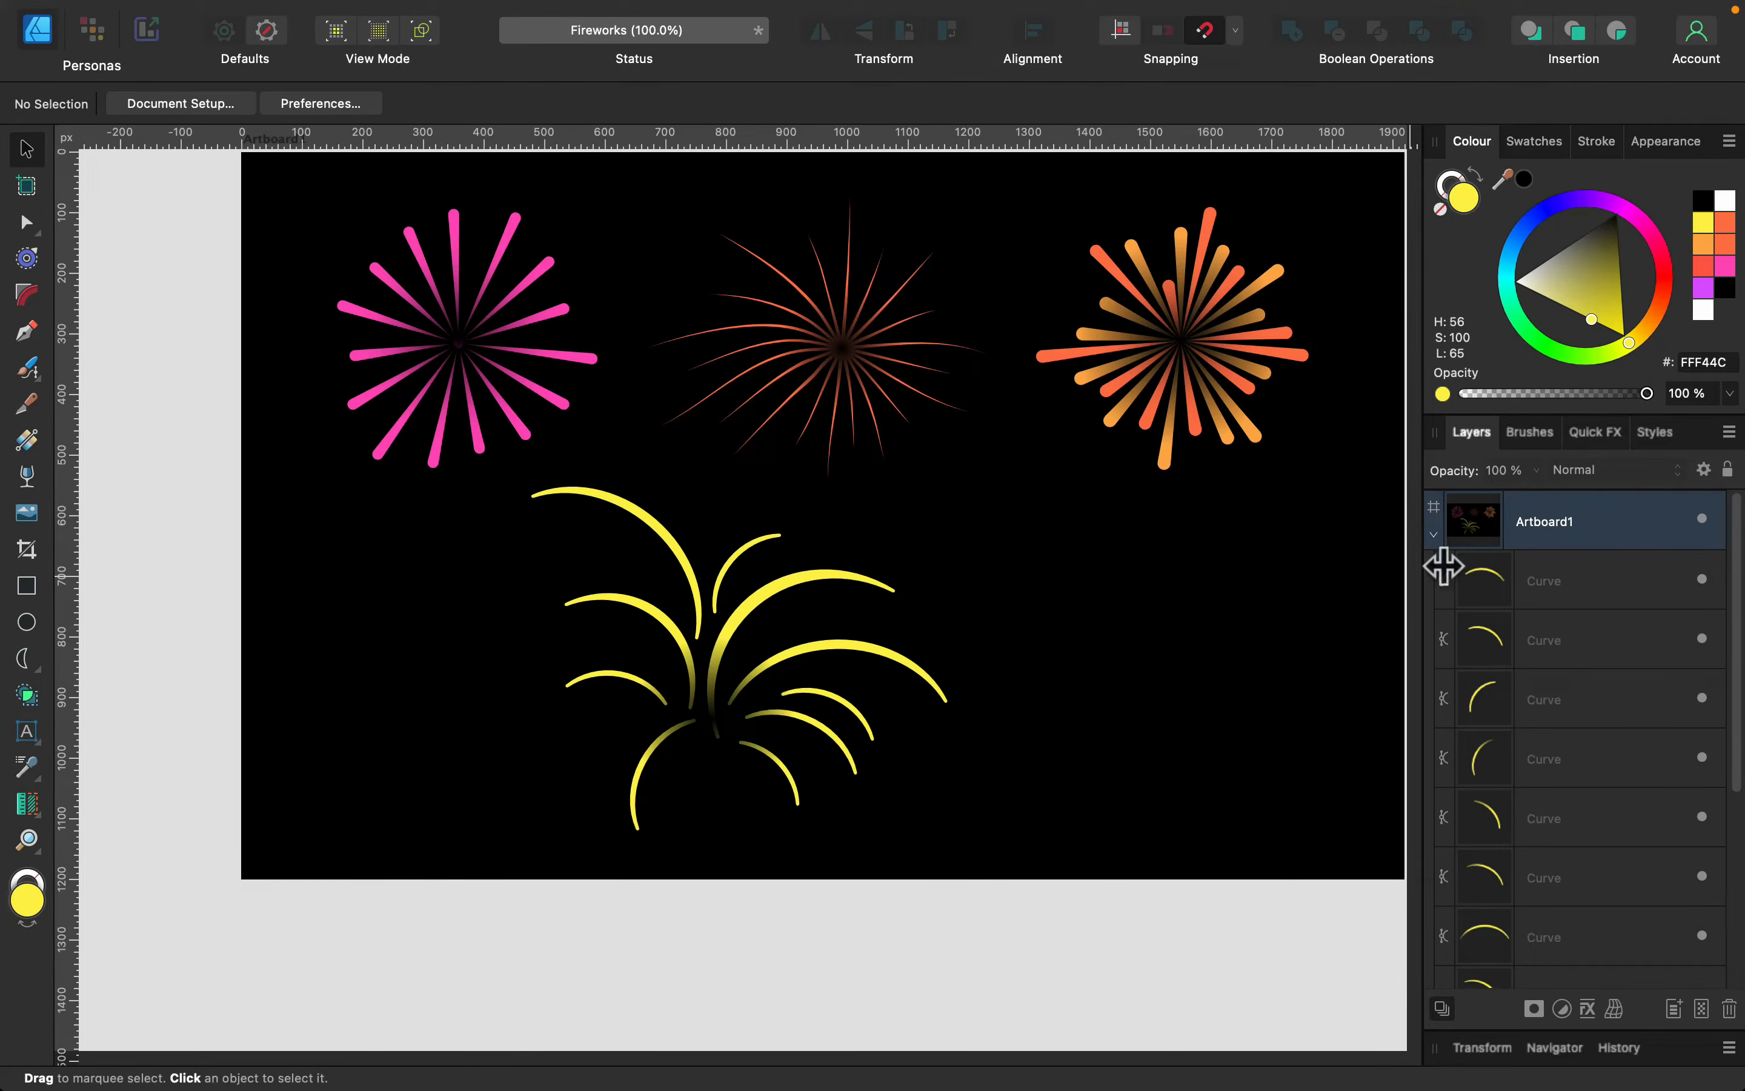
Merge all ten yellow crescents into one shape with the Boolean Add operation
left_click(1573, 579)
scroll(1589, 602, "down", 5)
left_click(1609, 806, "shift")
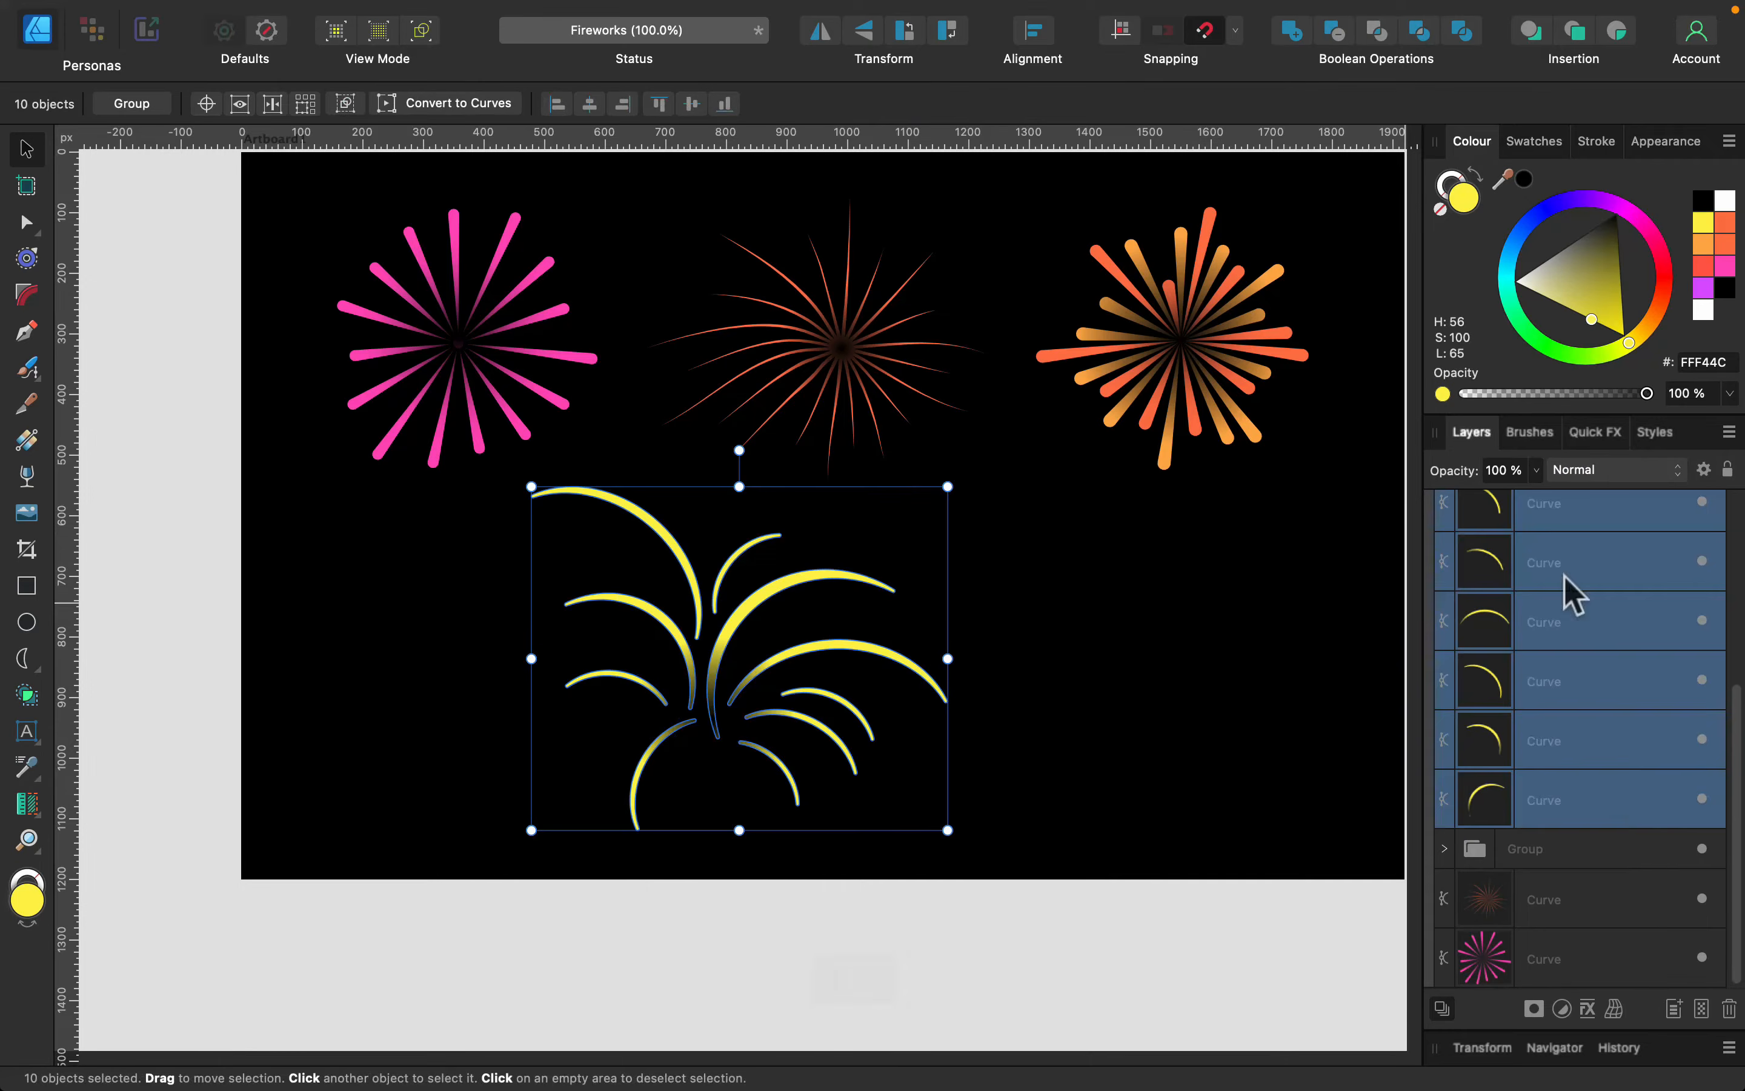
left_click(1287, 33)
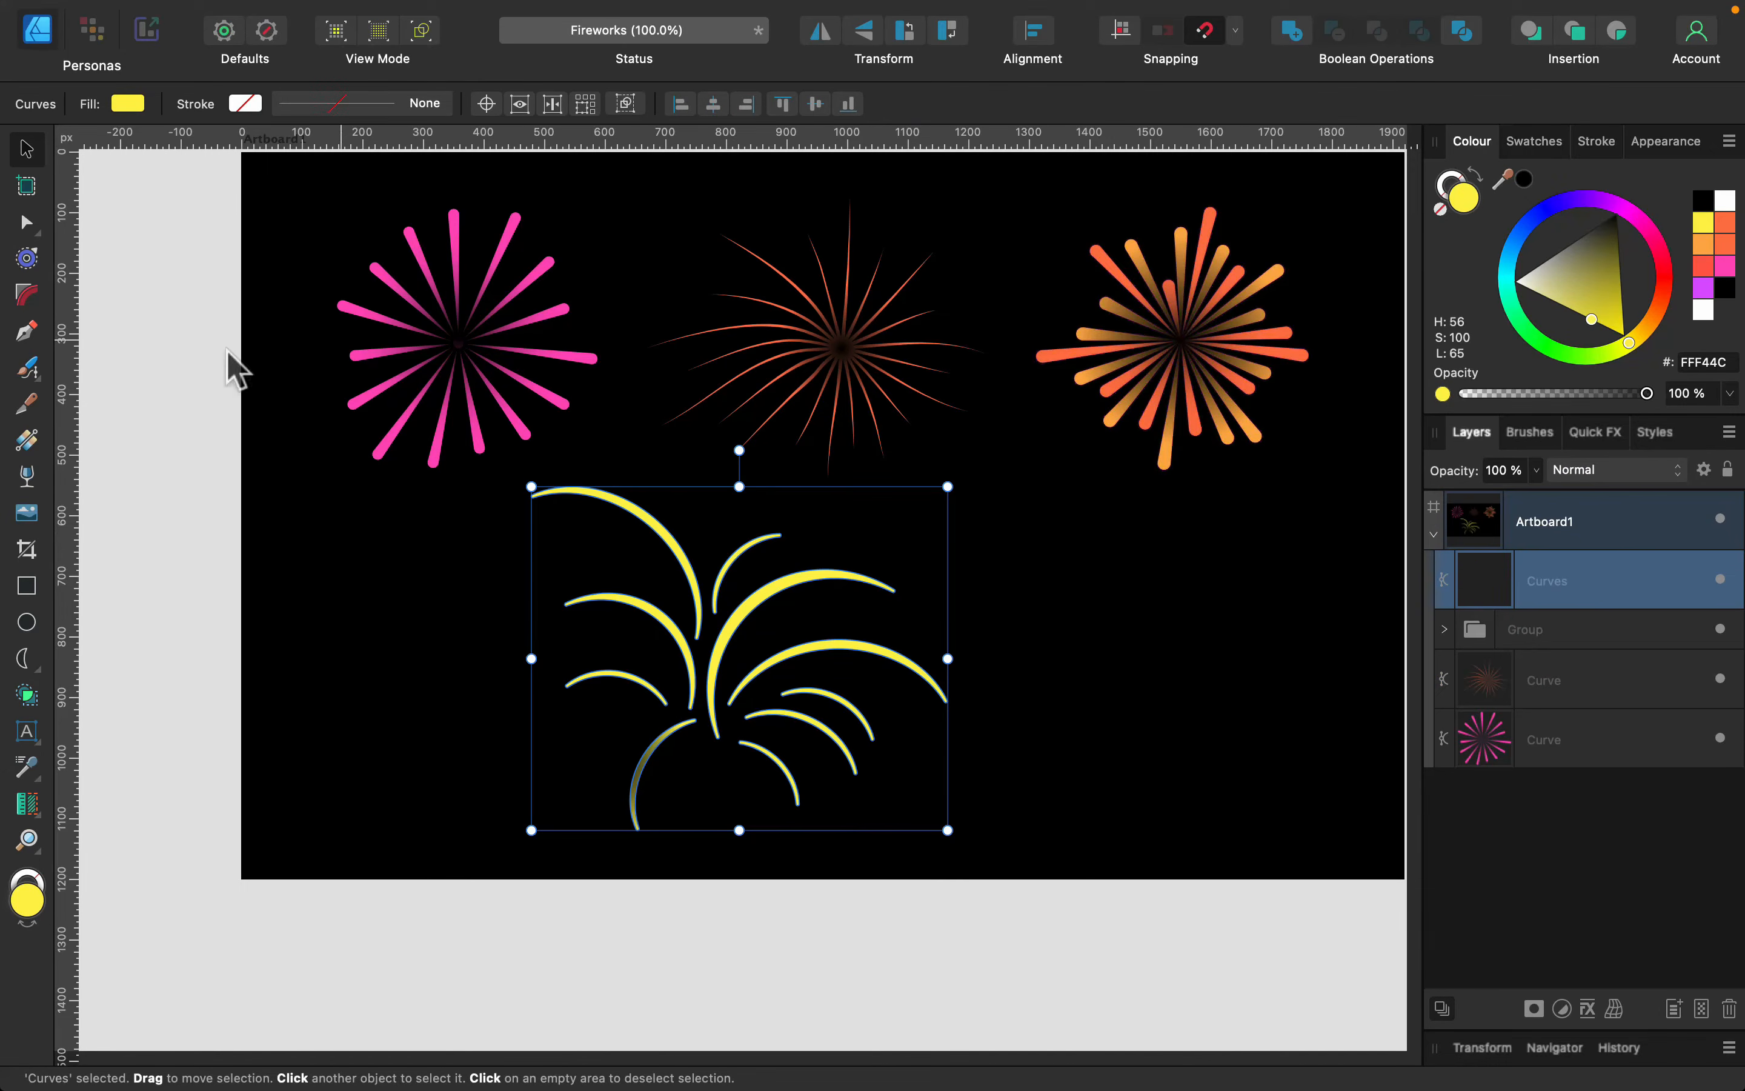
Redraw the merged burst's radial transparency from the point where the arcs meet out to the burst's lower edge
left_click(26, 476)
left_click_drag(717, 737, 757, 832)
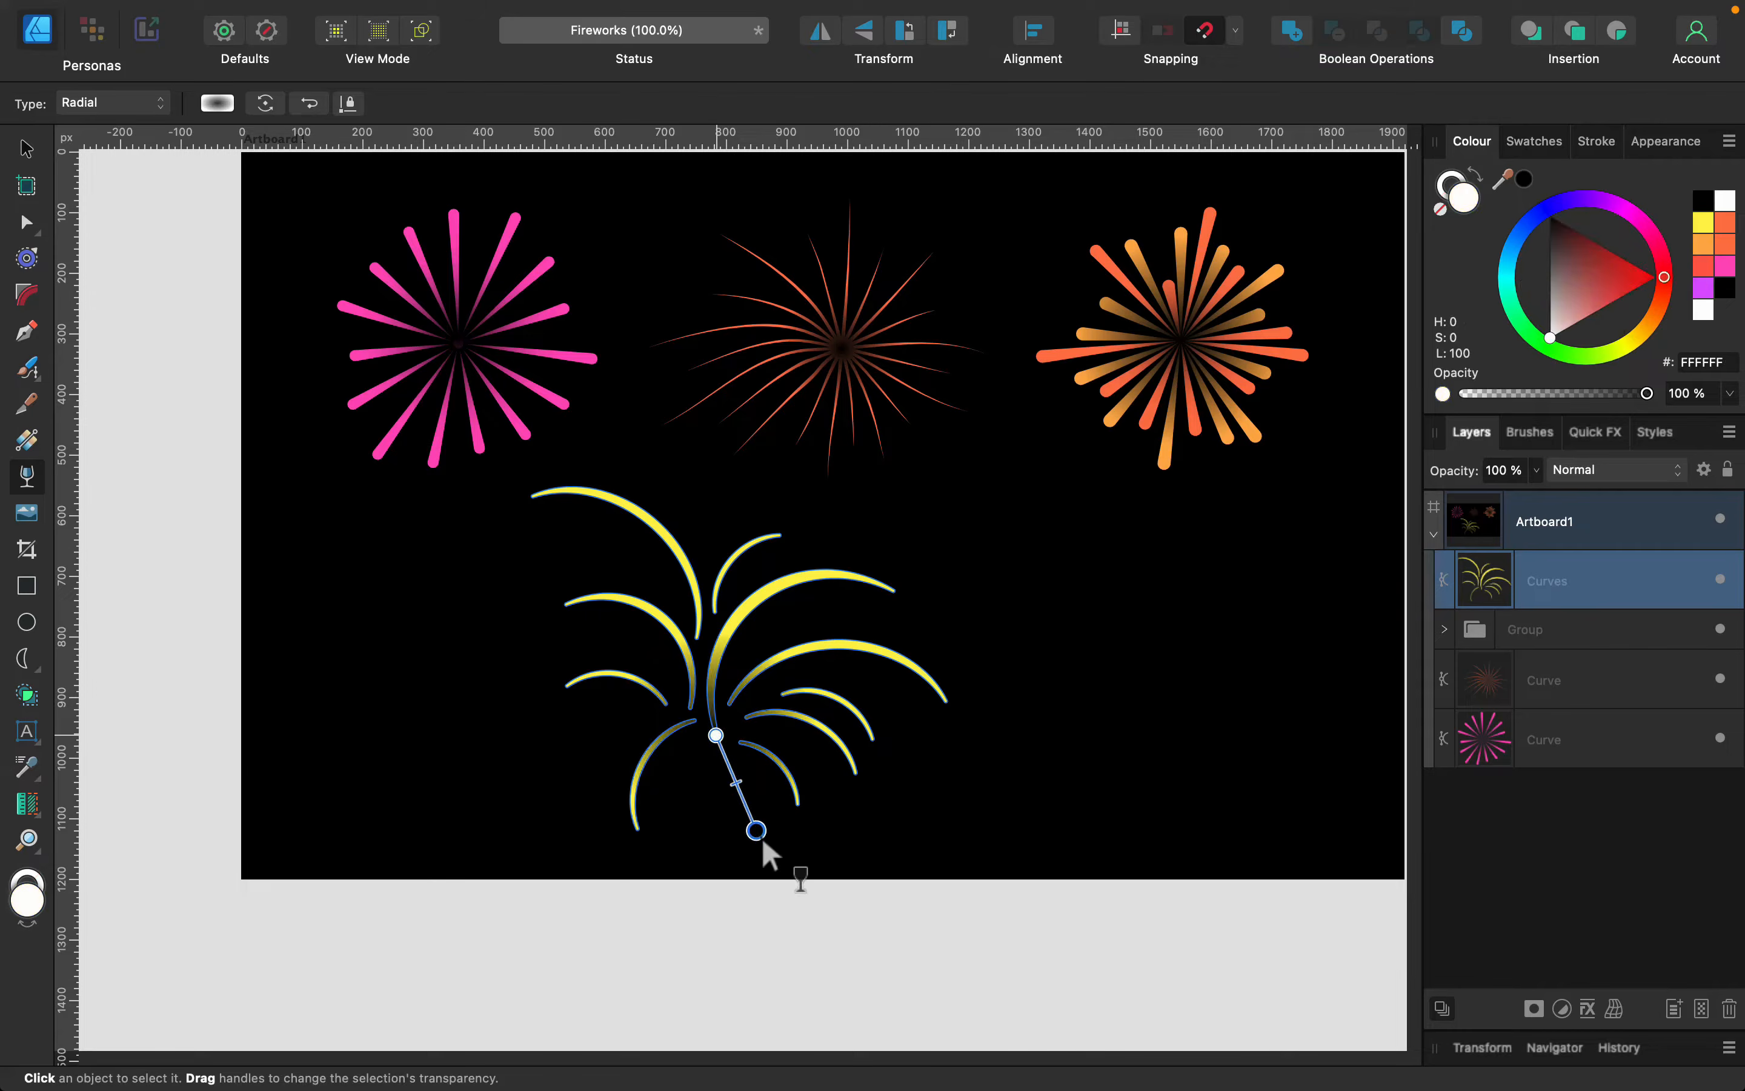
left_click(26, 149)
left_click(420, 592)
Scale the yellow burst to about 520 px wide and place it below the pink burst
left_click(841, 592)
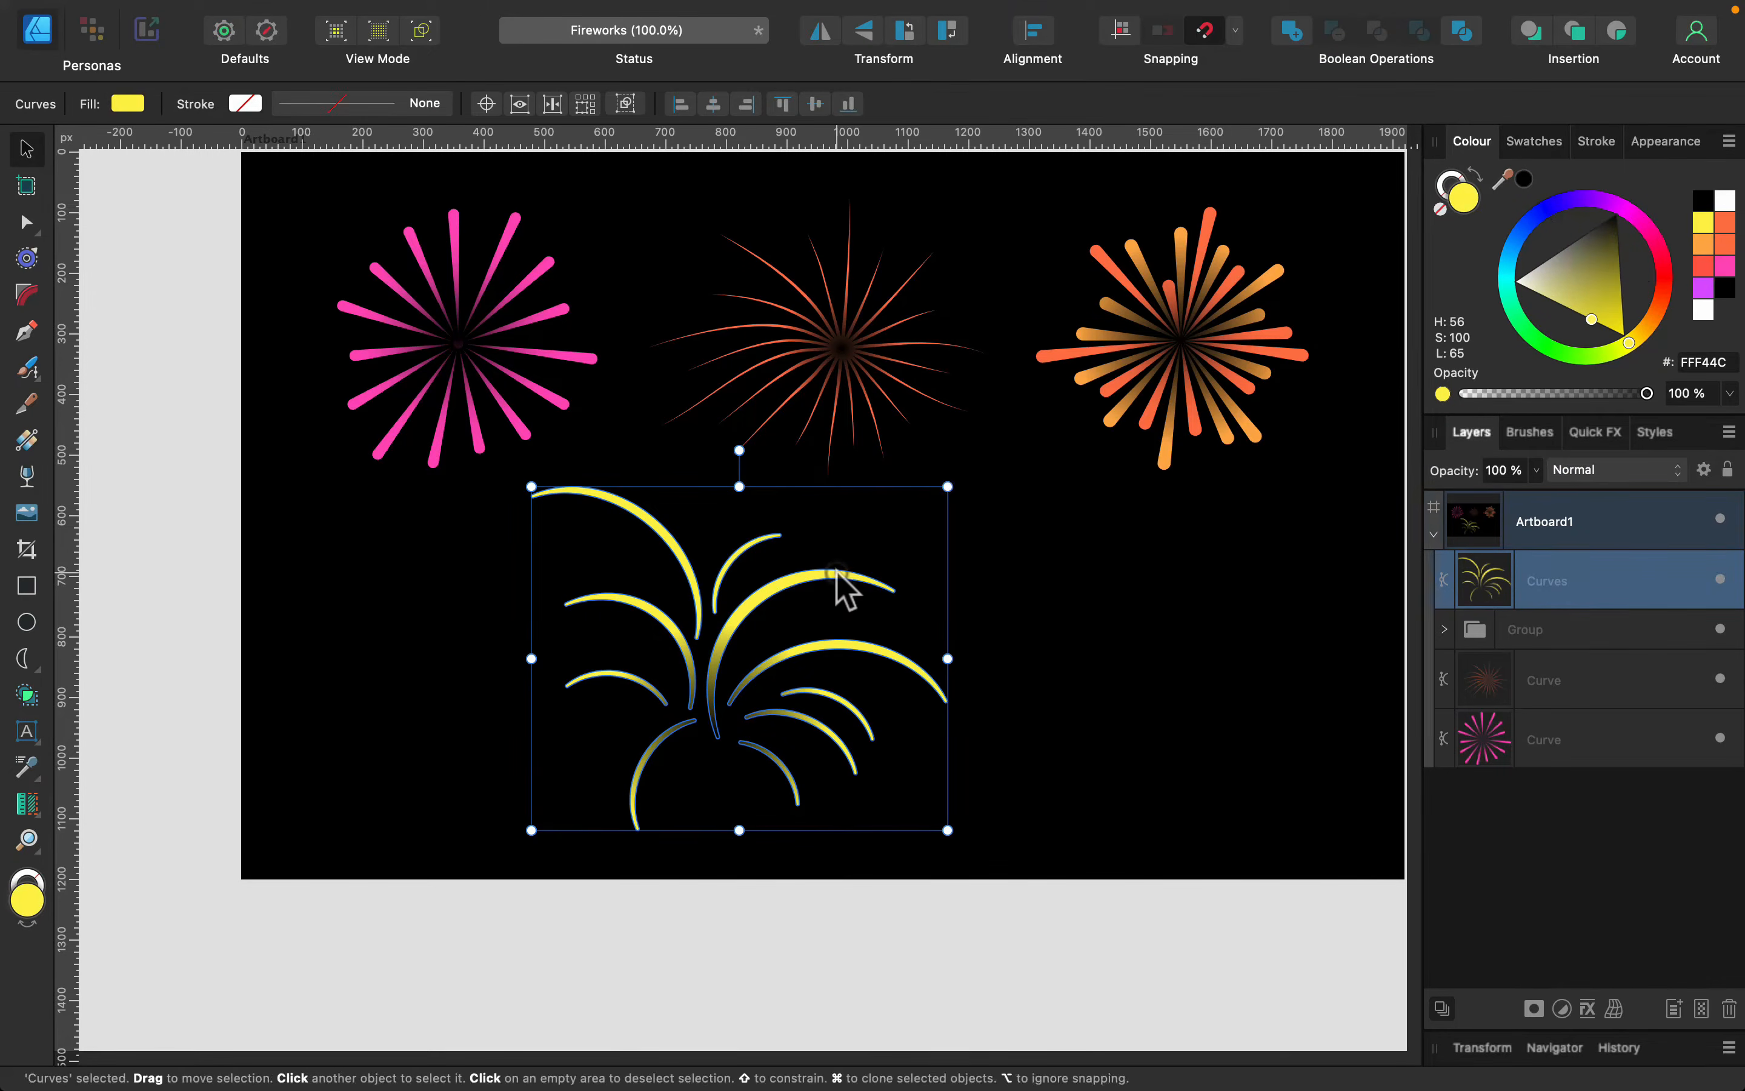
left_click_drag(949, 488, 823, 588)
left_click_drag(751, 728, 549, 670)
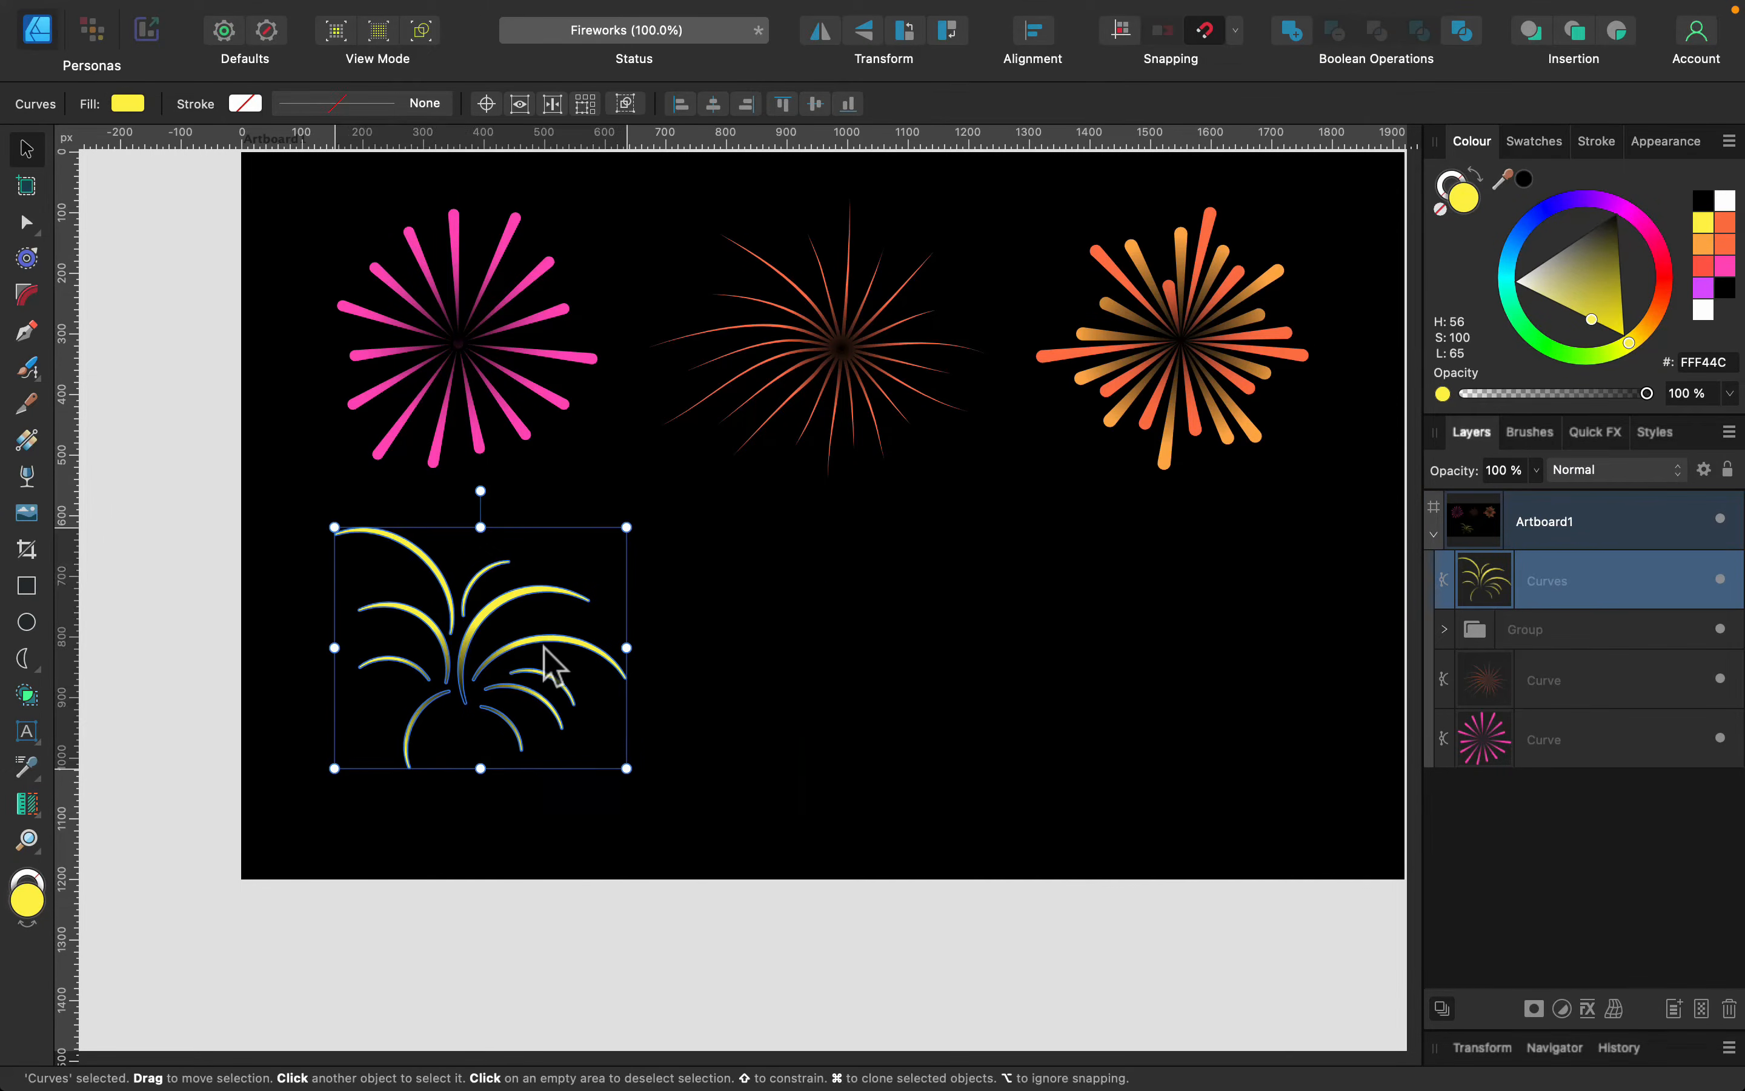
left_click_drag(621, 768, 647, 790)
left_click_drag(526, 696, 508, 684)
left_click(835, 646)
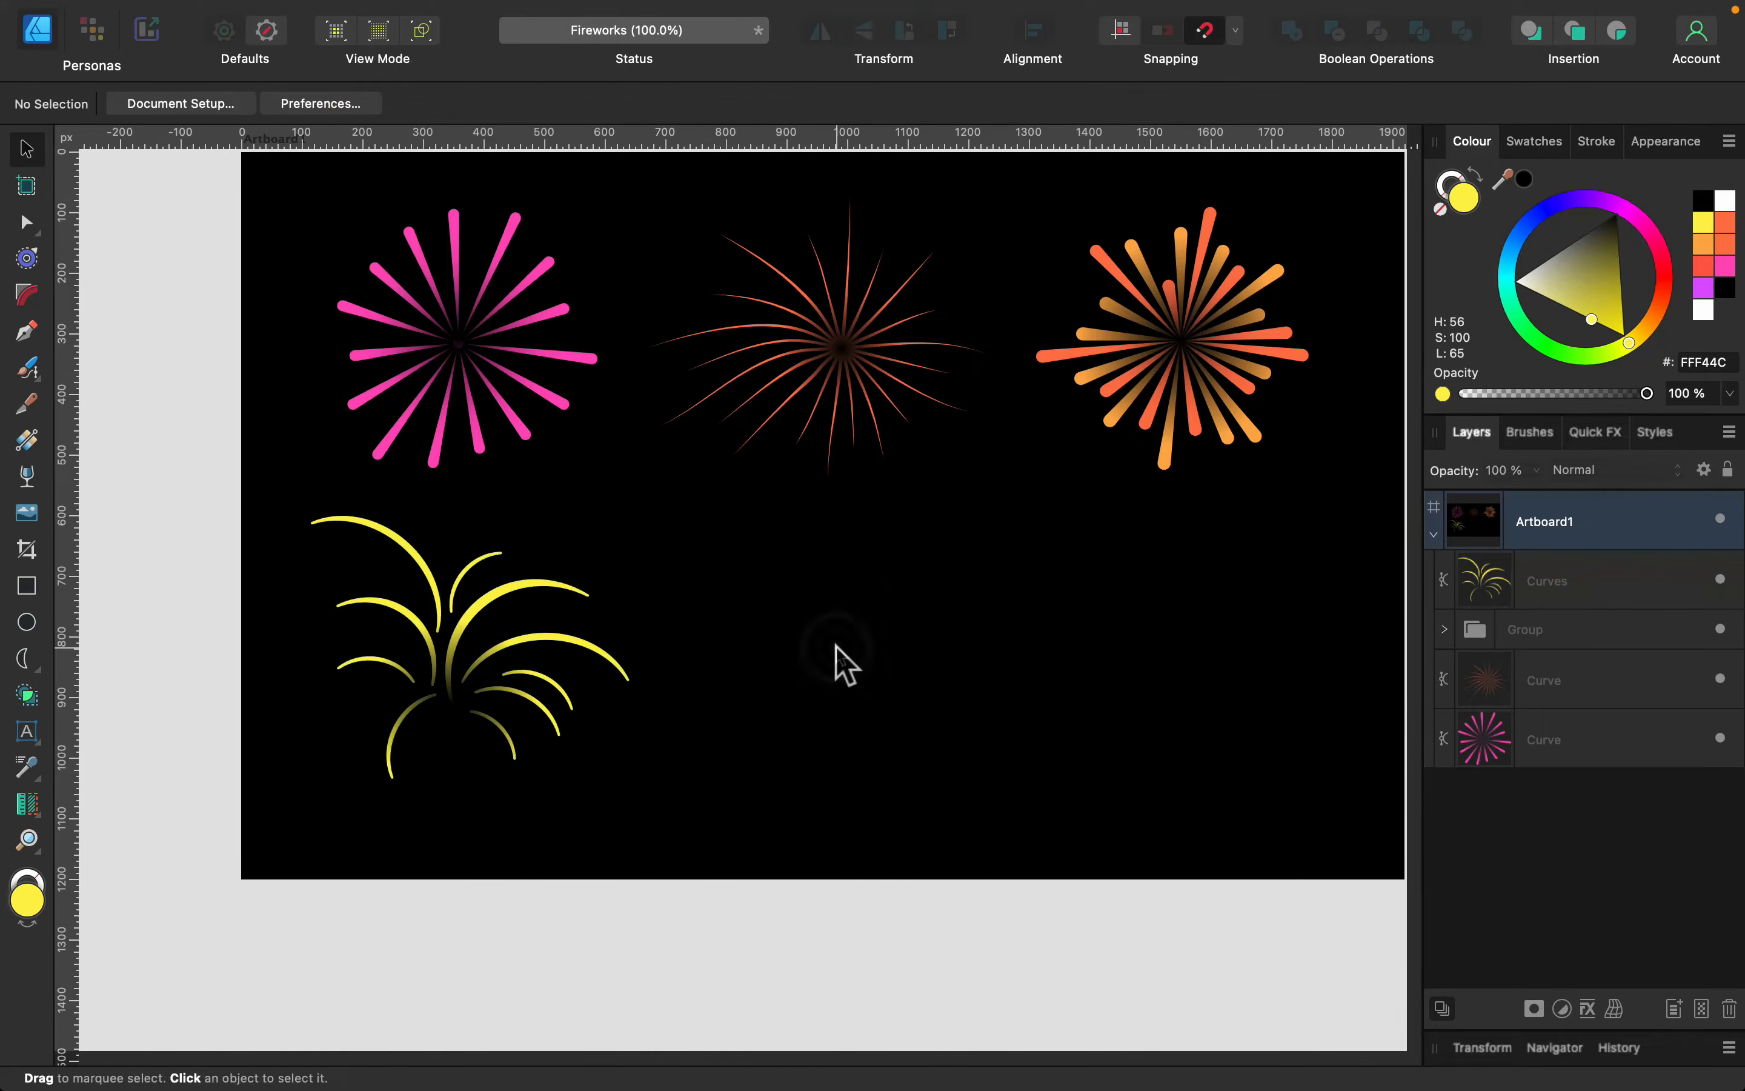
Draw a five-pointed star about 60 px wide below the middle burst and fill it with turquoise #4CFFE4
key("space")
left_click_drag(745, 466, 718, 625)
key("space")
left_click_drag(1068, 762, 1017, 703)
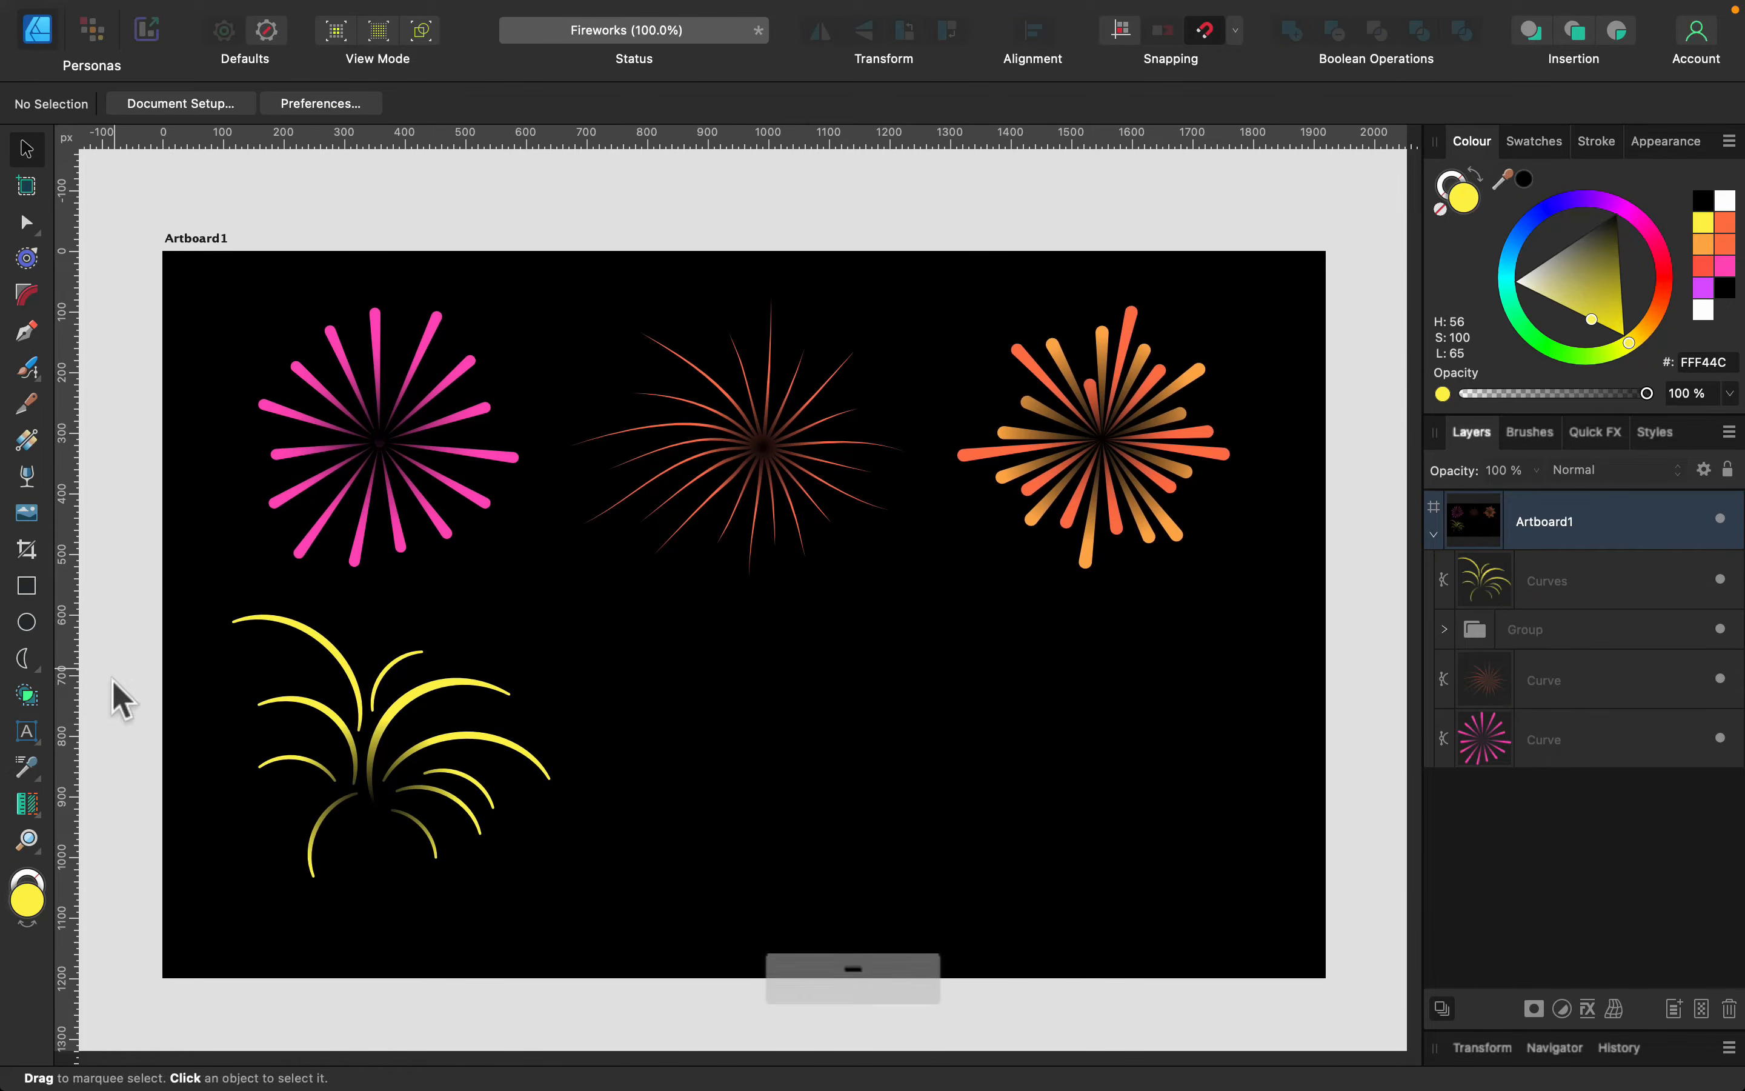
left_click(39, 669)
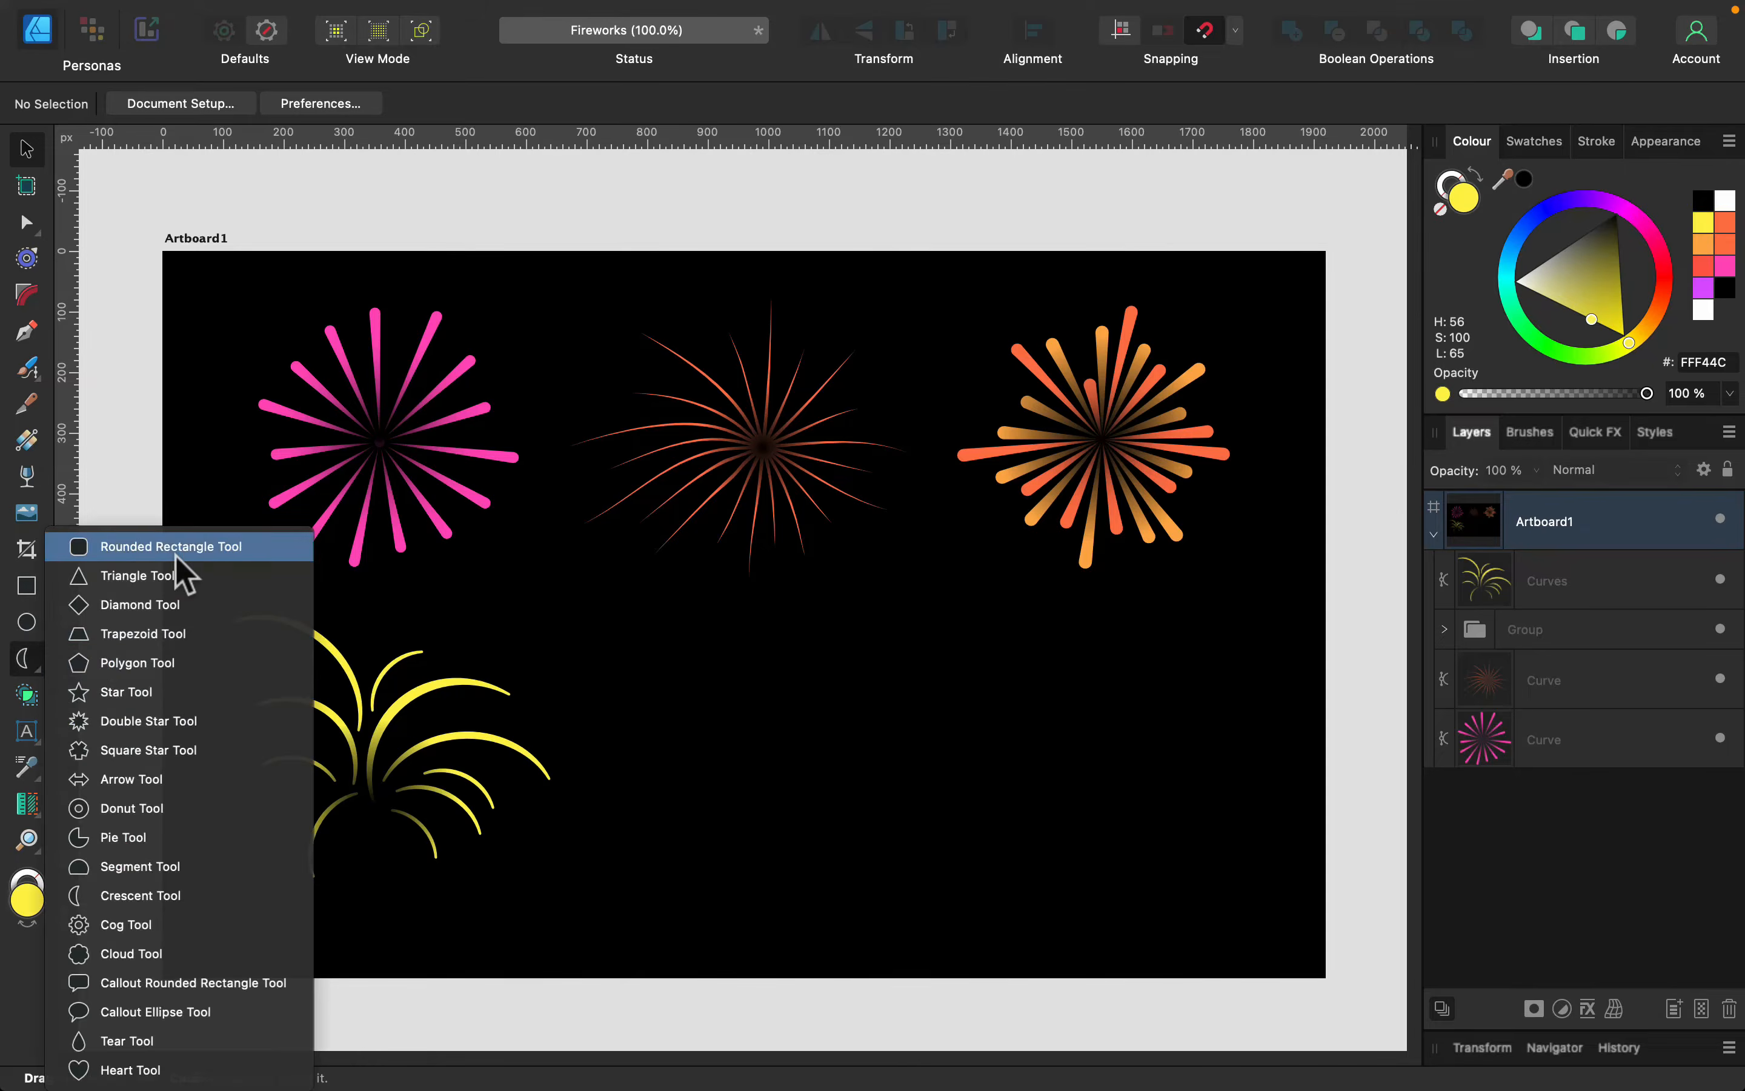
left_click(170, 686)
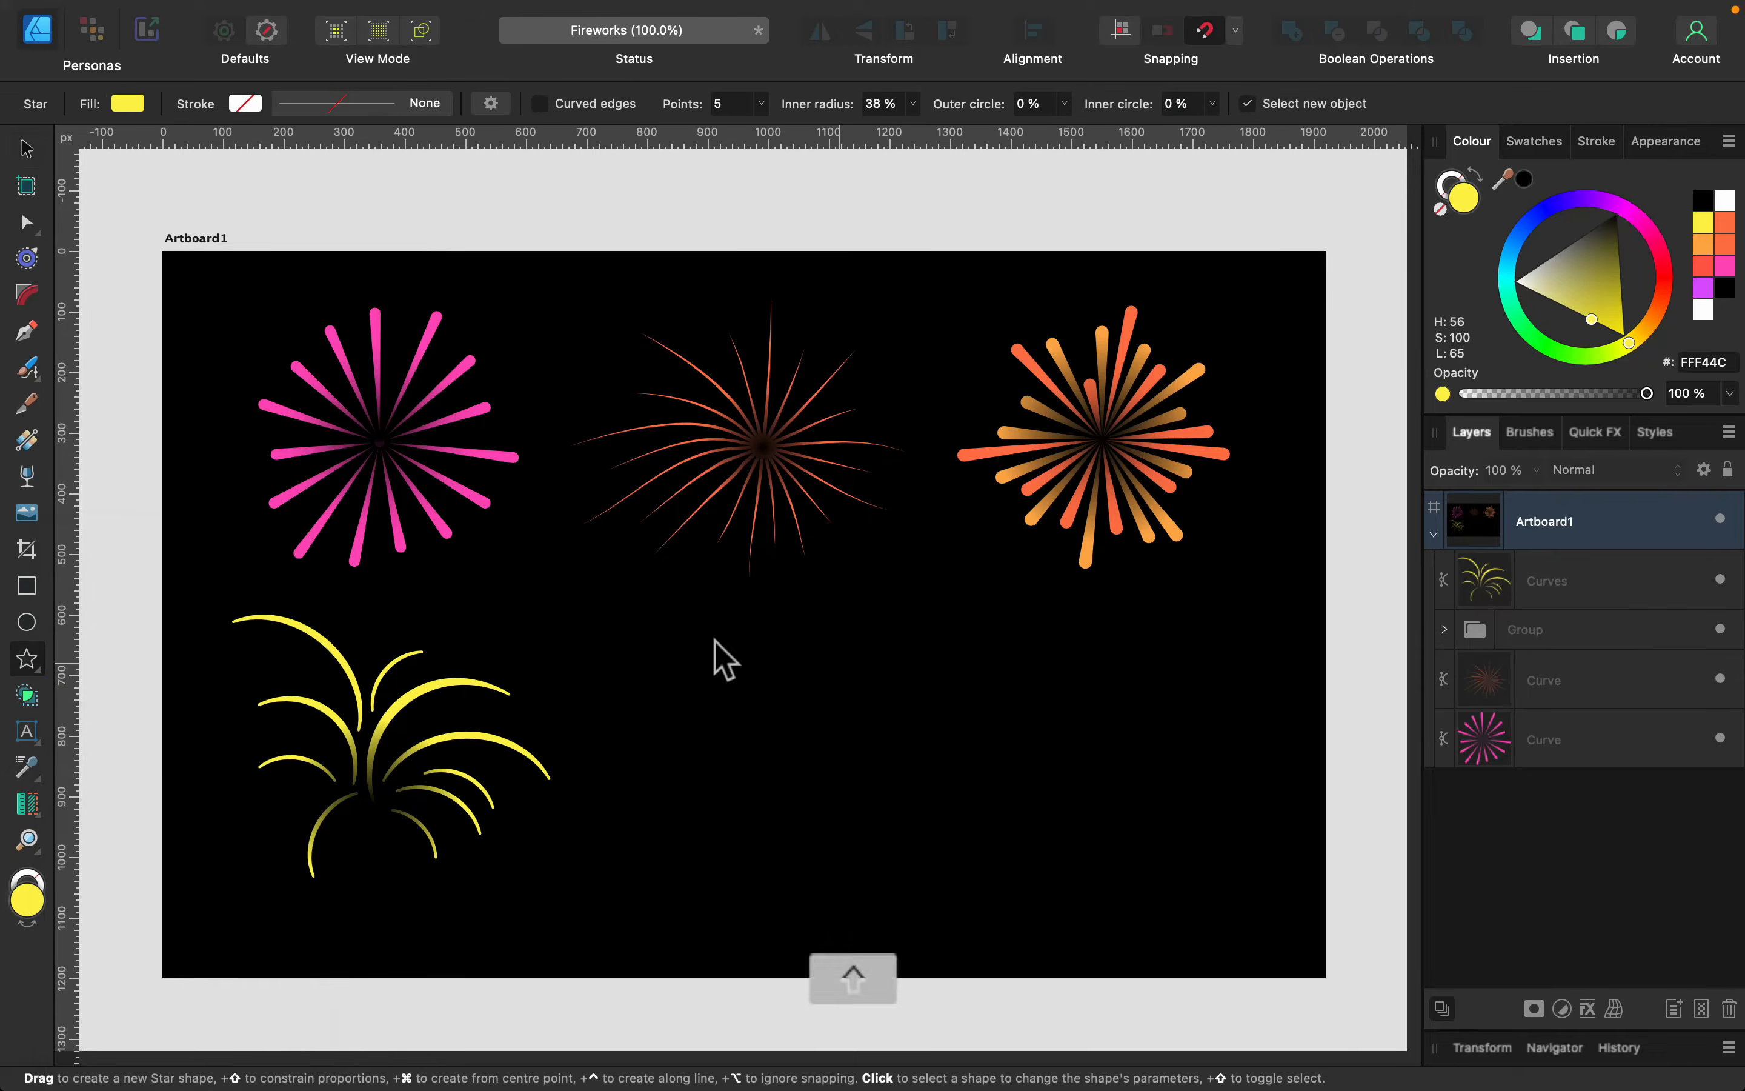
left_click_drag(670, 607, 717, 652)
key("super+2")
scroll(789, 760, "down", 5)
scroll(789, 759, "left", 3)
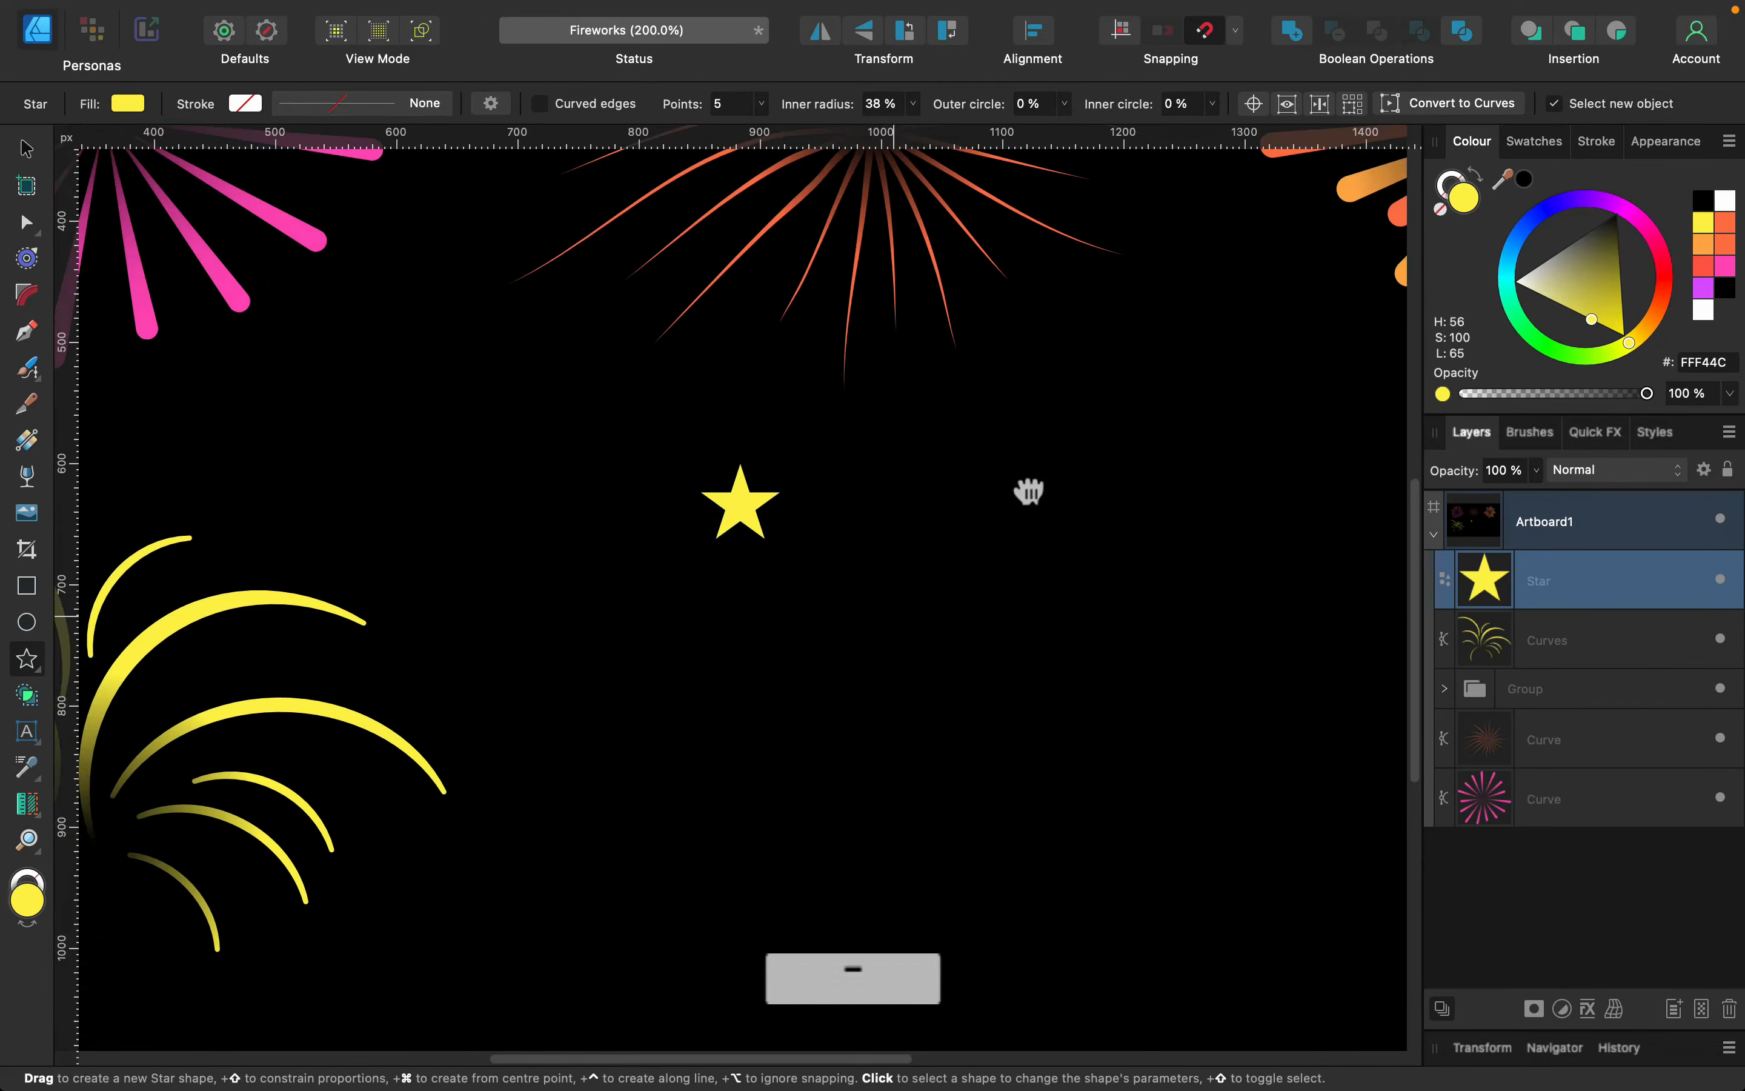
left_click(1509, 291)
Draw a second star about 240 px wide below the small one, with a 3% inner radius and a 15% outer circle
mouse_move(23, 678)
left_mouse_down()
mouse_move(257, 674)
mouse_move(257, 690)
left_mouse_up()
left_click_drag(817, 626, 1106, 915)
left_click_drag(995, 726, 967, 762)
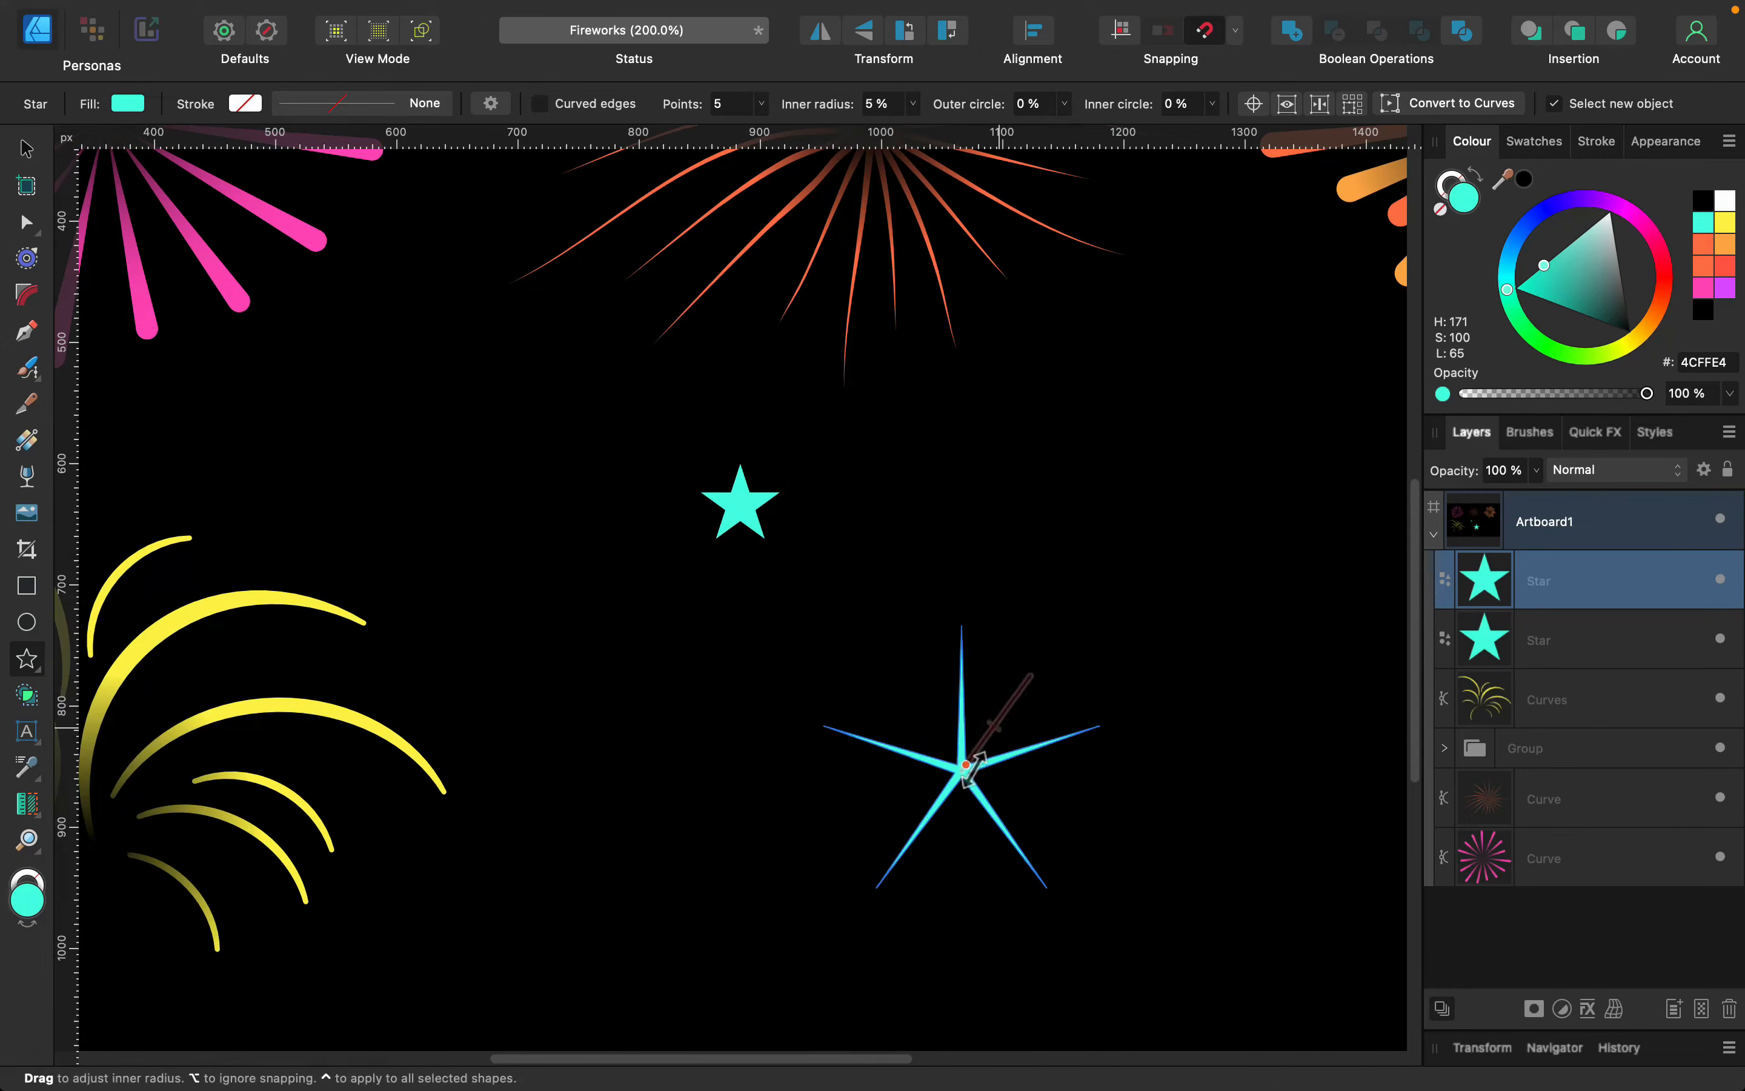
left_click_drag(955, 627, 967, 634)
left_click_drag(967, 763, 964, 766)
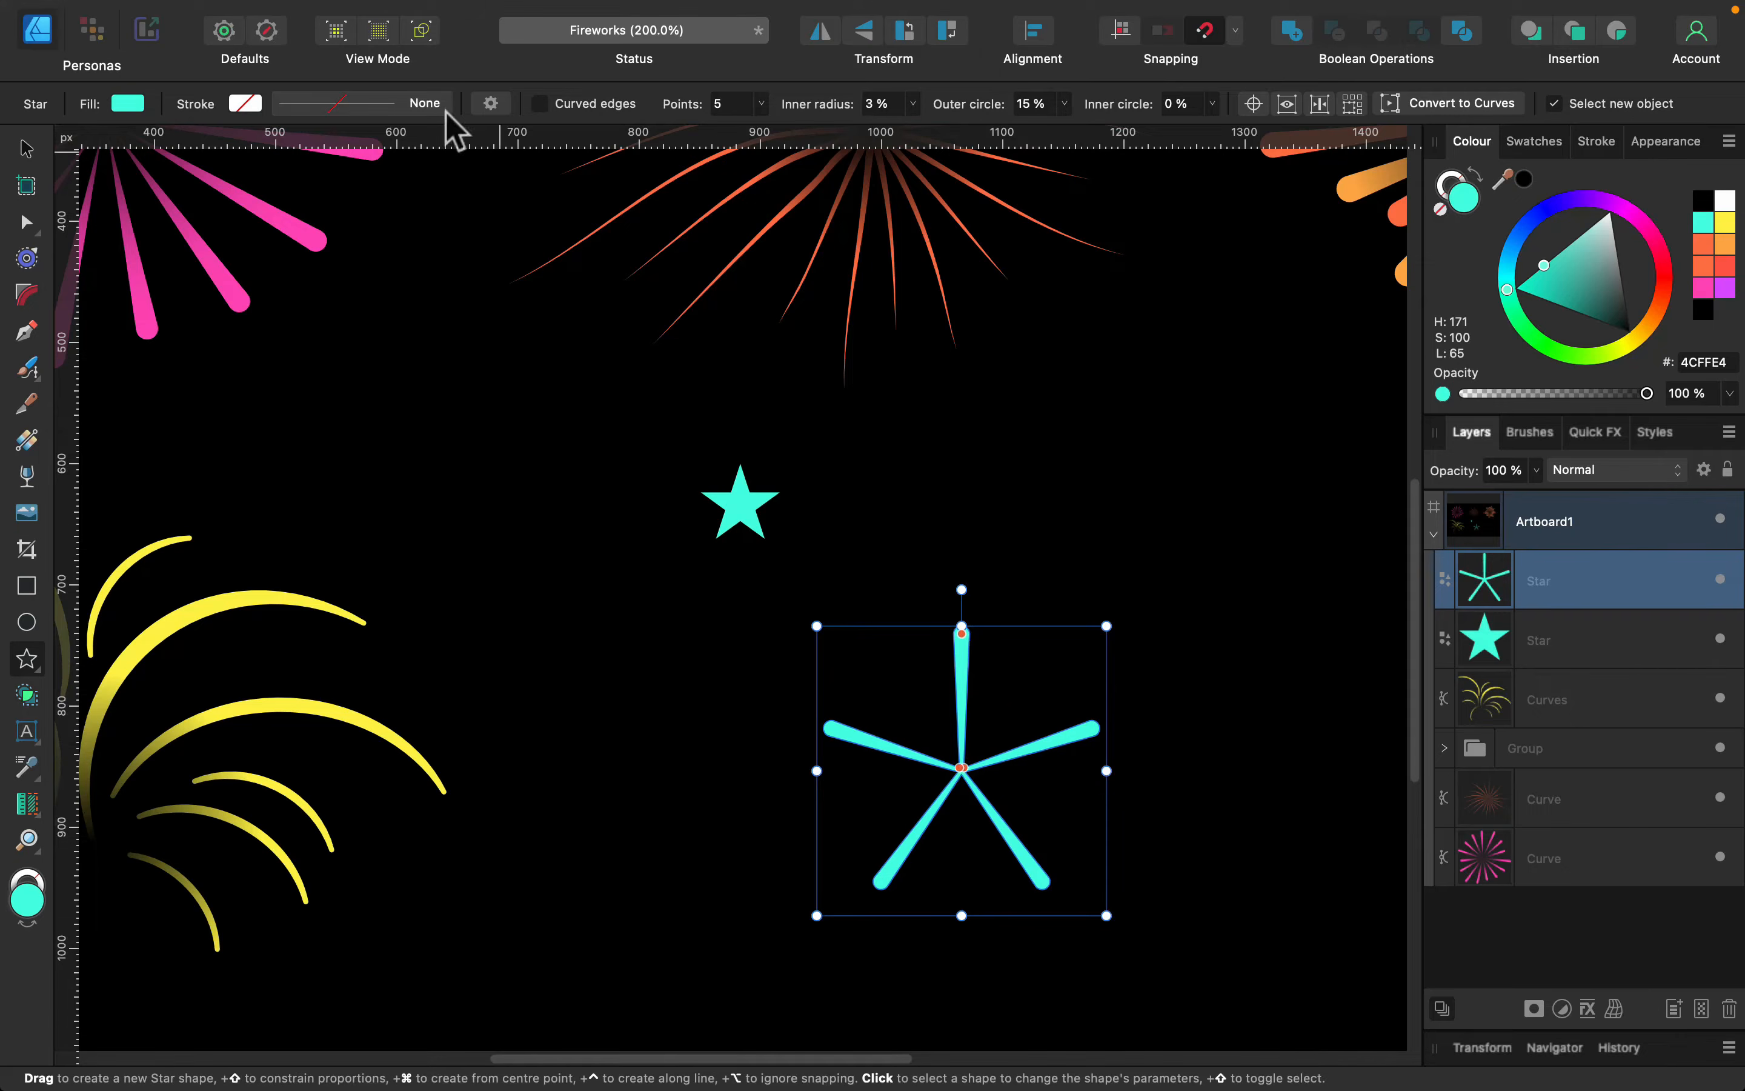
Set the large star to 19 points, move it up beside the small star, and enlarge it to about 280 px wide
left_click(761, 103)
left_click_drag(757, 131, 819, 136)
left_click(26, 149)
left_click_drag(938, 767, 954, 666)
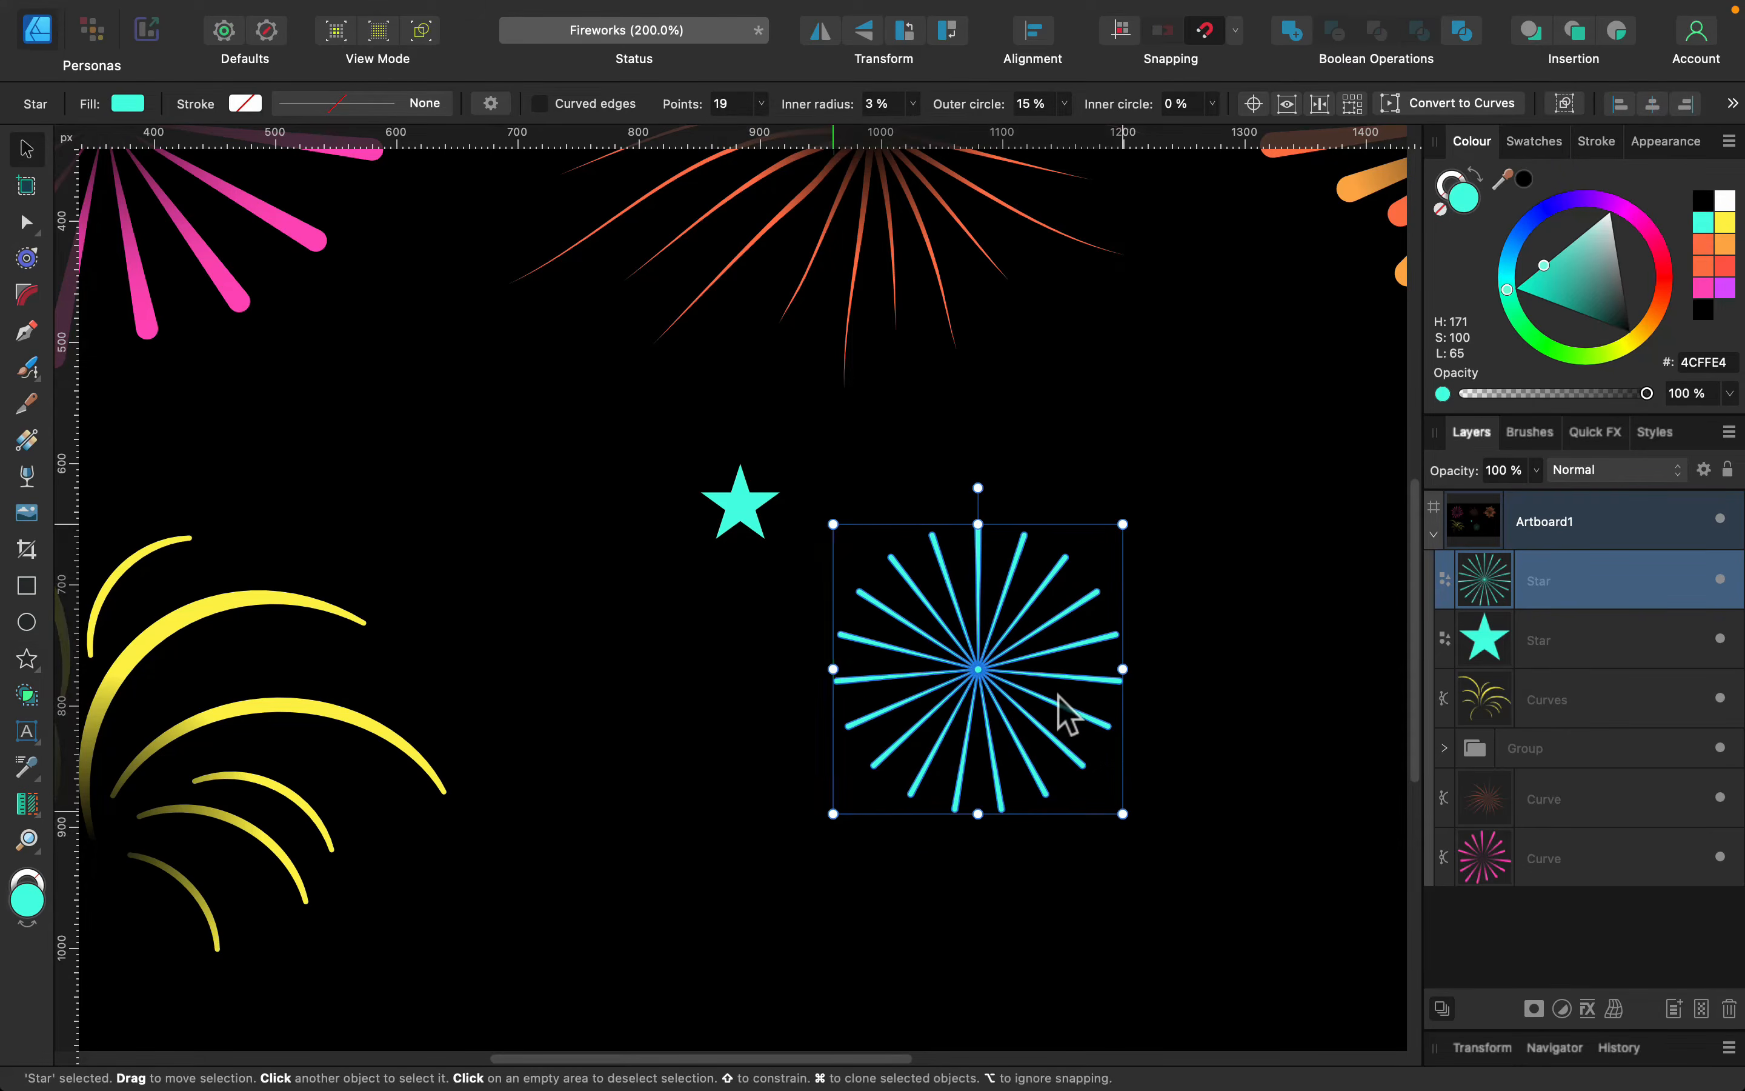
left_click_drag(1122, 524, 1138, 513)
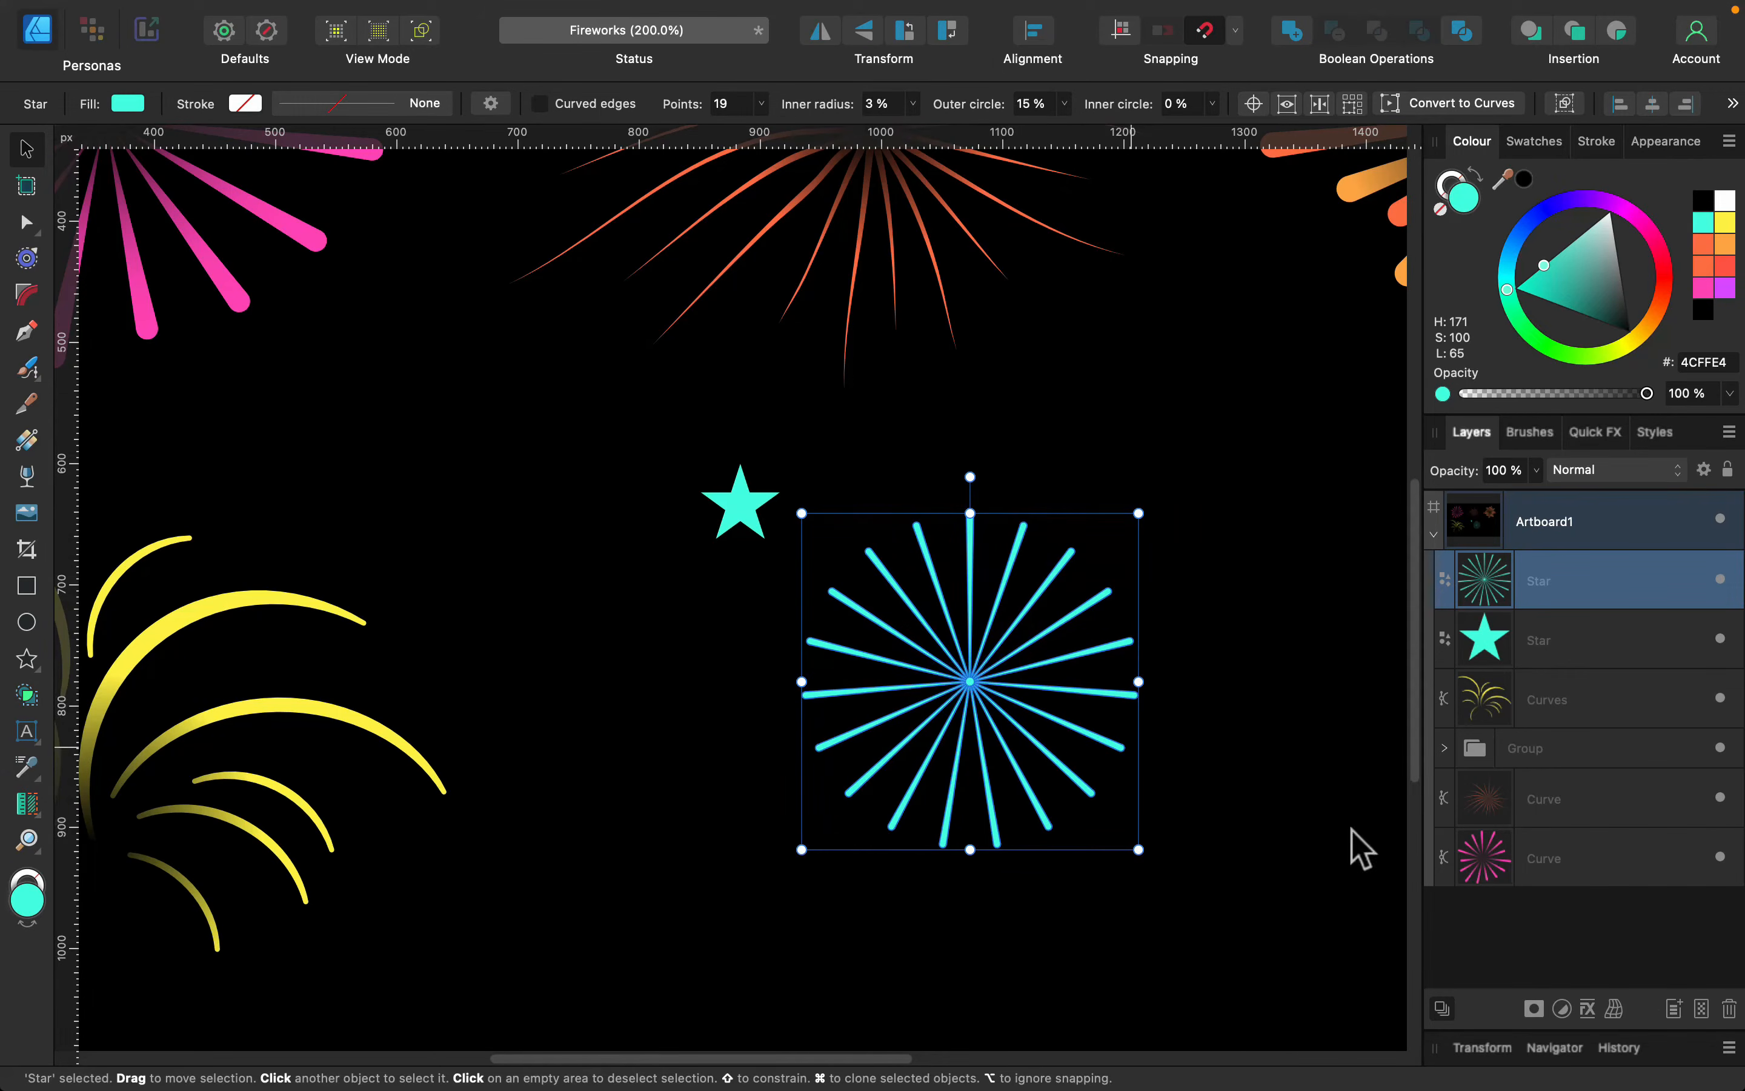
Apply a Twist warp to the 19-point star and set its value to 0%
left_click(1623, 1008)
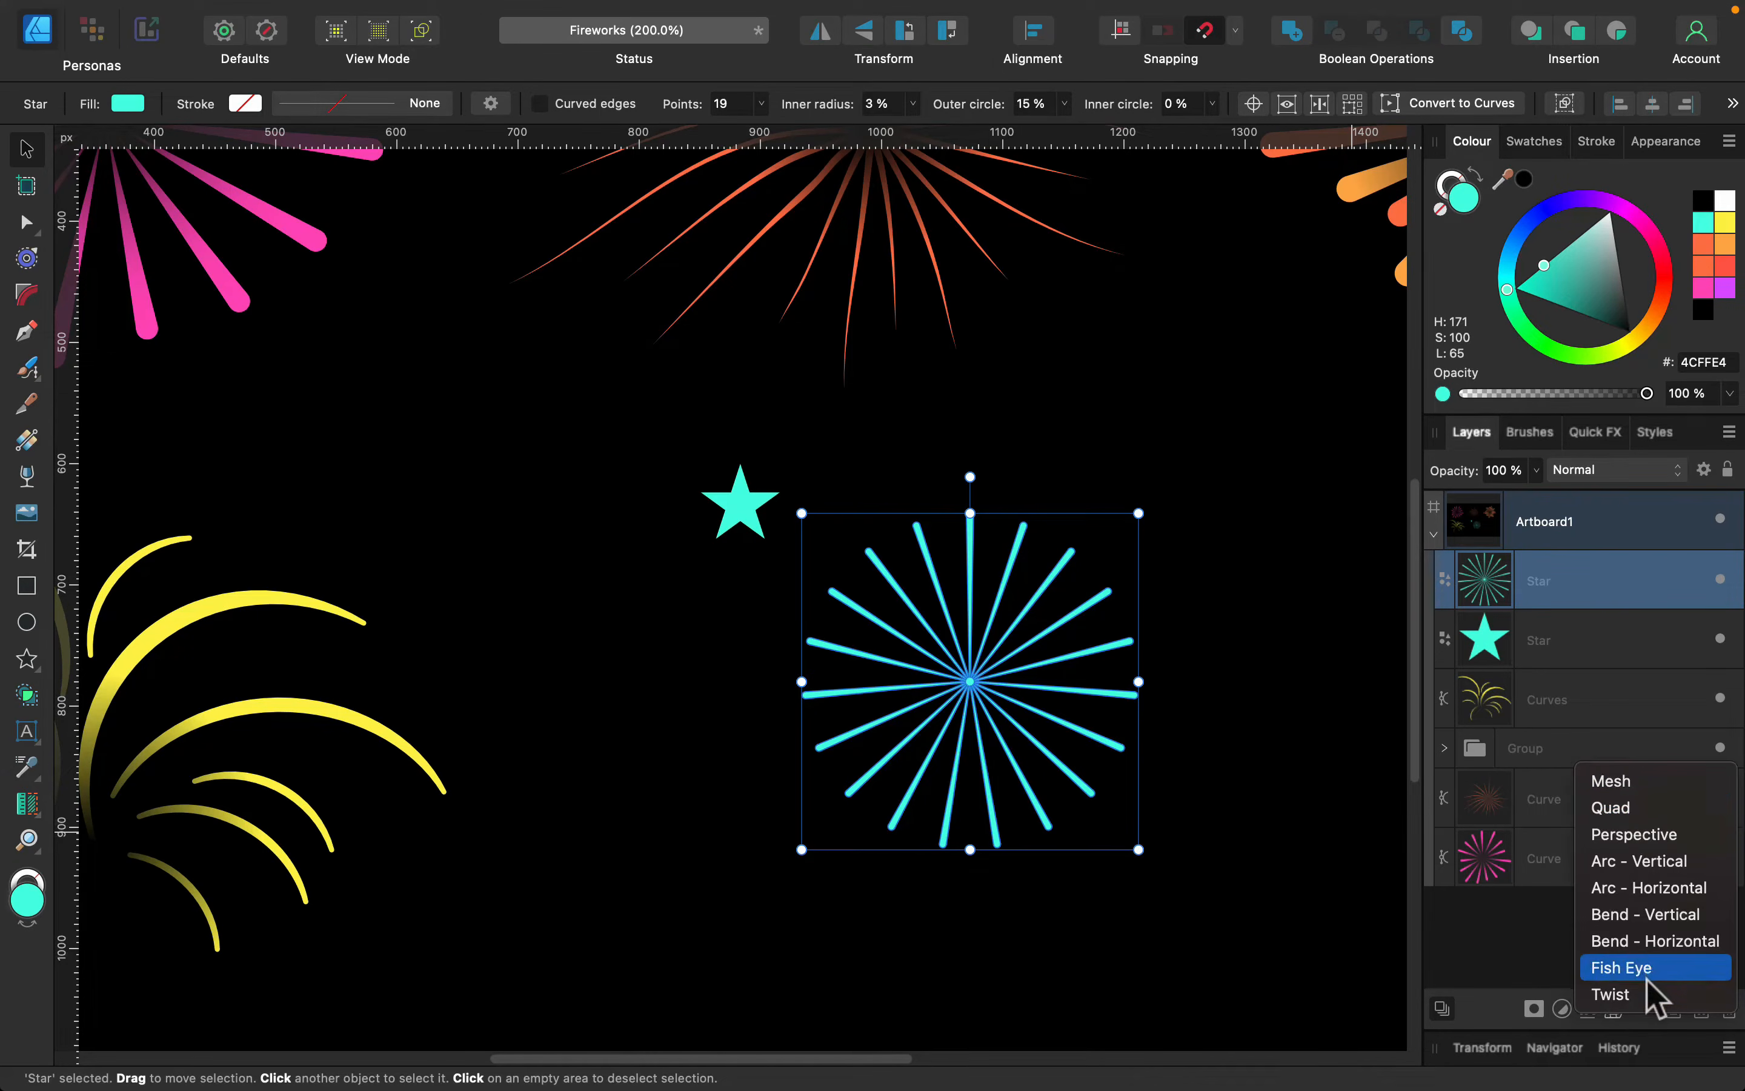
left_click(1615, 993)
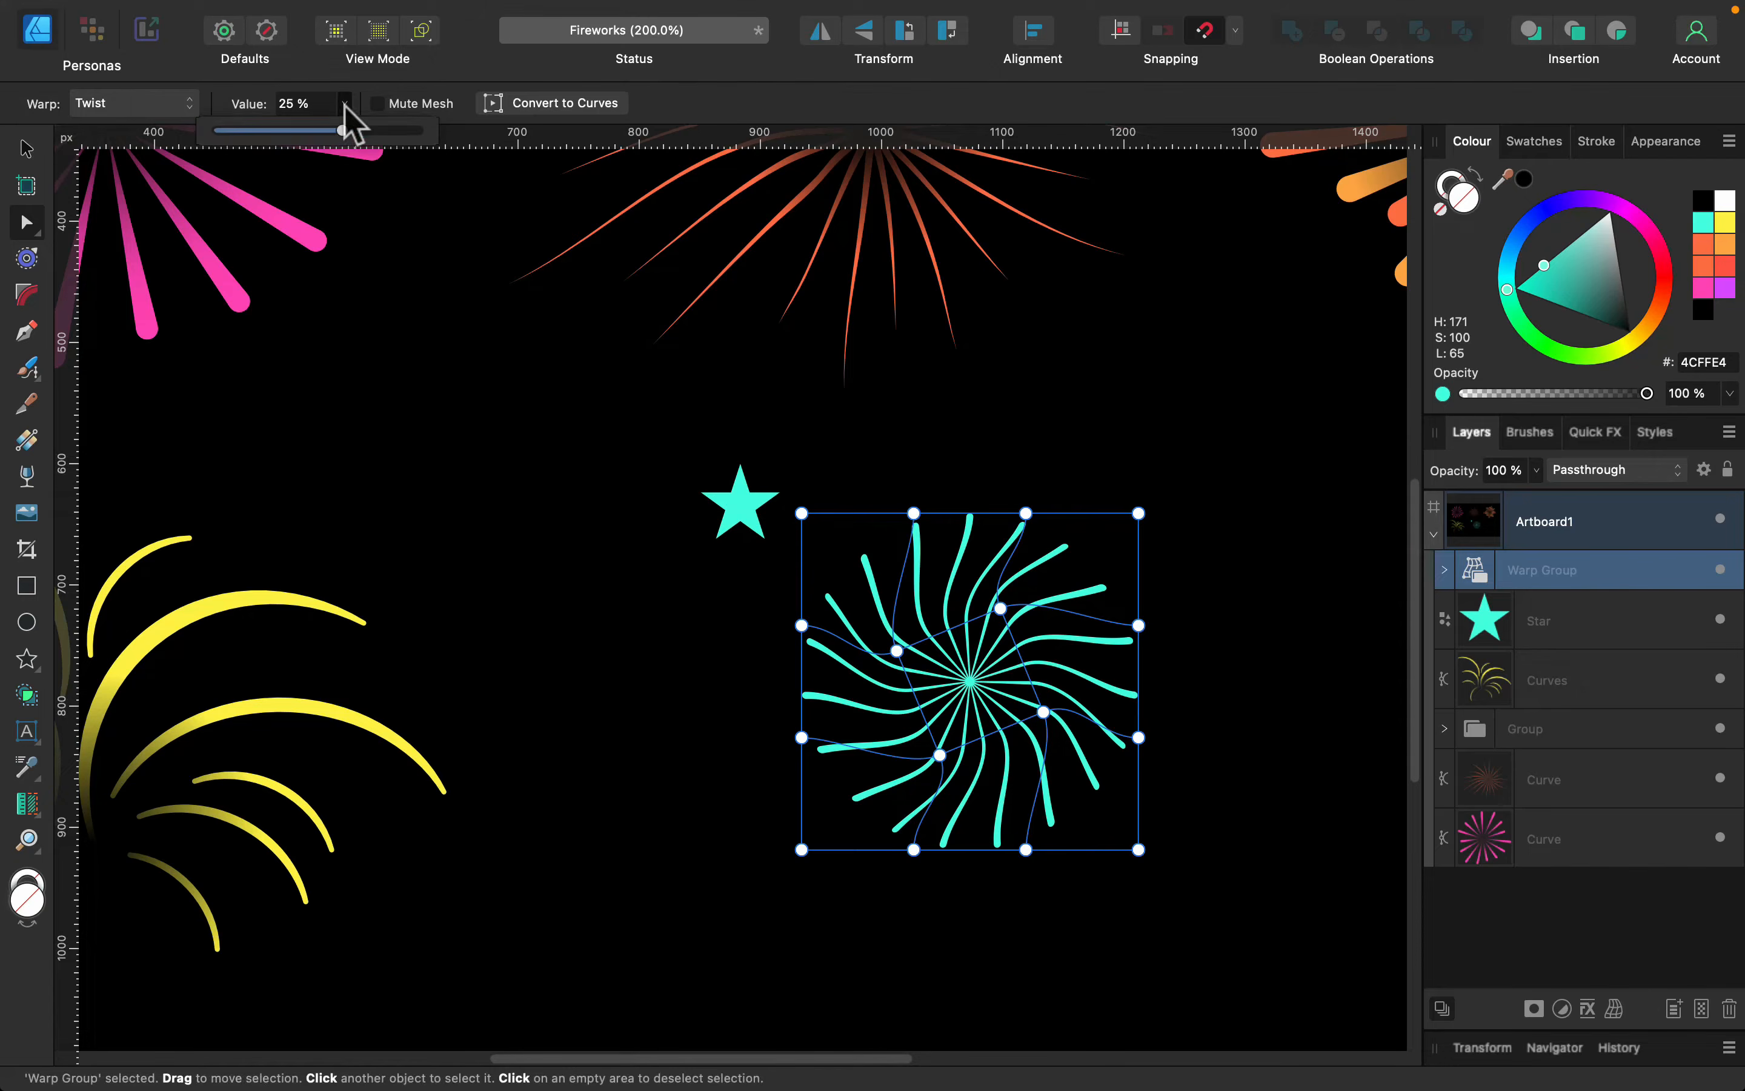
mouse_move(342, 130)
left_mouse_down()
mouse_move(213, 129)
mouse_move(230, 156)
mouse_move(312, 140)
left_mouse_up()
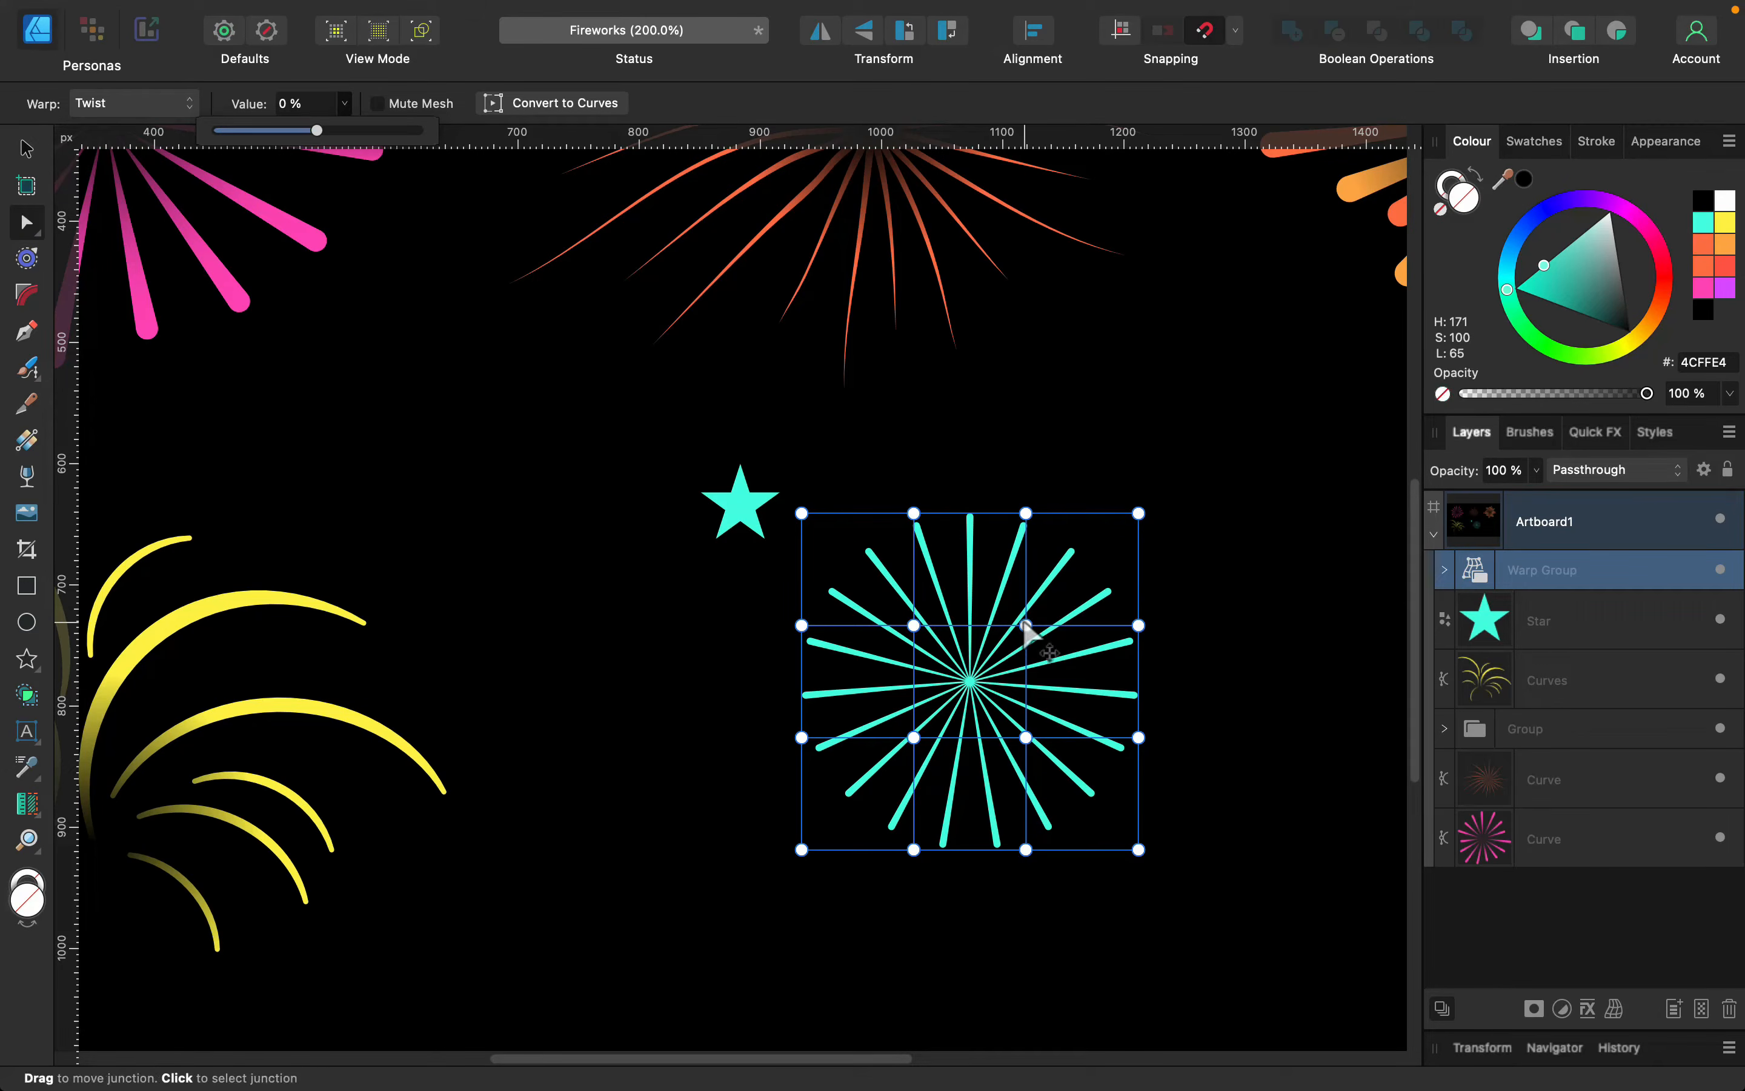
Delete the extra inner junctions of the warp mesh, leaving a single junction at the burst's centre
key("BackSpace")
key("BackSpace")
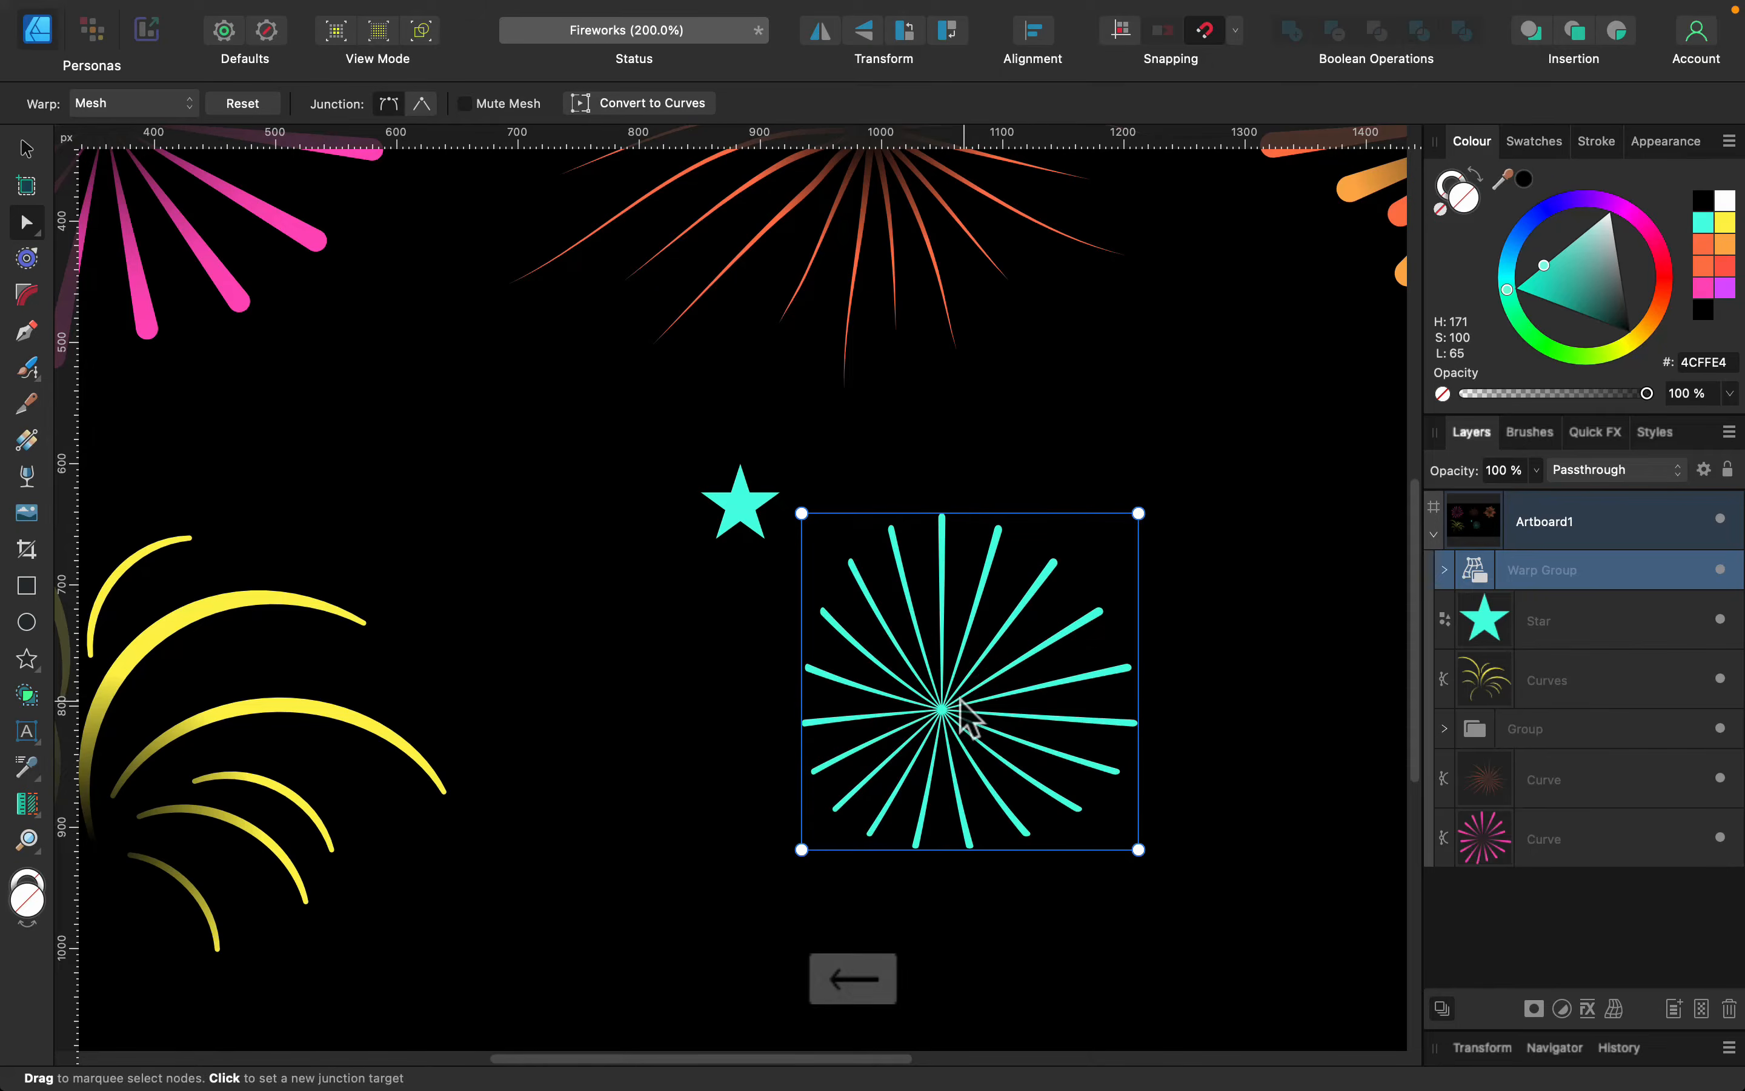
key("super+z")
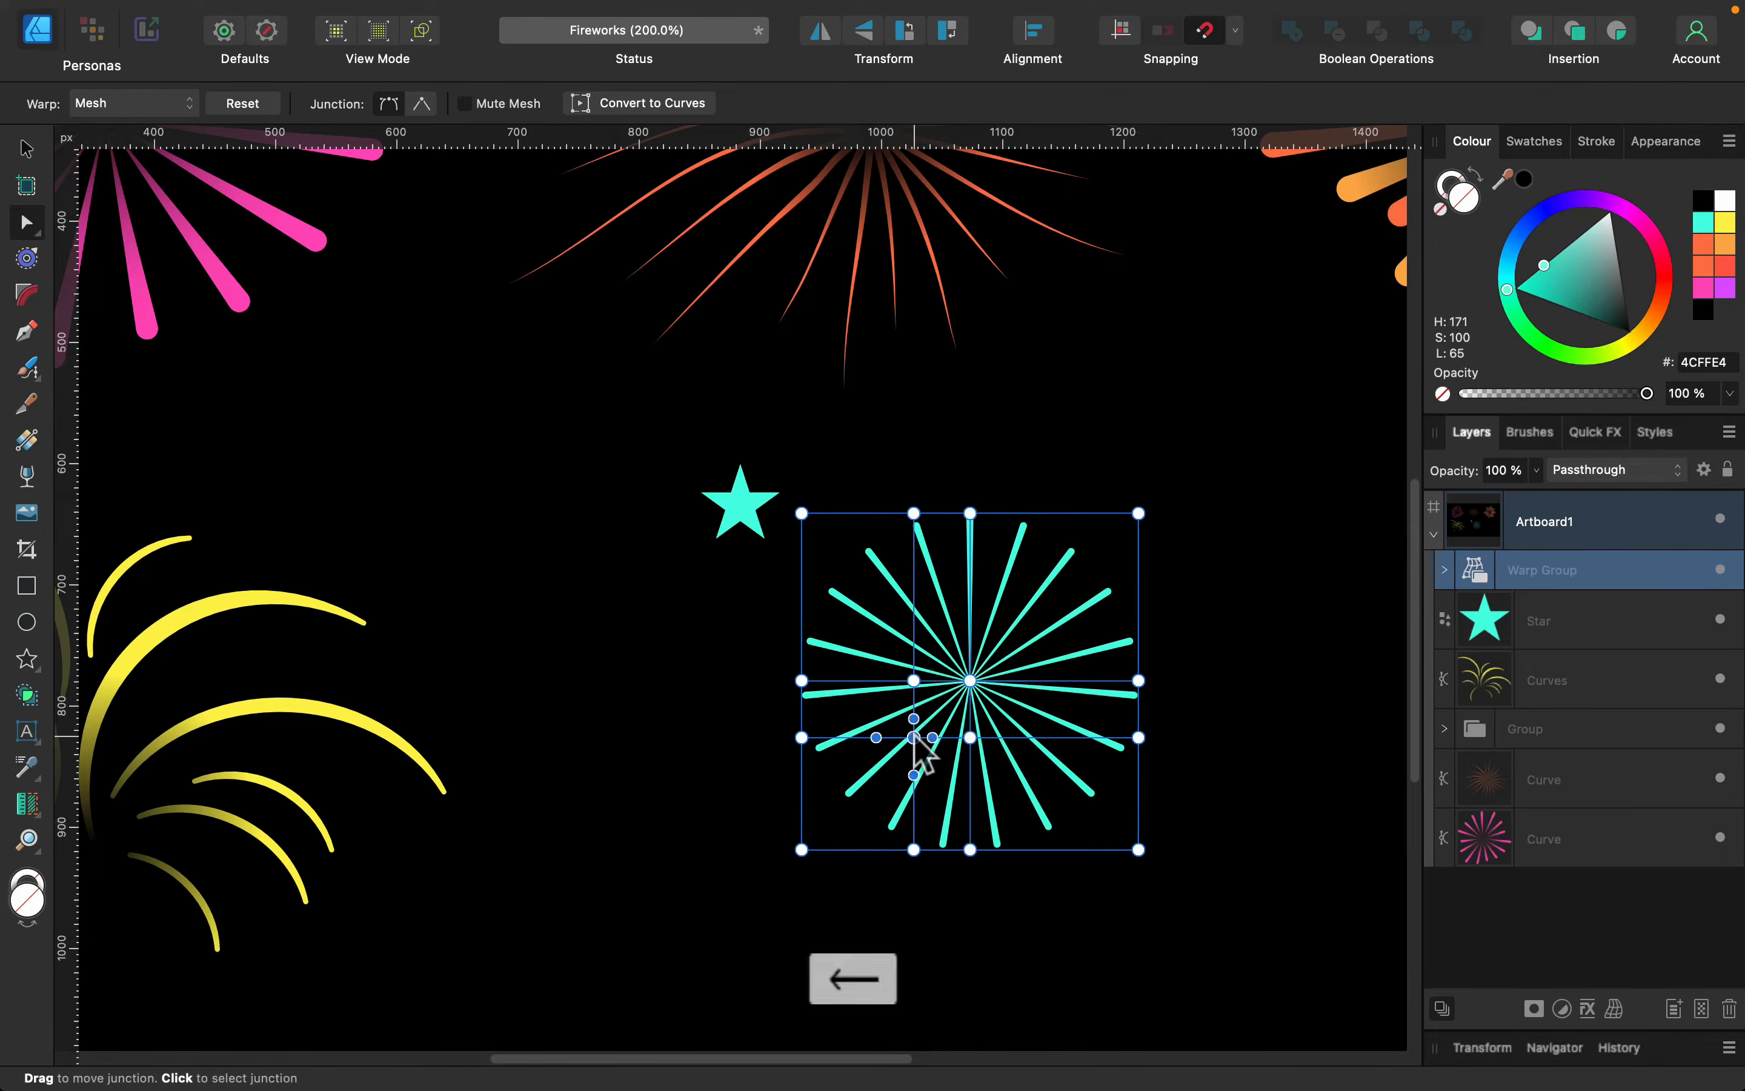
key("BackSpace")
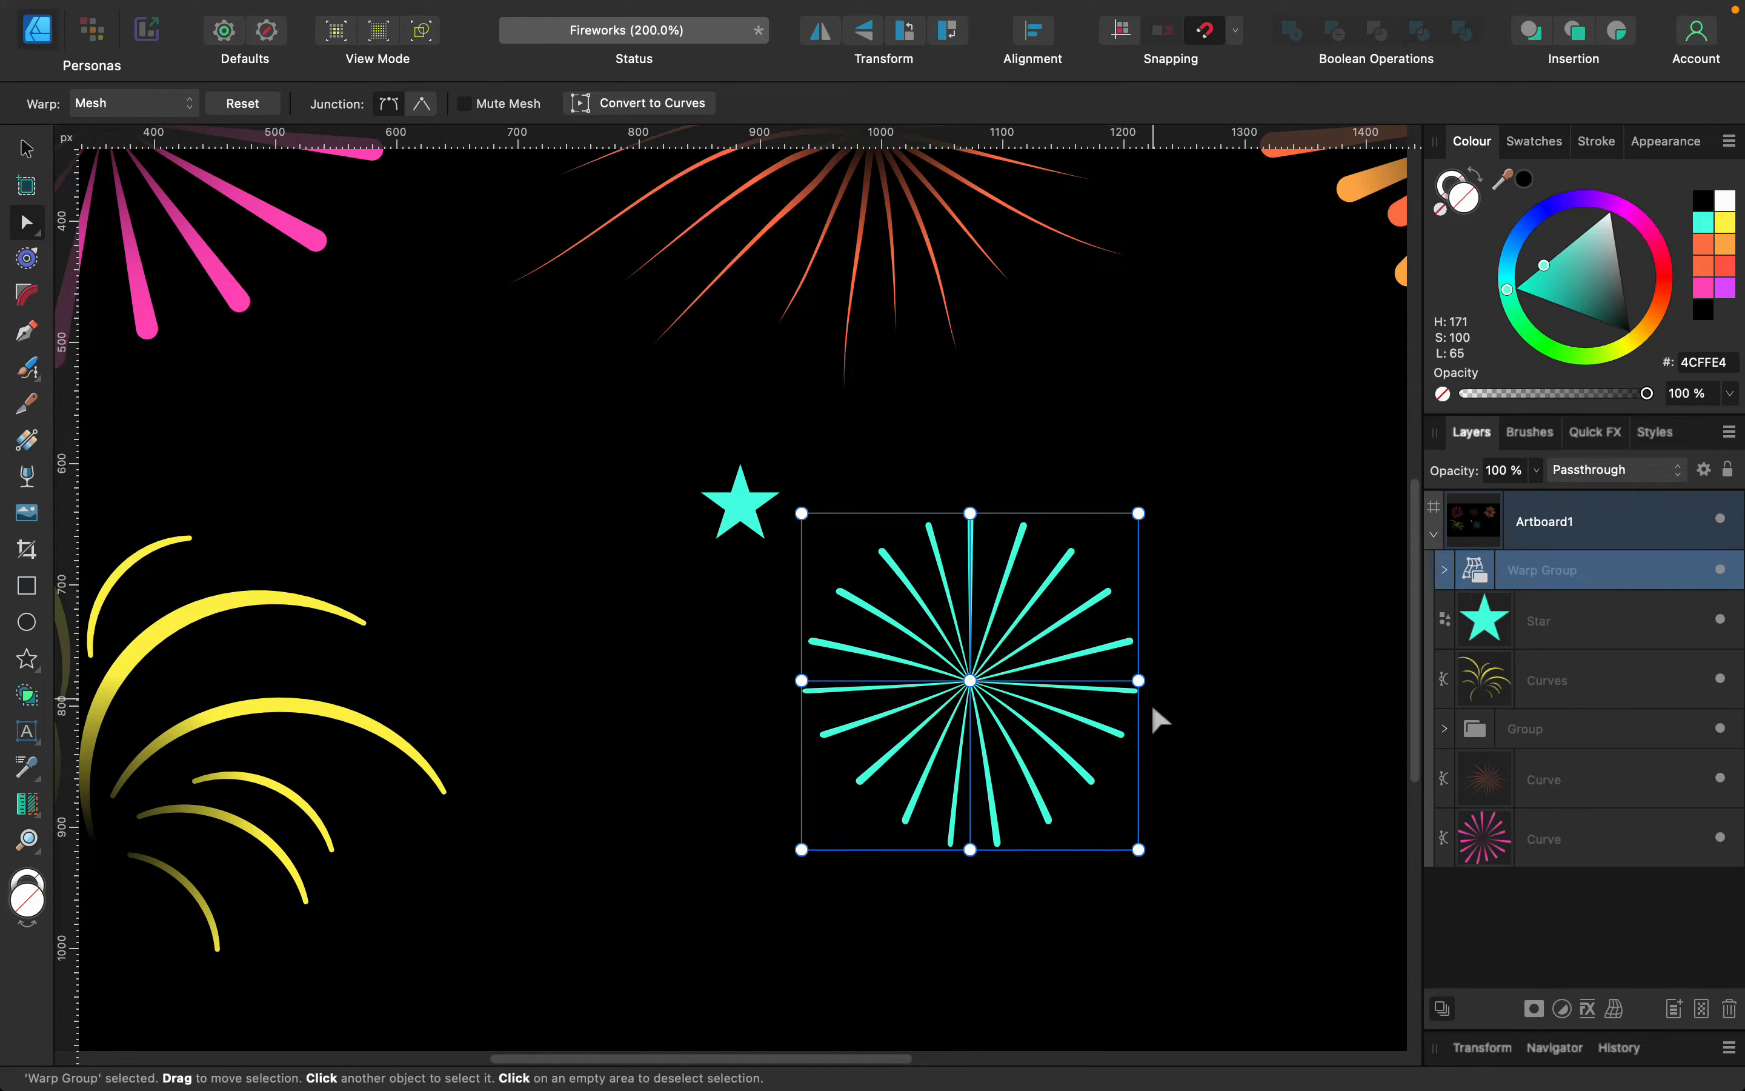
Pull the warp mesh's four corner junctions well outward and its lower middle junction slightly down to stretch the turquoise rays
left_click_drag(1071, 814, 1190, 935)
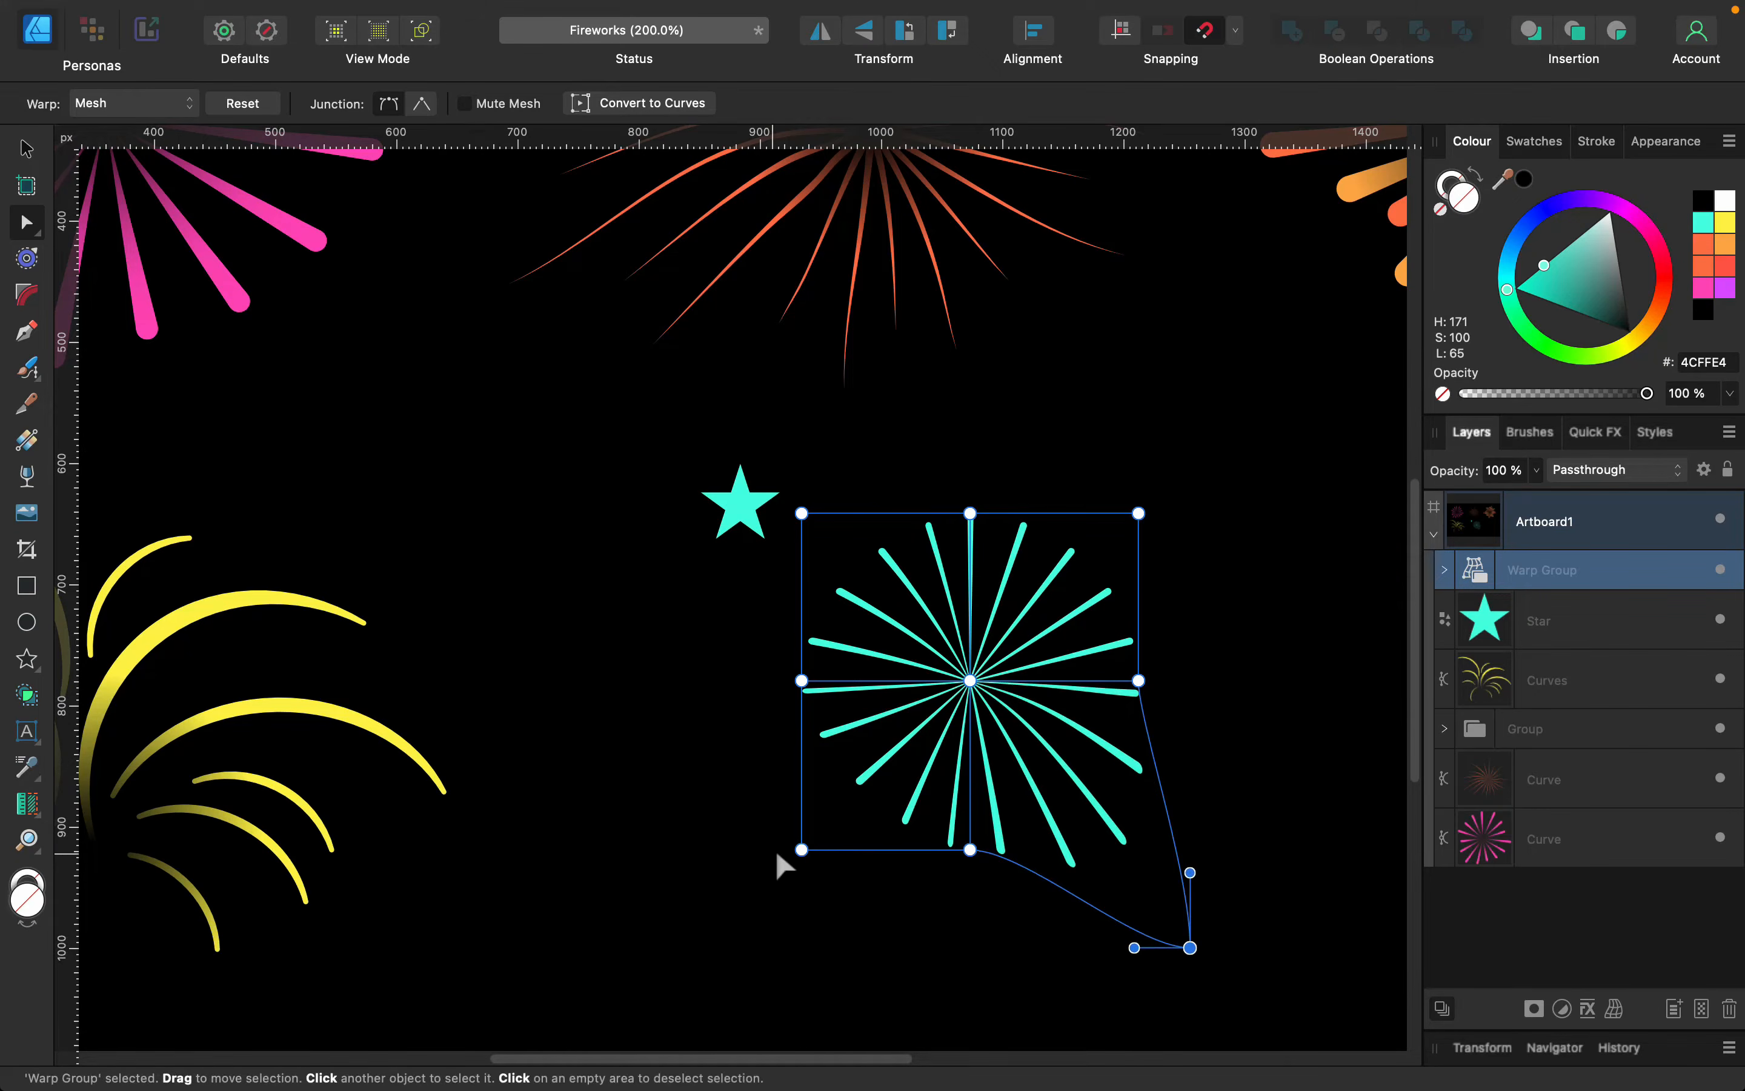
left_click_drag(801, 848, 760, 957)
left_click_drag(1139, 513, 1306, 518)
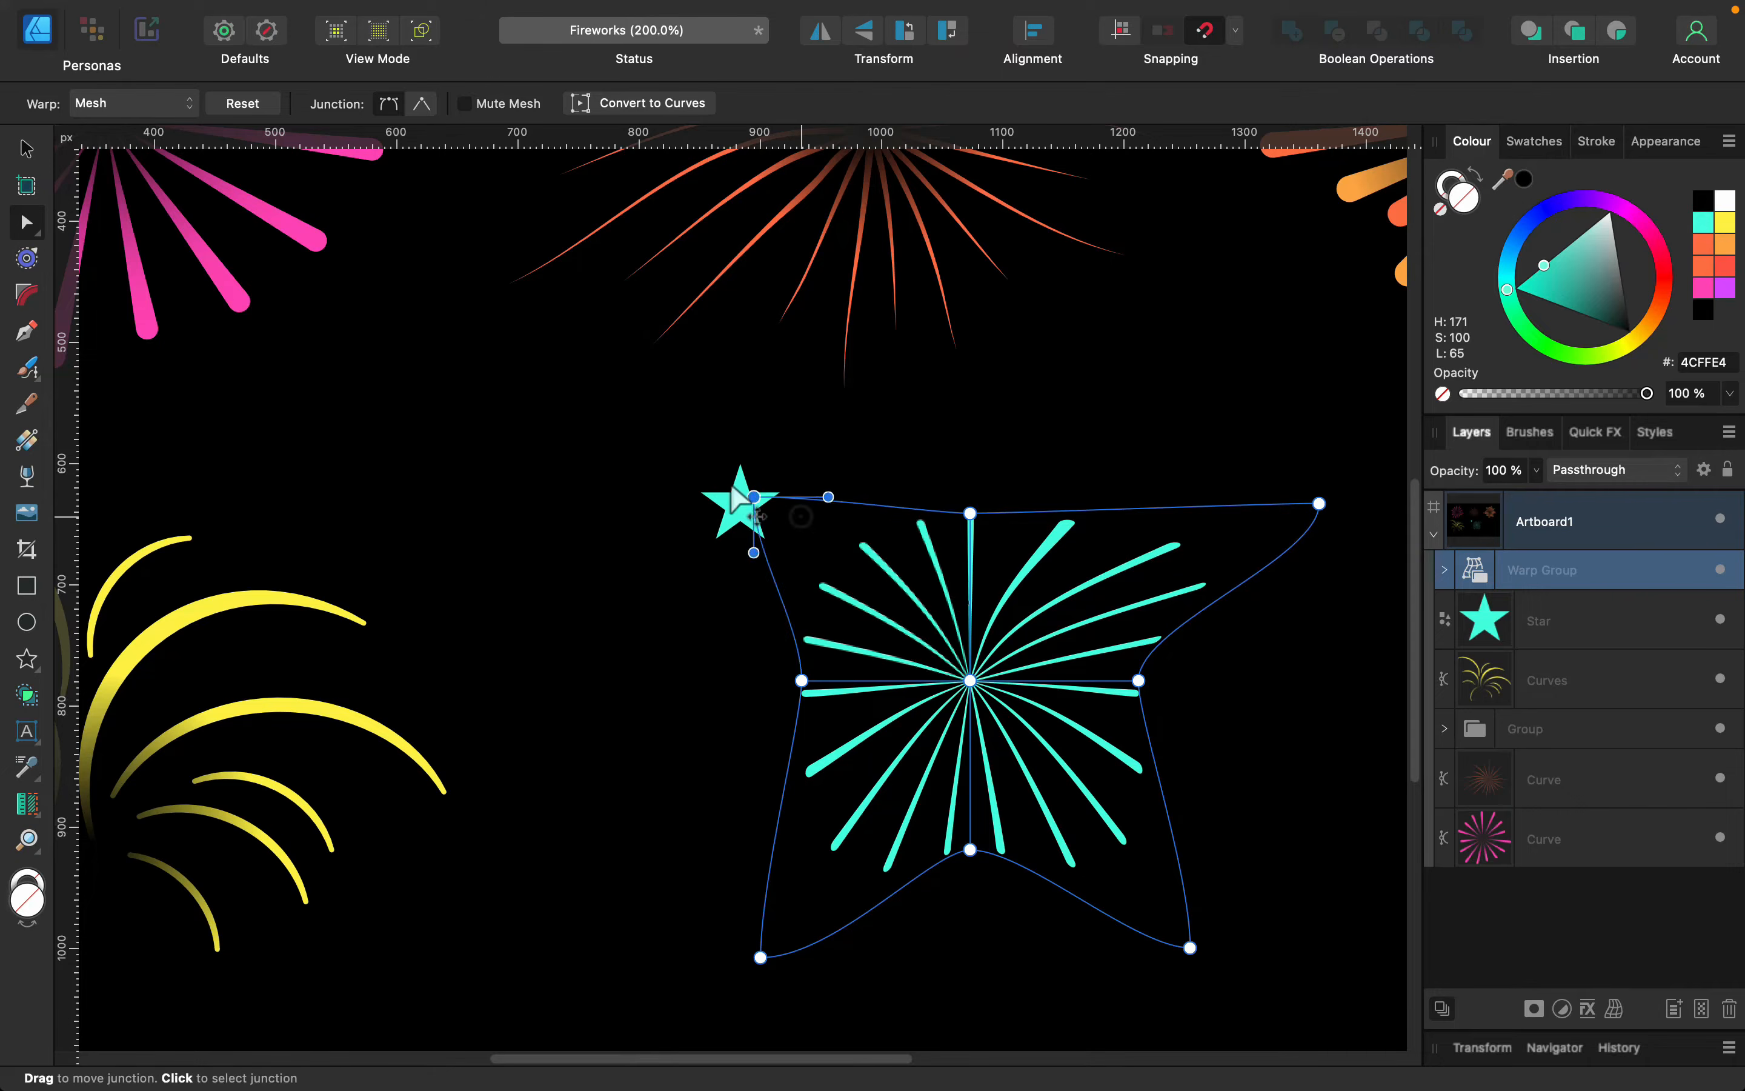
left_click_drag(733, 489, 604, 485)
mouse_move(972, 851)
left_mouse_down()
mouse_move(974, 837)
mouse_move(974, 883)
left_mouse_up()
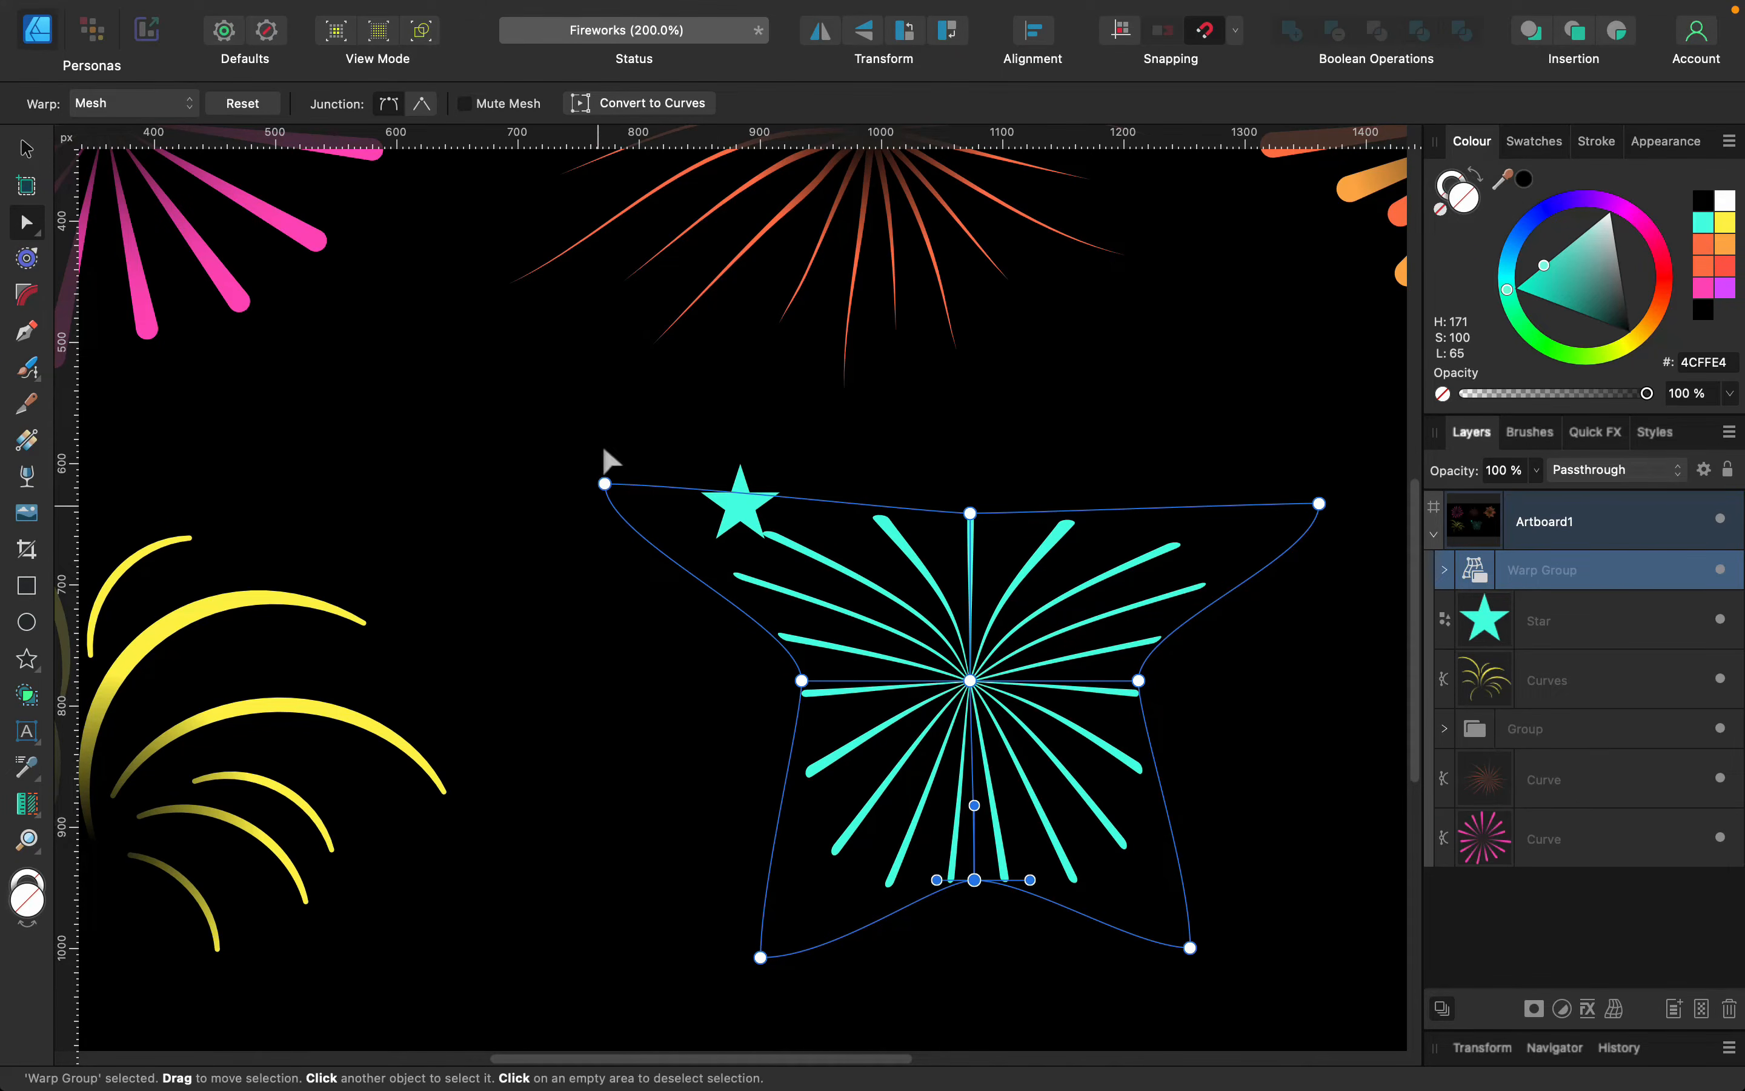
Convert the mesh-warped turquoise burst to curves and take the resulting curve out of its group
left_click(652, 106)
left_click(34, 149)
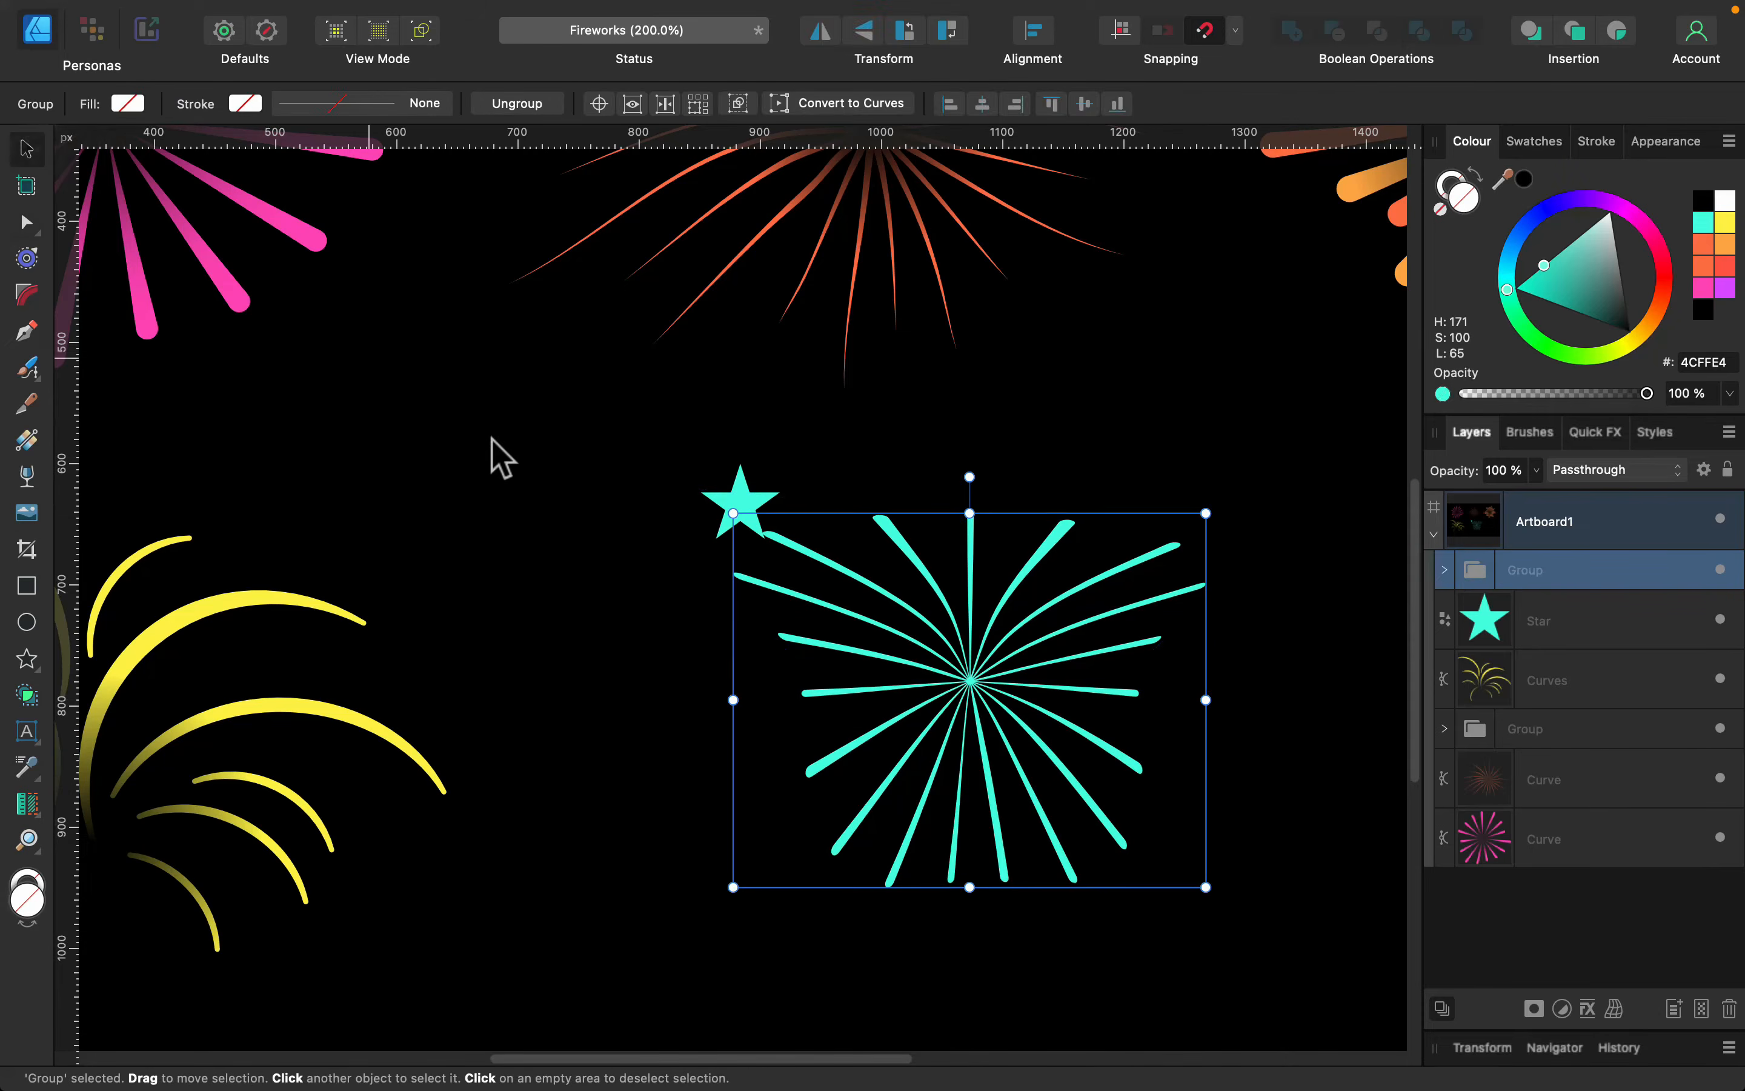
left_click(587, 414)
right_click(1602, 576)
left_click(1586, 1008)
Move the small turquoise star to the left of the burst and shrink it to suit the ray tips
left_click_drag(749, 527, 689, 667)
left_click_drag(722, 599, 684, 632)
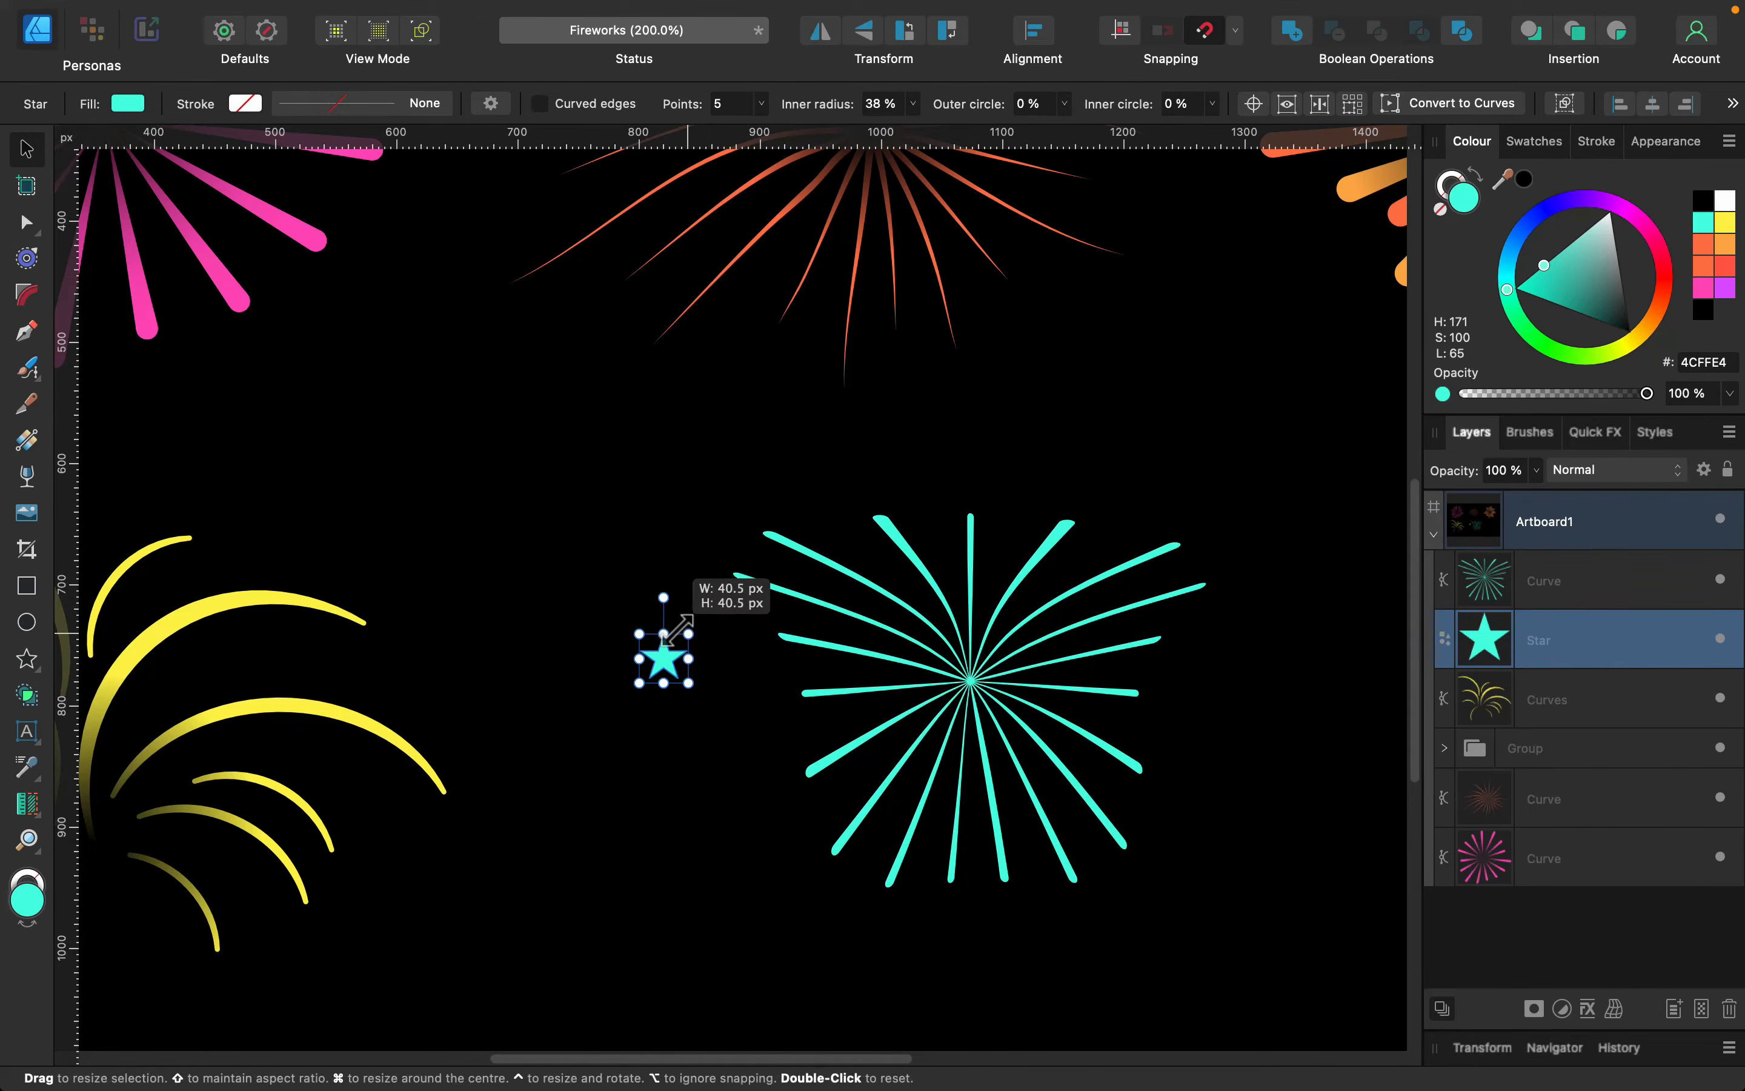
key("super+equal")
key("super+equal")
key("super+equal")
left_click_drag(922, 879, 640, 569)
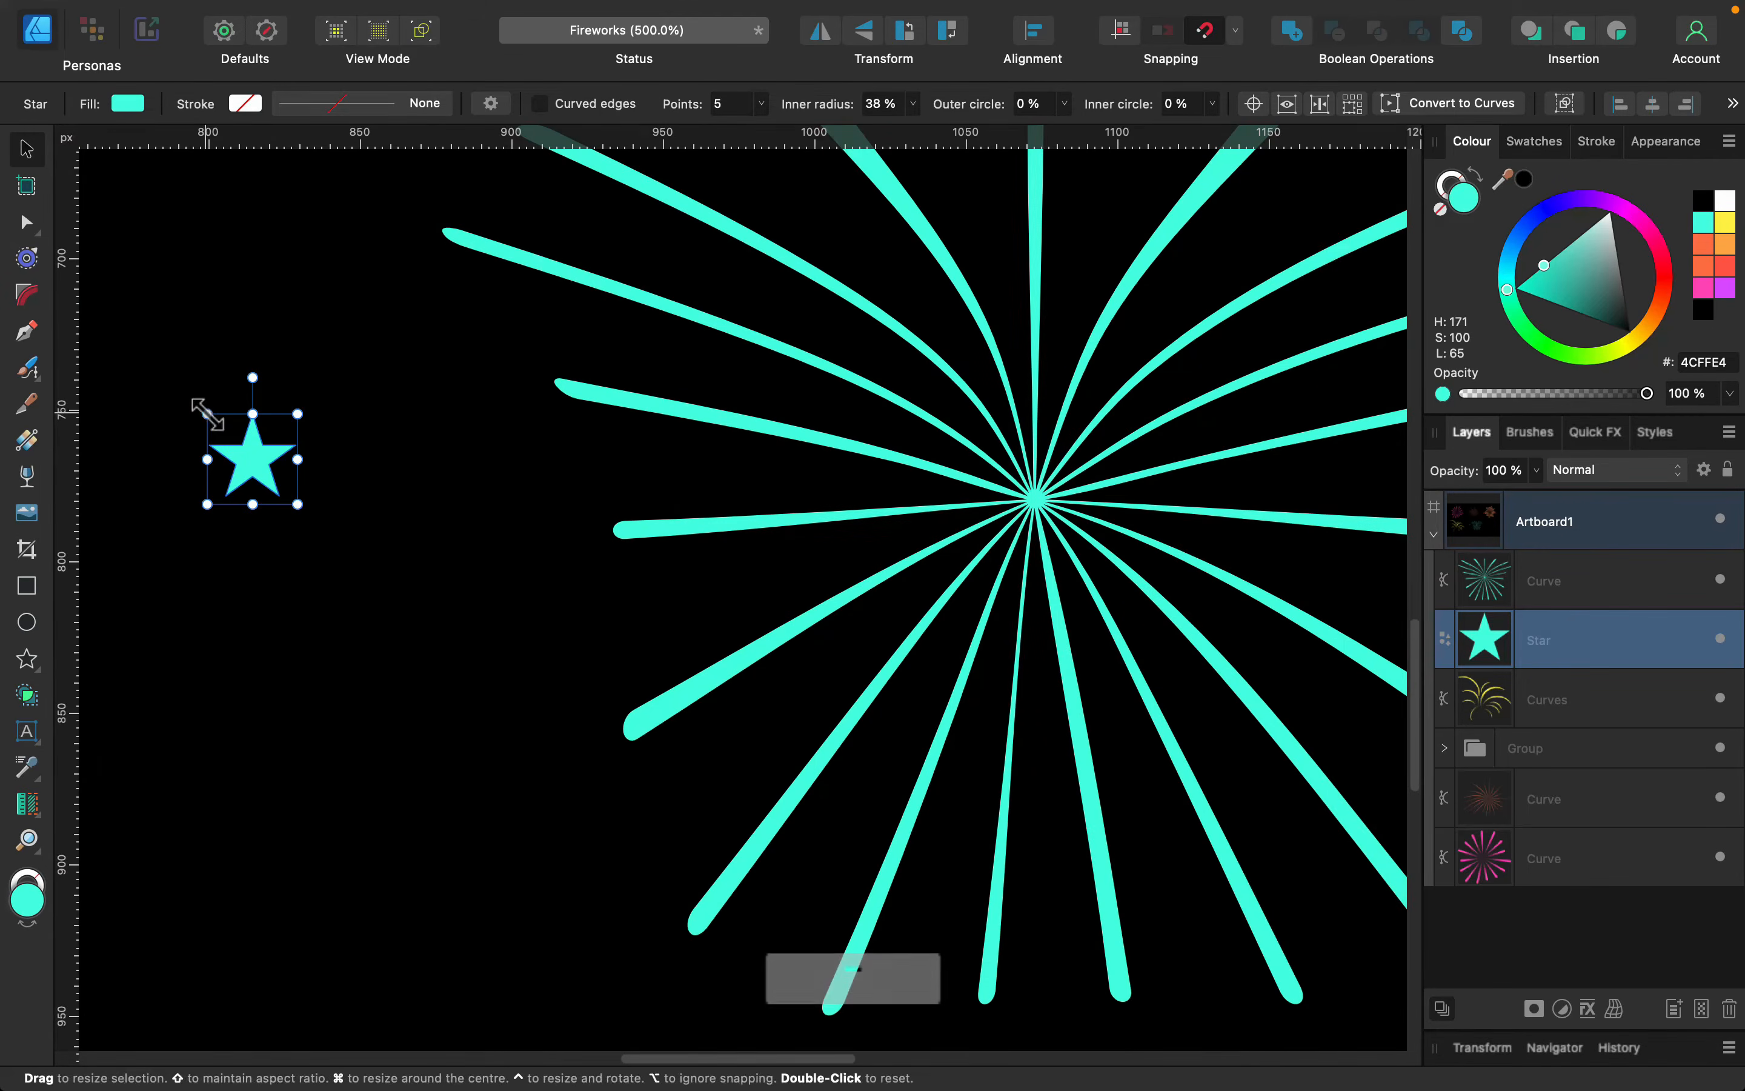
left_click_drag(298, 504, 277, 484)
Place tilted star copies on a left ray tip, a lower-right ray tip, and in the lower-left and right gaps between rays
mouse_move(245, 441)
left_mouse_down()
mouse_move(561, 401)
mouse_move(793, 610)
mouse_move(490, 896)
left_mouse_up()
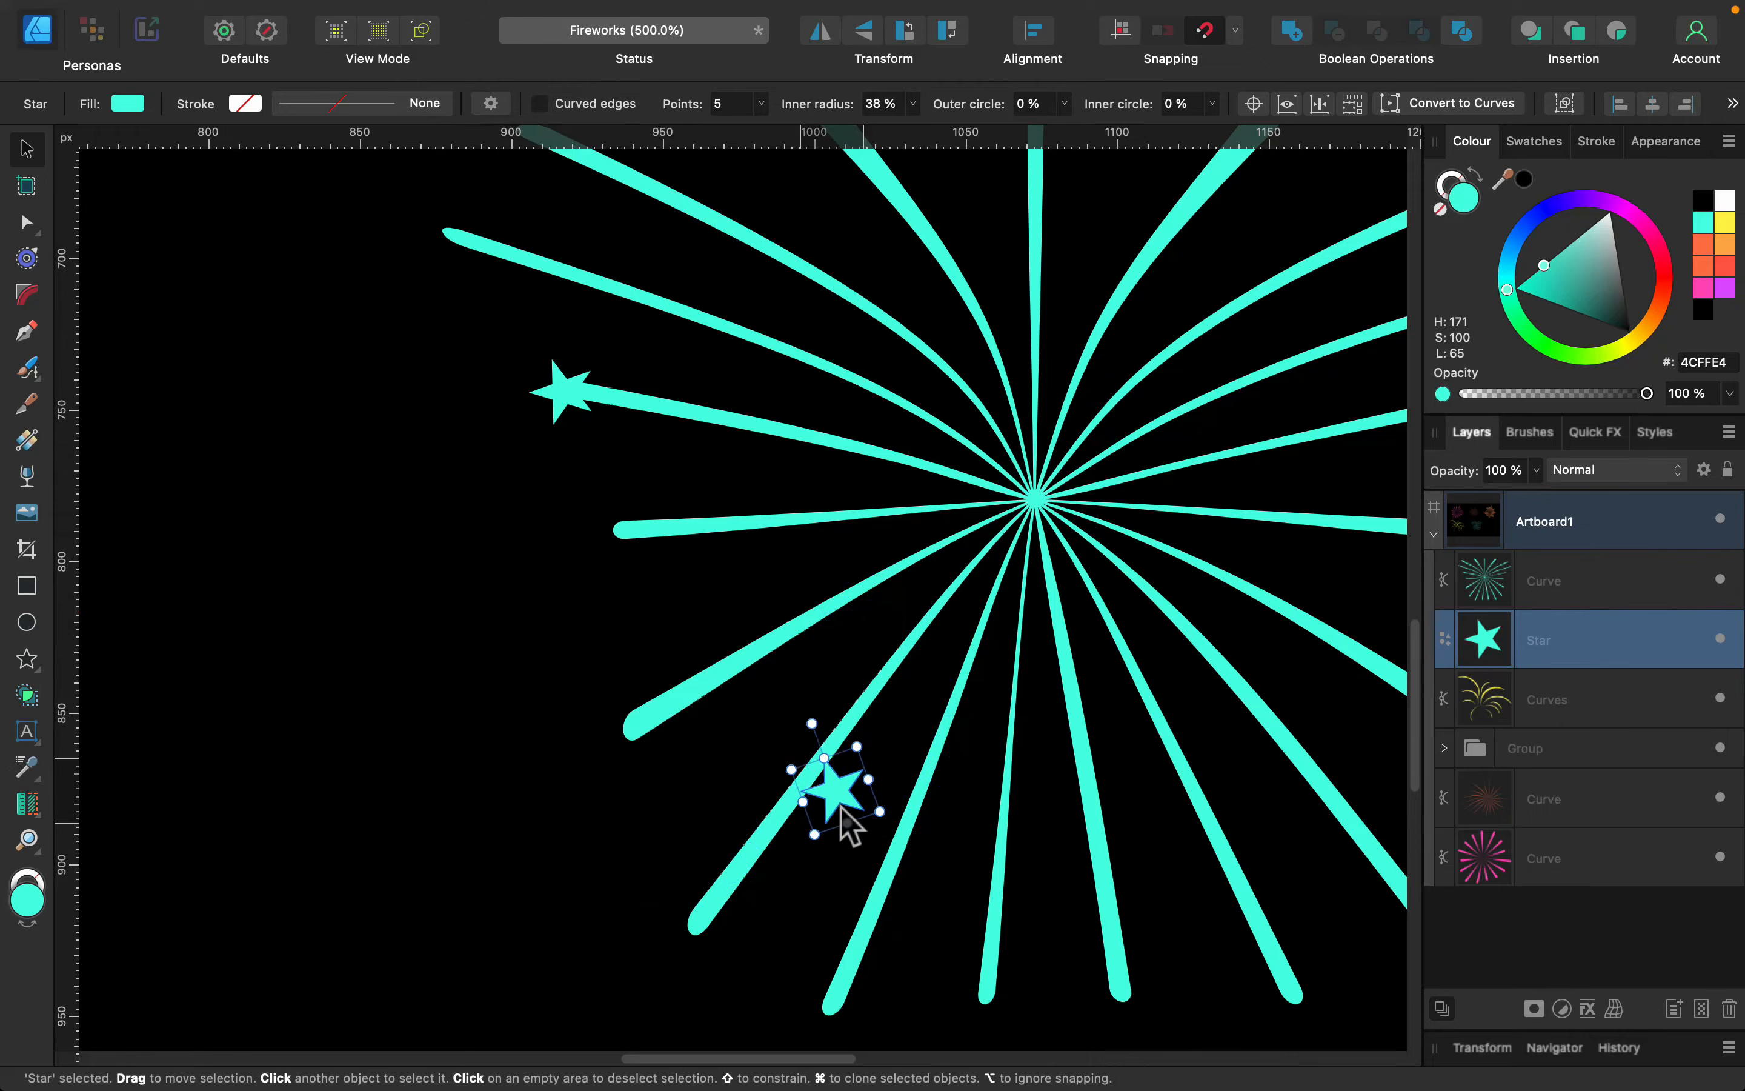
mouse_move(824, 871)
left_mouse_down()
mouse_move(1204, 927)
mouse_move(1286, 997)
mouse_move(1341, 959)
left_mouse_up()
left_click_drag(1211, 807, 1050, 608)
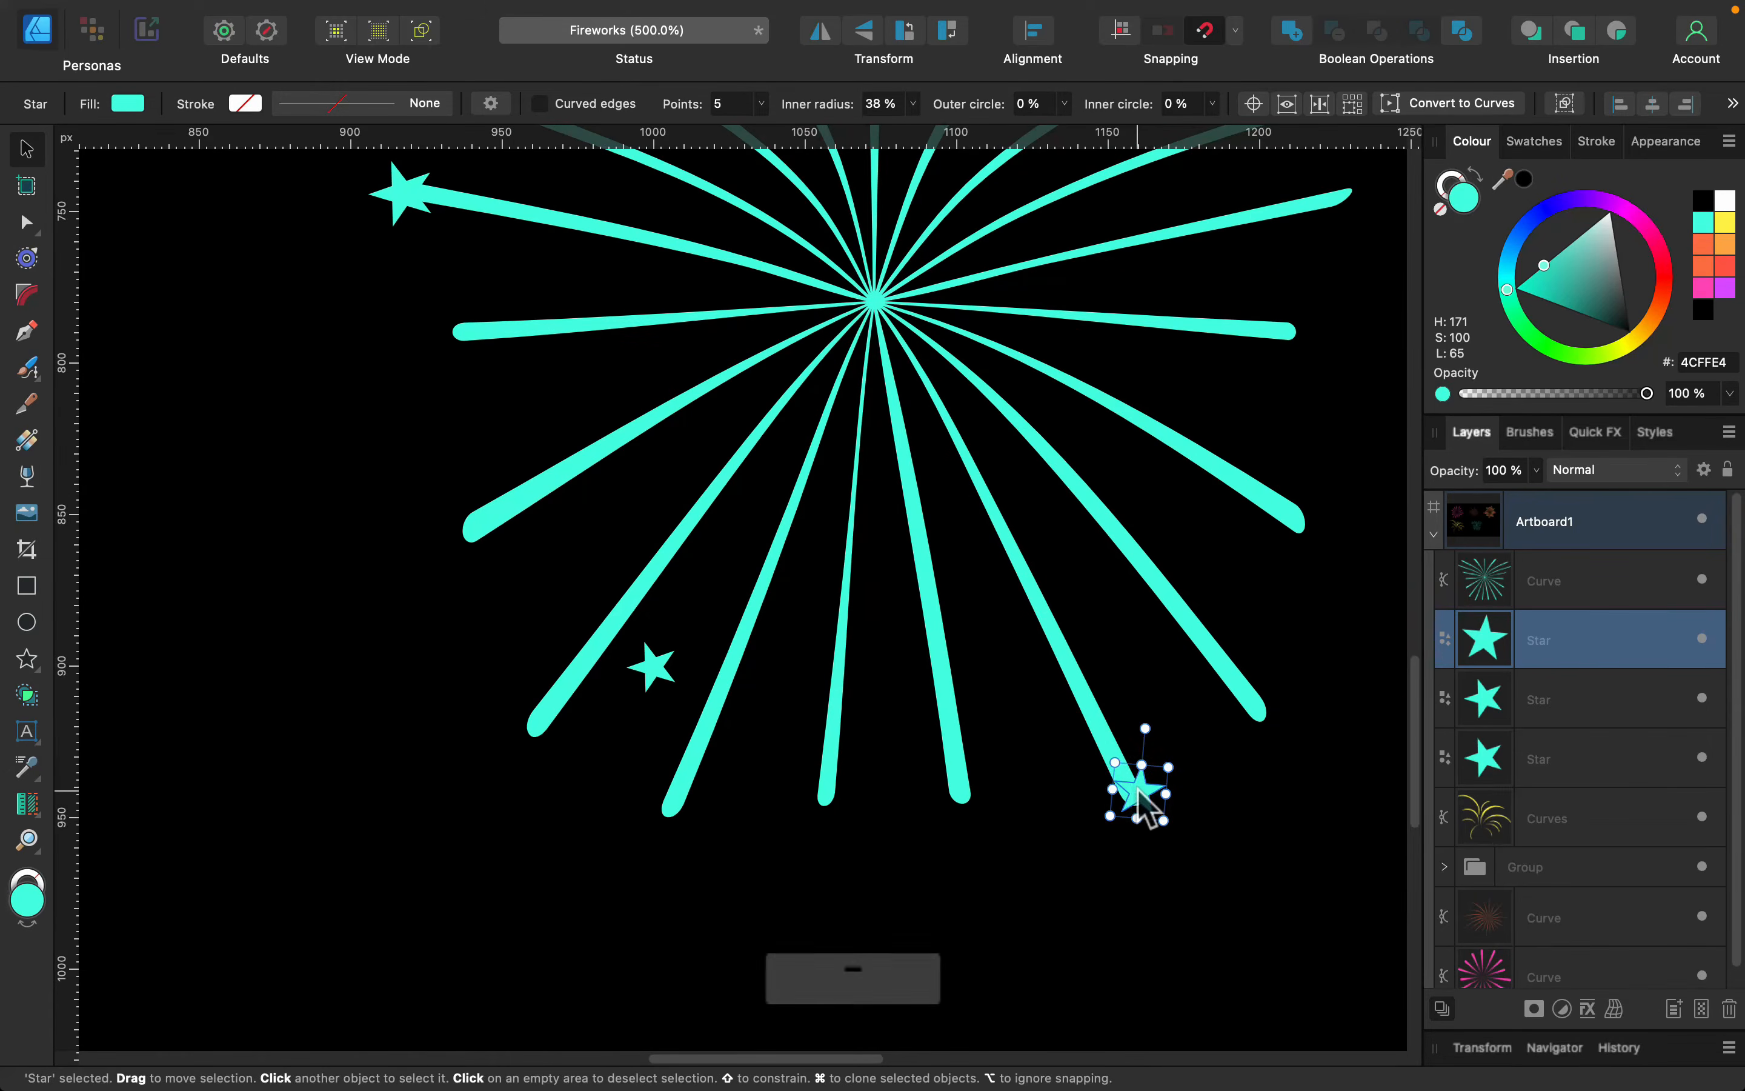
left_click_drag(1137, 795, 1128, 799)
mouse_move(1126, 369)
left_mouse_down()
mouse_move(1234, 397)
mouse_move(974, 546)
left_mouse_up()
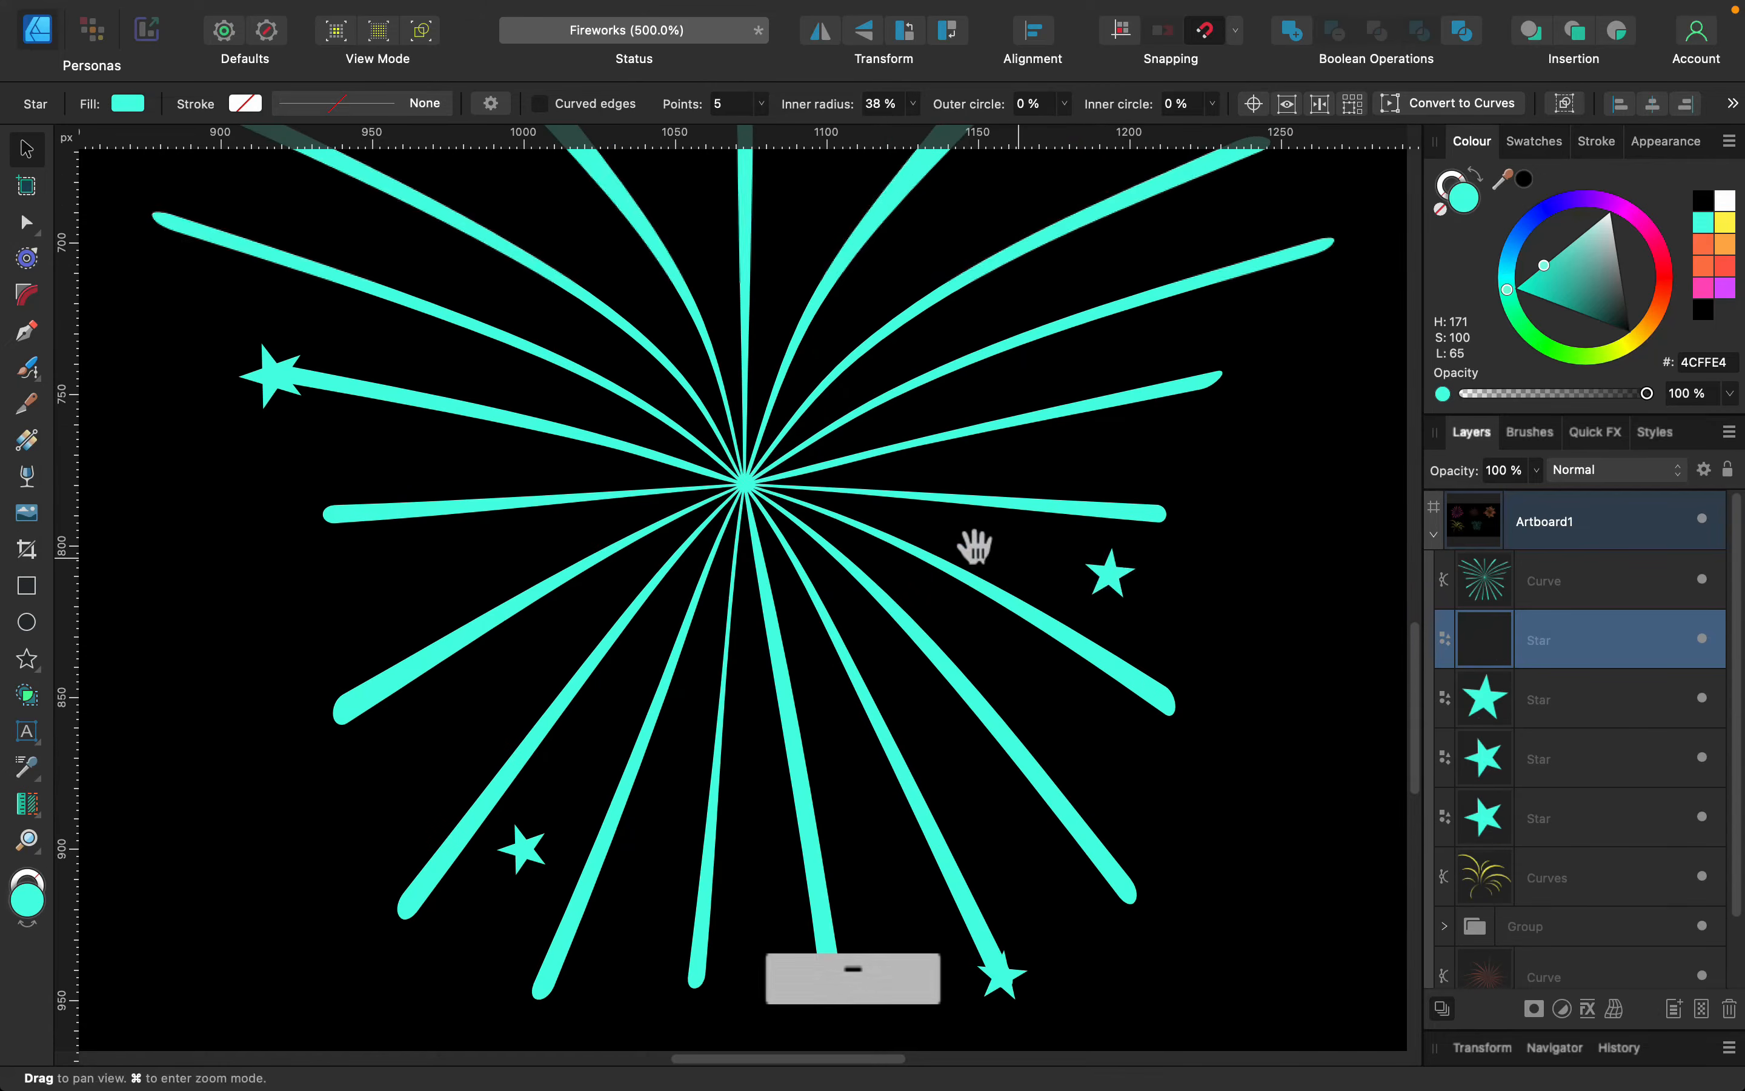
Add stars to the upper-right and upper-left ray tips and a smaller one in the gap near the burst's upper centre
mouse_move(1138, 574)
left_mouse_down()
mouse_move(1314, 249)
mouse_move(1335, 251)
left_mouse_up()
mouse_move(1348, 216)
left_mouse_down()
mouse_move(1106, 548)
mouse_move(1142, 518)
mouse_move(1153, 554)
mouse_move(798, 439)
mouse_move(592, 545)
left_mouse_up()
left_click_drag(640, 506, 582, 463)
mouse_move(564, 615)
left_mouse_down()
mouse_move(809, 522)
mouse_move(505, 347)
mouse_move(524, 268)
left_mouse_up()
left_click_drag(493, 350, 528, 394)
left_click(644, 314)
left_click(532, 313)
left_click(511, 303)
left_click(642, 295)
Merge the turquoise burst and all its small stars into one shape with Boolean Add
key("super+minus")
key("super+minus")
key("super+minus")
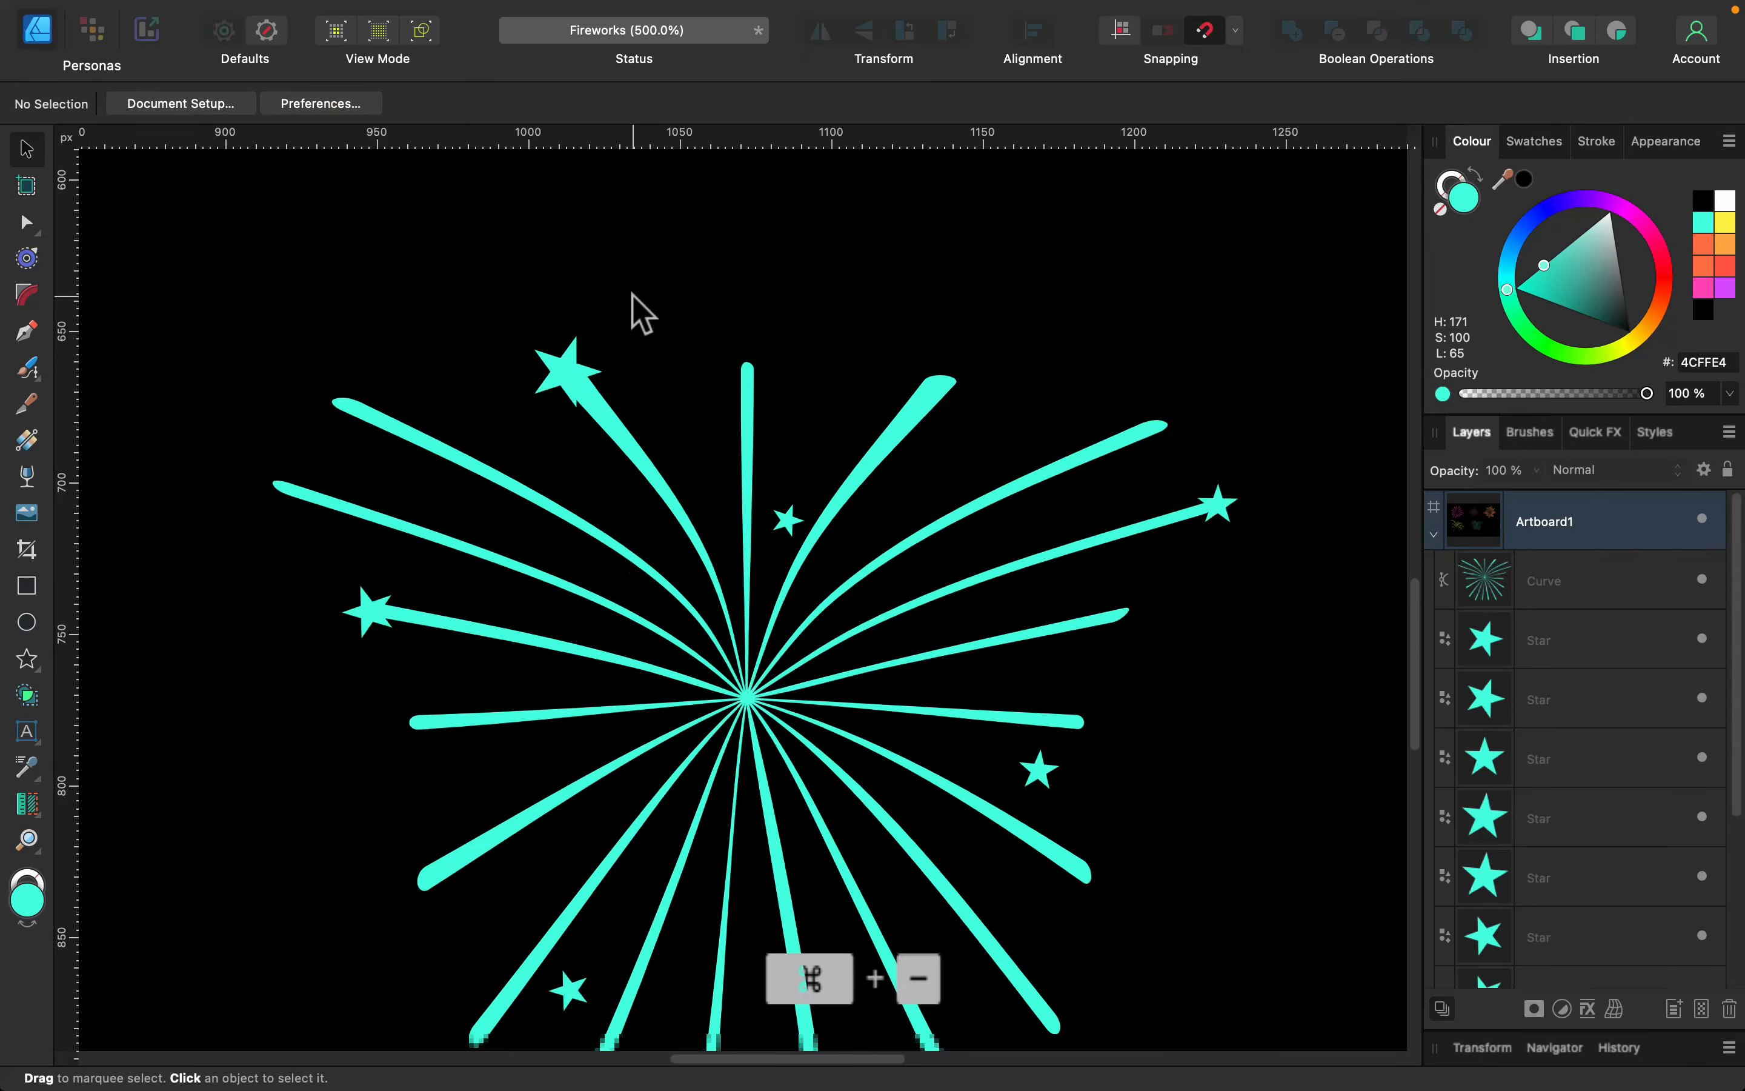
left_click_drag(432, 404, 1096, 931)
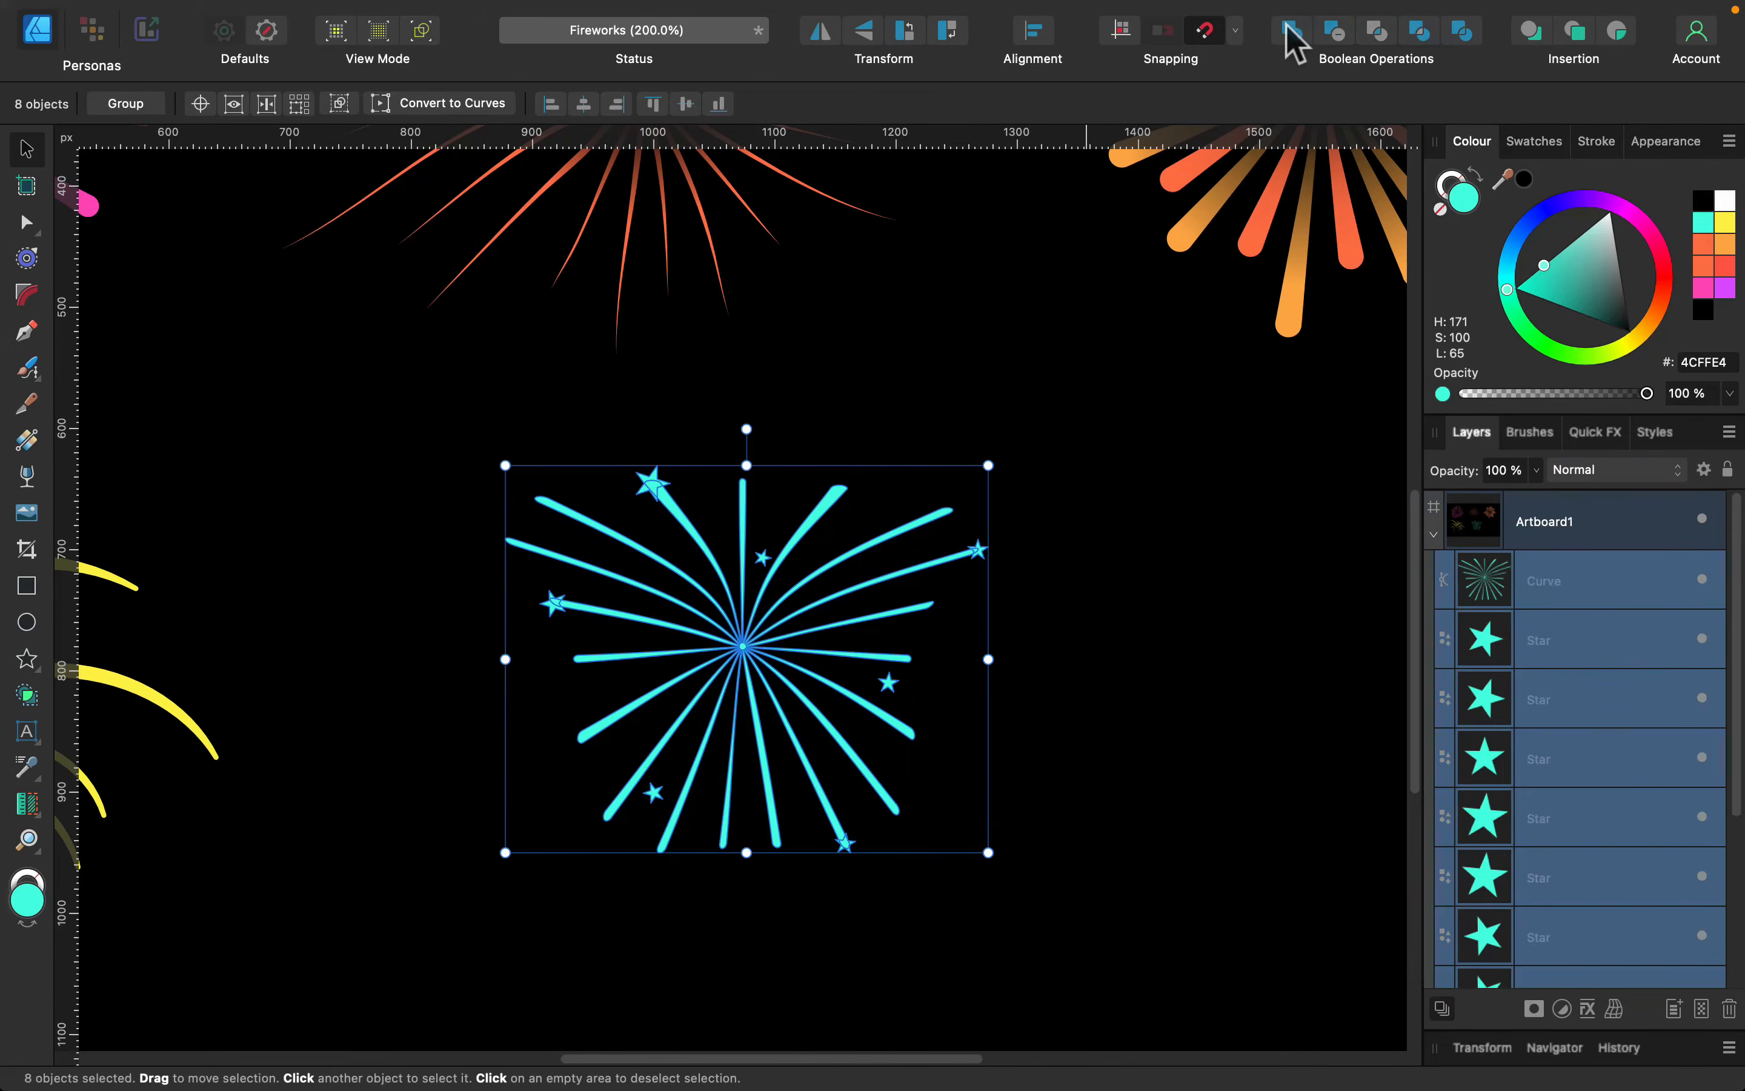
left_click(1290, 30)
Apply a radial transparency from the turquoise burst's centre so that its rays fade towards the middle
key("y")
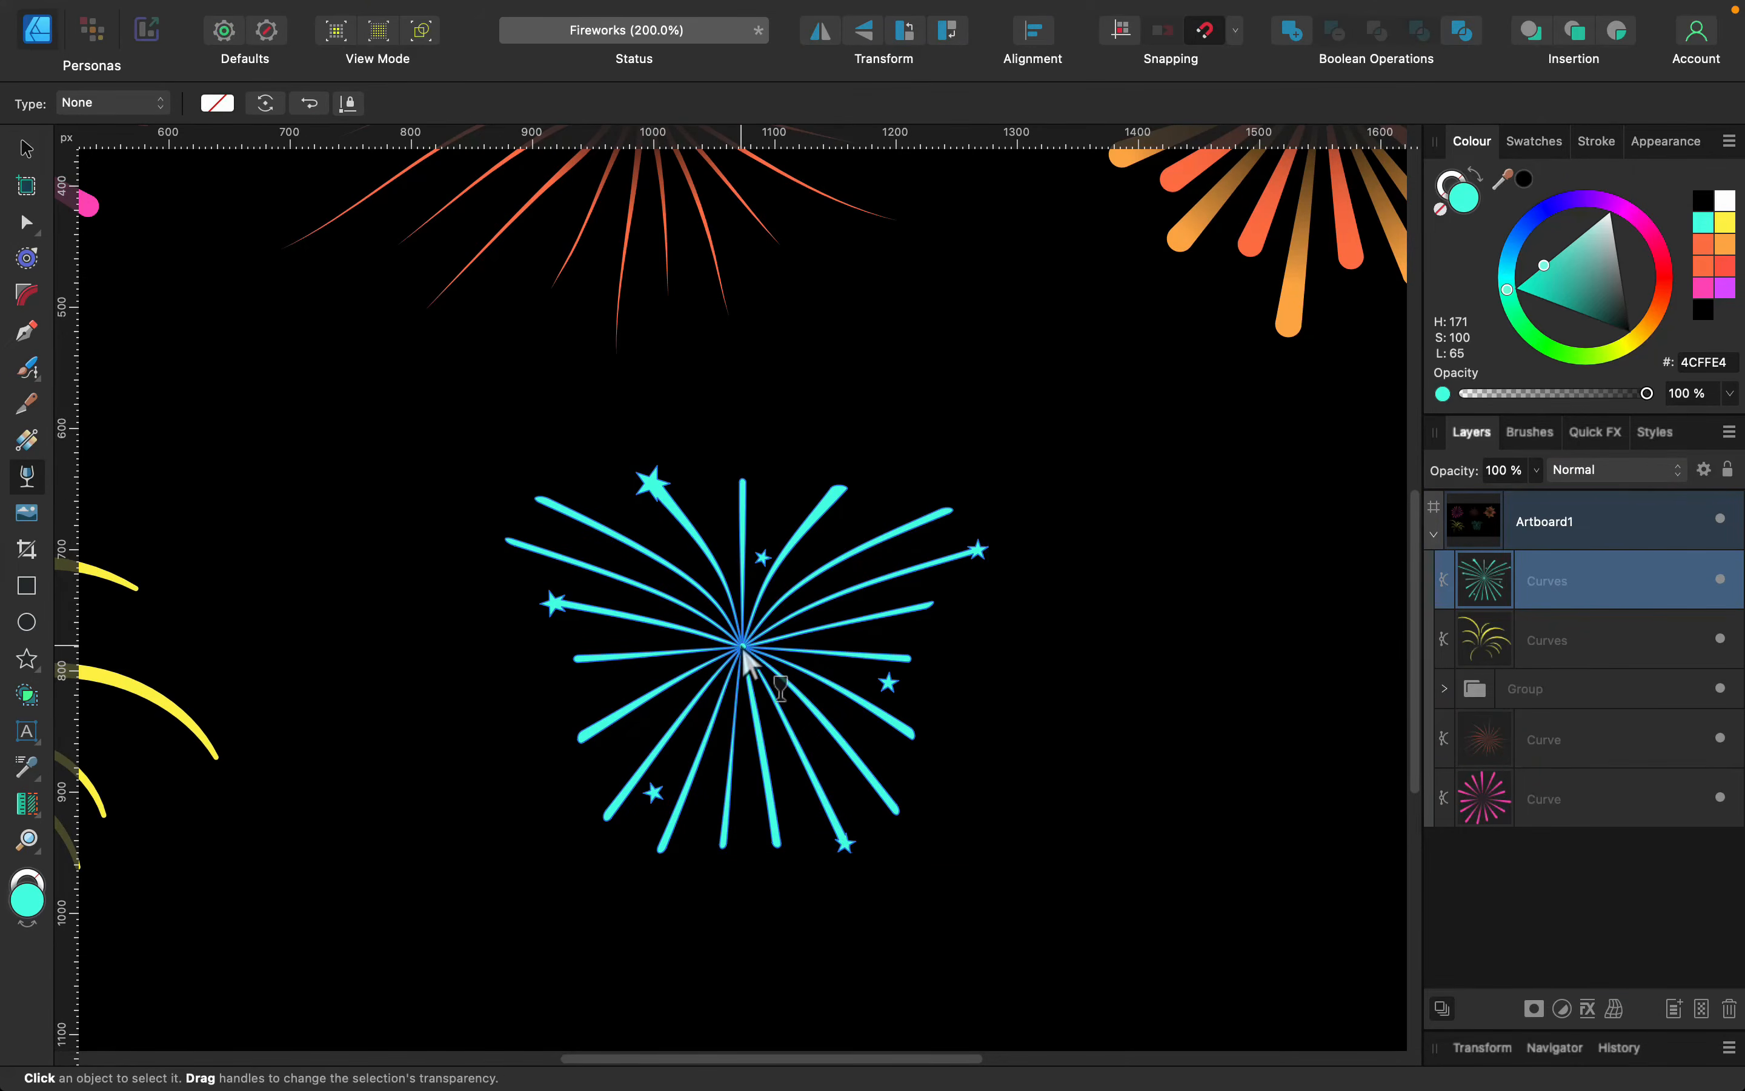
left_click_drag(743, 645, 827, 624)
left_click(308, 103)
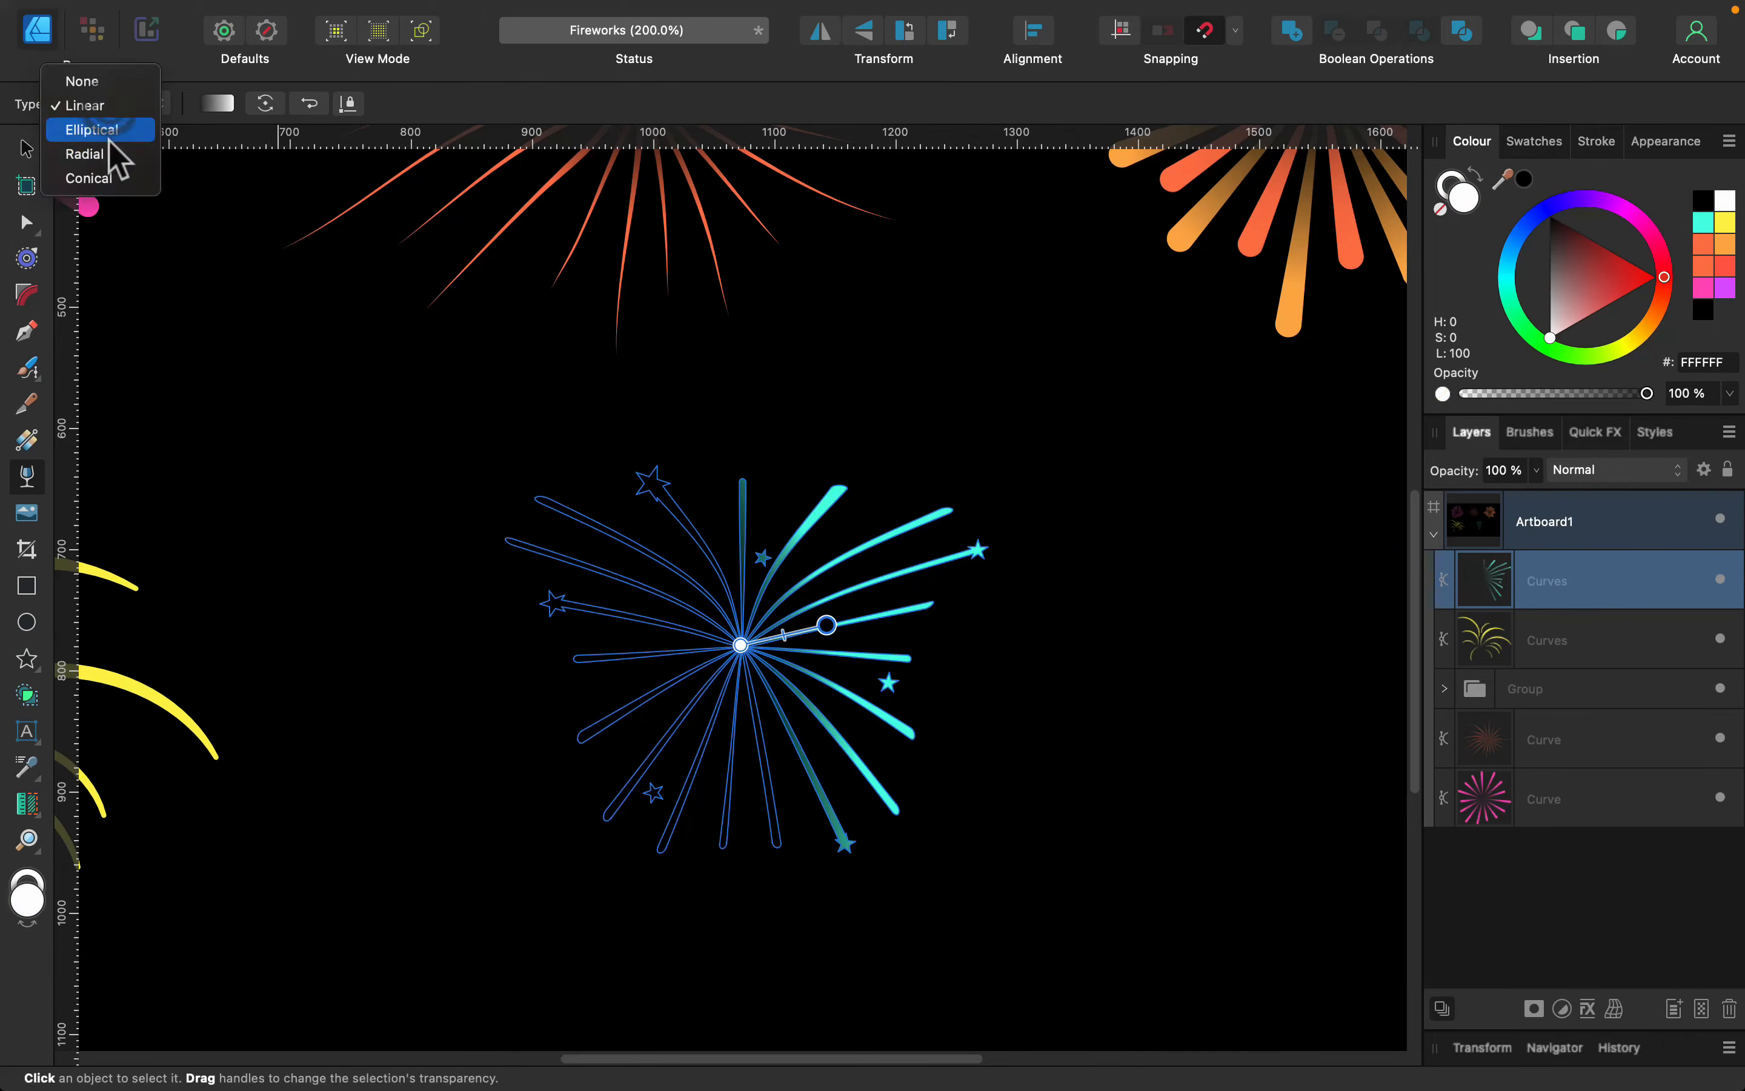
left_click(110, 152)
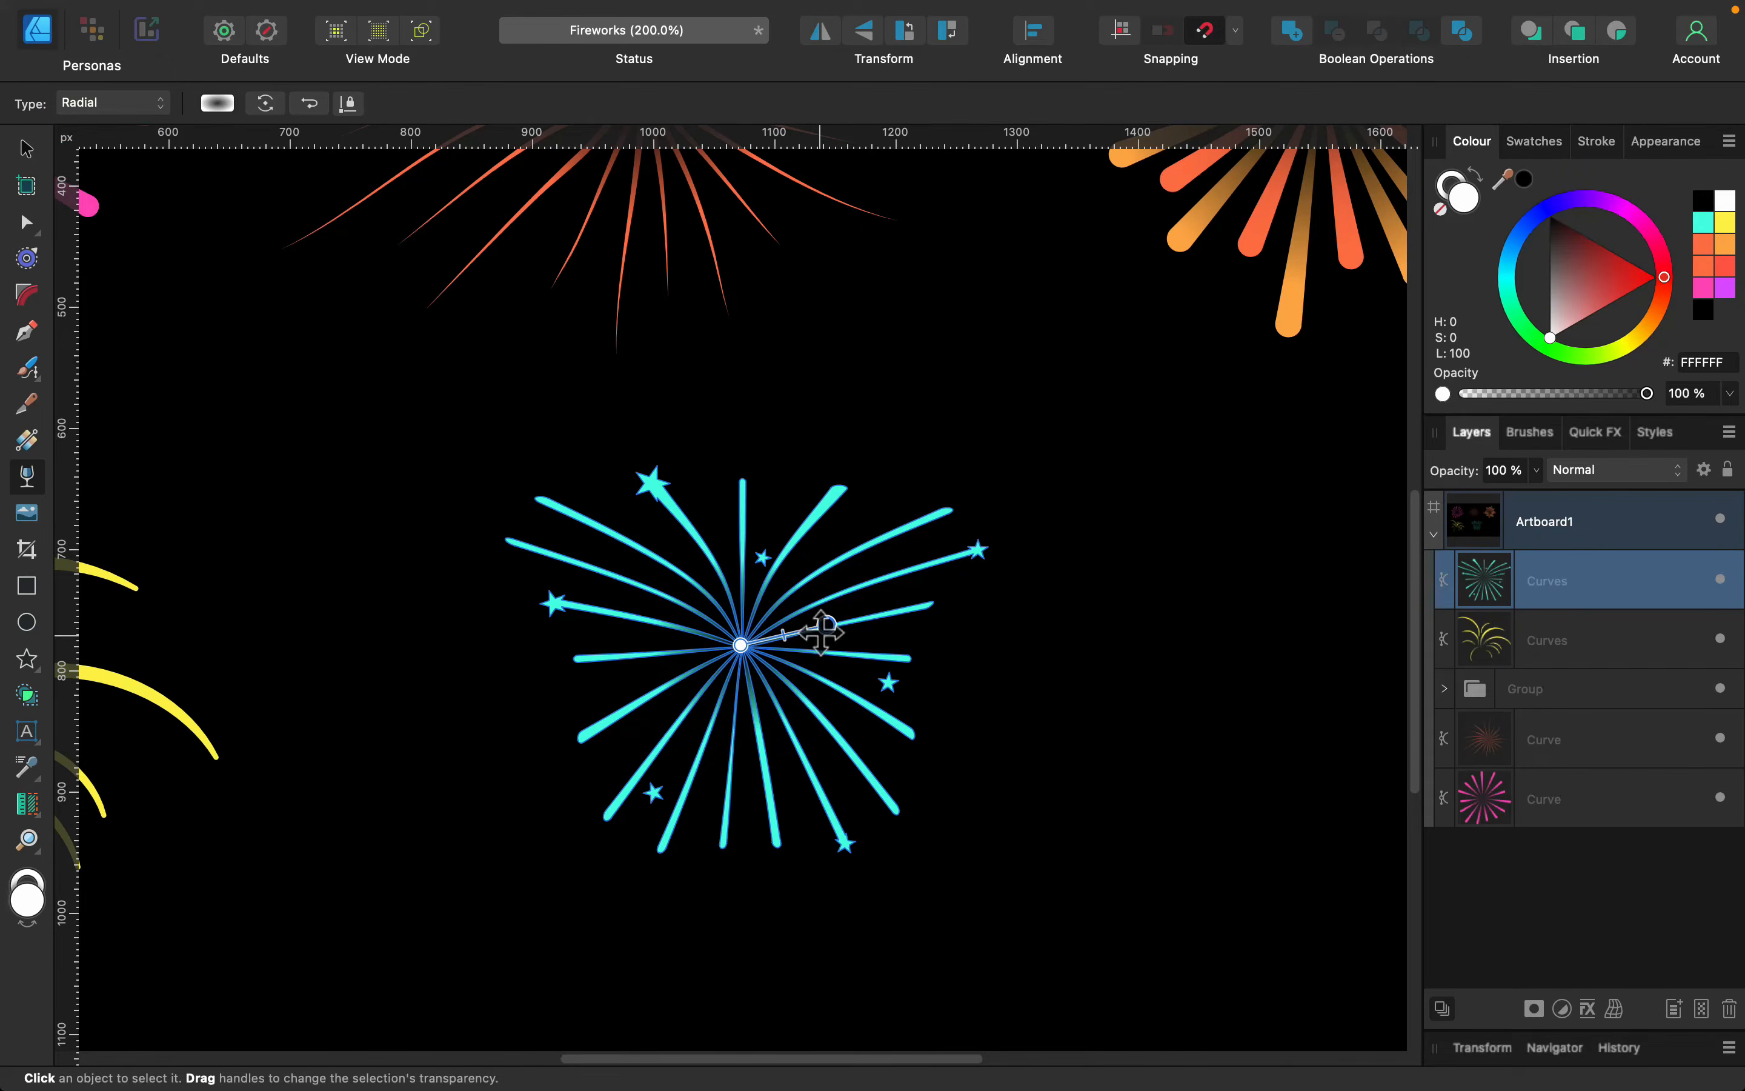
left_click_drag(826, 624, 906, 606)
key("v")
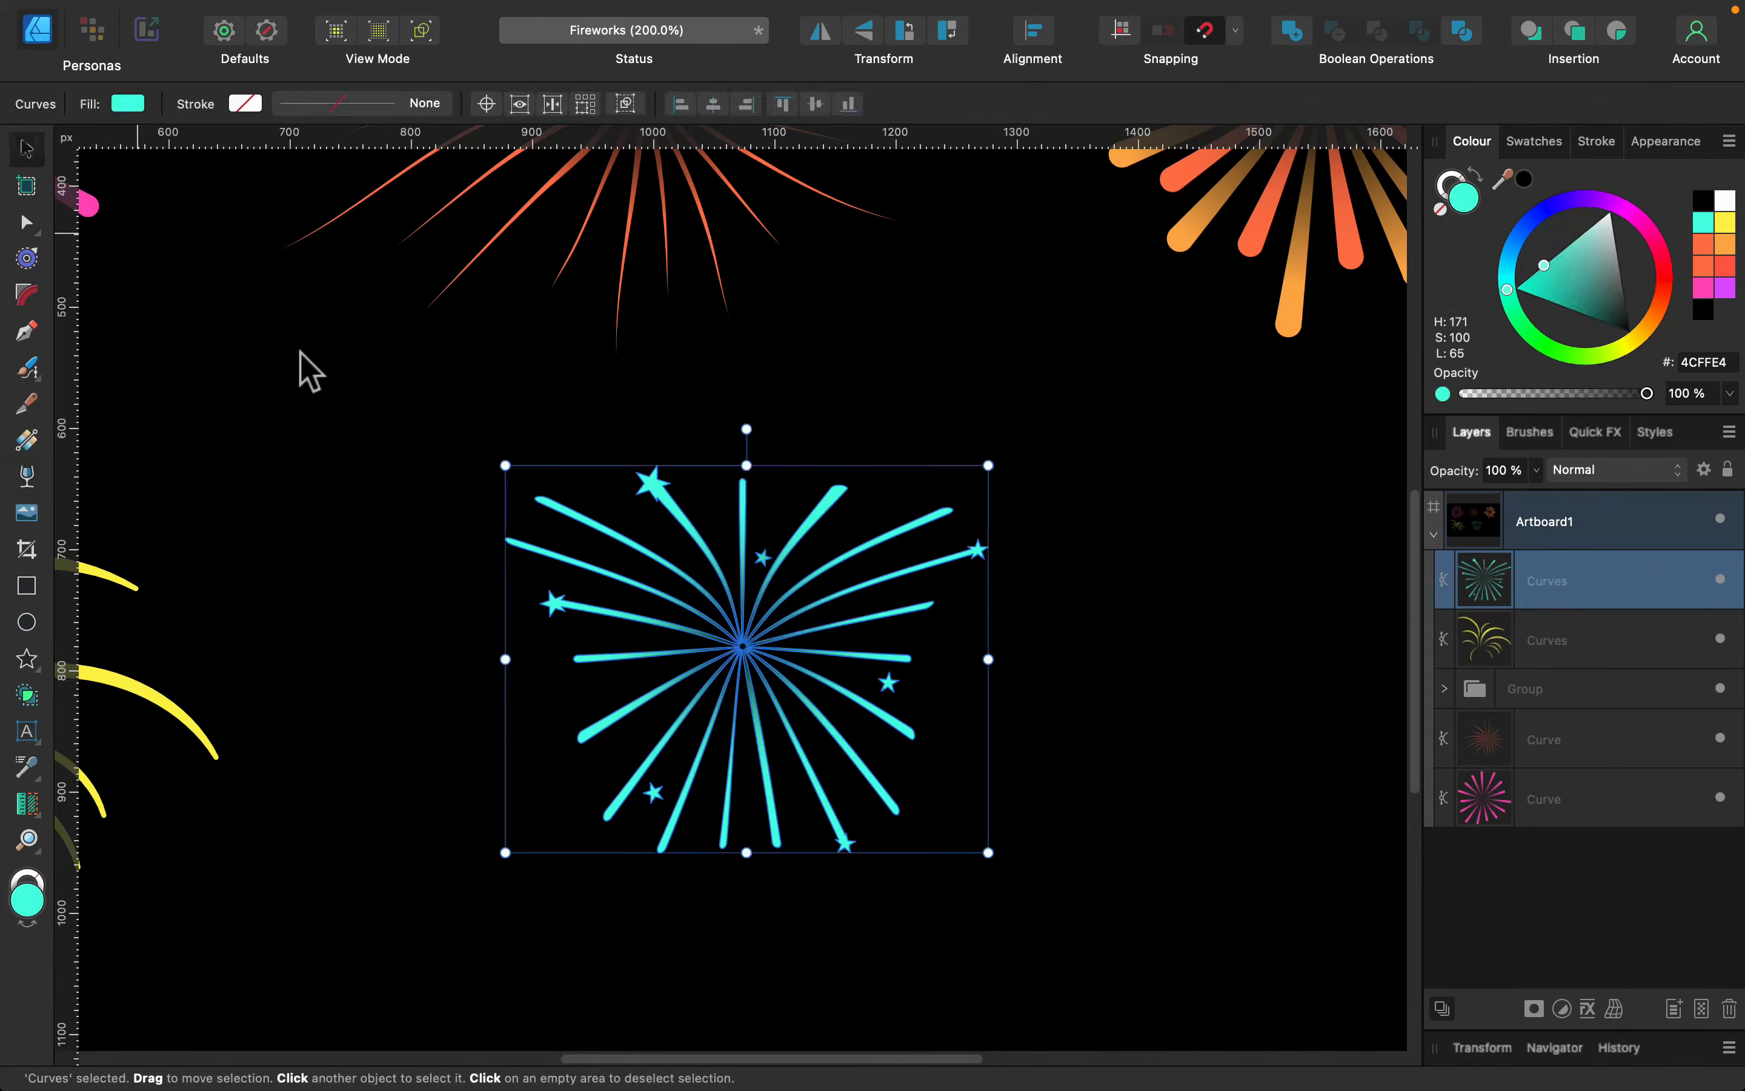
Enlarge the turquoise burst to about 470 × 377 px and place it beside the yellow one, centred across the artboard
left_click(303, 370)
key("super+0")
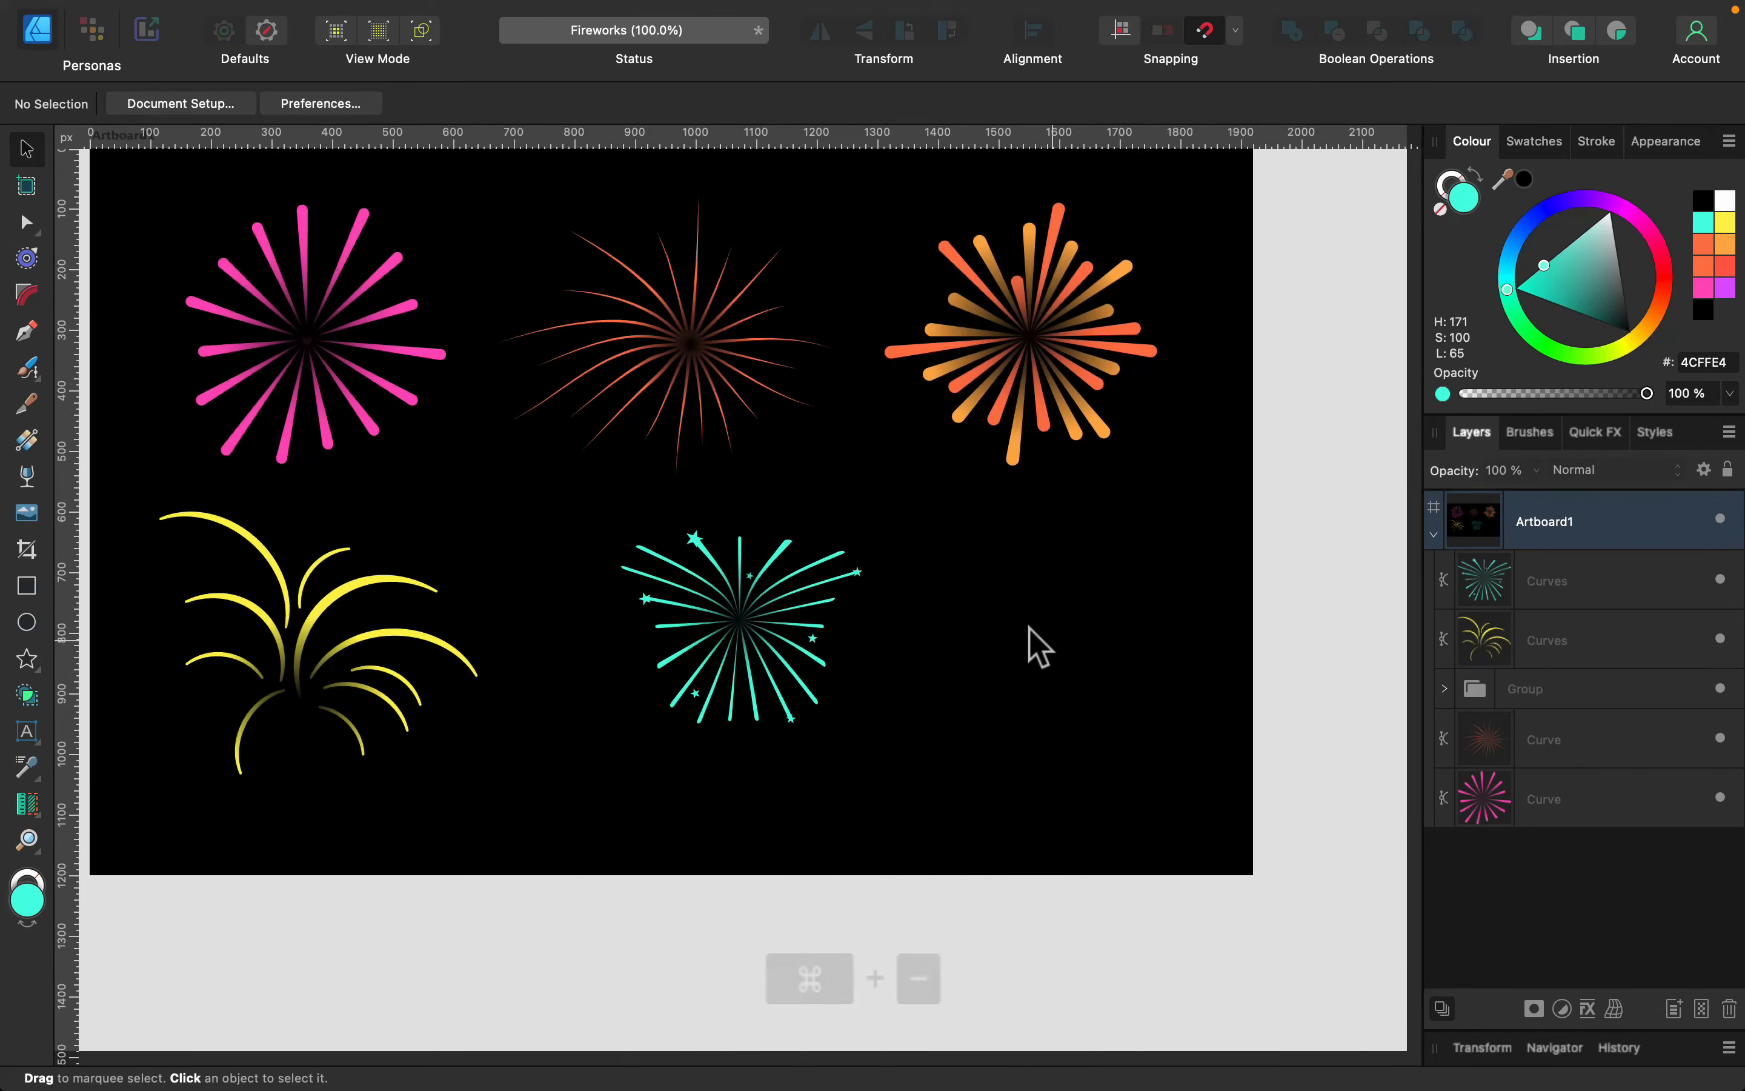
key("super+1")
left_click(901, 581)
left_click_drag(961, 693, 1005, 728)
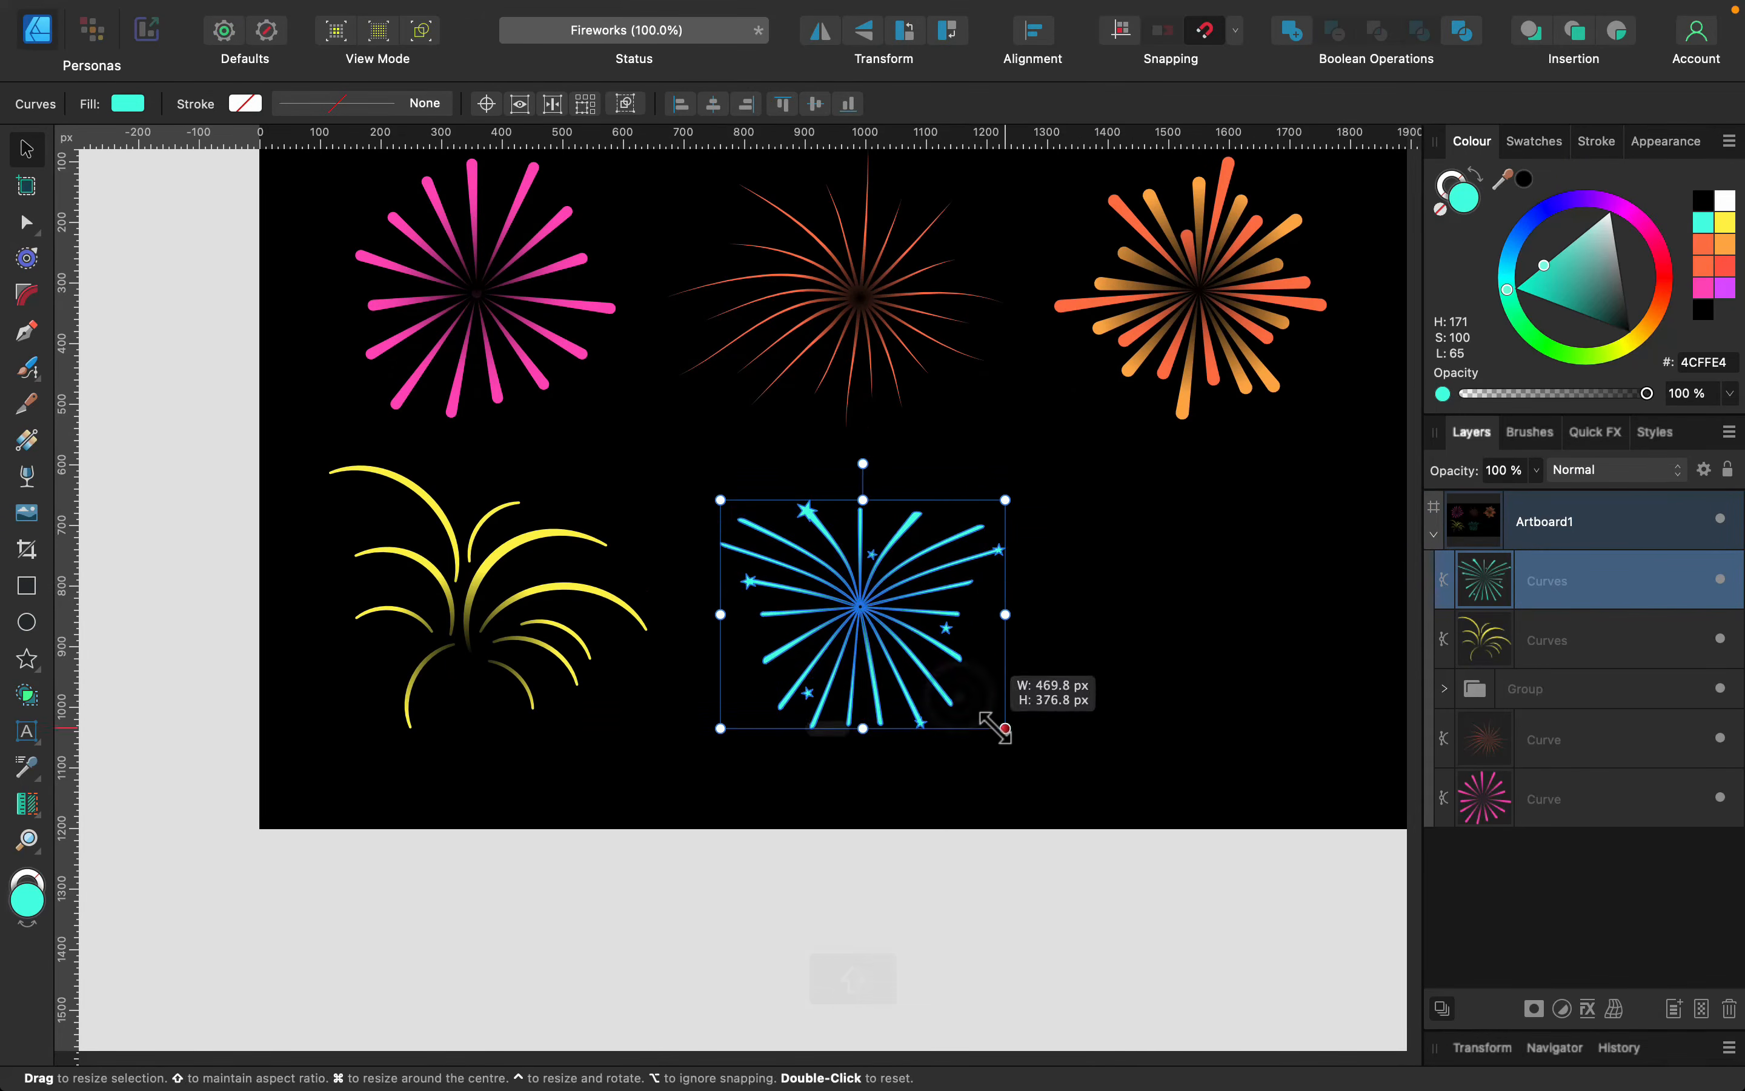
left_click_drag(903, 677, 882, 660)
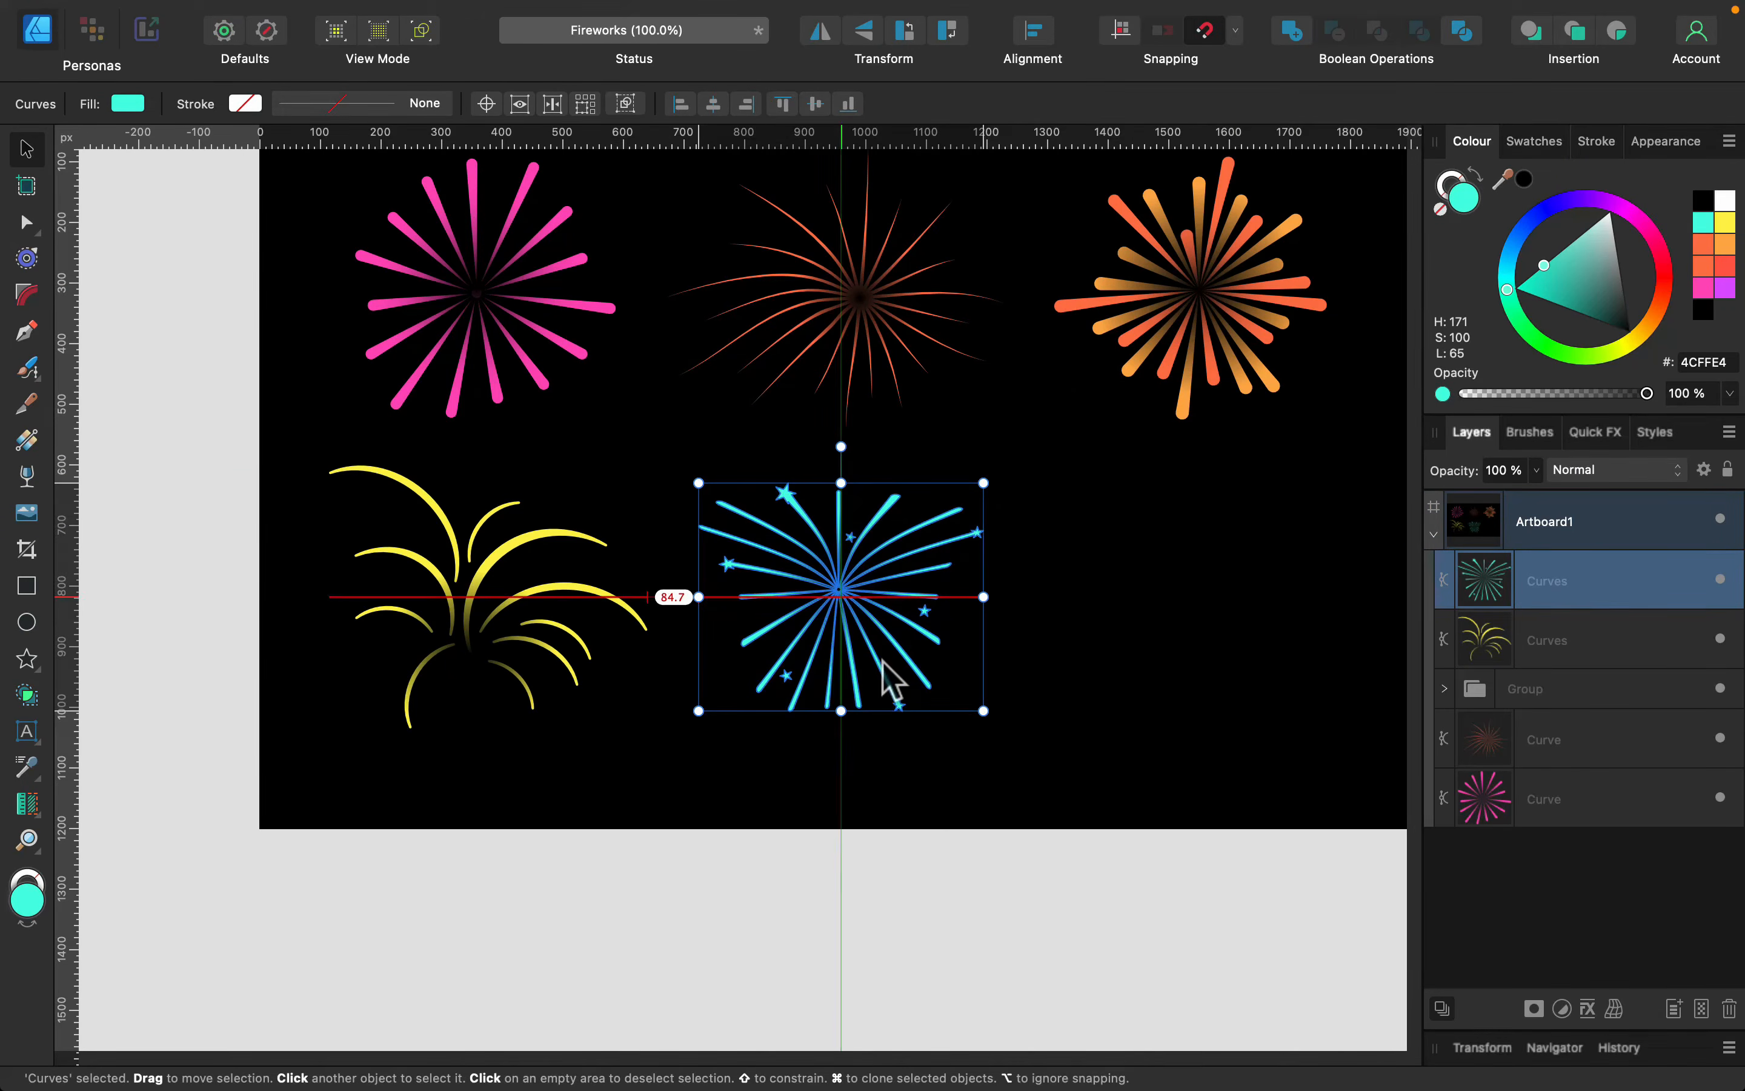
Draw a square star in the empty space beside the turquoise burst, with 13 sides and a 90% cutout
left_click(1079, 647)
key("space")
left_click_drag(1009, 473, 1006, 636)
left_click_drag(1135, 706, 929, 601)
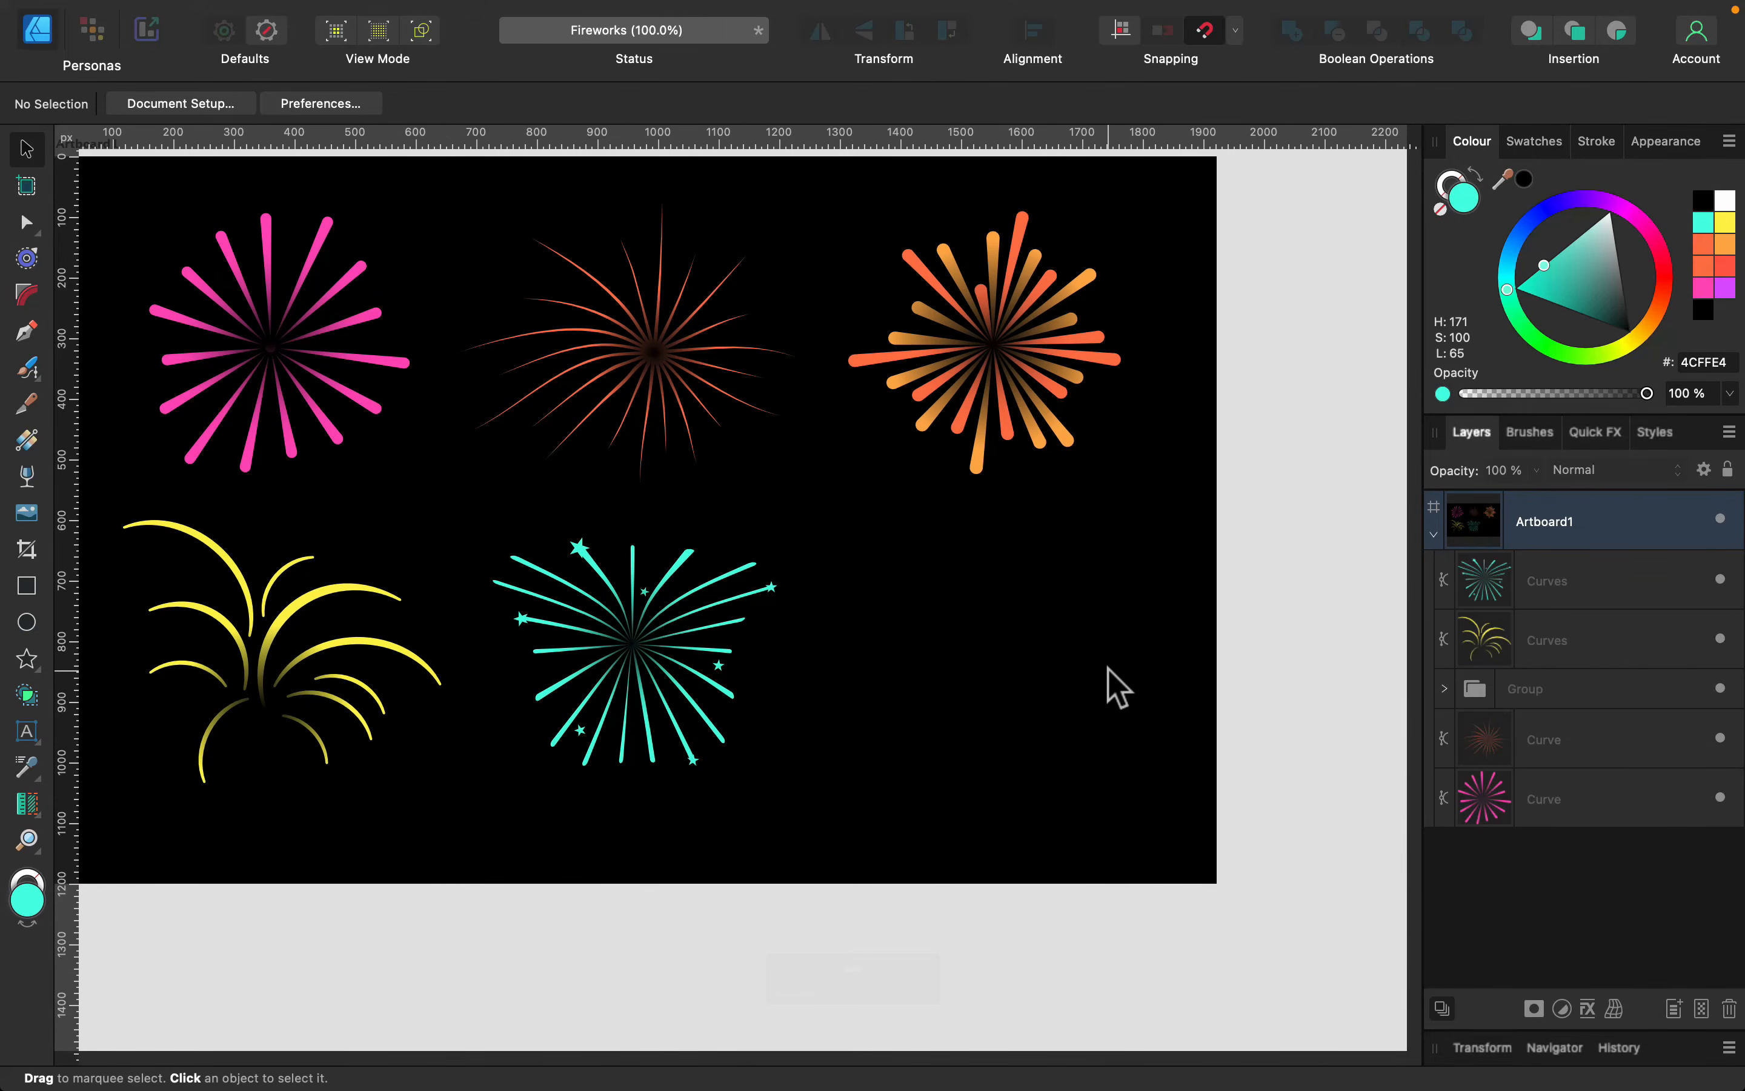
left_click(36, 668)
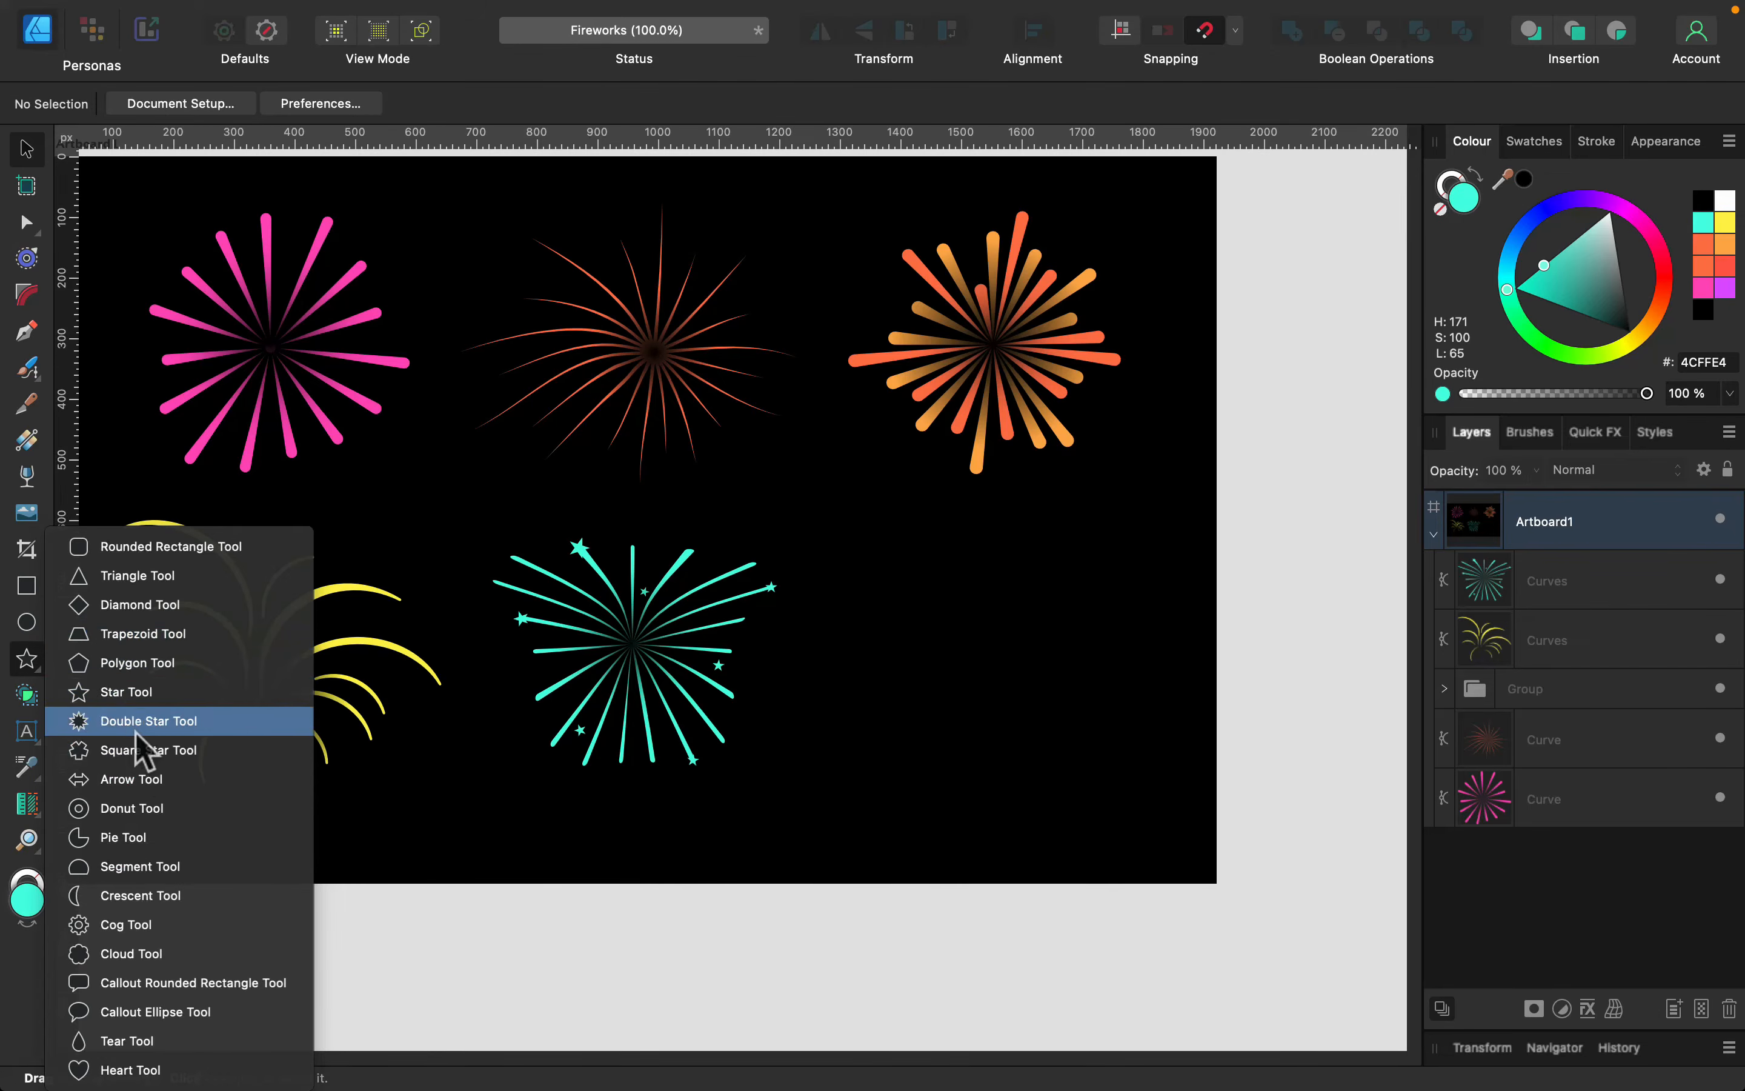
left_click(155, 757)
left_click_drag(862, 546, 1119, 803)
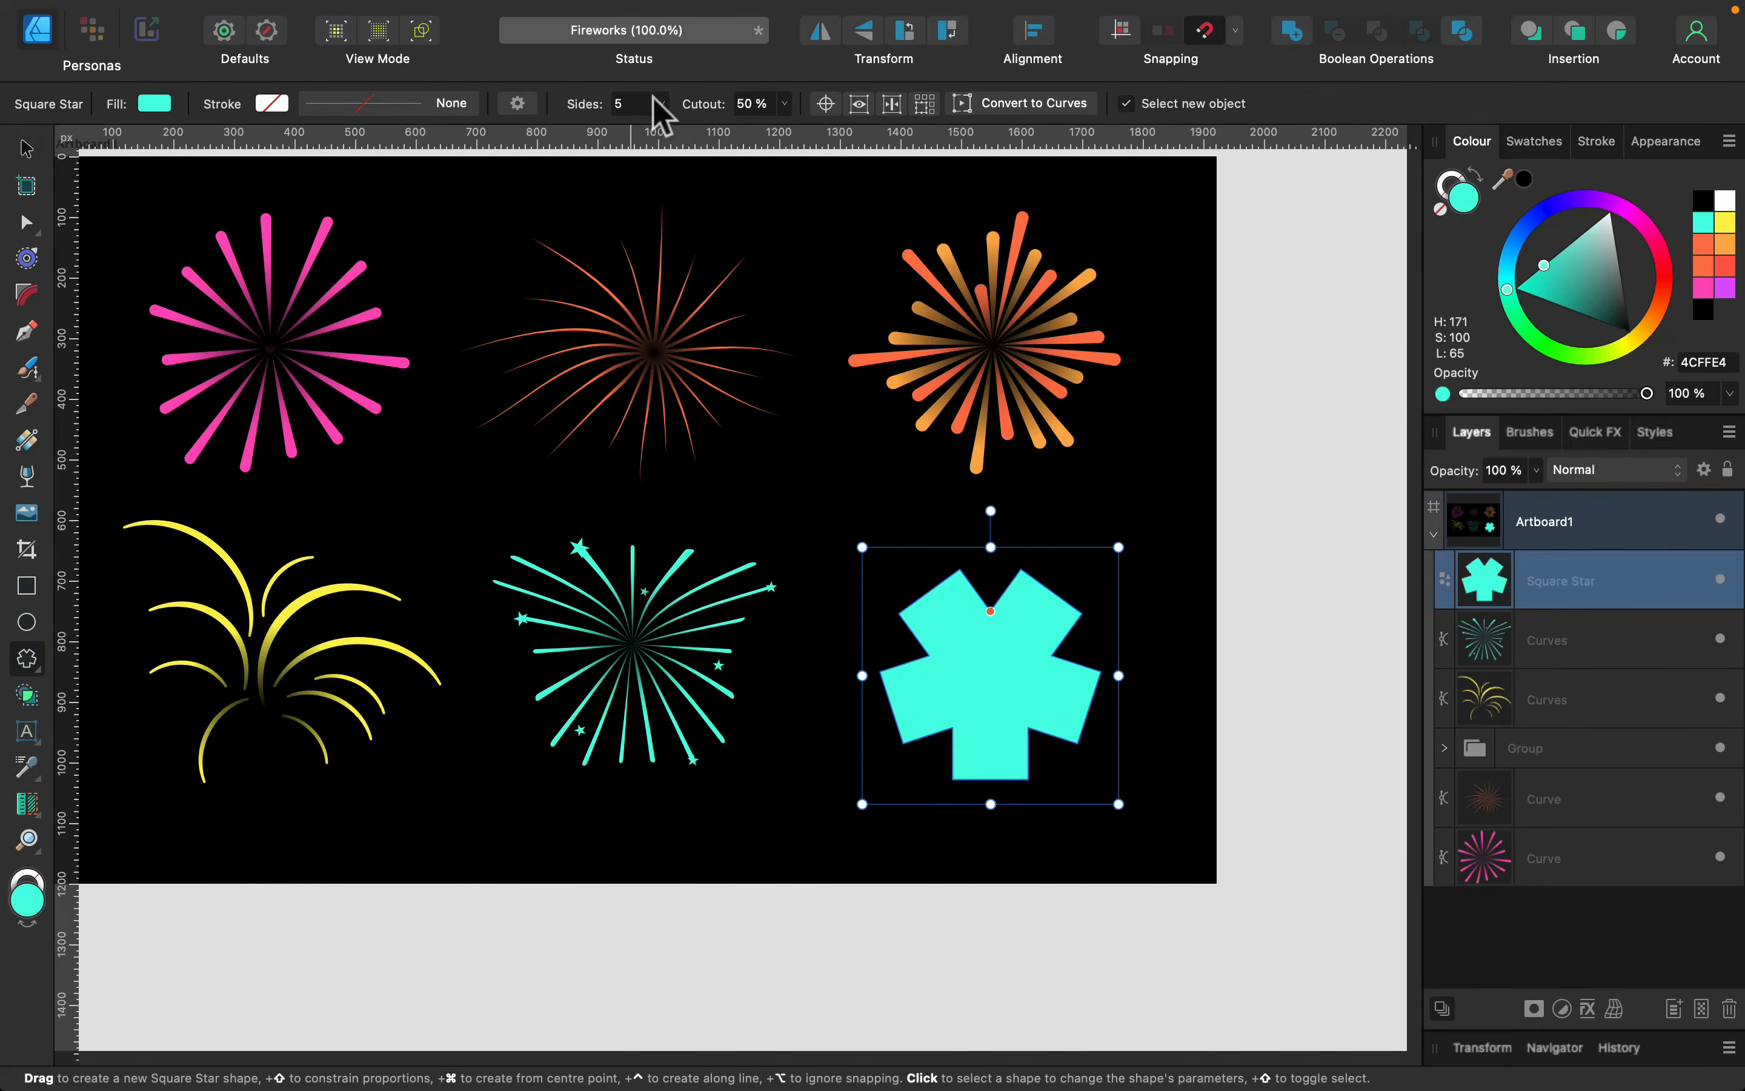
left_click_drag(660, 132, 697, 132)
left_click_drag(991, 617, 1001, 664)
Change the square star's fill to the pinkish red FF4C67
key("super+plus")
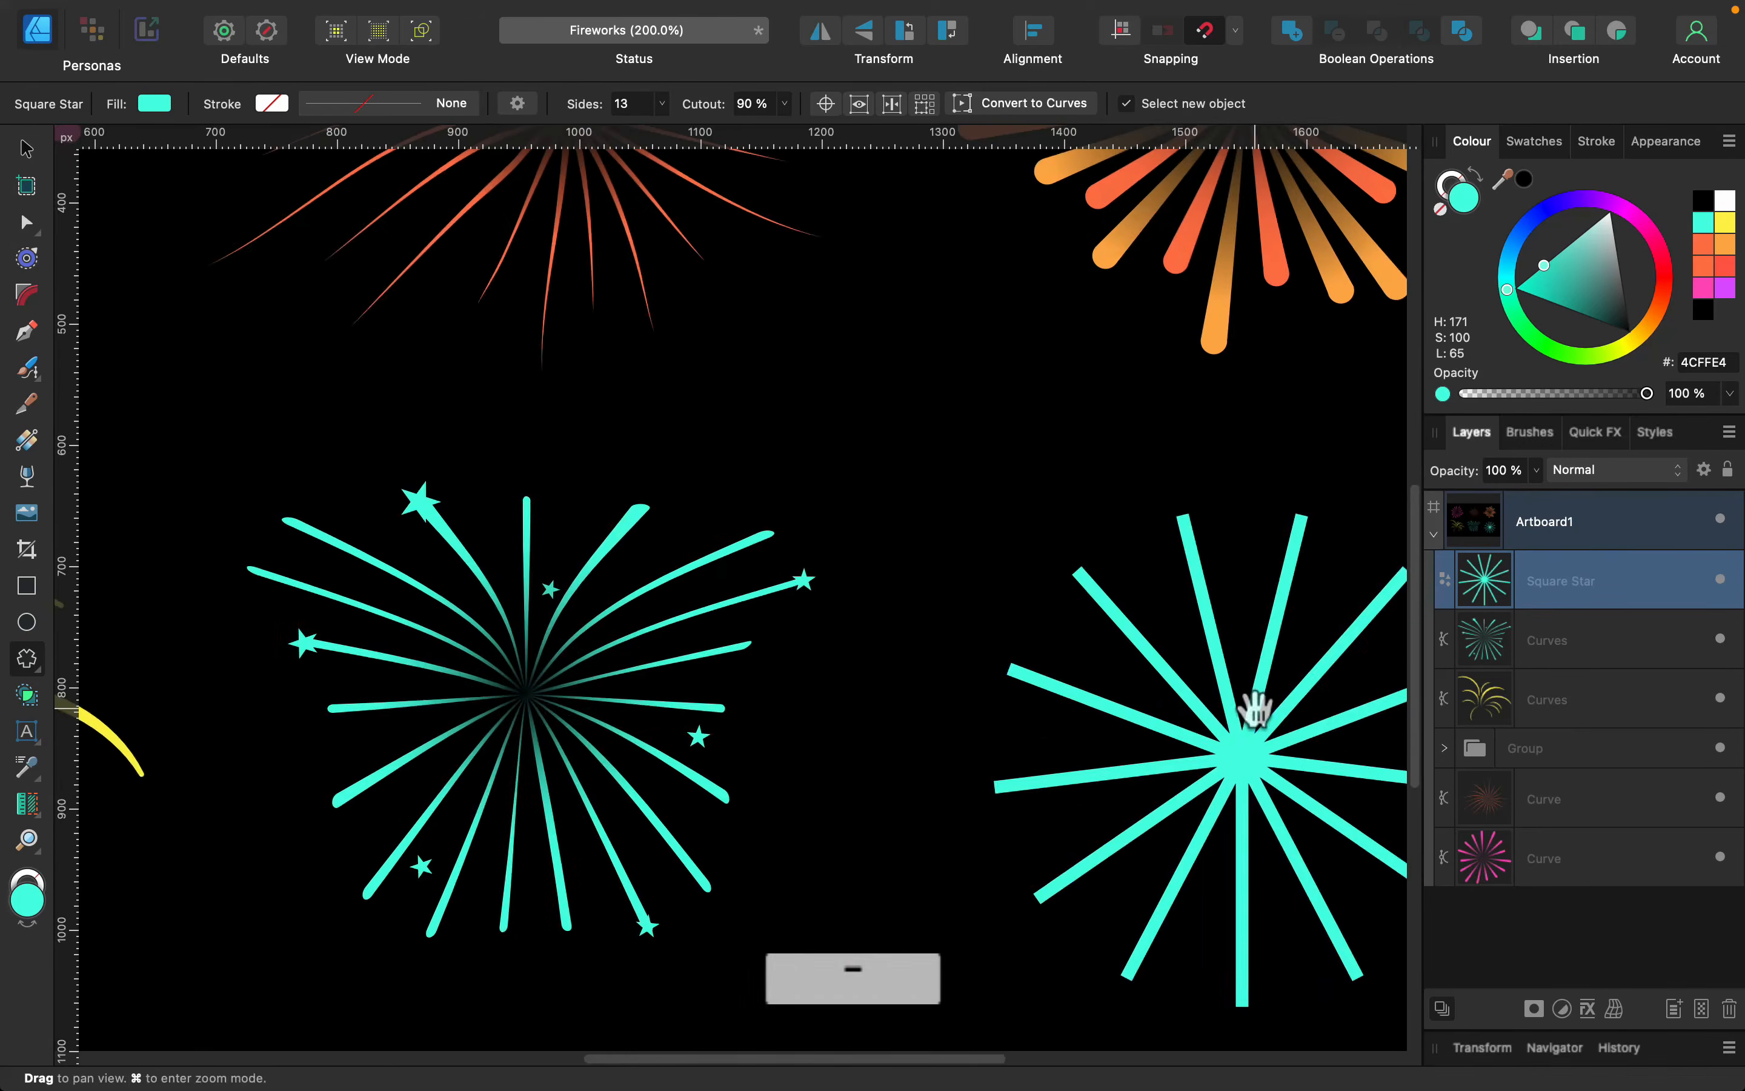
left_click_drag(1253, 709, 964, 704)
left_click(1664, 250)
left_click_drag(1665, 250, 1665, 261)
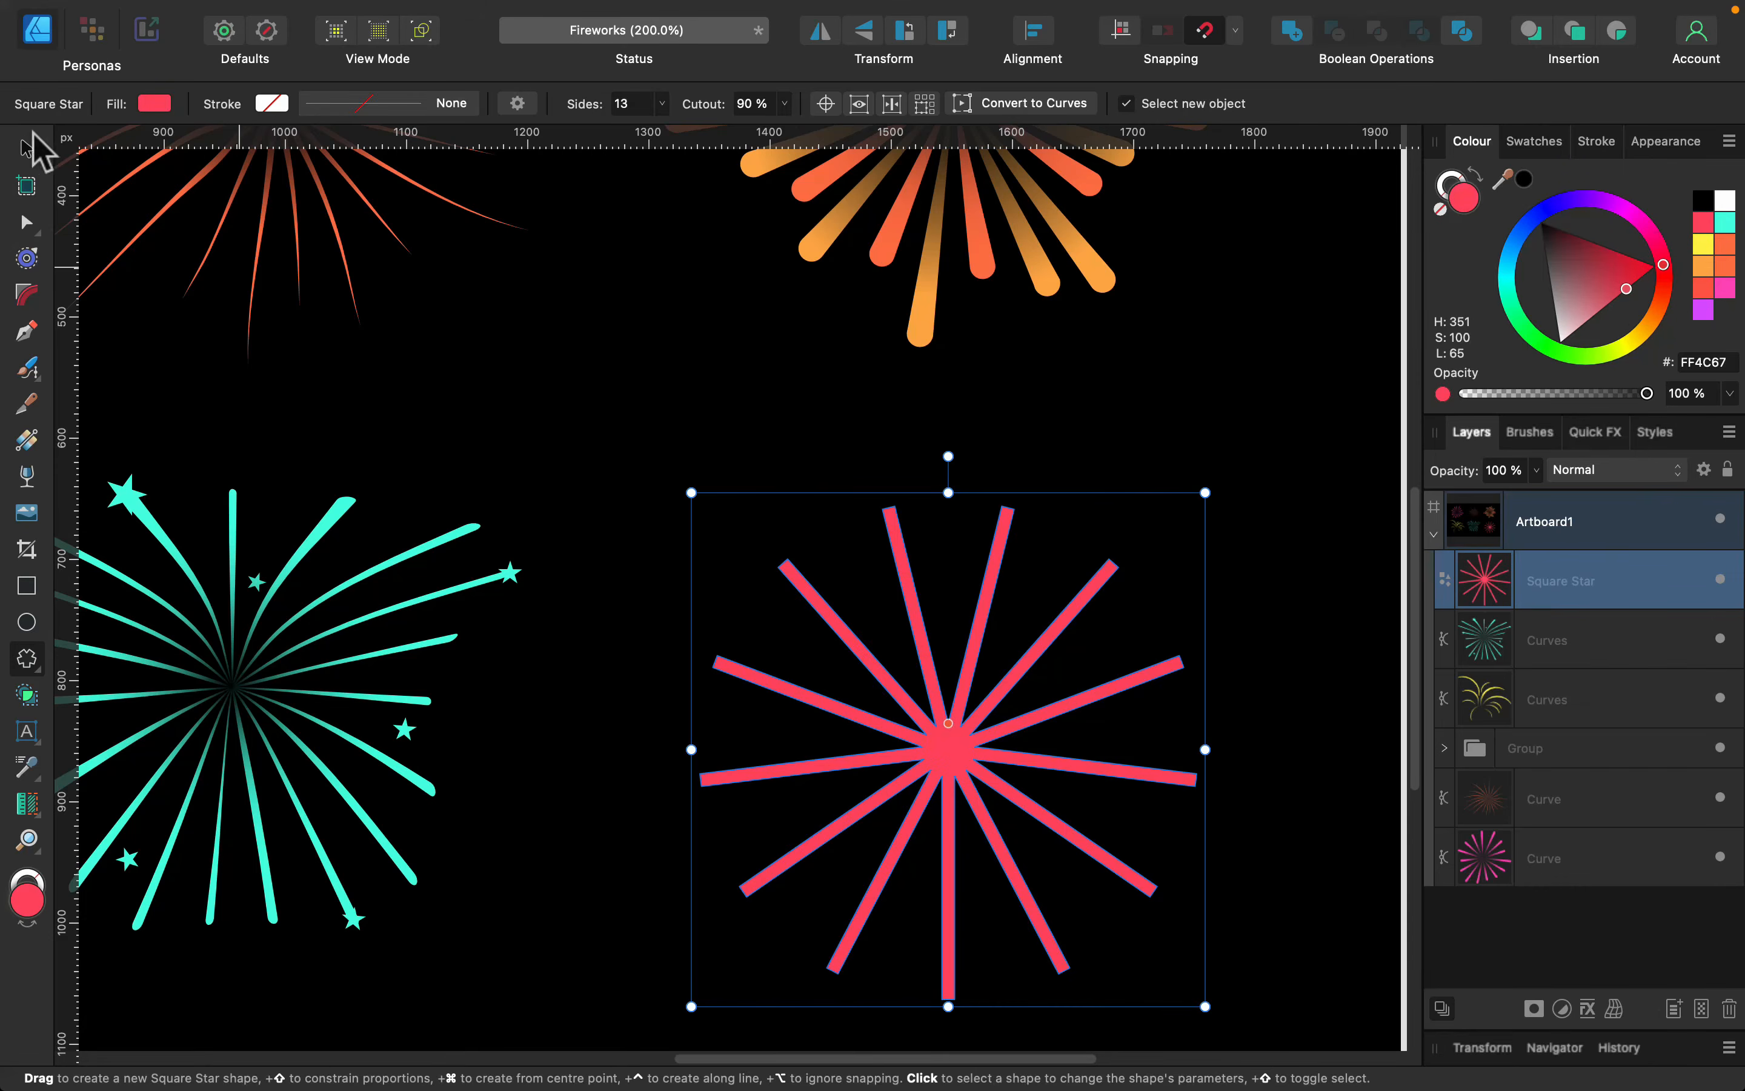
Duplicate the red square star, fill the copy with purple A74CFF and set it to 10 sides
left_click(34, 146)
left_click_drag(975, 751, 918, 685)
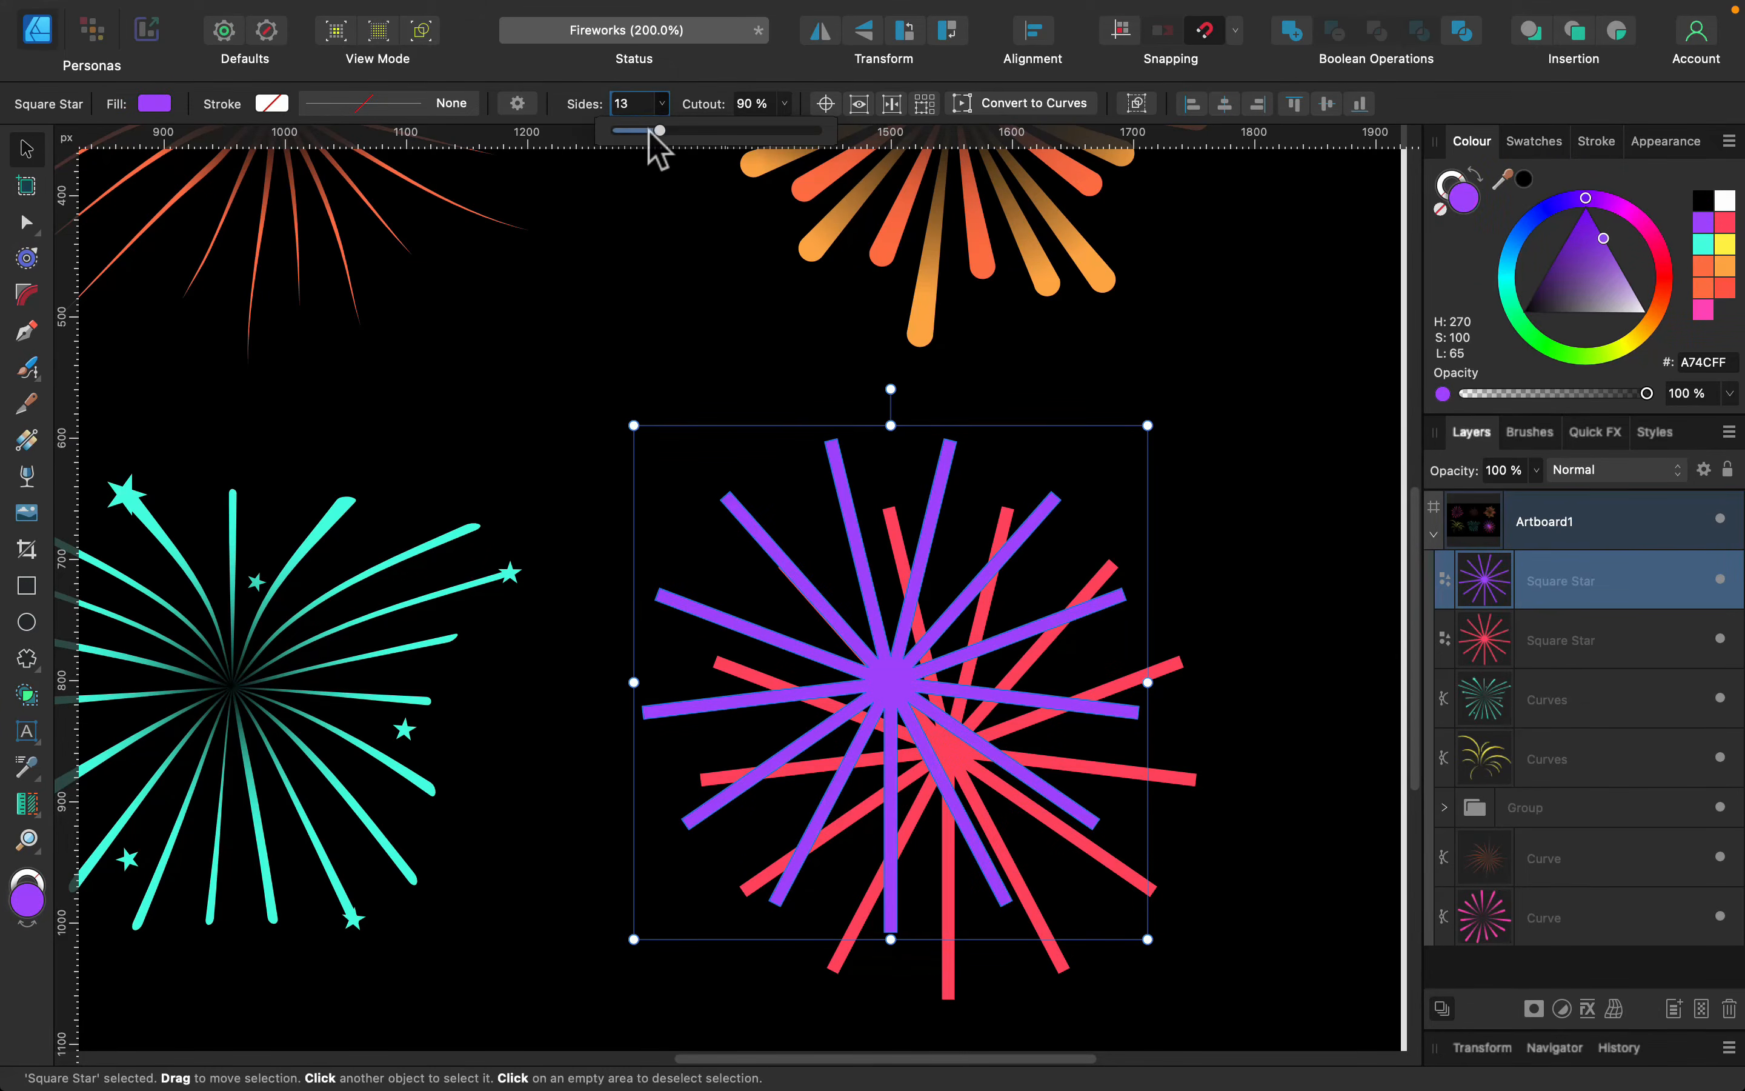
left_click_drag(652, 136, 648, 145)
Centre the purple square star over the red one and rotate it slightly counterclockwise
left_click_drag(888, 713, 934, 758)
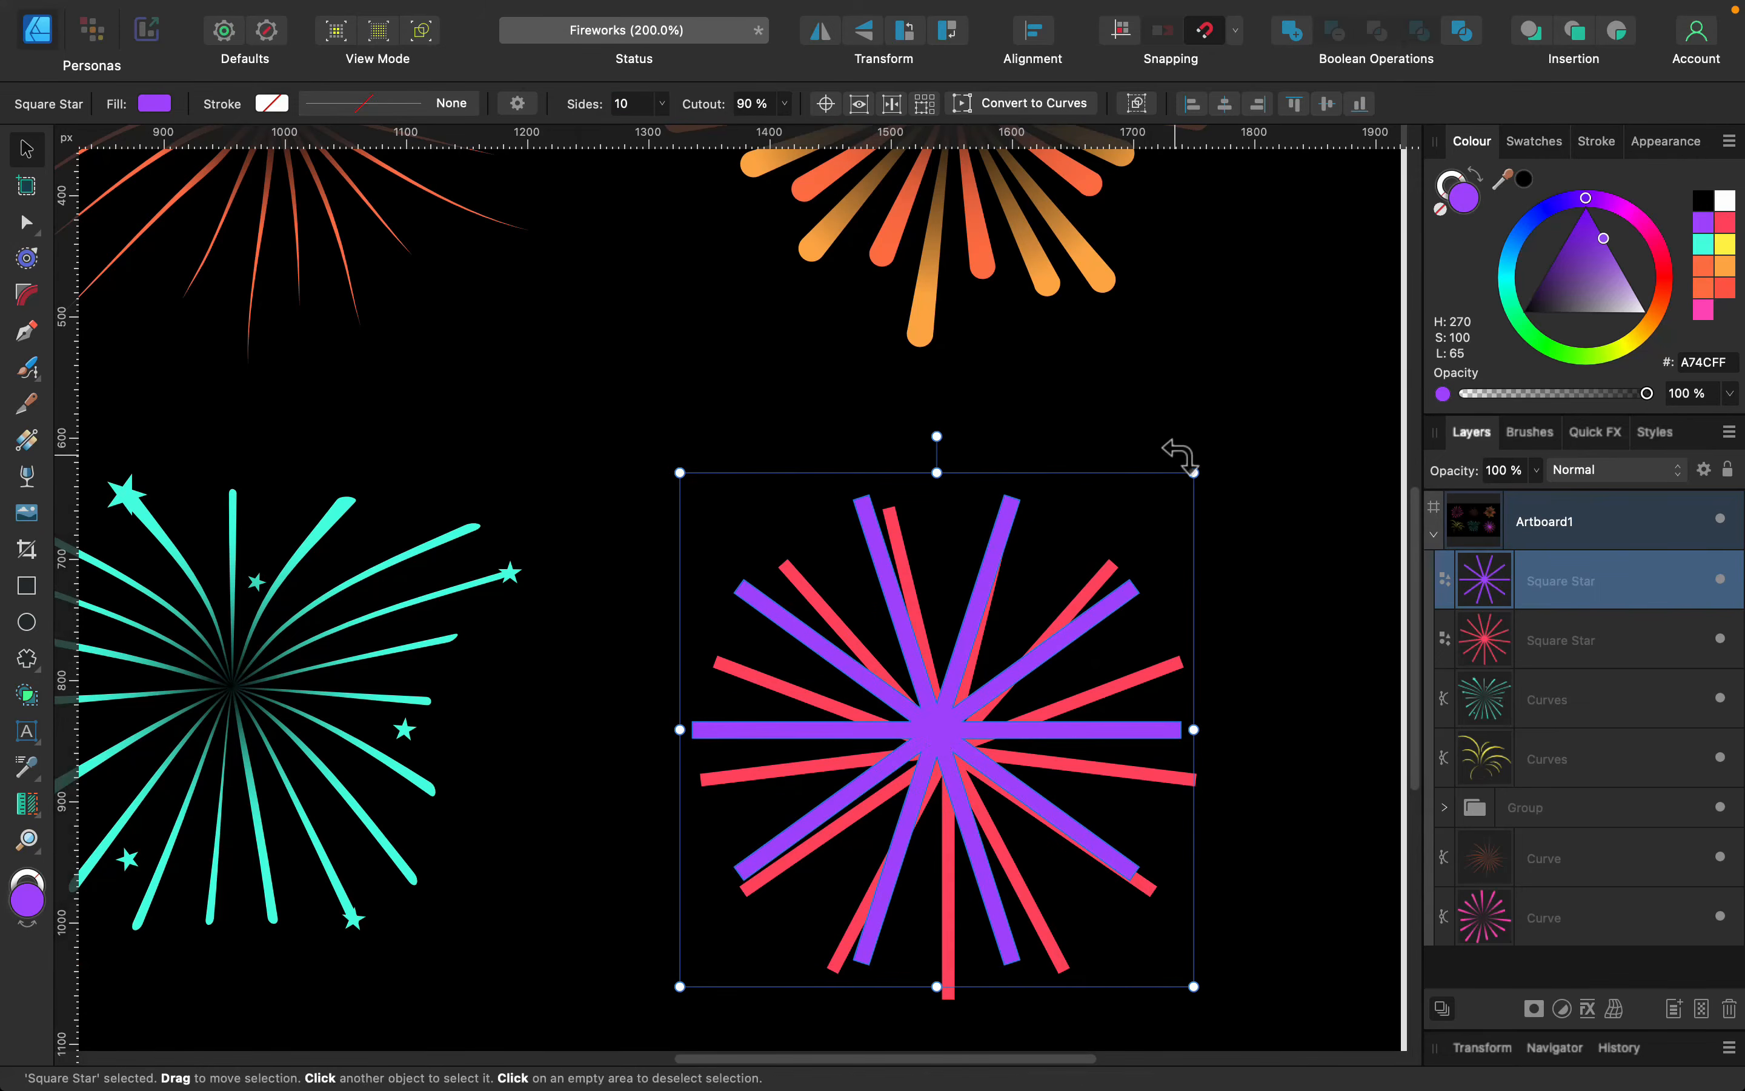
mouse_move(1179, 455)
left_mouse_down()
mouse_move(1157, 418)
mouse_move(1157, 443)
left_mouse_up()
left_click_drag(945, 735, 952, 750)
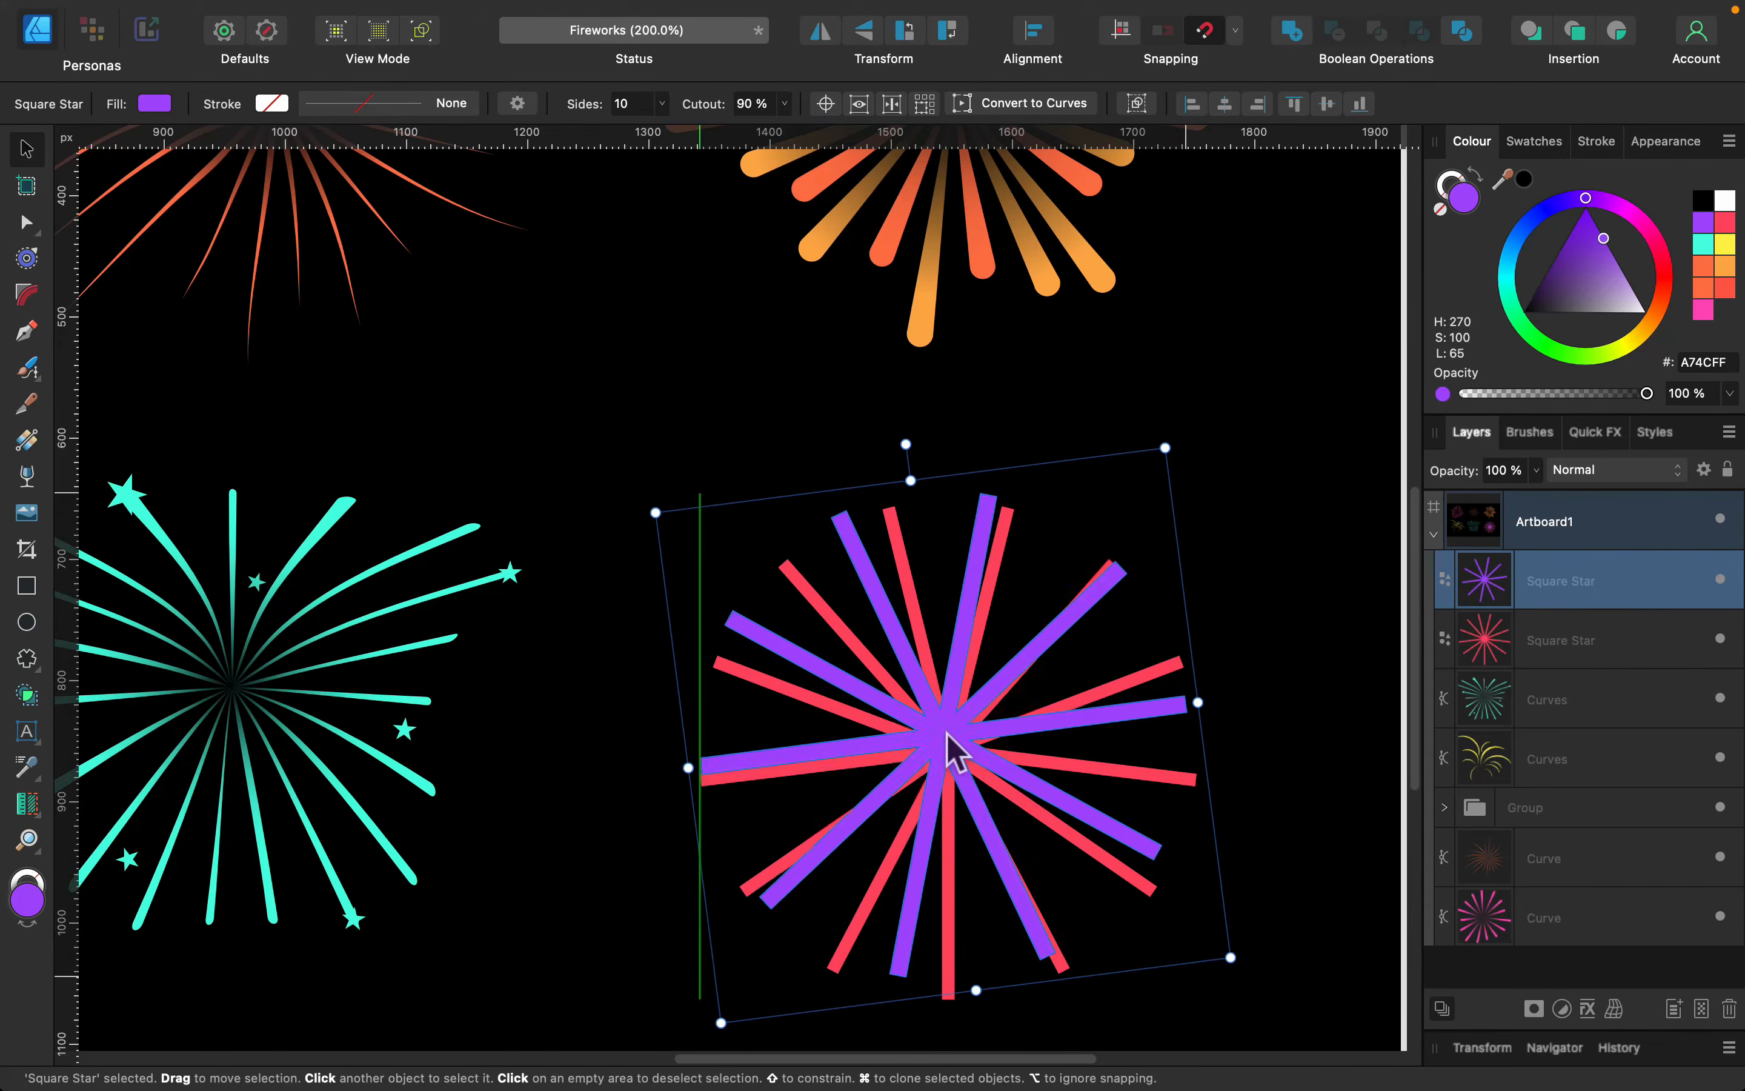
Convert both square stars to curves and reduce the red upper-left ray to a single tip pulled outward and up
left_click_drag(559, 380, 1262, 1035)
left_click(465, 103)
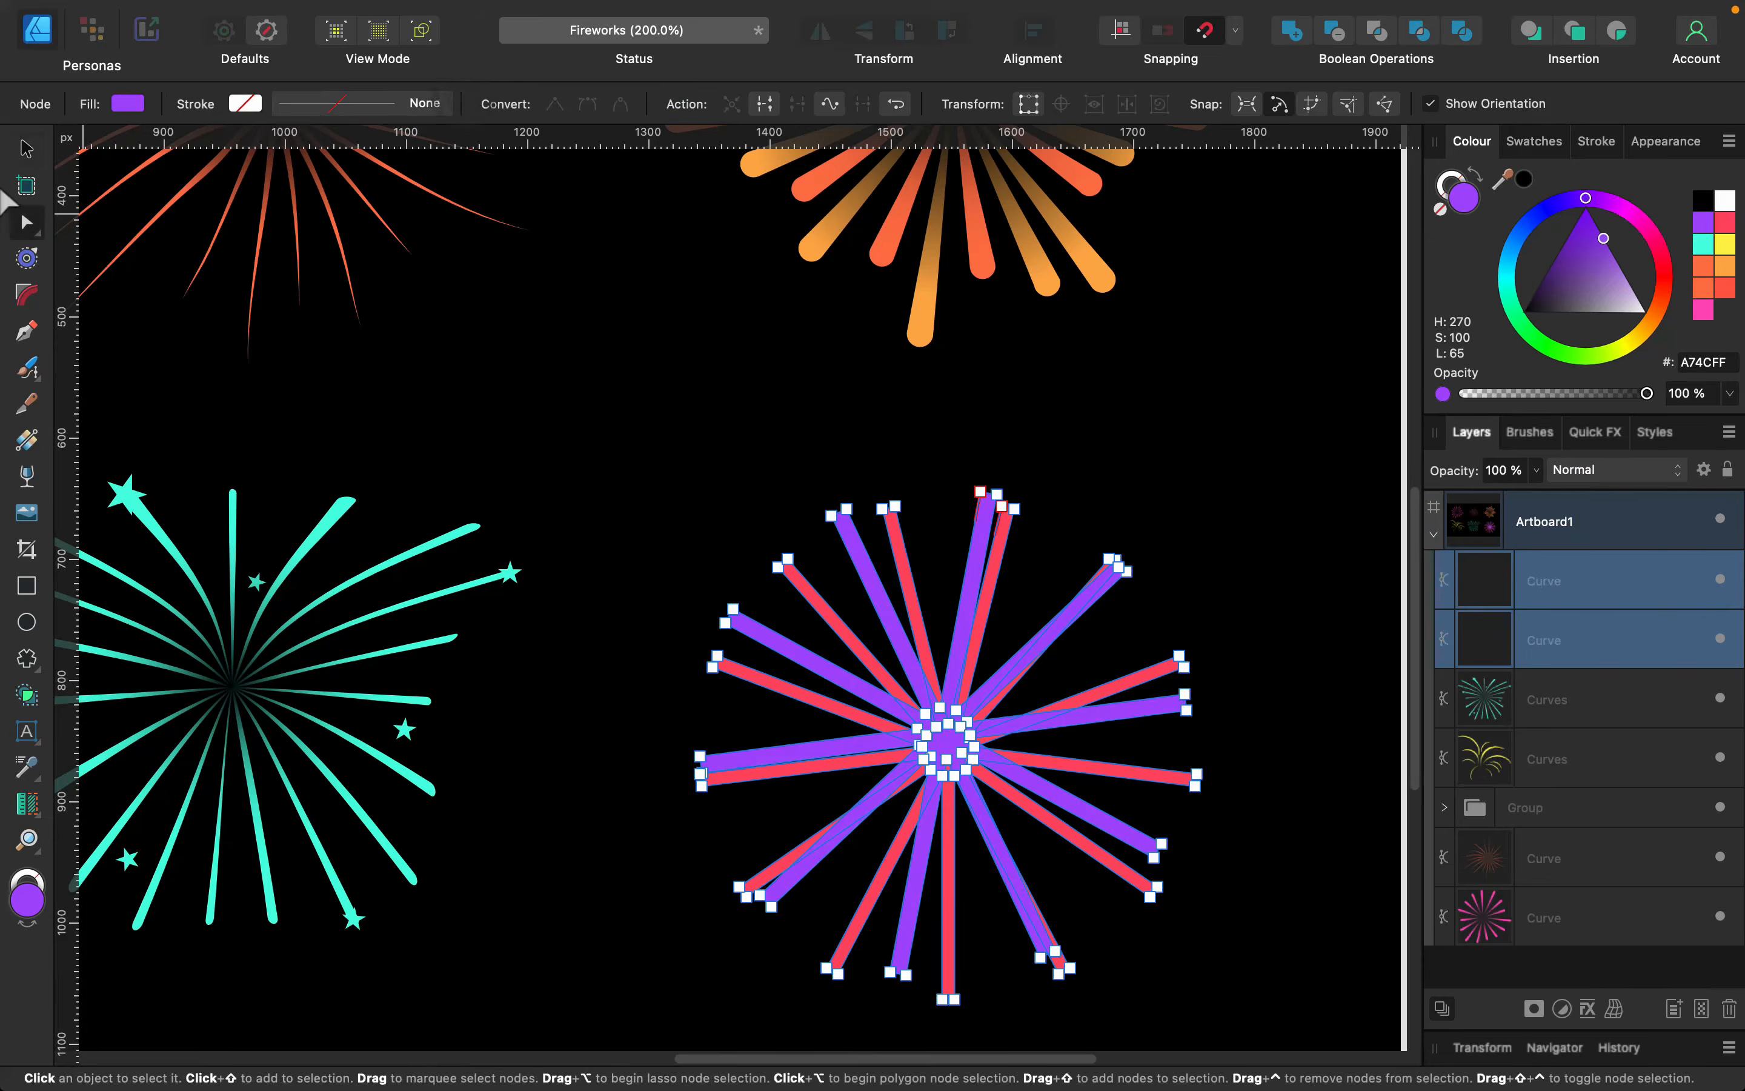
key("super+equal")
left_click_drag(604, 535, 645, 551)
key("BackSpace")
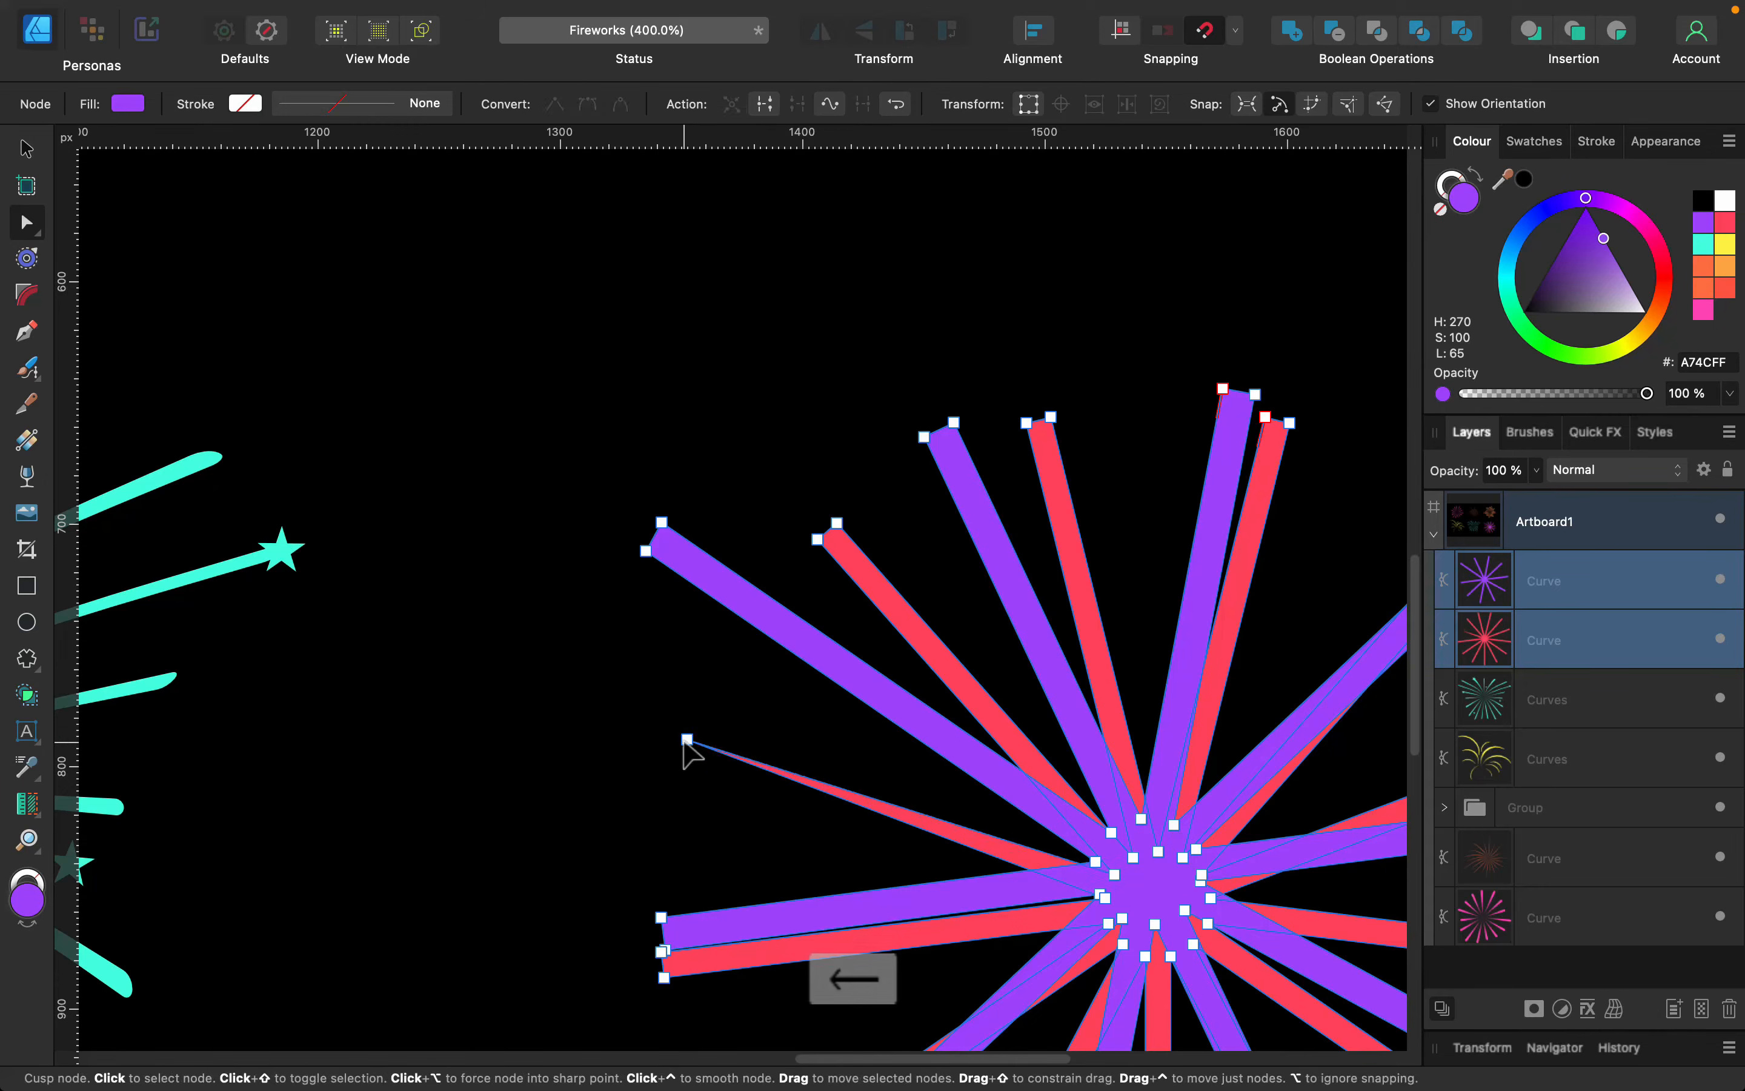
left_click_drag(686, 739, 618, 658)
Taper the left purple ray to a shorter point, and lengthen the red ray below it while angling it downward
left_click(661, 918)
key("BackSpace")
left_click_drag(664, 952, 720, 888)
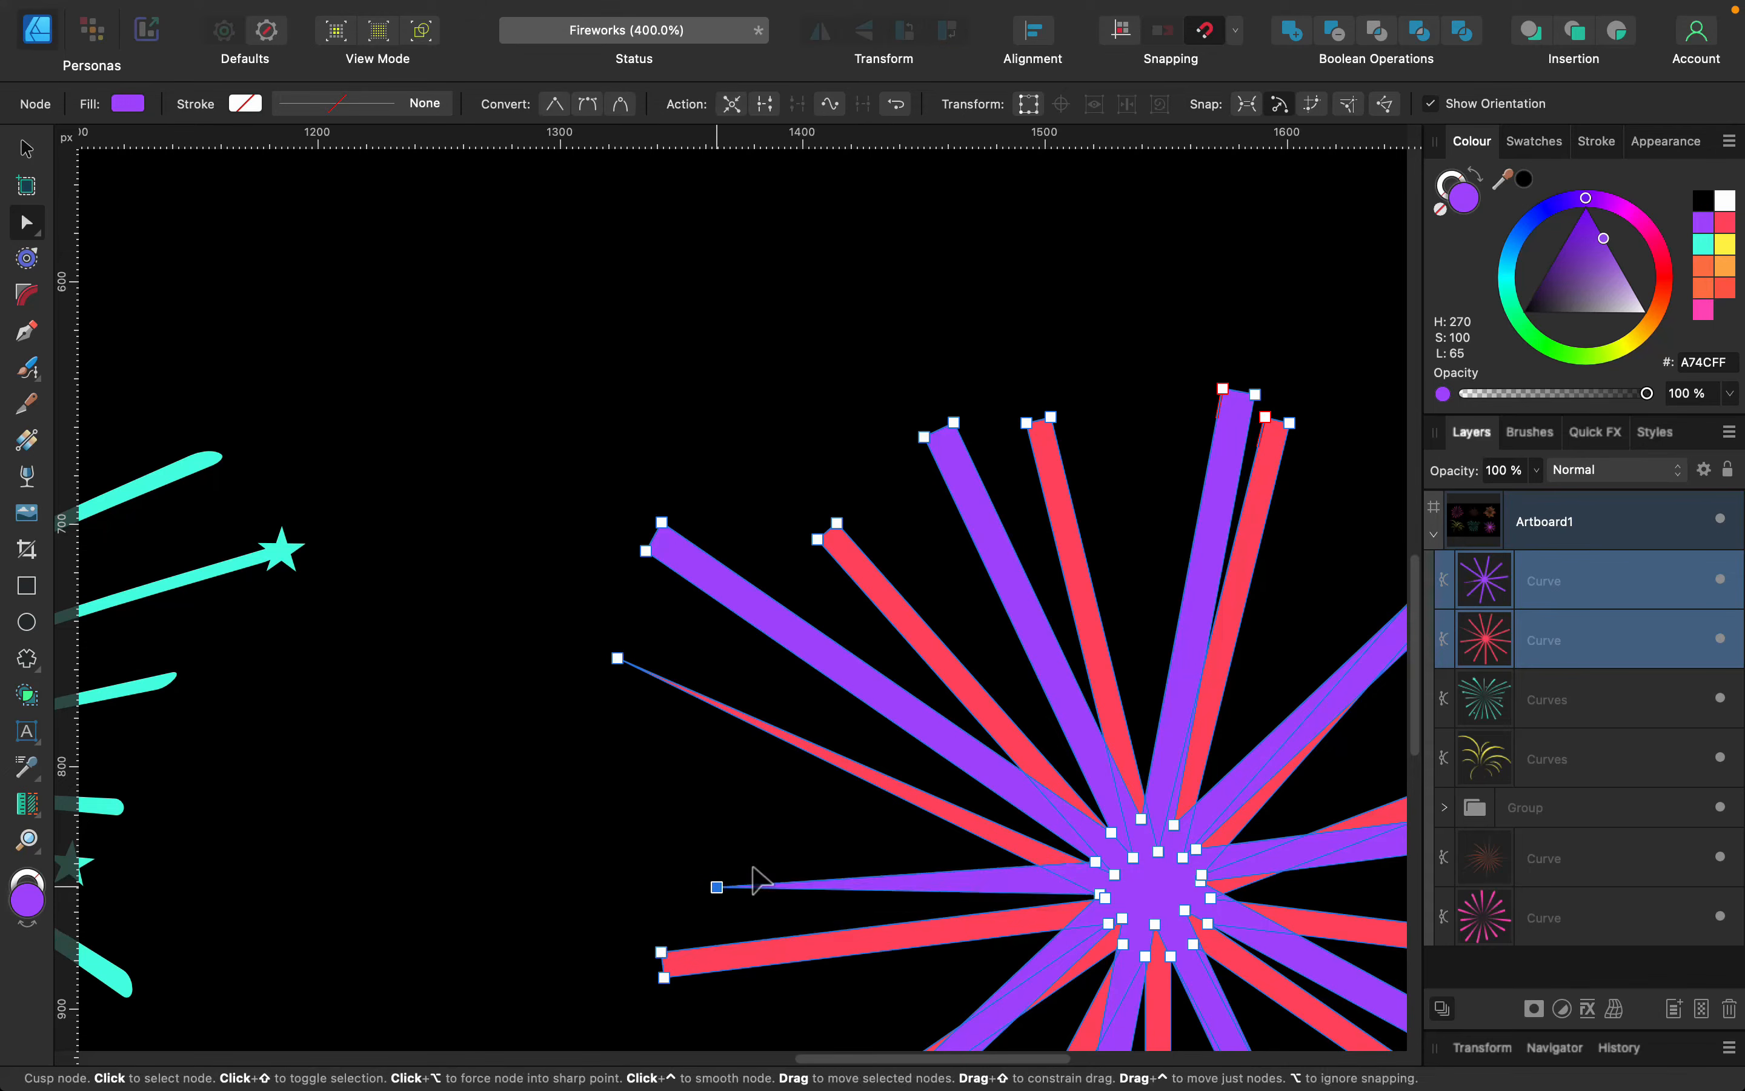
left_click_drag(611, 912, 546, 943)
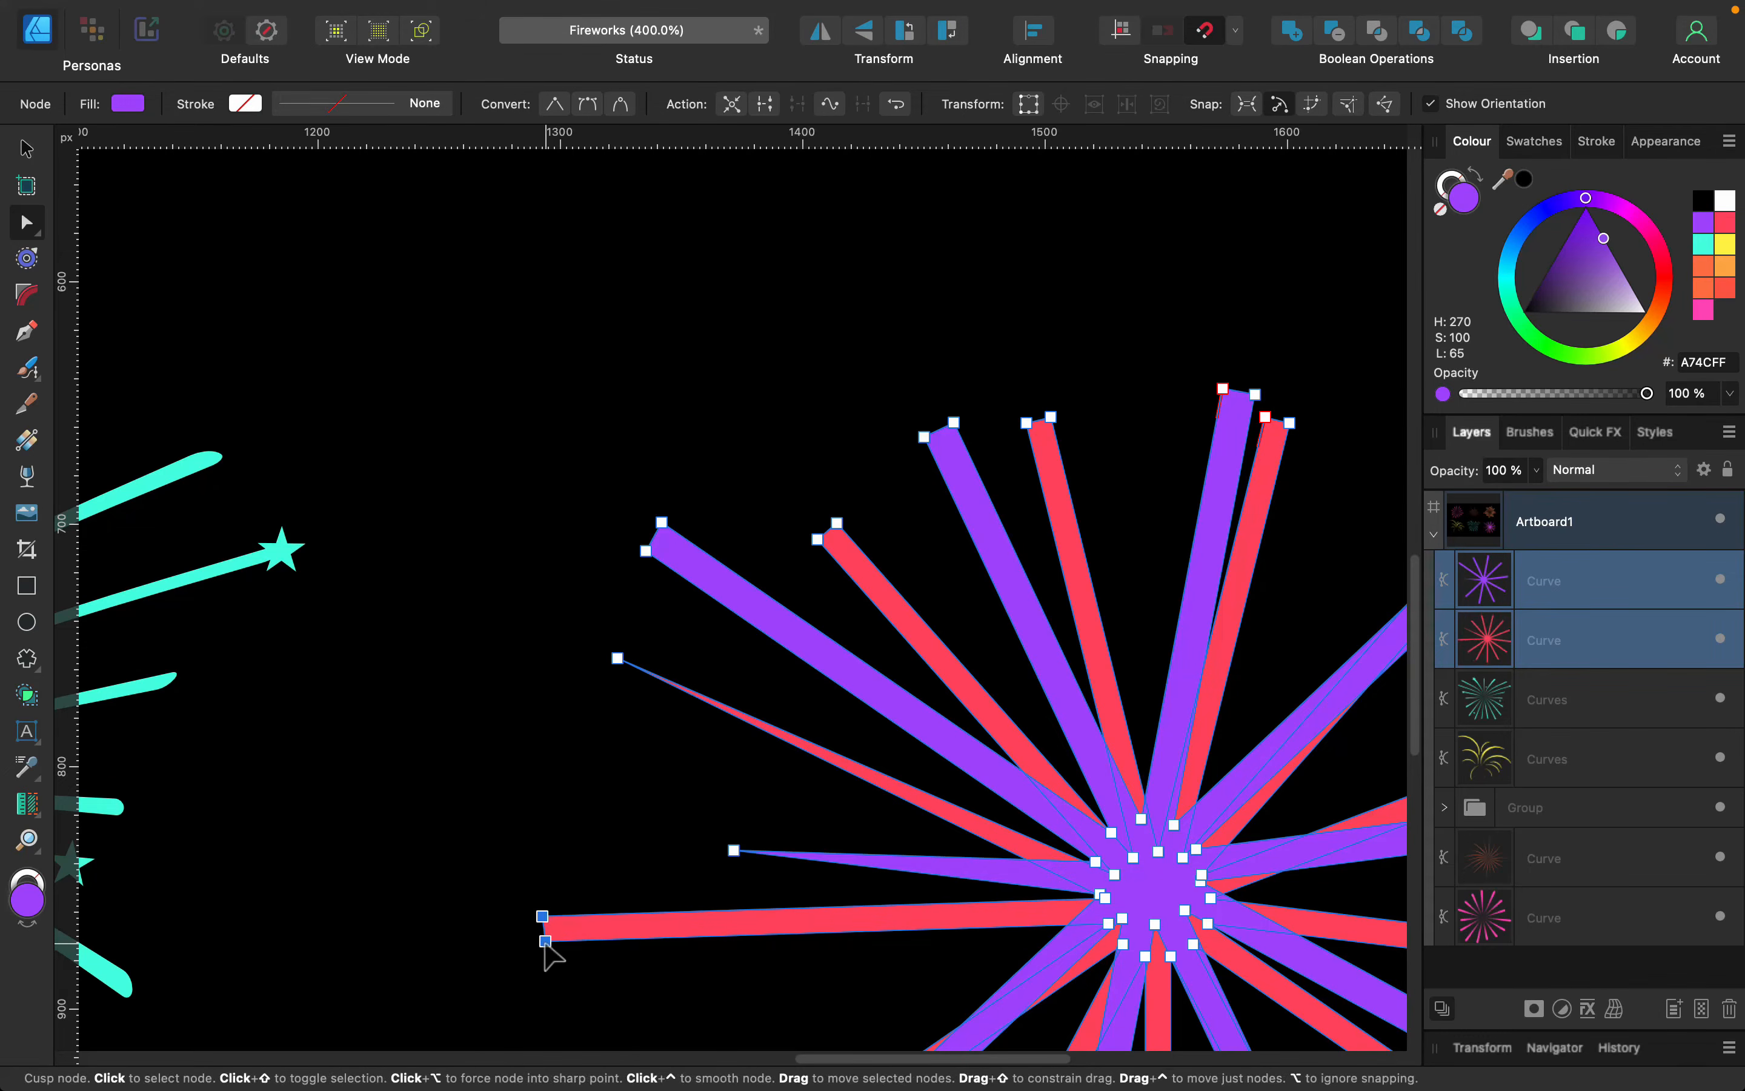
key("space")
left_click_drag(782, 946, 659, 530)
left_click_drag(424, 526, 429, 610)
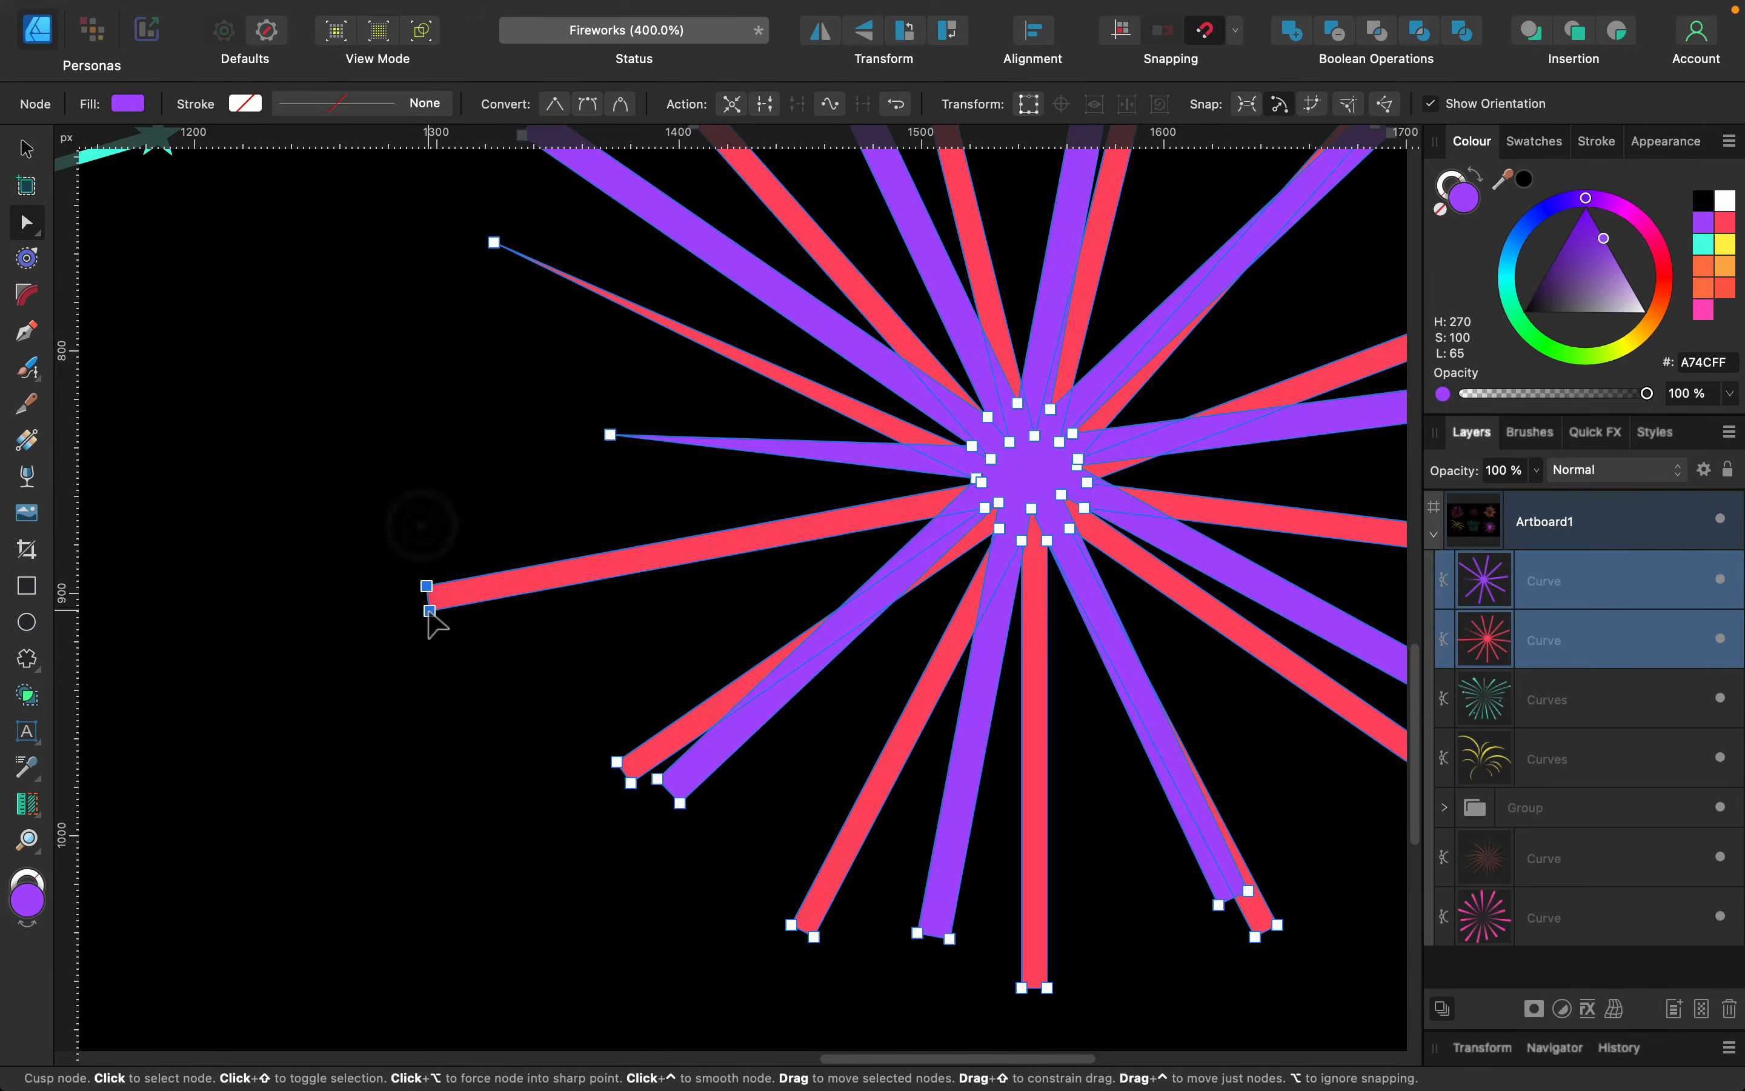
Shorten the lower-left red ray while angling it upward, and taper the adjacent purple ray to a point pulled far outward
left_click_drag(577, 727, 654, 799)
left_click_drag(630, 783, 639, 678)
left_click(657, 780)
key("BackSpace")
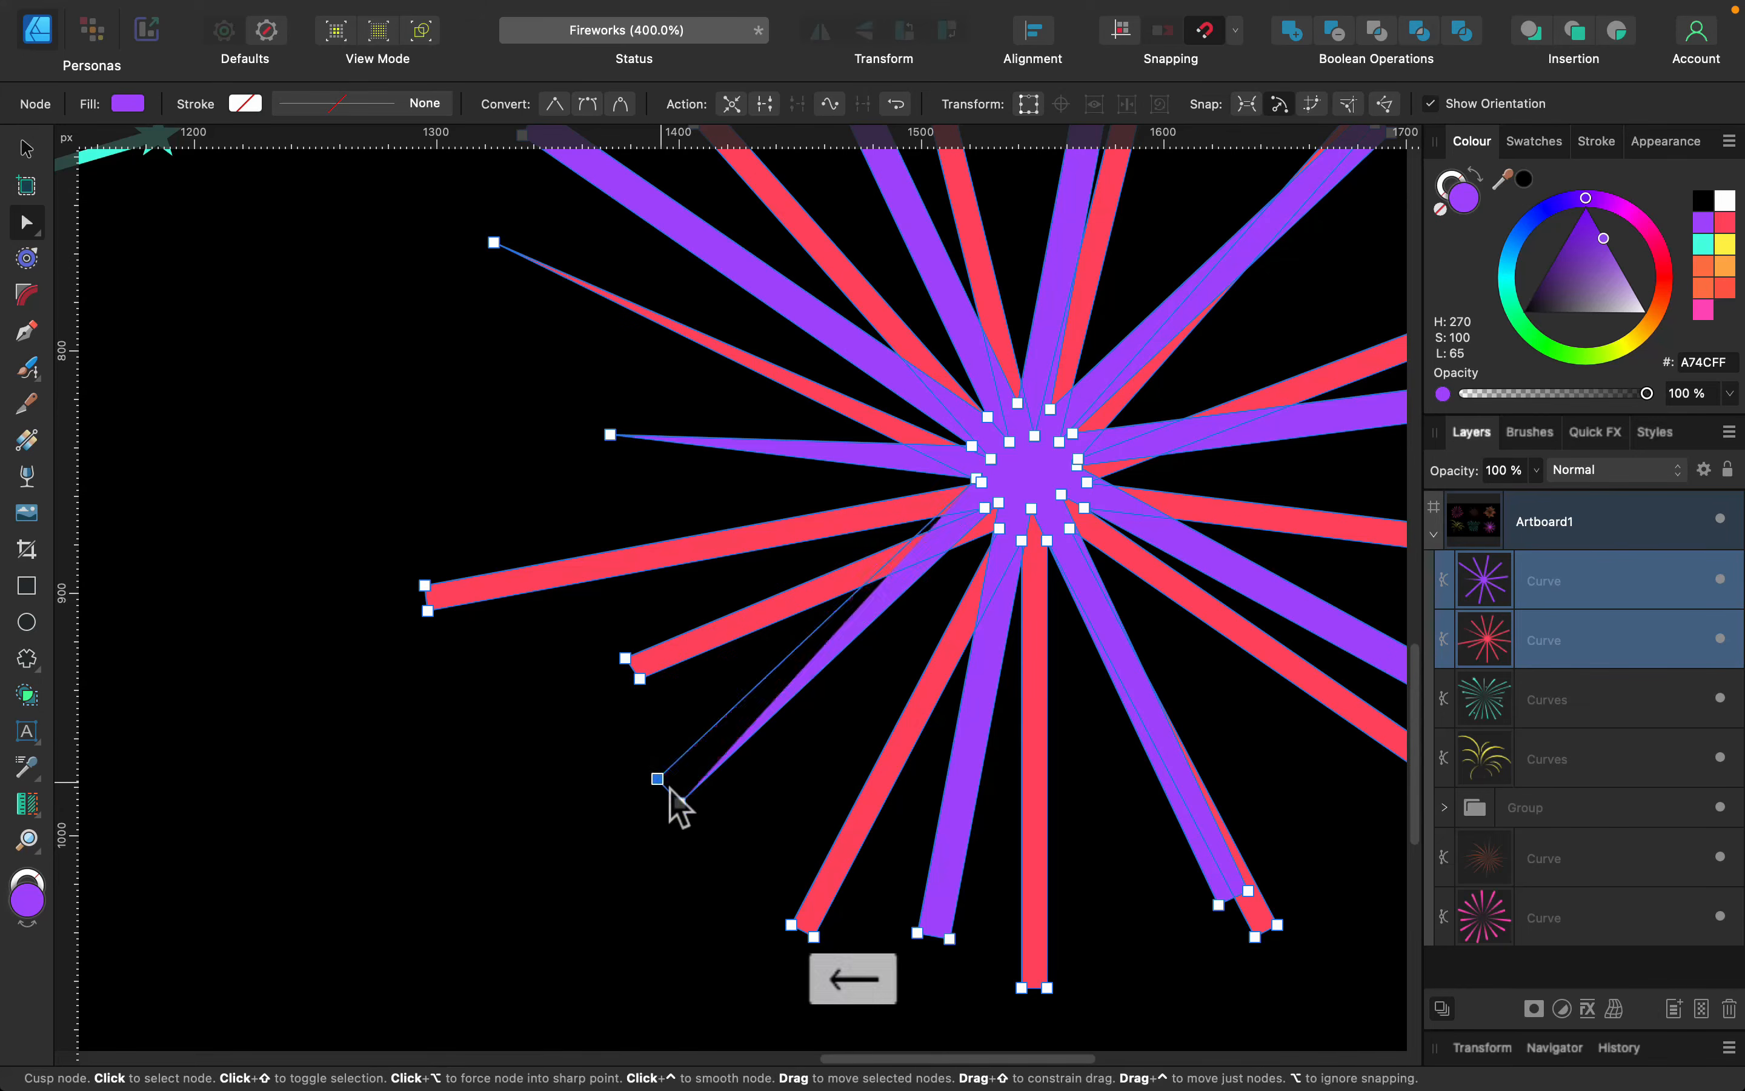
left_click_drag(680, 804, 516, 867)
Shorten the next lower-left red ray and lengthen the purple ray beside it, tilting it further to the left
left_click_drag(843, 963, 834, 776)
left_click_drag(885, 908, 971, 961)
left_click_drag(948, 936, 861, 981)
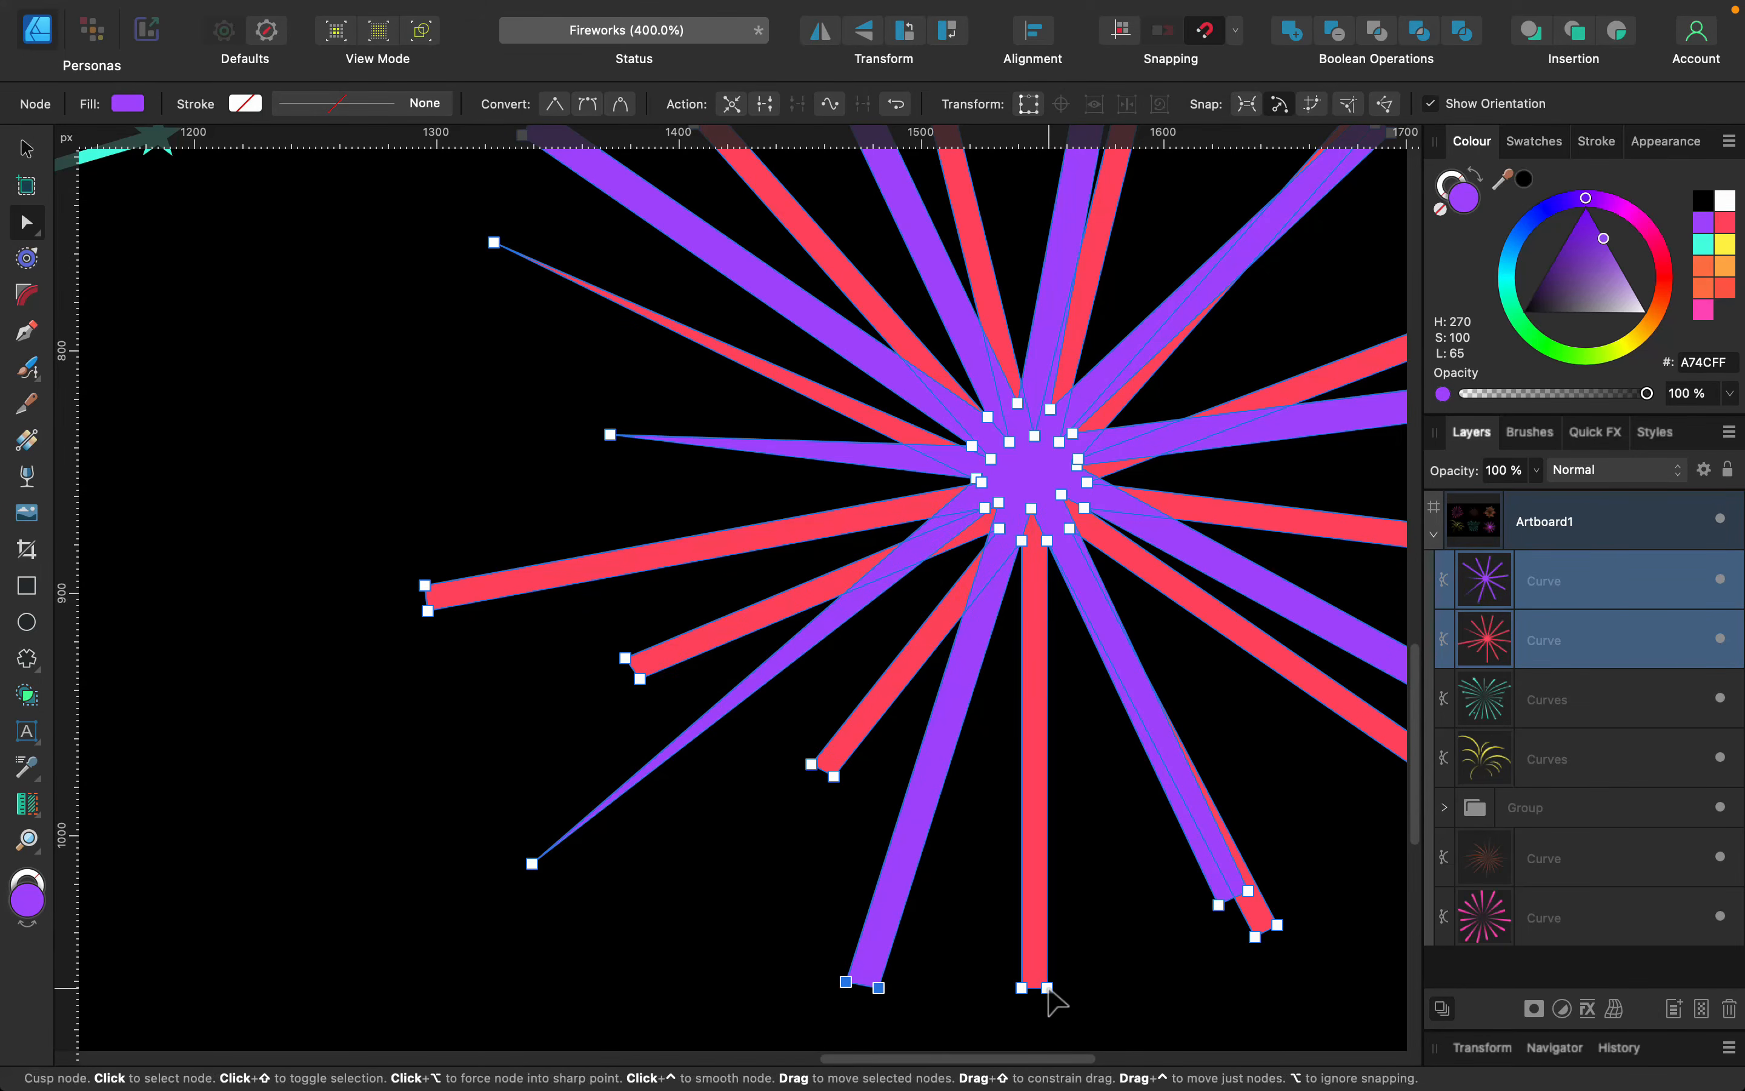
Taper the bottom red ray and the neighbouring lower-right purple ray to single points, pulling both tips inward
left_click(1046, 988)
key("BackSpace")
left_click_drag(1023, 986, 1051, 932)
key("space")
left_click_drag(1126, 834, 769, 799)
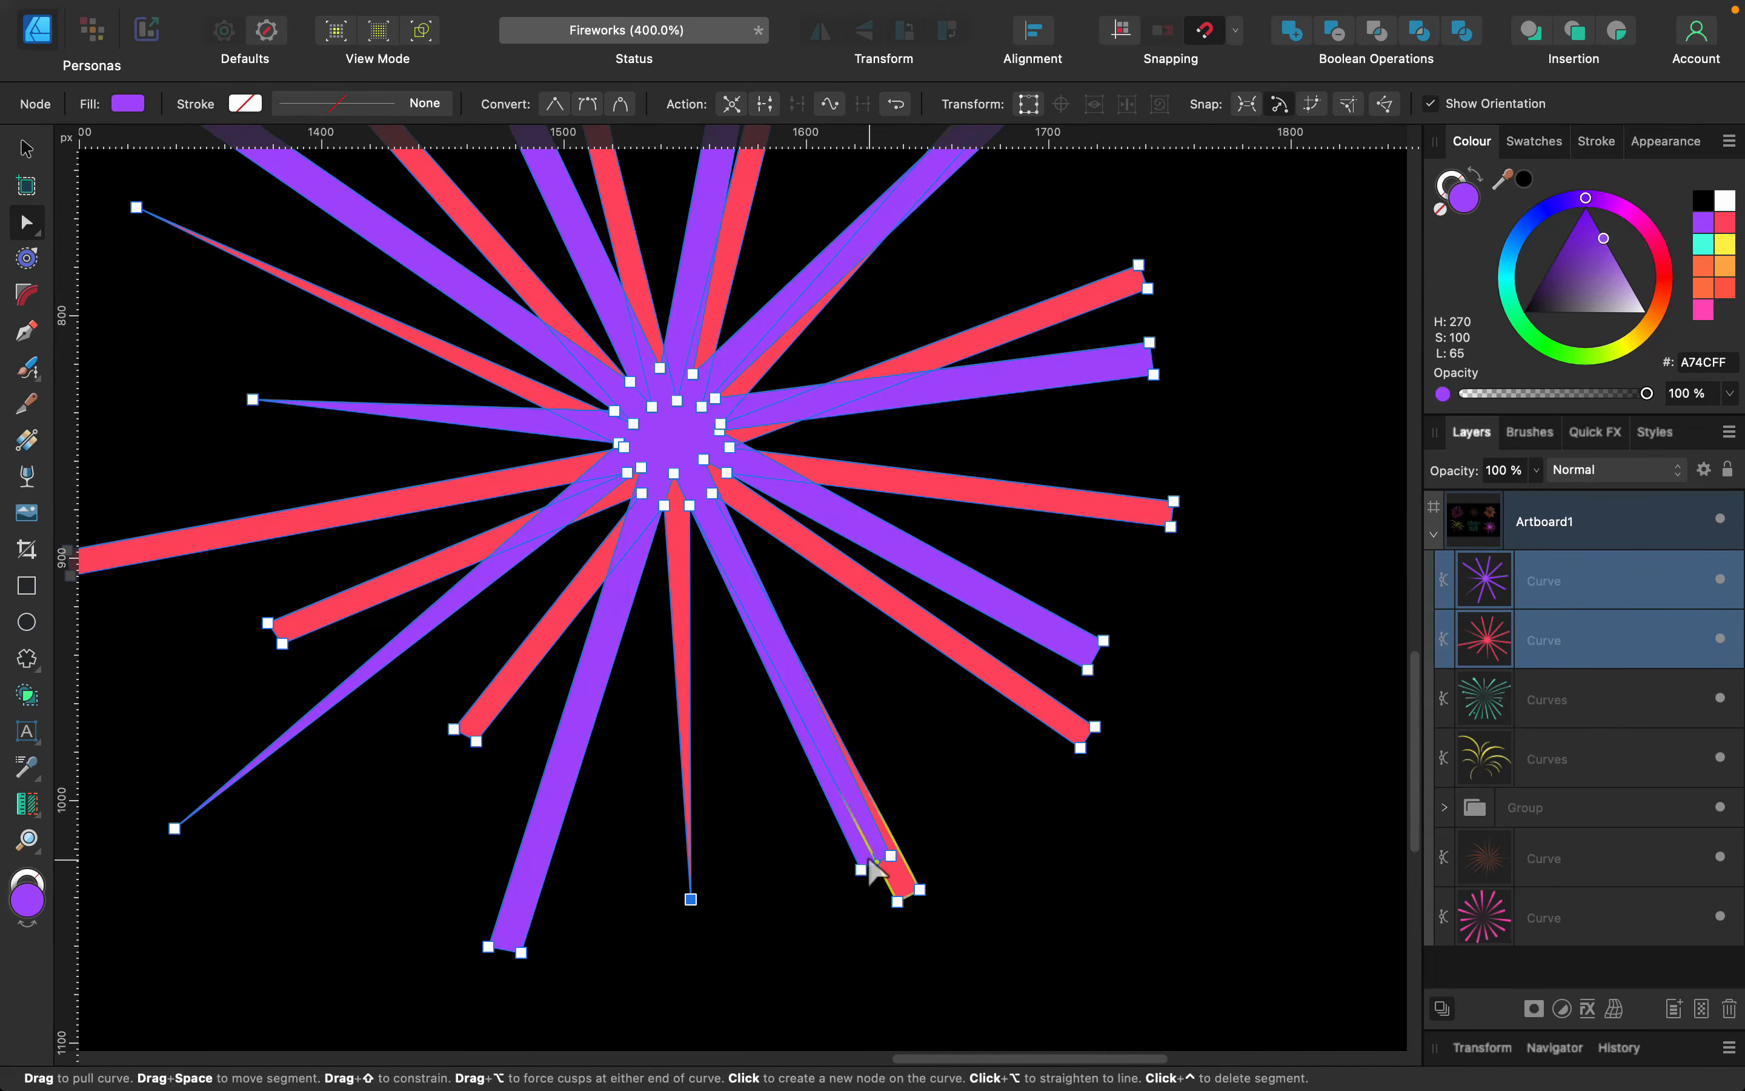
left_click(891, 856)
key("BackSpace")
left_click_drag(861, 868, 770, 787)
Lengthen the lower-right red ray, and taper the next red ray to a single point pulled inward
left_click_drag(1005, 870, 841, 966)
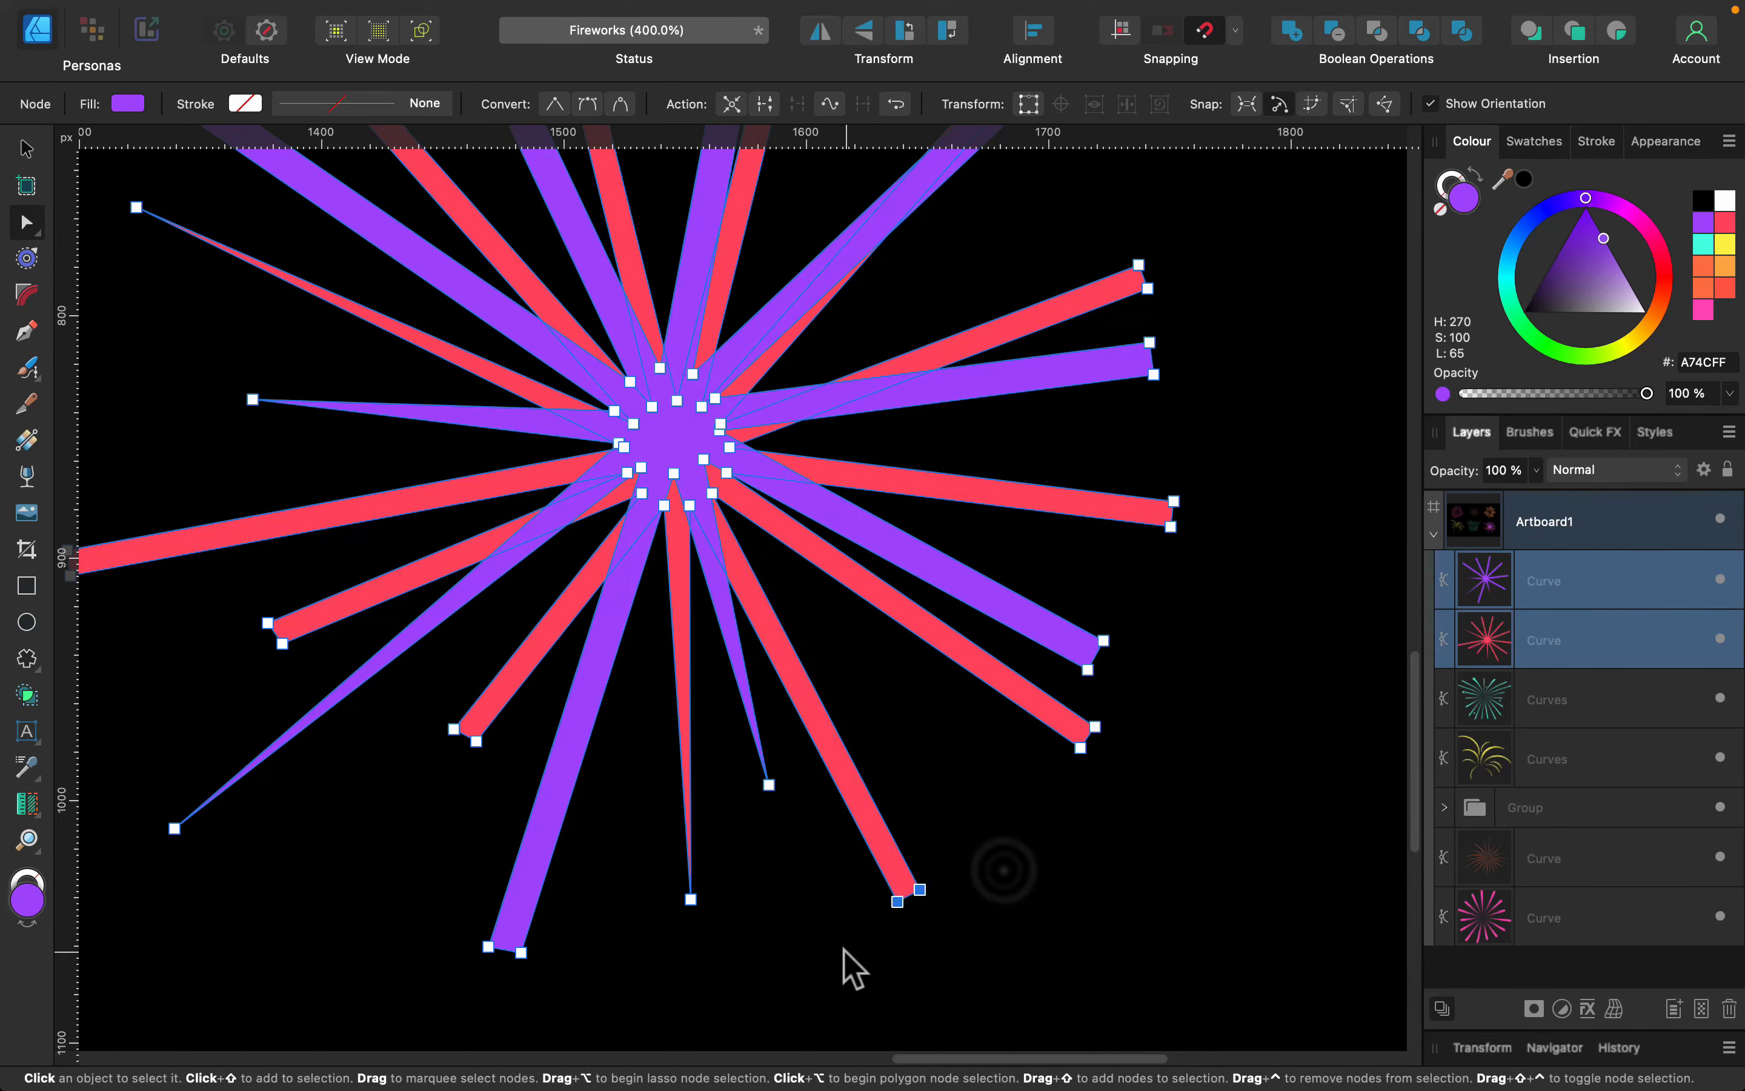
left_click_drag(897, 901, 983, 940)
left_click(1095, 726)
key("BackSpace")
left_click_drag(1081, 748, 999, 735)
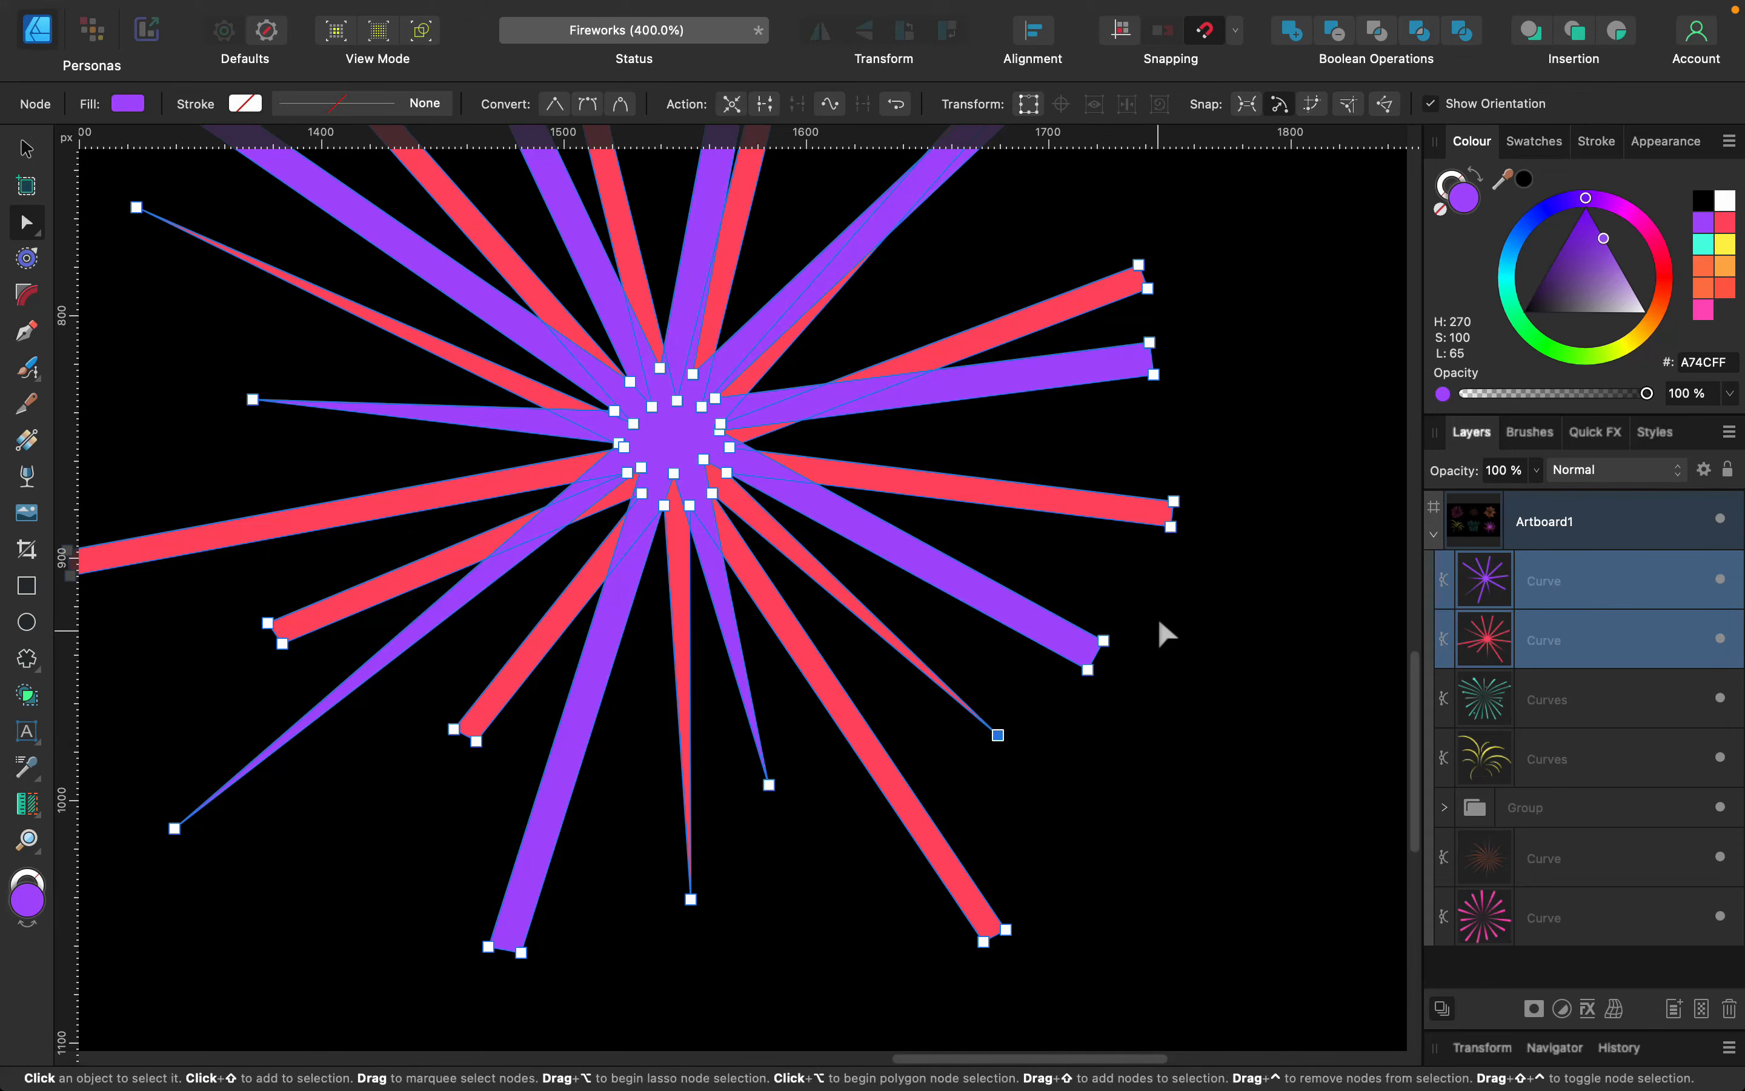
Reshape the right-hand rays by lengthening the lower purple one, shortening the red one above it and tapering the upper purple one to a long point
left_click_drag(1160, 629, 1234, 787)
left_click_drag(1218, 456, 1151, 531)
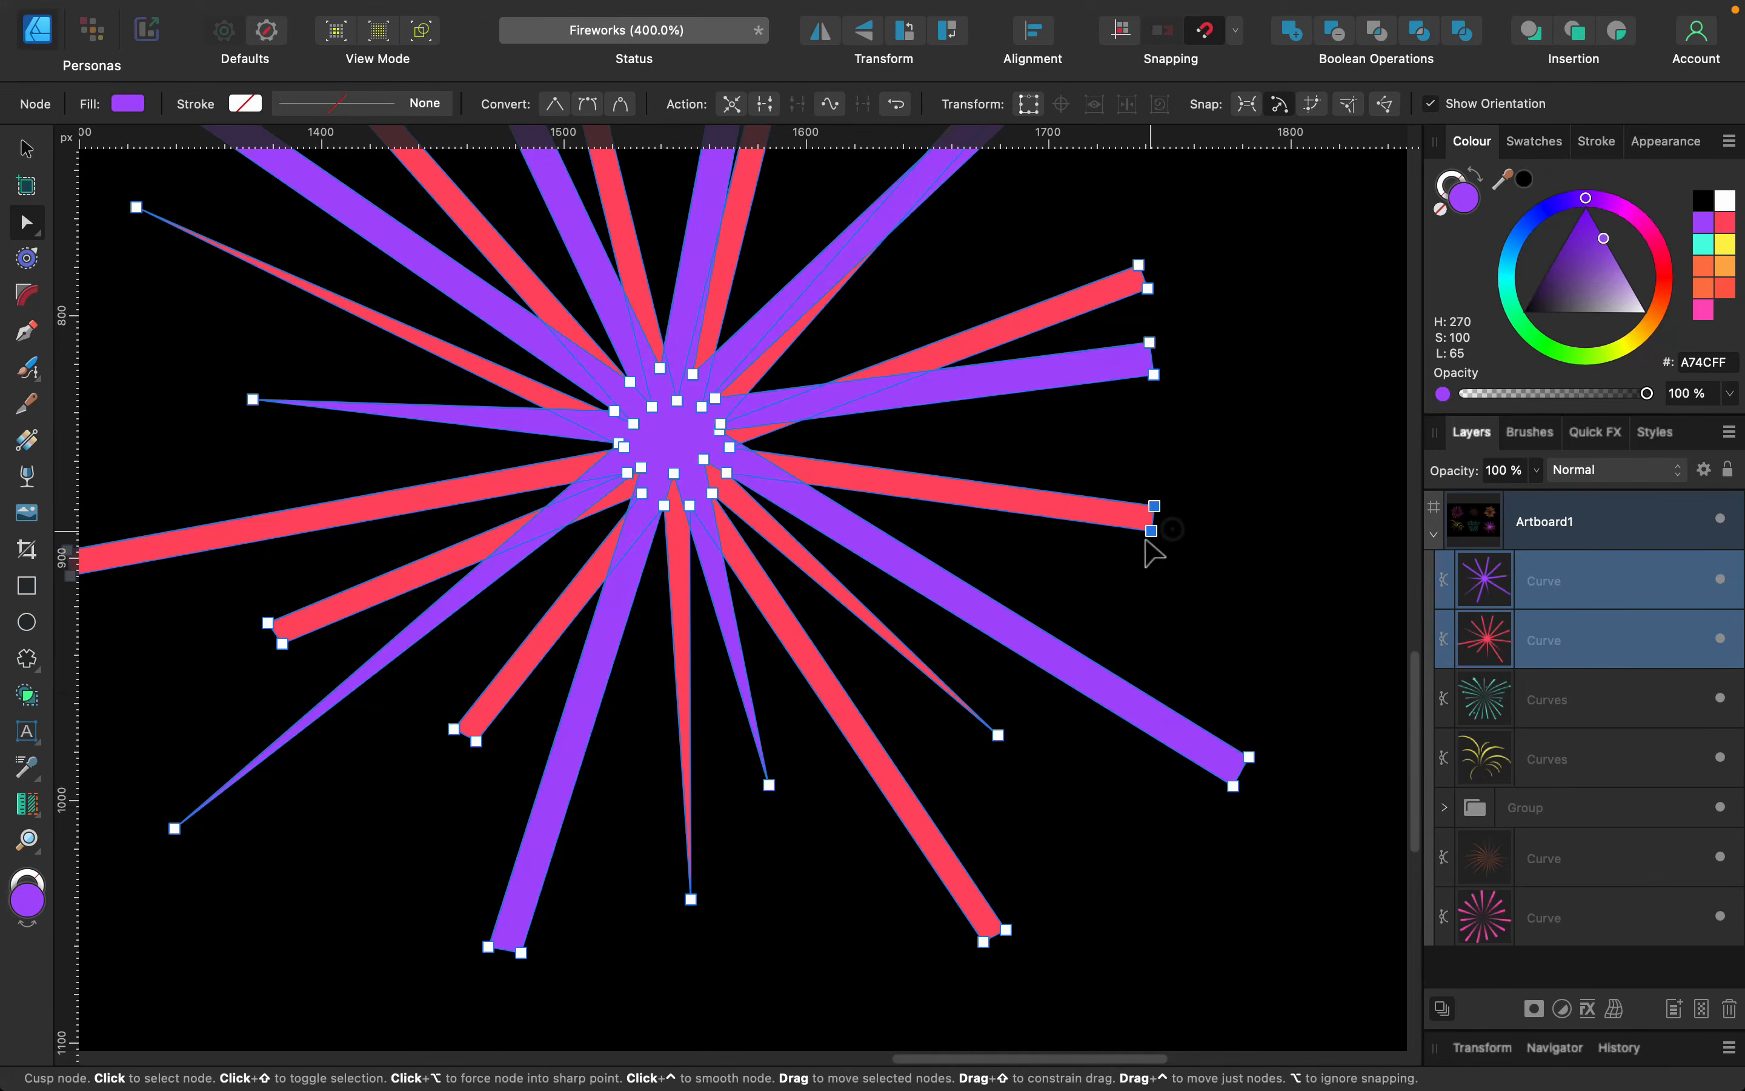
left_click(1149, 343)
key("BackSpace")
left_click_drag(1153, 375, 1325, 359)
key("space")
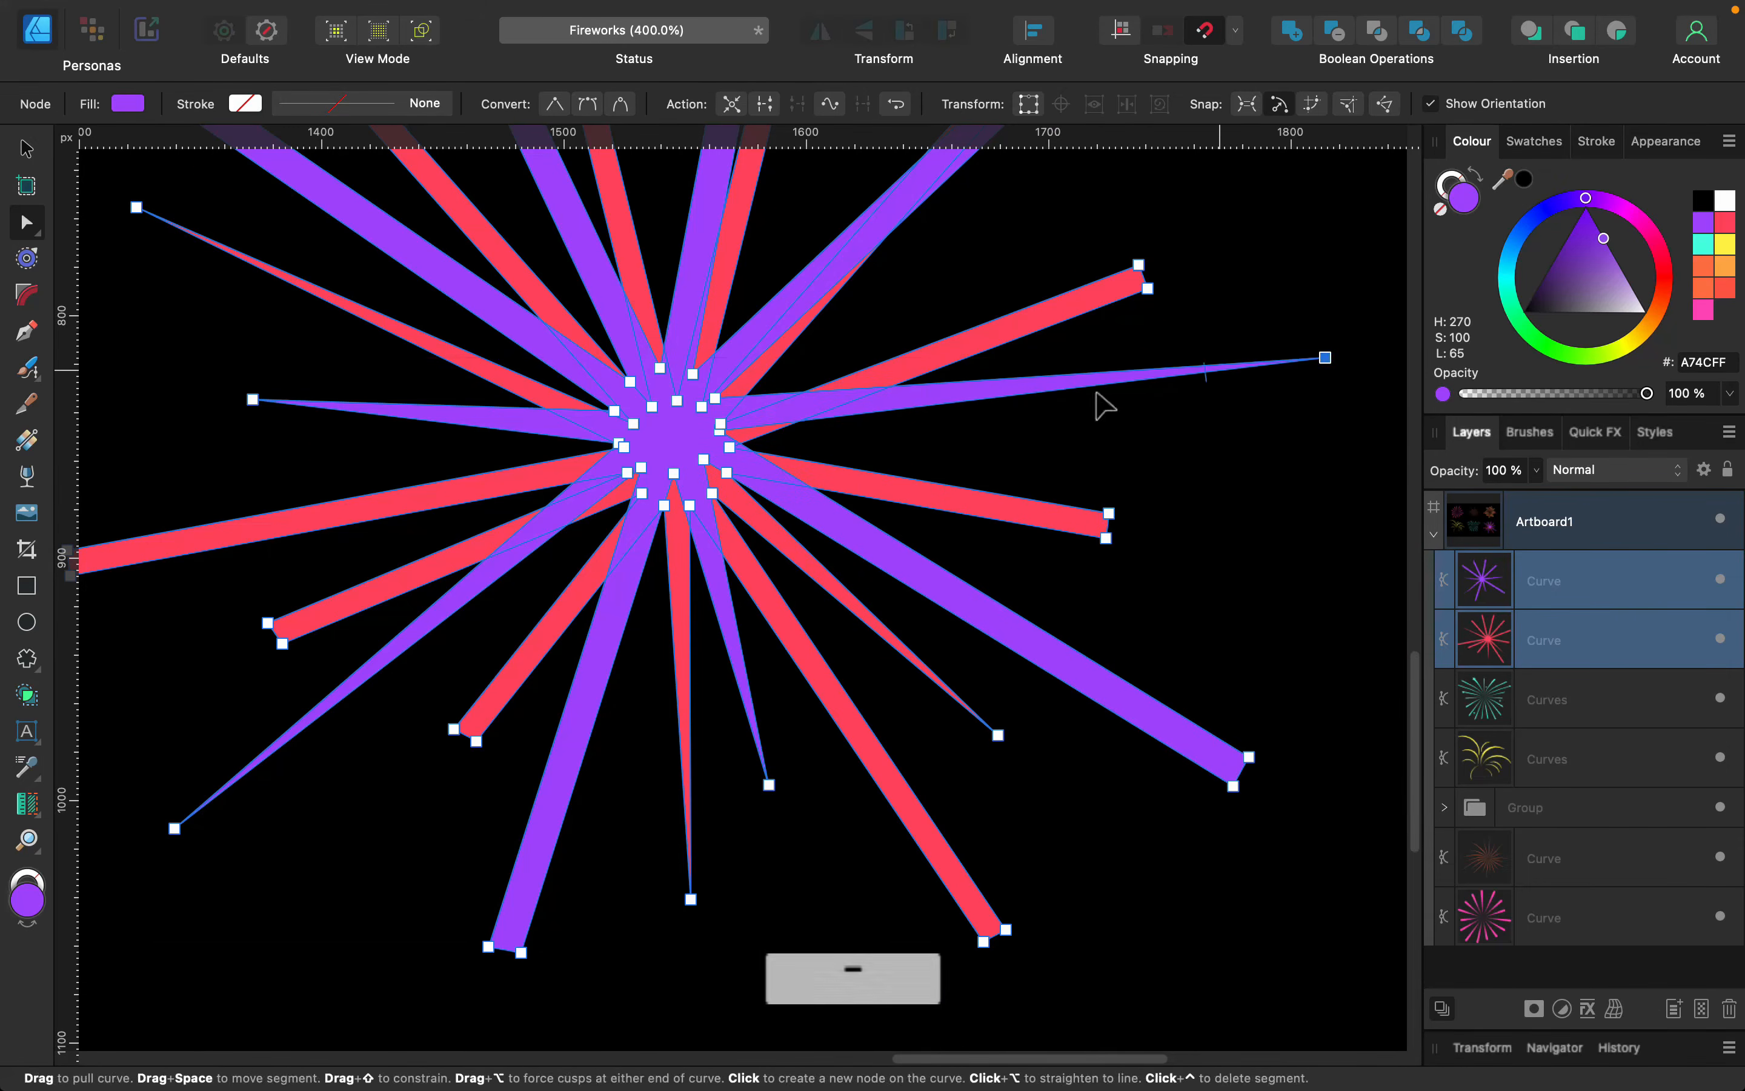
Taper the upper-right purple ray to a single point and pull its tip inward and down towards the right
left_click_drag(1101, 398, 1061, 624)
left_click(1059, 339)
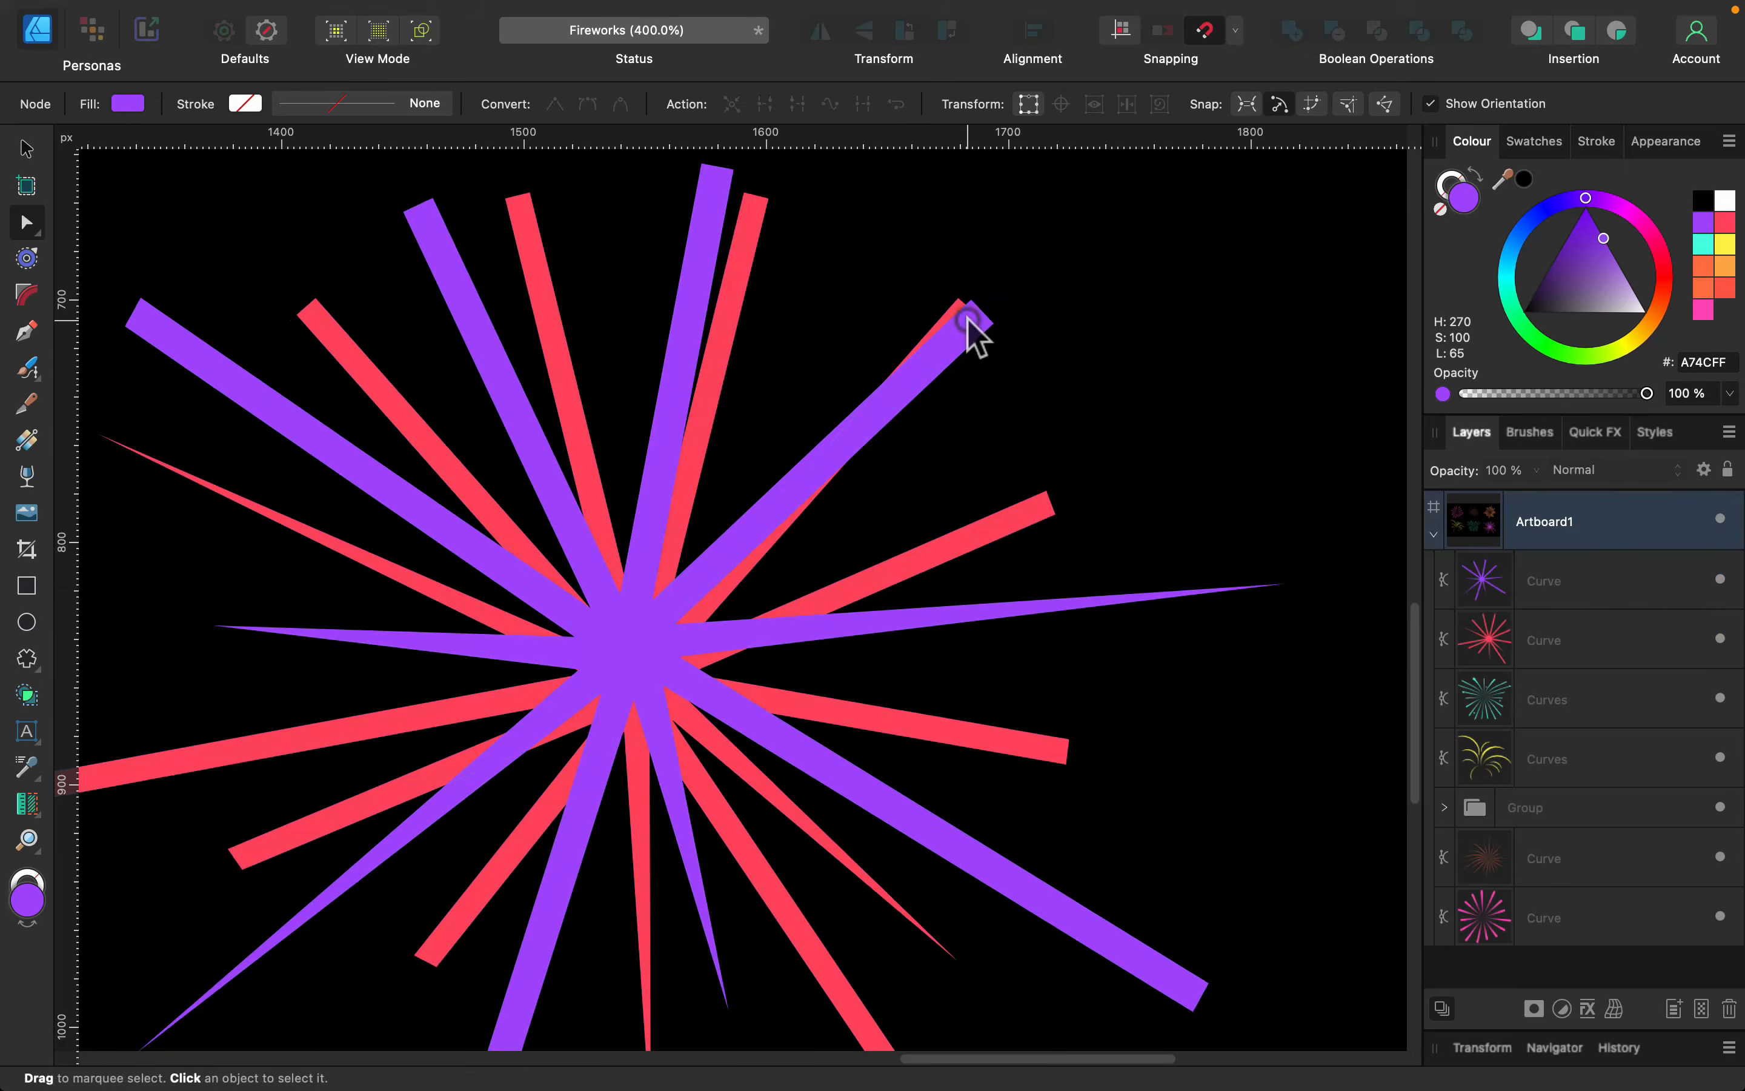
left_click(953, 310)
left_click(971, 299)
key("BackSpace")
left_click_drag(994, 322, 976, 444)
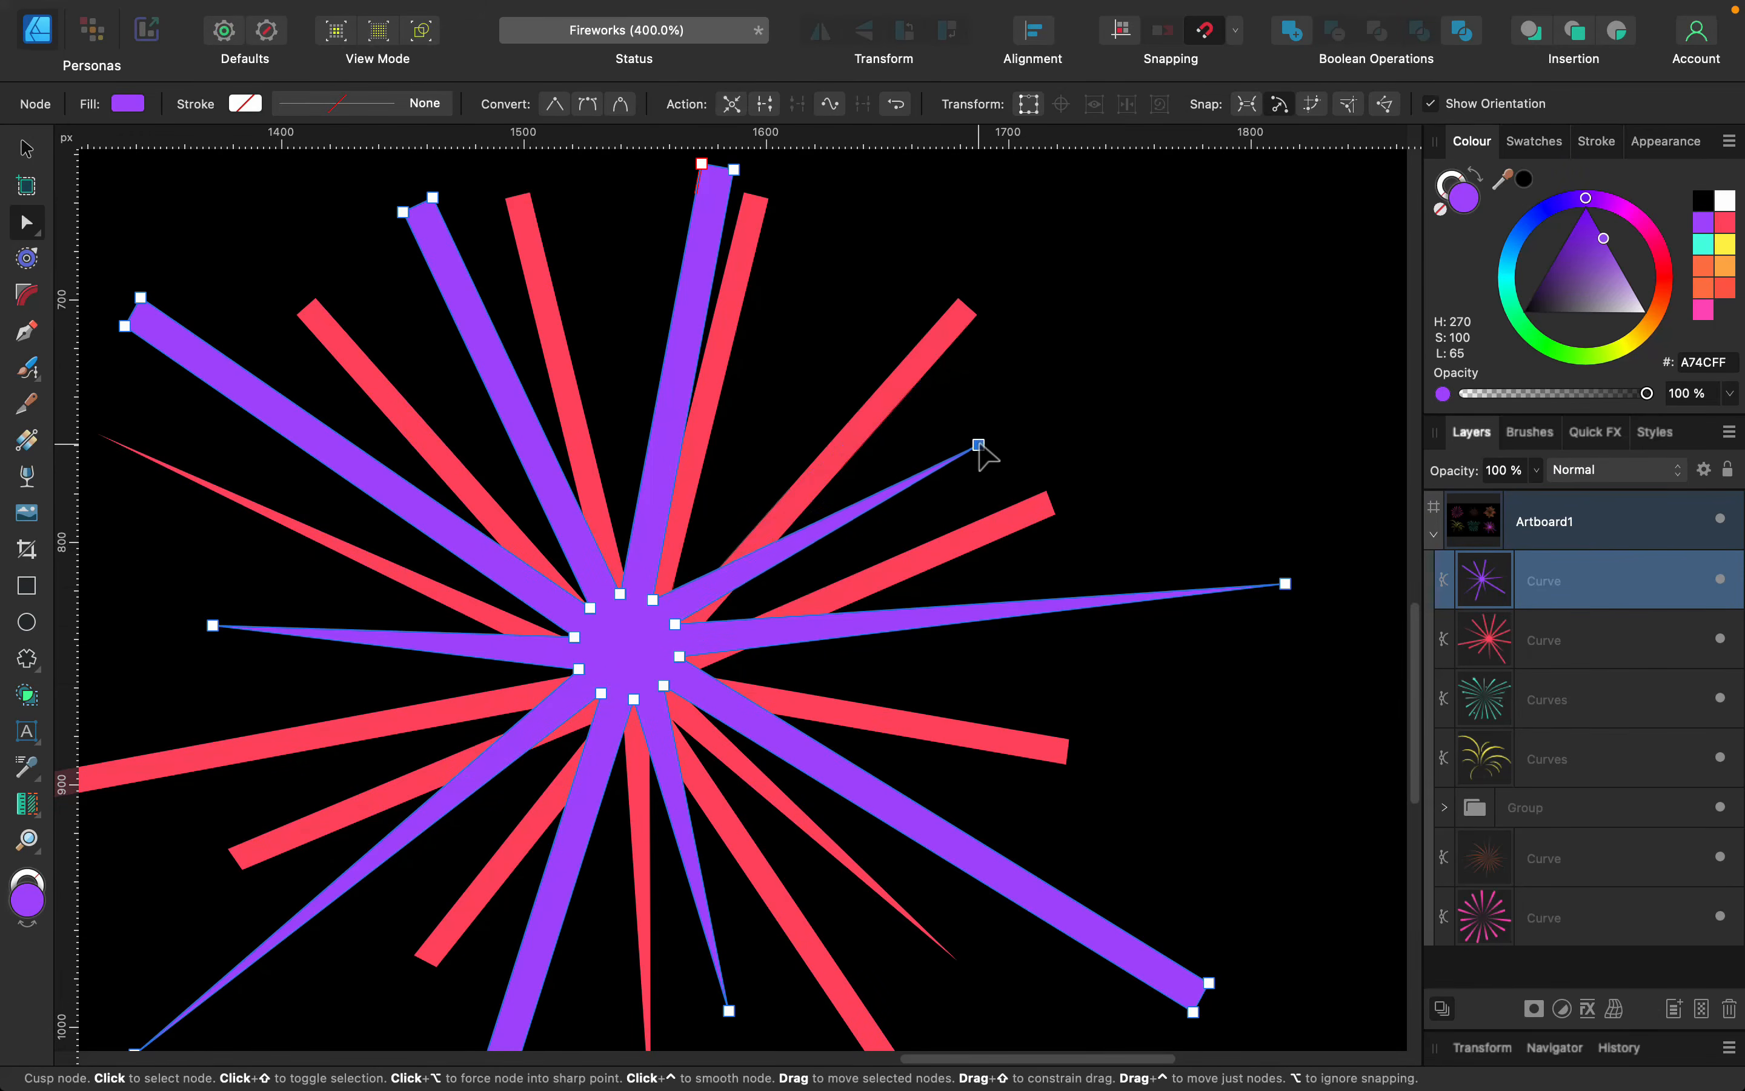
Lengthen the upper-right red ray, and taper the red ray right of the top purple one to a point pulled outward
left_click(938, 344)
mouse_move(1008, 279)
left_mouse_down()
mouse_move(931, 346)
mouse_move(1013, 276)
left_mouse_up()
key("space")
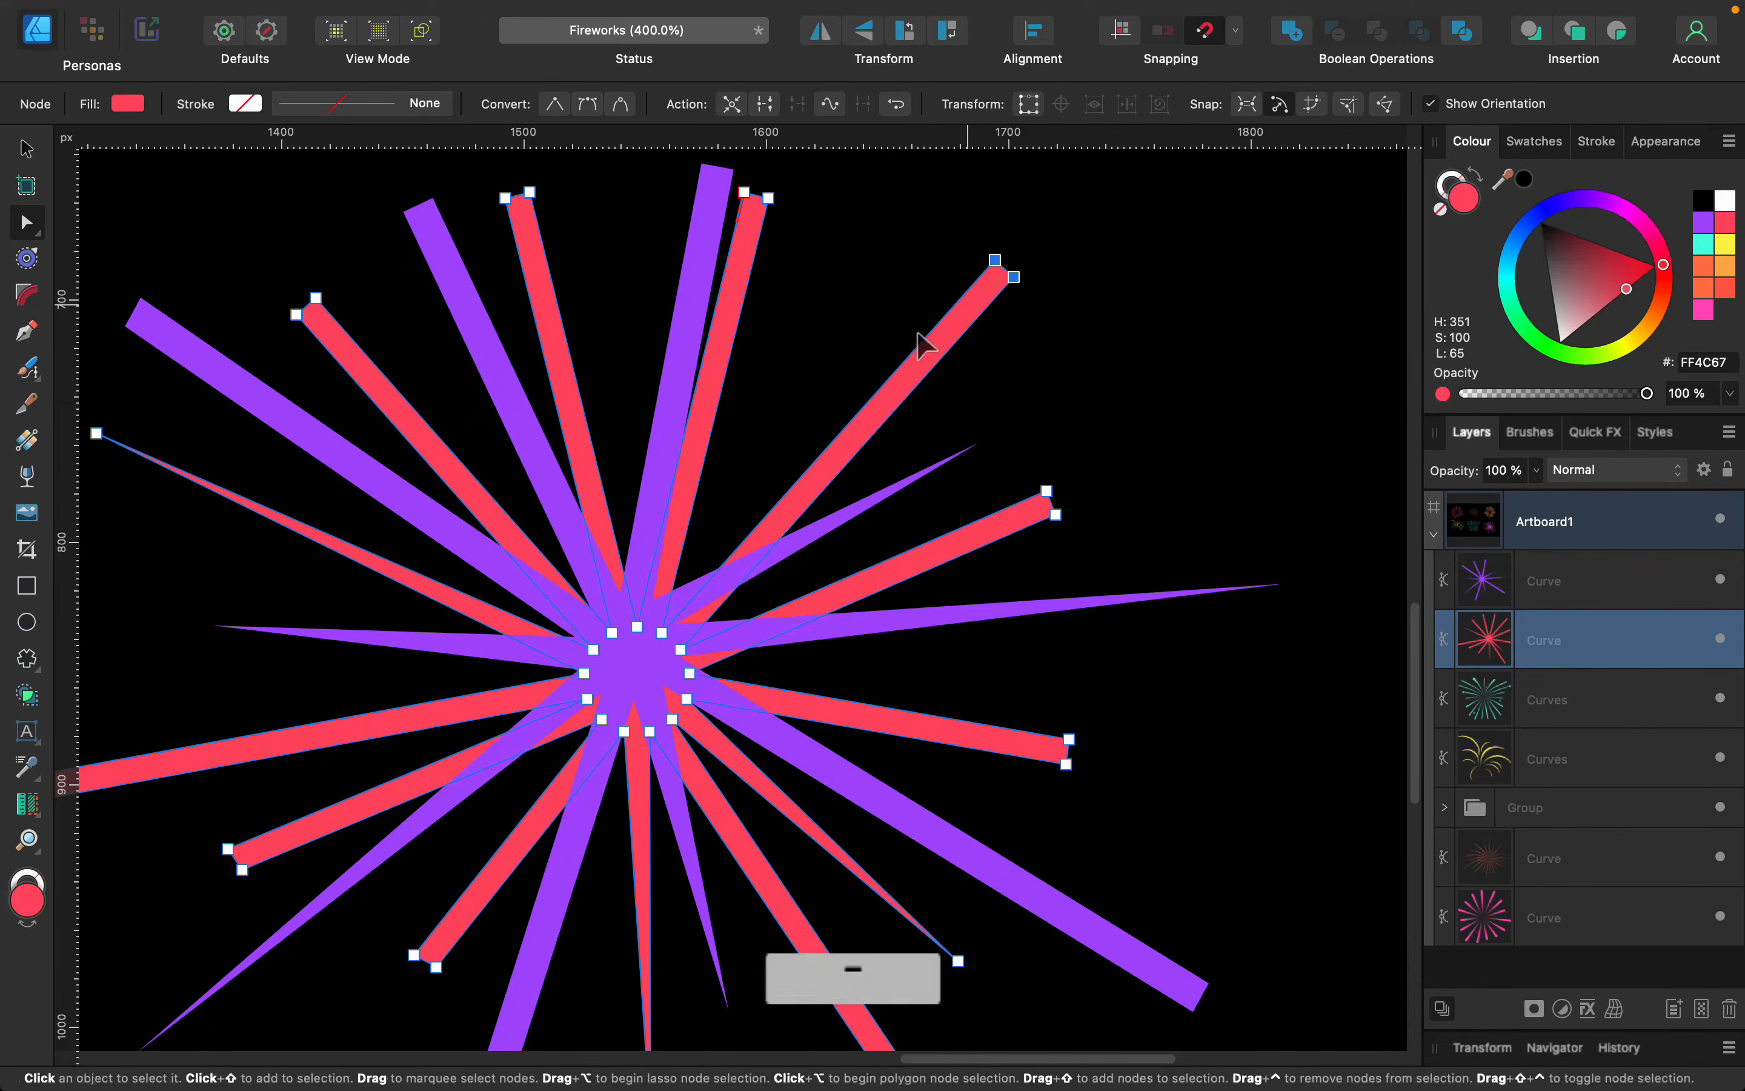
left_click_drag(906, 335, 963, 514)
left_click(801, 370)
key("BackSpace")
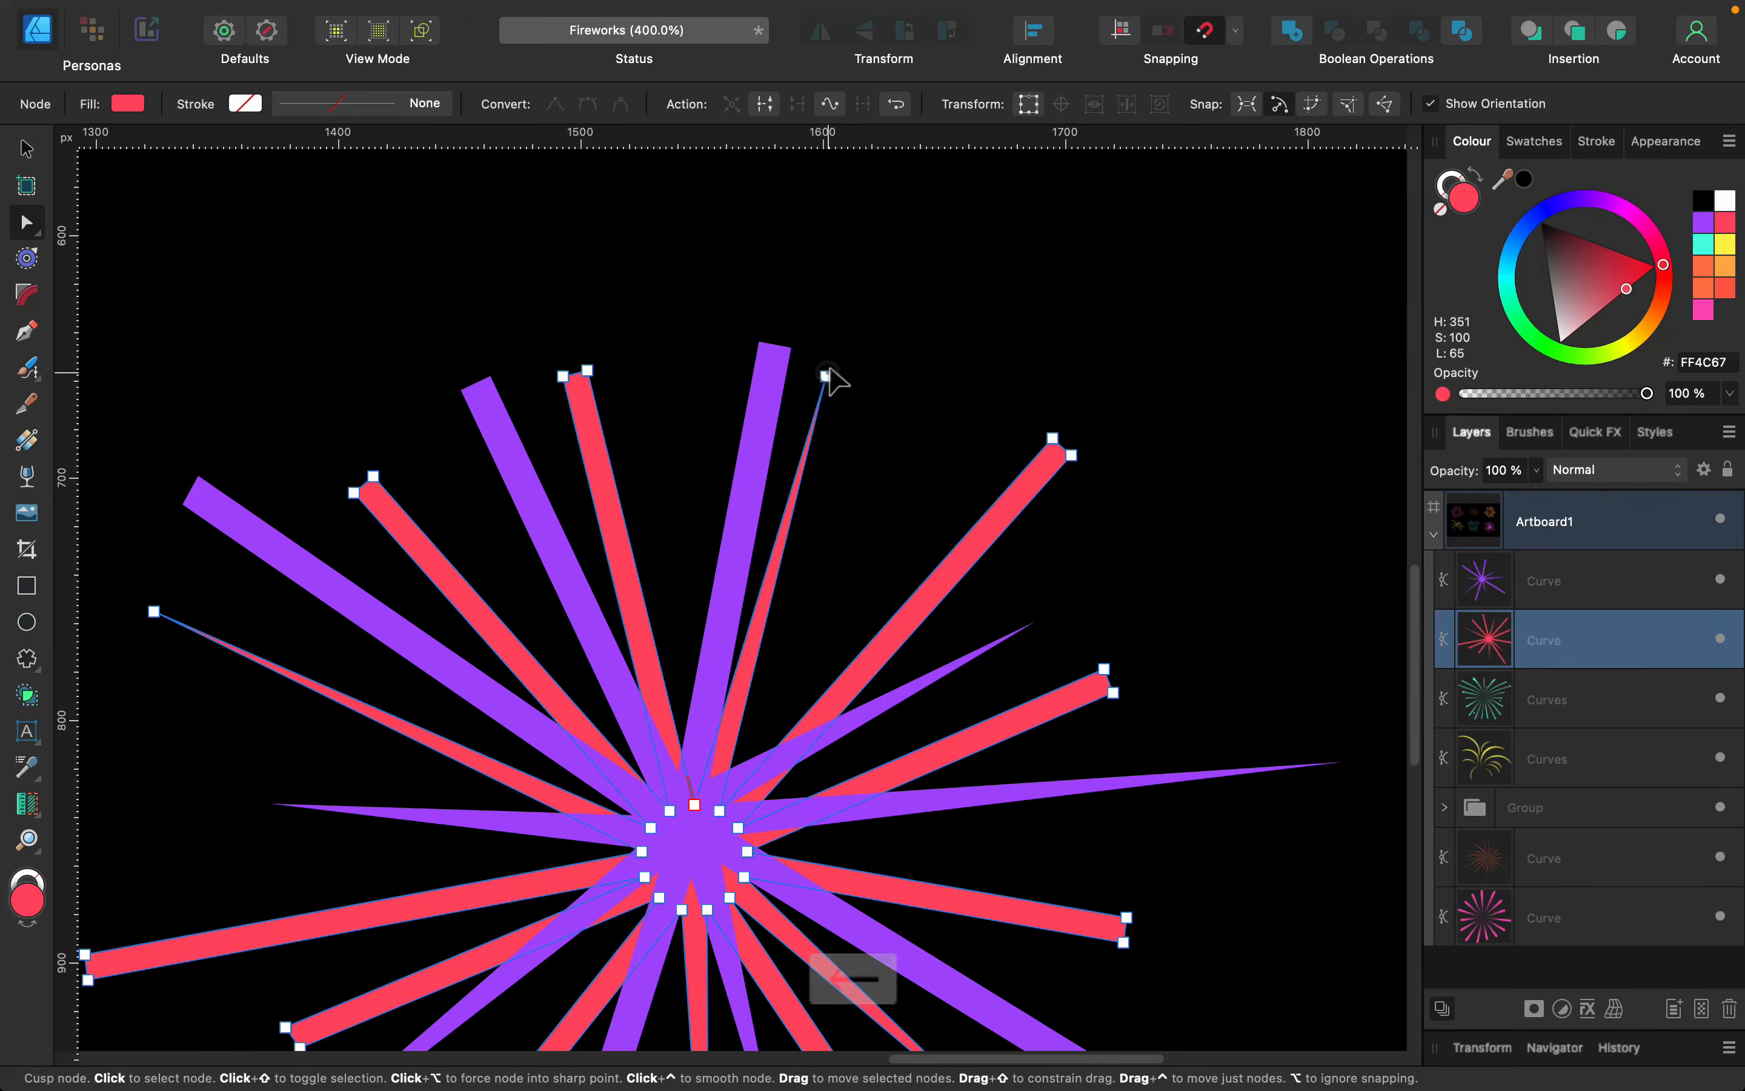
left_click_drag(825, 376, 936, 307)
Shorten the top purple ray while tilting it to the left, and taper the next upper-left purple ray to a single point
left_click(775, 362)
left_click_drag(714, 322, 758, 375)
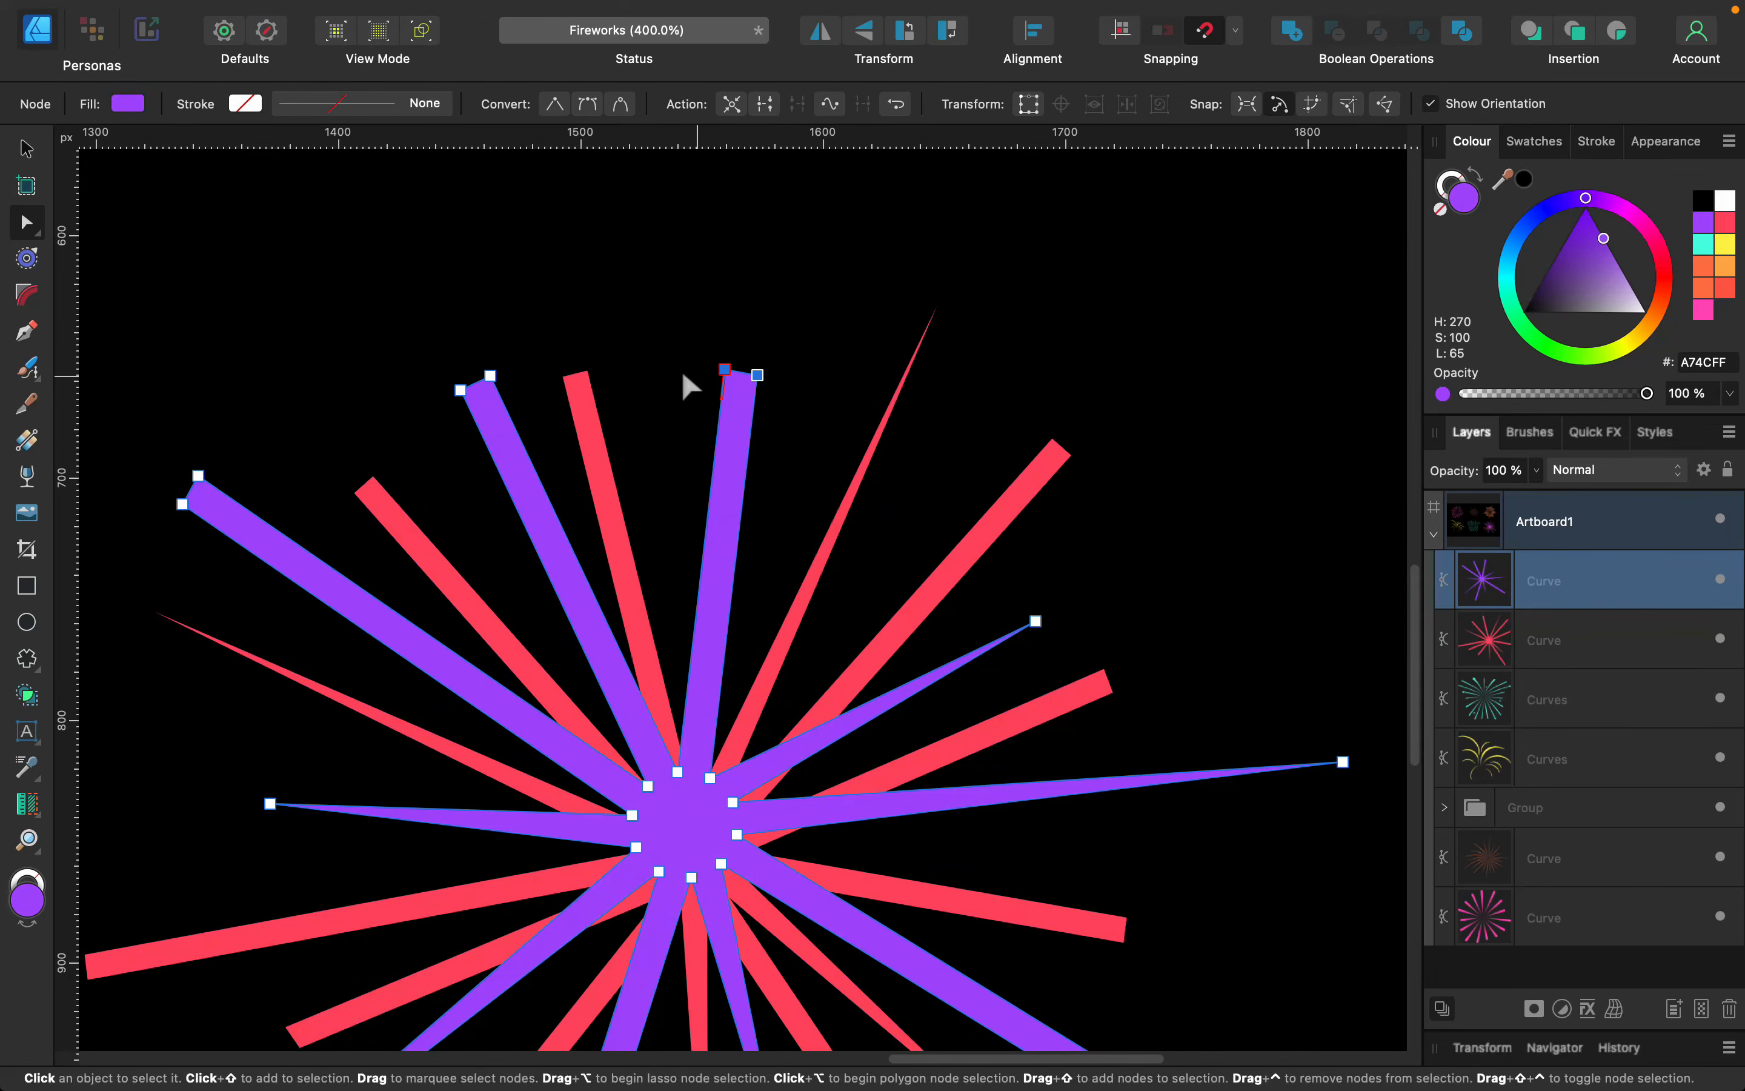
left_click(490, 375)
key("BackSpace")
Shorten the upper-left red ray by pulling its end towards the centre of the burst
left_click(382, 503)
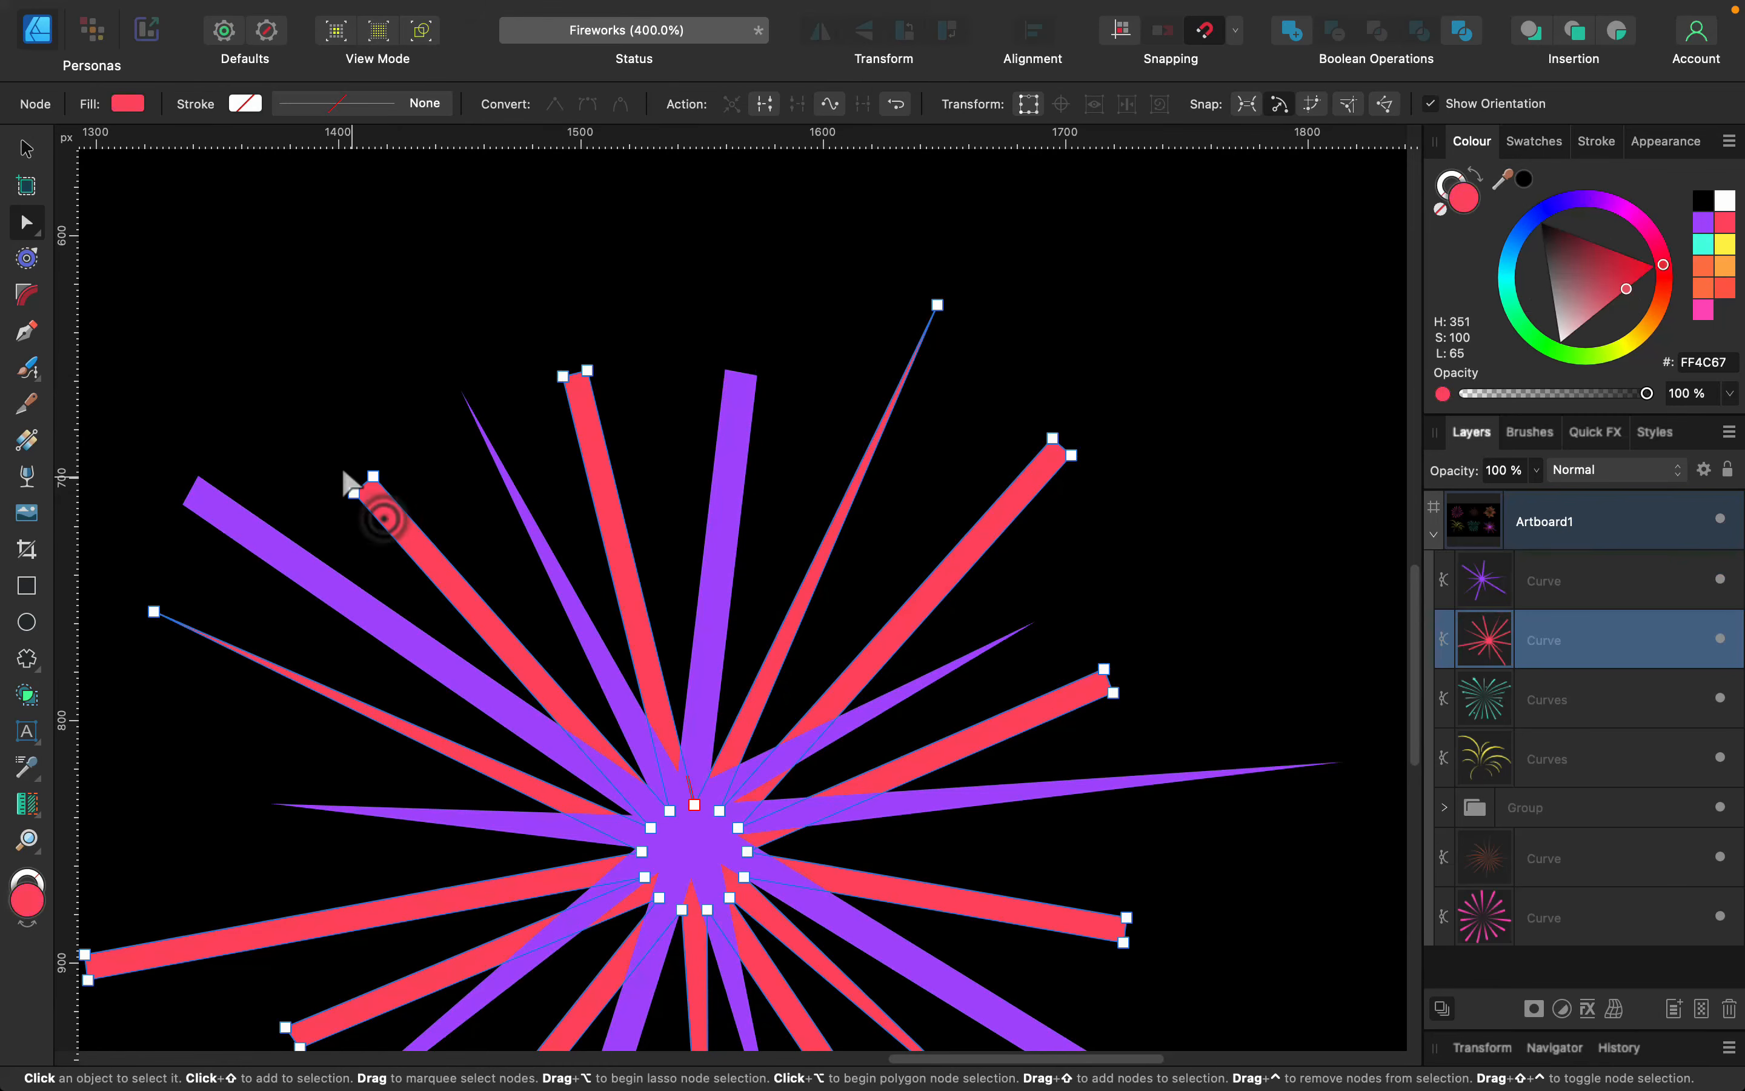
left_click_drag(306, 445, 422, 514)
left_click(379, 443)
Apply a Fish Eye warp to the purple and red curves together, lower its value and convert the warp to curves
key("super+minus")
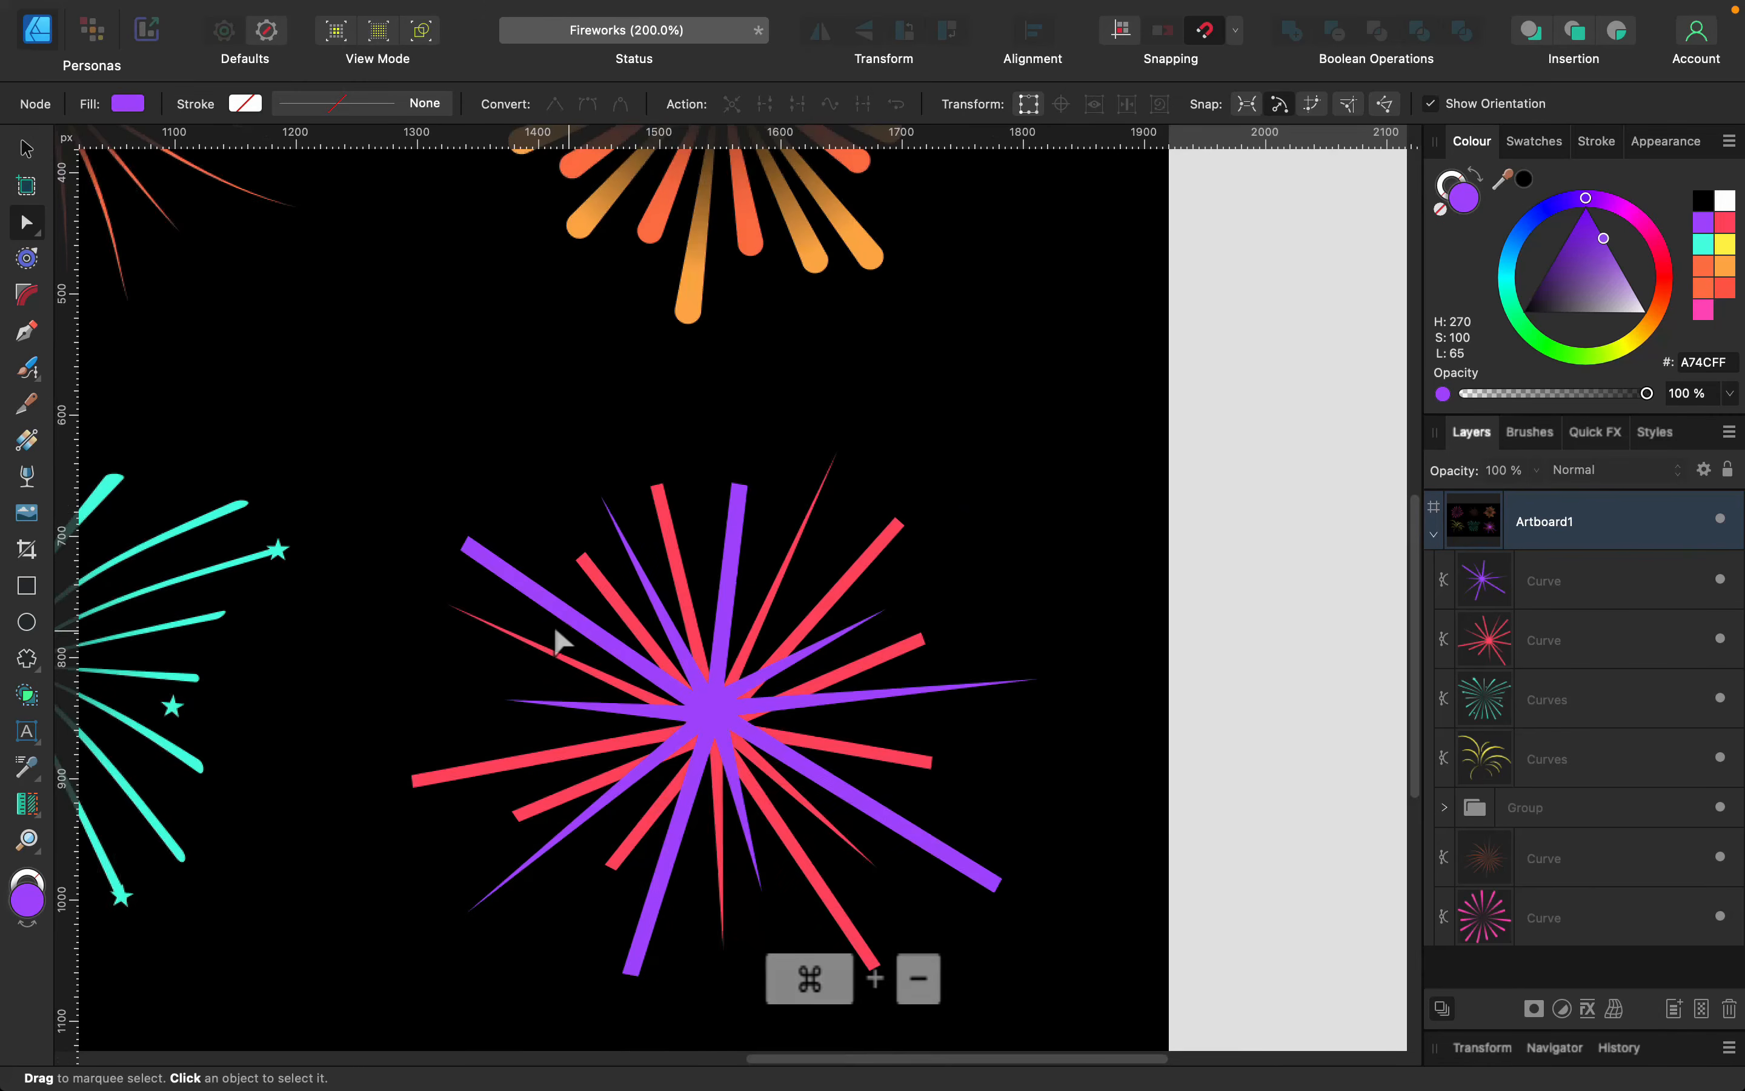
left_click(22, 149)
left_click_drag(1103, 383, 396, 1057)
left_click(1613, 1009)
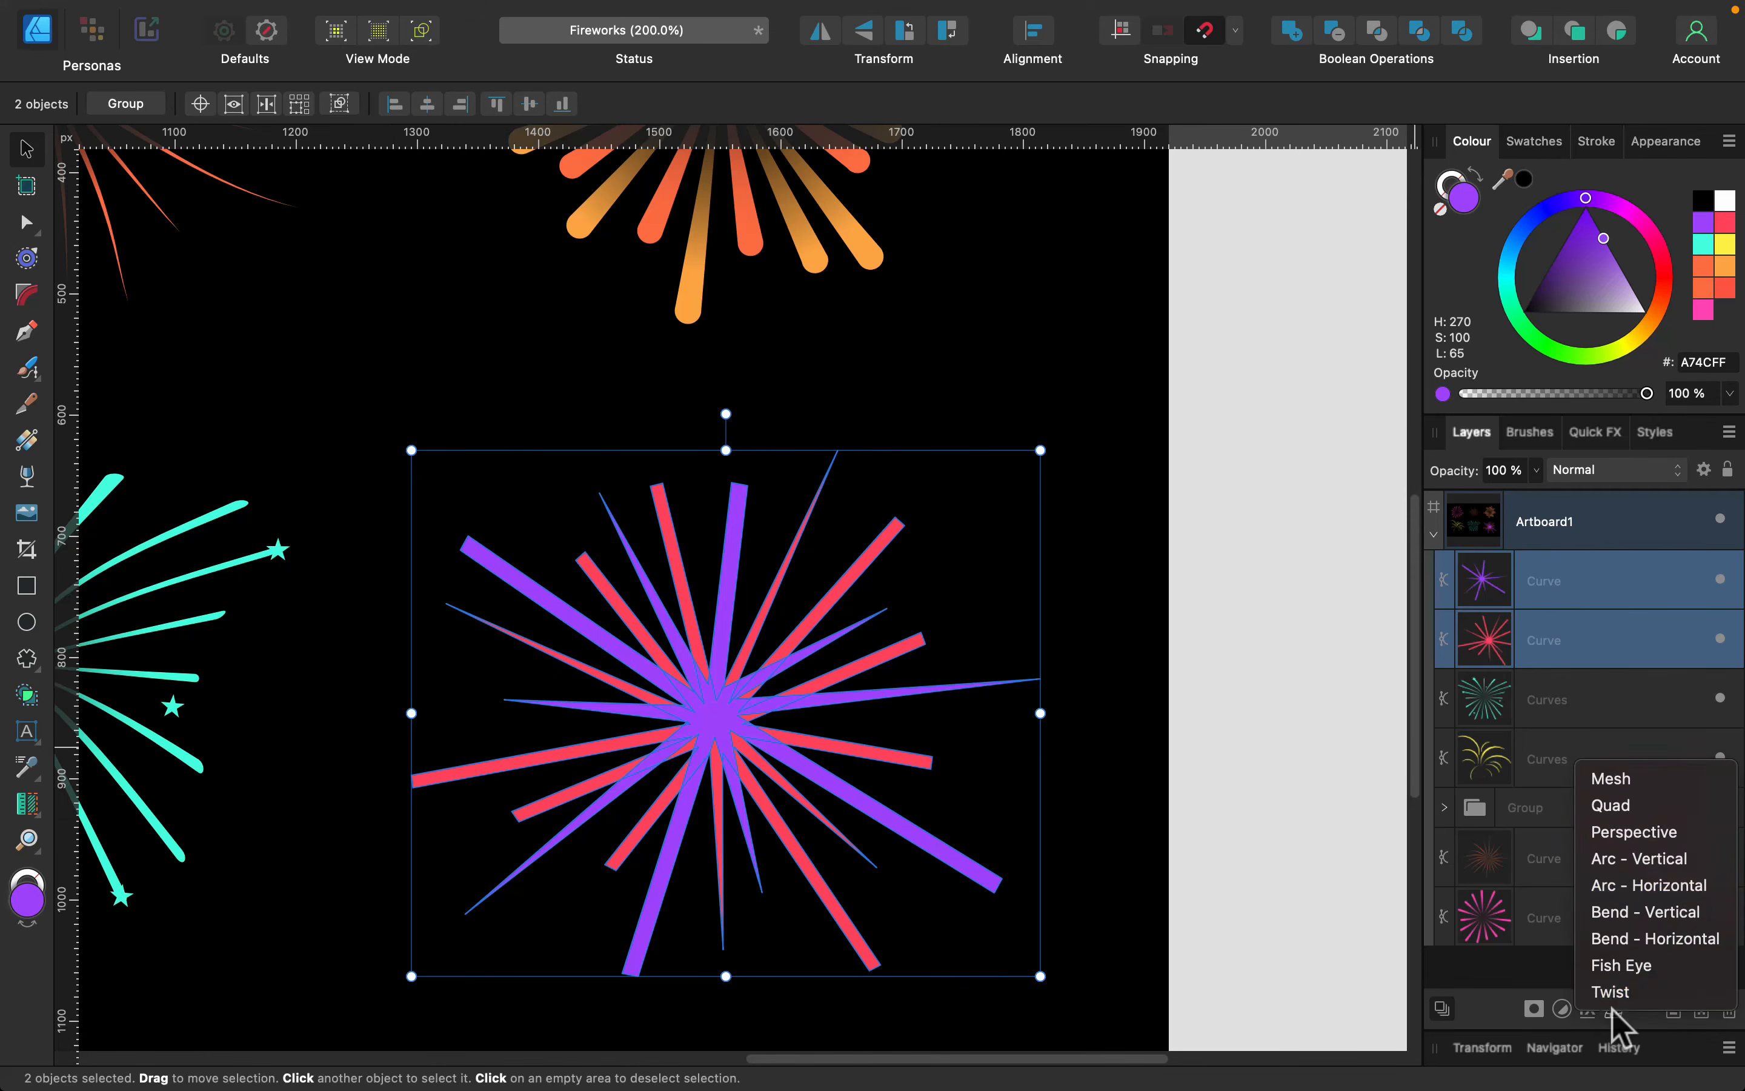
left_click(1631, 962)
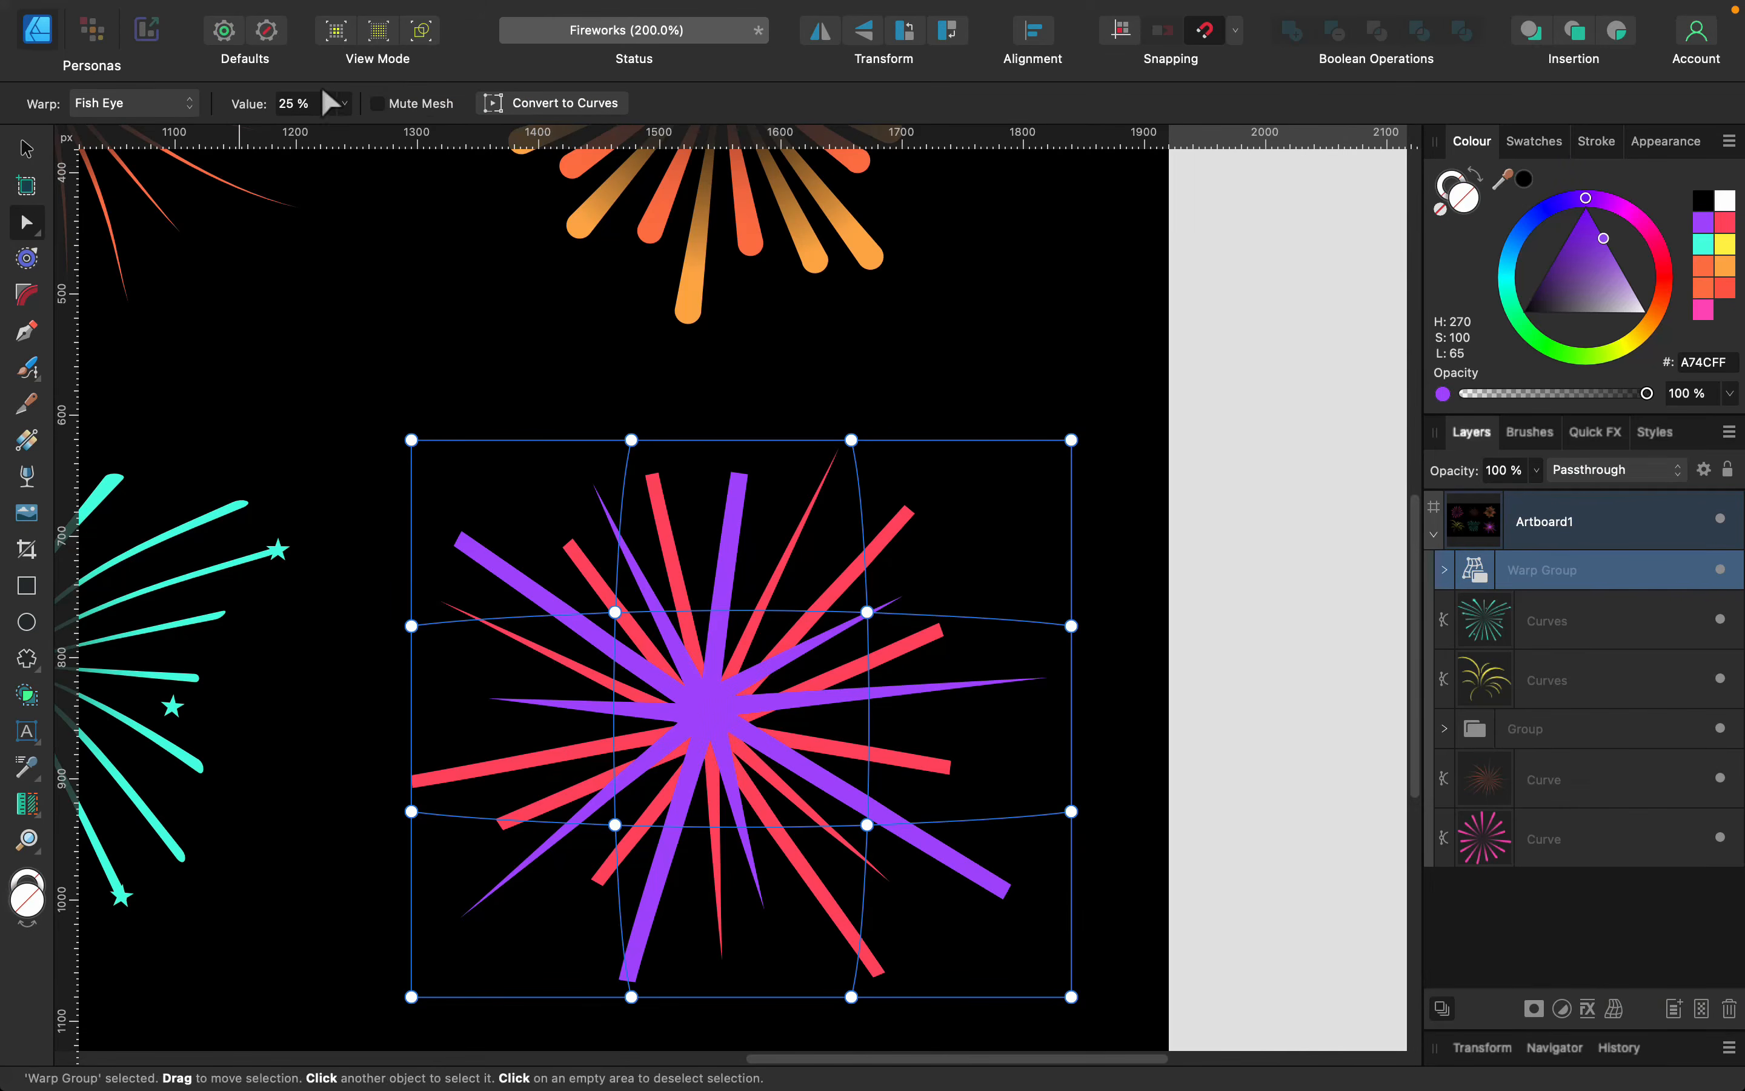
left_click_drag(341, 129, 304, 168)
key("super+Return")
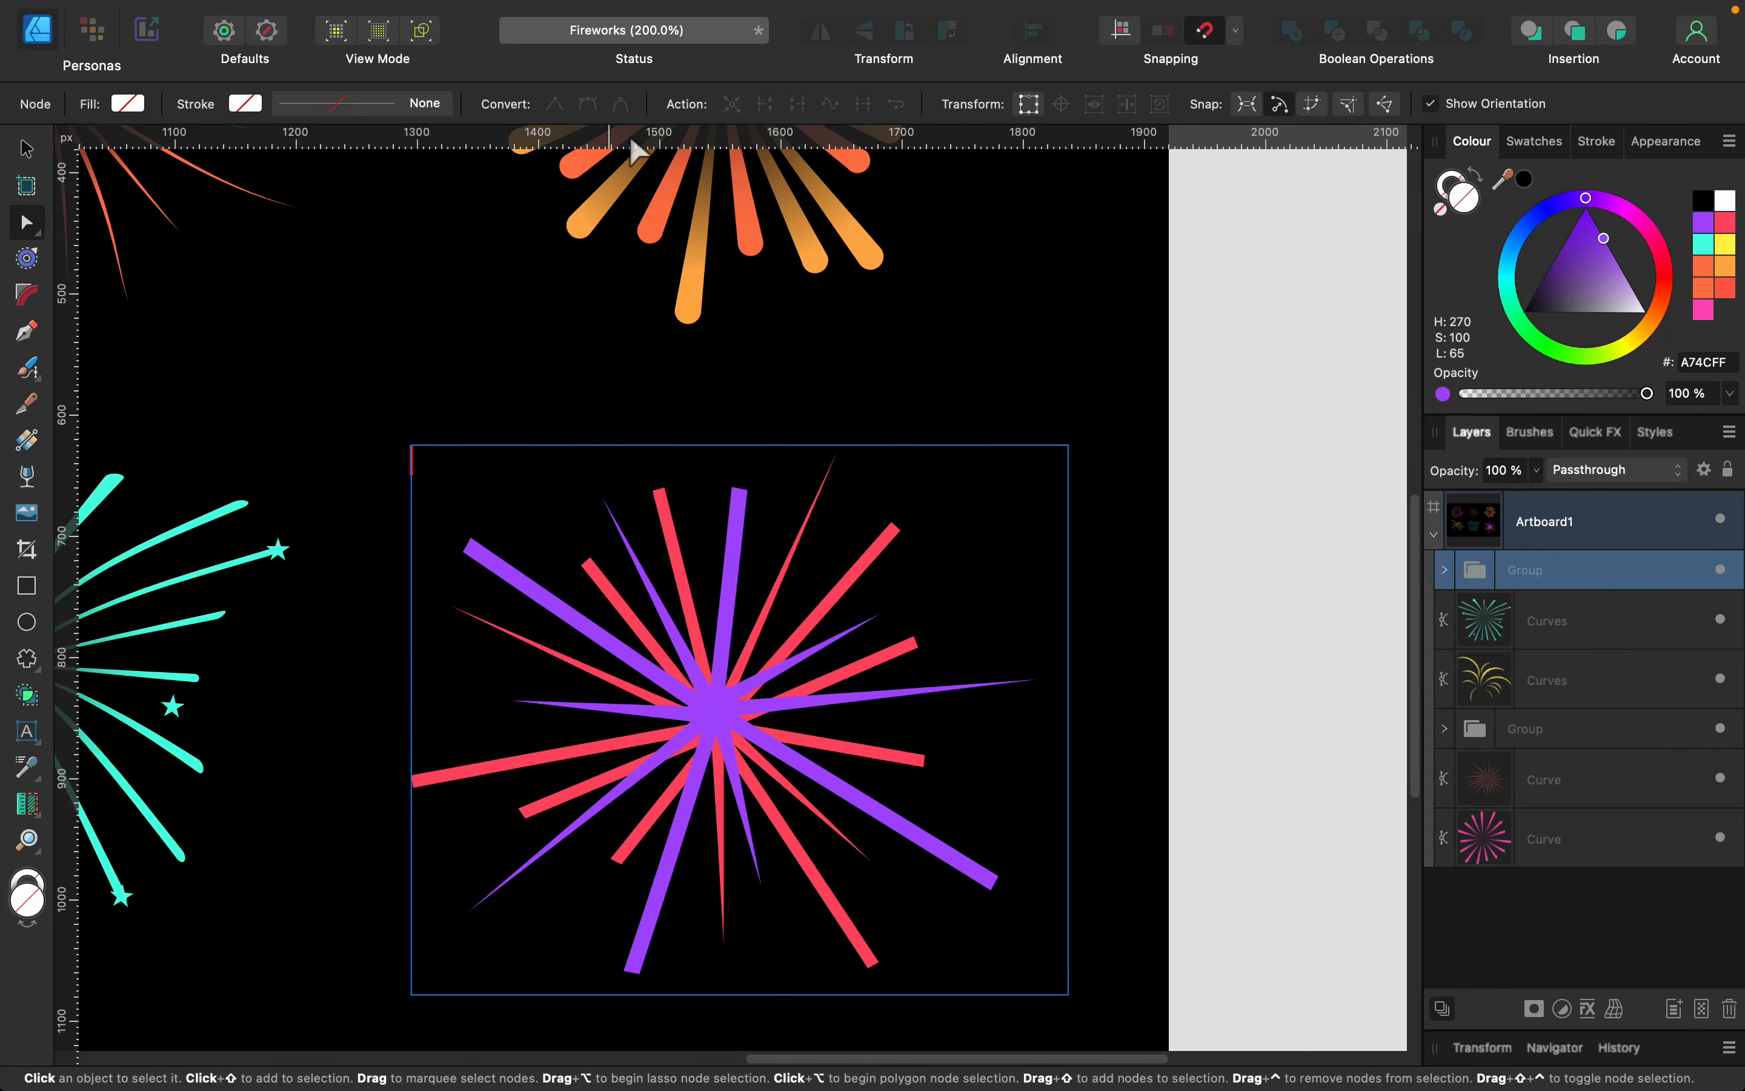
Examine the purple and red curves inside the converted burst group
left_click(1445, 569)
left_click(1596, 621)
left_click(1611, 686, "shift")
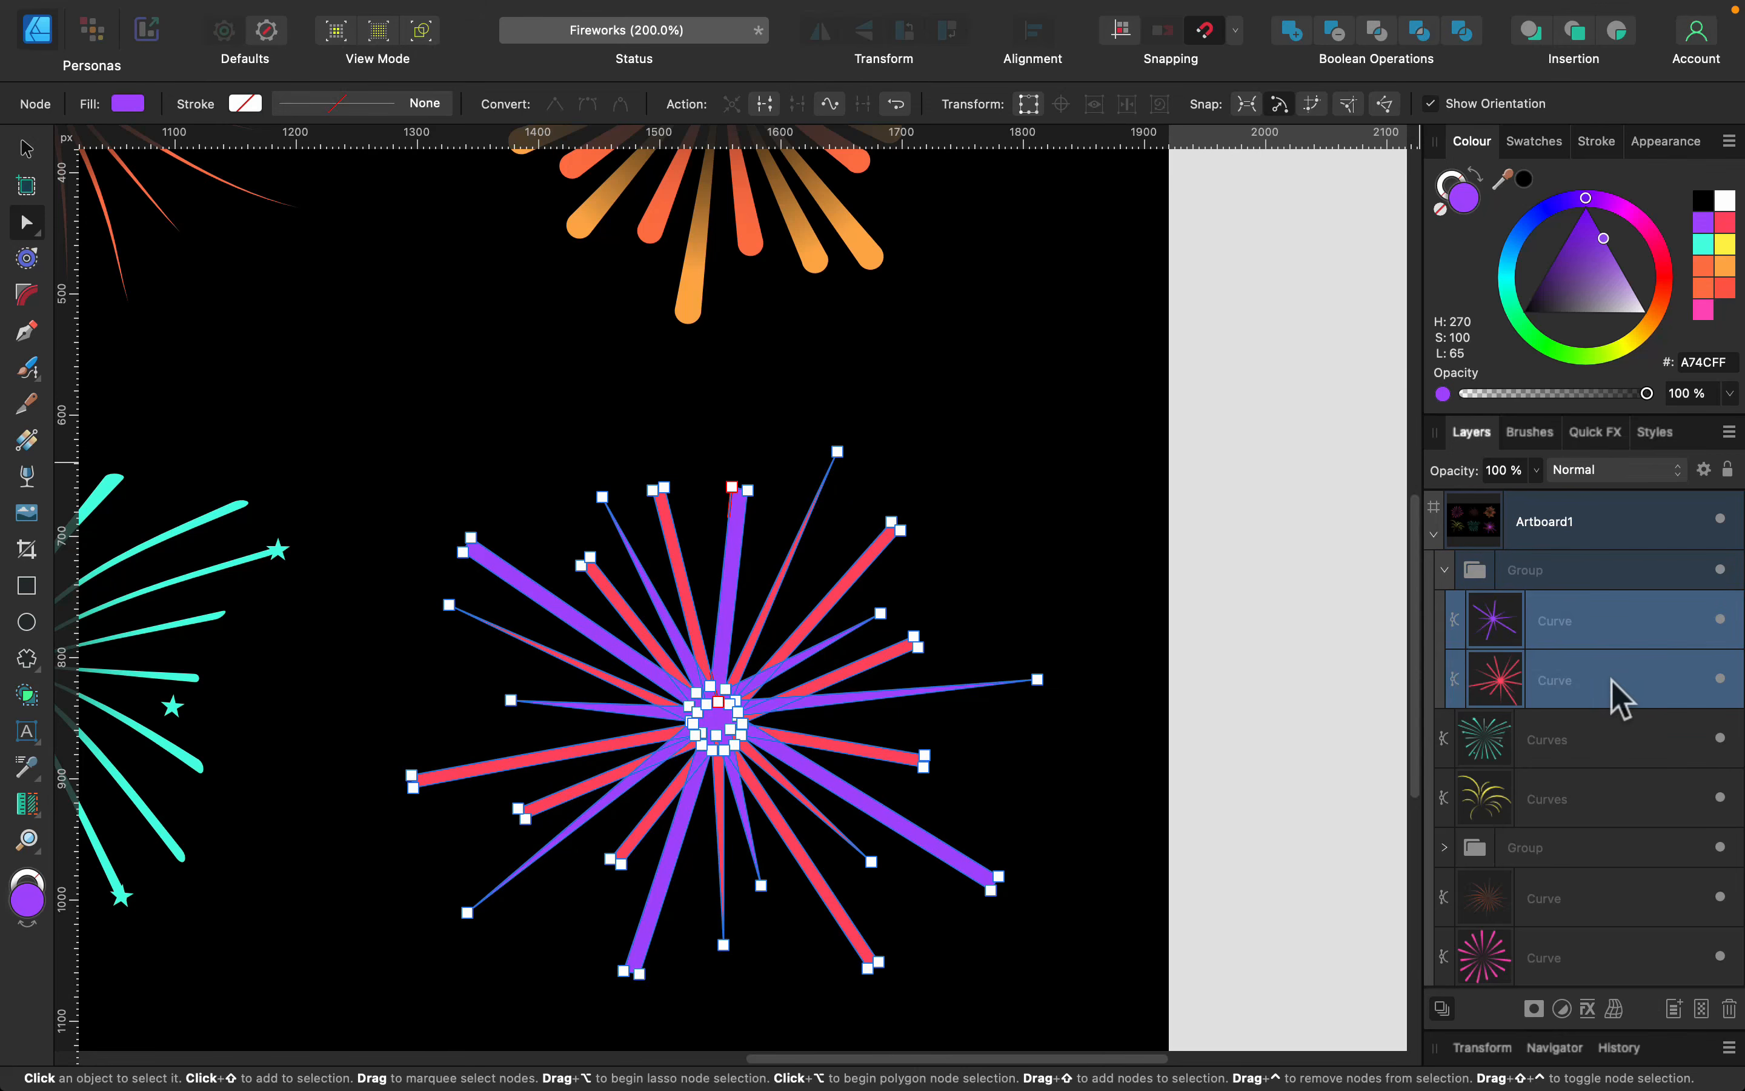
left_click(1442, 570)
Give the purple and red group a radial transparency from its centre outward, with the rays fading towards the centre
left_click(1562, 573)
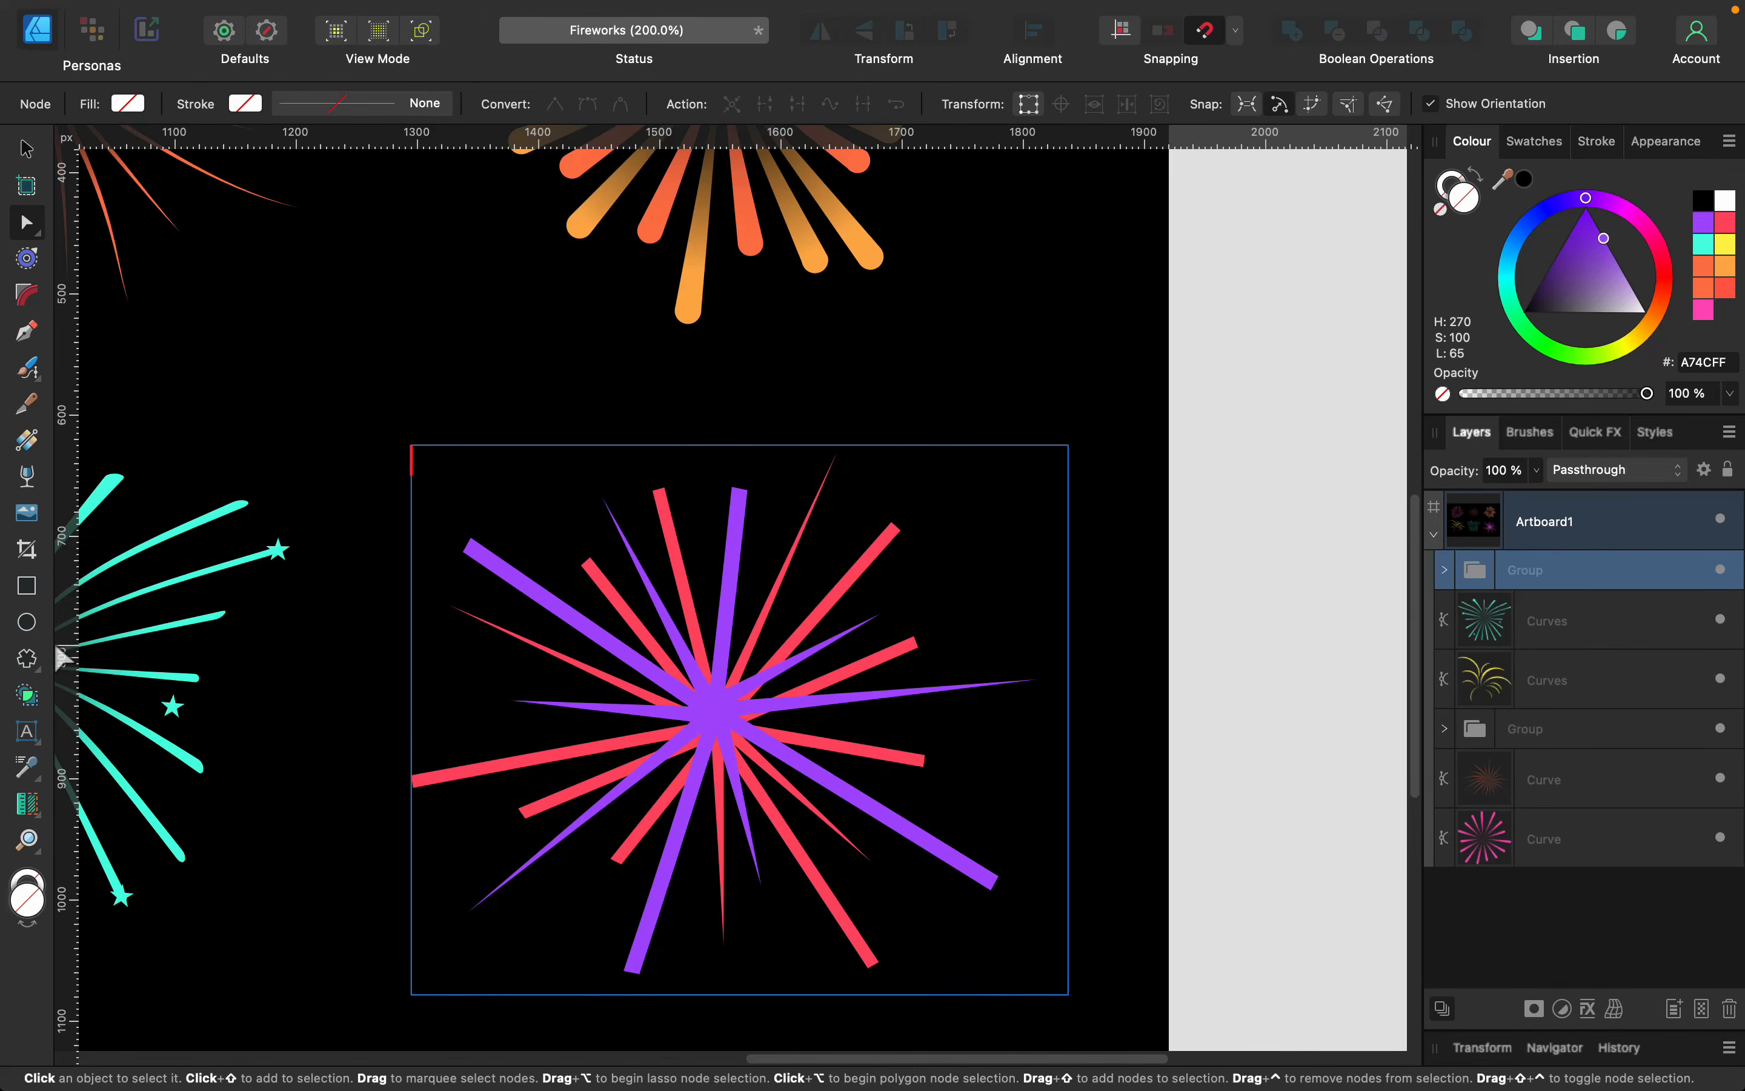
left_click(26, 476)
left_click_drag(648, 678, 855, 679)
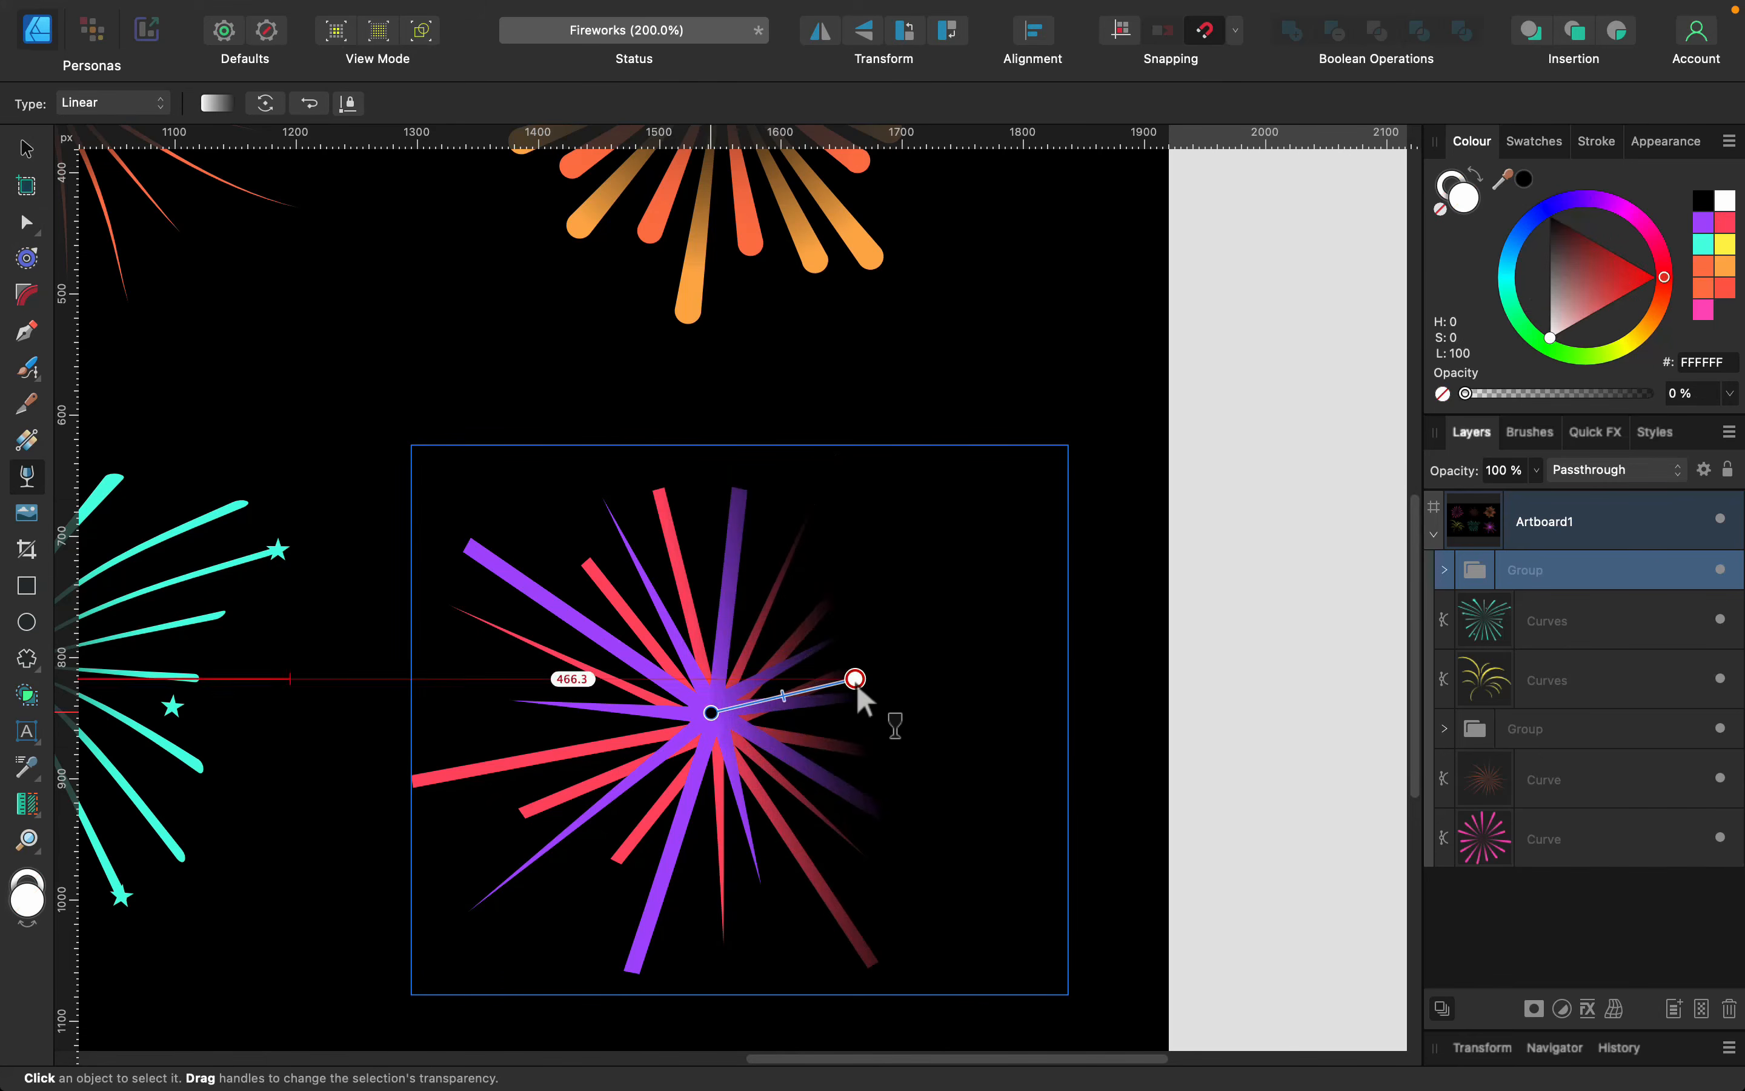
left_click(112, 102)
left_click(83, 132)
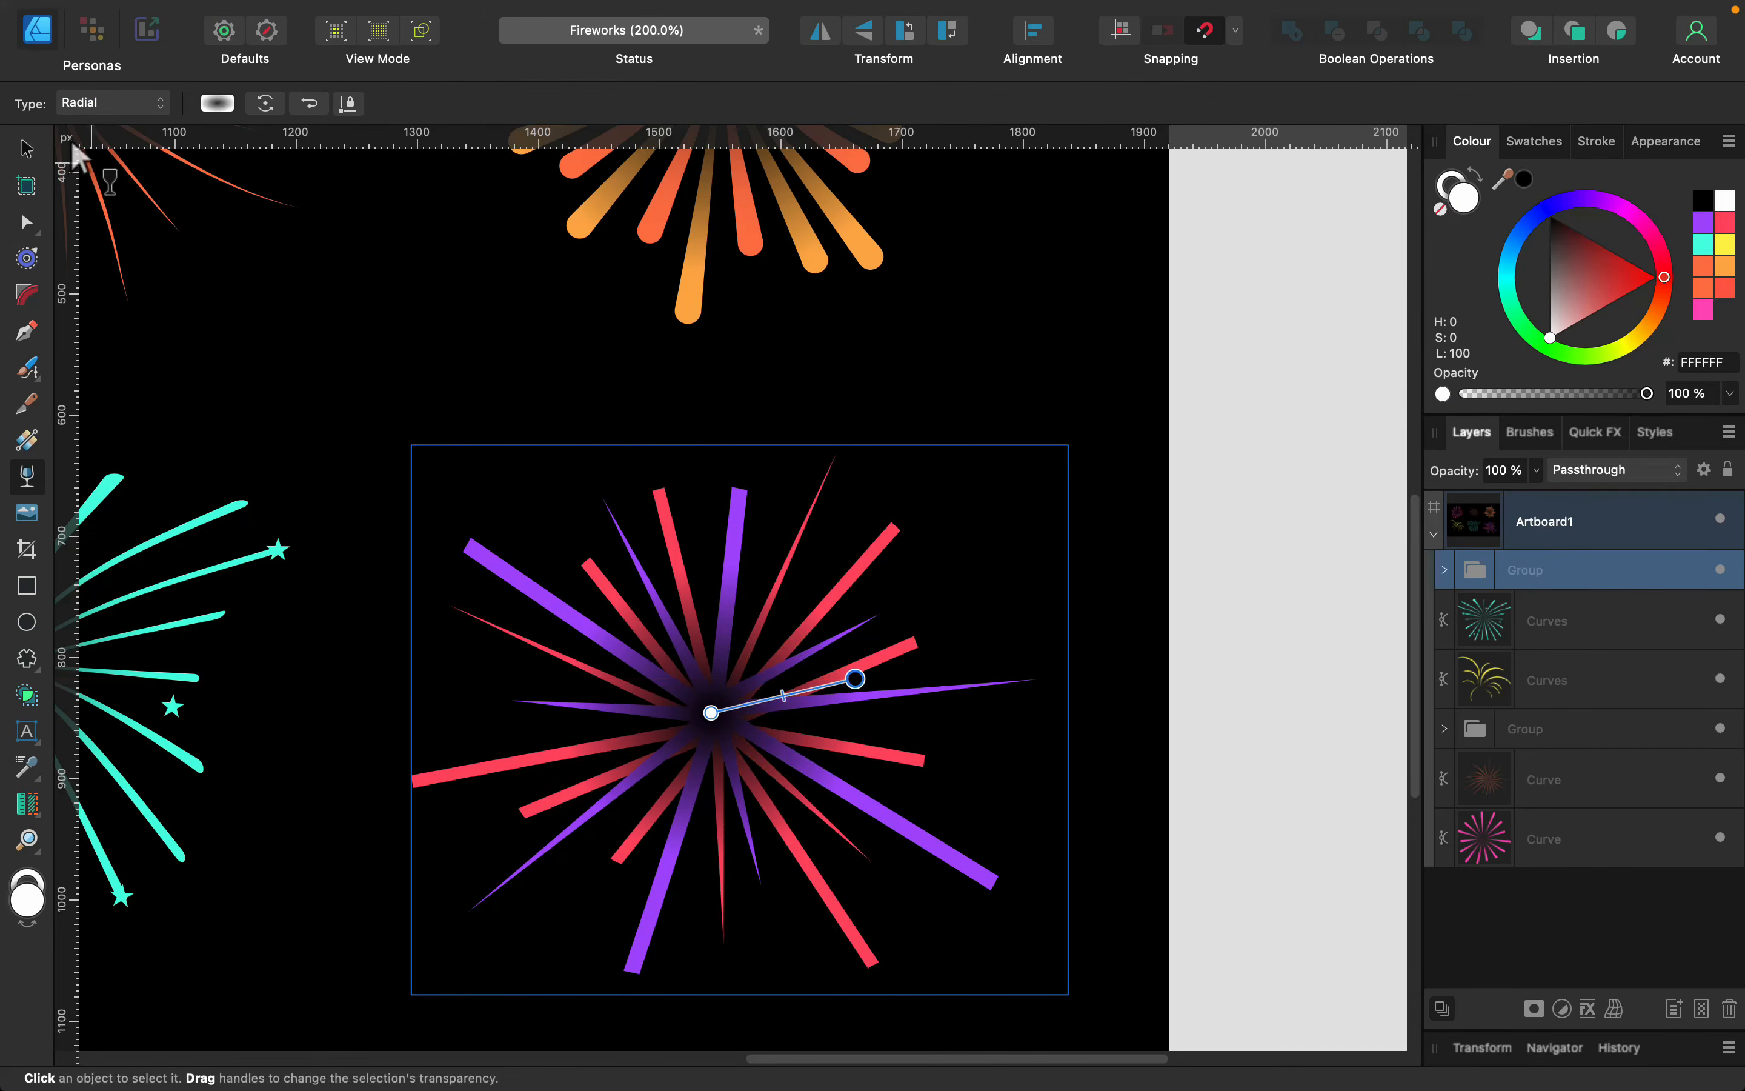
Move the purple and red burst slightly so it lines up with the other two bursts in the lower row
left_click(21, 141)
left_click(407, 304)
left_click(780, 701)
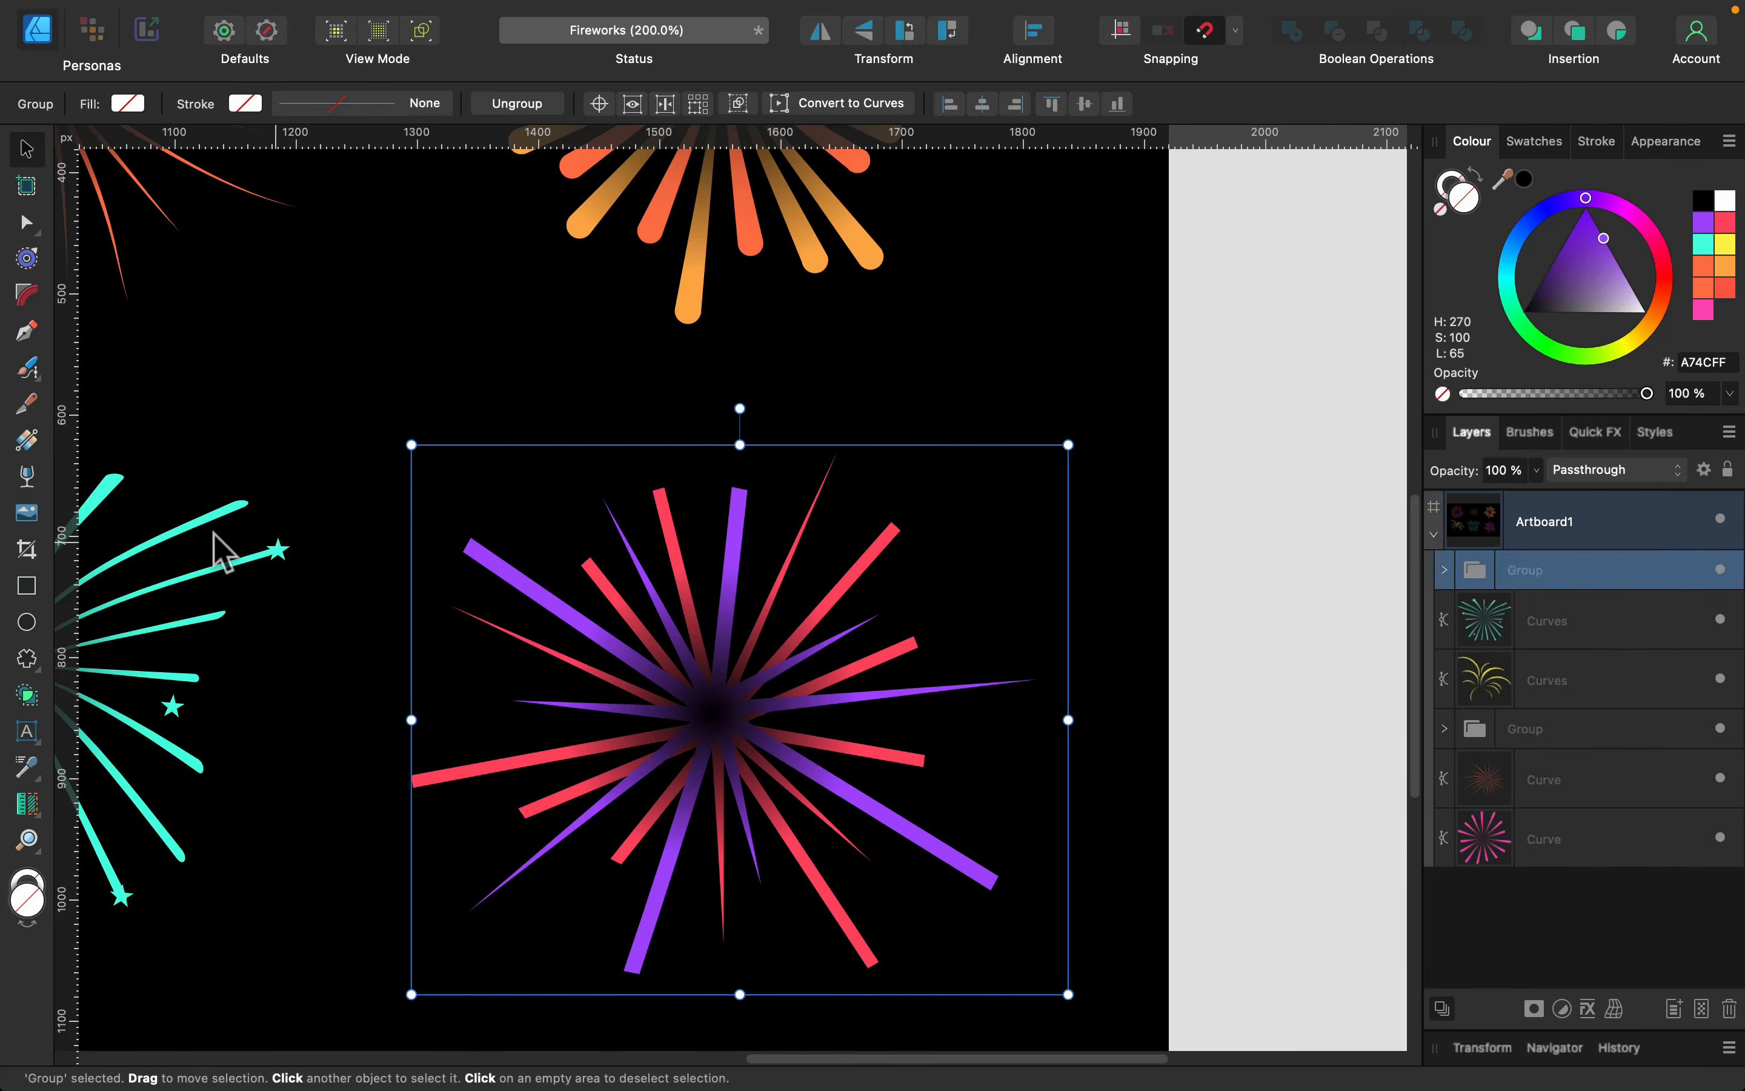
left_click(1347, 607)
key("super+minus")
key("space")
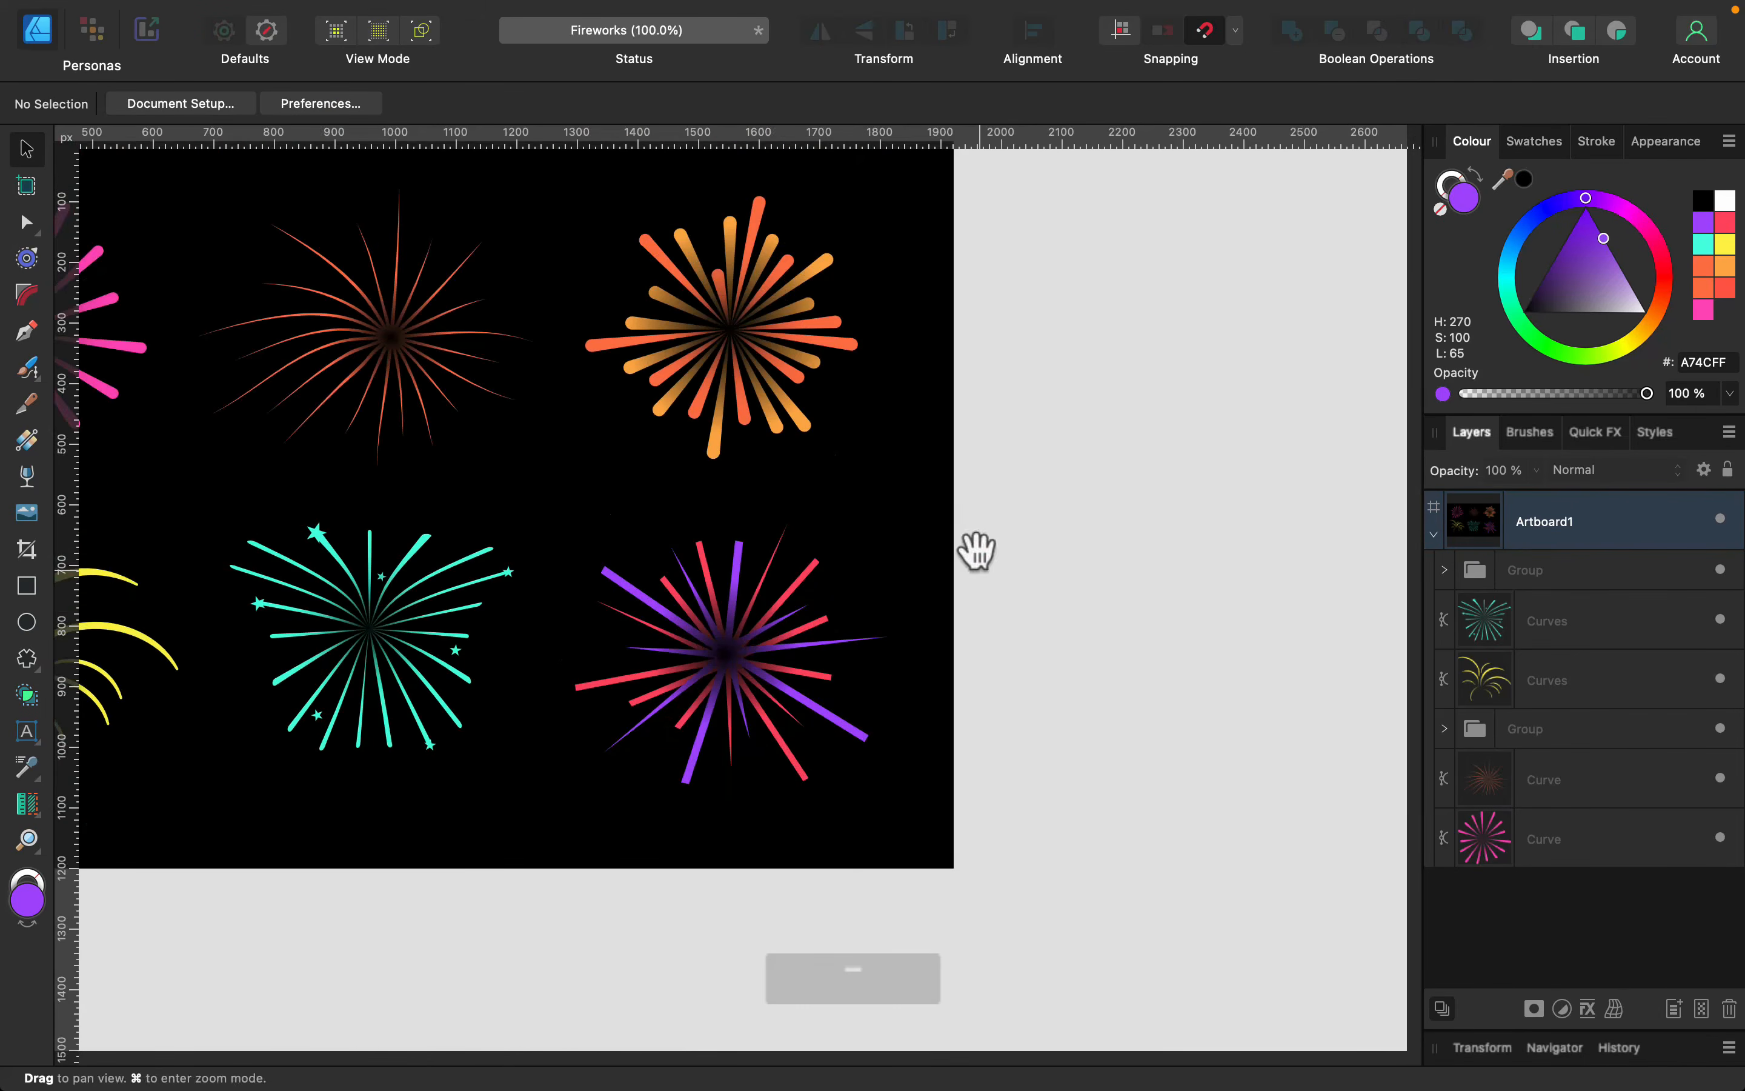
left_click_drag(977, 553, 1318, 576)
mouse_move(1100, 658)
left_mouse_down()
mouse_move(1098, 693)
mouse_move(1084, 689)
left_mouse_up()
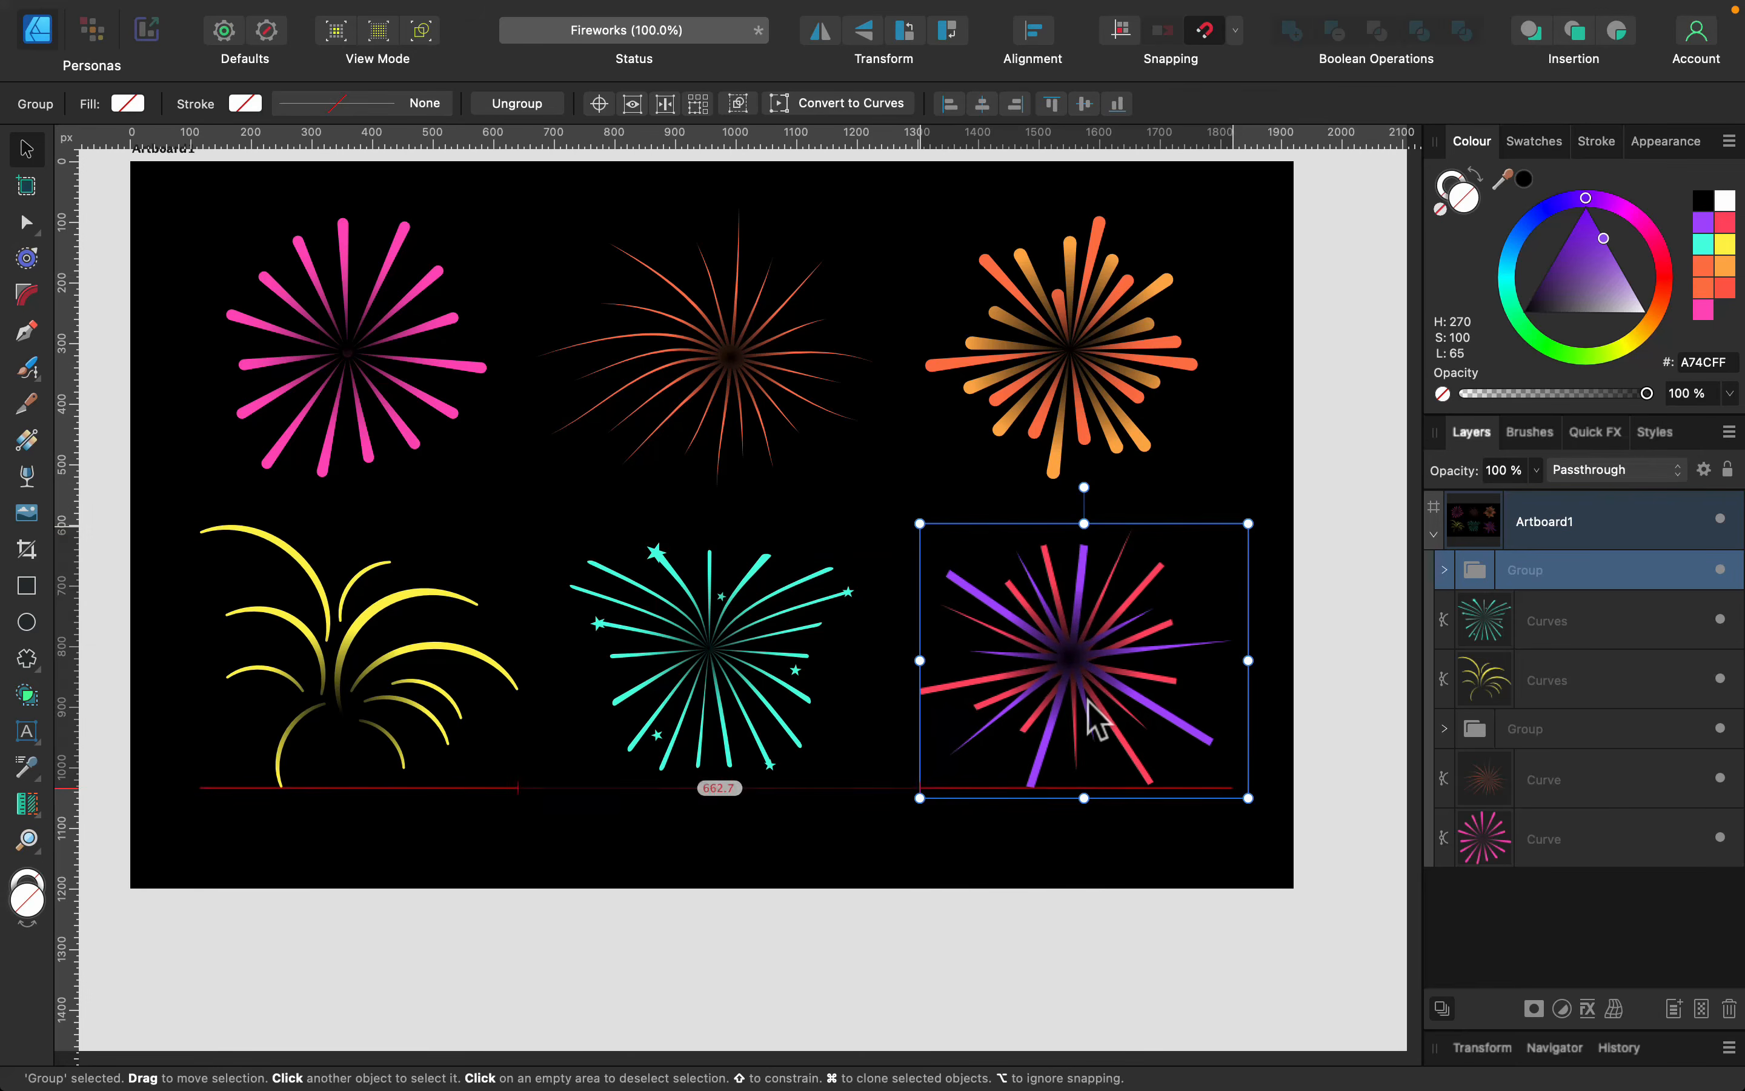
Try to align the three bursts of the lower row with one another
key("super+minus")
left_click_drag(1251, 510, 202, 829)
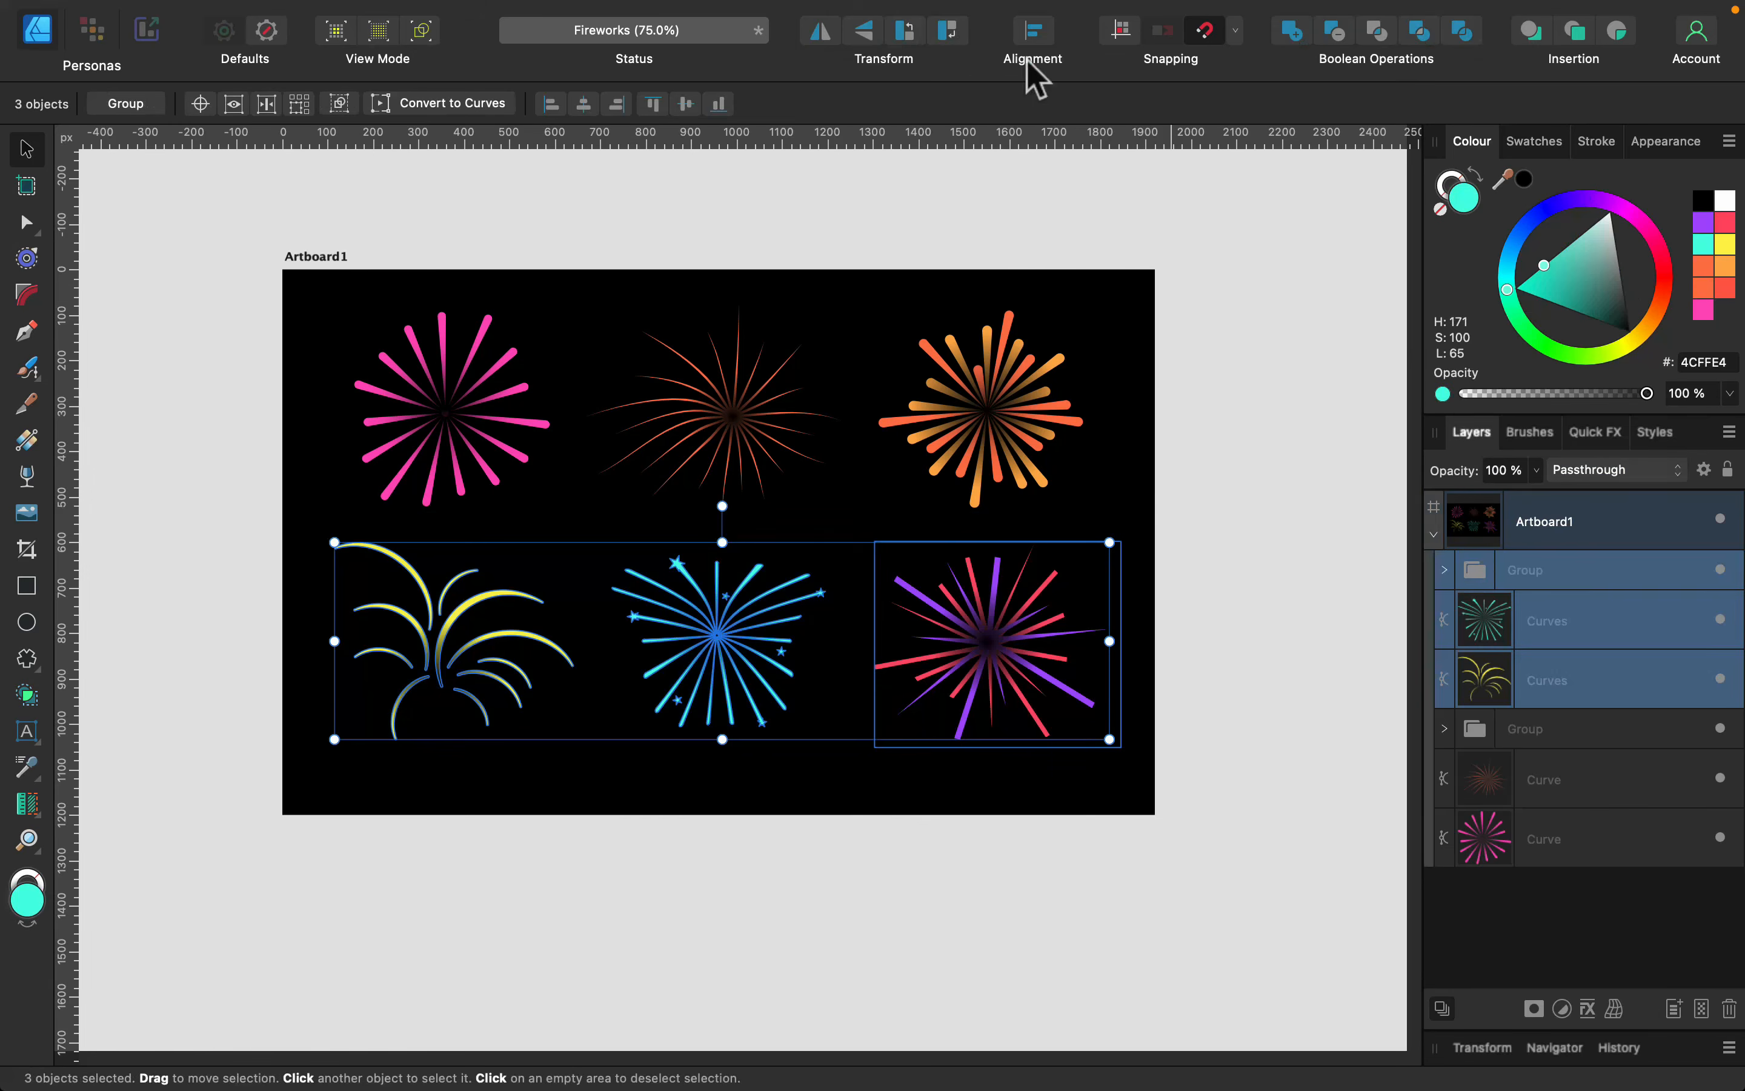
left_click(1033, 51)
left_click(1077, 260)
left_click(1224, 516)
Move the three lower bursts slightly down, and shift all six bursts down to centre them on the artboard
left_click_drag(1279, 511, 289, 750)
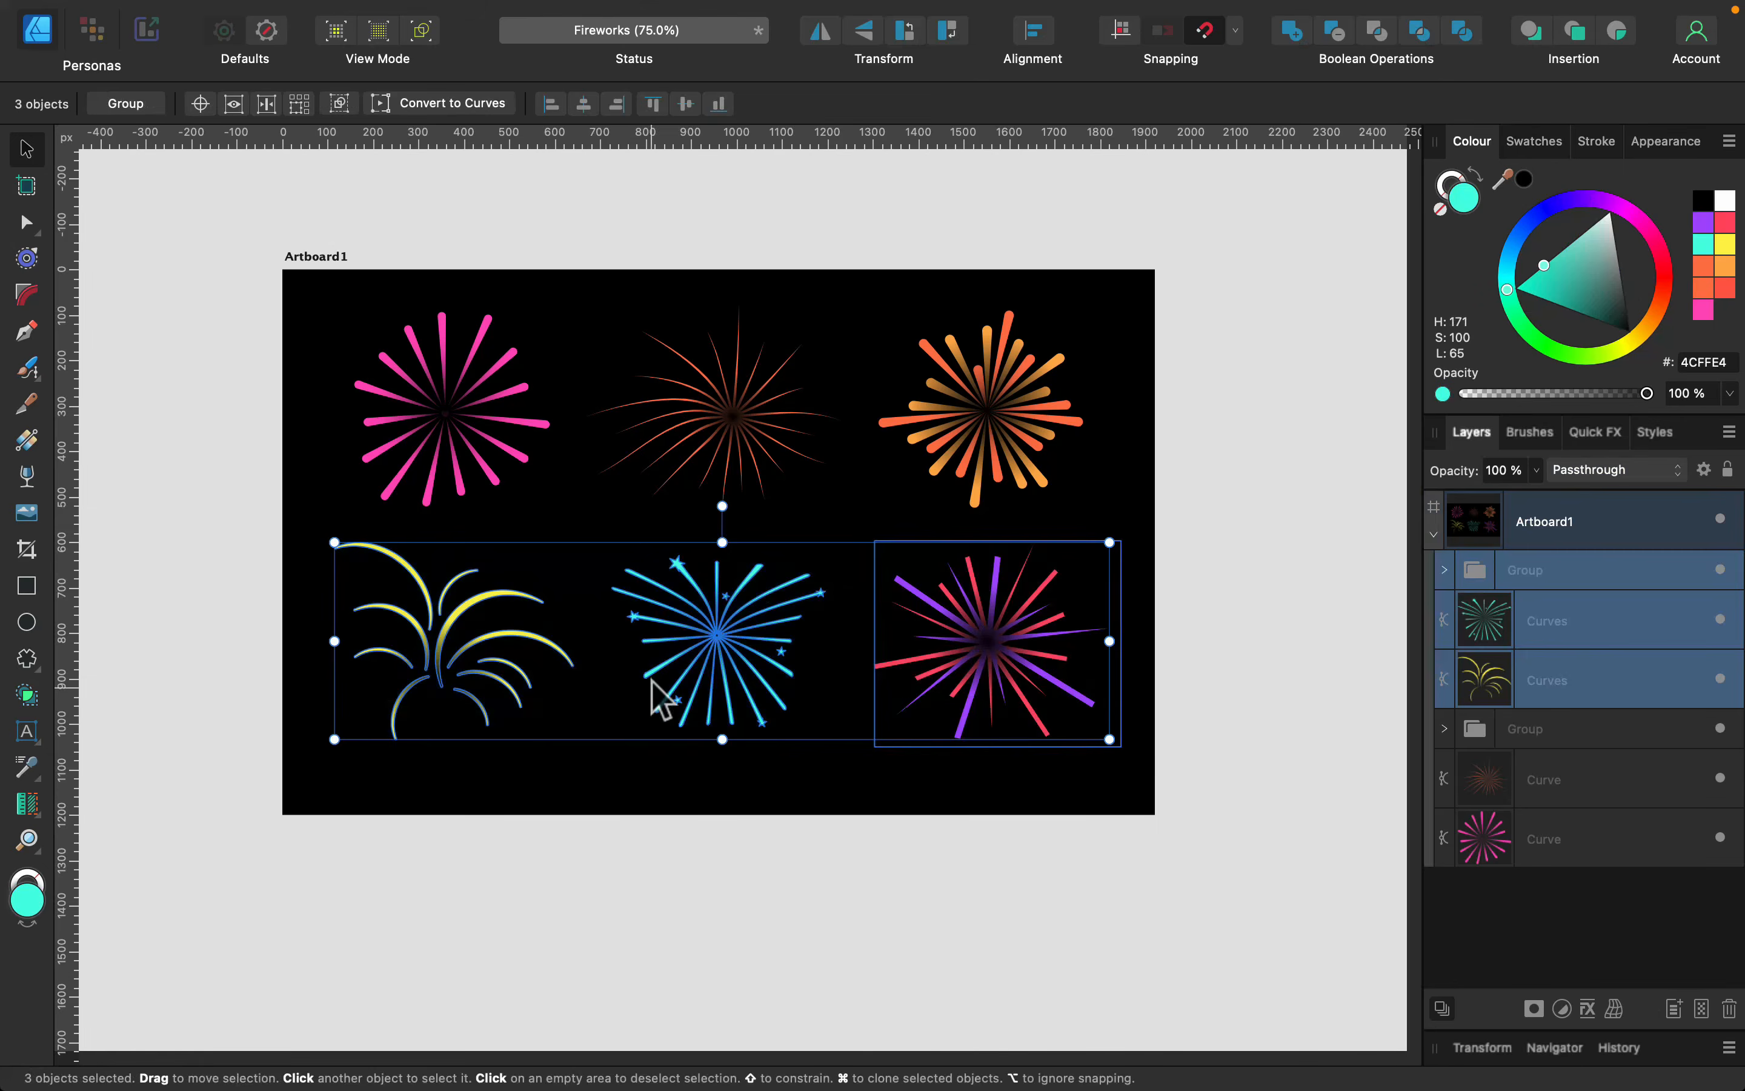
left_click_drag(743, 651, 739, 659)
left_click_drag(1274, 234, 310, 916)
left_click_drag(997, 683, 1015, 701)
left_click(1274, 546)
key("super+0")
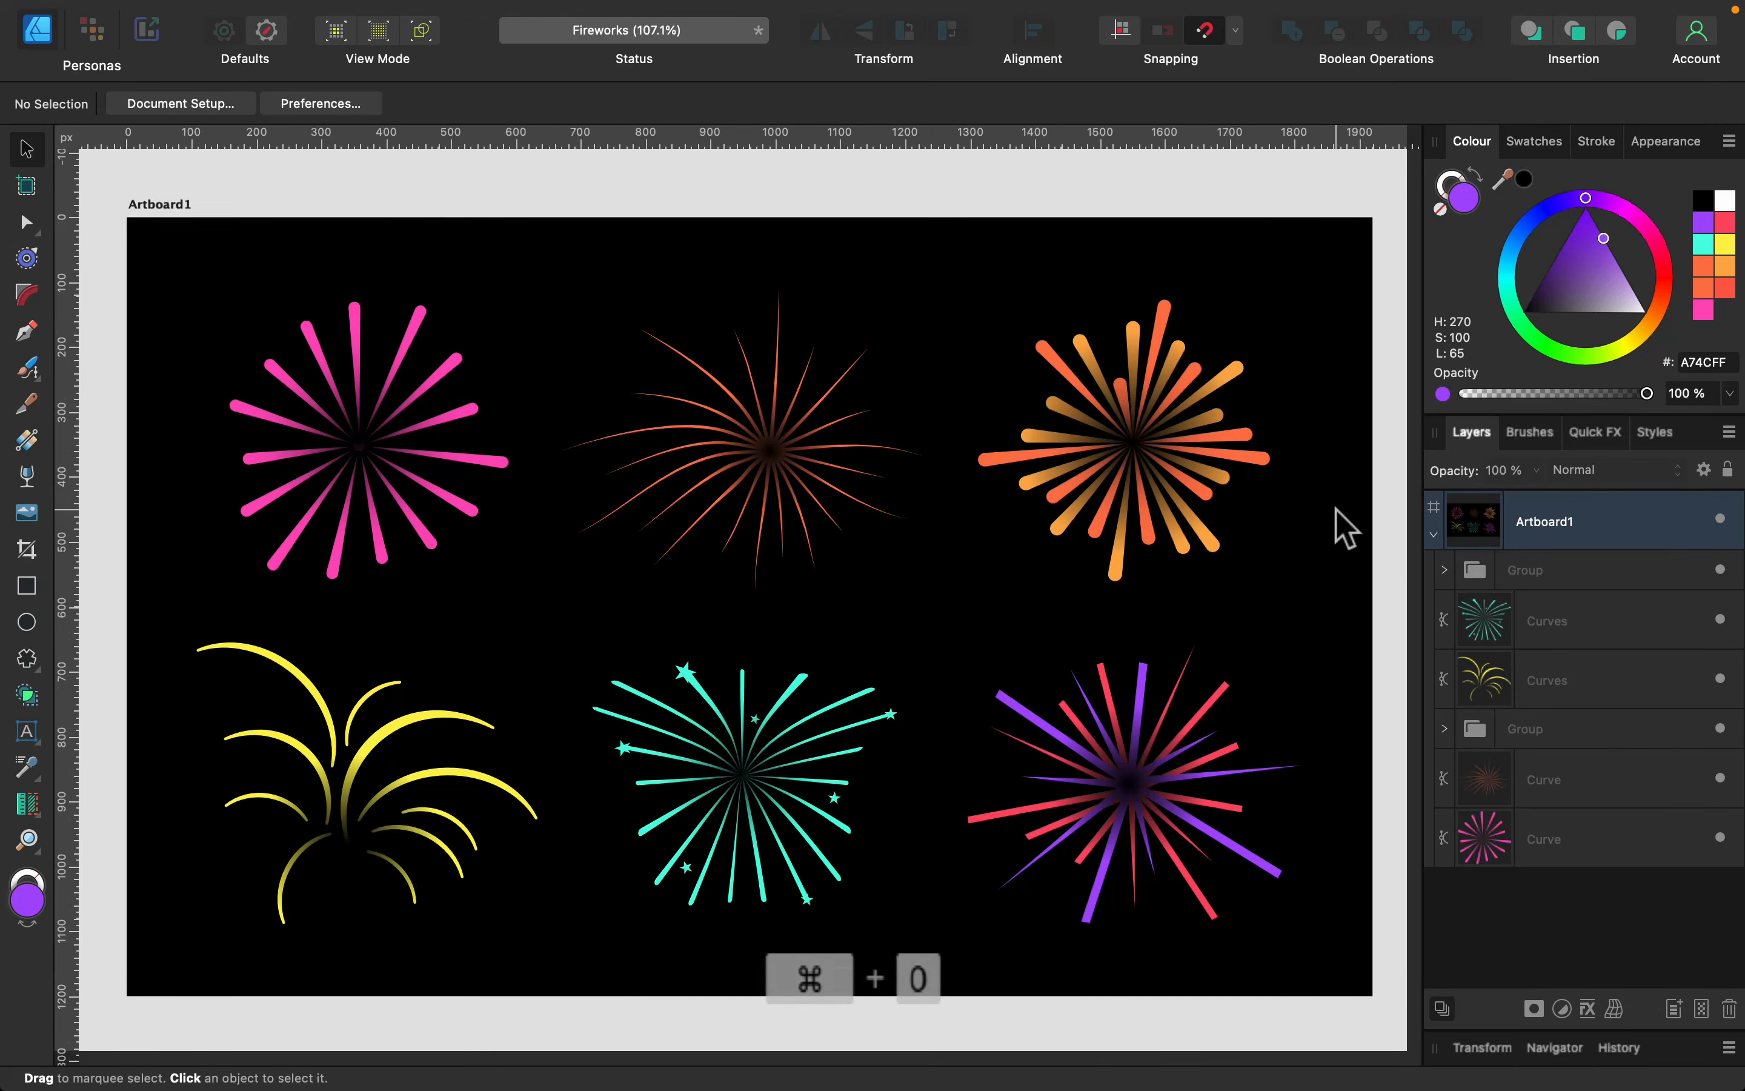
Show the document's asset library and delete the snowflake subcategory from the Winter category
mouse_move(689, 4)
left_click(622, 14)
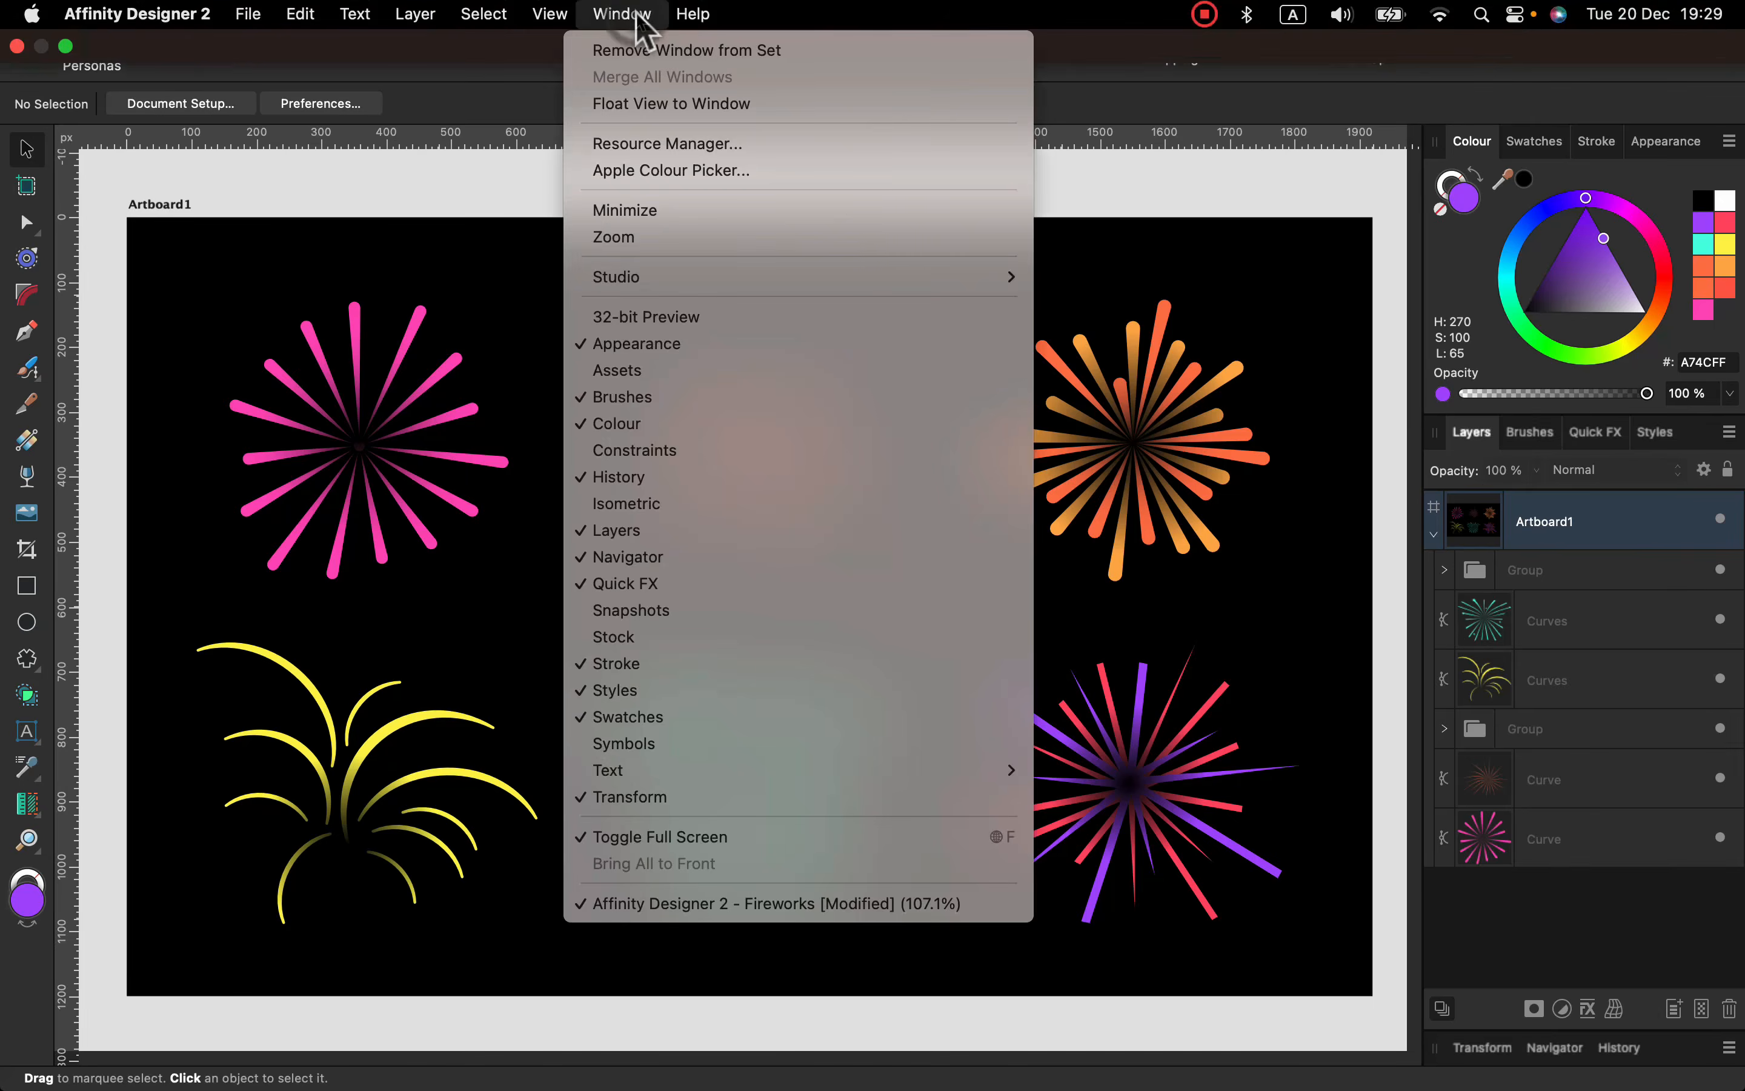
left_click(653, 372)
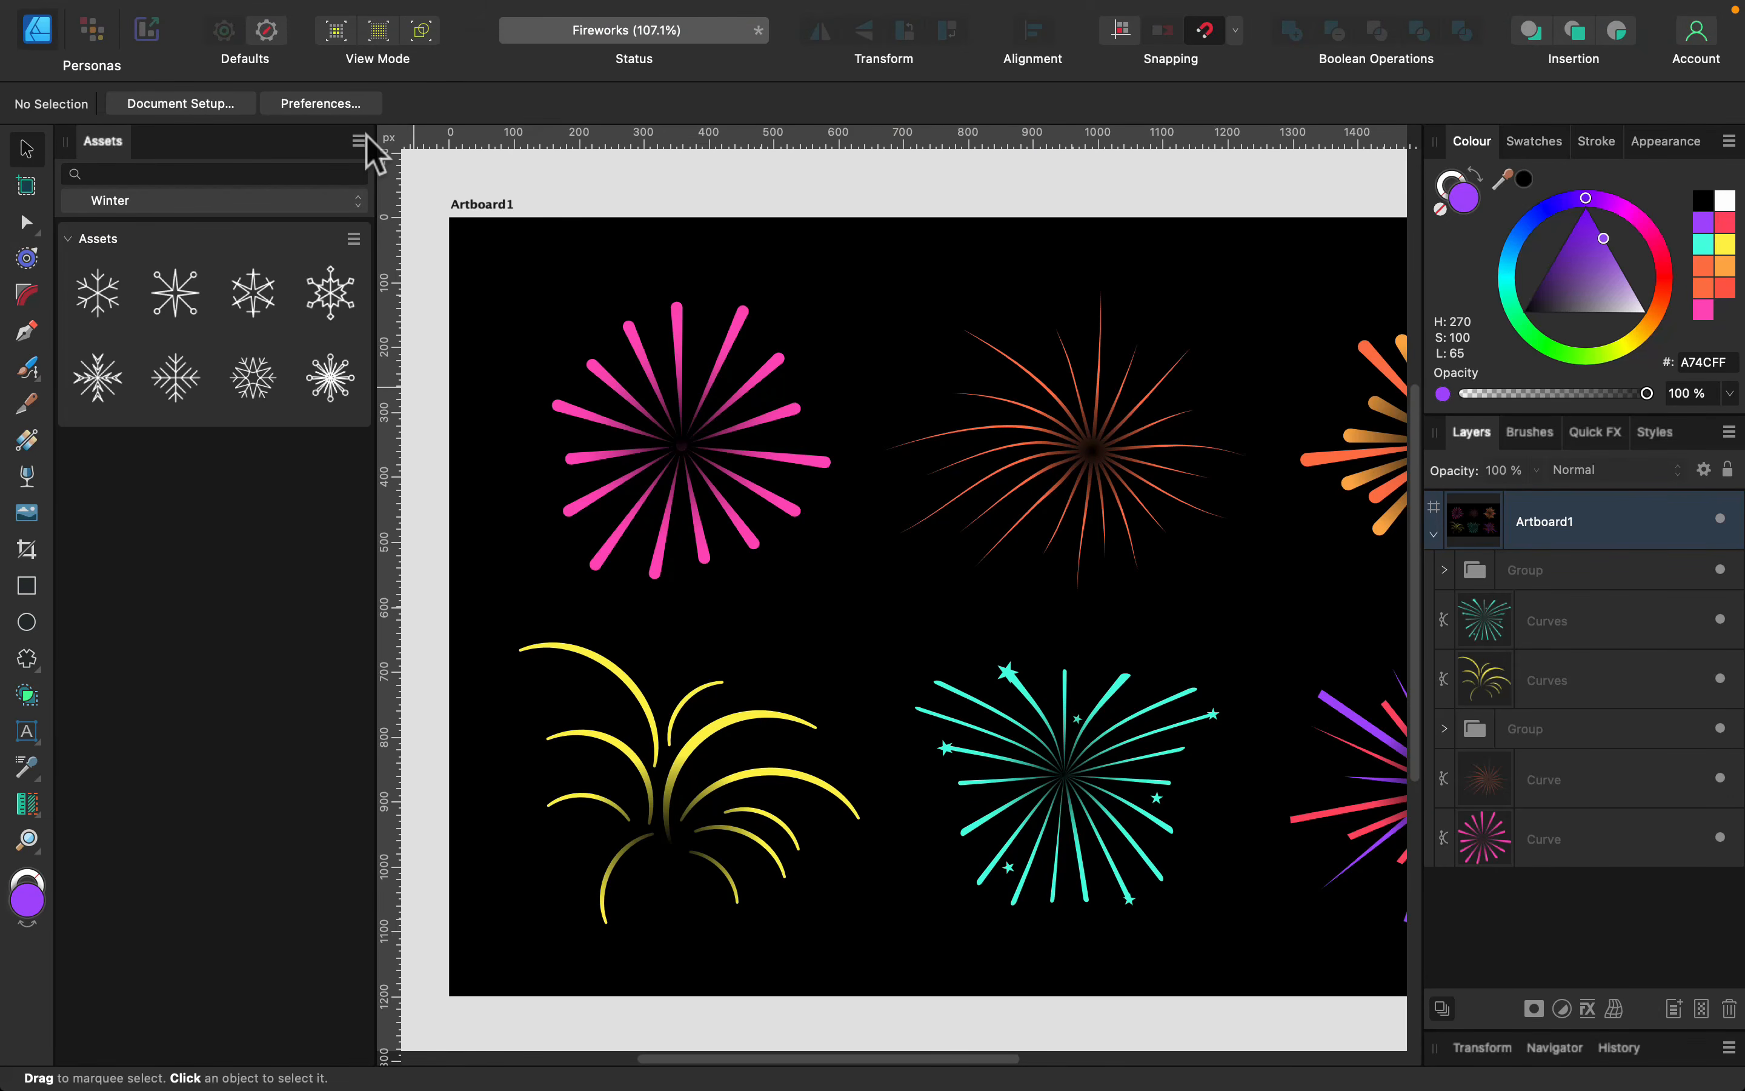
left_click(354, 238)
left_click(380, 288)
left_click(925, 434)
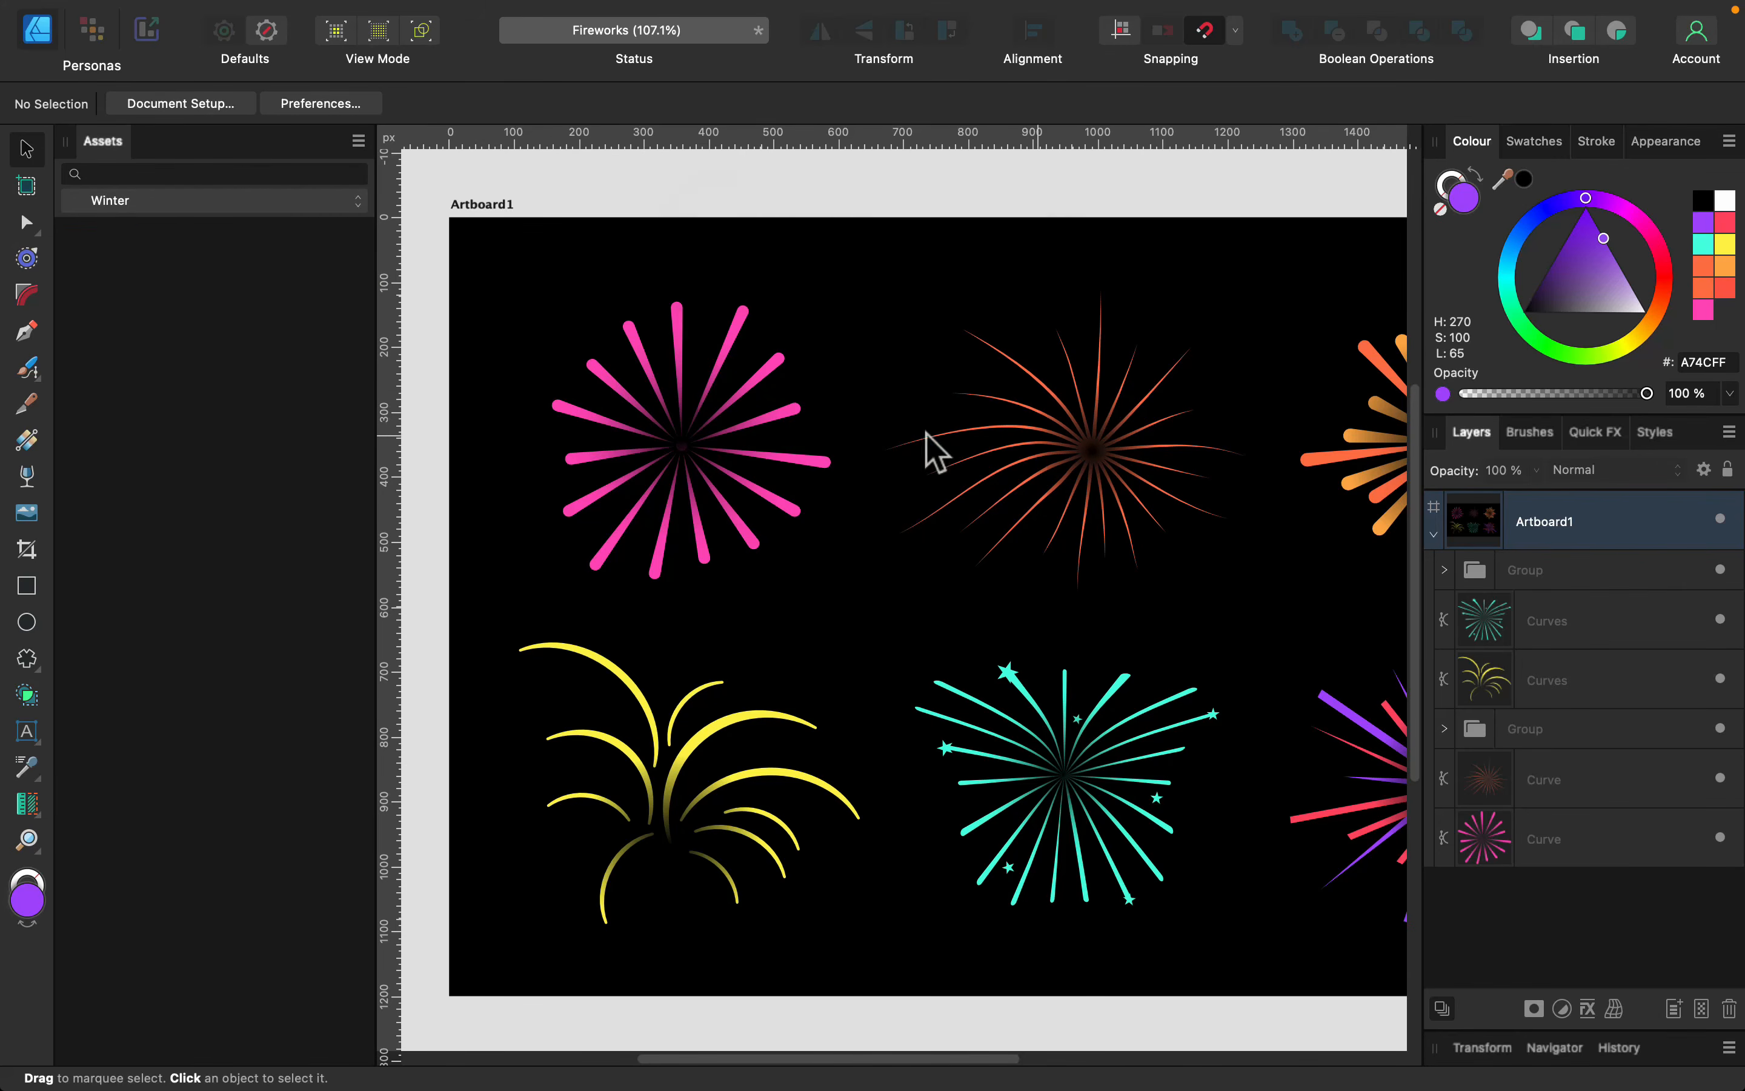
Rename the Winter asset category as Fireworks
left_click(142, 201)
left_click(358, 141)
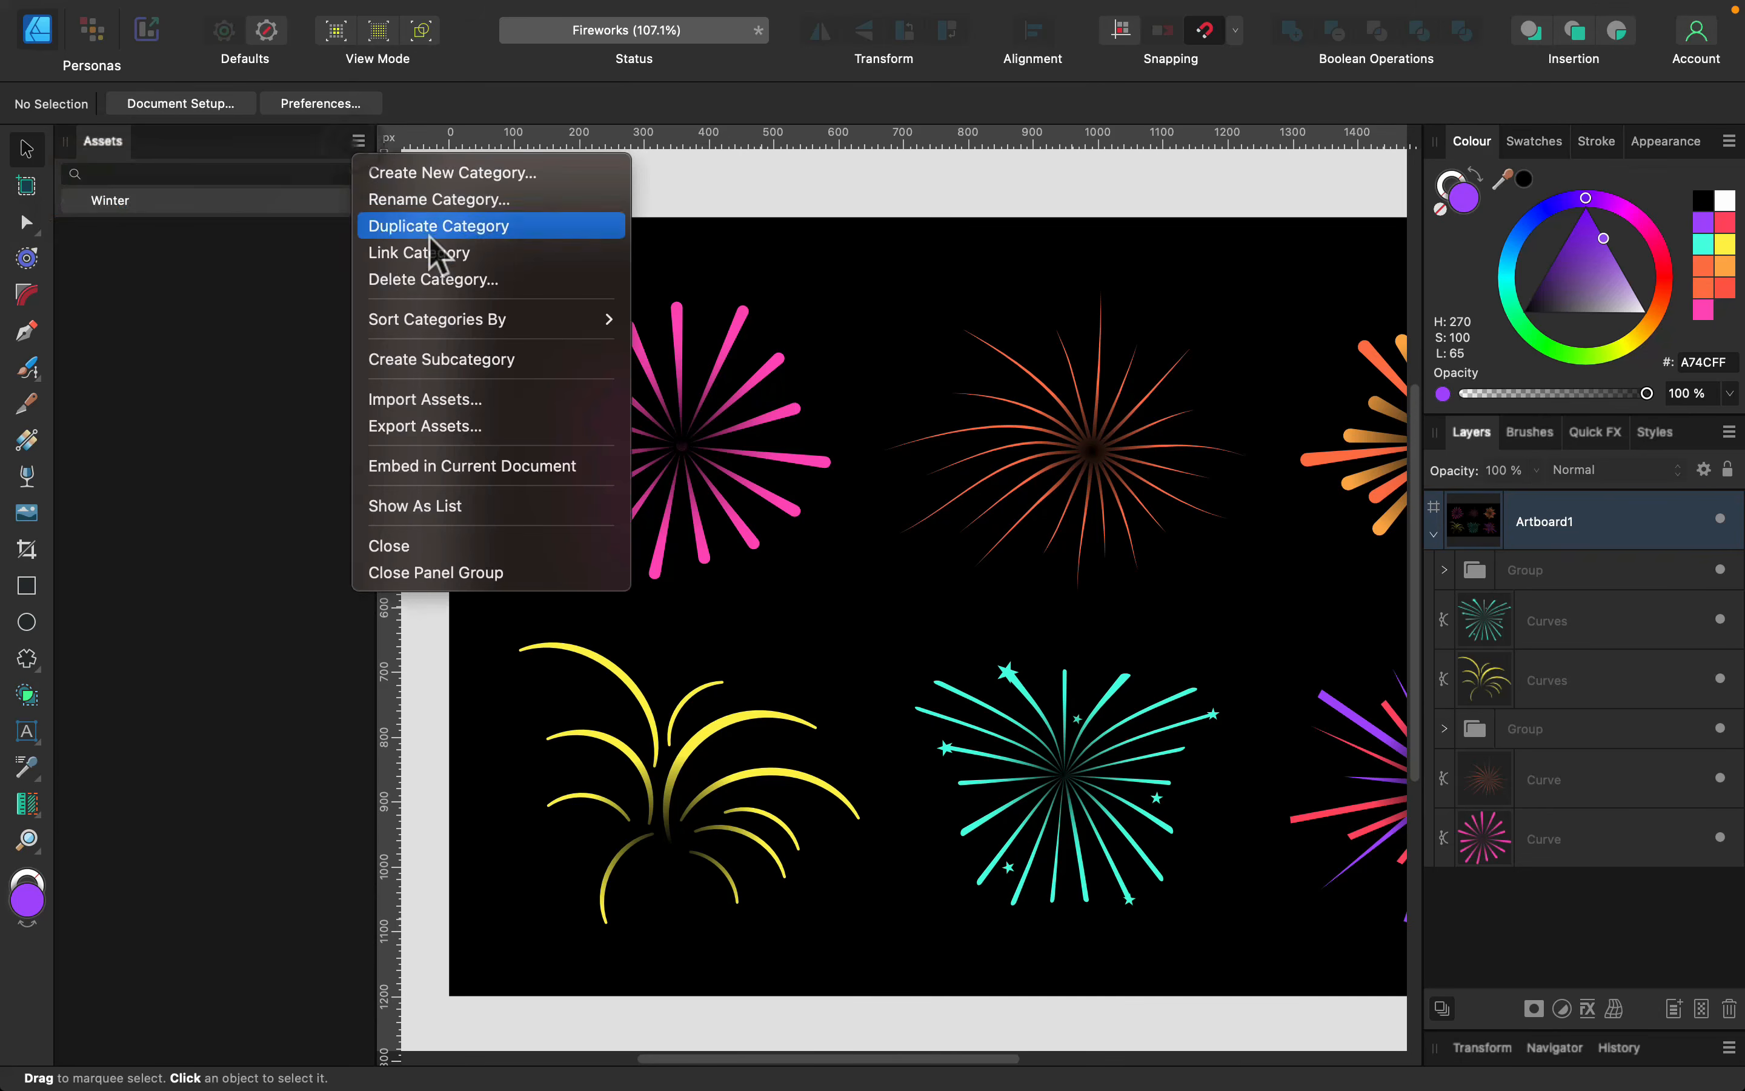
left_click(500, 198)
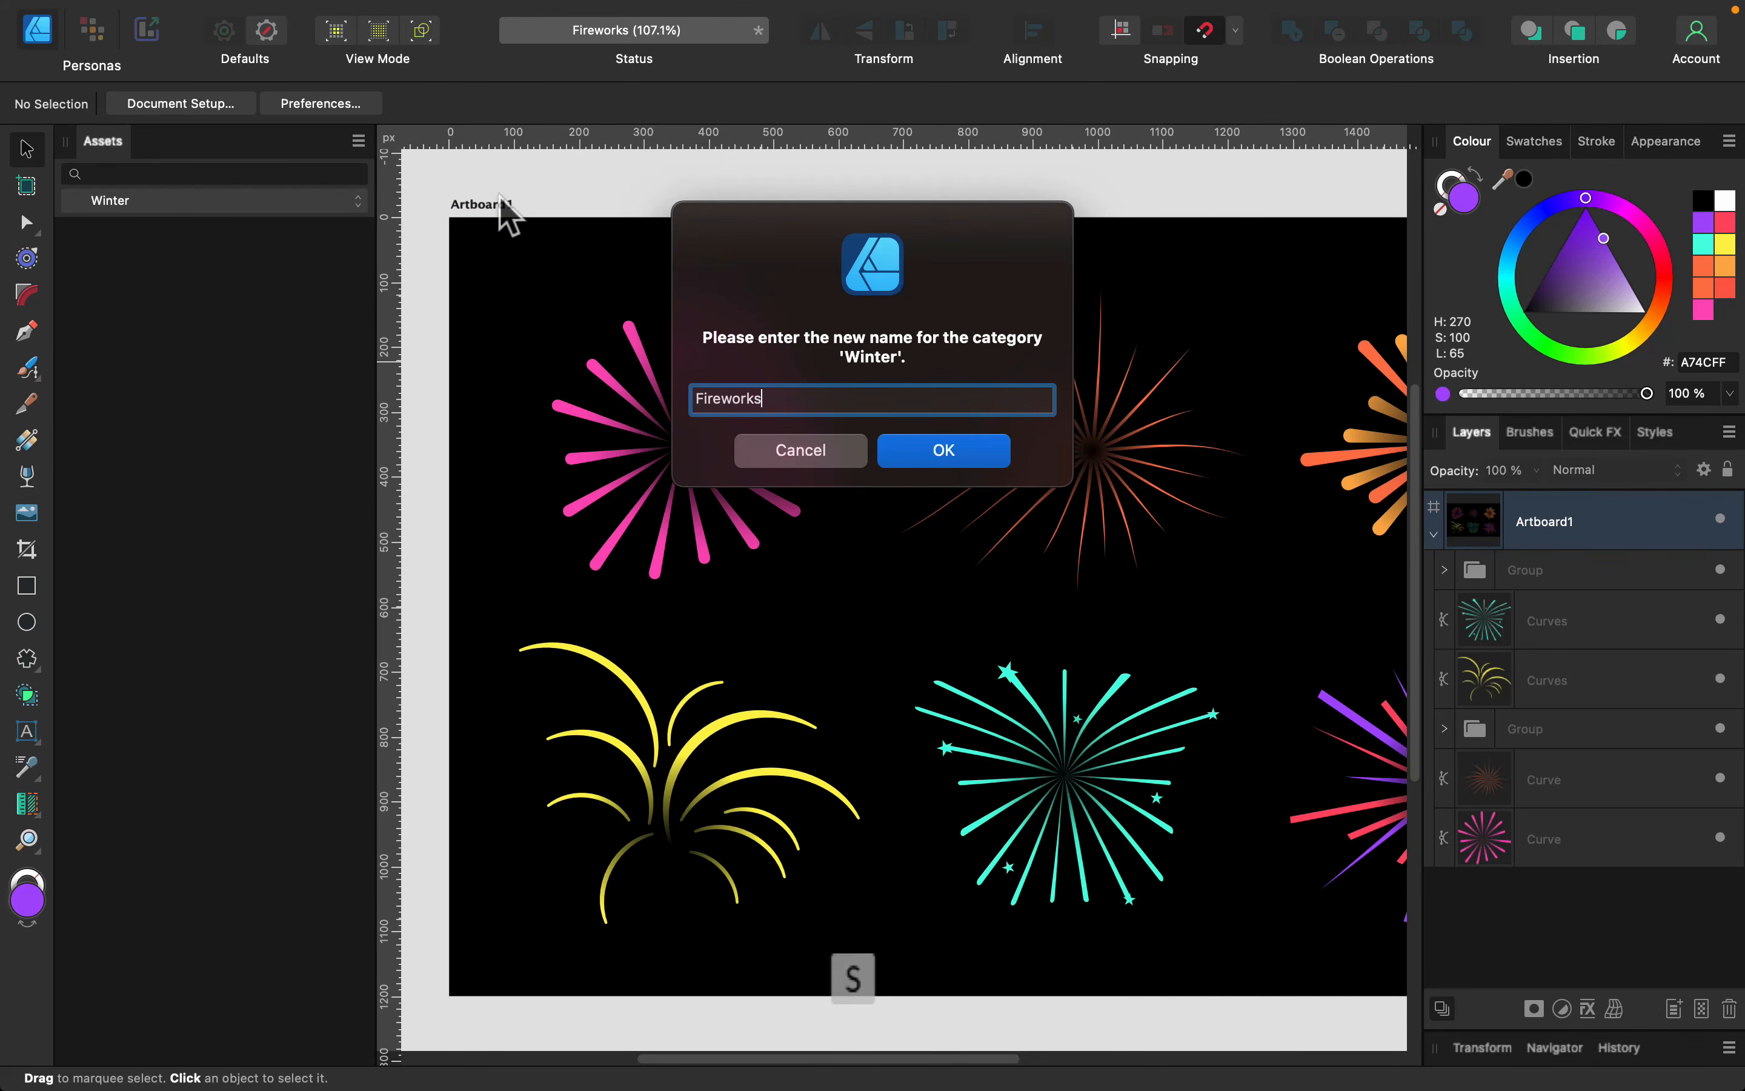
left_click(952, 458)
Select all six fireworks bursts on the artboard
left_click_drag(728, 467, 1299, 800)
key("super+minus")
key("super+minus")
left_click(360, 198)
left_click(360, 147)
left_click(360, 146)
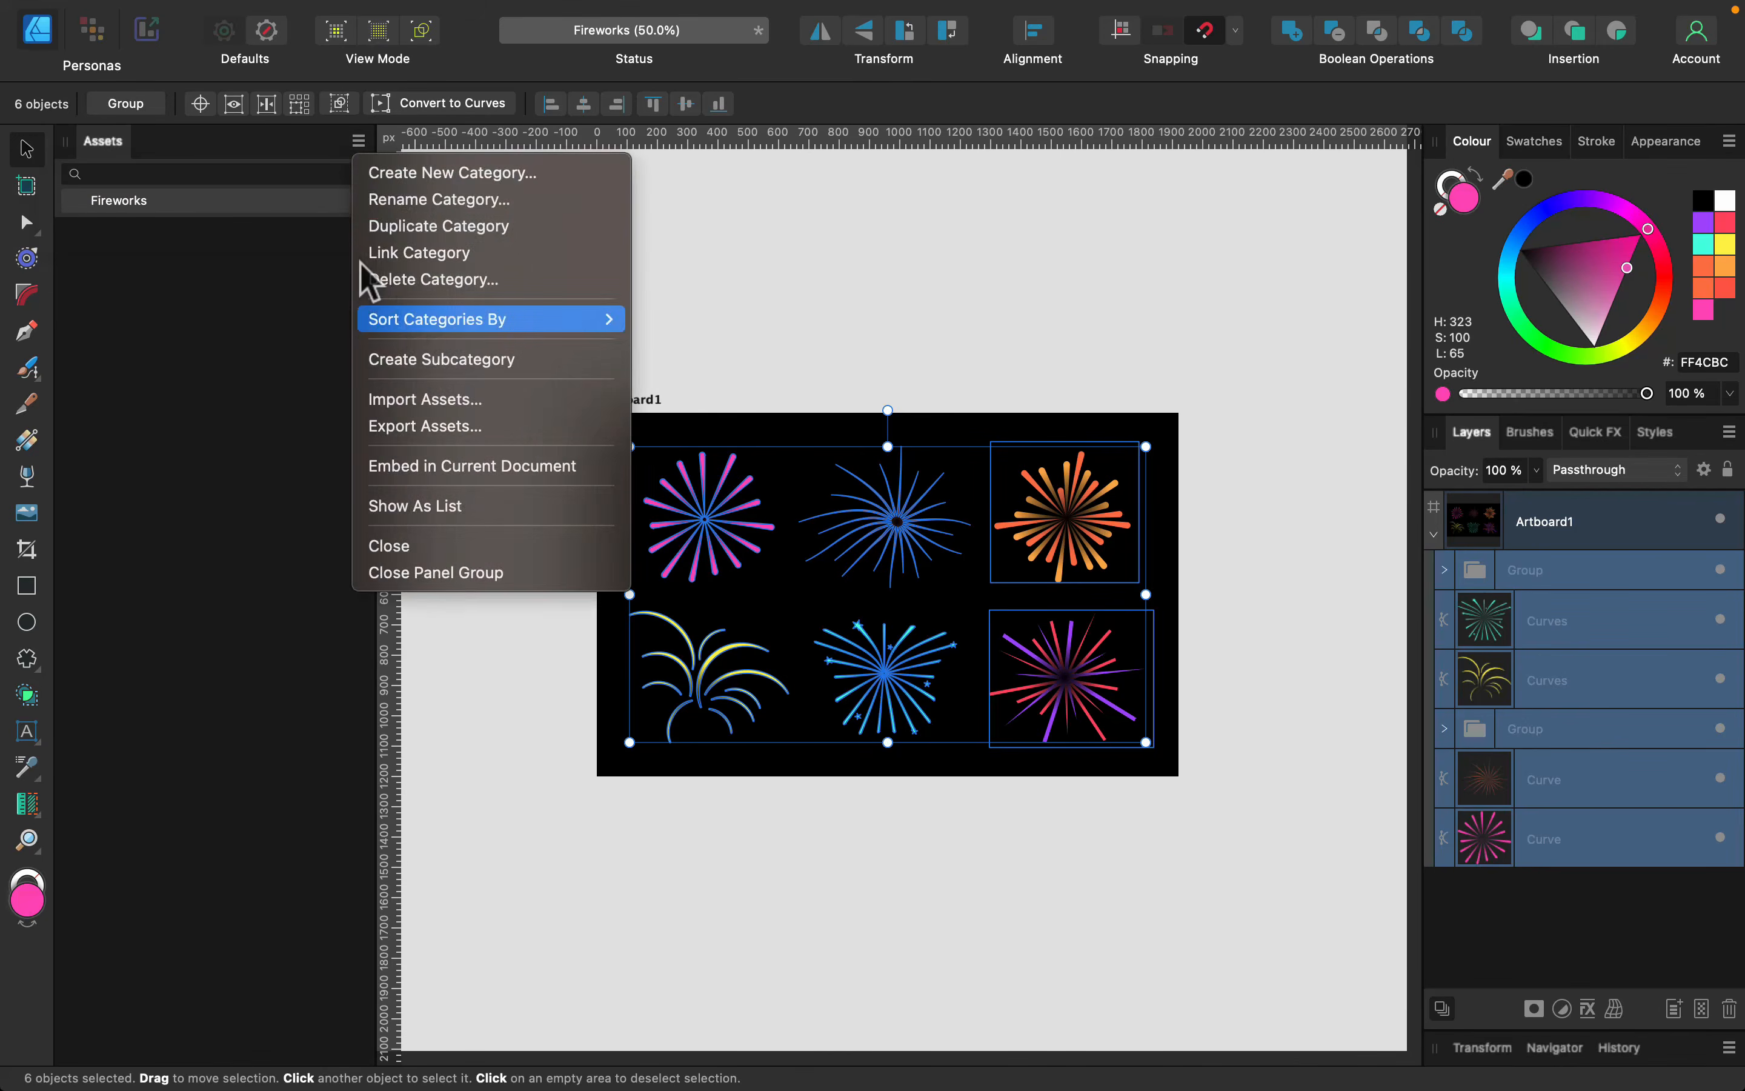
left_click(300, 270)
left_click(355, 207)
left_click(354, 128)
left_click(191, 201)
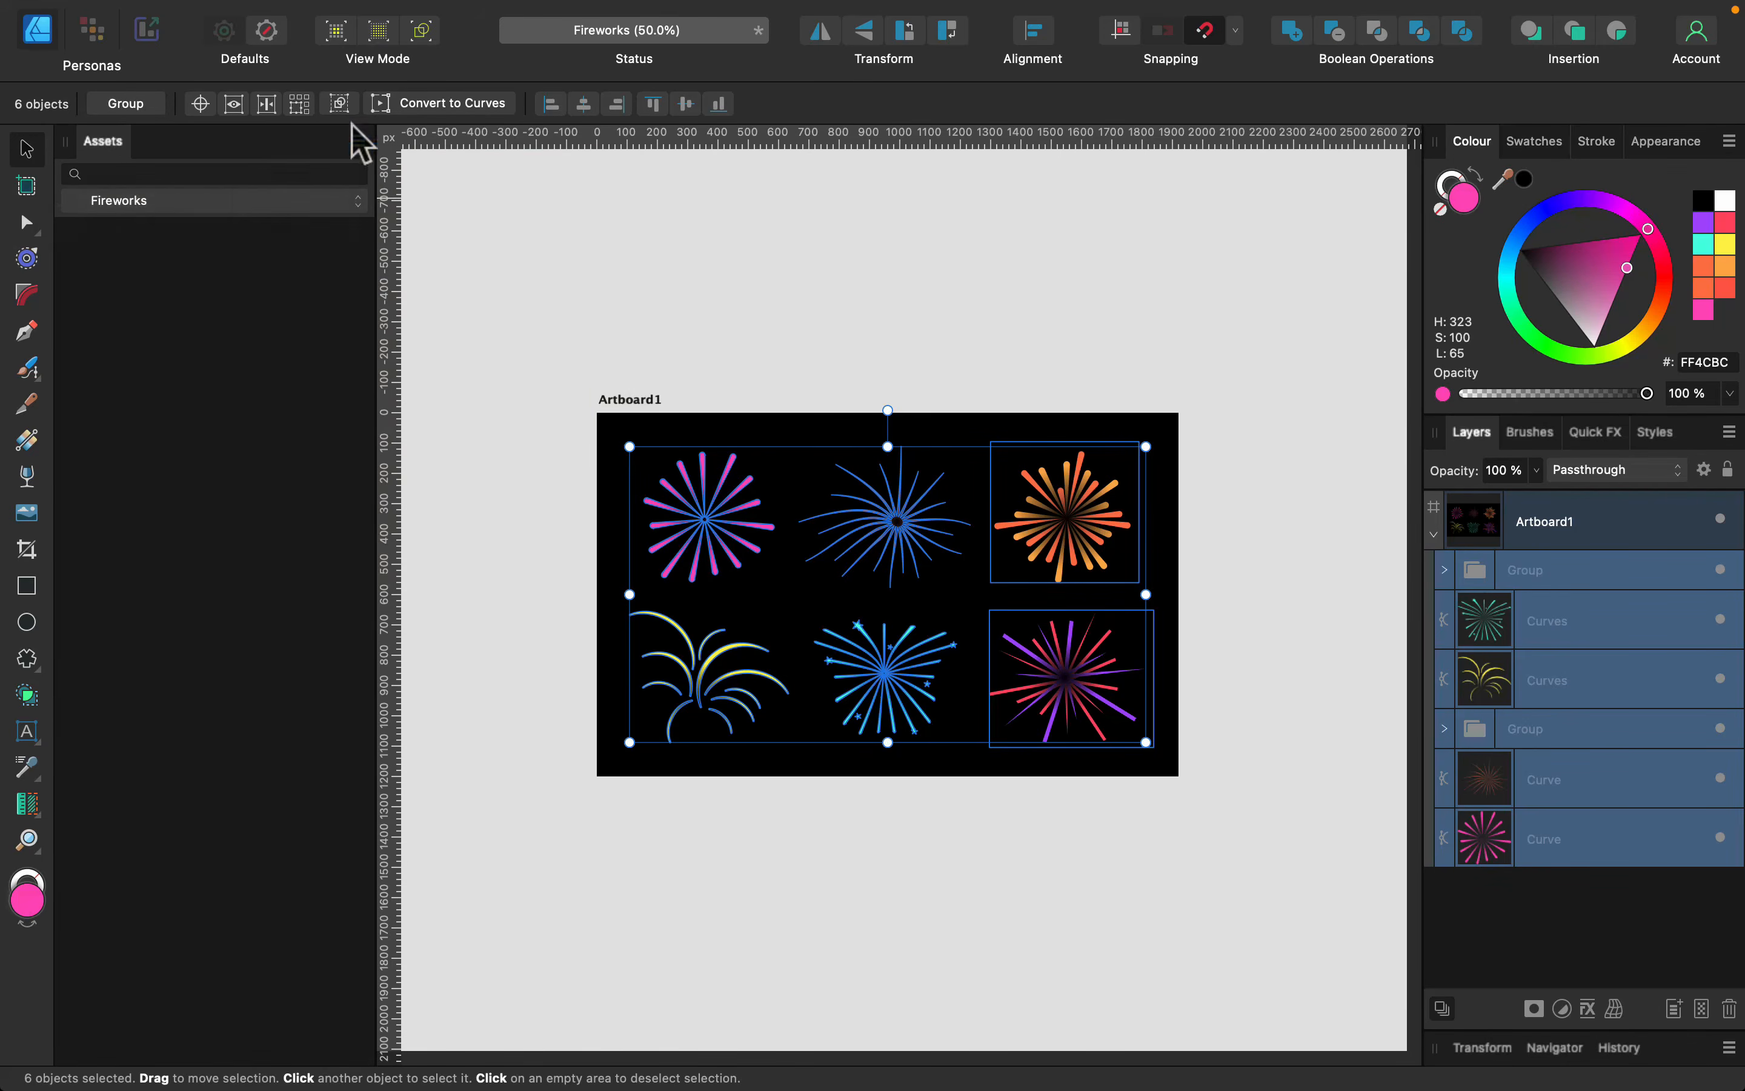
Create a subcategory in the Fireworks asset category and add the six selected bursts to it as assets
left_click(358, 141)
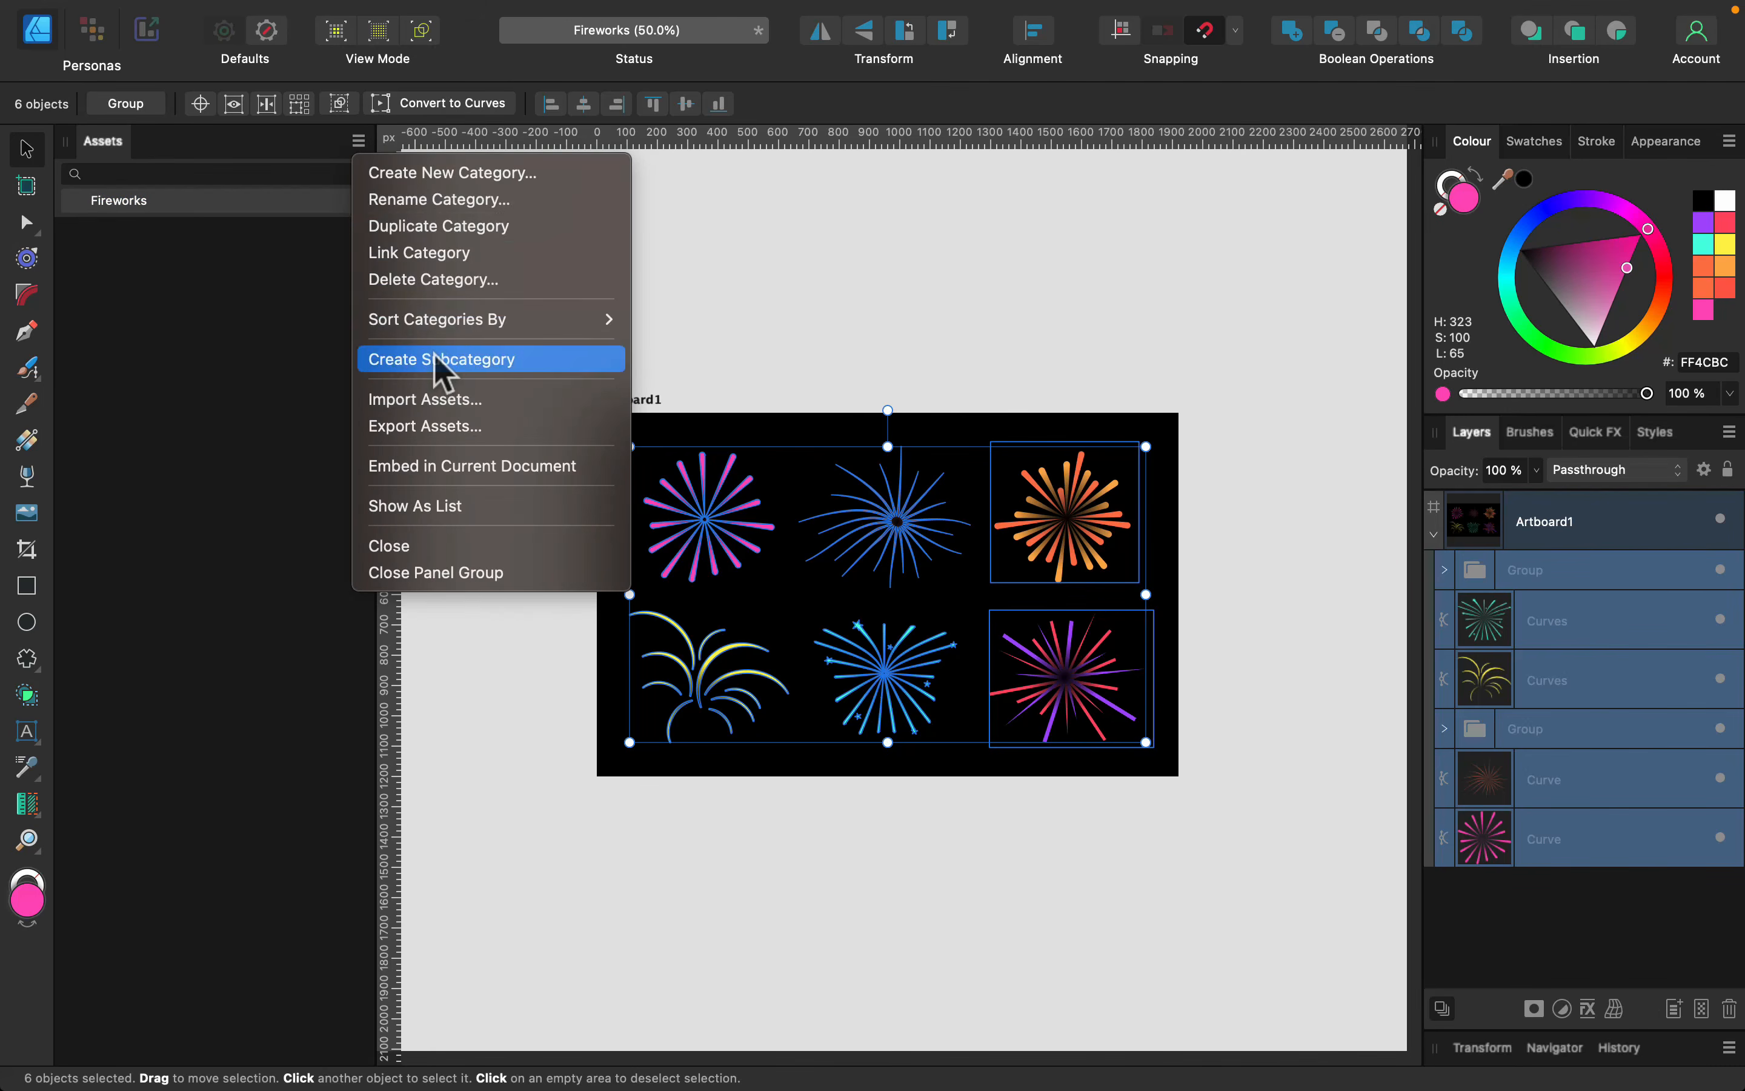
left_click(389, 360)
left_click(354, 238)
left_click(425, 401)
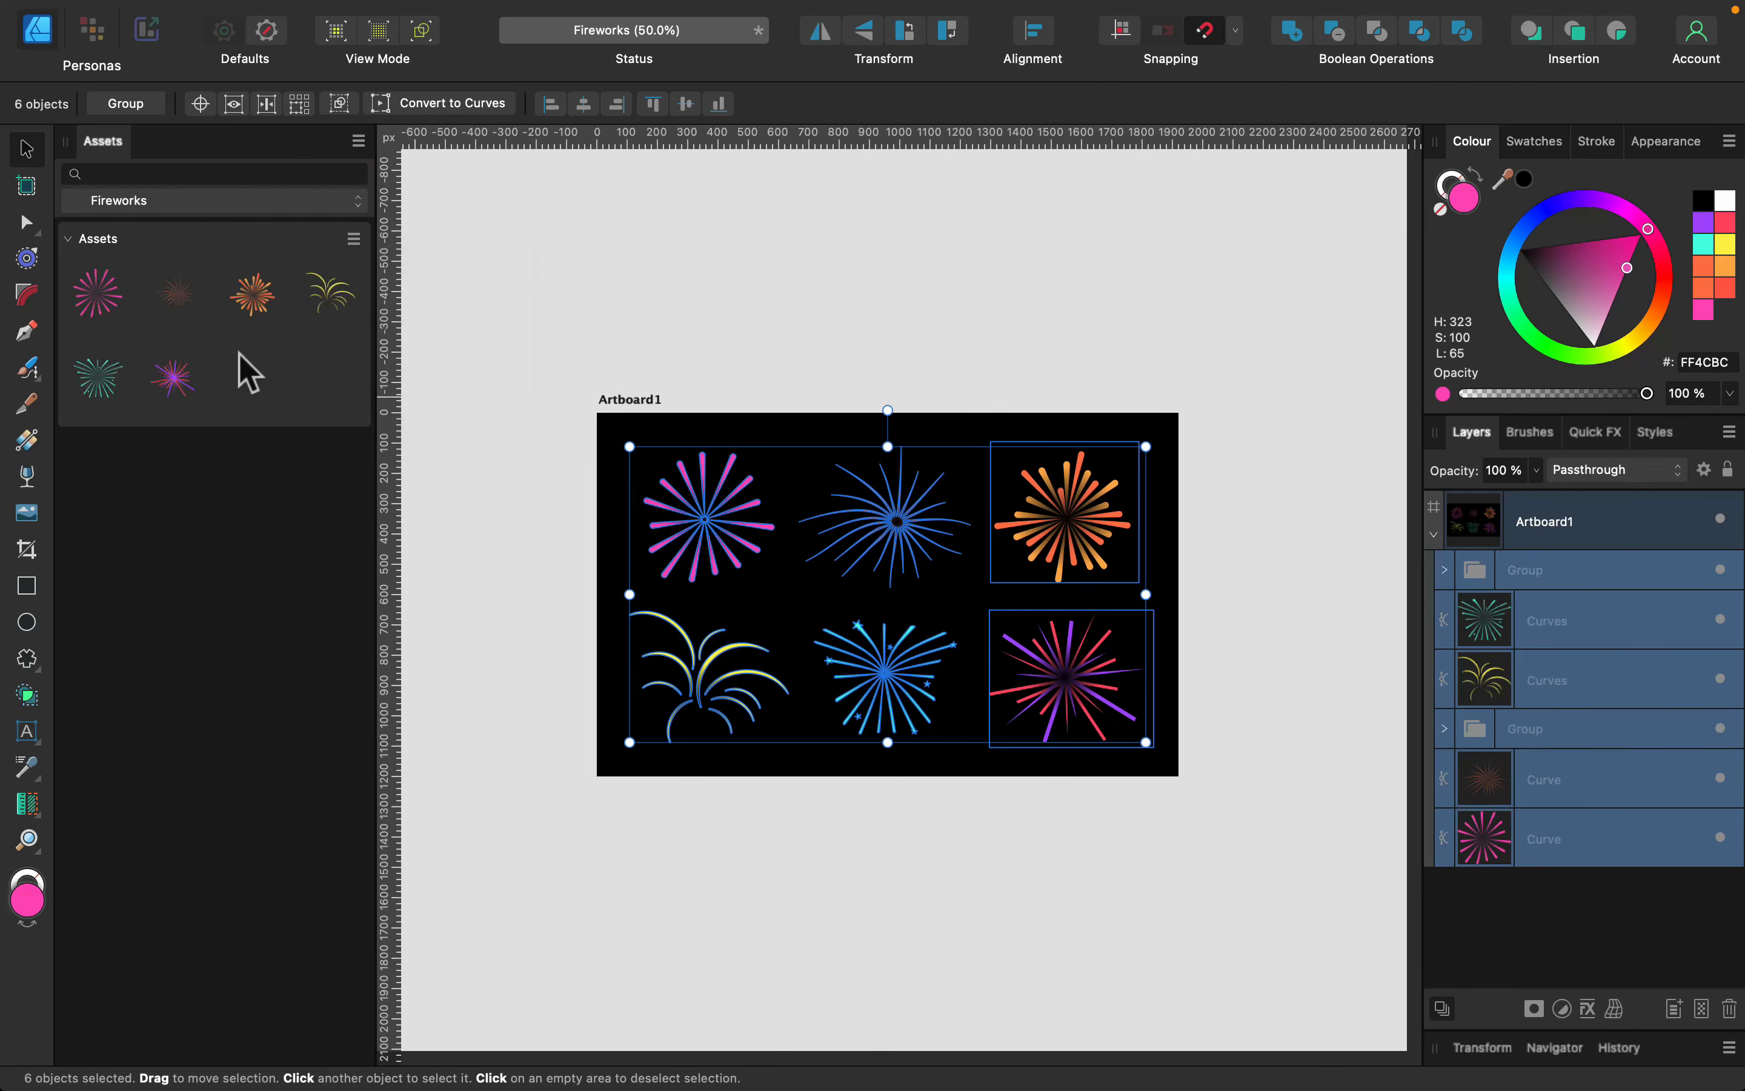
Place a copy of the arching yellow firework asset between the left and middle bursts and recolour it golden yellow (FFD600)
left_click(475, 296)
left_click_drag(339, 332, 826, 598)
left_click(1661, 302)
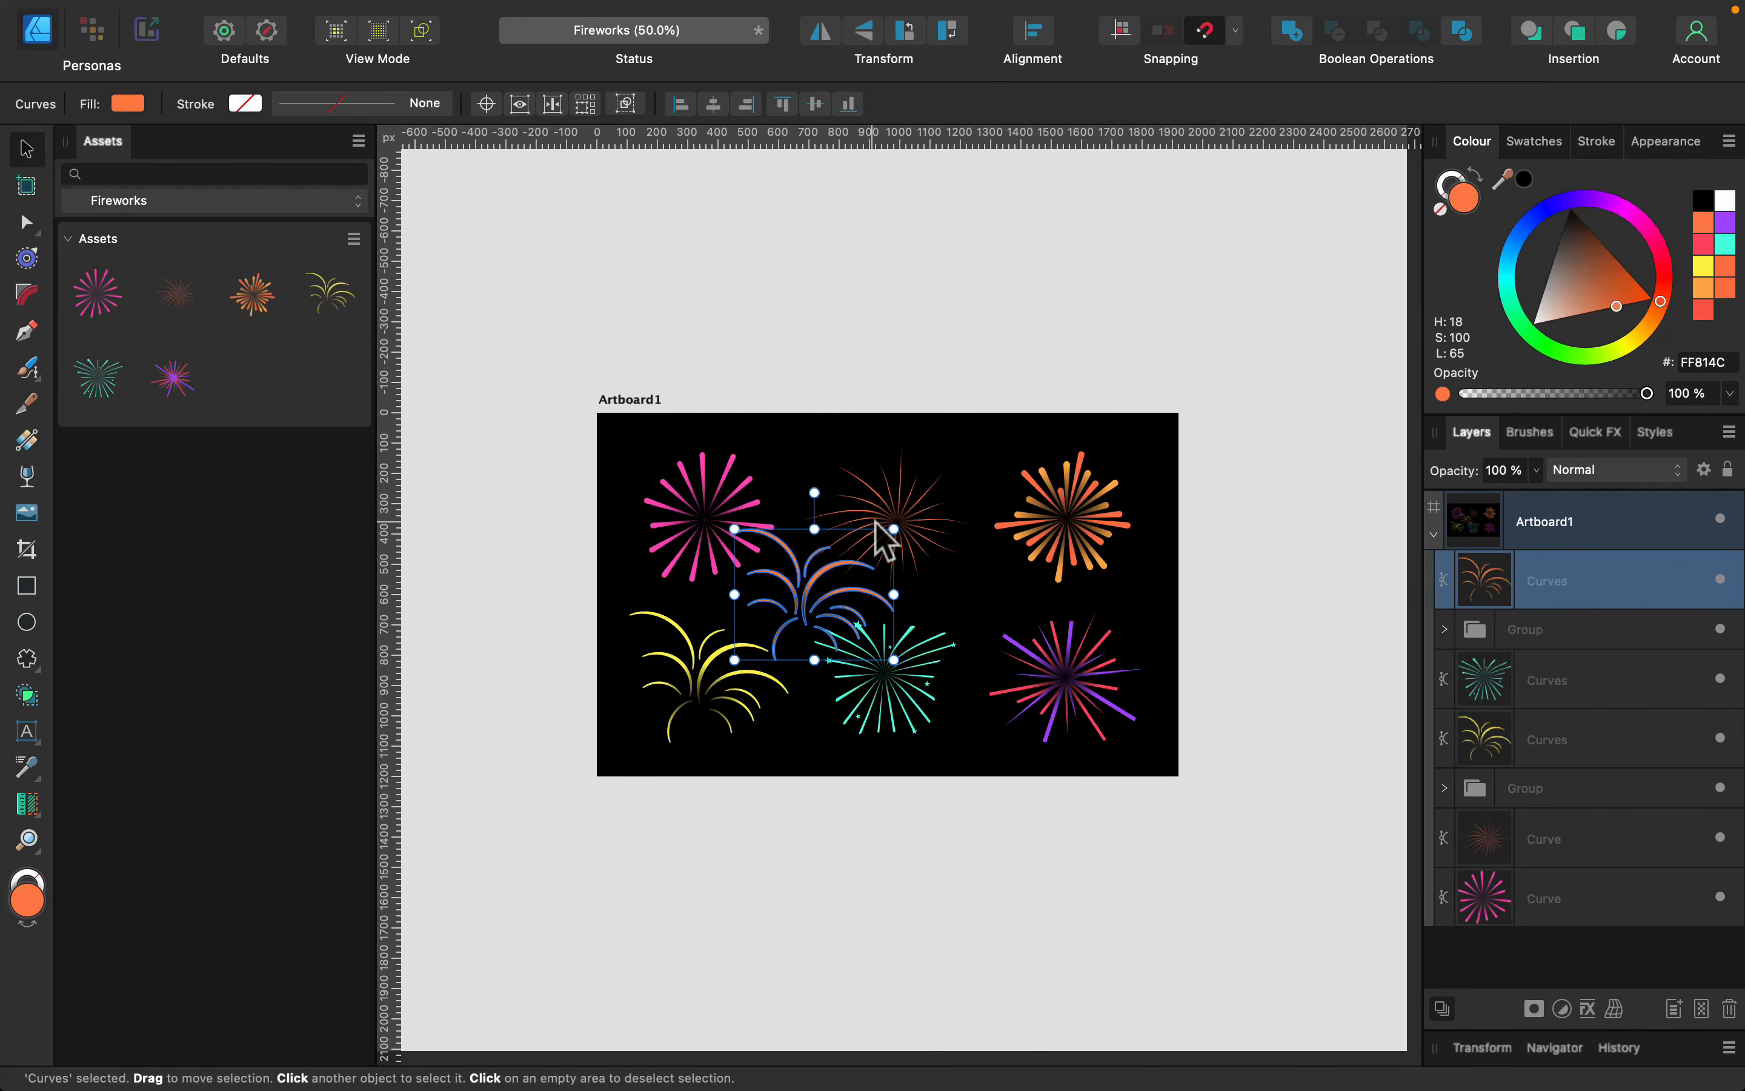
left_click_drag(1539, 337, 1647, 362)
key("super+1")
left_click(1703, 266)
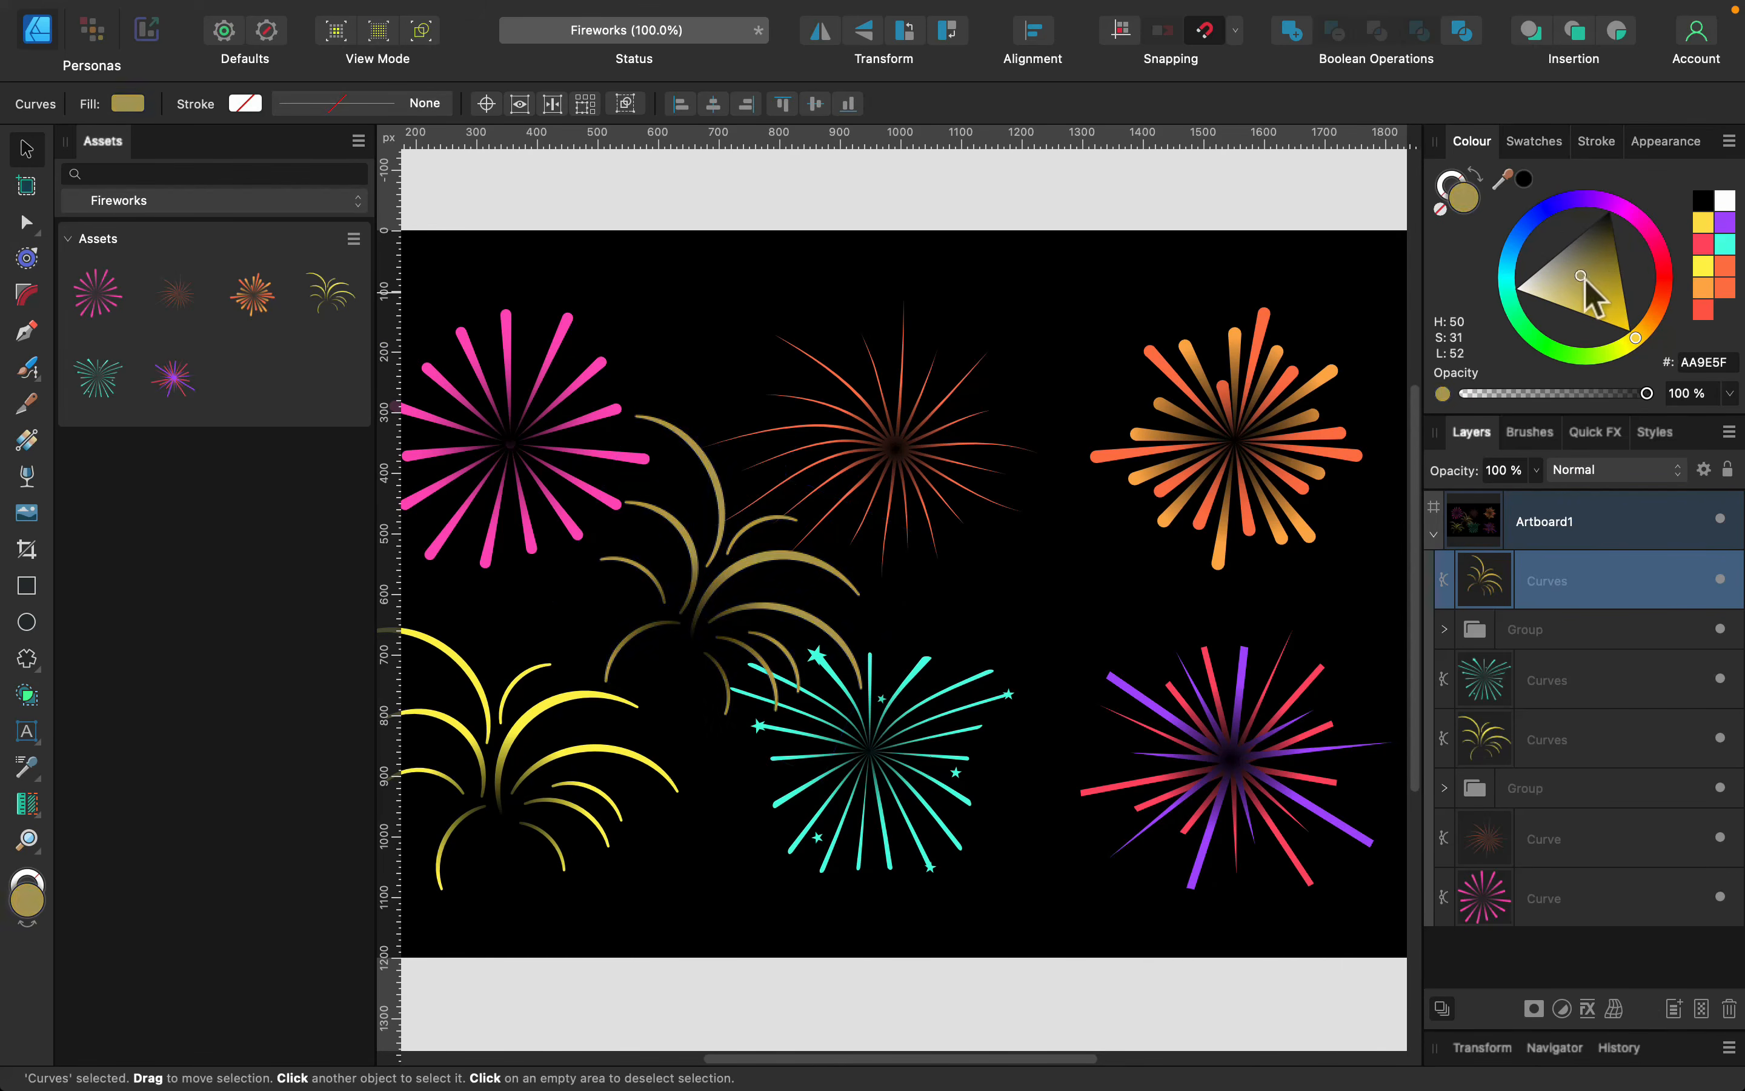
Extend the tip of the golden copy's upper long right-hand trail by moving its end node outward and down
left_click(26, 221)
left_click_drag(858, 594, 857, 645)
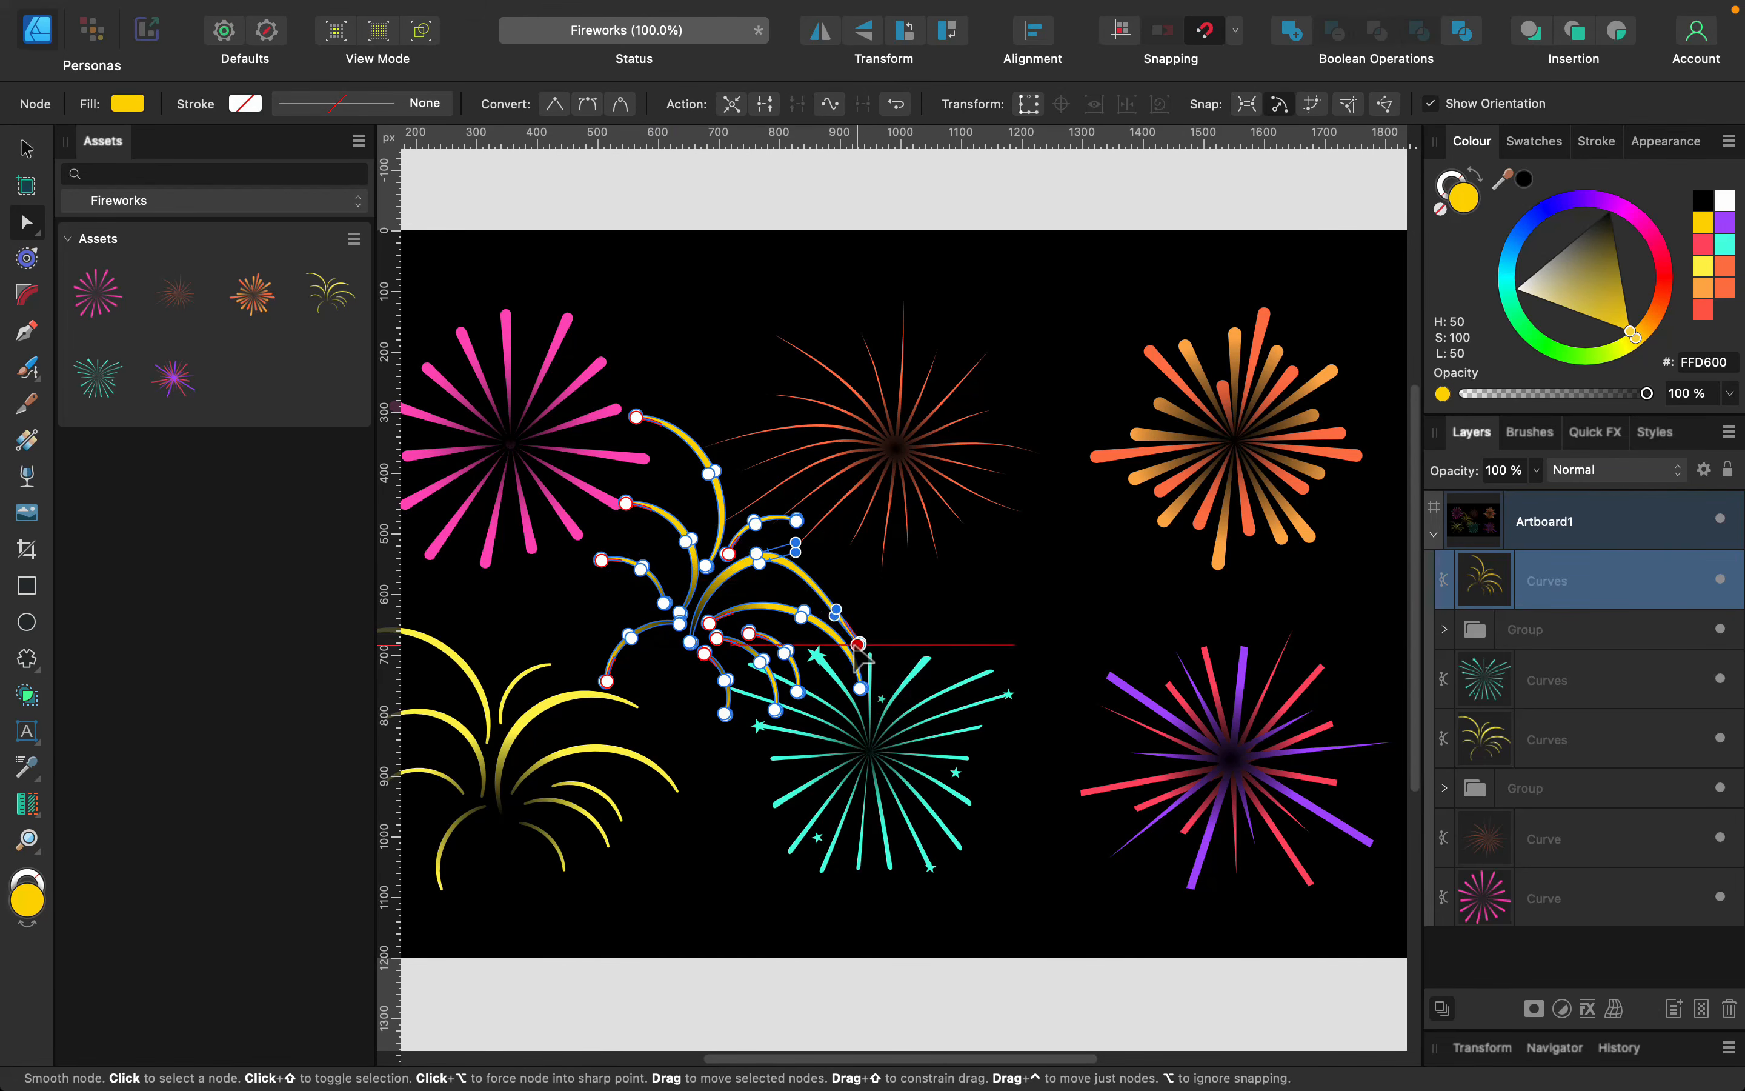
left_click(975, 598)
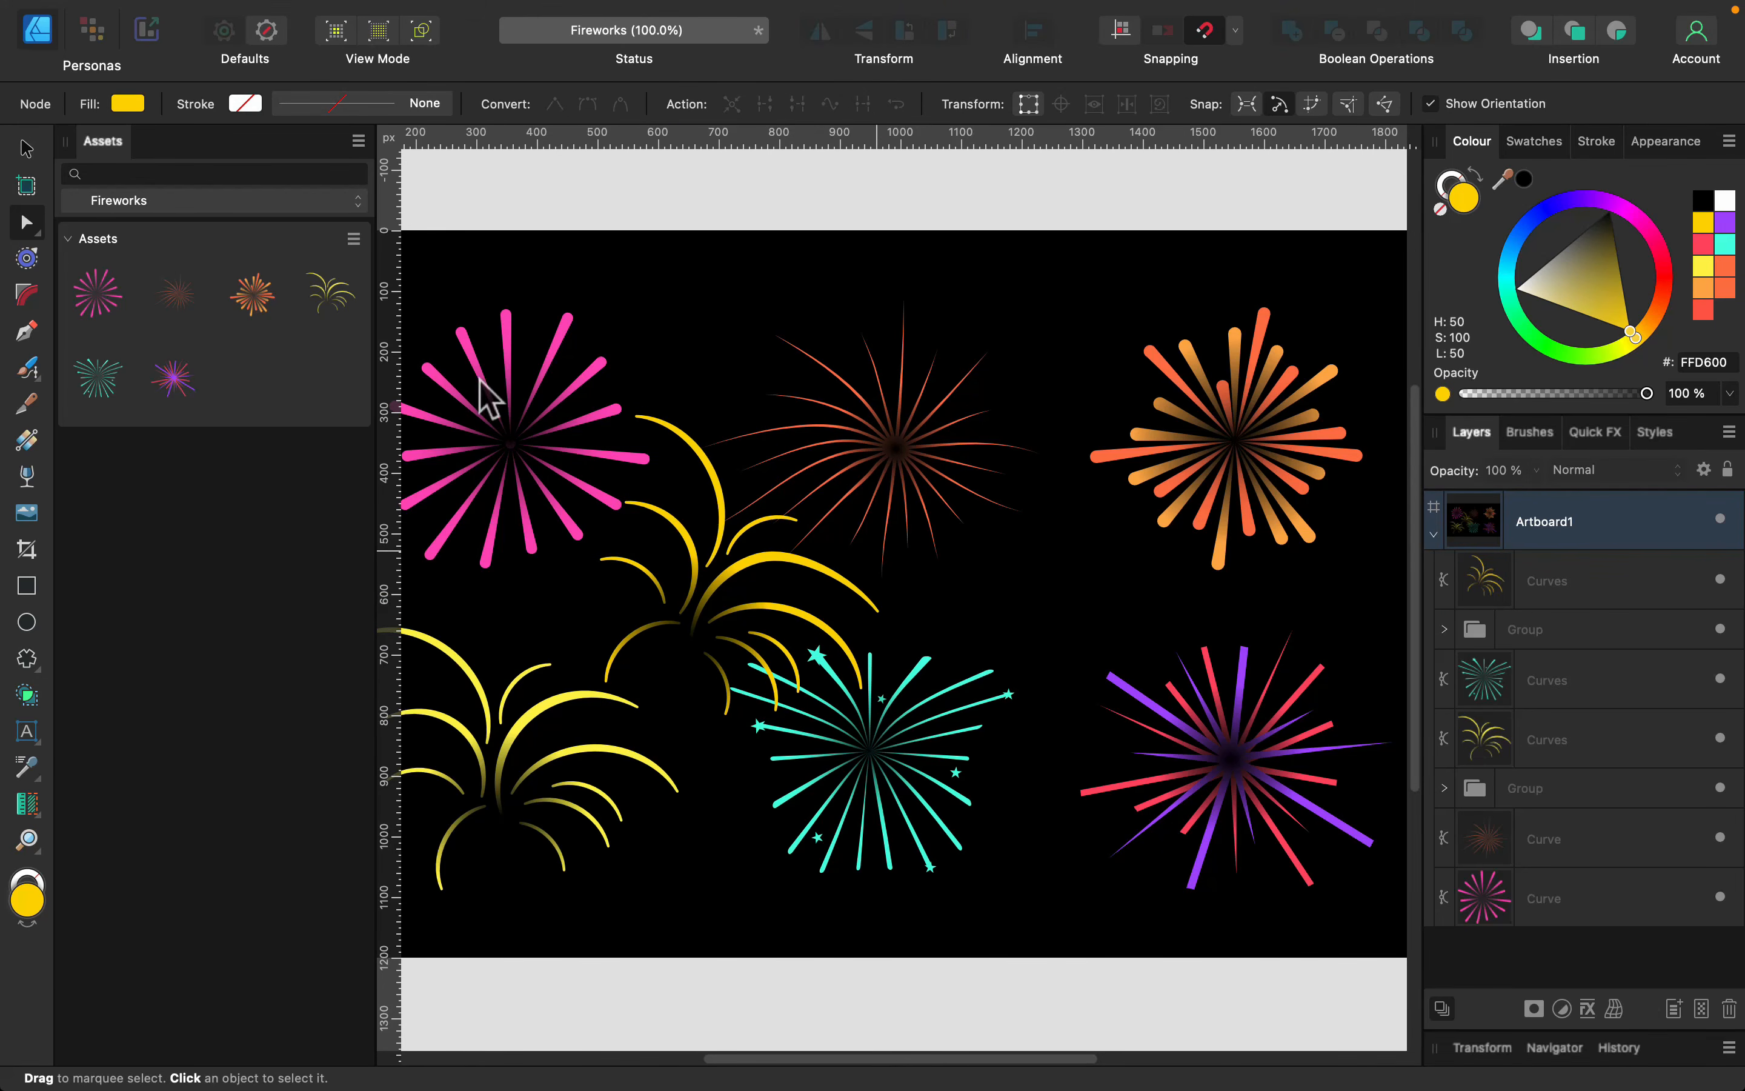
Place a copy of the purple and red burst asset between the middle and right bursts and select its purple curve
left_click_drag(168, 397, 1062, 577)
double_click(1063, 577)
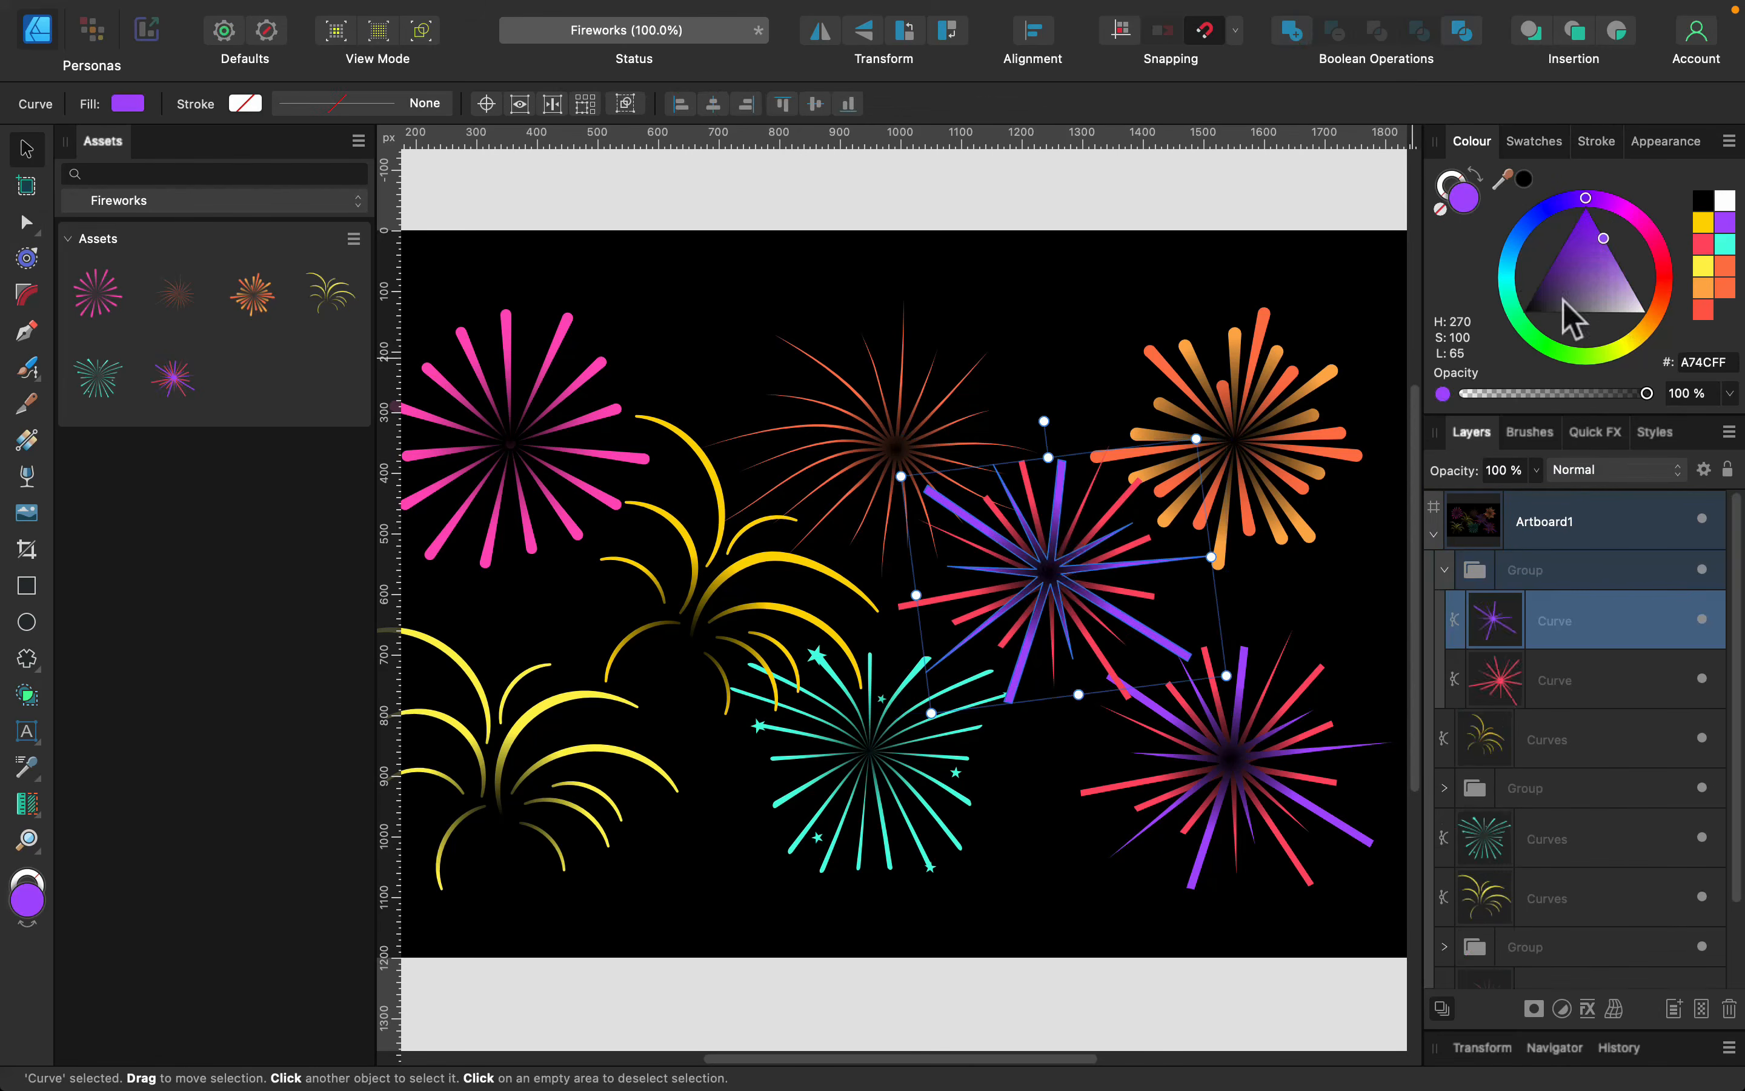